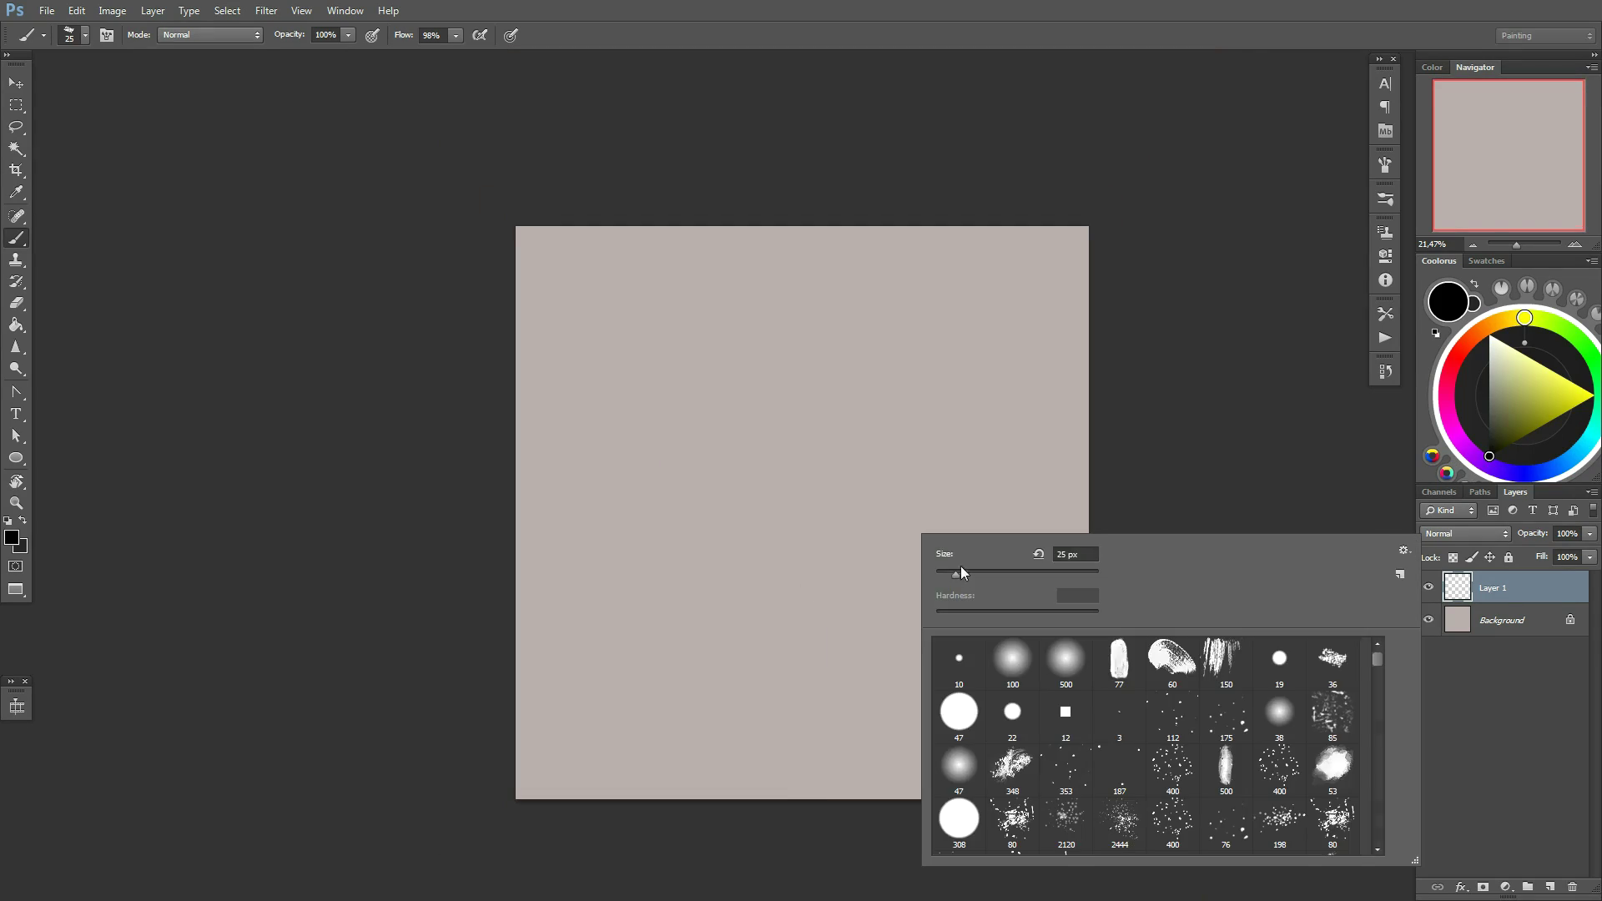
# Retrace the onion circle's lower, left and top-left edges and draw two stem strokes above it
pyautogui.moveTo(978, 587); pyautogui.dragTo(751, 668)
pyautogui.moveTo(708, 381); pyautogui.dragTo(797, 366)
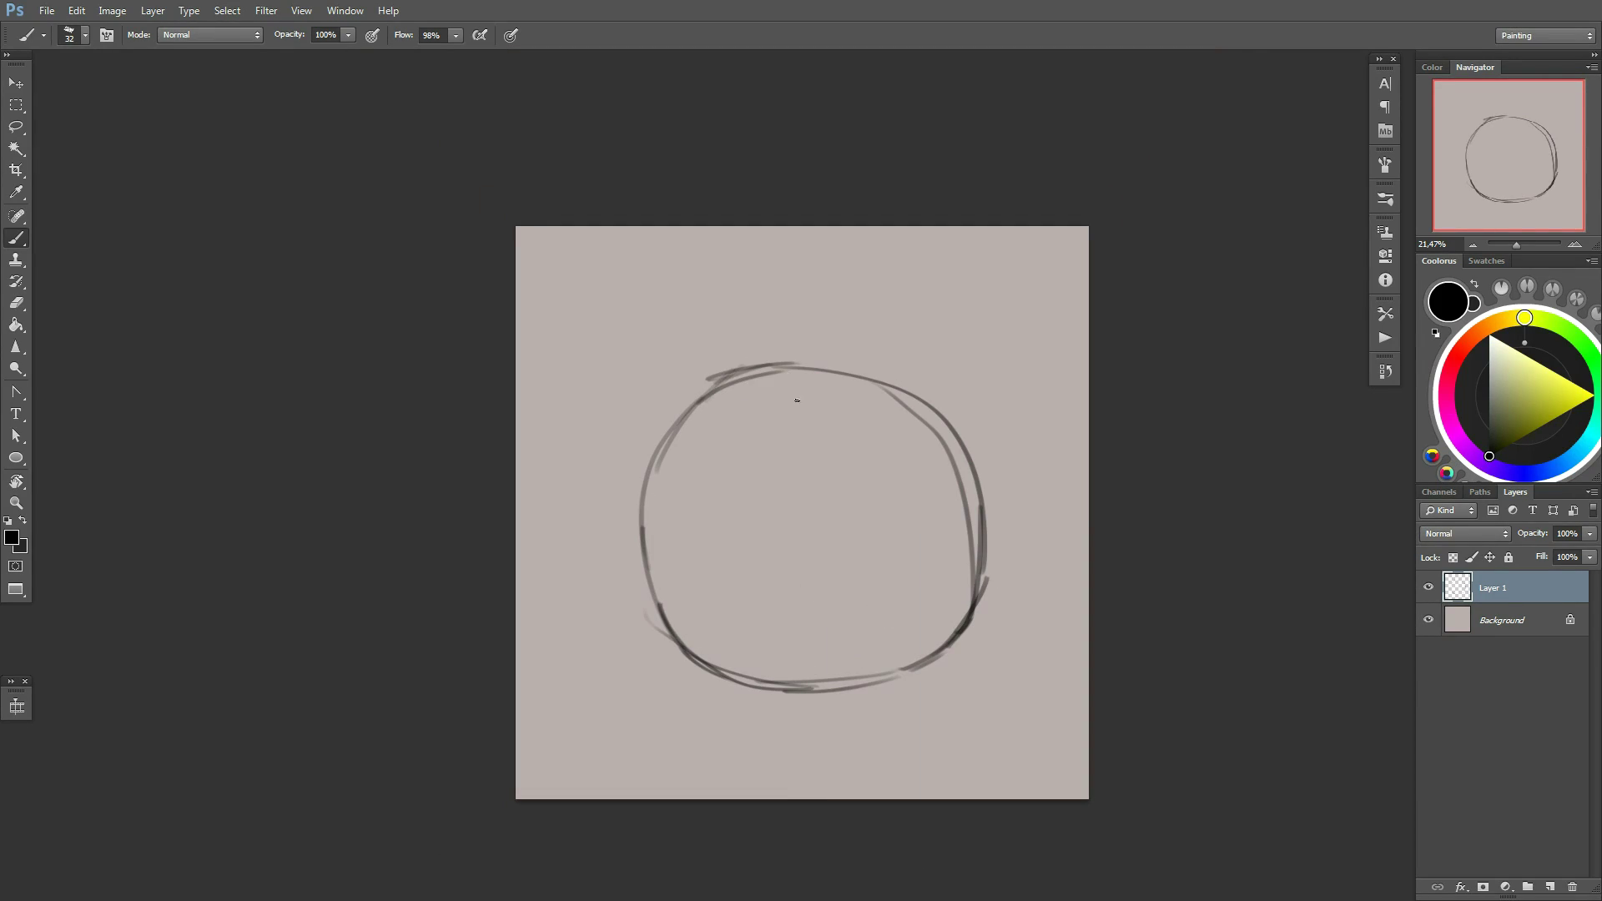
pyautogui.moveTo(868, 297); pyautogui.dragTo(843, 388)
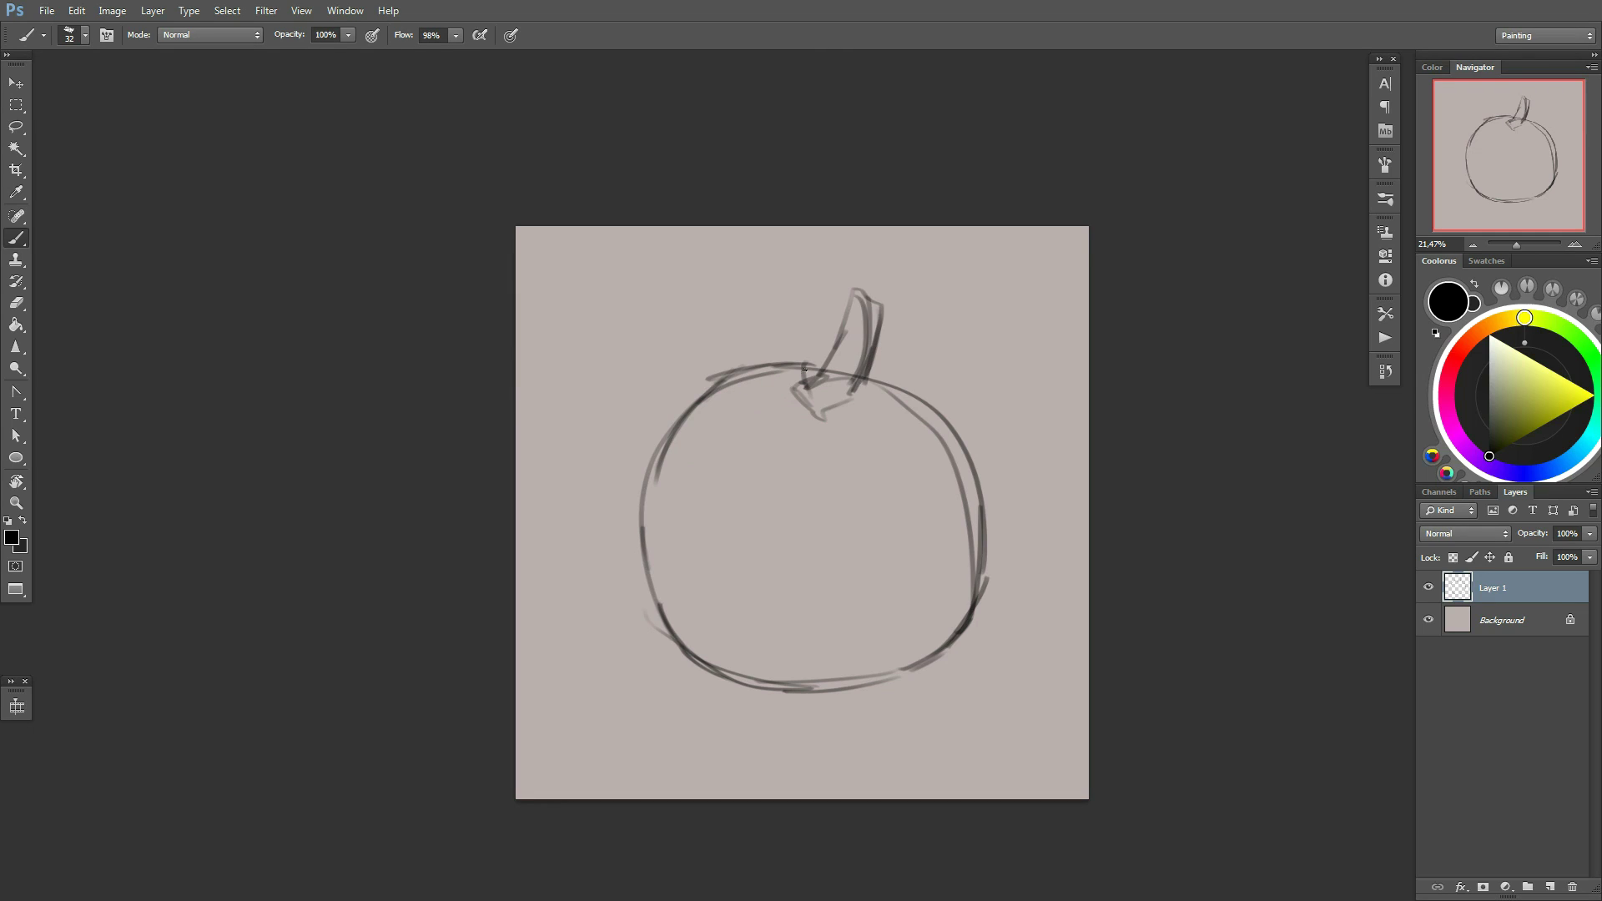
pyautogui.moveTo(823, 267); pyautogui.dragTo(809, 375)
# Shrink the sketch with Free Transform and move it down-left
pyautogui.hotkey('ctrl', 't')
pyautogui.moveTo(993, 272); pyautogui.dragTo(974, 276)
pyautogui.moveTo(909, 415); pyautogui.dragTo(878, 488)
pyautogui.press('Return')
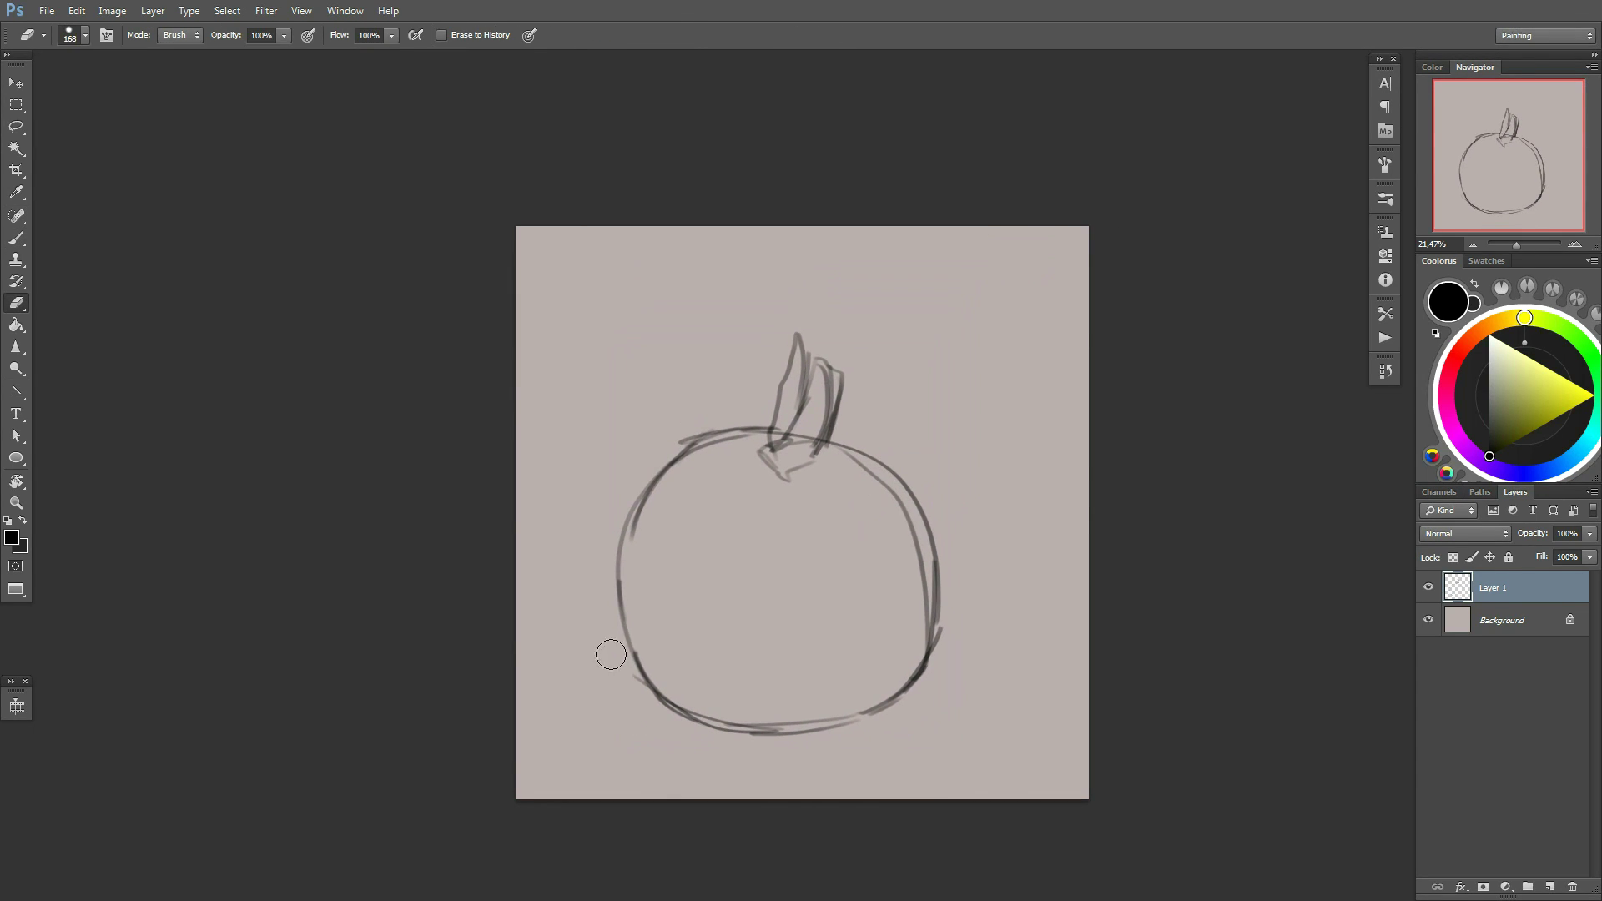
# Draw a tall leaf above the bulb and join the stem to the circle's top
pyautogui.moveTo(834, 434); pyautogui.dragTo(810, 255)
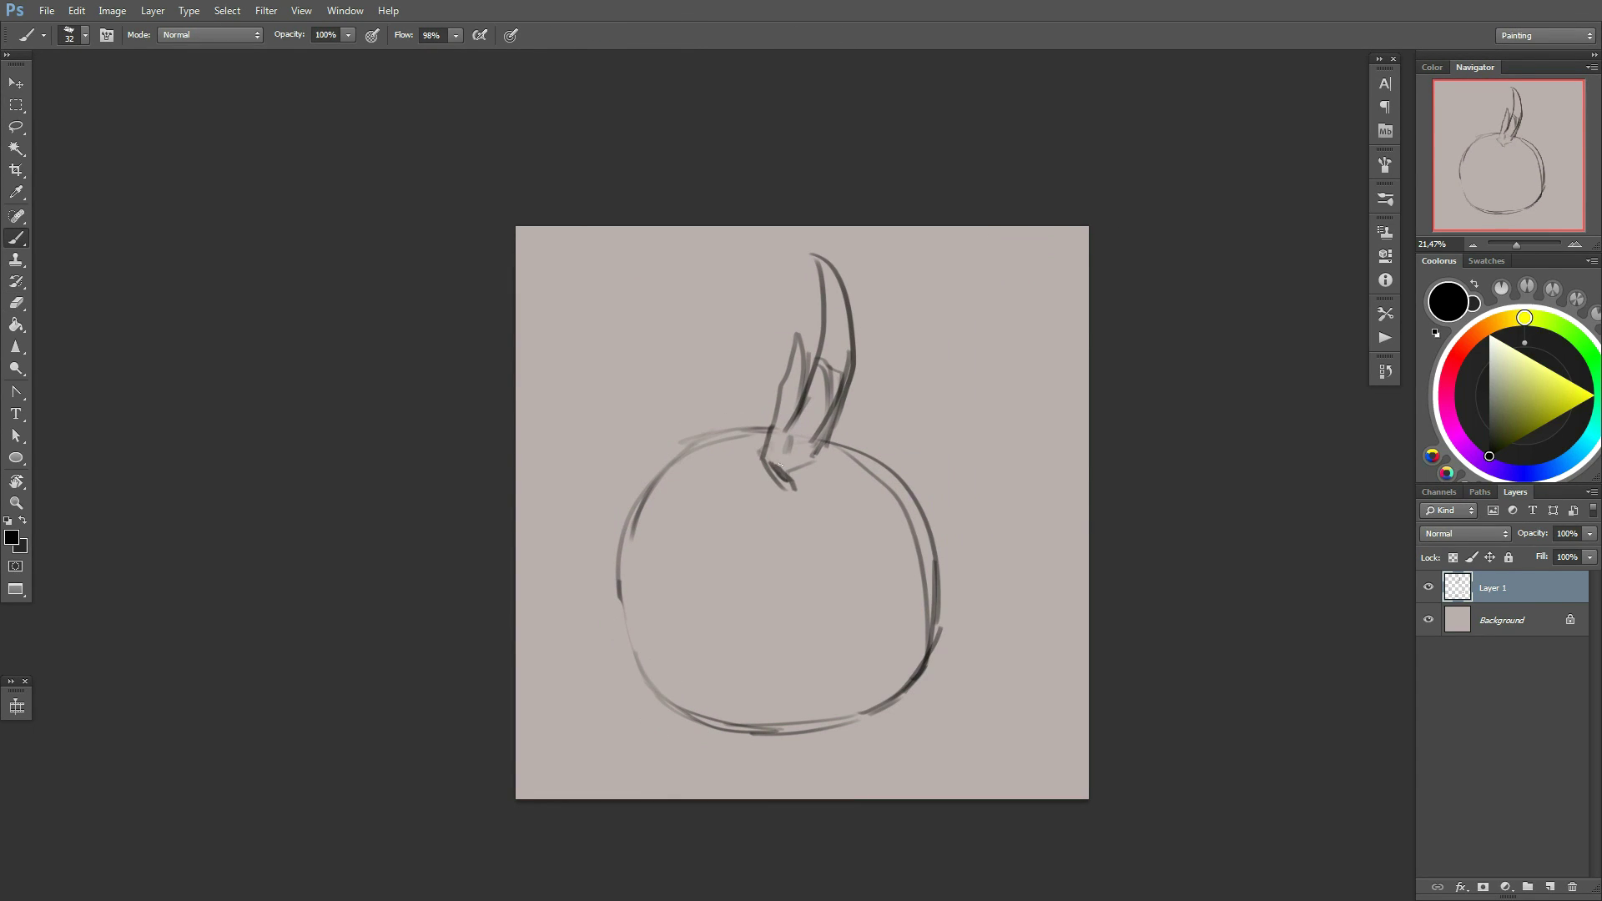
pyautogui.moveTo(777, 409); pyautogui.dragTo(724, 437)
pyautogui.rightClick(807, 409)
pyautogui.press('Escape')
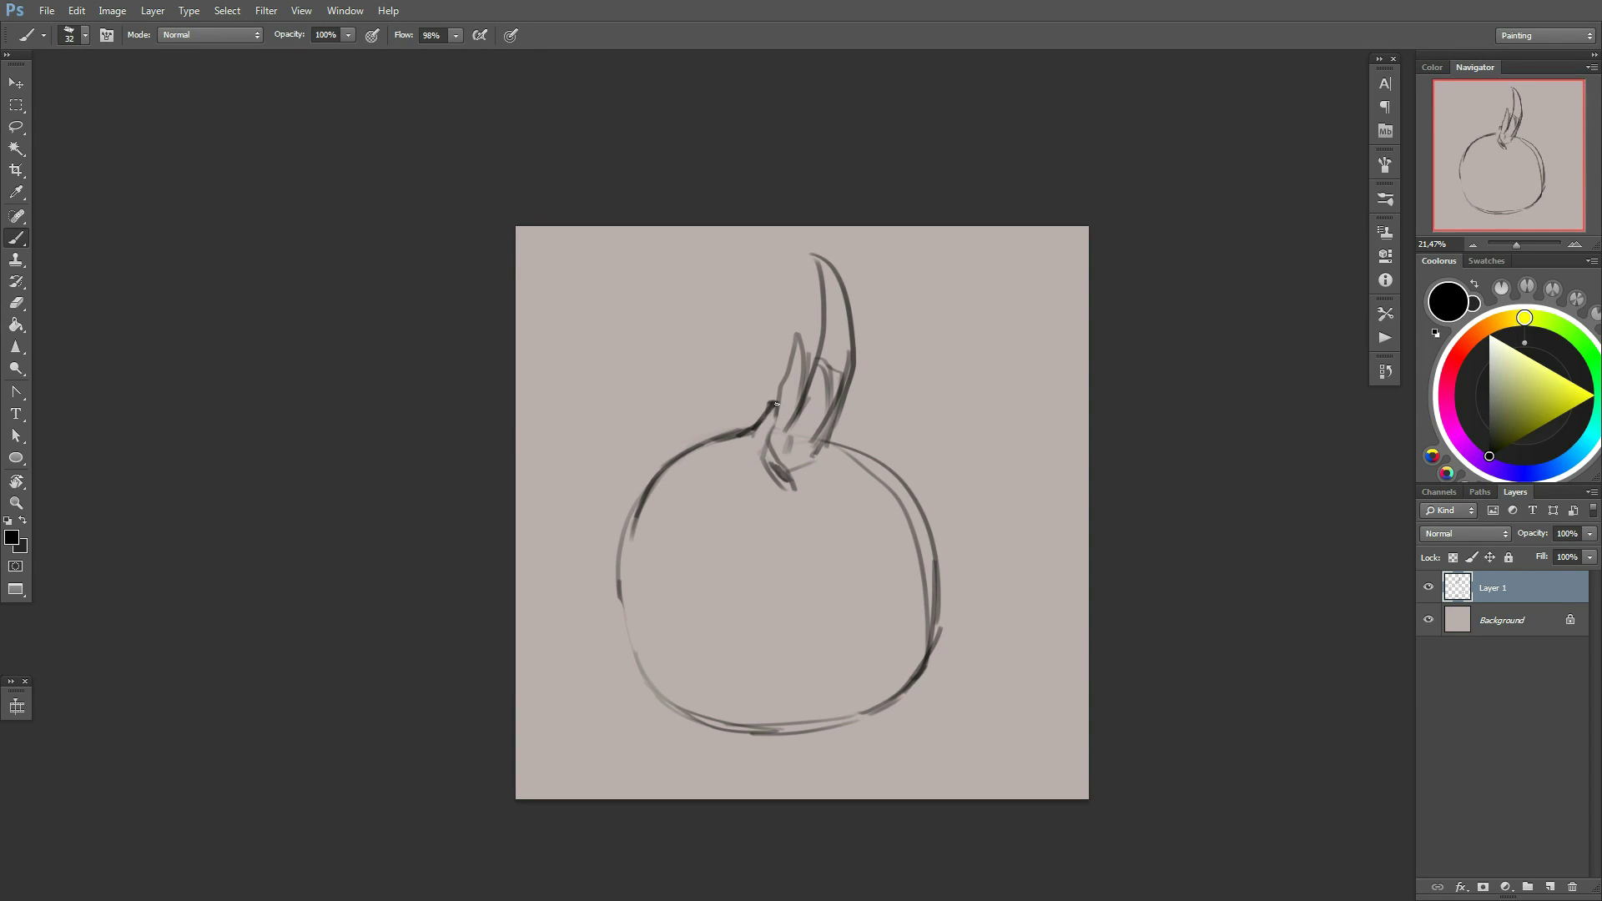
pyautogui.moveTo(850, 424); pyautogui.dragTo(855, 469)
# Add dark strokes inside the stem and draw a right-hand leaf with a size 32 brush
pyautogui.press('e')
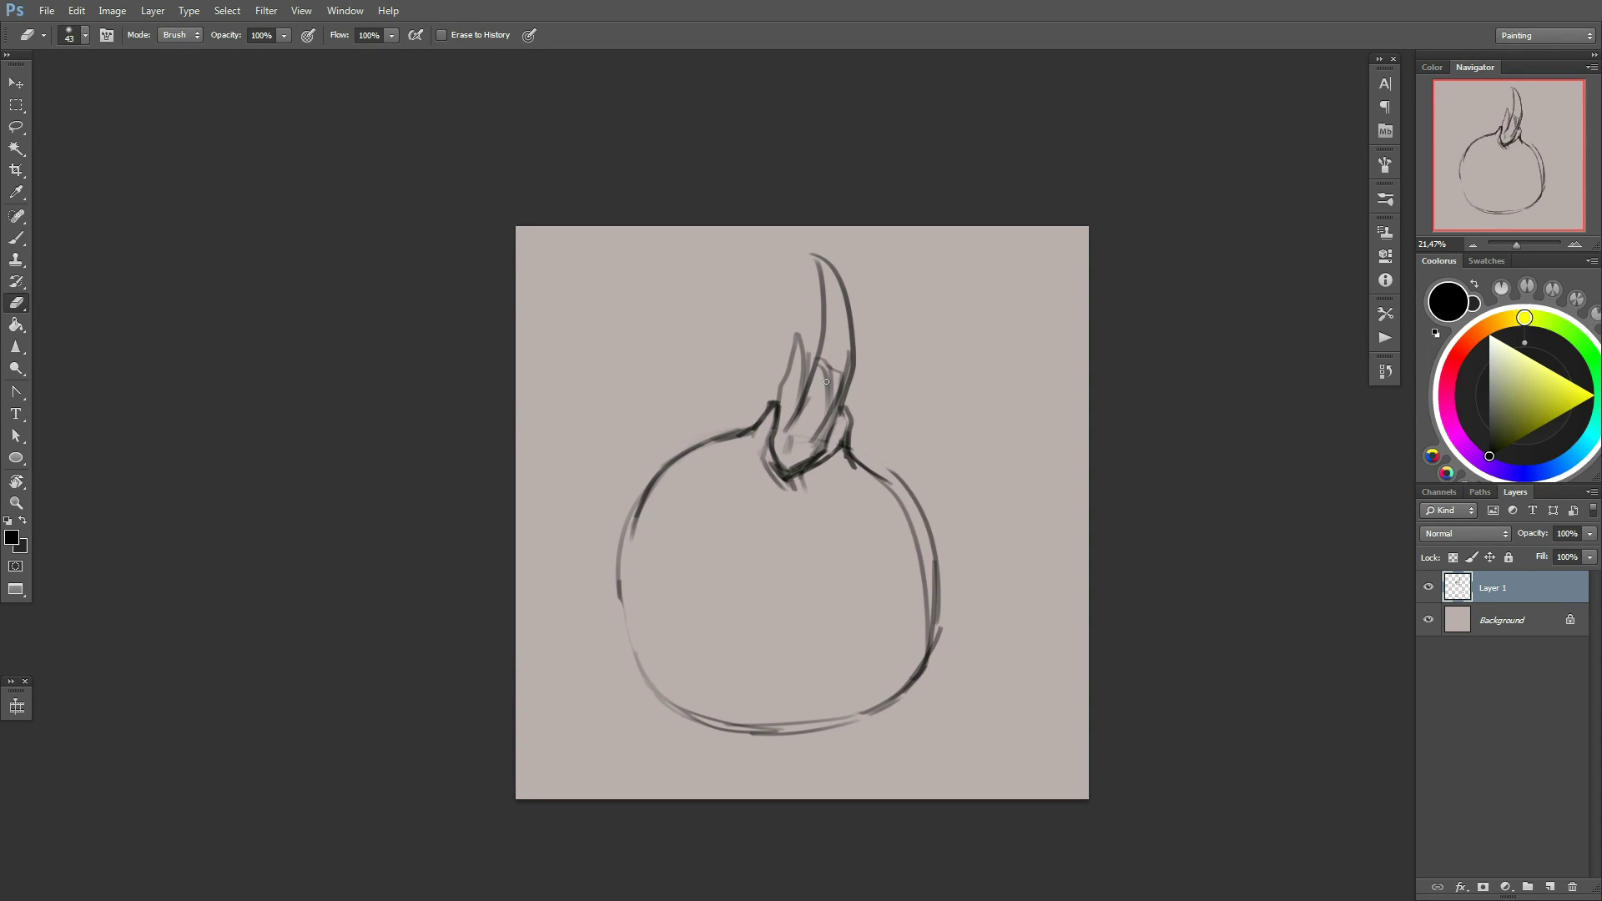
pyautogui.press('b')
pyautogui.moveTo(835, 396); pyautogui.dragTo(797, 459)
pyautogui.moveTo(780, 392); pyautogui.dragTo(773, 451)
pyautogui.rightClick(856, 384)
pyautogui.press('Escape')
pyautogui.moveTo(847, 367); pyautogui.dragTo(797, 426)
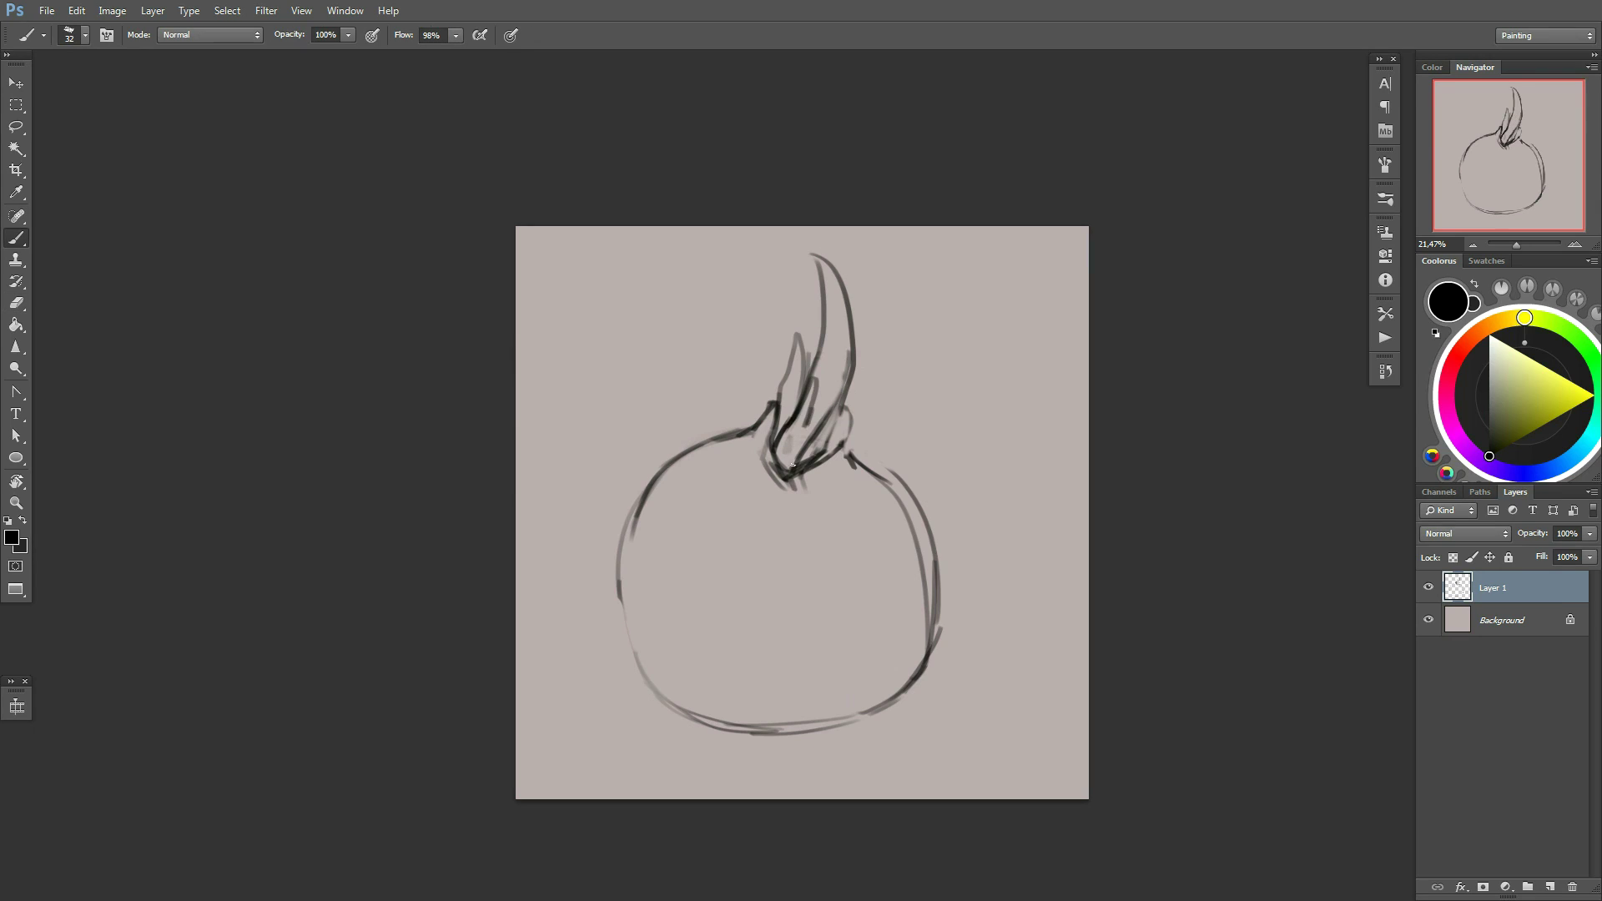
pyautogui.moveTo(874, 261)
pyautogui.mouseDown()
pyautogui.moveTo(841, 409)
pyautogui.moveTo(930, 634)
pyautogui.moveTo(939, 512)
pyautogui.mouseUp()
# Restore the erased circle outline, set the brush to 32 and undo the light stem strokes
pyautogui.press('e')
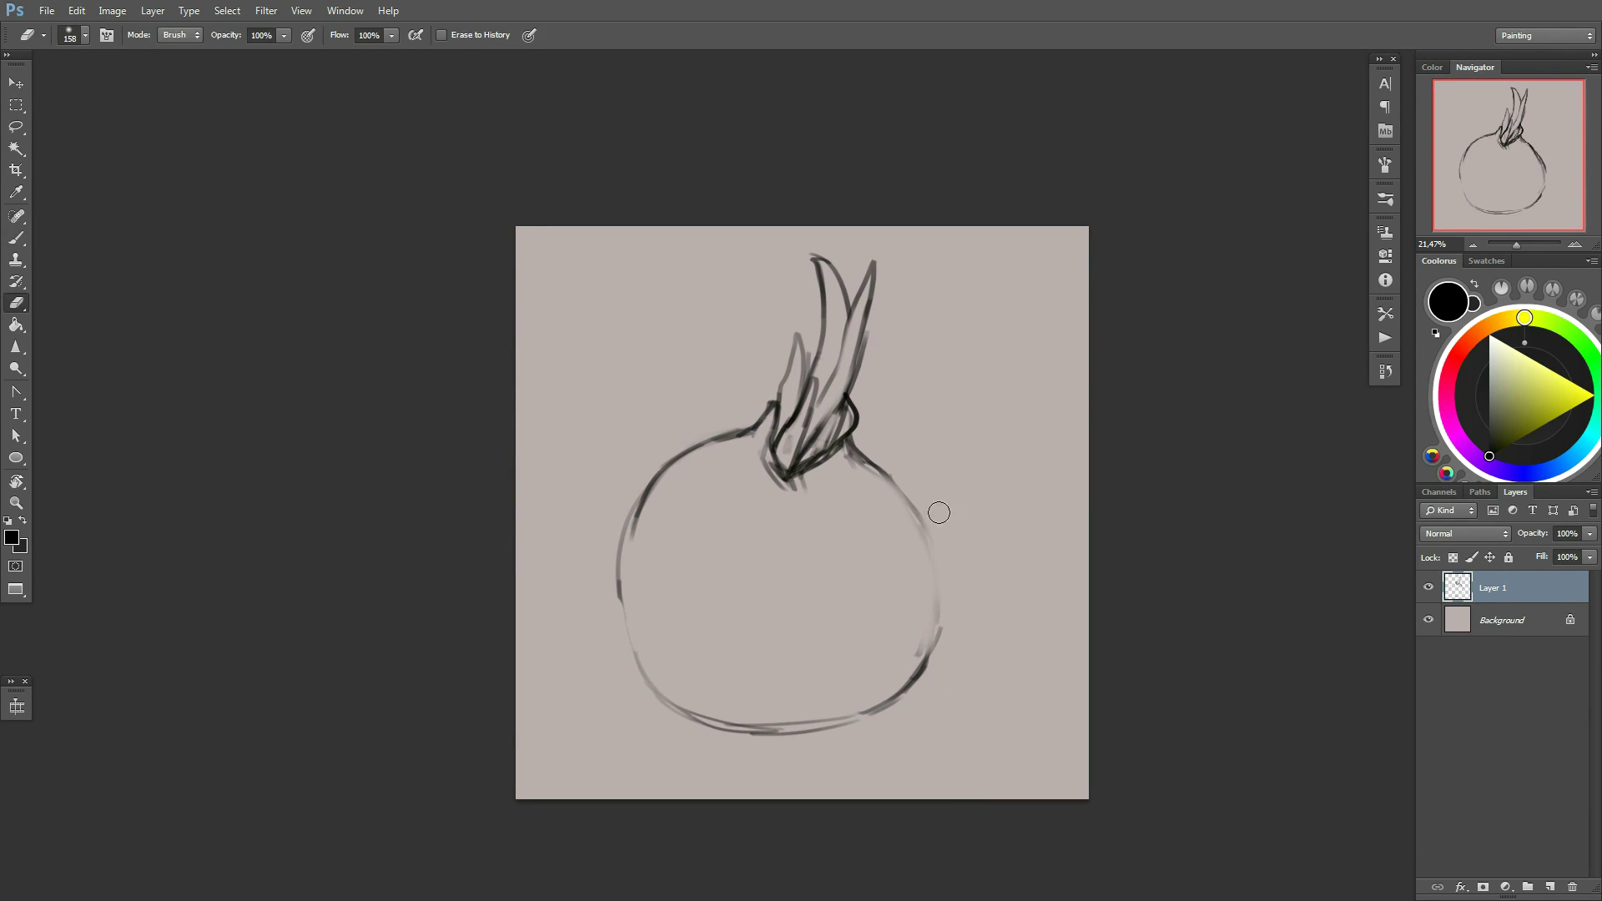
pyautogui.hotkey('ctrl', 'alt', 'z')
pyautogui.hotkey('ctrl', 'alt', 'z')
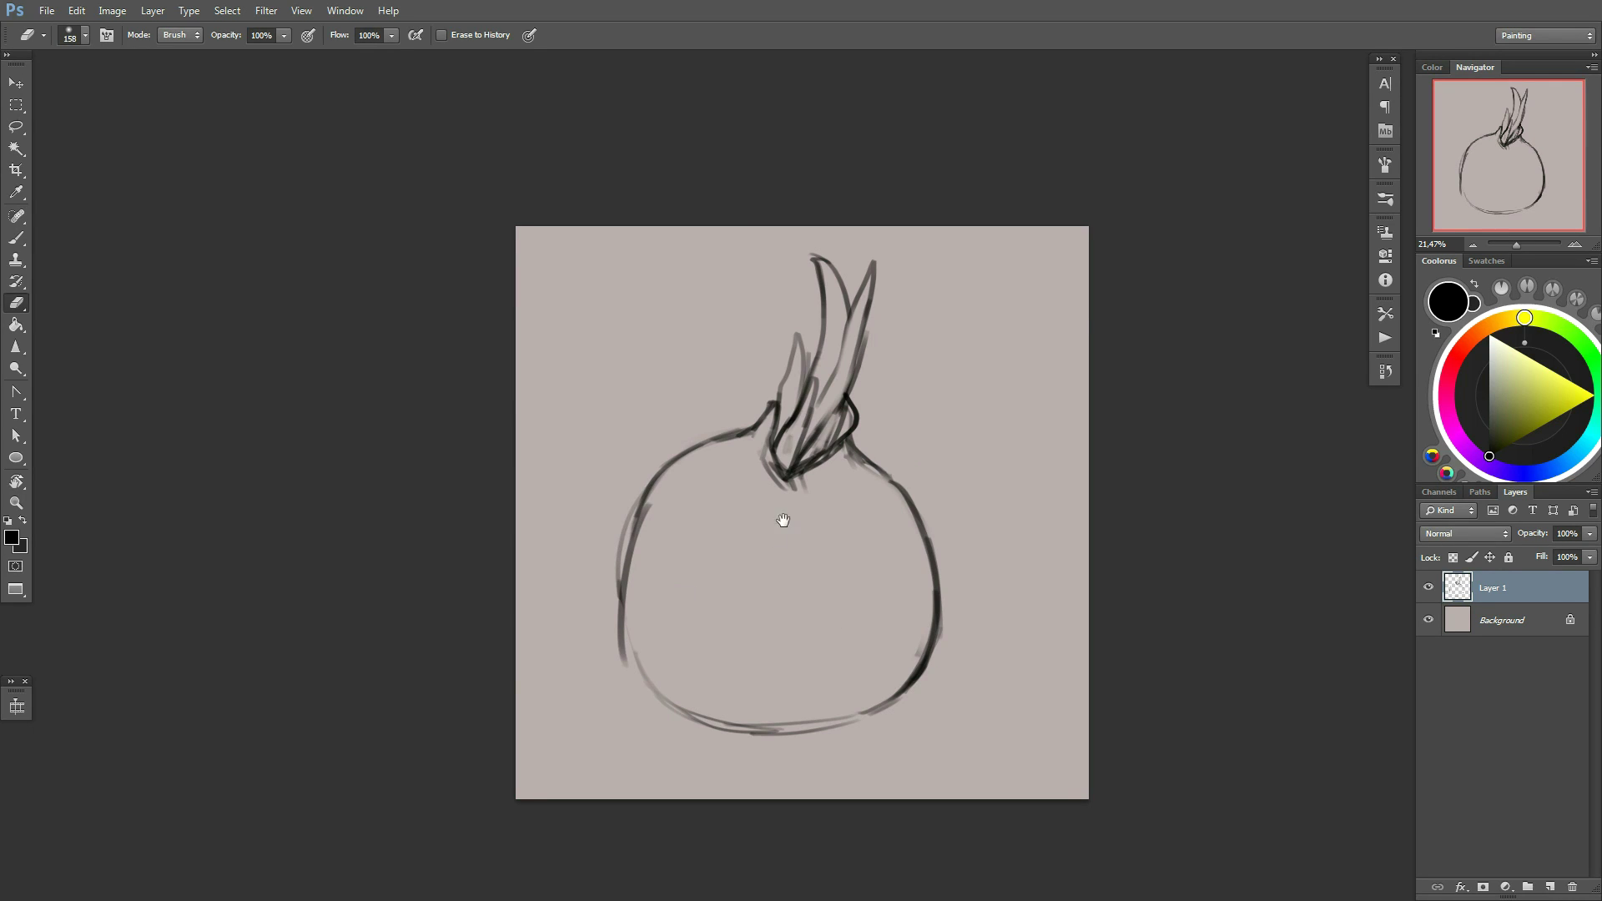
pyautogui.moveTo(783, 520); pyautogui.dragTo(827, 520)
pyautogui.press('b')
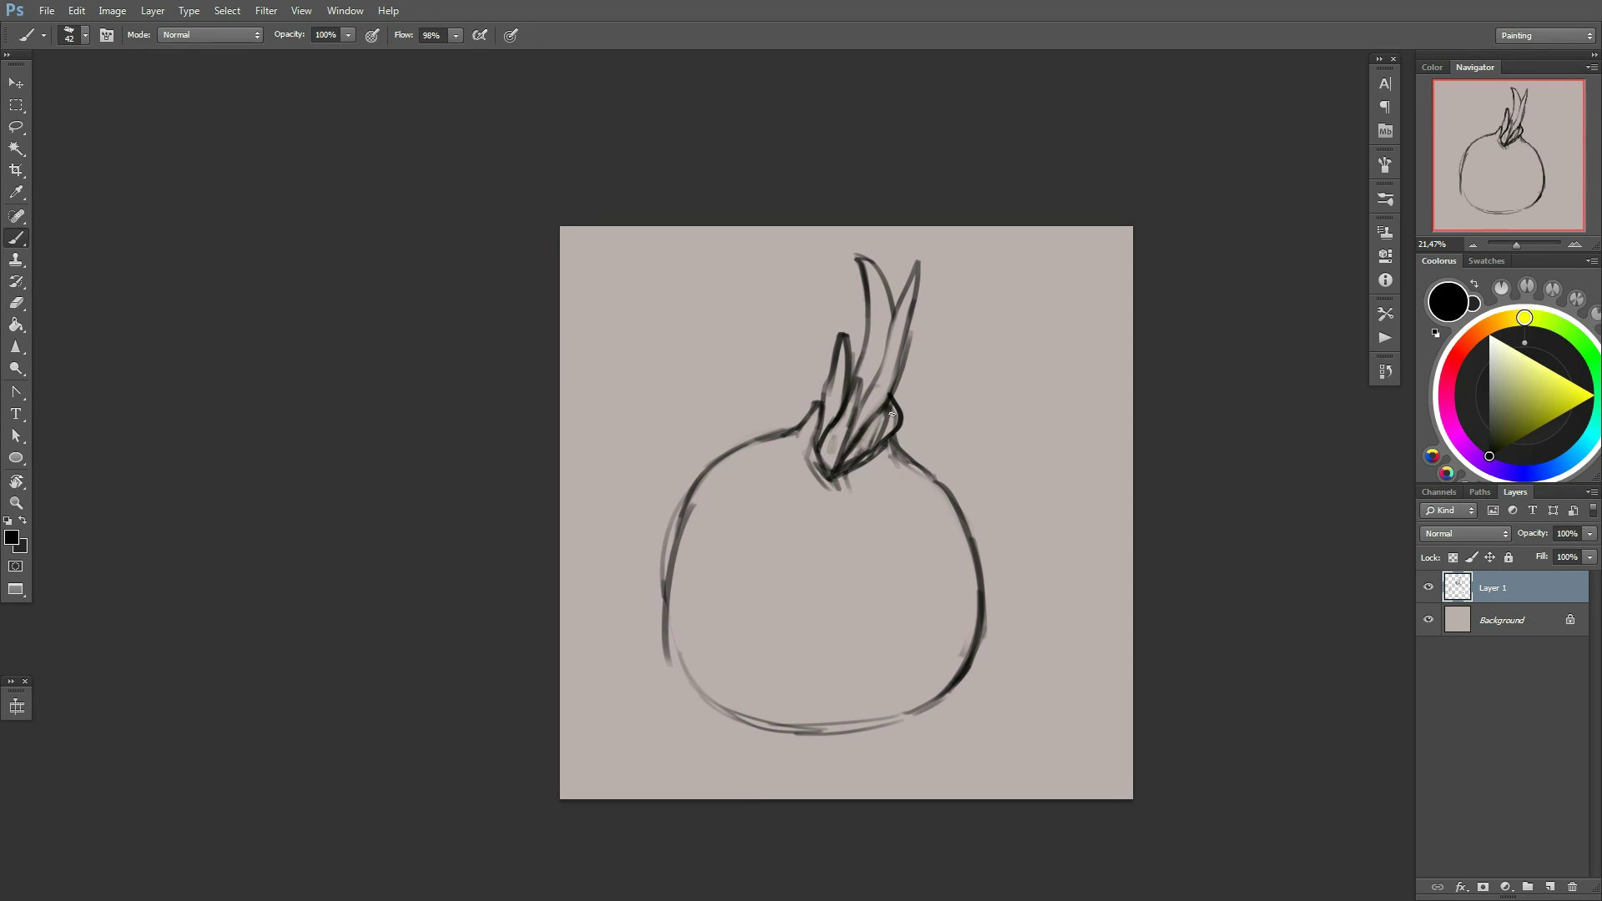
pyautogui.rightClick(876, 411)
pyautogui.moveTo(893, 400); pyautogui.dragTo(856, 317)
pyautogui.rightClick(929, 453)
pyautogui.press('Return')
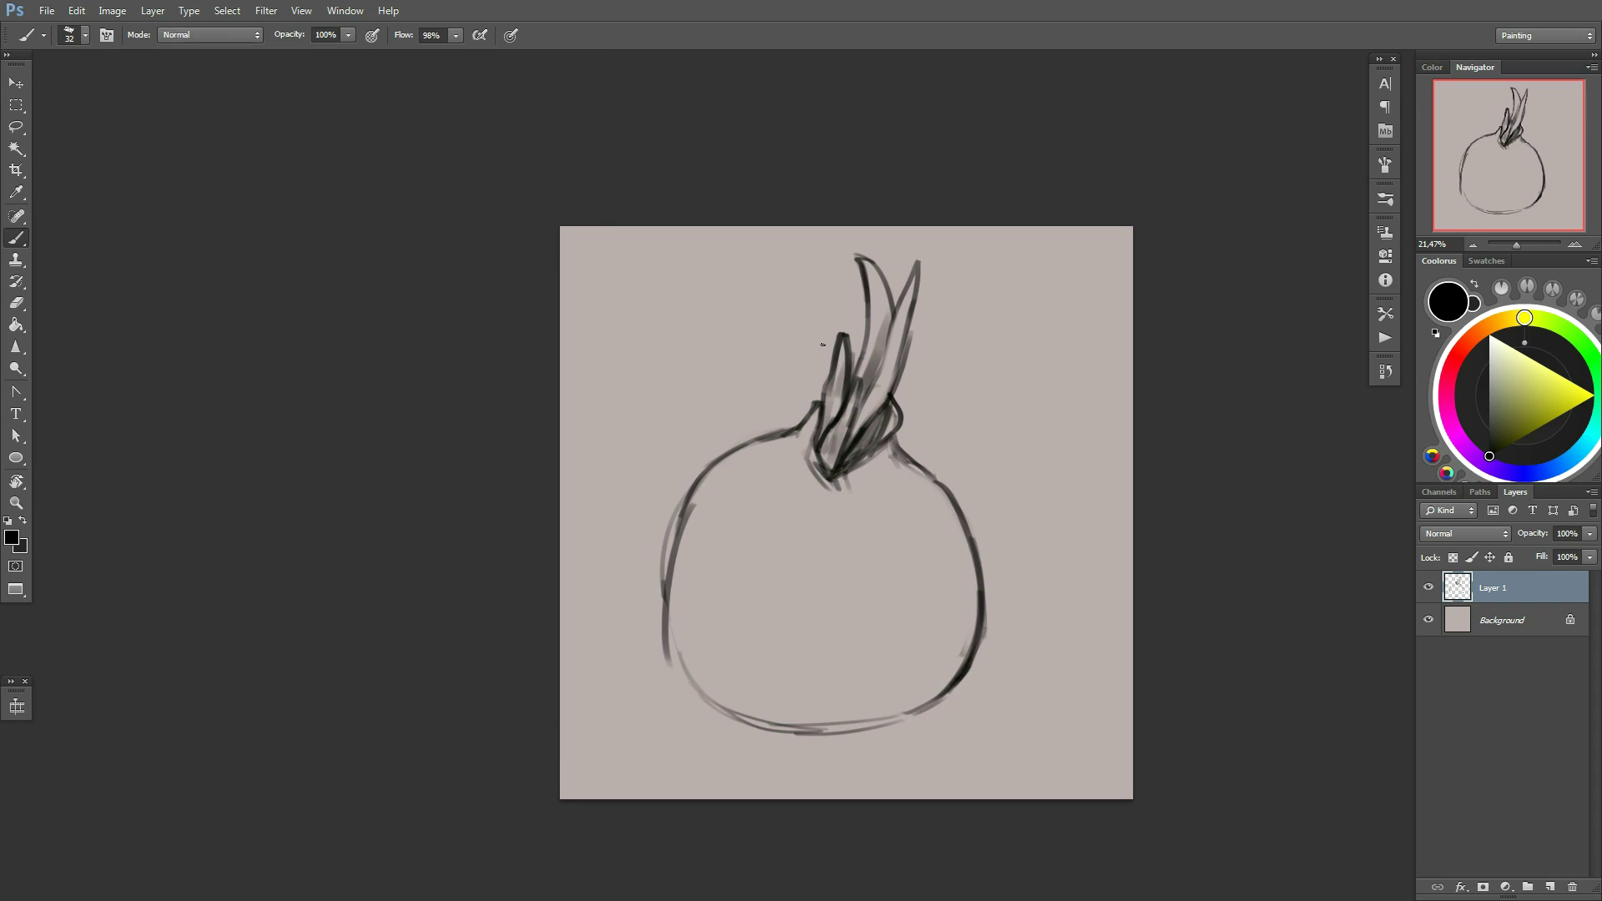
pyautogui.hotkey('ctrl', 'alt', 'z')
# Erase the onion outline and redraw its sides and bottom darker and squatter
pyautogui.scroll(-2, 849, 461)
pyautogui.press('e')
pyautogui.rightClick(777, 438)
pyautogui.moveTo(969, 467)
pyautogui.mouseDown()
pyautogui.moveTo(888, 659)
pyautogui.moveTo(668, 584)
pyautogui.moveTo(946, 384)
pyautogui.moveTo(985, 584)
pyautogui.mouseUp()
pyautogui.press('b')
pyautogui.moveTo(776, 359)
pyautogui.mouseDown()
pyautogui.moveTo(650, 575)
pyautogui.moveTo(668, 601)
pyautogui.moveTo(952, 617)
pyautogui.mouseUp()
pyautogui.hotkey('ctrl', 'z')
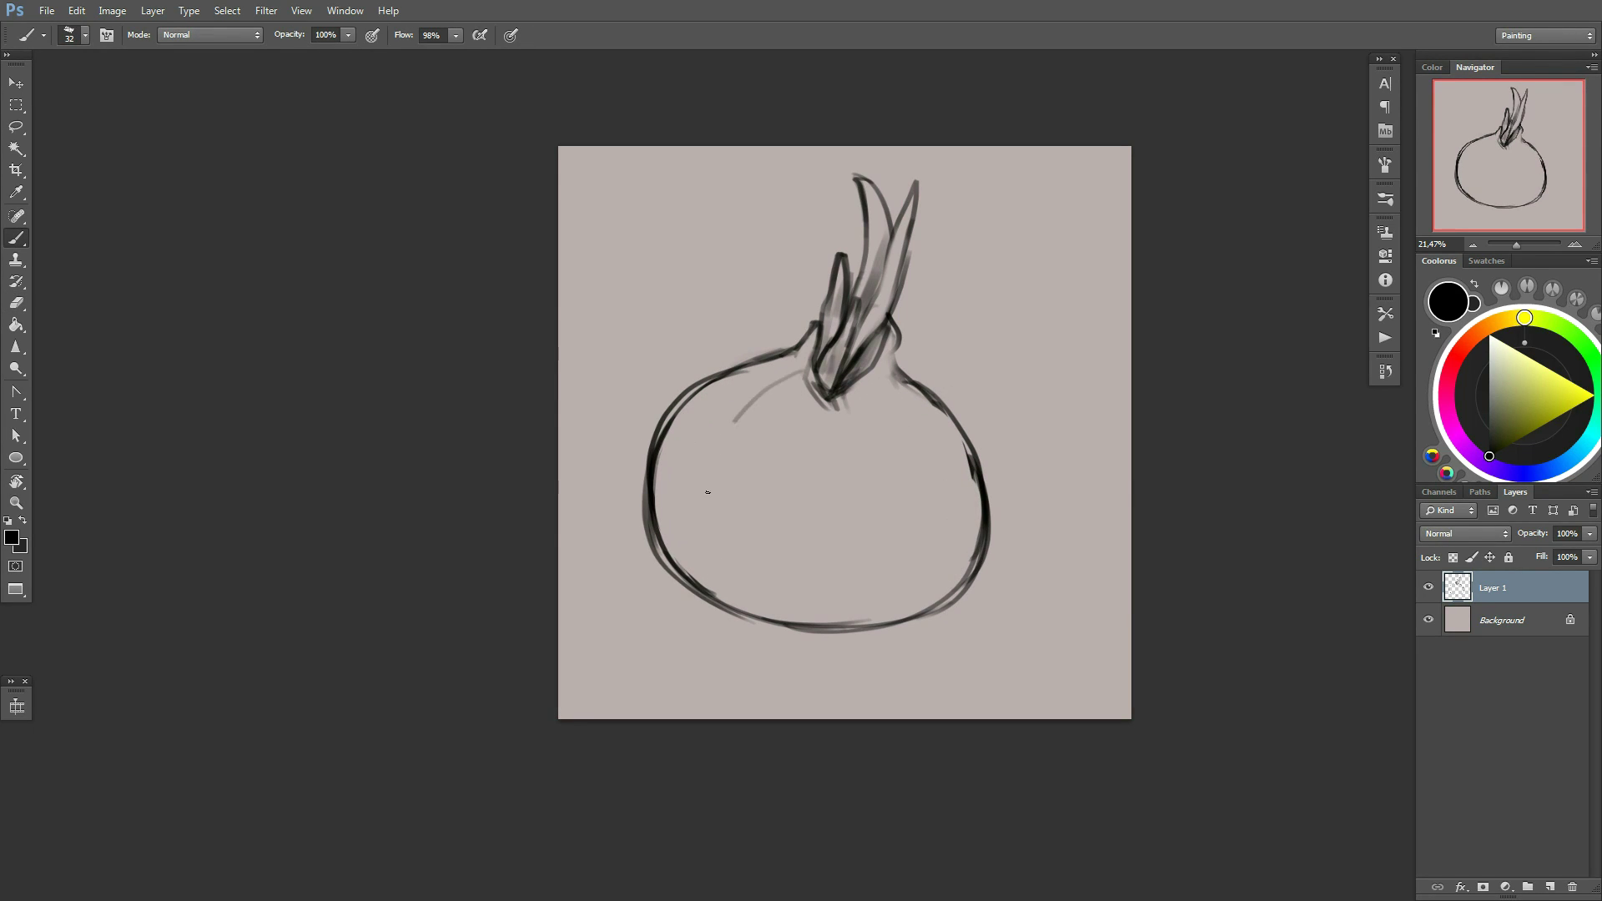
# Draw two curved contour lines inside the onion and trim the right outline
pyautogui.moveTo(853, 416)
pyautogui.mouseDown()
pyautogui.moveTo(885, 626)
pyautogui.moveTo(843, 613)
pyautogui.mouseUp()
pyautogui.hotkey('ctrl', 'z')
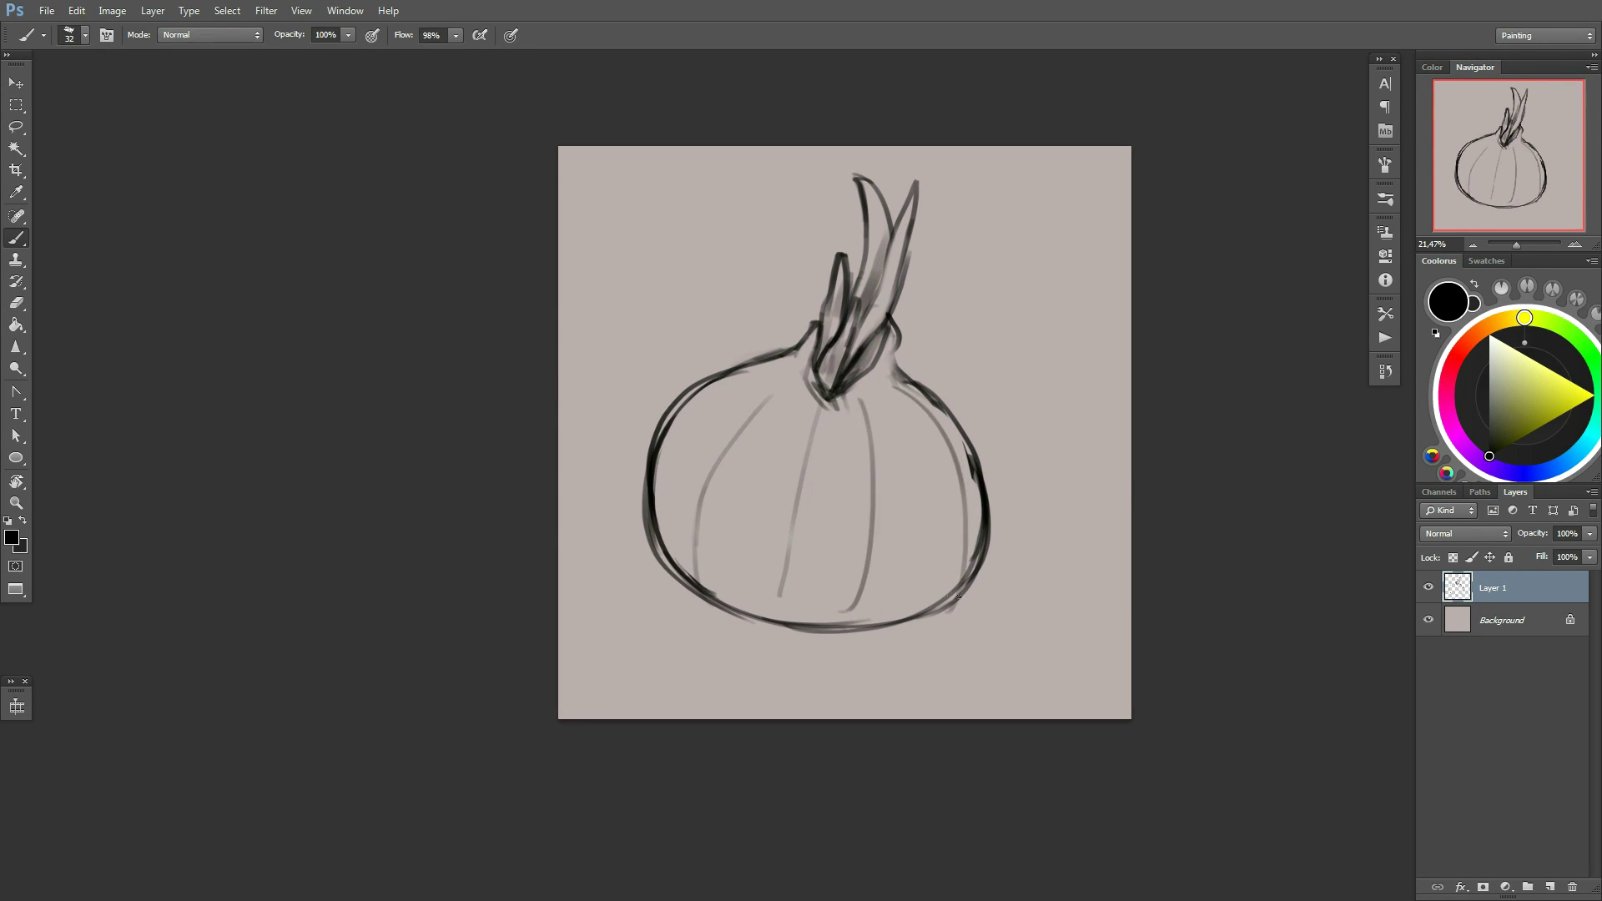
pyautogui.moveTo(897, 388); pyautogui.dragTo(868, 626)
pyautogui.press('e')
pyautogui.moveTo(885, 434)
pyautogui.mouseDown()
pyautogui.moveTo(992, 531)
pyautogui.moveTo(951, 425)
pyautogui.mouseUp()
pyautogui.press('b')
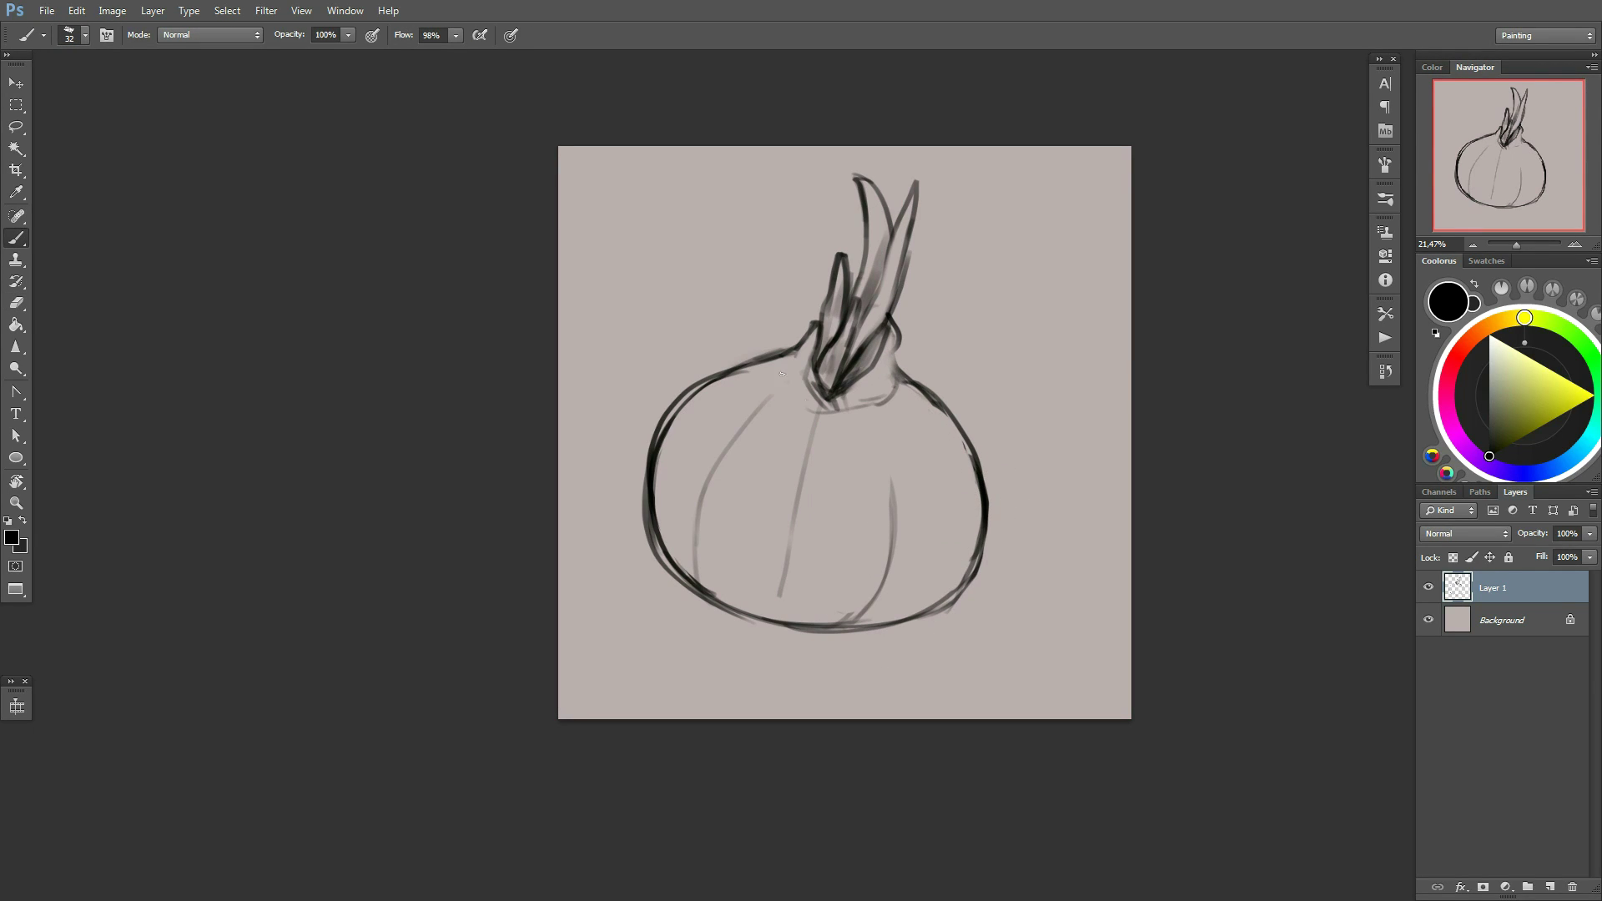
# Add roots at the bottom-left and erase and redraw the onion's lower-right outline
pyautogui.moveTo(716, 601); pyautogui.dragTo(641, 599)
pyautogui.moveTo(726, 608); pyautogui.dragTo(680, 621)
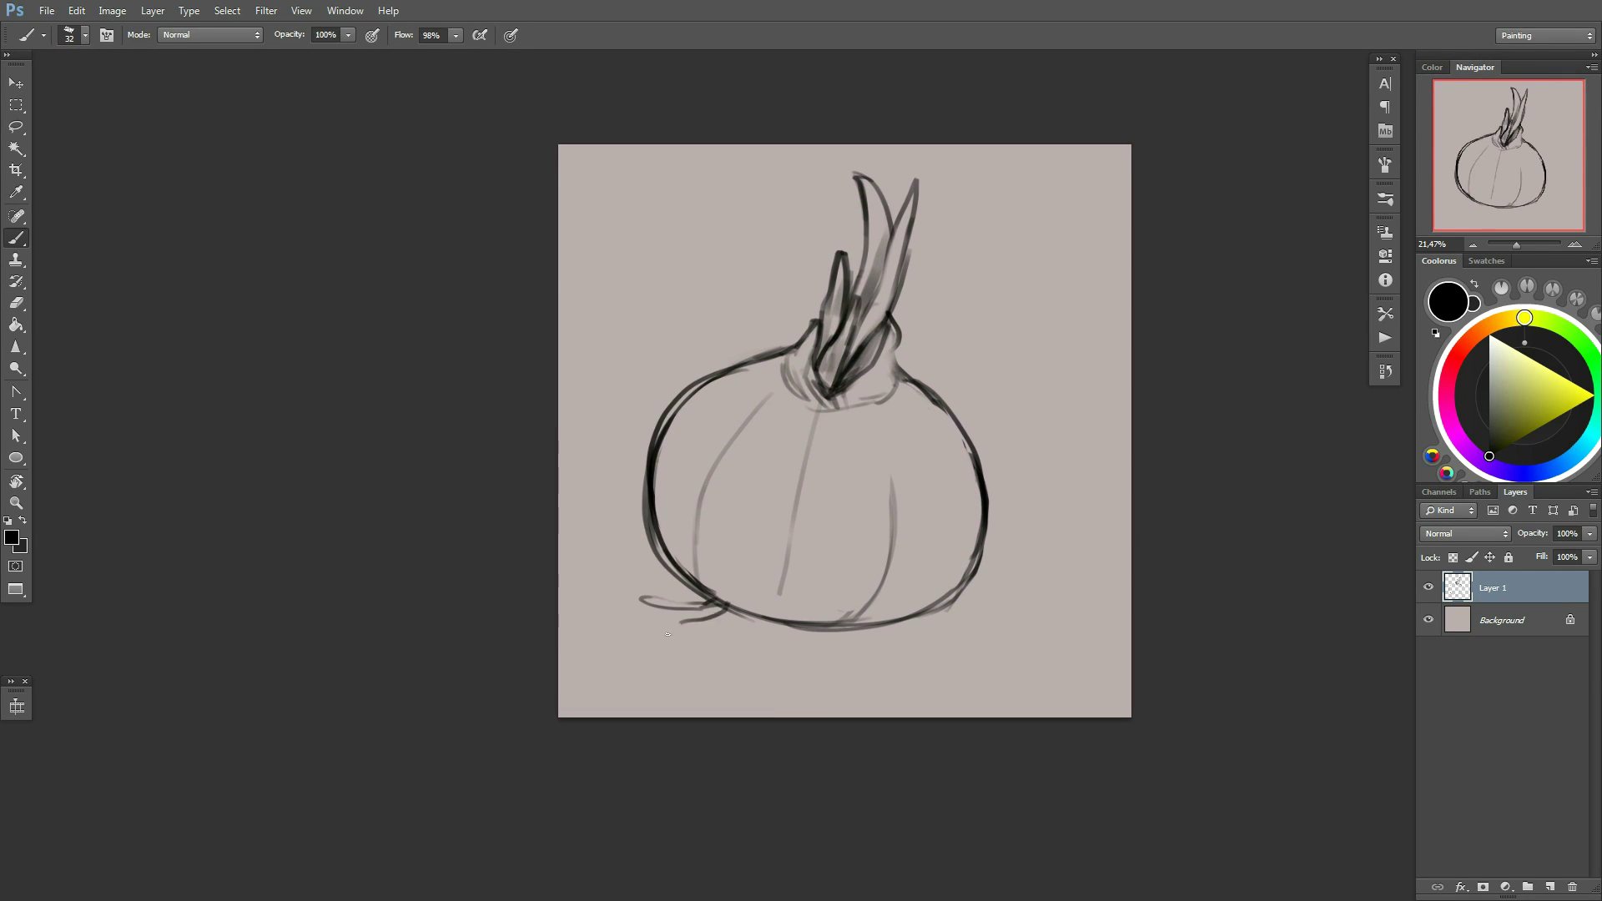
pyautogui.hotkey('ctrl', 'z')
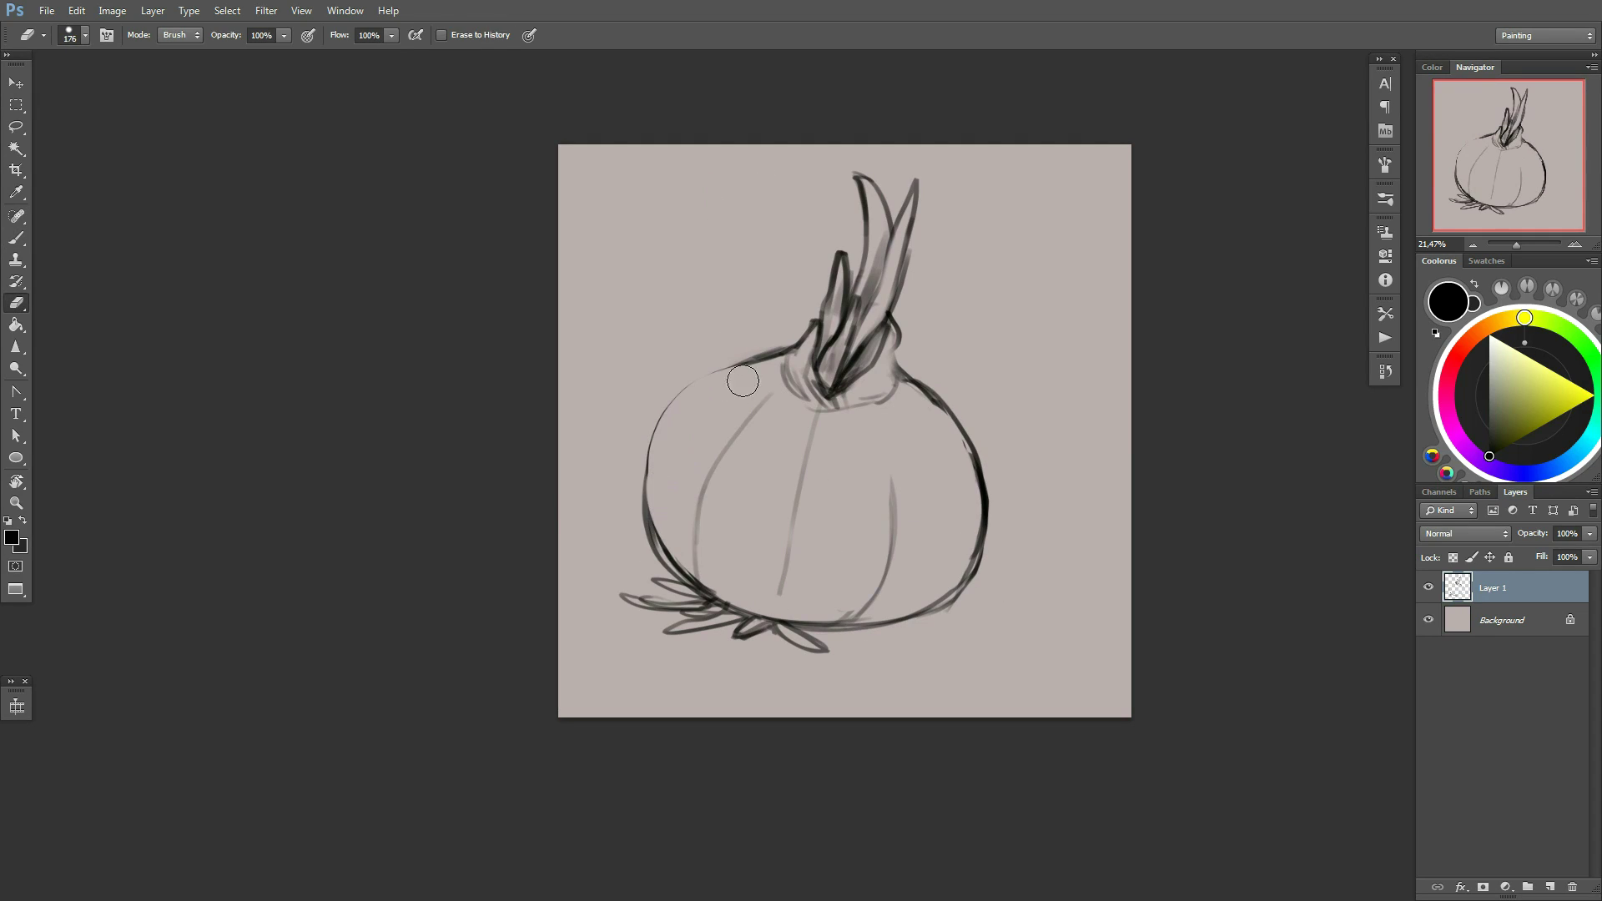
pyautogui.moveTo(748, 368); pyautogui.dragTo(647, 535)
pyautogui.press('e')
pyautogui.moveTo(985, 501); pyautogui.dragTo(887, 621)
pyautogui.press('b')
pyautogui.moveTo(983, 472); pyautogui.dragTo(843, 624)
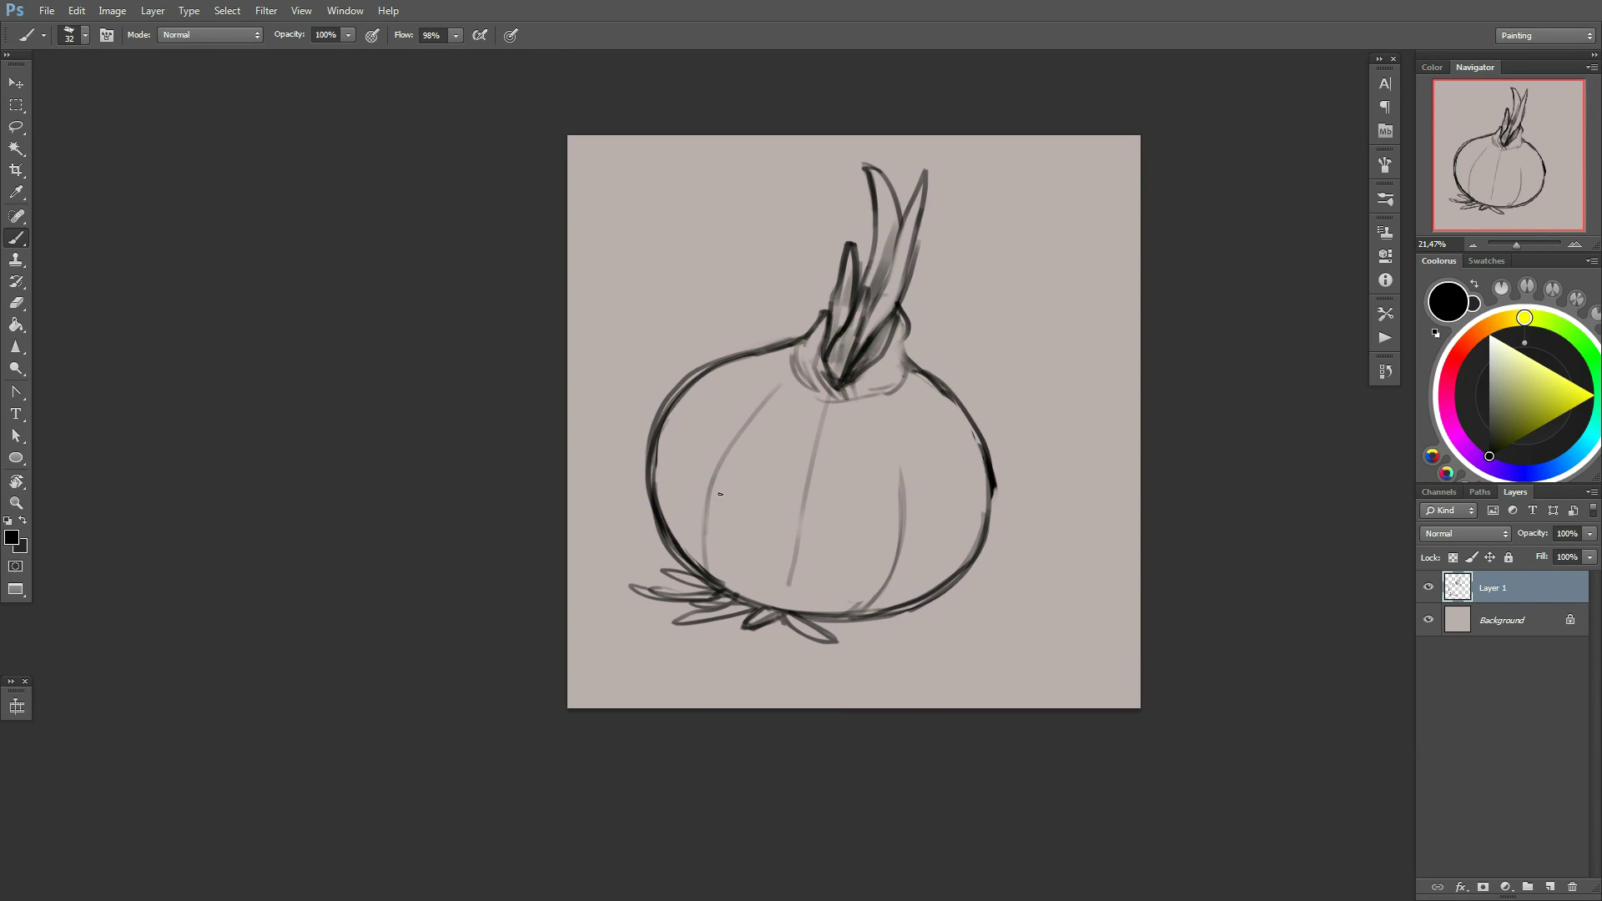
# Rework the stem base and erase the central vertical line
pyautogui.moveTo(776, 596); pyautogui.dragTo(791, 589)
pyautogui.press('e')
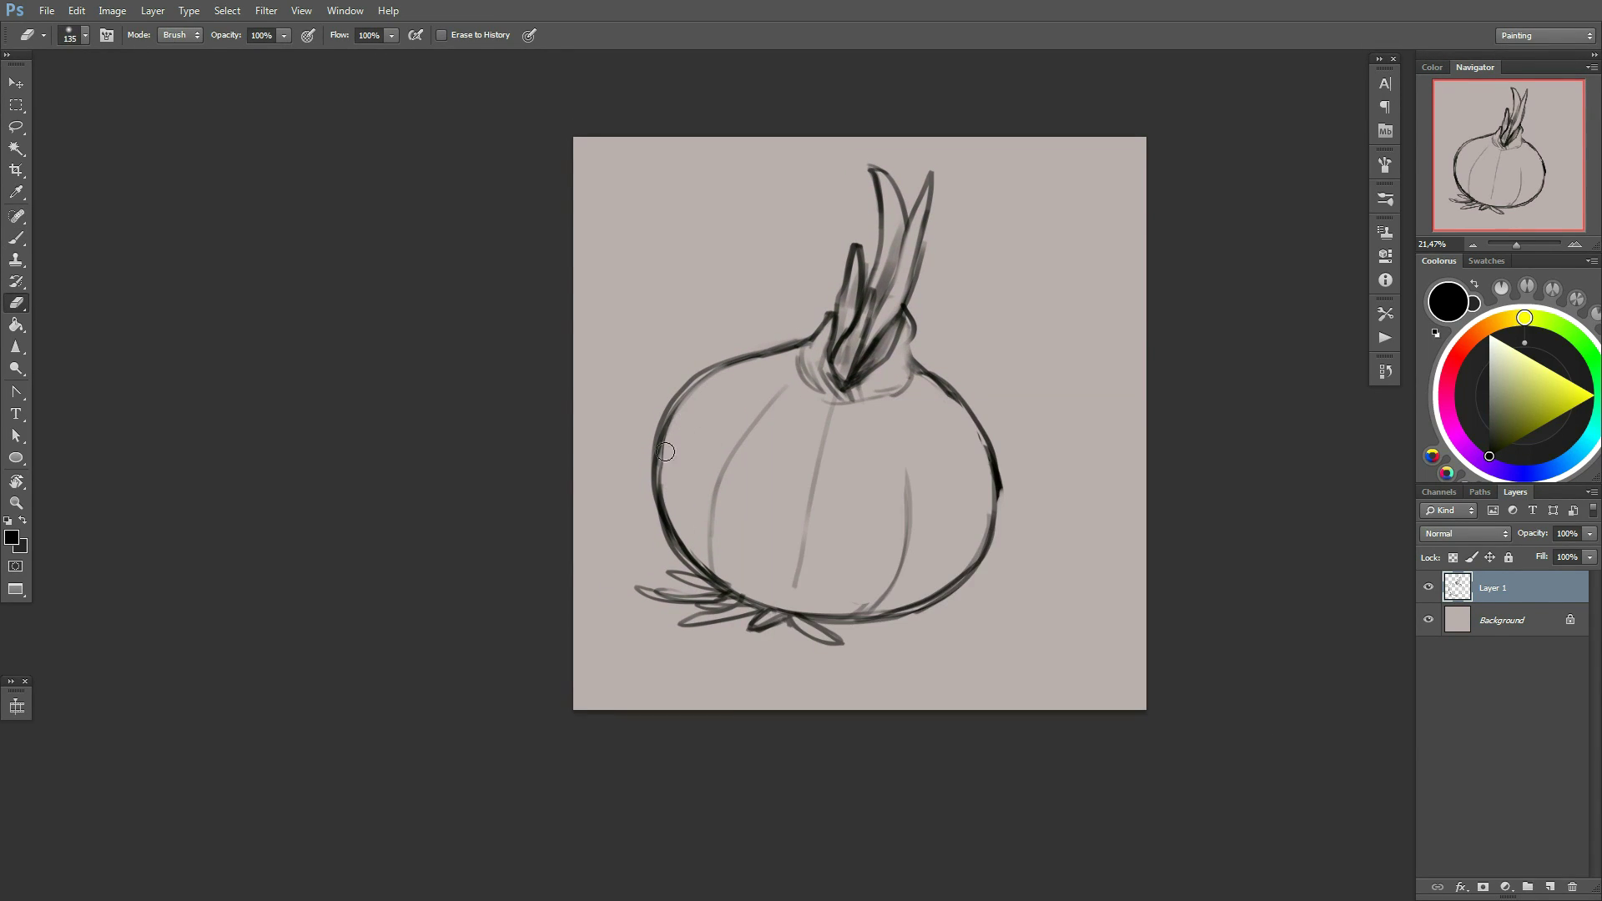
pyautogui.press('b')
pyautogui.moveTo(842, 383); pyautogui.dragTo(853, 399)
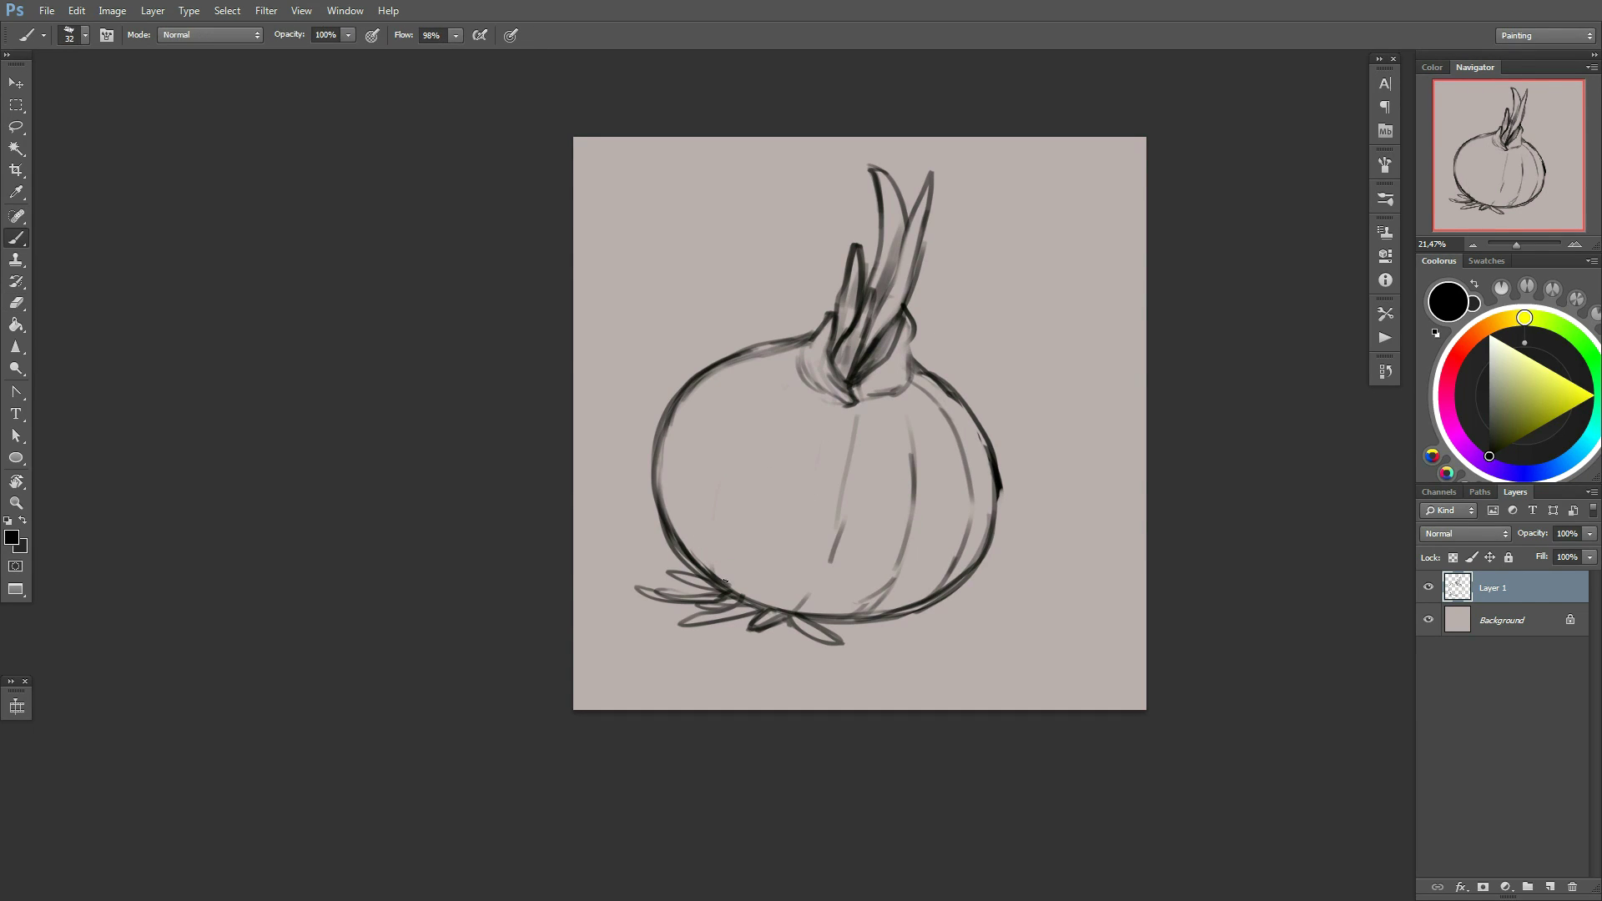
pyautogui.hotkey('ctrl', 'z')
pyautogui.press('e')
pyautogui.moveTo(846, 500); pyautogui.dragTo(855, 422)
pyautogui.press('b')
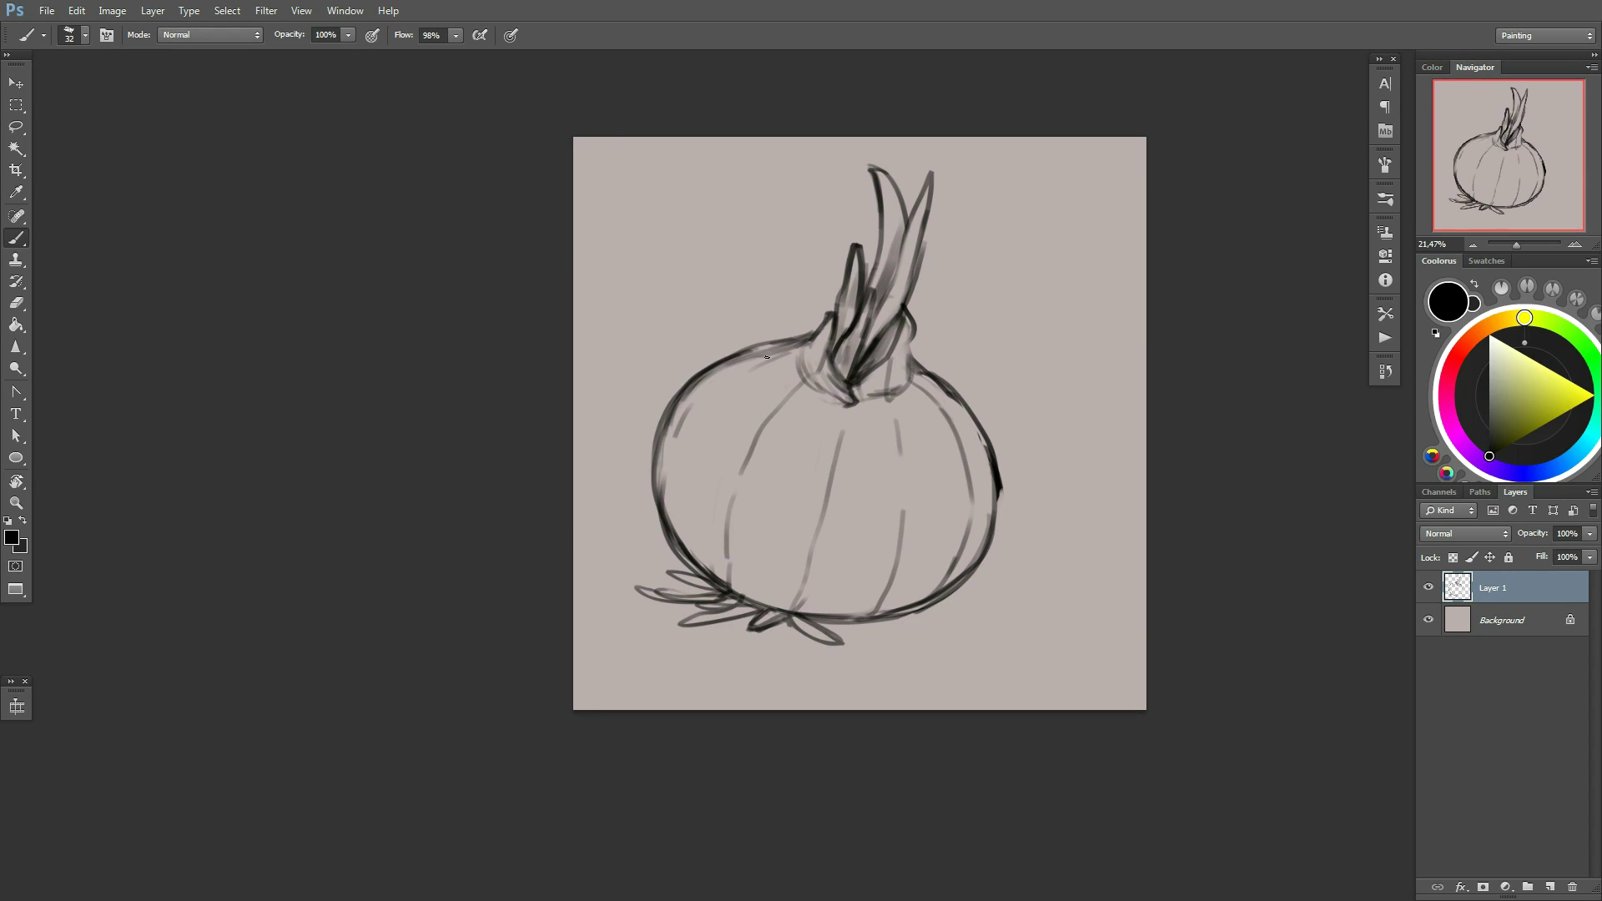
# Add curves on the onion's right, lower centre and left, undoing the extra strokes and long roots
pyautogui.scroll(-1, 766, 356)
pyautogui.moveTo(946, 451); pyautogui.dragTo(923, 576)
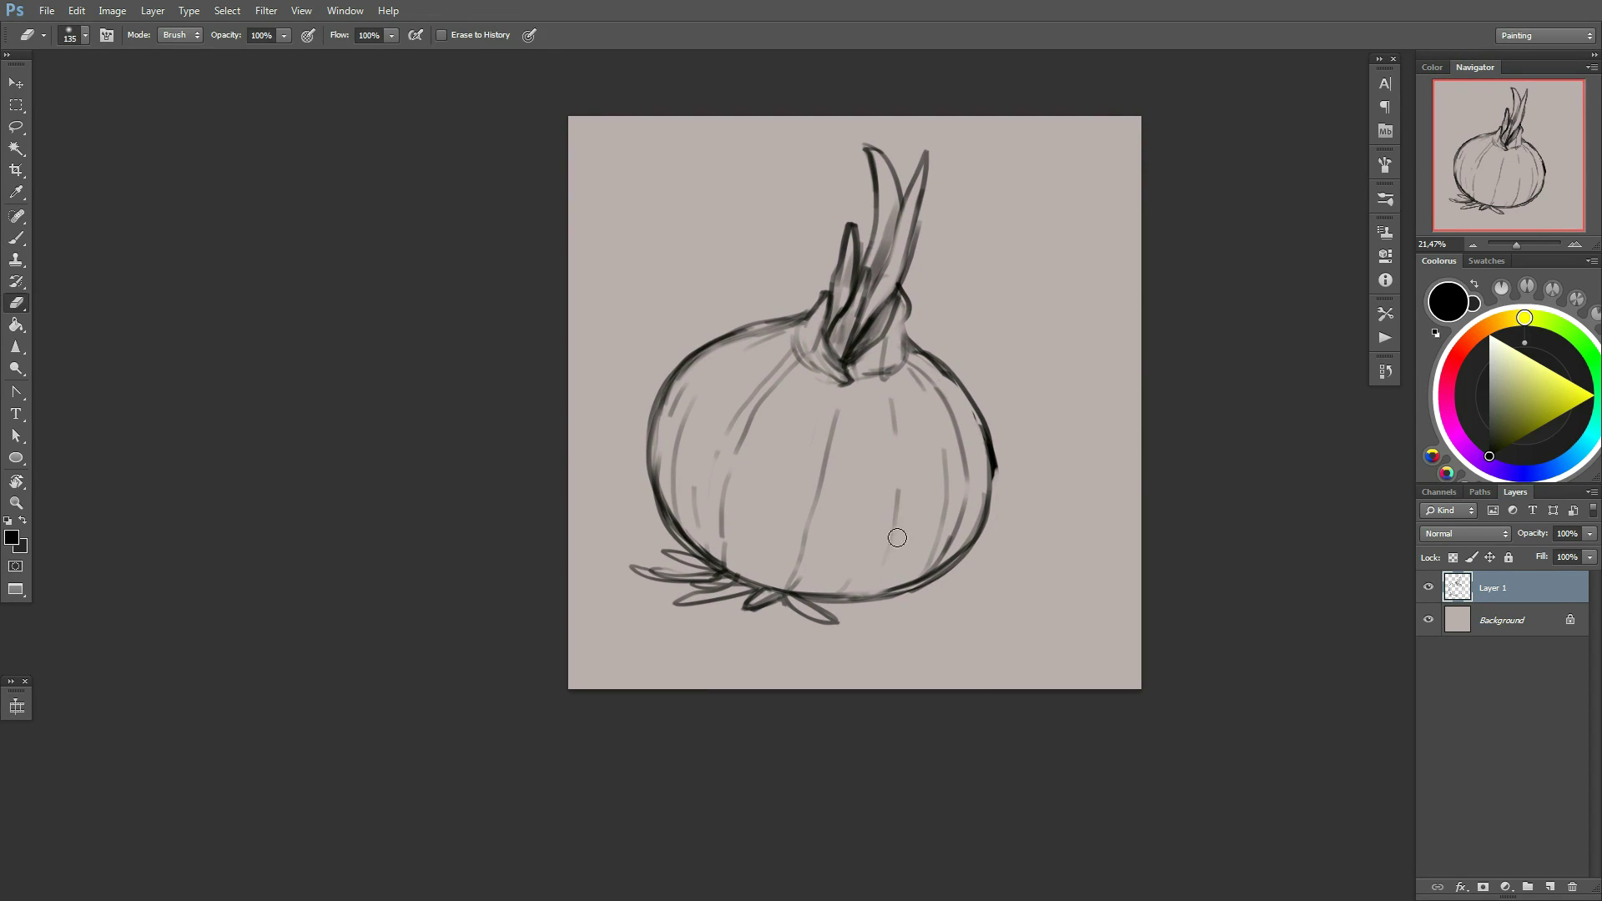
pyautogui.moveTo(909, 493); pyautogui.dragTo(864, 597)
pyautogui.moveTo(739, 517)
pyautogui.mouseDown()
pyautogui.moveTo(716, 580)
pyautogui.moveTo(754, 588)
pyautogui.moveTo(678, 566)
pyautogui.moveTo(834, 618)
pyautogui.mouseUp()
pyautogui.hotkey('ctrl', 'z')
pyautogui.hotkey('ctrl', 'alt', 'z')
pyautogui.hotkey('ctrl', 'alt', 'z')
pyautogui.hotkey('ctrl', 'alt', 'z')
pyautogui.press('e')
pyautogui.press('b')
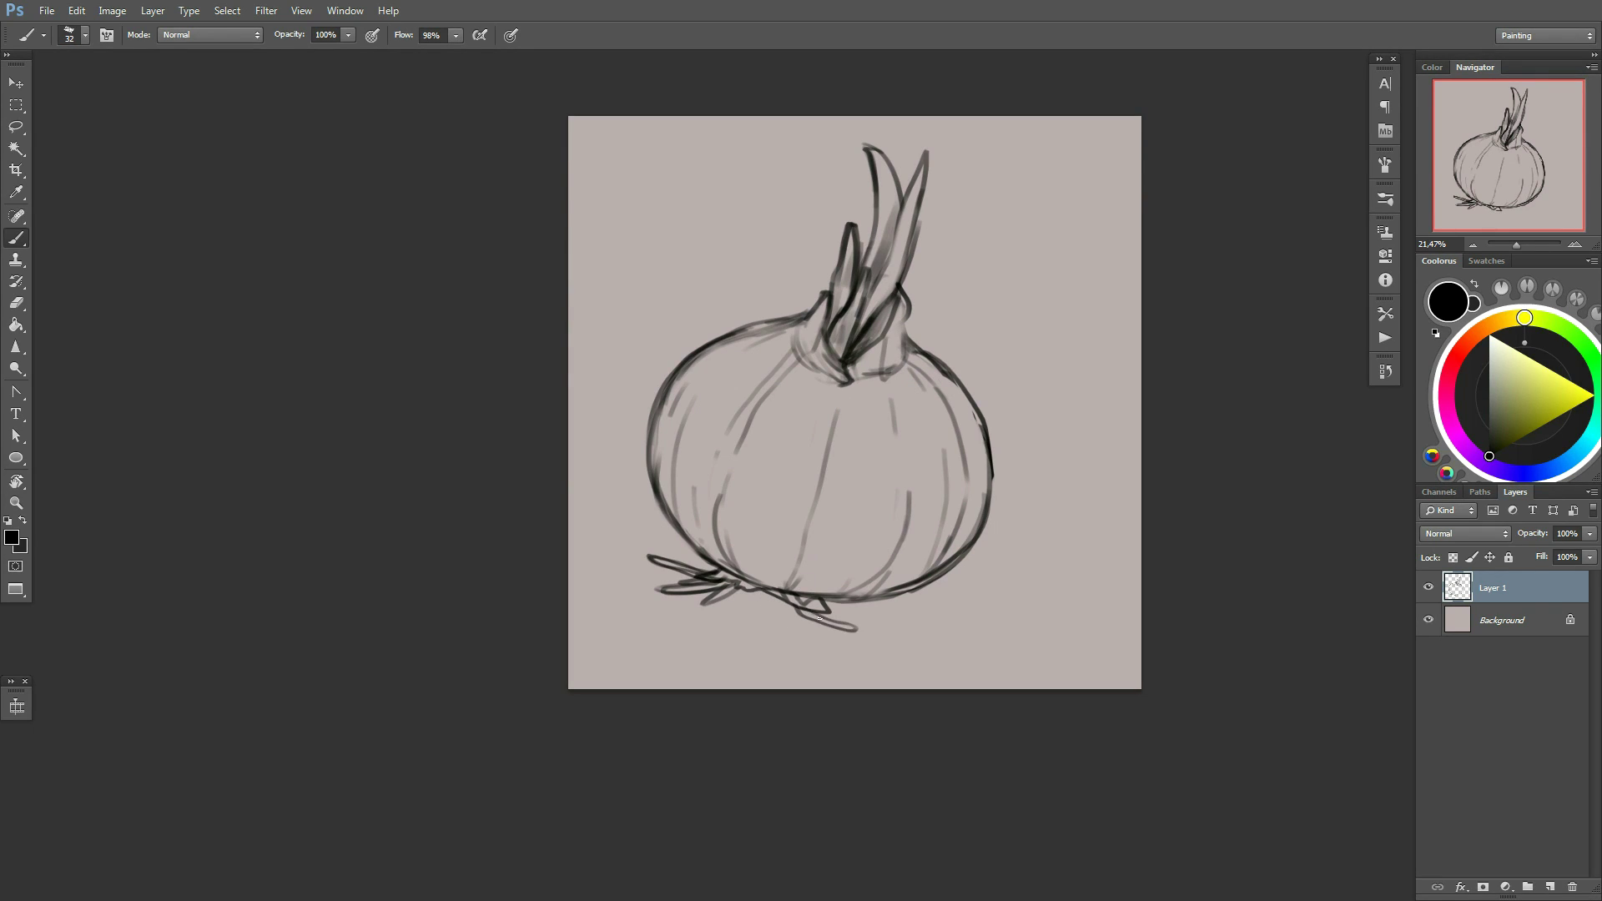
# Rotate the sketch about 7.5° and scale it up slightly with Free Transform
pyautogui.hotkey('ctrl', 't')
pyautogui.scroll(-1, 793, 610)
pyautogui.moveTo(968, 659); pyautogui.dragTo(943, 543)
pyautogui.moveTo(1006, 213); pyautogui.dragTo(1042, 200)
pyautogui.press('Return')
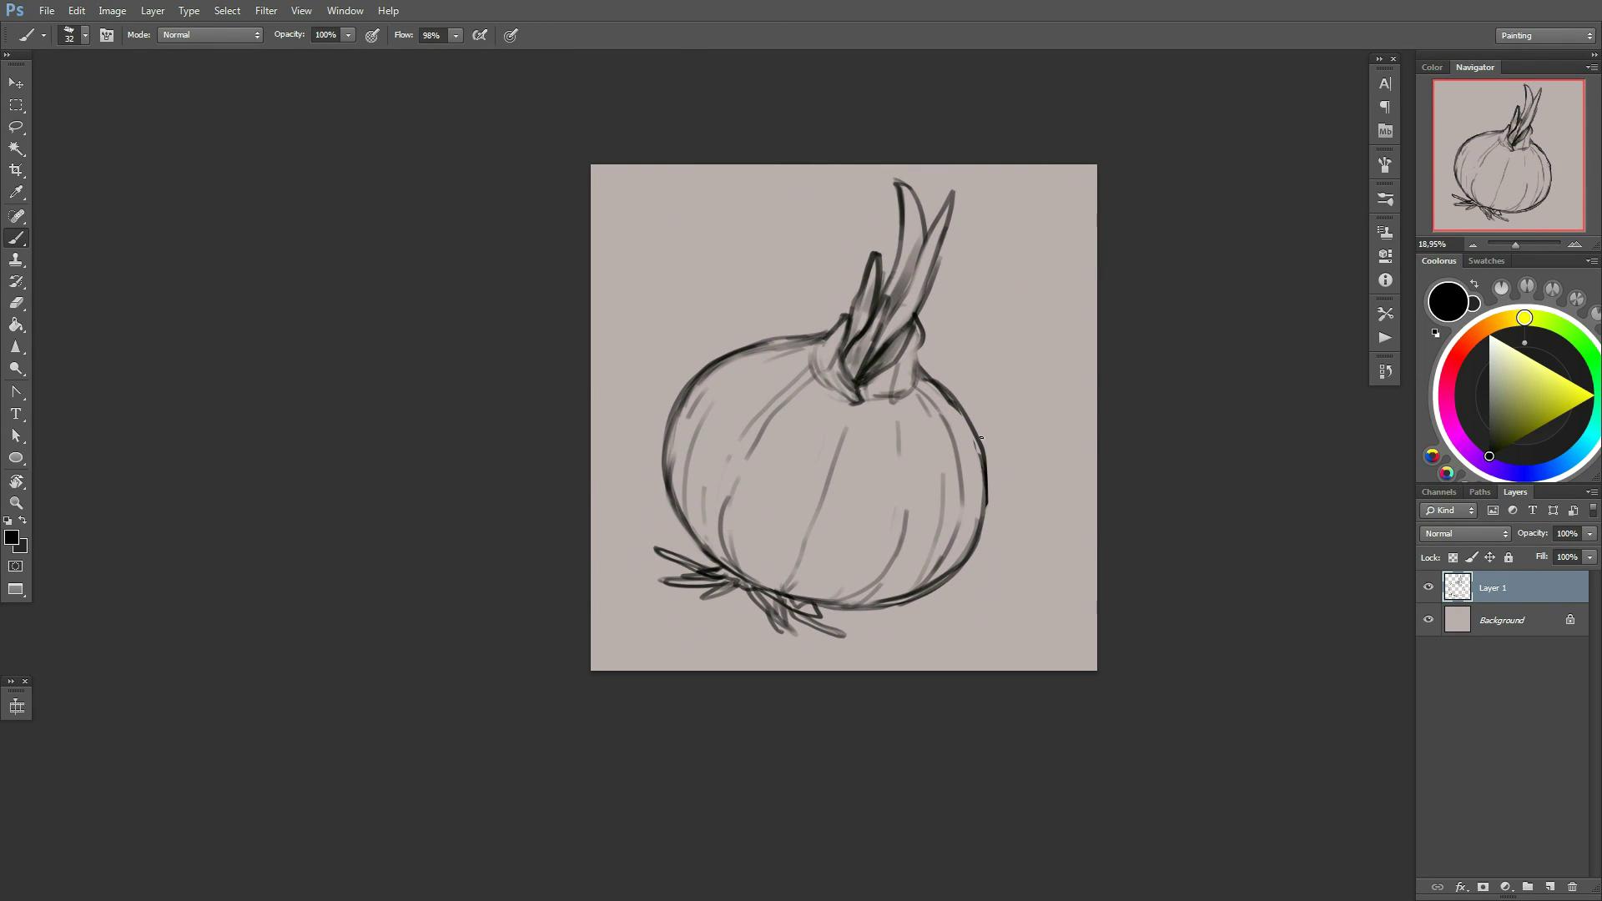
pyautogui.hotkey('ctrl', '+')
pyautogui.write('ske')
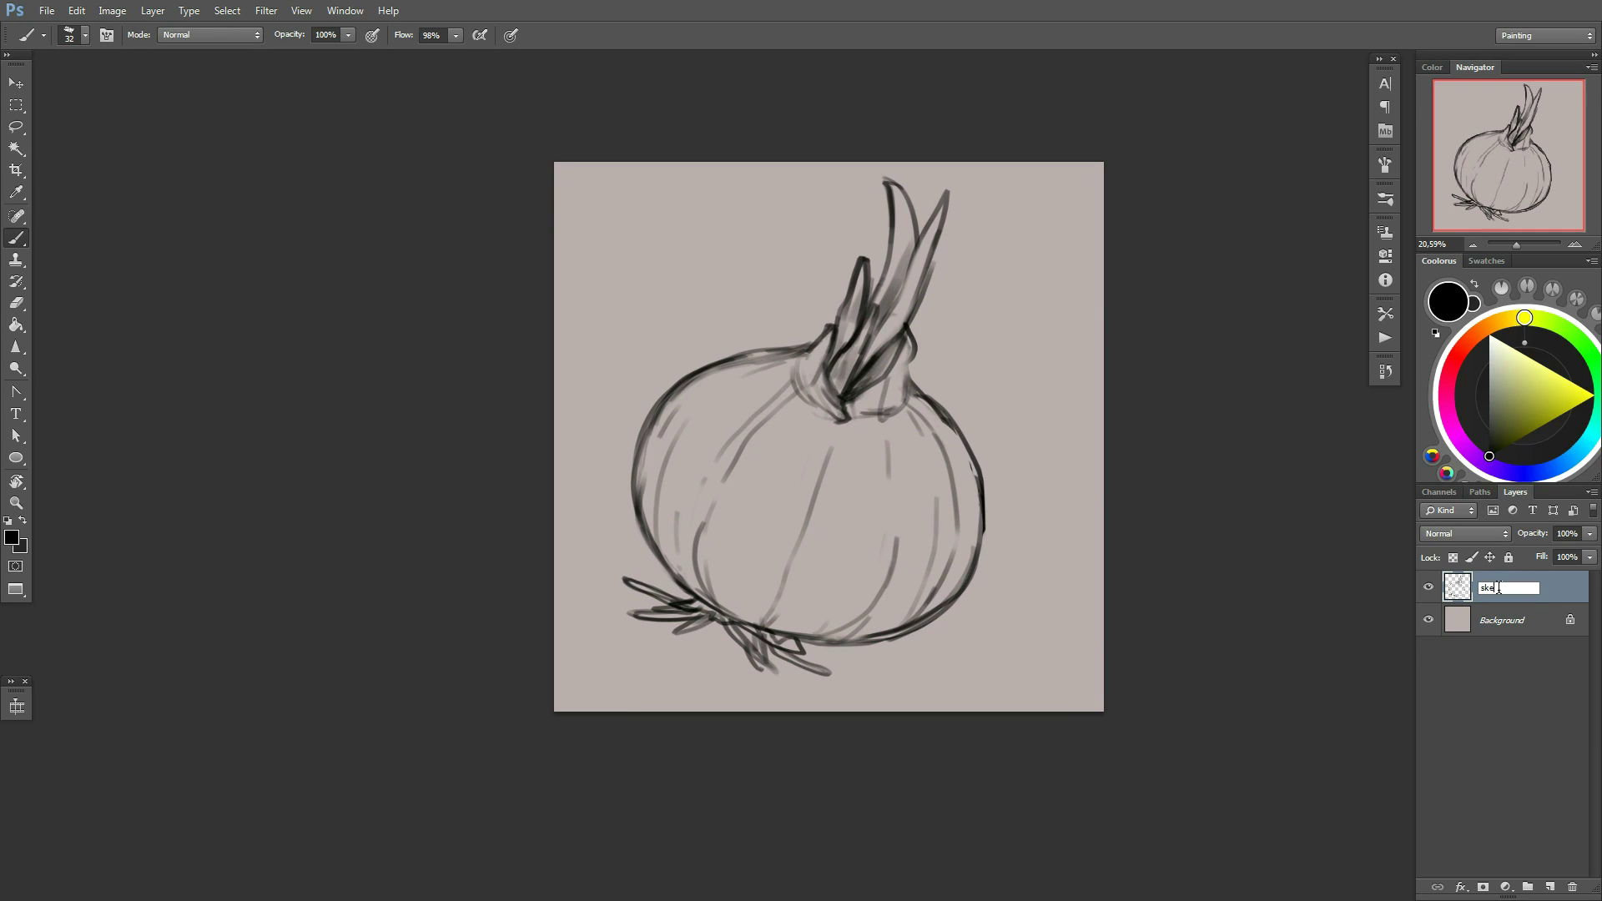
# Name the layer 'sketch', add a colour block layer beneath it and pick warm orange
pyautogui.write('tch')
pyautogui.click(1549, 888)
pyautogui.rightClick(1045, 567)
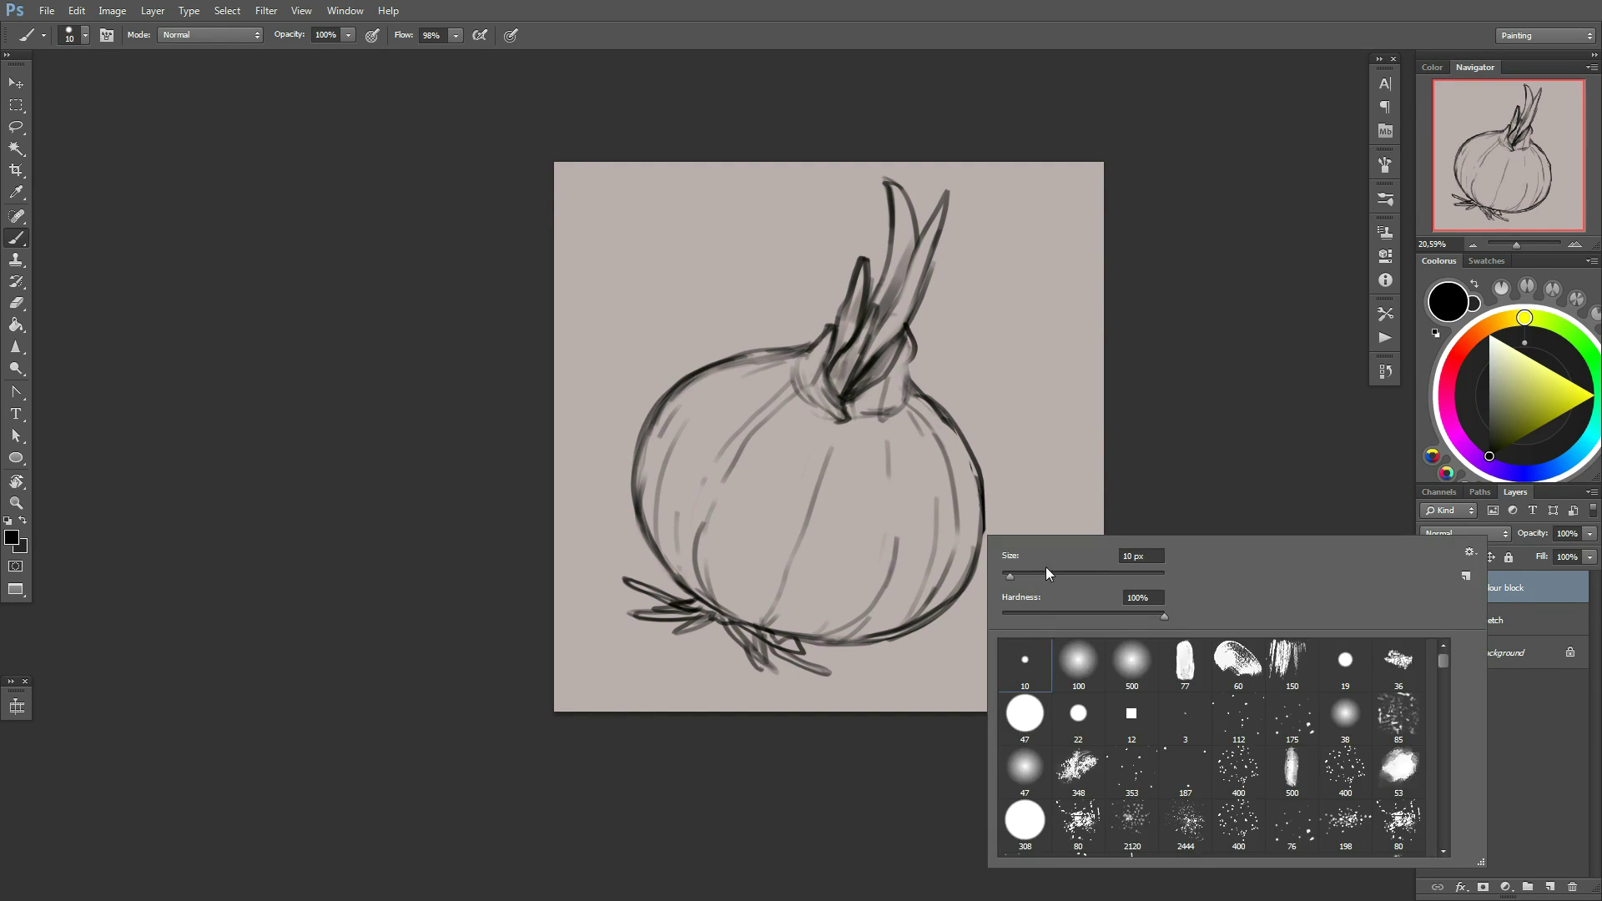
pyautogui.press('Escape')
pyautogui.hotkey('ctrl', '[')
pyautogui.hotkey('ctrl', '+')
pyautogui.rightClick(1068, 533)
pyautogui.press('Escape')
# Paint flat orange over the onion bulb's interior, edges and bottom
pyautogui.moveTo(668, 392)
pyautogui.mouseDown()
pyautogui.moveTo(785, 351)
pyautogui.moveTo(560, 534)
pyautogui.moveTo(763, 708)
pyautogui.moveTo(877, 368)
pyautogui.mouseUp()
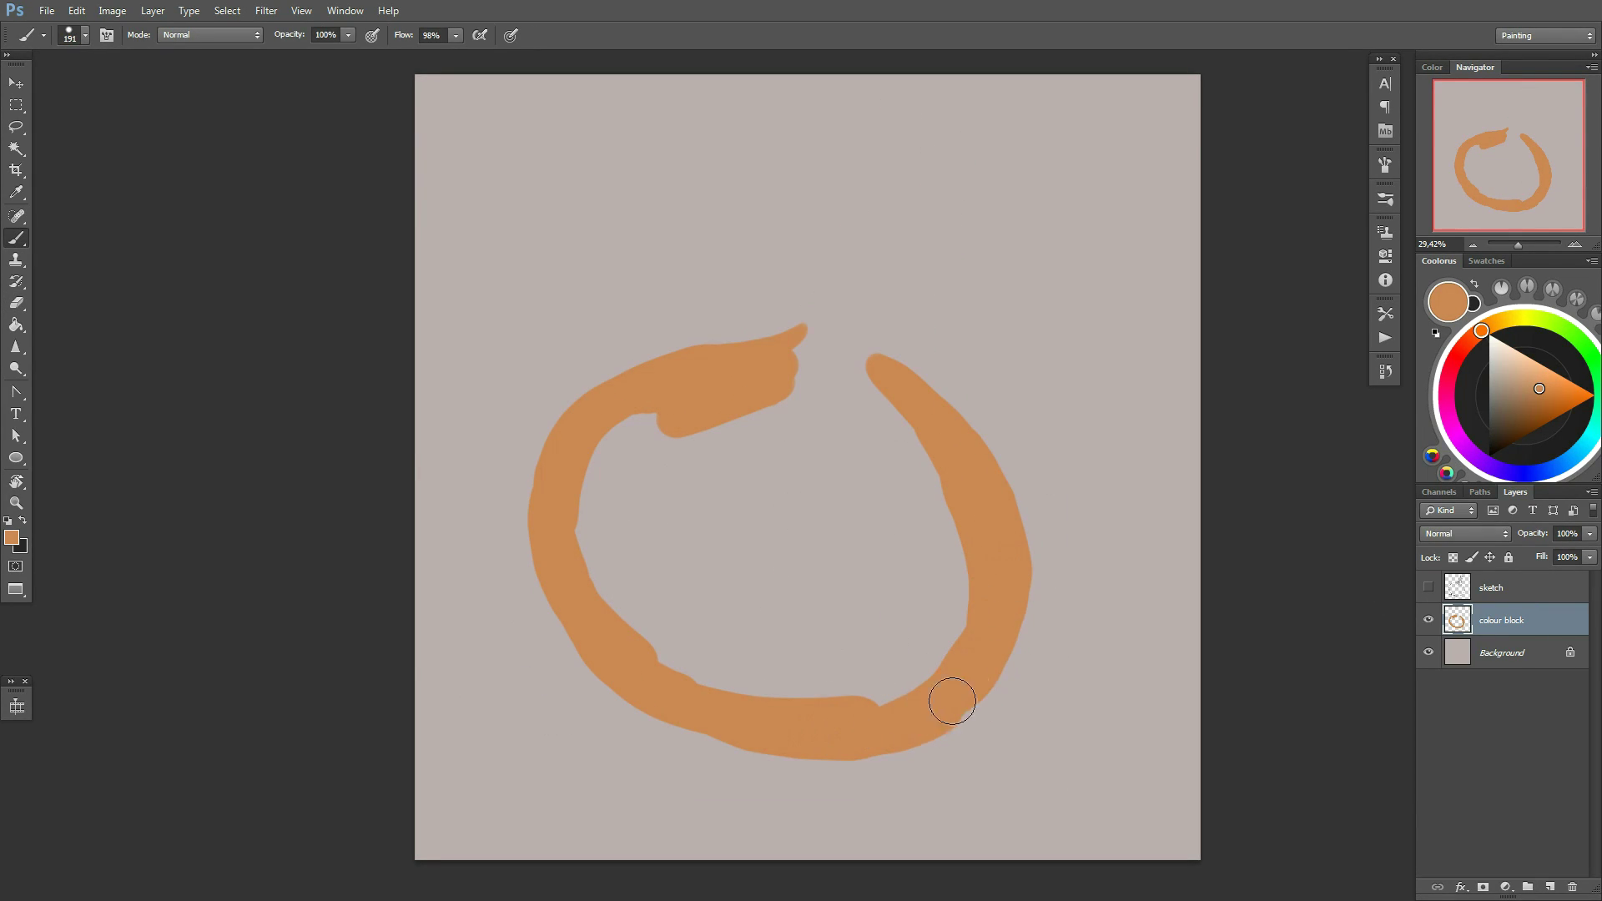
pyautogui.moveTo(952, 701); pyautogui.dragTo(1005, 589)
pyautogui.click(1429, 587)
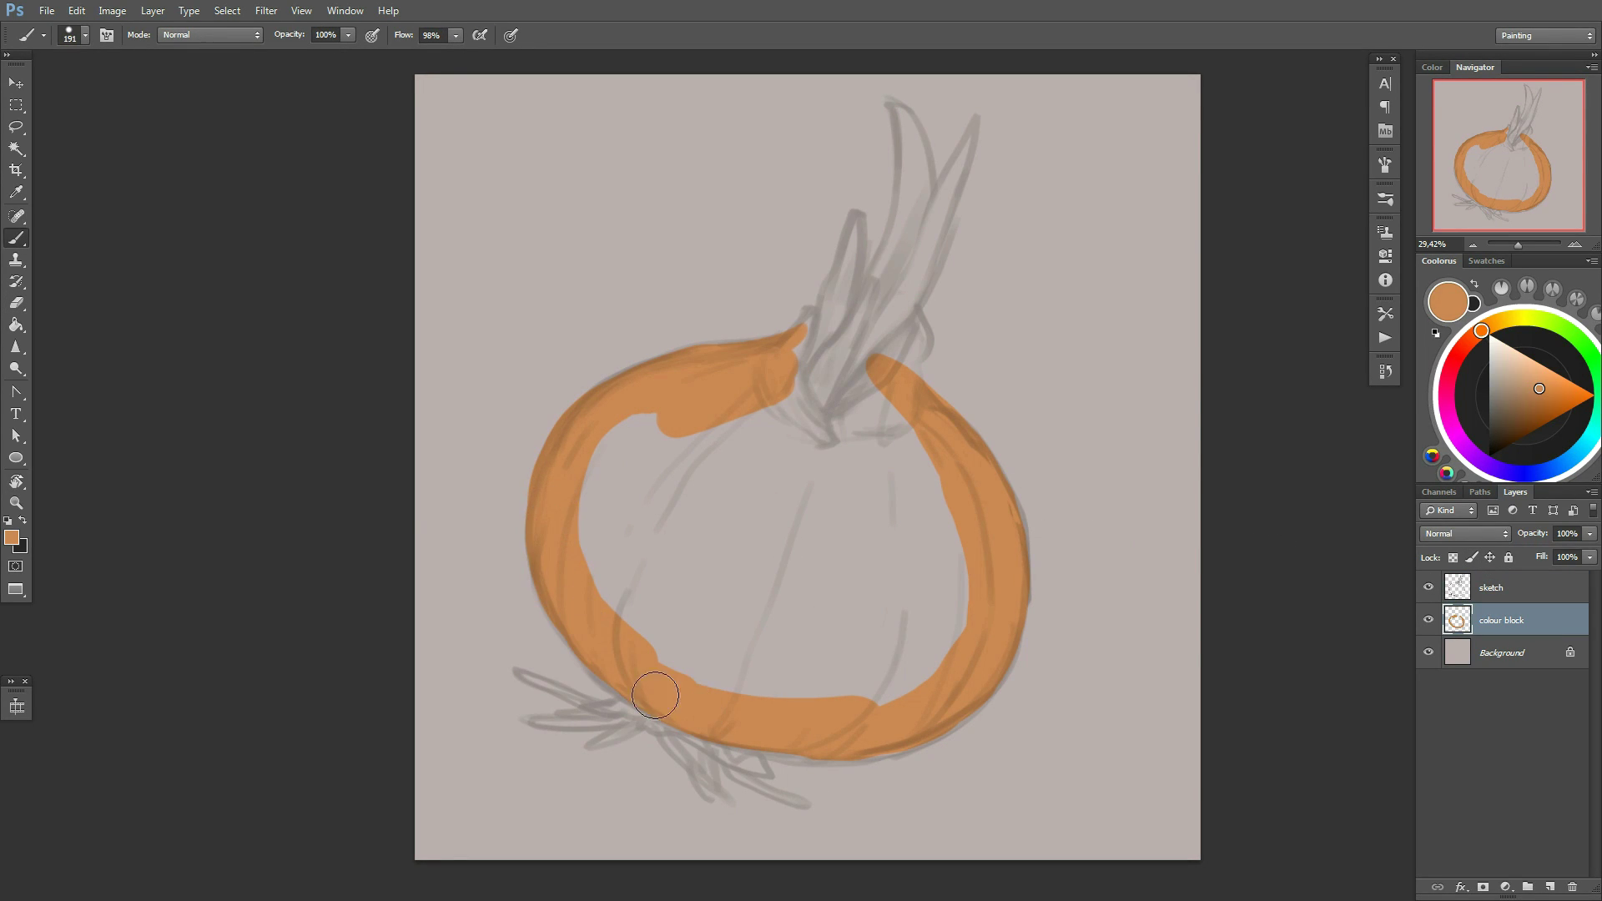
pyautogui.moveTo(734, 429)
pyautogui.mouseDown()
pyautogui.moveTo(912, 476)
pyautogui.moveTo(751, 609)
pyautogui.mouseUp()
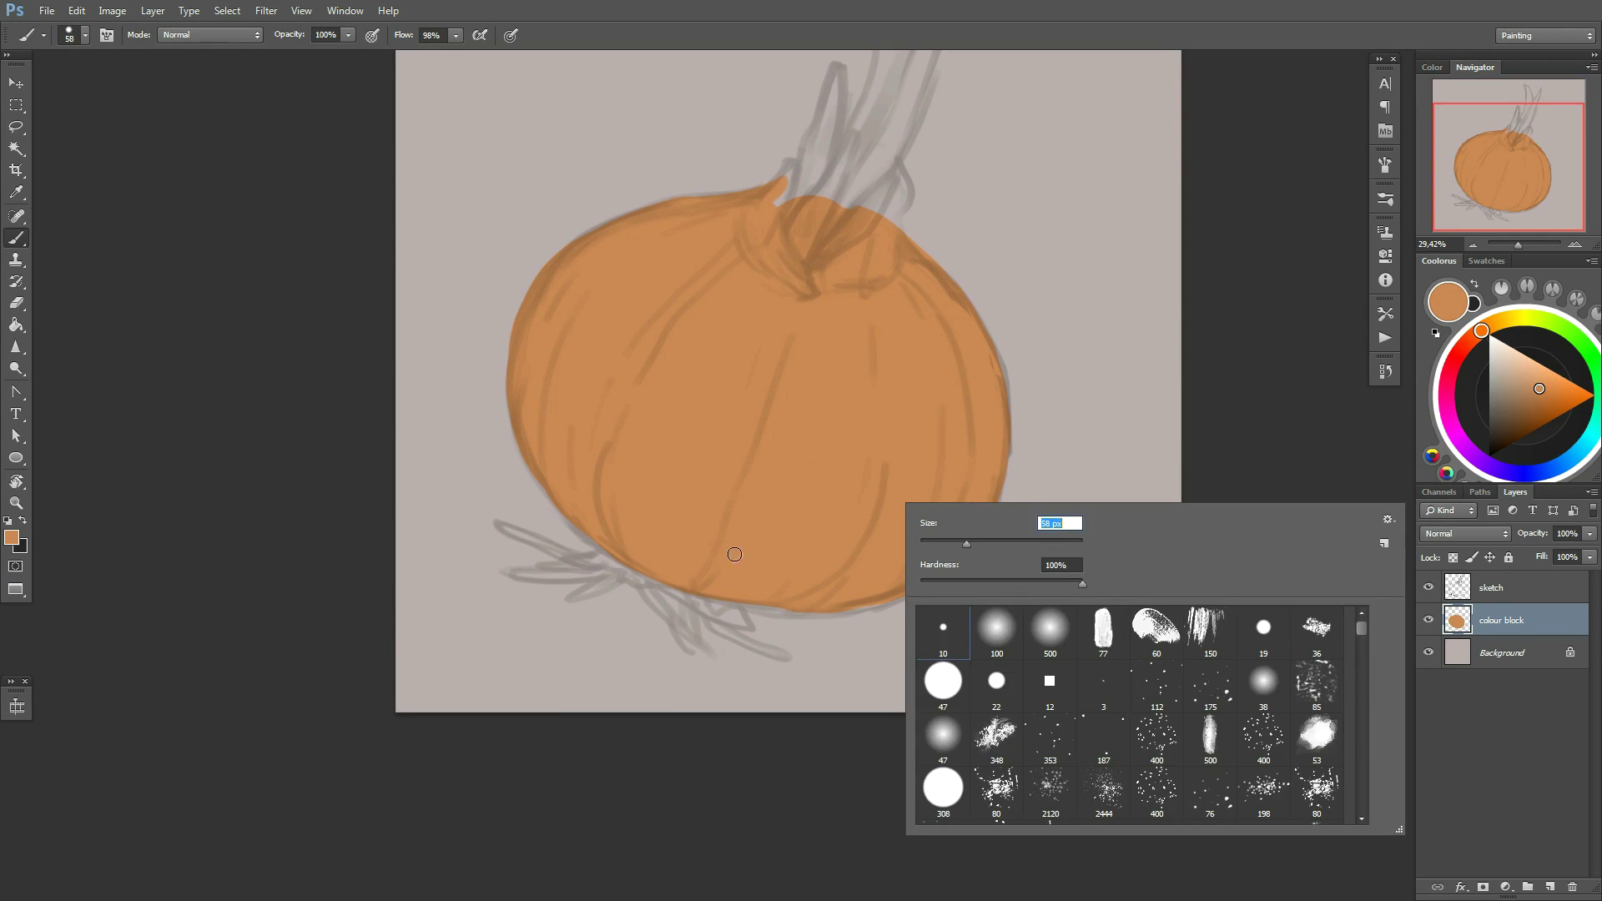
pyautogui.press('Return')
pyautogui.moveTo(897, 603); pyautogui.dragTo(688, 570)
# Fill the stem and the right-hand leaf with orange
pyautogui.moveTo(793, 364); pyautogui.dragTo(745, 411)
pyautogui.moveTo(755, 334); pyautogui.dragTo(726, 375)
pyautogui.moveTo(793, 238)
pyautogui.mouseDown()
pyautogui.moveTo(745, 359)
pyautogui.moveTo(755, 379)
pyautogui.mouseUp()
pyautogui.moveTo(826, 267)
pyautogui.mouseDown()
pyautogui.moveTo(764, 459)
pyautogui.moveTo(840, 347)
pyautogui.mouseUp()
pyautogui.moveTo(881, 274); pyautogui.dragTo(781, 501)
pyautogui.moveTo(847, 347); pyautogui.dragTo(830, 450)
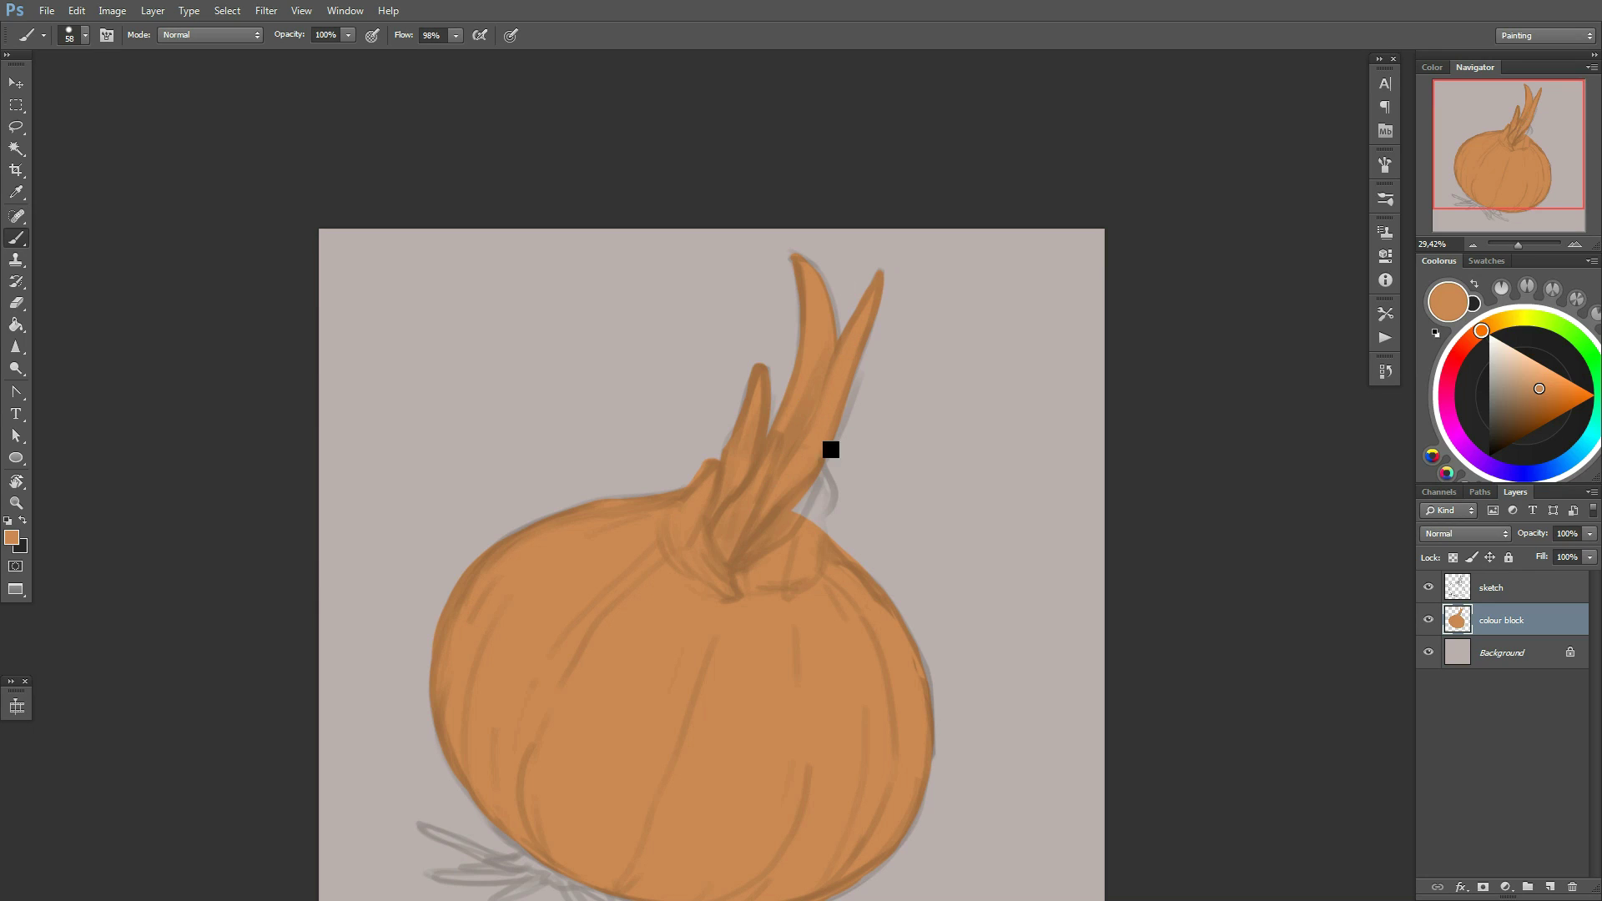
# Paint two thin orange roots below the onion's base
pyautogui.moveTo(527, 516); pyautogui.dragTo(574, 338)
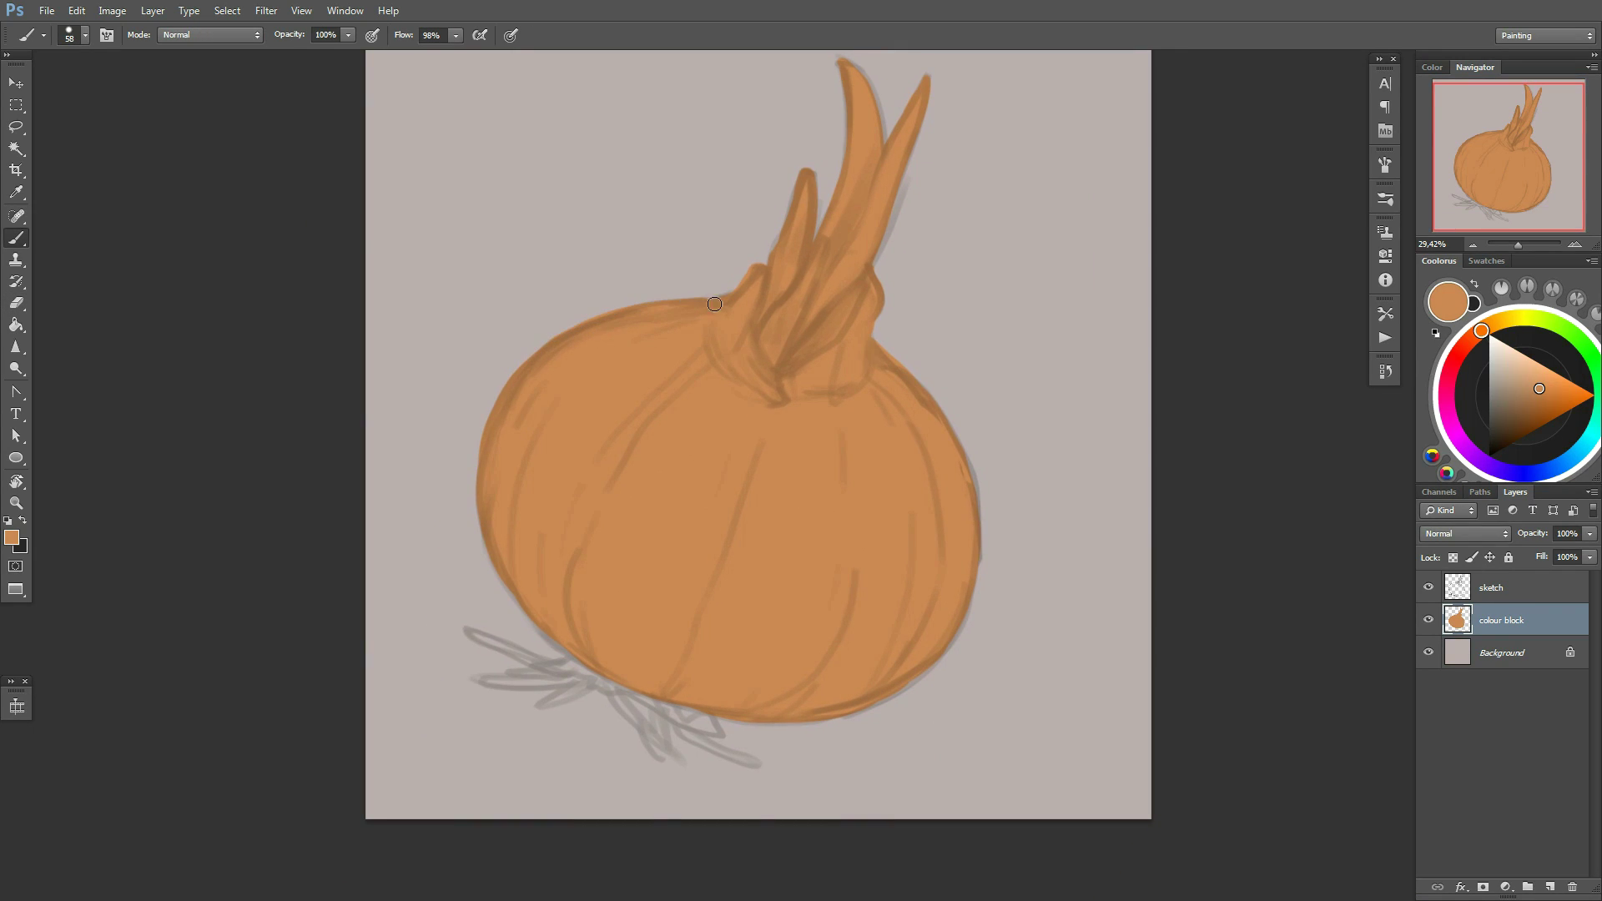
pyautogui.moveTo(798, 190); pyautogui.dragTo(842, 259)
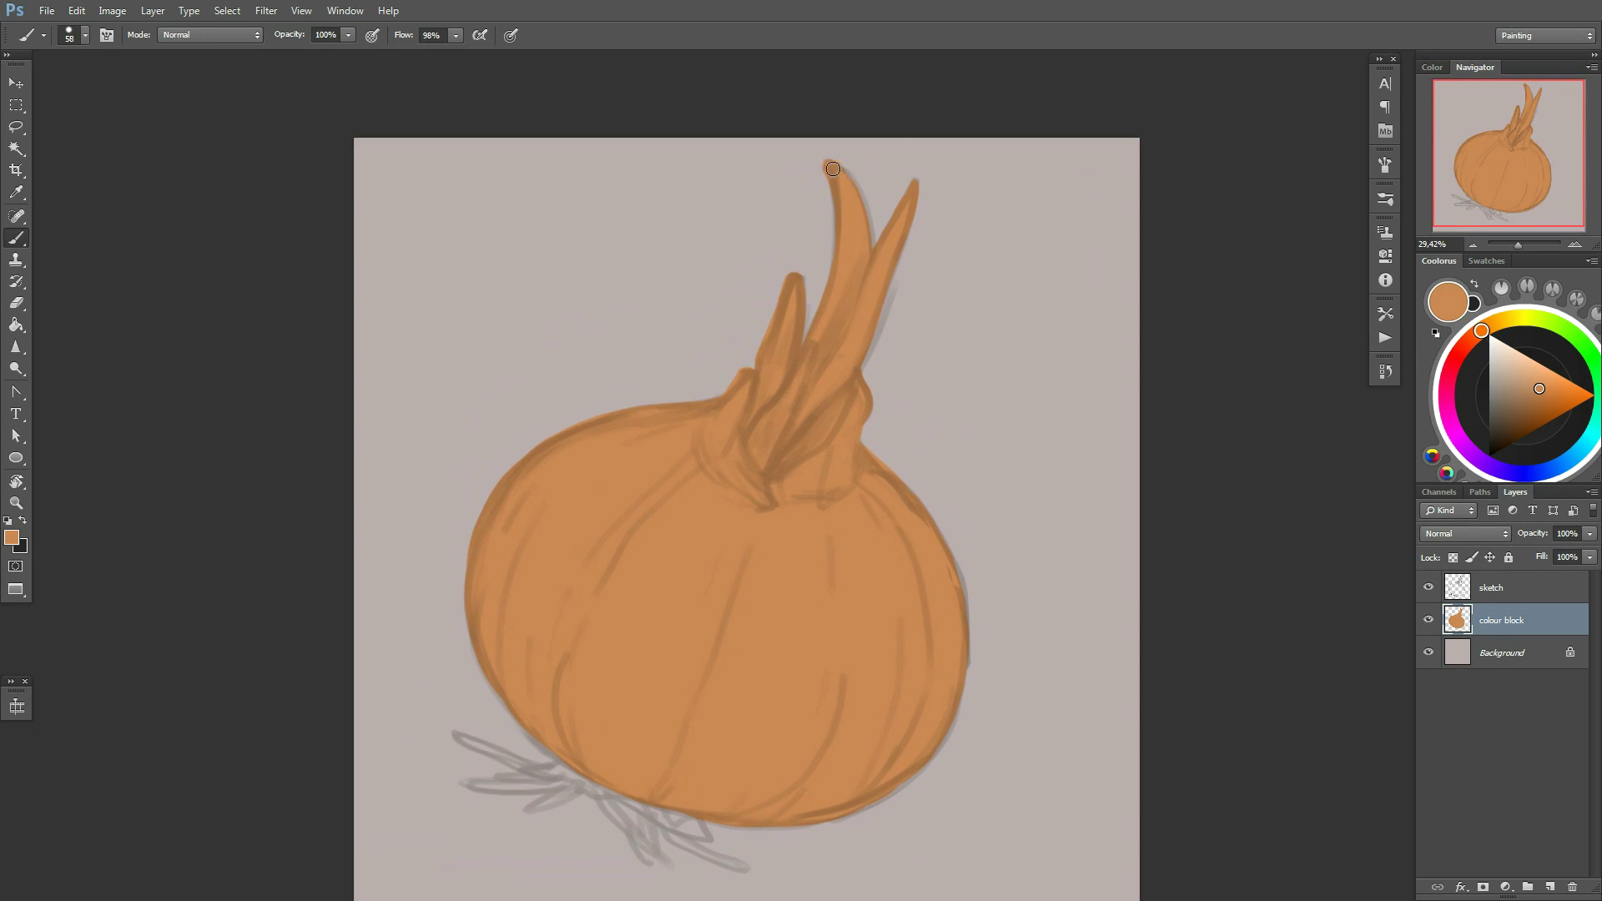
pyautogui.moveTo(452, 731)
pyautogui.mouseDown()
pyautogui.moveTo(618, 552)
pyautogui.moveTo(759, 603)
pyautogui.mouseUp()
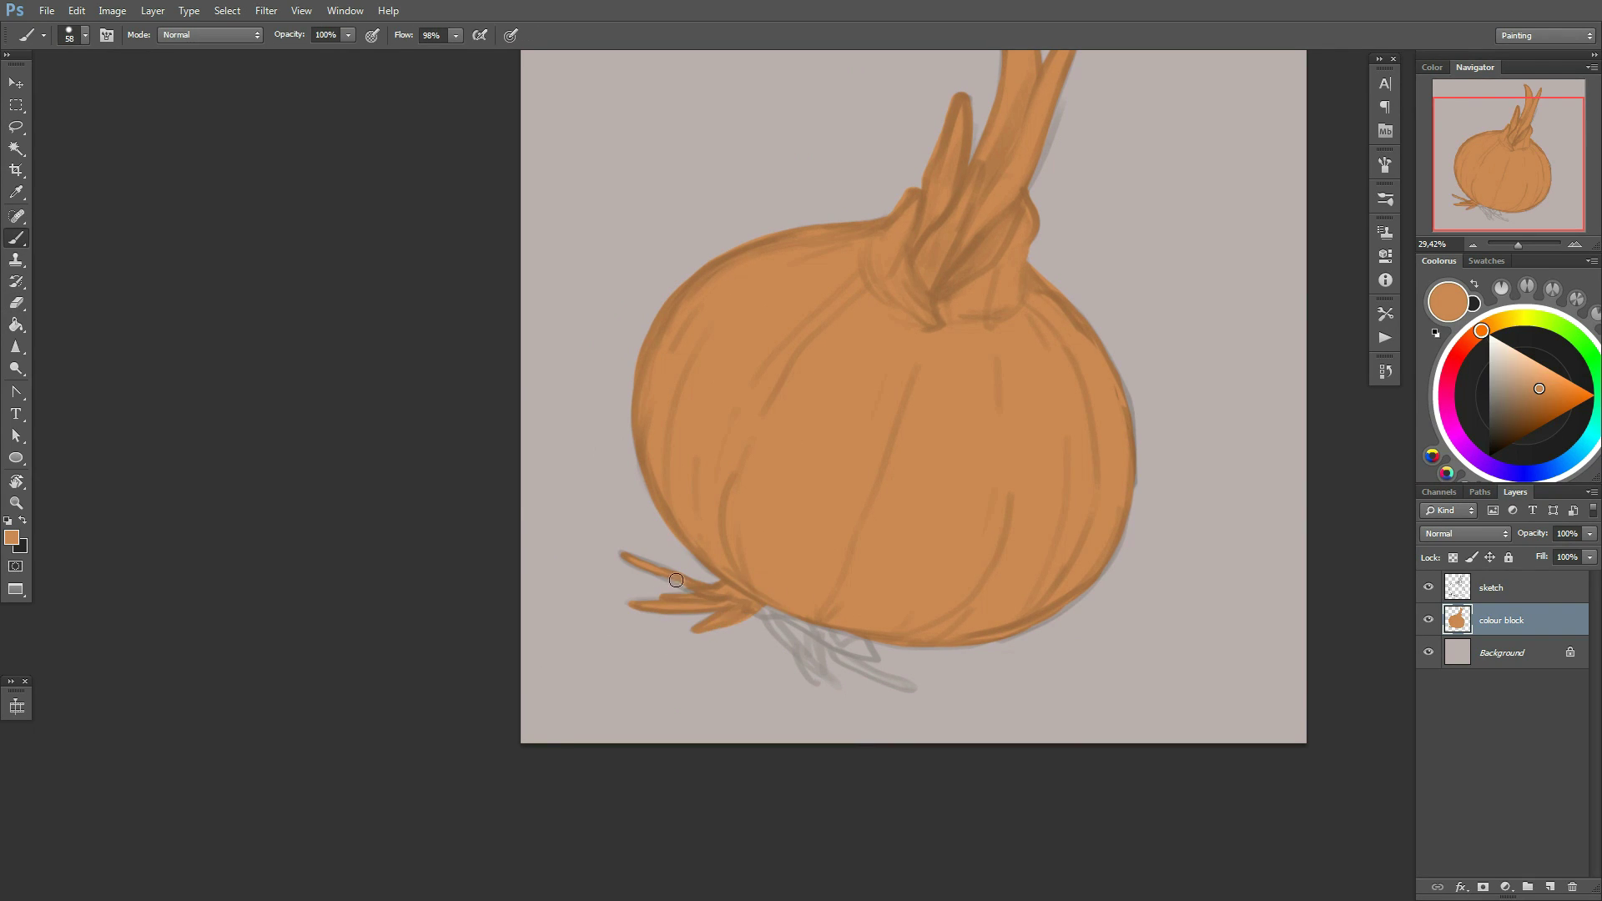
pyautogui.moveTo(799, 659); pyautogui.dragTo(778, 629)
pyautogui.moveTo(835, 685); pyautogui.dragTo(806, 608)
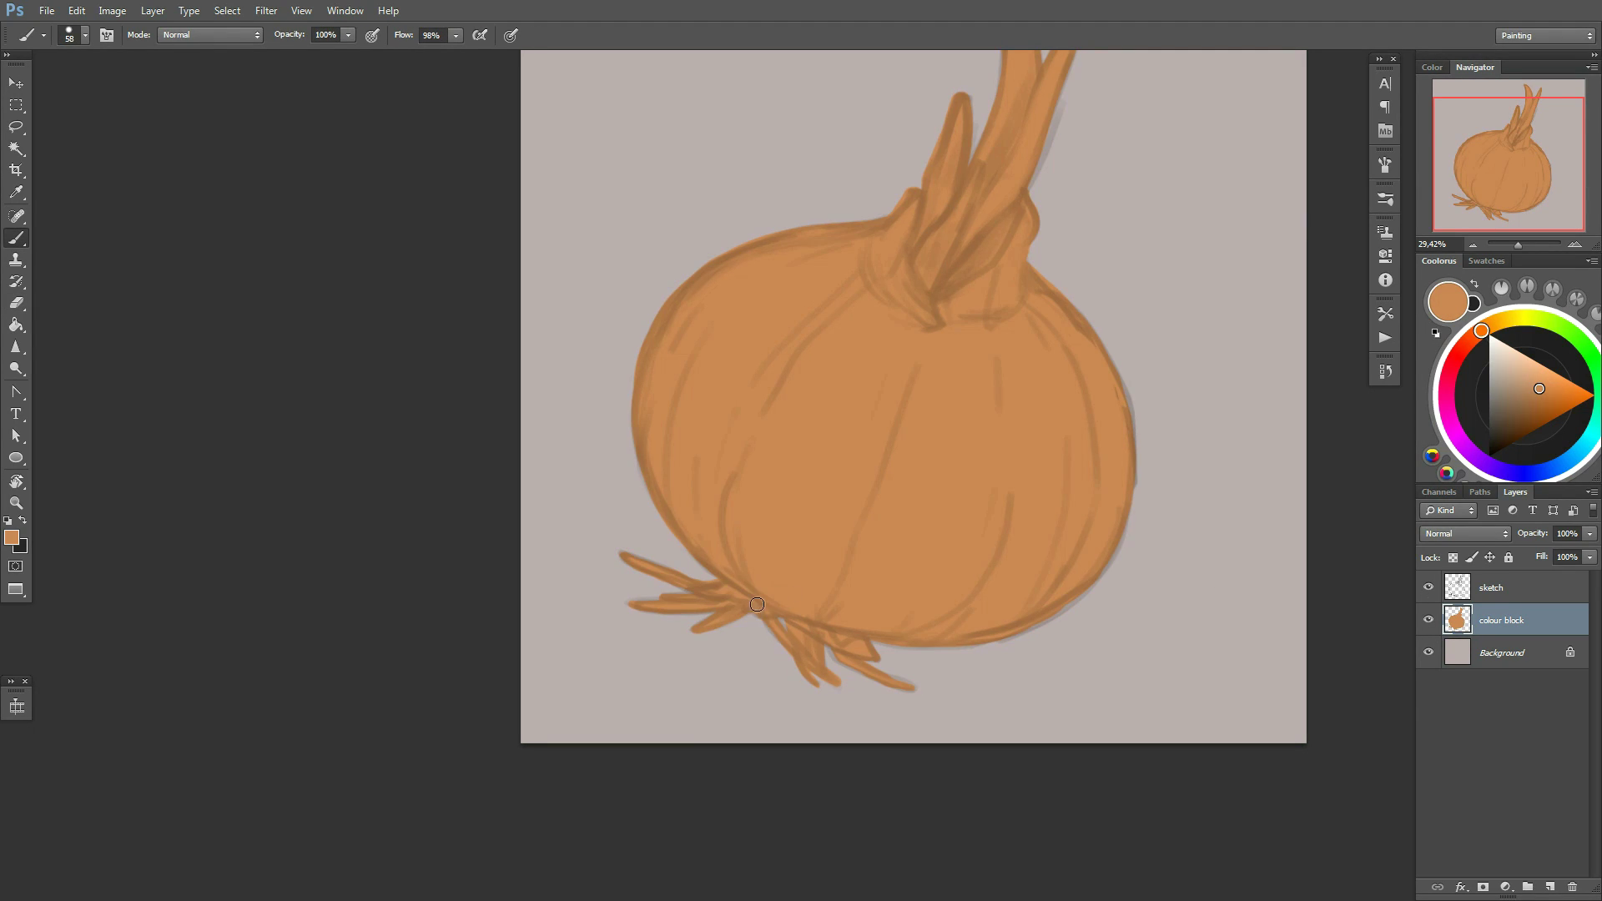
pyautogui.moveTo(757, 604); pyautogui.dragTo(689, 714)
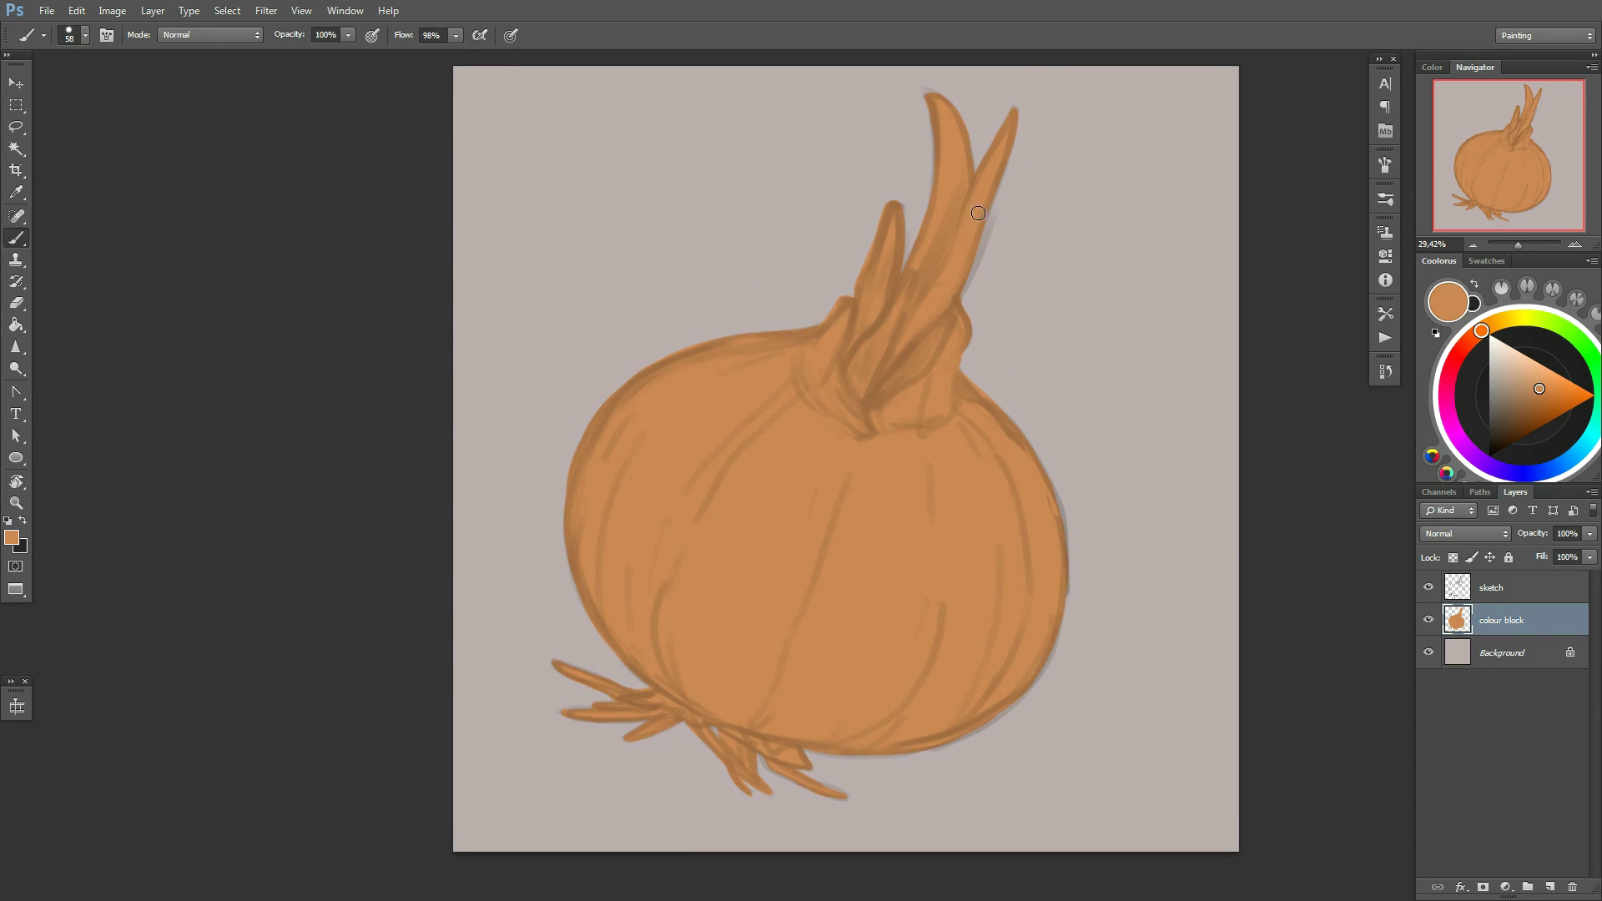
# Keep a hidden sketch copy and set the original sketch to Multiply with locked transparency
pyautogui.click(1494, 588)
pyautogui.hotkey('ctrl', 'j')
pyautogui.click(1428, 588)
pyautogui.click(1494, 620)
pyautogui.click(1465, 534)
pyautogui.click(1452, 152)
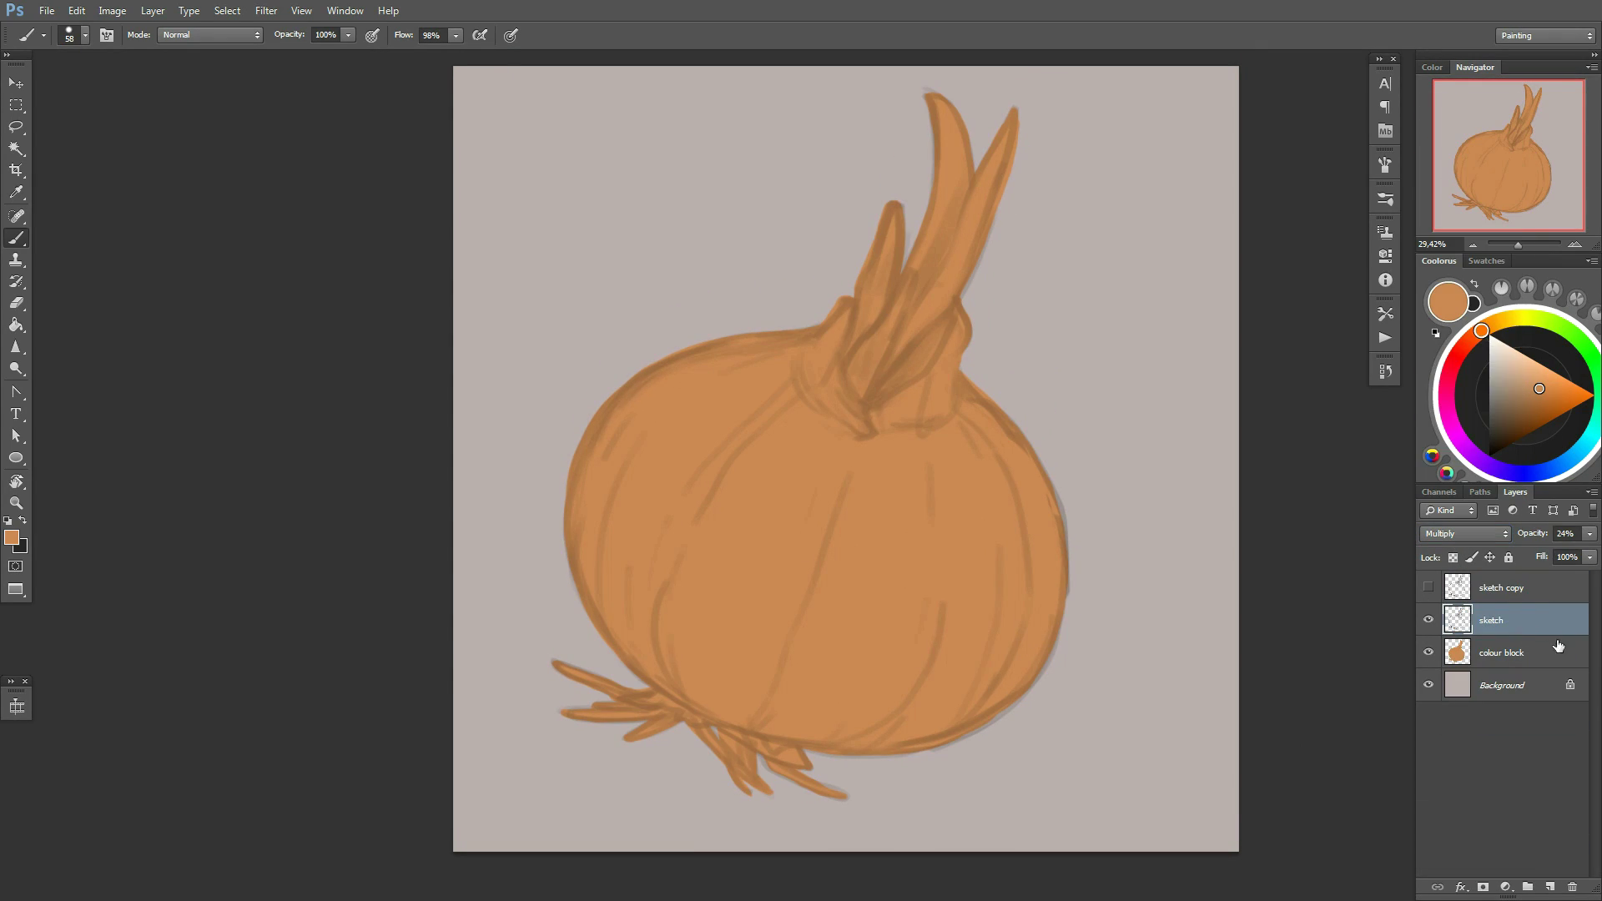
pyautogui.click(1453, 557)
# Repaint the sketch lines red, the leaf outlines green, and lower the layer opacity
pyautogui.moveTo(939, 505)
pyautogui.mouseDown()
pyautogui.moveTo(673, 804)
pyautogui.moveTo(868, 608)
pyautogui.mouseUp()
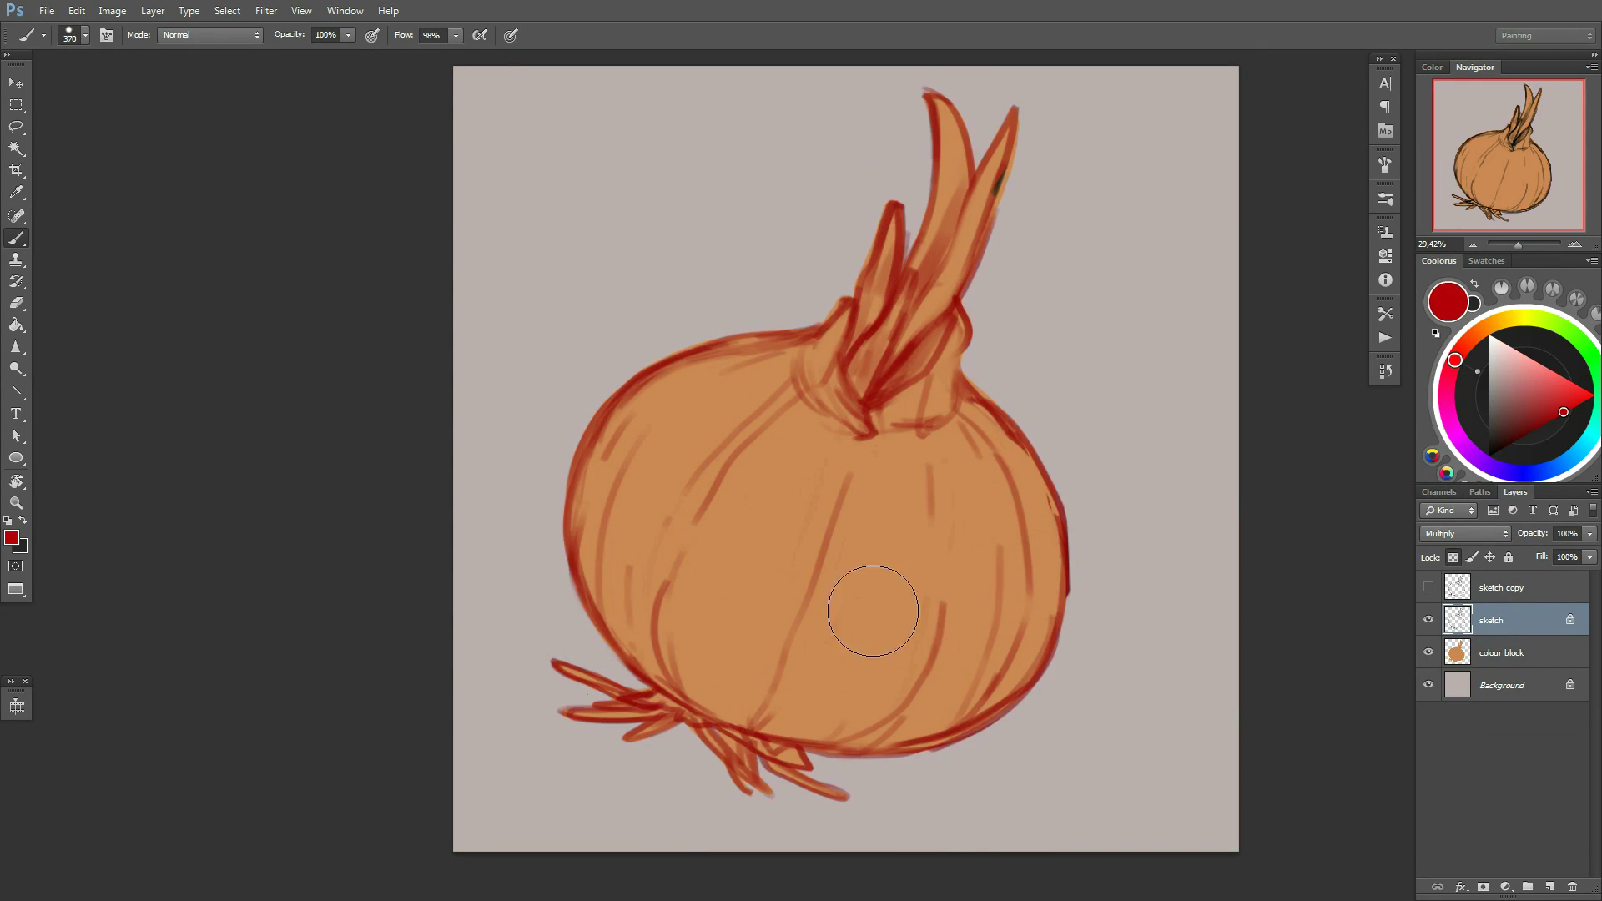
pyautogui.moveTo(1469, 344); pyautogui.dragTo(1463, 347)
pyautogui.rightClick(977, 225)
pyautogui.moveTo(893, 205)
pyautogui.mouseDown()
pyautogui.moveTo(918, 317)
pyautogui.moveTo(852, 366)
pyautogui.mouseUp()
pyautogui.press('Escape')
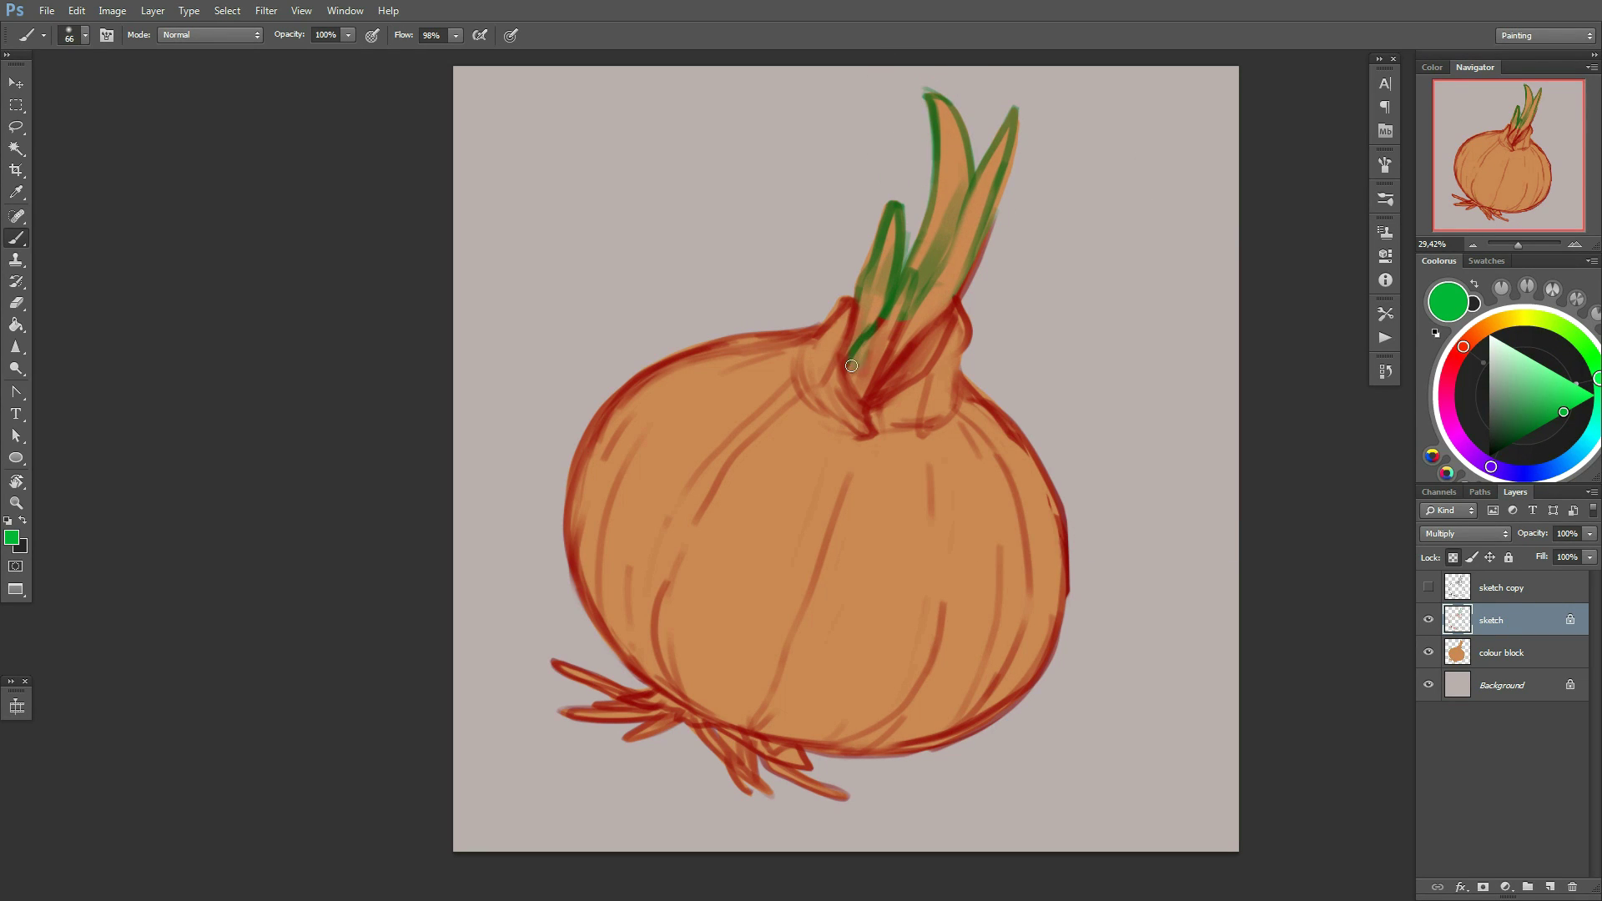
pyautogui.moveTo(1590, 534); pyautogui.dragTo(1551, 552)
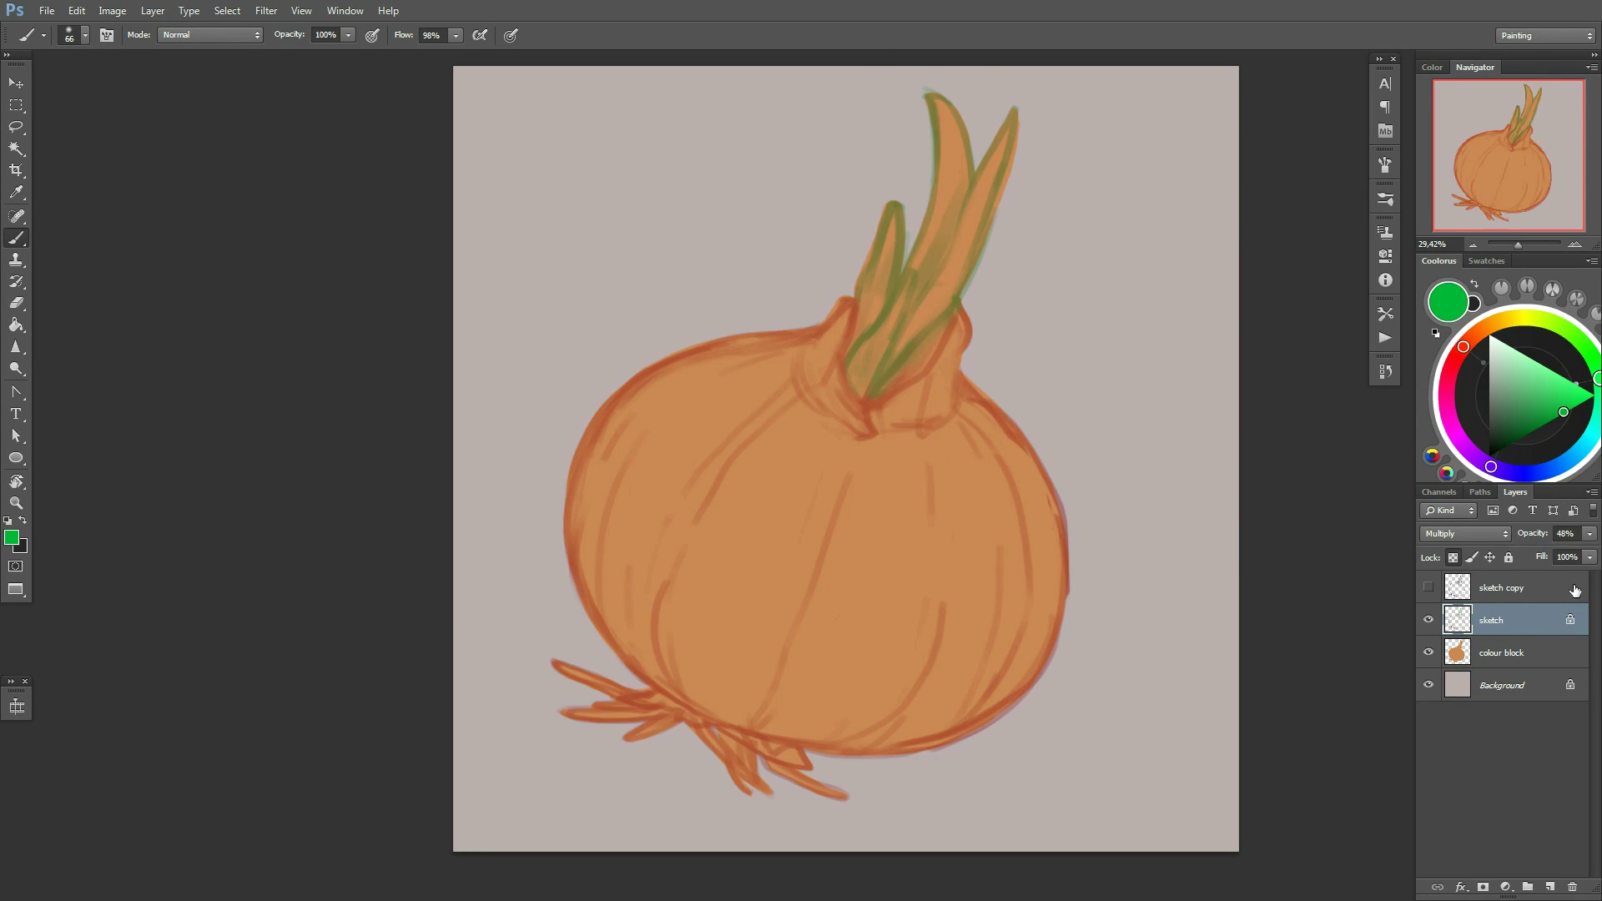
# Clip the sketch to the colour block layer and merge the two layers
pyautogui.rightClick(1502, 622)
pyautogui.click(1469, 175)
pyautogui.click(1429, 588)
pyautogui.keyDown('shift'); pyautogui.click(1502, 653); pyautogui.keyUp('shift')
pyautogui.rightClick(1515, 655)
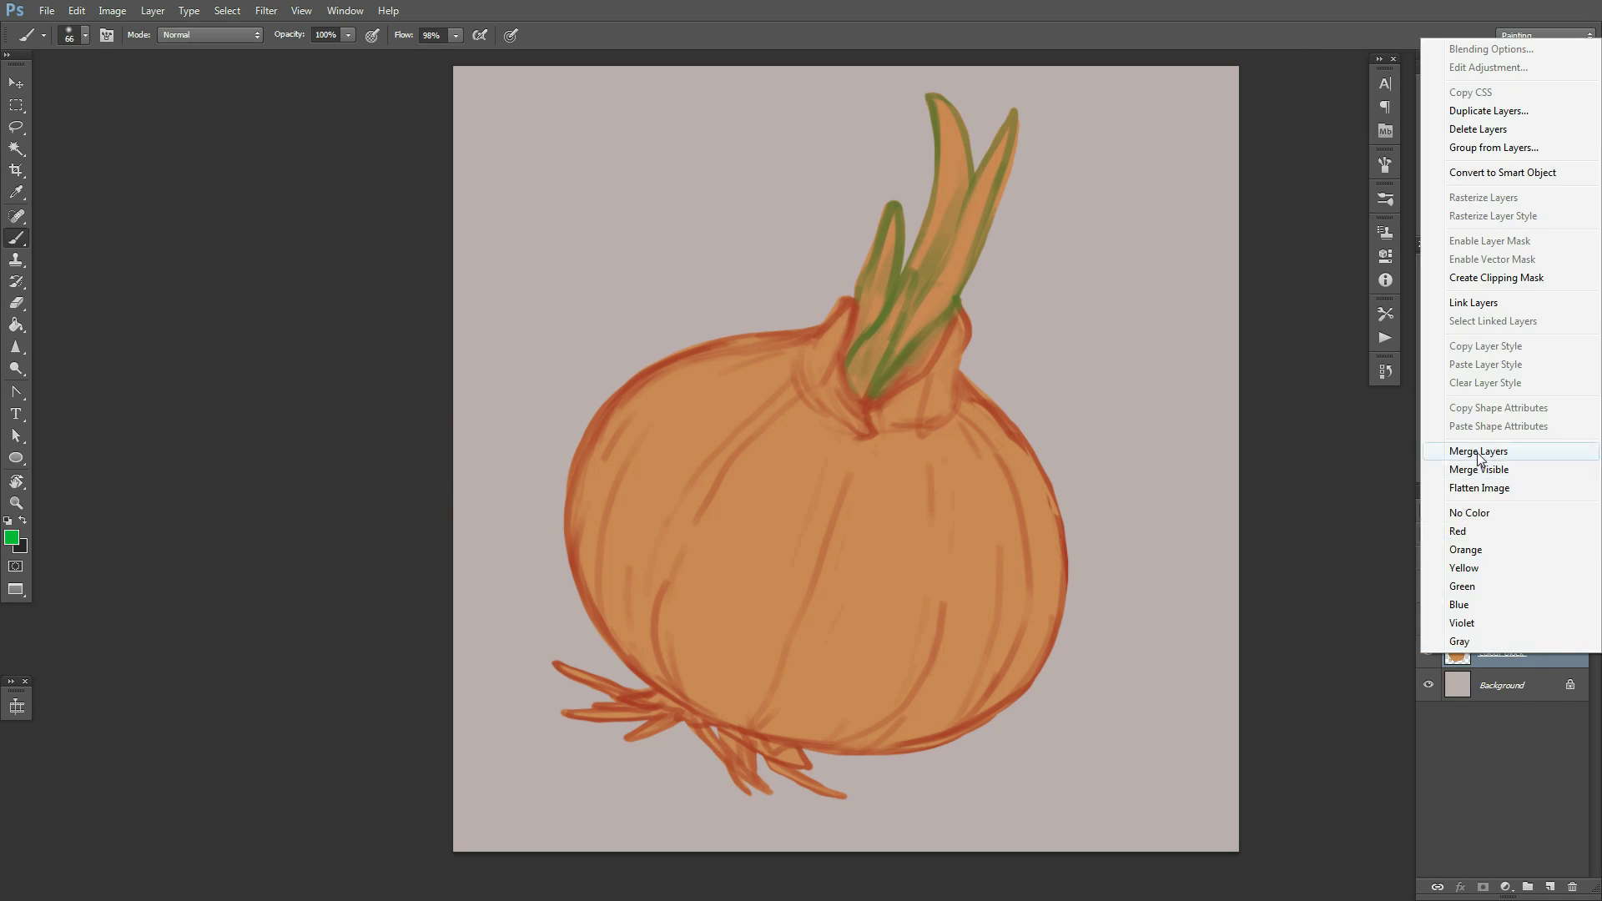
pyautogui.click(1513, 454)
pyautogui.keyDown('ctrl'); pyautogui.click(1069, 542); pyautogui.keyUp('ctrl')
pyautogui.moveTo(1069, 542); pyautogui.dragTo(178, 261)
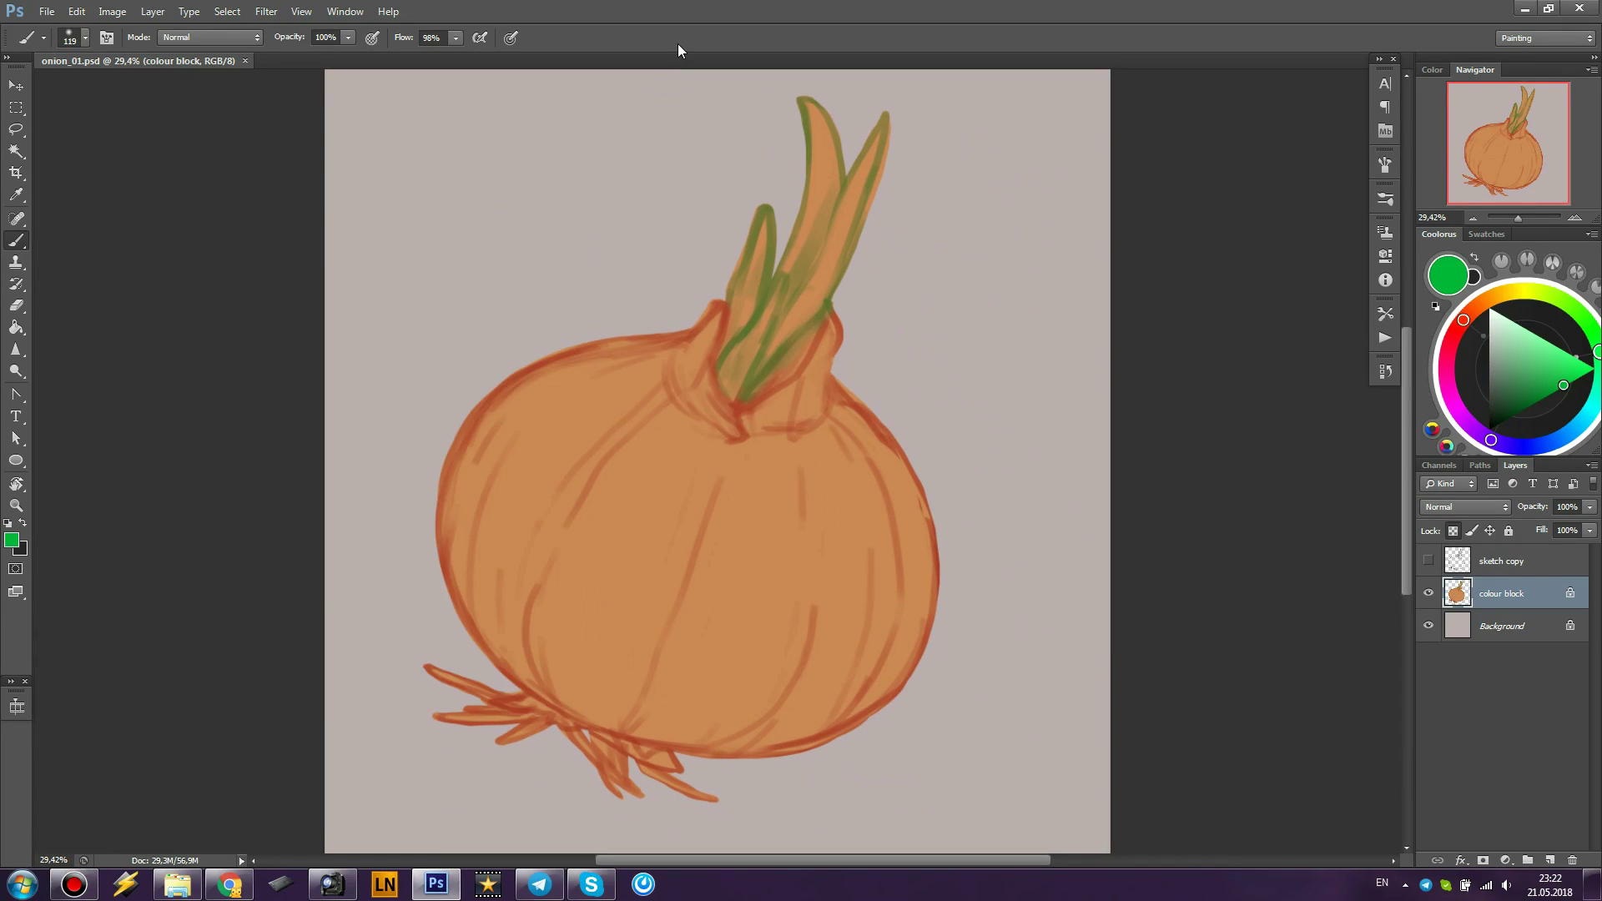
# Tint the leaves dark green in Color mode, then switch to Overlay with dark red
pyautogui.moveTo(818, 729)
pyautogui.mouseDown()
pyautogui.moveTo(709, 663)
pyautogui.moveTo(710, 720)
pyautogui.mouseUp()
pyautogui.rightClick(860, 439)
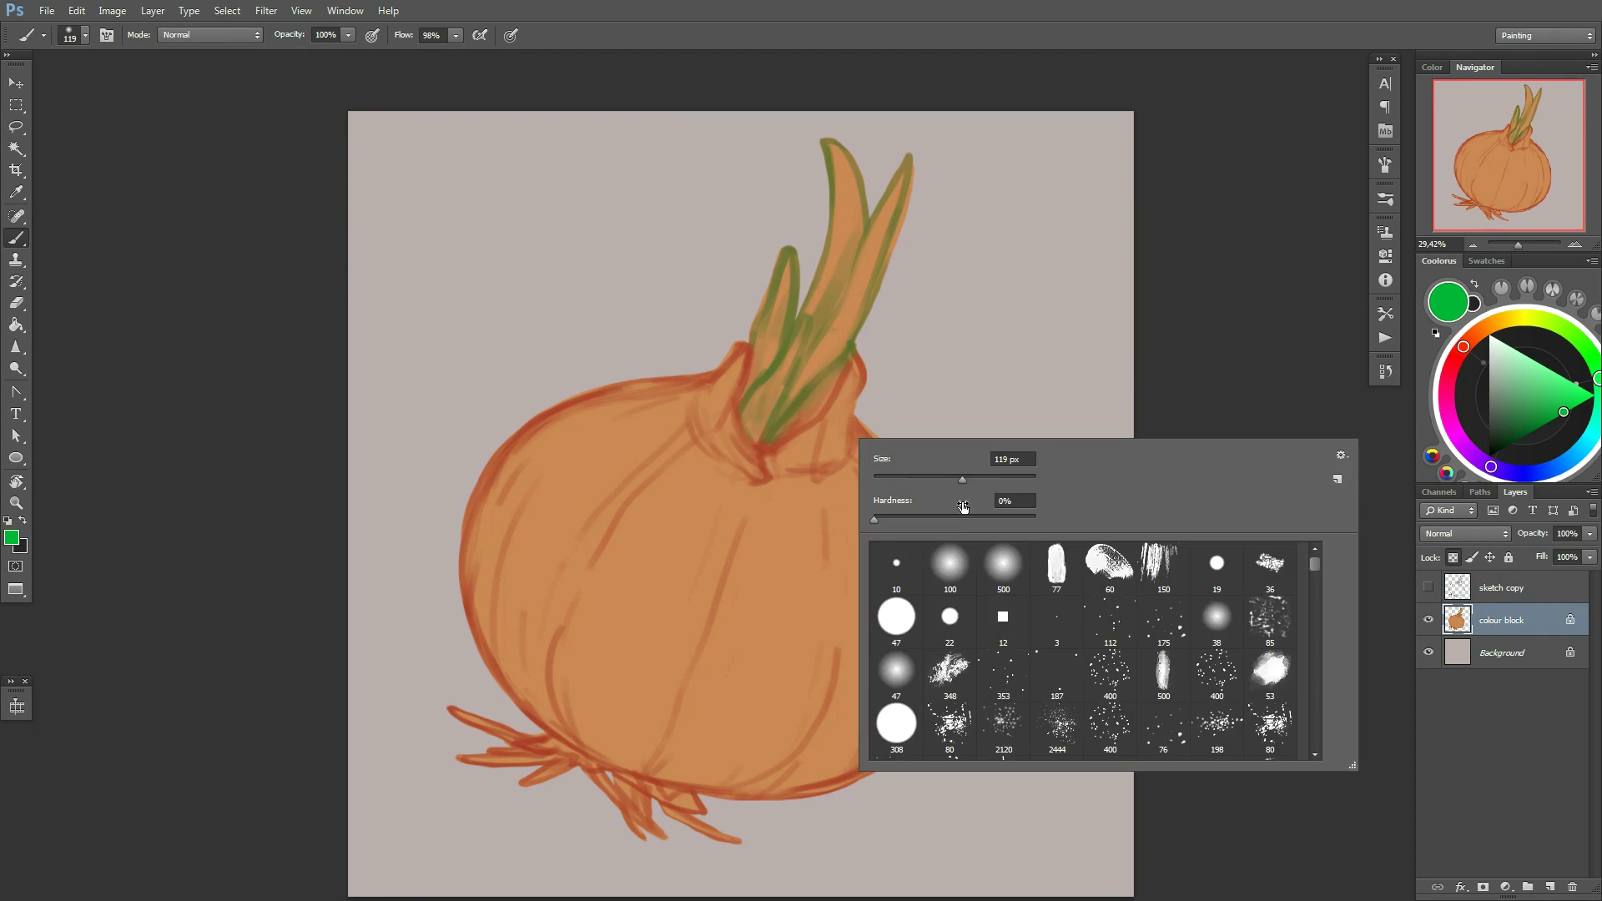
pyautogui.hotkey('shift', 'alt', 'c')
pyautogui.click(1508, 426)
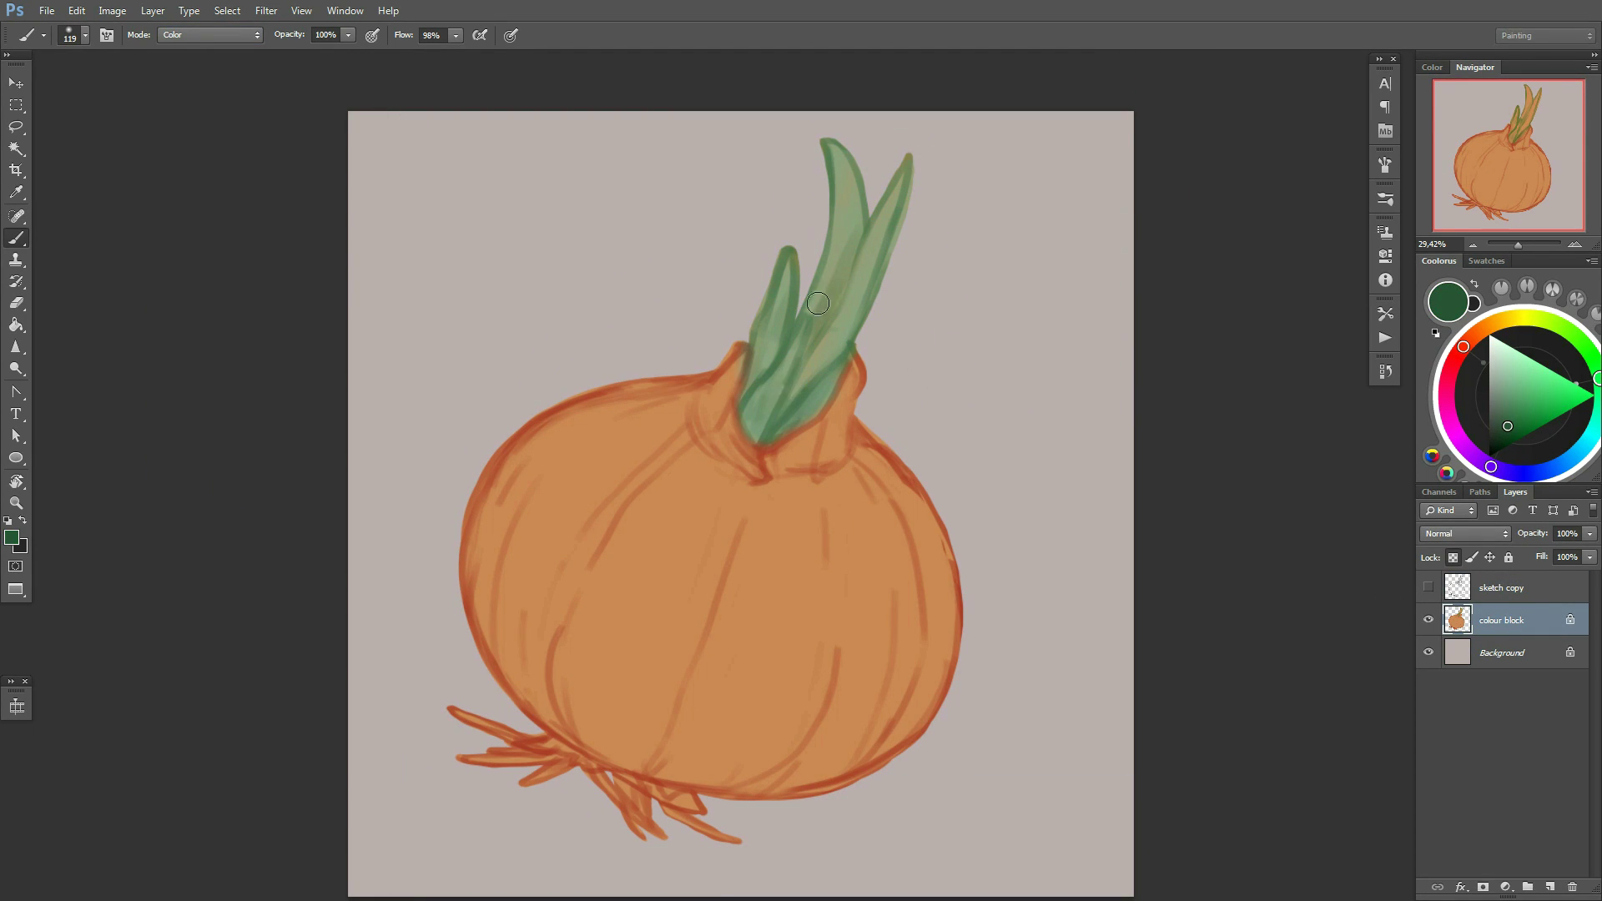
pyautogui.click(1469, 341)
pyautogui.click(1545, 424)
pyautogui.hotkey('shift', 'alt', 'o')
pyautogui.scroll(-2, 850, 522)
# Paint darker red-orange shading over the onion's left and bottom edges
pyautogui.moveTo(835, 467)
pyautogui.mouseDown()
pyautogui.moveTo(629, 676)
pyautogui.moveTo(501, 651)
pyautogui.moveTo(776, 693)
pyautogui.mouseUp()
pyautogui.click(1448, 407)
pyautogui.click(1559, 396)
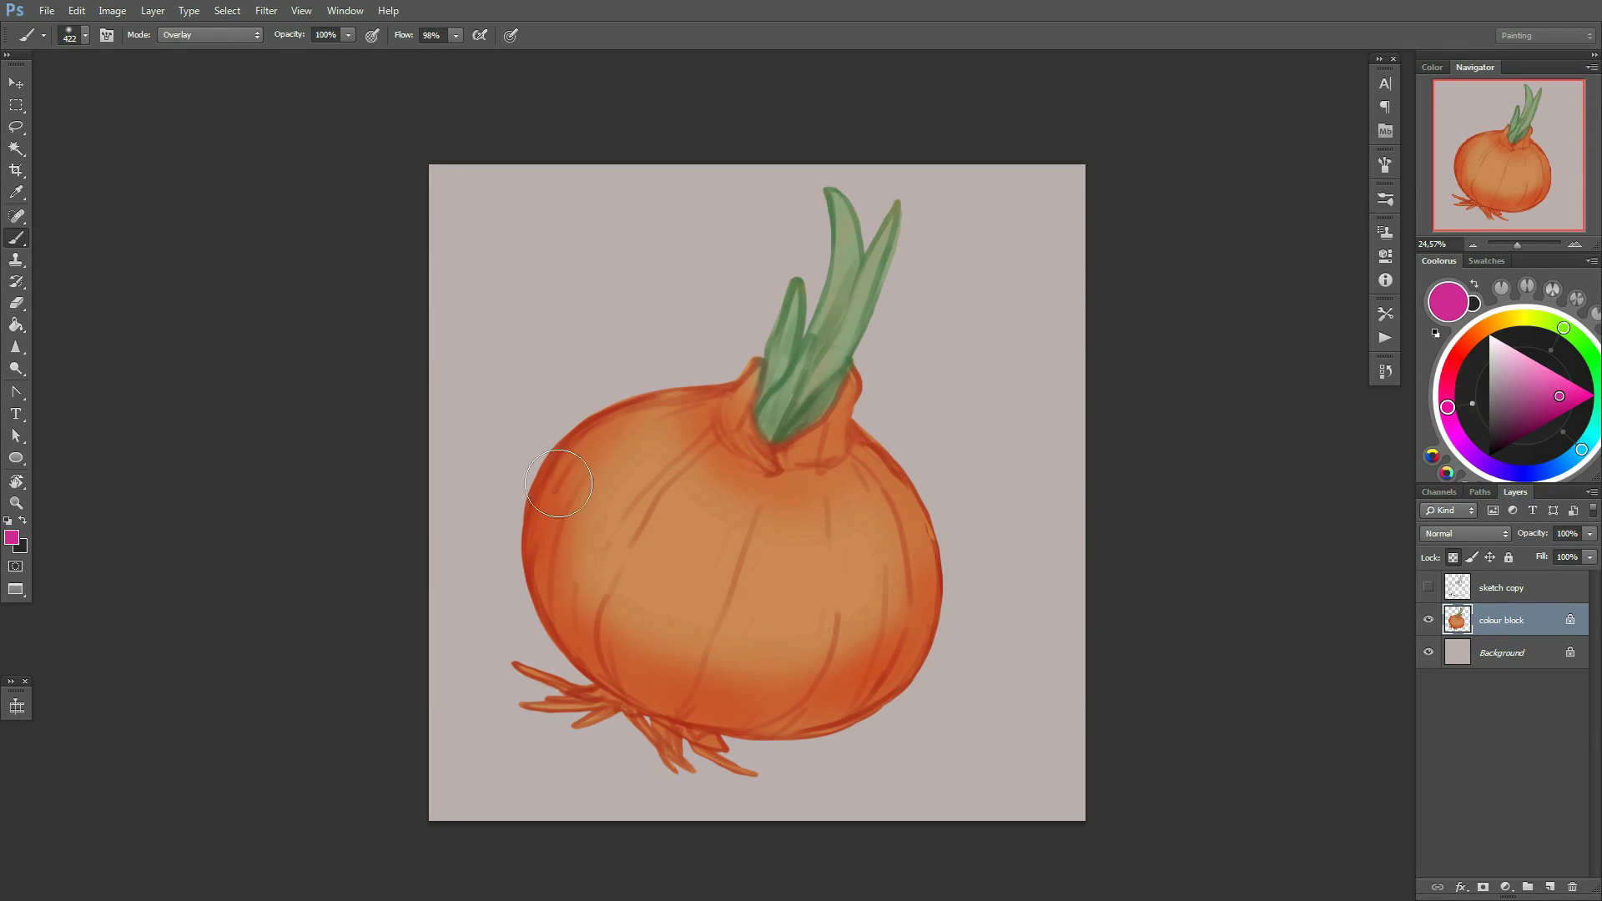
# Lasso the whole onion and trial a redder Hue/Saturation shift, then cancel and deselect
pyautogui.press('l')
pyautogui.moveTo(764, 430); pyautogui.dragTo(931, 767)
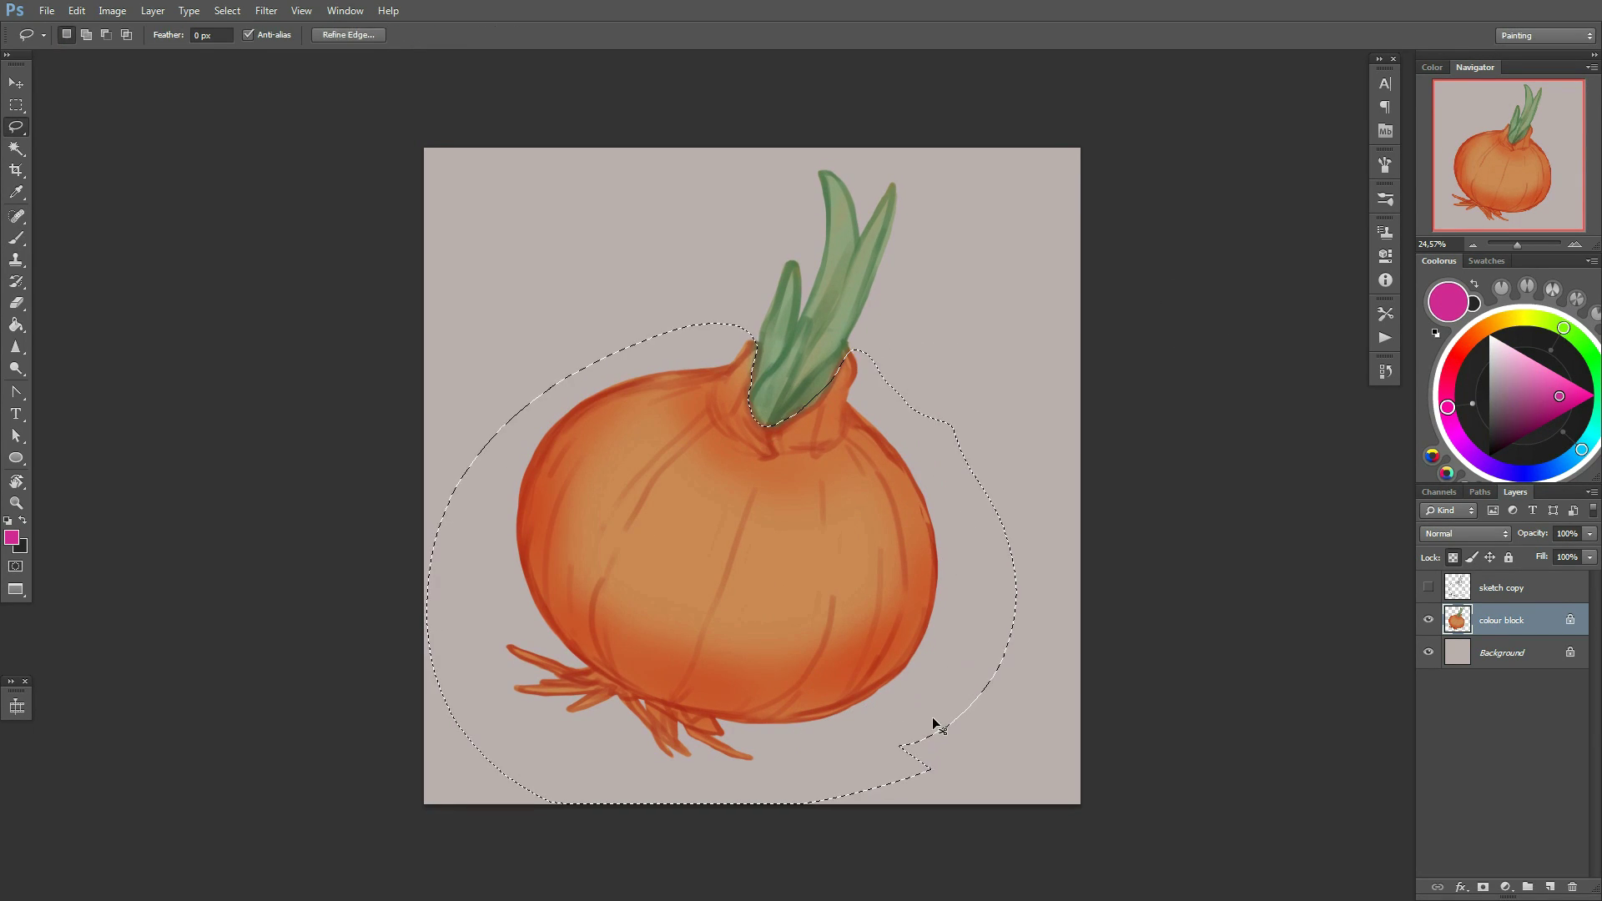
pyautogui.hotkey('ctrl', 'u')
pyautogui.moveTo(1268, 707)
pyautogui.mouseDown()
pyautogui.moveTo(1247, 707)
pyautogui.moveTo(1261, 747)
pyautogui.mouseUp()
pyautogui.click(1425, 824)
pyautogui.click(1425, 824)
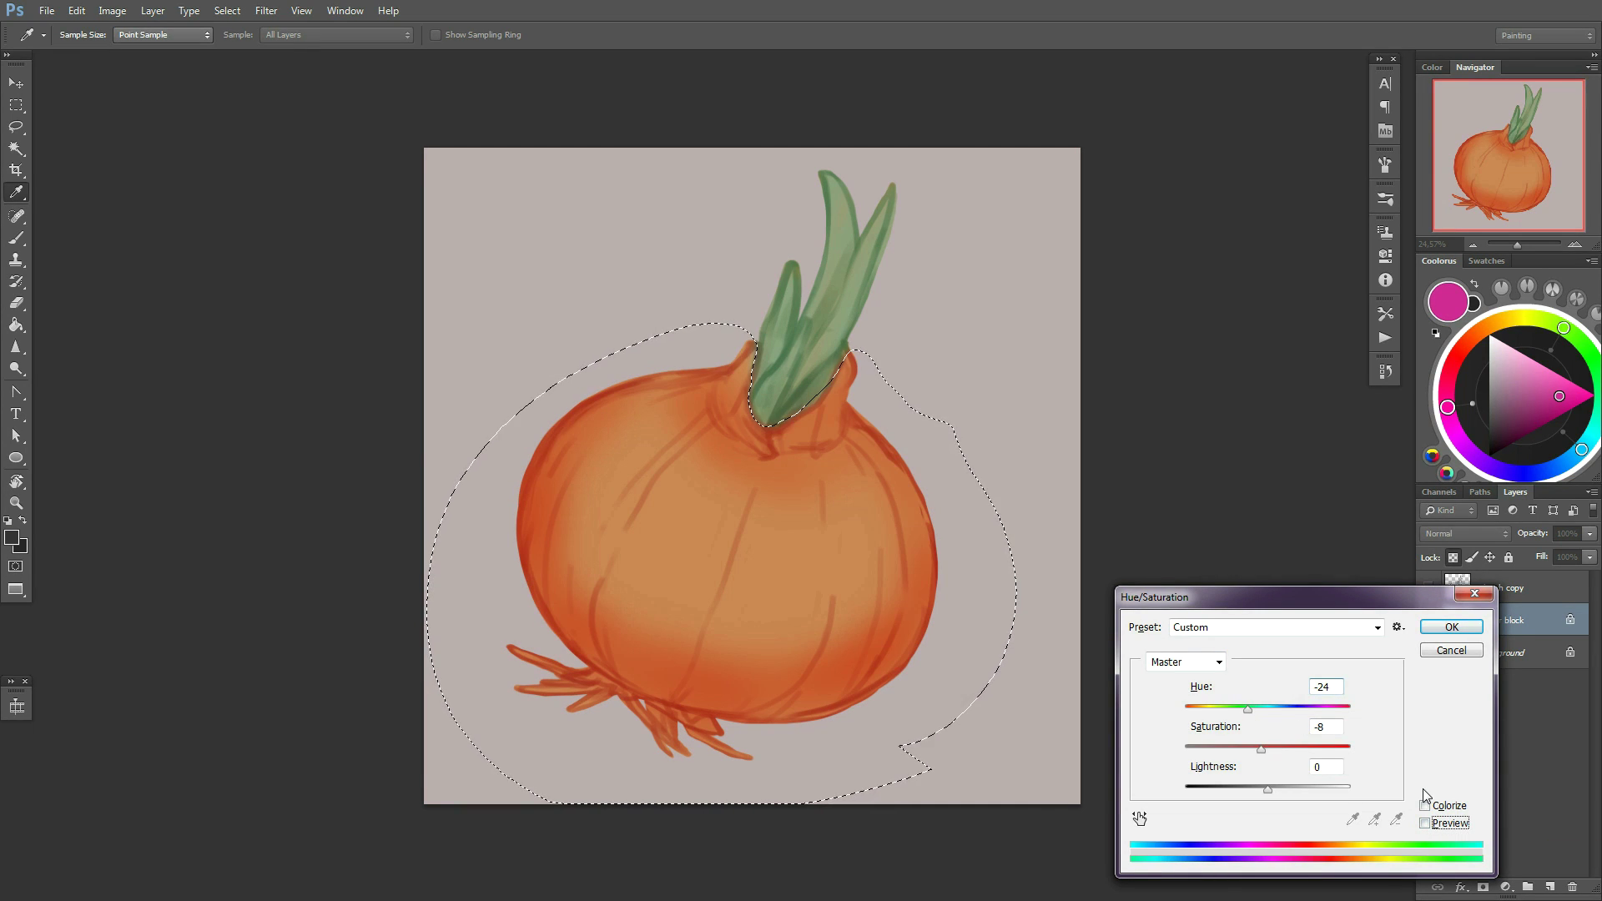
pyautogui.click(1425, 824)
pyautogui.press('Escape')
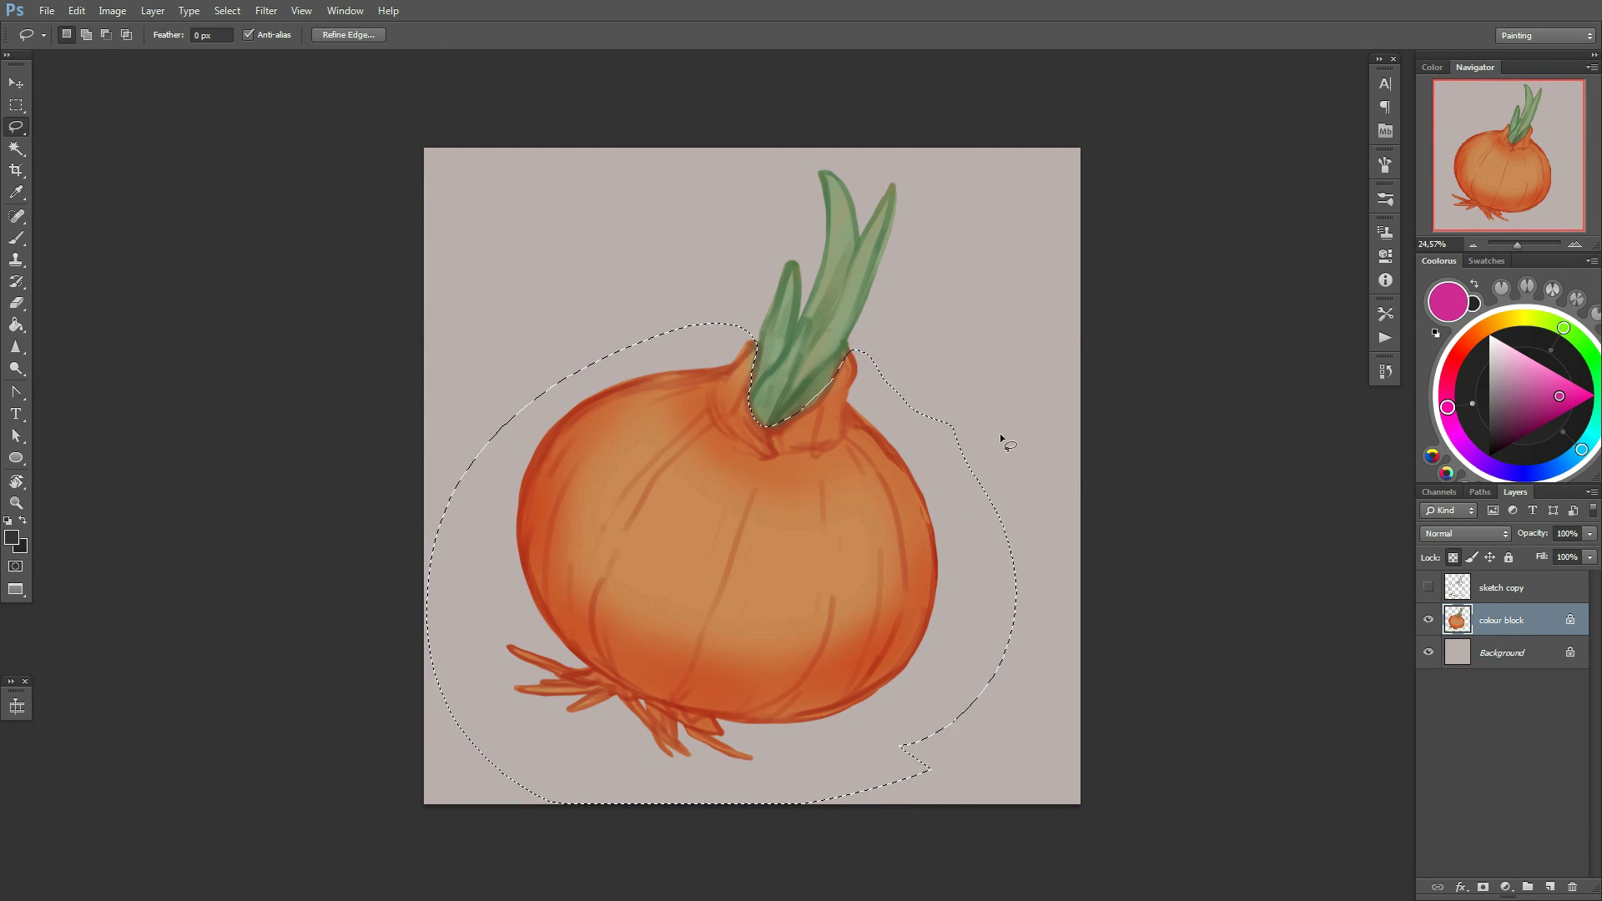
pyautogui.hotkey('ctrl', 'd')
pyautogui.press('b')
pyautogui.rightClick(801, 528)
# Choose the 85 px brush preset and a light yellow colour
pyautogui.press('Escape')
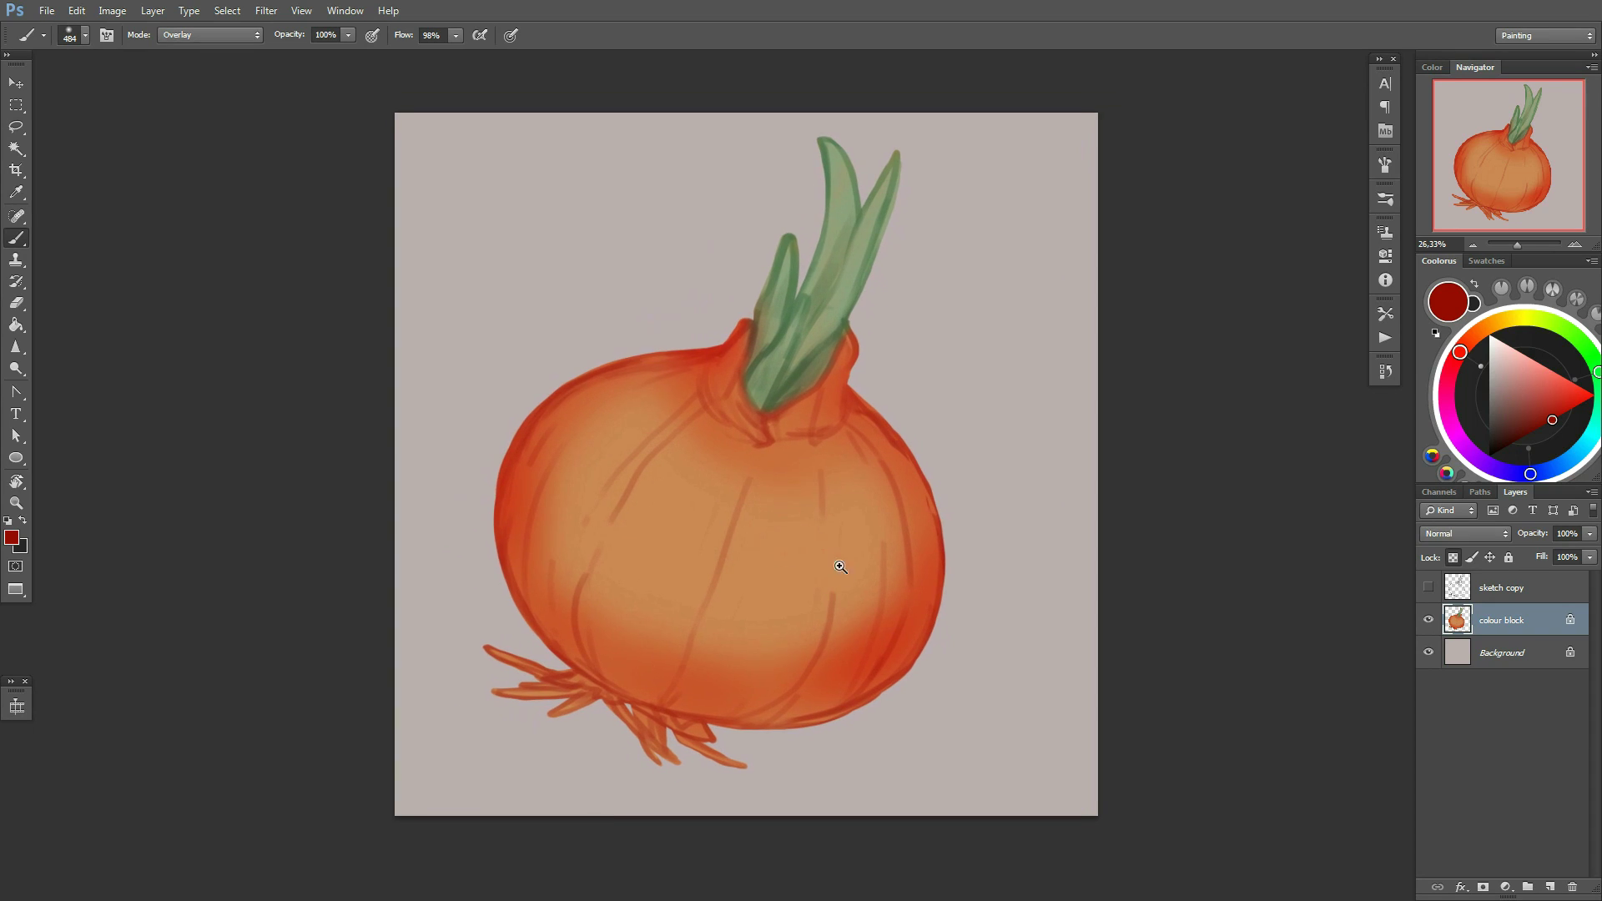
pyautogui.rightClick(803, 529)
pyautogui.doubleClick(1213, 709)
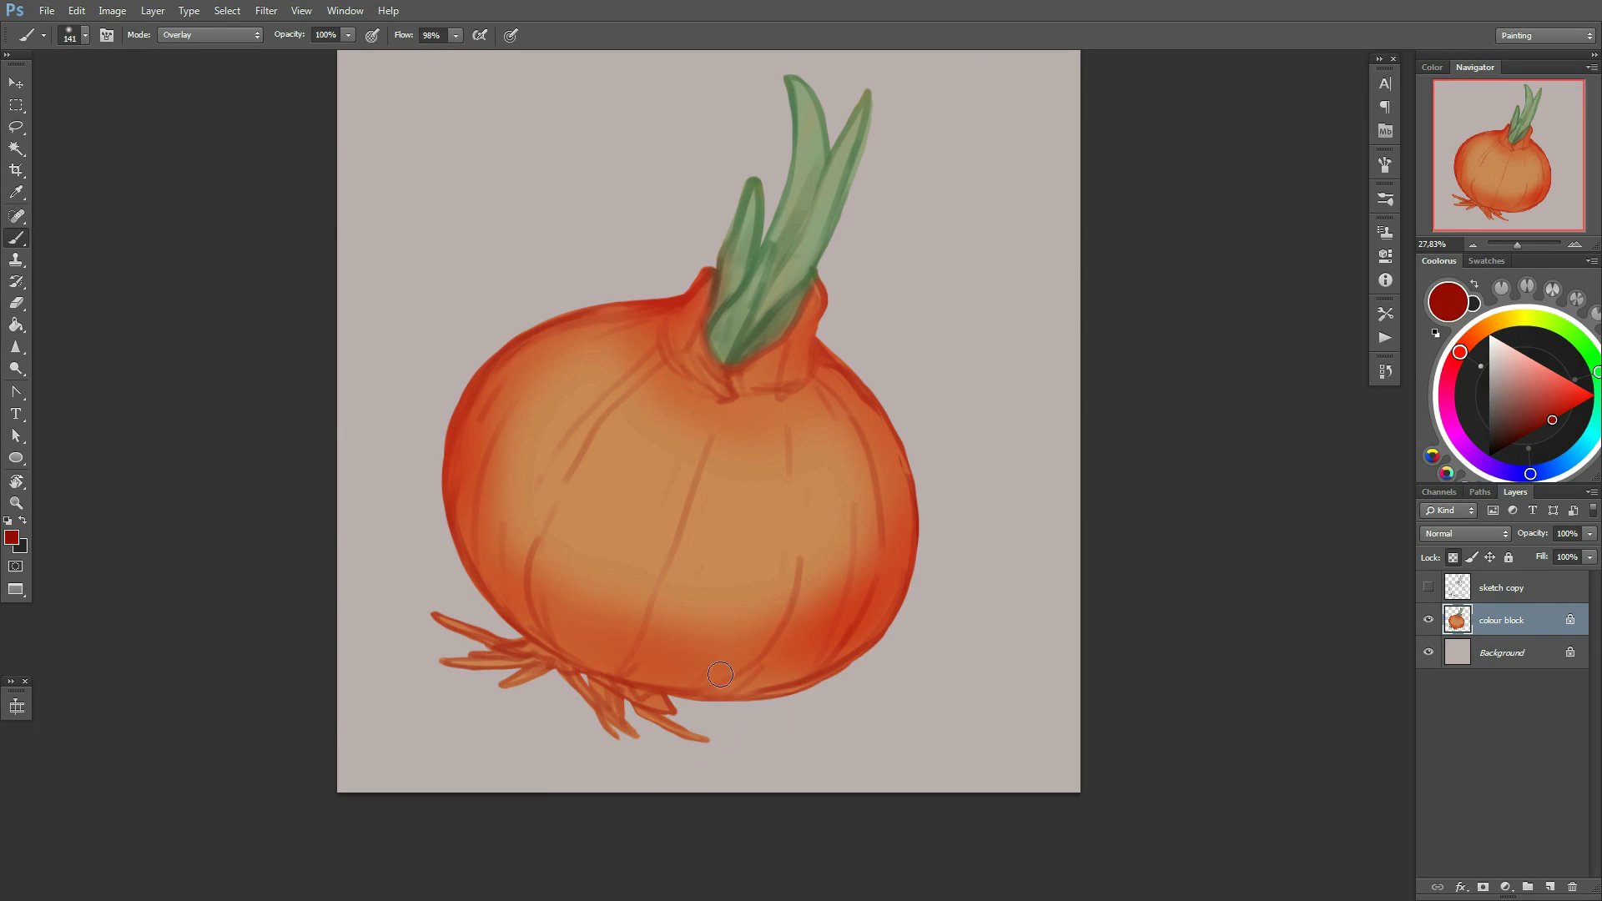
pyautogui.rightClick(913, 531)
pyautogui.press('Escape')
pyautogui.click(1511, 319)
pyautogui.click(1549, 378)
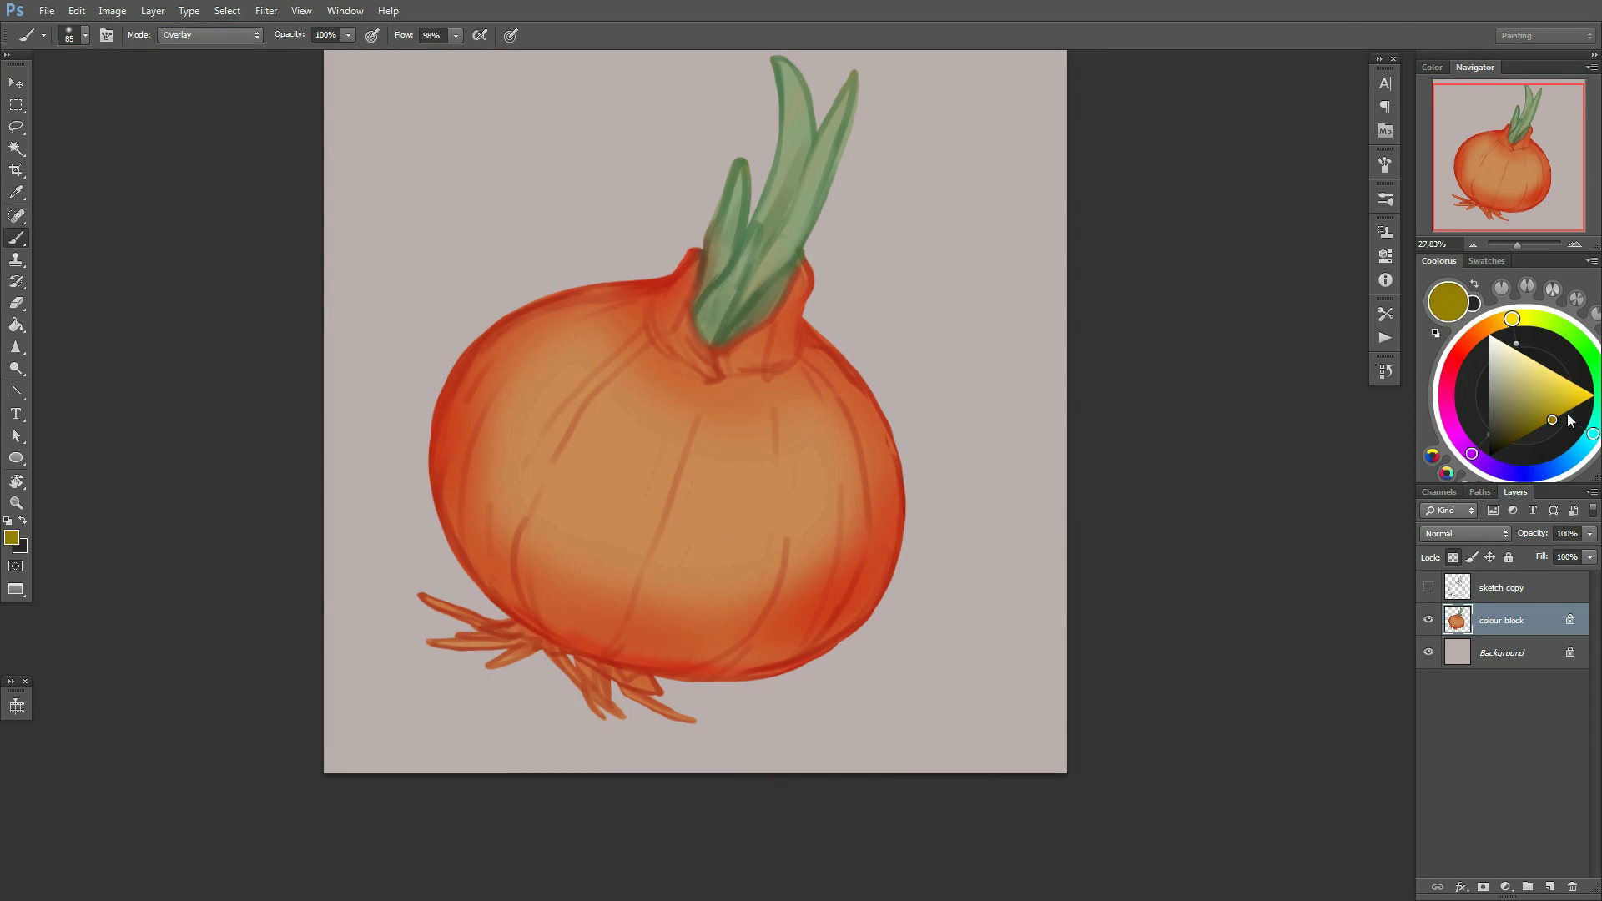
pyautogui.rightClick(906, 500)
pyautogui.press('Escape')
# Paint a warm yellow glow on the onion's centre-left, briefly trying Hue/Saturation
pyautogui.moveTo(820, 437); pyautogui.dragTo(762, 484)
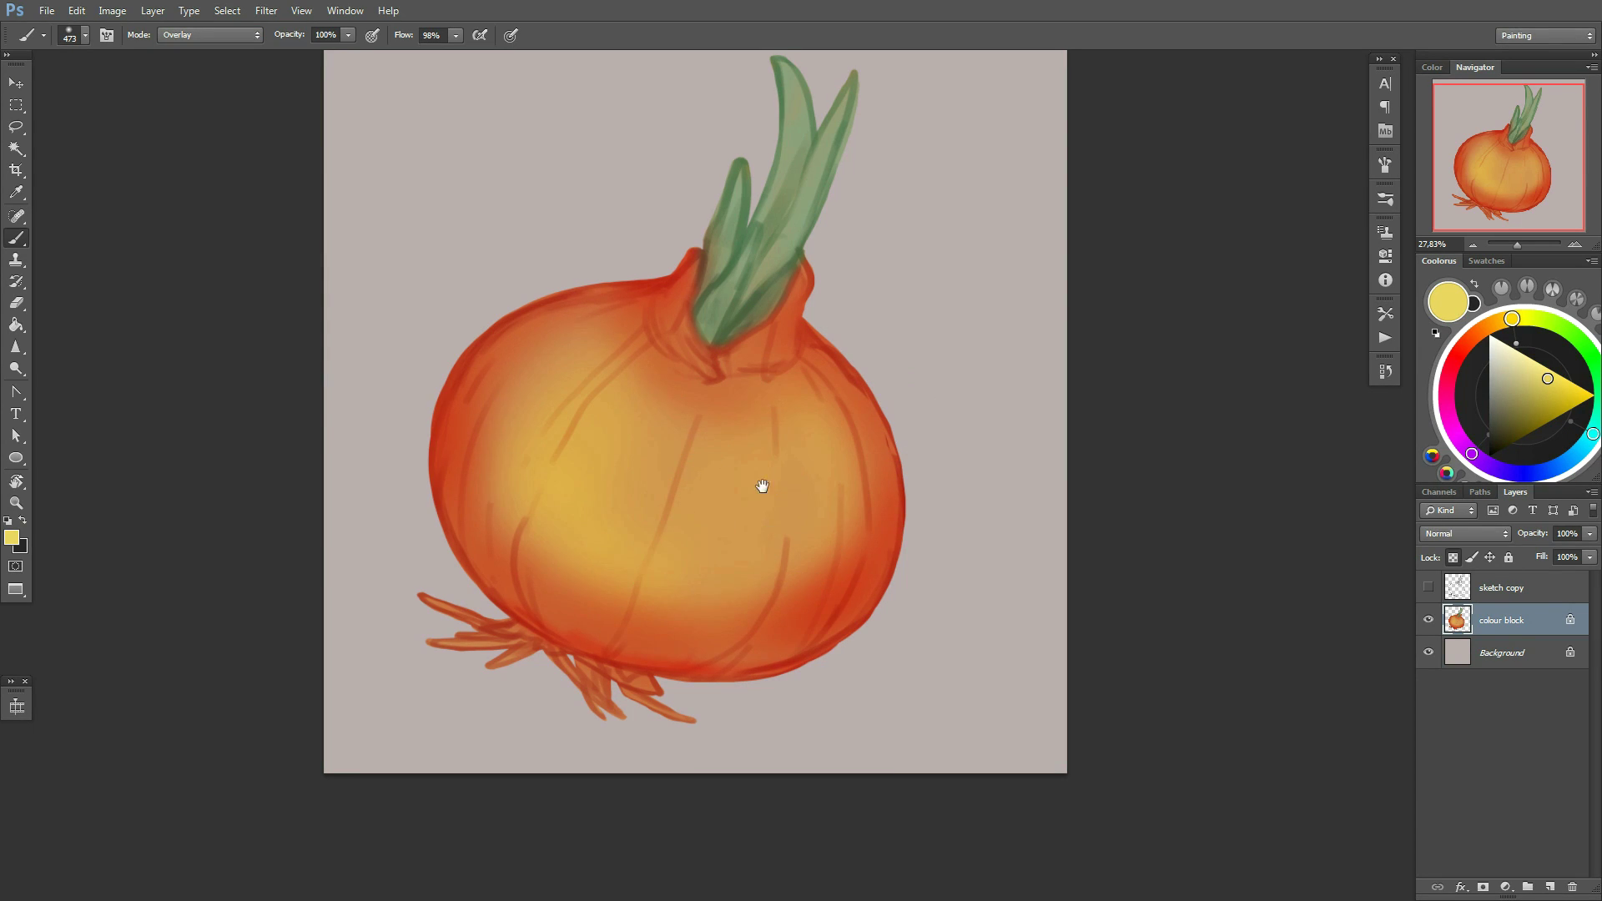
pyautogui.scroll(1, 868, 250)
pyautogui.hotkey('ctrl', 'u')
pyautogui.moveTo(1268, 709); pyautogui.dragTo(1252, 709)
pyautogui.press('Escape')
pyautogui.press('b')
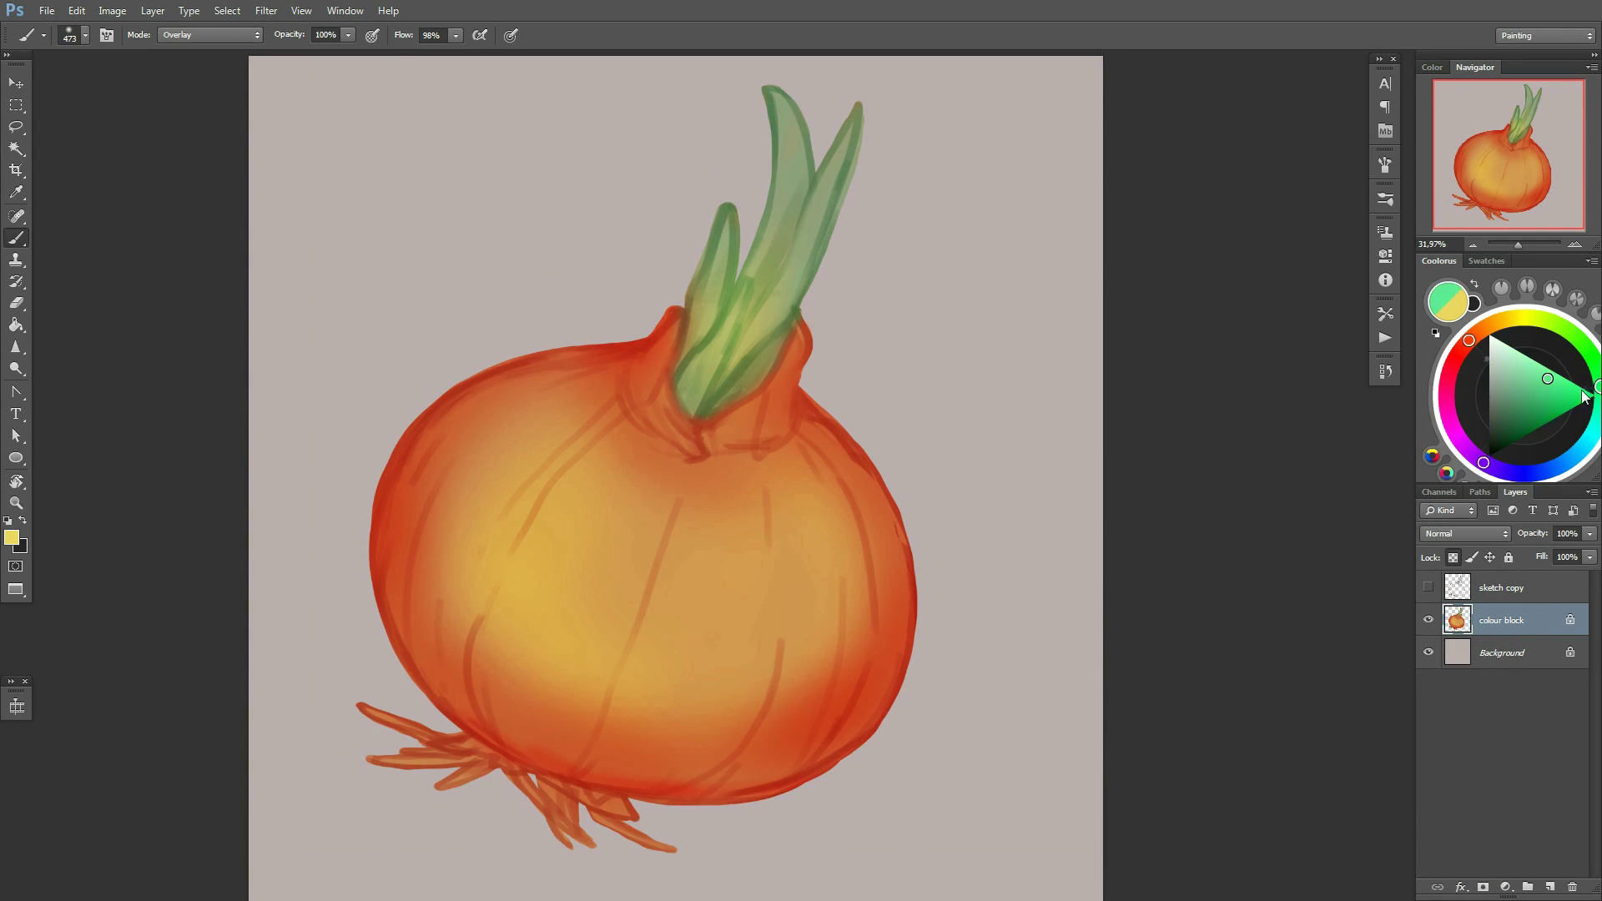
# Brighten the leaves with green, then darken their base and lower area with black
pyautogui.moveTo(709, 417); pyautogui.dragTo(801, 276)
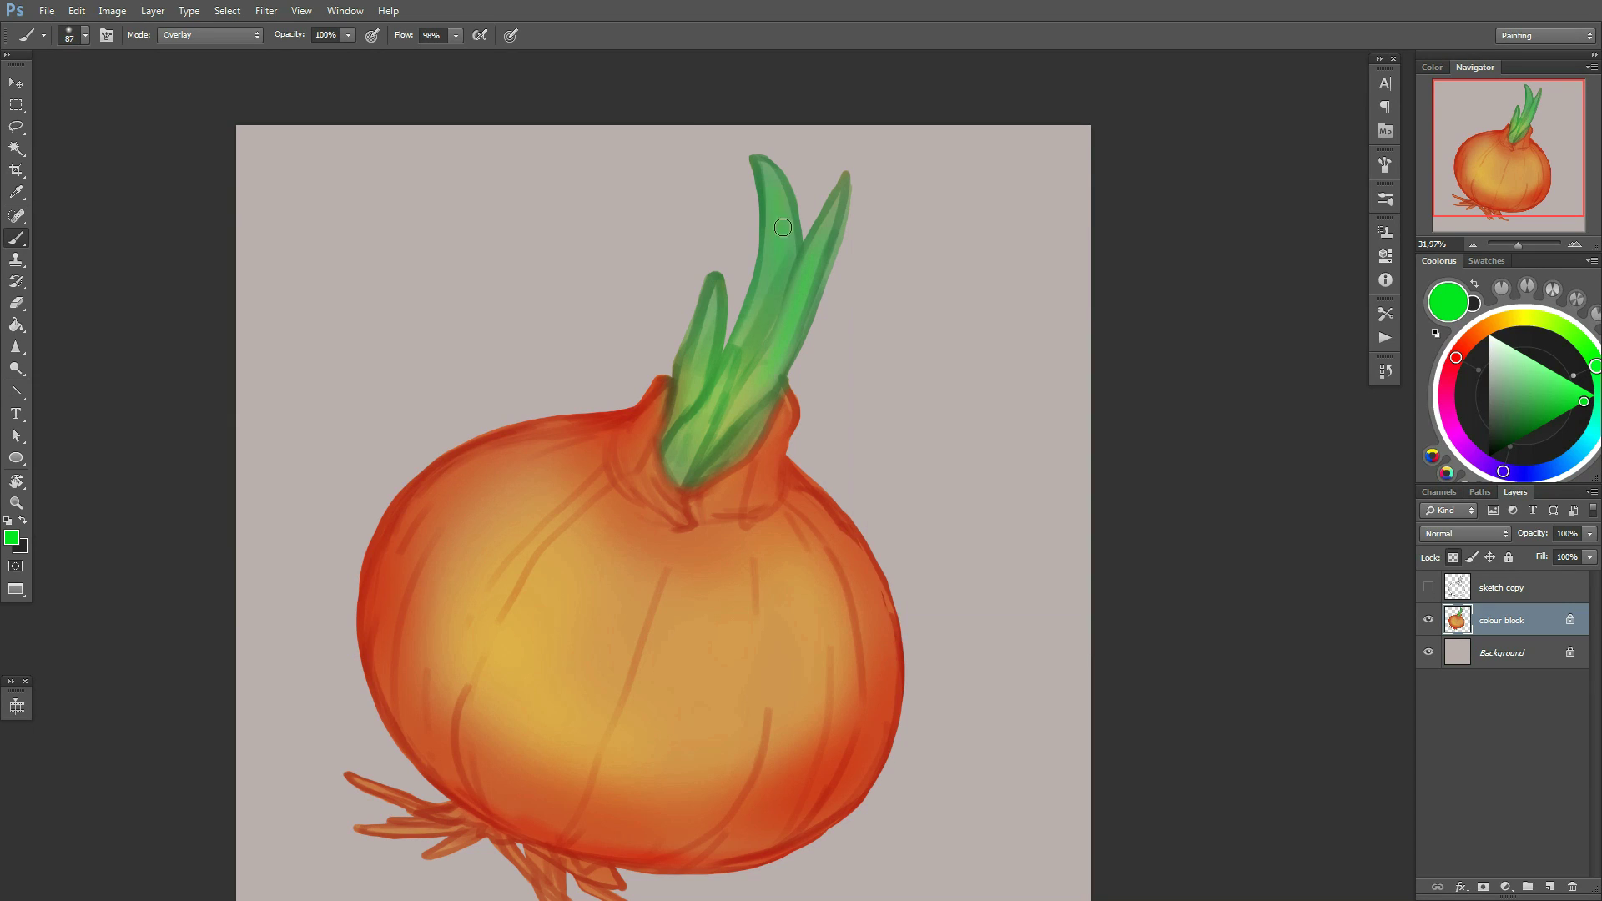
pyautogui.click(1522, 468)
pyautogui.moveTo(826, 175); pyautogui.dragTo(735, 451)
pyautogui.moveTo(751, 284); pyautogui.dragTo(692, 459)
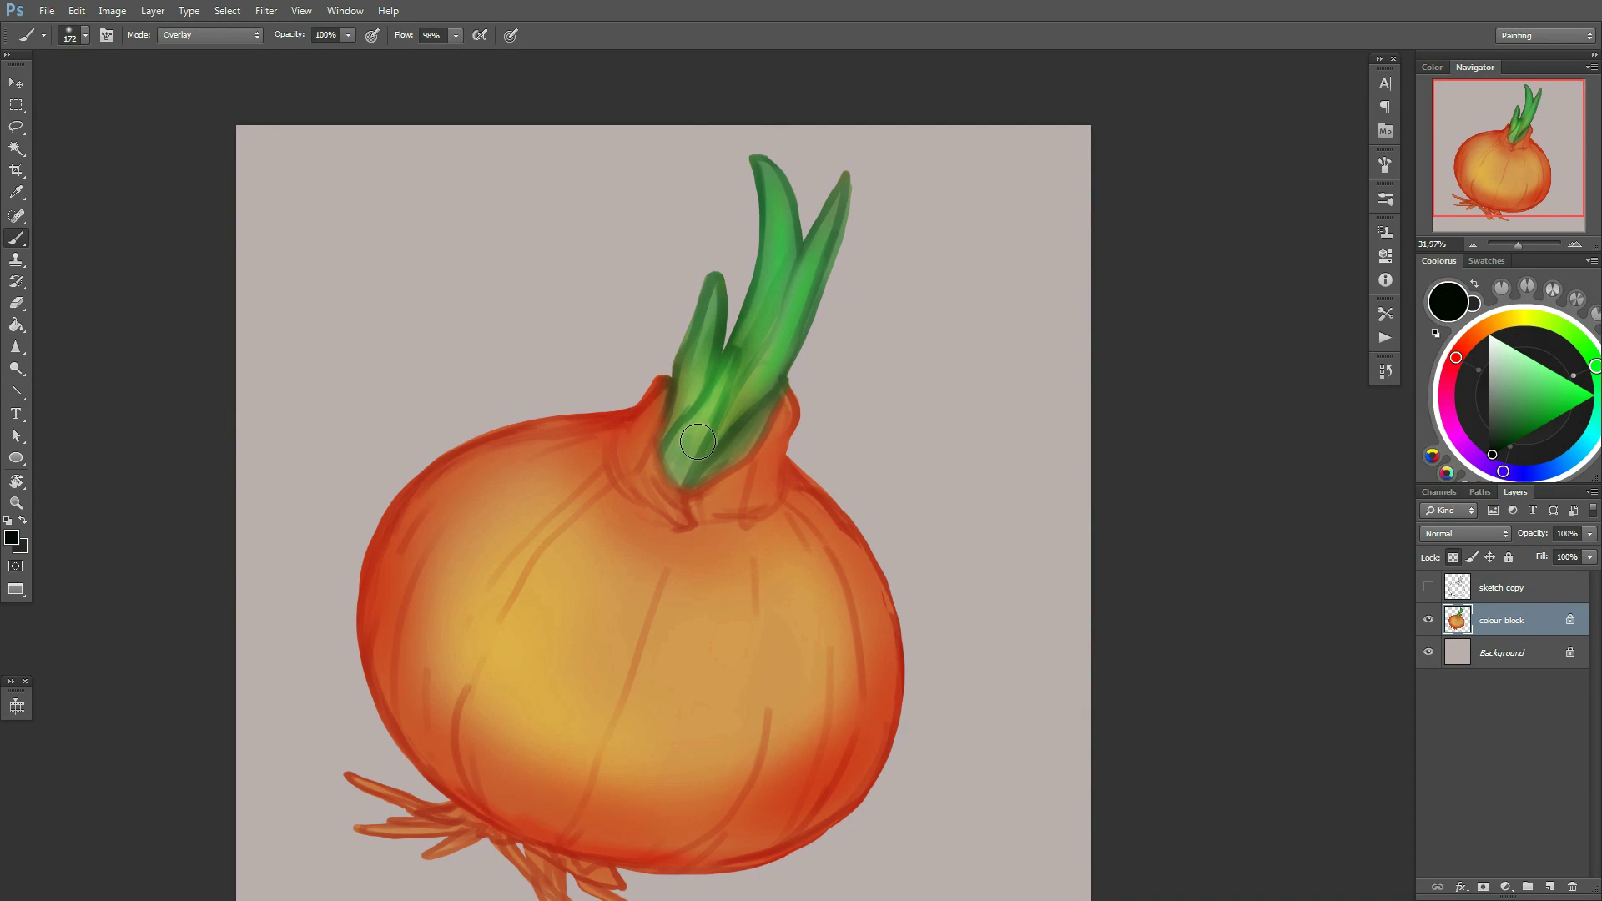
pyautogui.moveTo(1175, 420); pyautogui.dragTo(1257, 322)
pyautogui.keyDown('alt'); pyautogui.click(746, 295); pyautogui.keyUp('alt')
pyautogui.scroll(-1, 501, 353)
# Pick a darker leaf green and set the brush to 72 px
pyautogui.scroll(1, 887, 468)
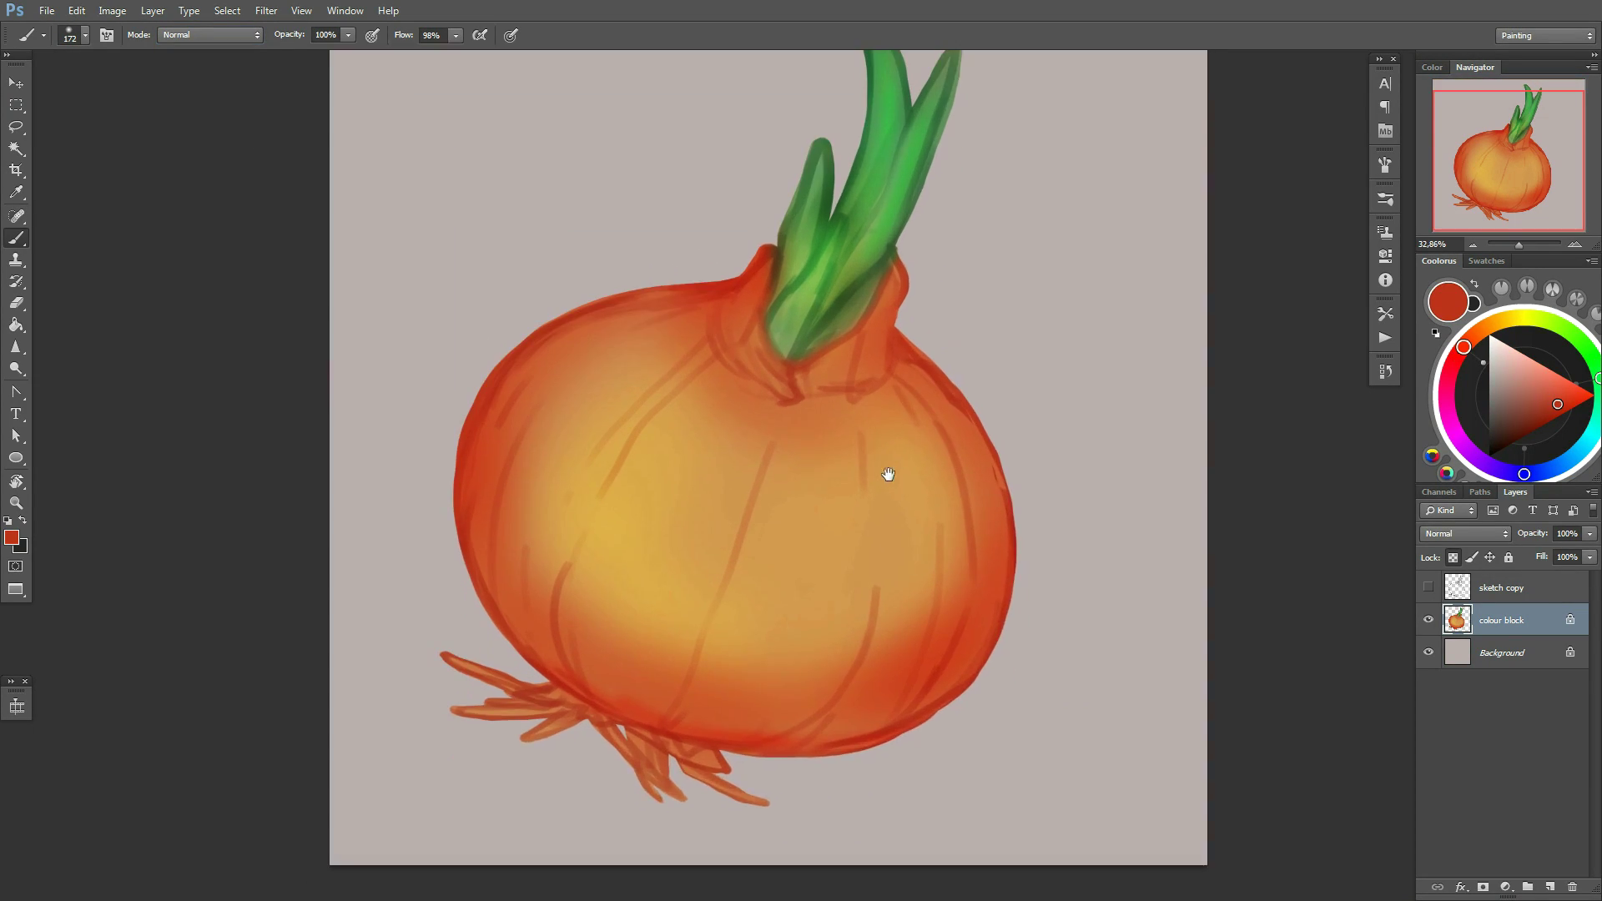
pyautogui.keyDown('alt'); pyautogui.click(835, 350); pyautogui.keyUp('alt')
pyautogui.rightClick(836, 360)
pyautogui.doubleClick(1049, 498)
pyautogui.scroll(2, 998, 347)
pyautogui.scroll(1, 959, 167)
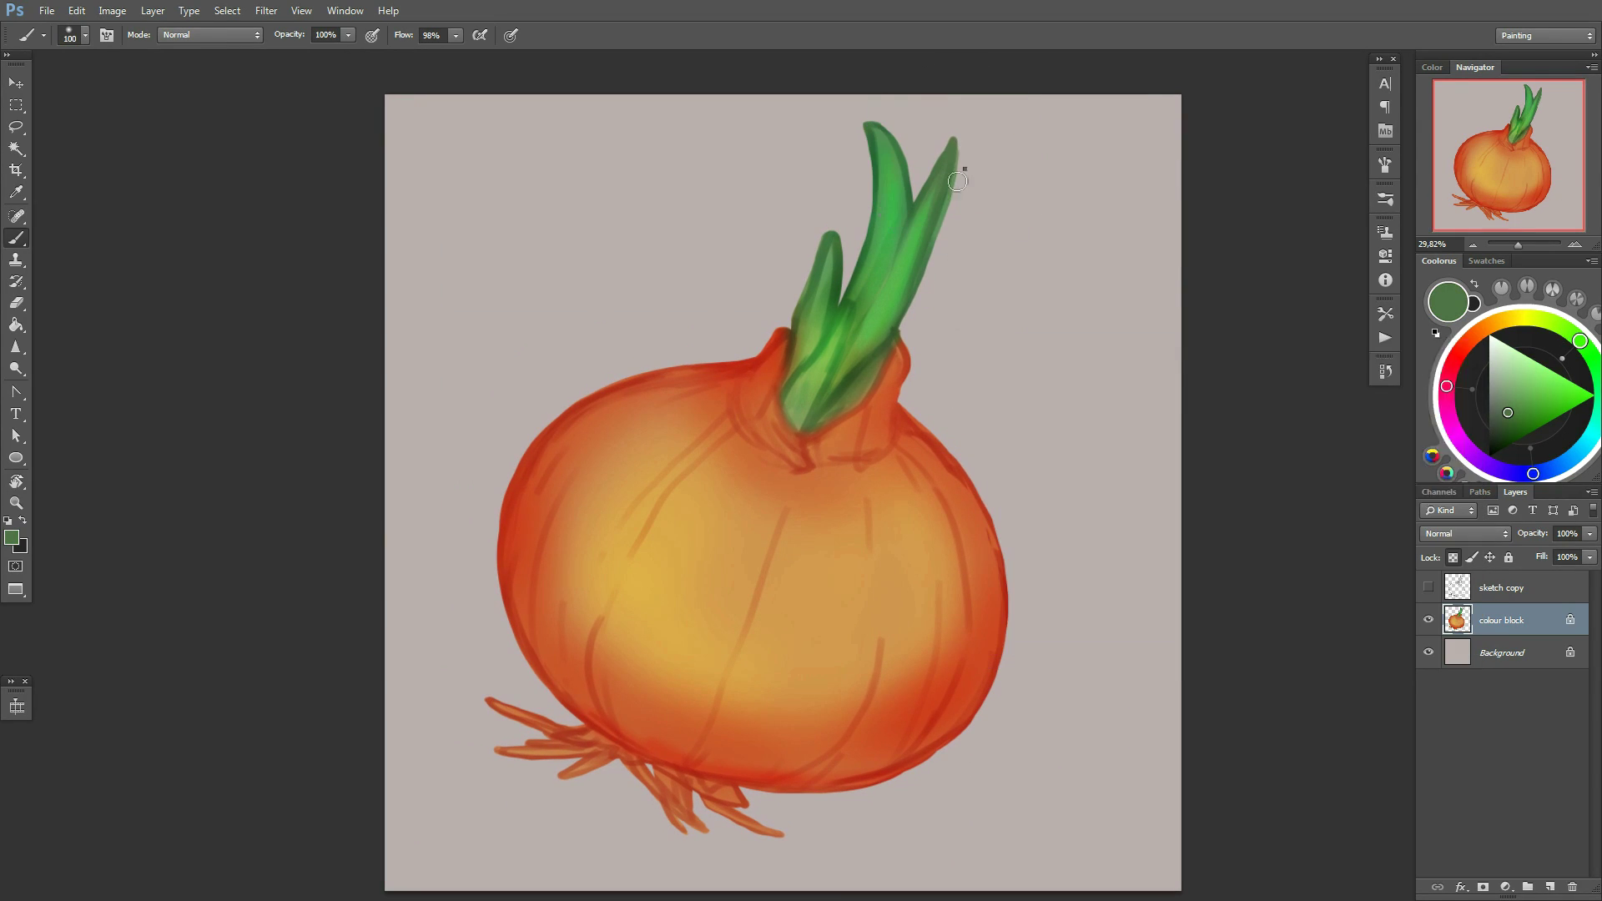
pyautogui.keyDown('alt'); pyautogui.click(946, 232); pyautogui.keyUp('alt')
pyautogui.rightClick(932, 306)
pyautogui.doubleClick(967, 517)
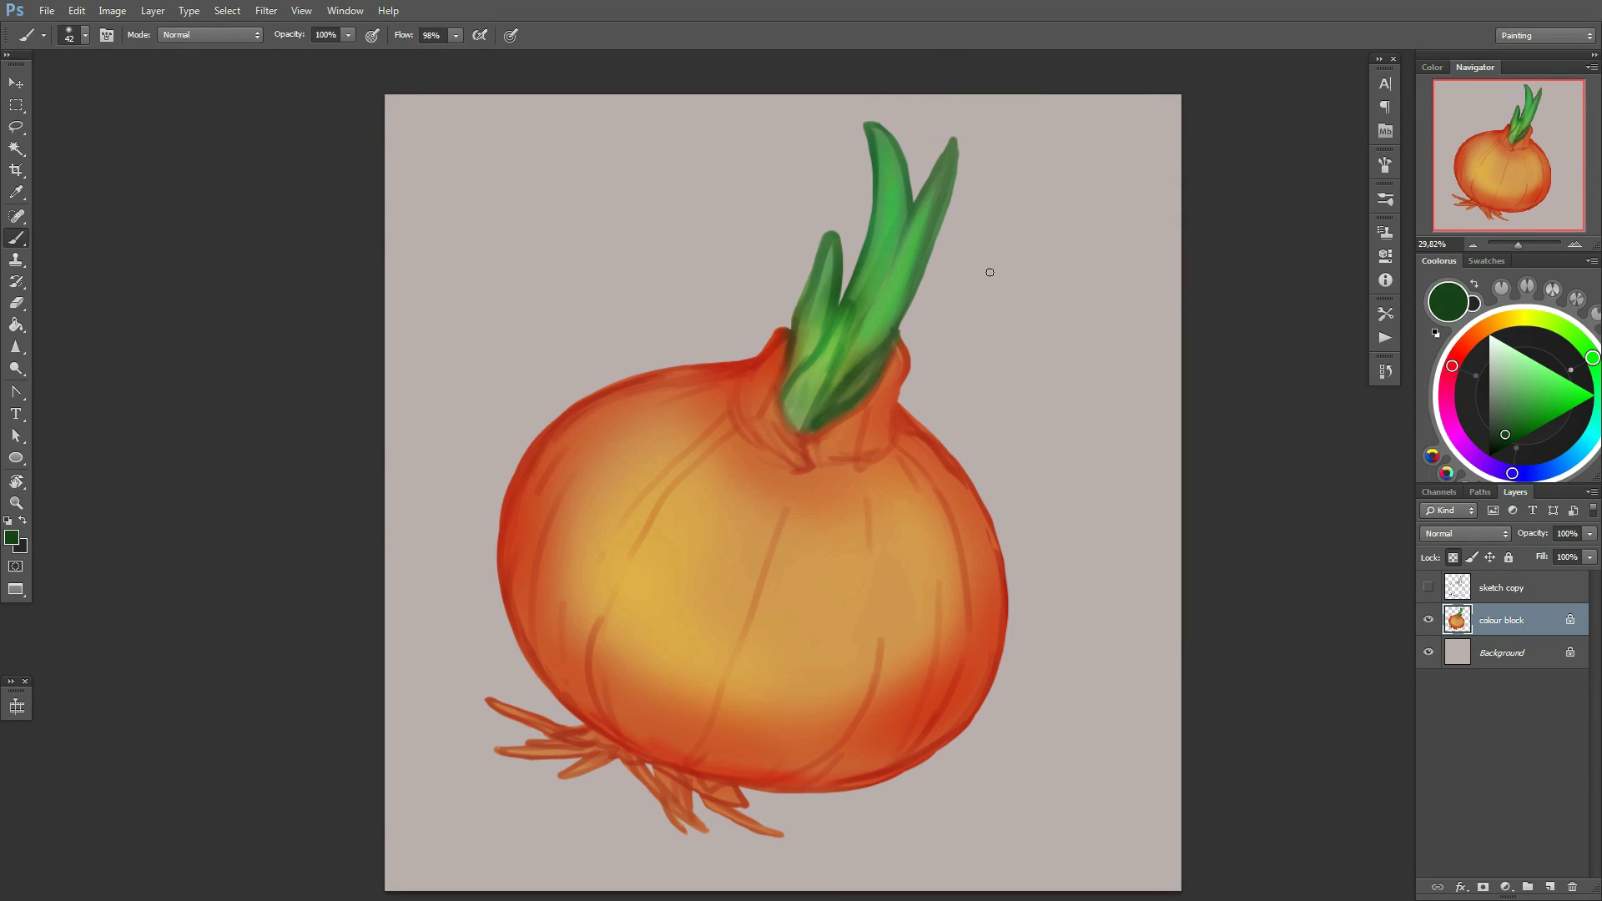
pyautogui.rightClick(878, 269)
pyautogui.write('72')
pyautogui.press('Return')
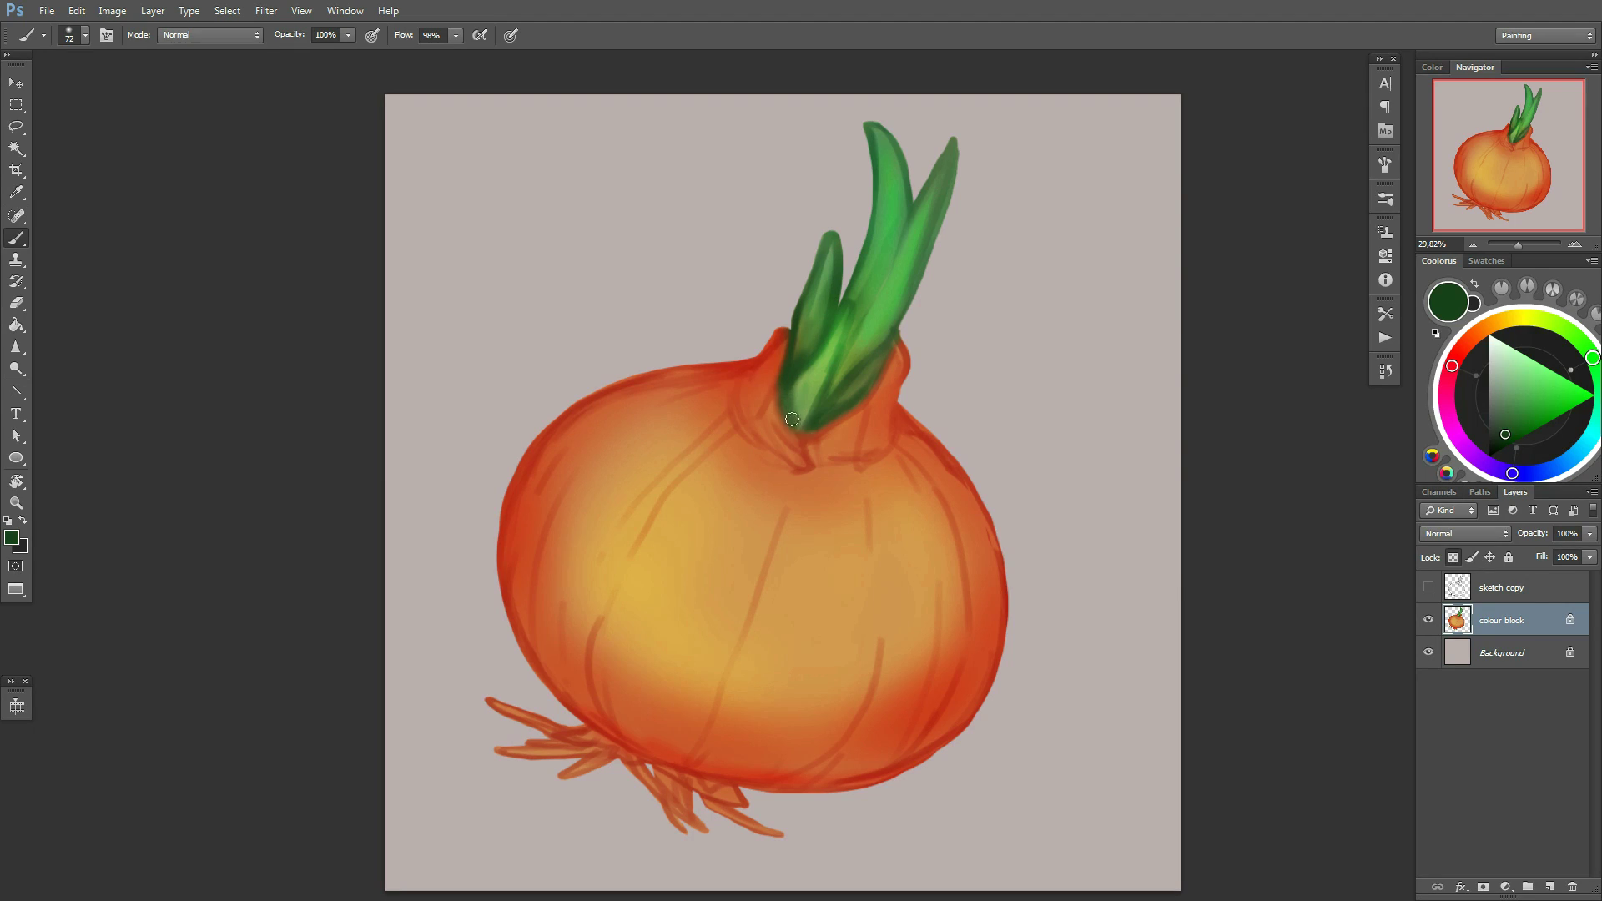
# Pick lighter and darker sprout greens, resizing the brush to 29 then 100 px
pyautogui.keyDown('alt'); pyautogui.click(857, 301); pyautogui.keyUp('alt')
pyautogui.scroll(-3, 784, 390)
pyautogui.scroll(2, 783, 390)
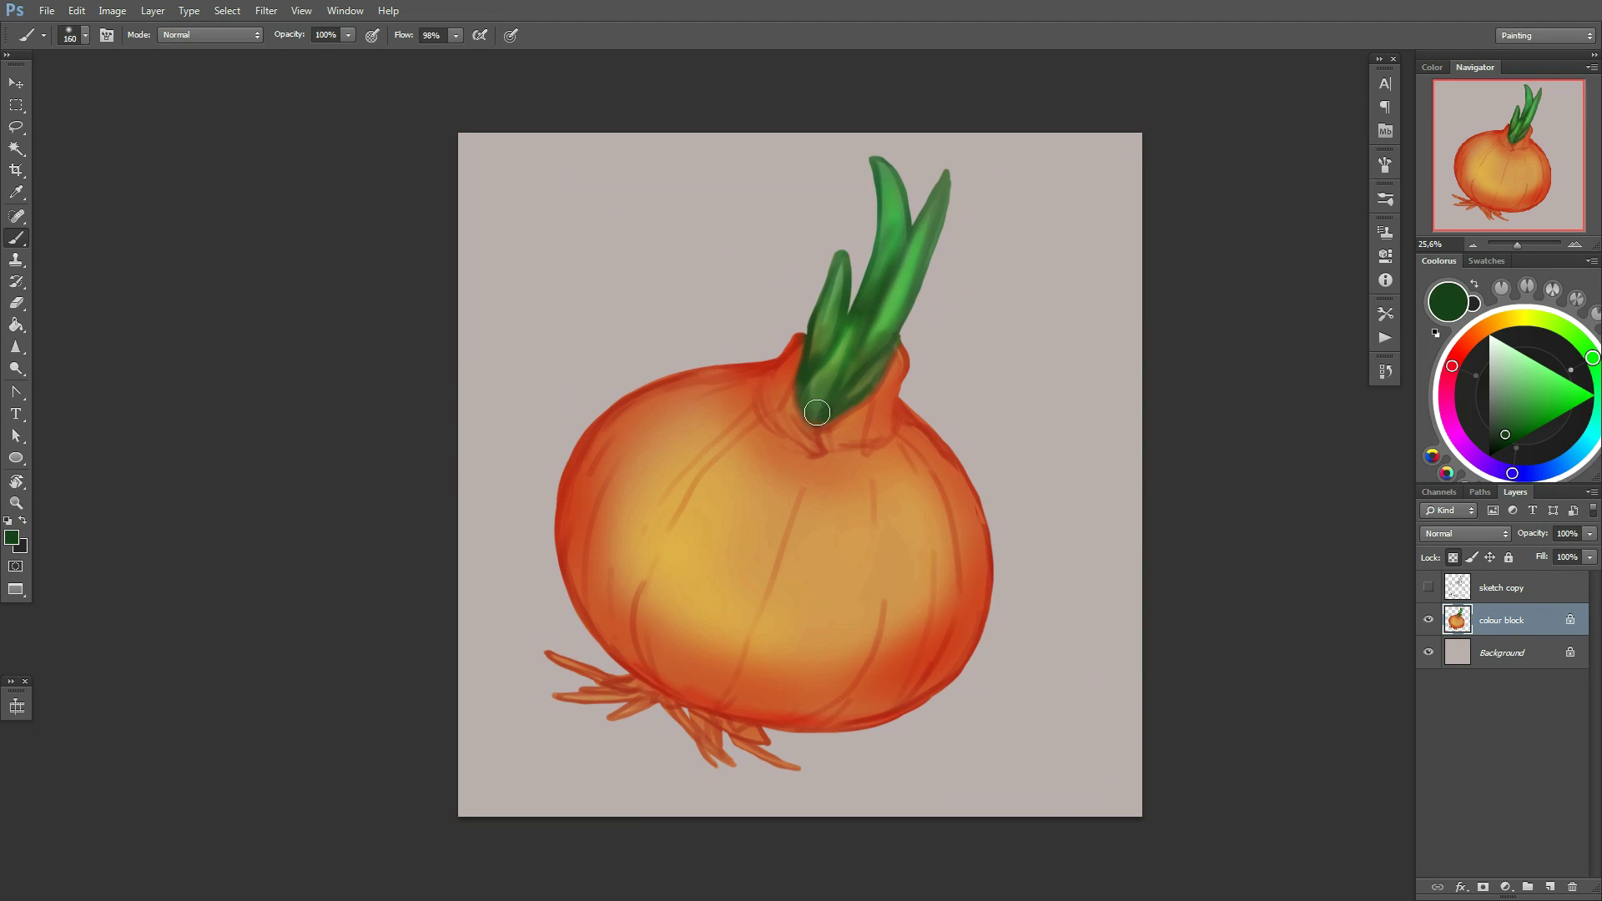
pyautogui.rightClick(876, 330)
pyautogui.write('29')
pyautogui.press('Return')
pyautogui.rightClick(876, 328)
pyautogui.press('Escape')
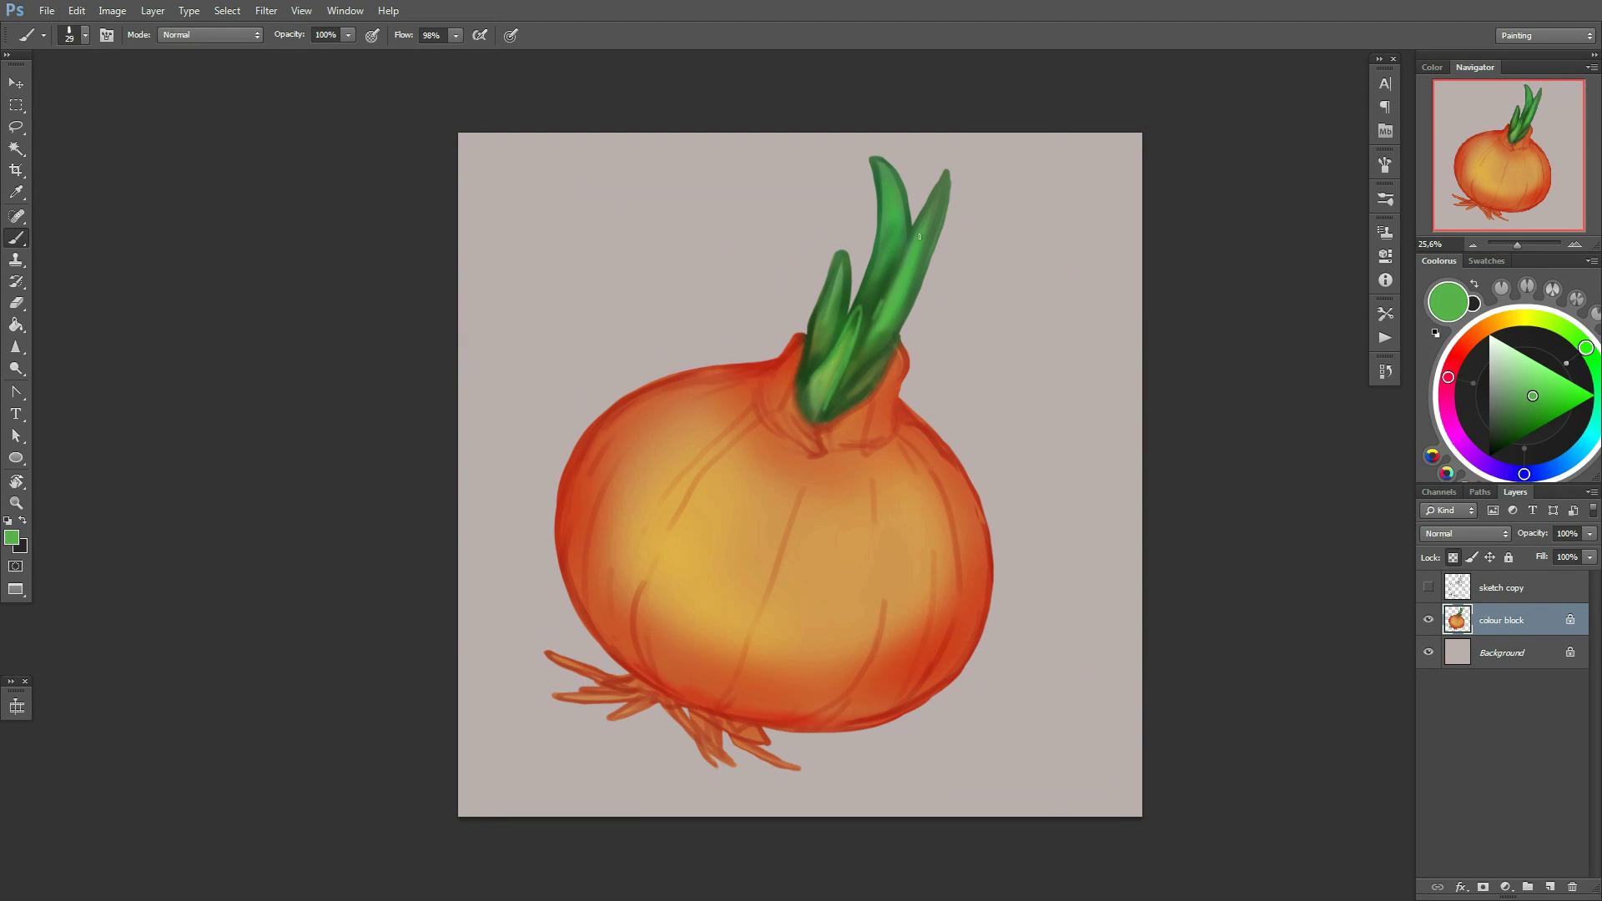
pyautogui.keyDown('alt'); pyautogui.click(889, 179); pyautogui.keyUp('alt')
pyautogui.rightClick(905, 186)
pyautogui.write('100')
pyautogui.press('Return')
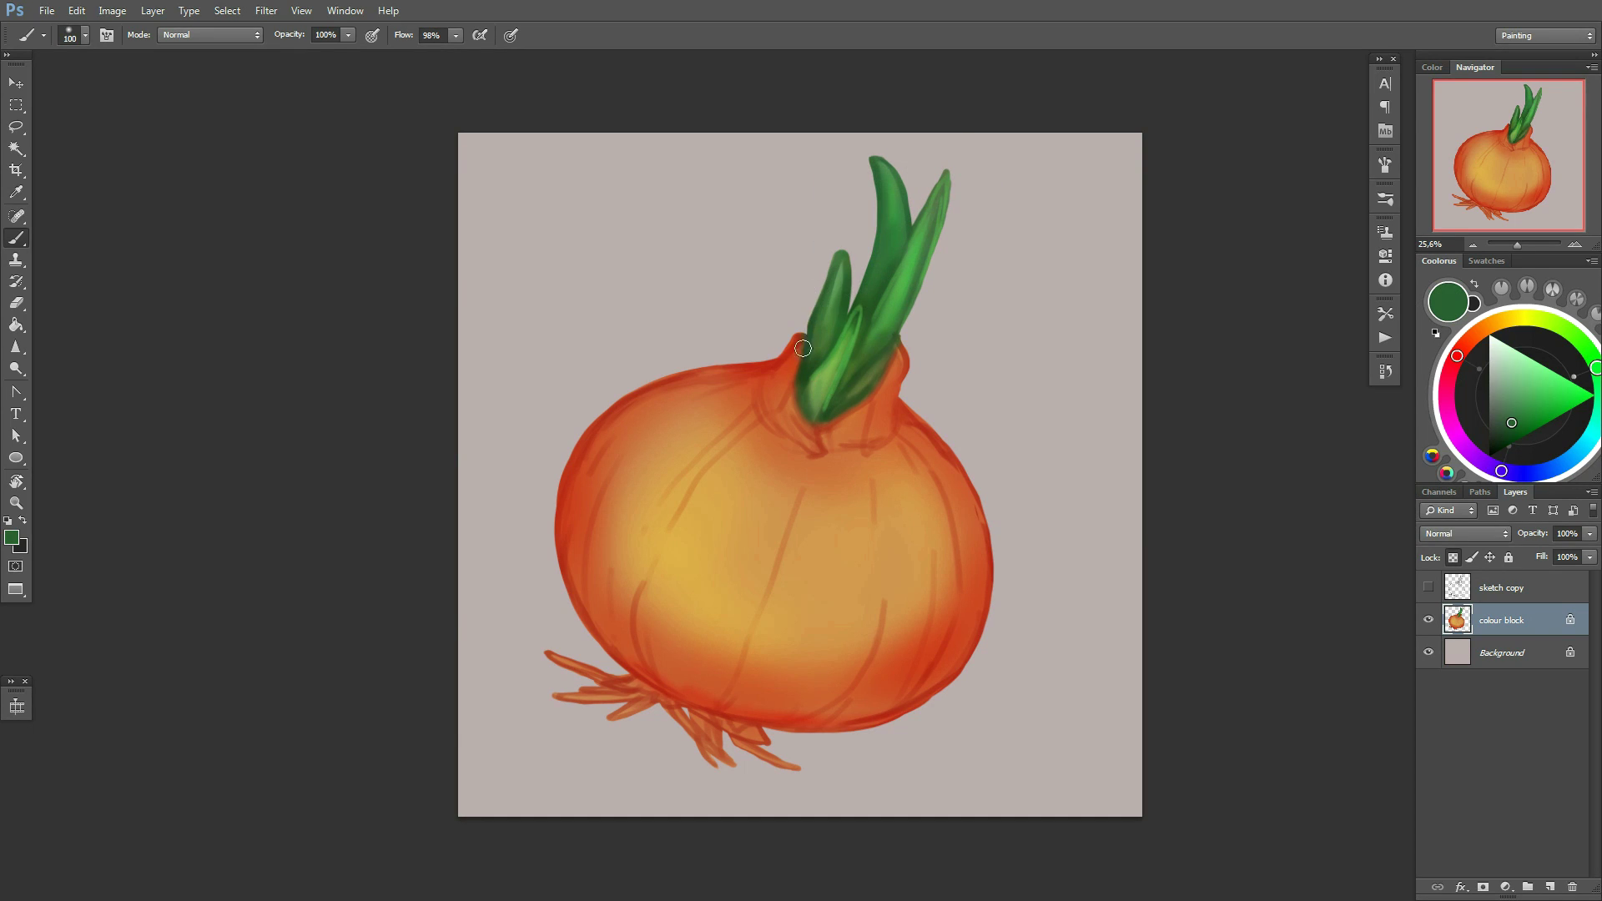
# Enlarge the brush to 195 px and paint dark red-brown shading around the stem base
pyautogui.keyDown('alt'); pyautogui.click(802, 348); pyautogui.keyUp('alt')
pyautogui.scroll(-2, 803, 350)
pyautogui.scroll(1, 835, 354)
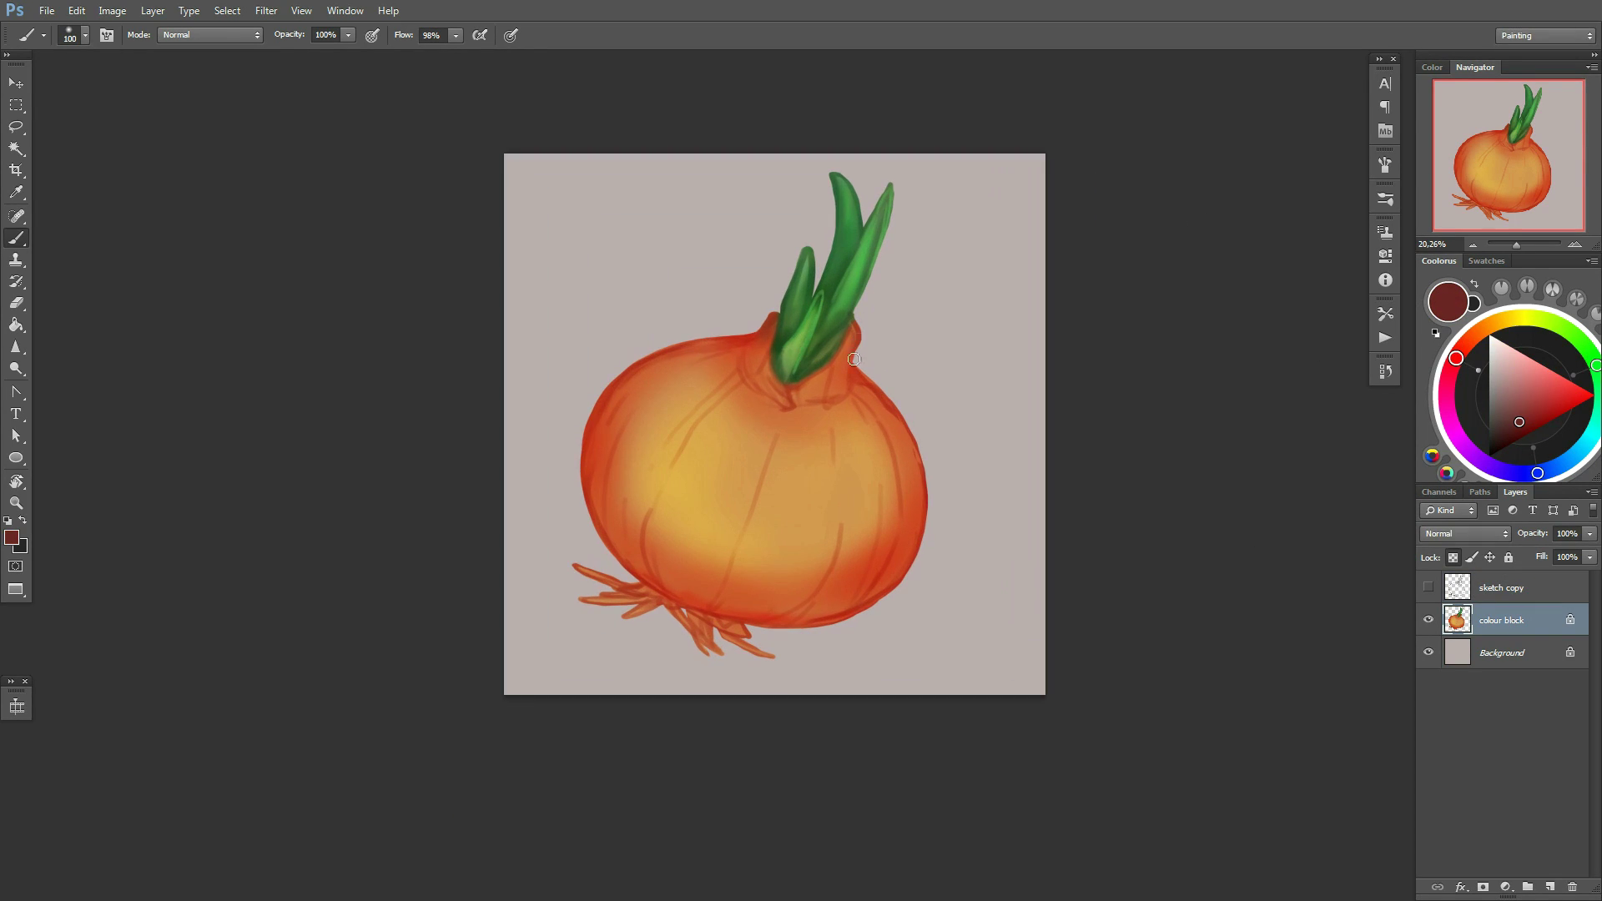
pyautogui.rightClick(858, 368)
pyautogui.write('195')
pyautogui.press('Return')
pyautogui.keyDown('alt'); pyautogui.click(858, 368); pyautogui.keyUp('alt')
pyautogui.scroll(3, 835, 327)
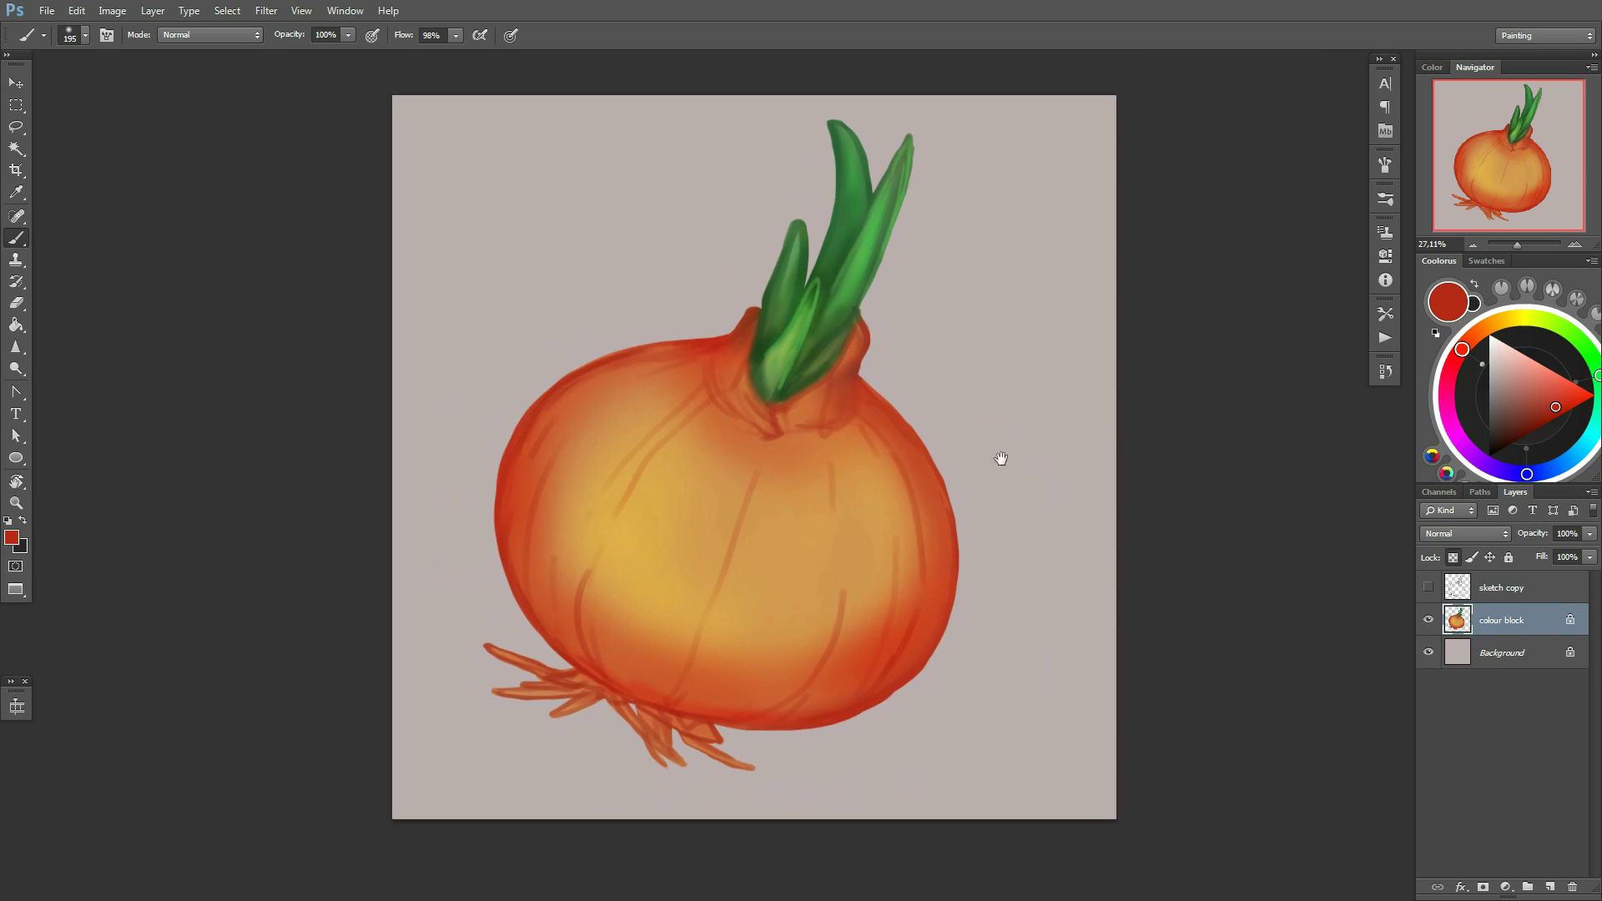
pyautogui.moveTo(1002, 458); pyautogui.dragTo(1010, 454)
pyautogui.keyDown('alt'); pyautogui.click(490, 512); pyautogui.keyUp('alt')
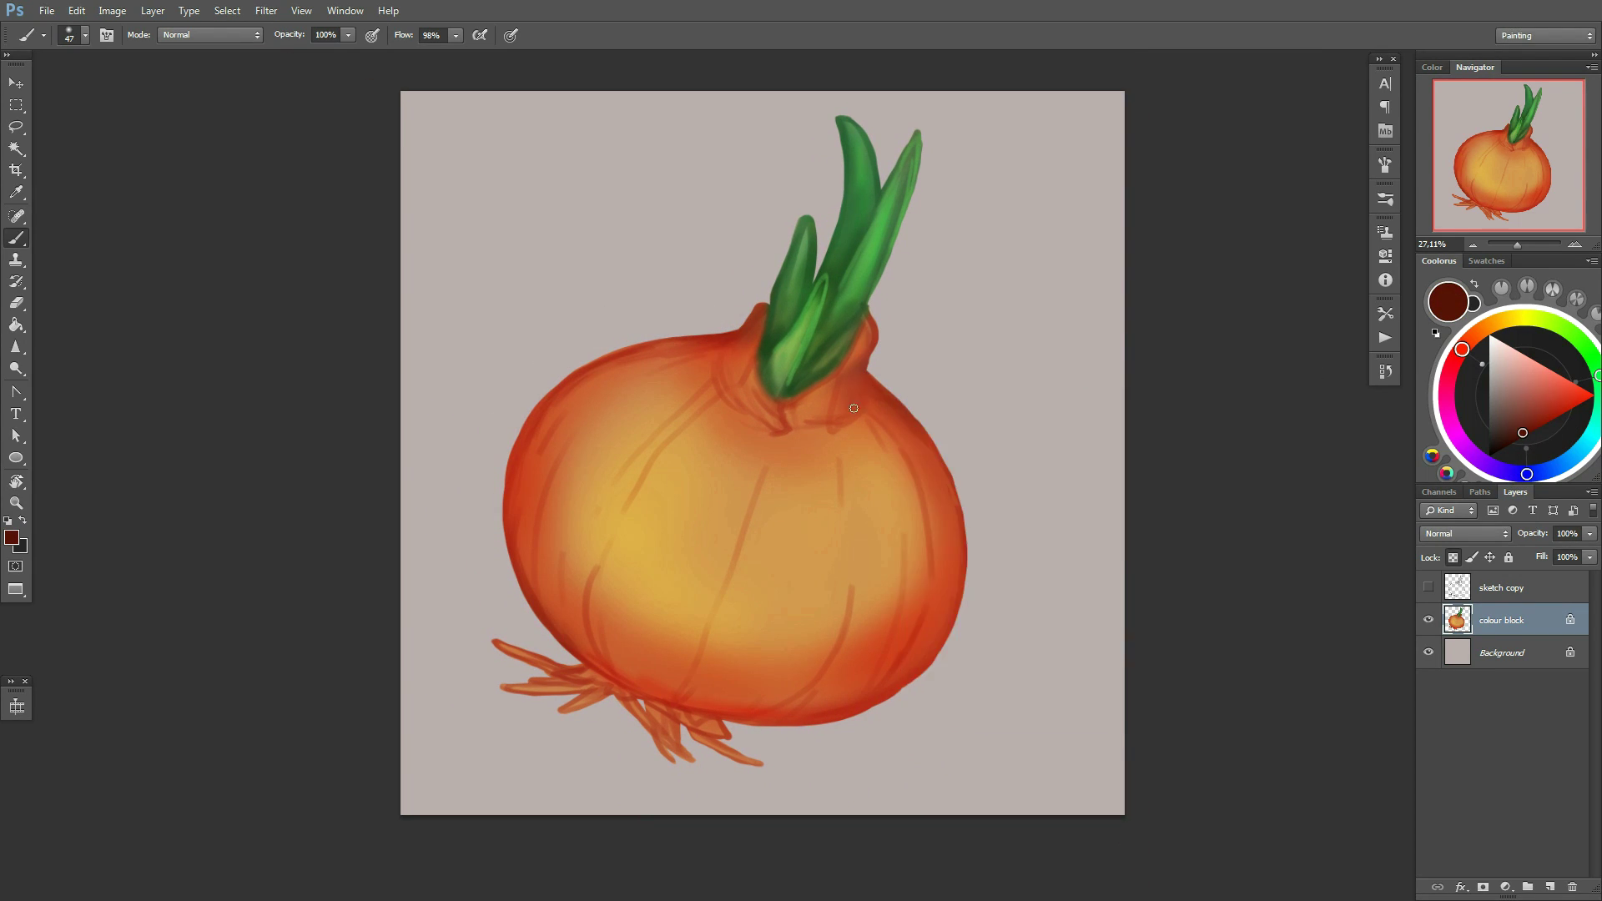
pyautogui.moveTo(853, 409); pyautogui.dragTo(806, 379)
pyautogui.moveTo(738, 333); pyautogui.dragTo(727, 384)
# Paint orange strokes around the stem base and the onion's neck
pyautogui.keyDown('alt'); pyautogui.click(835, 451); pyautogui.keyUp('alt')
pyautogui.moveTo(868, 334); pyautogui.dragTo(839, 375)
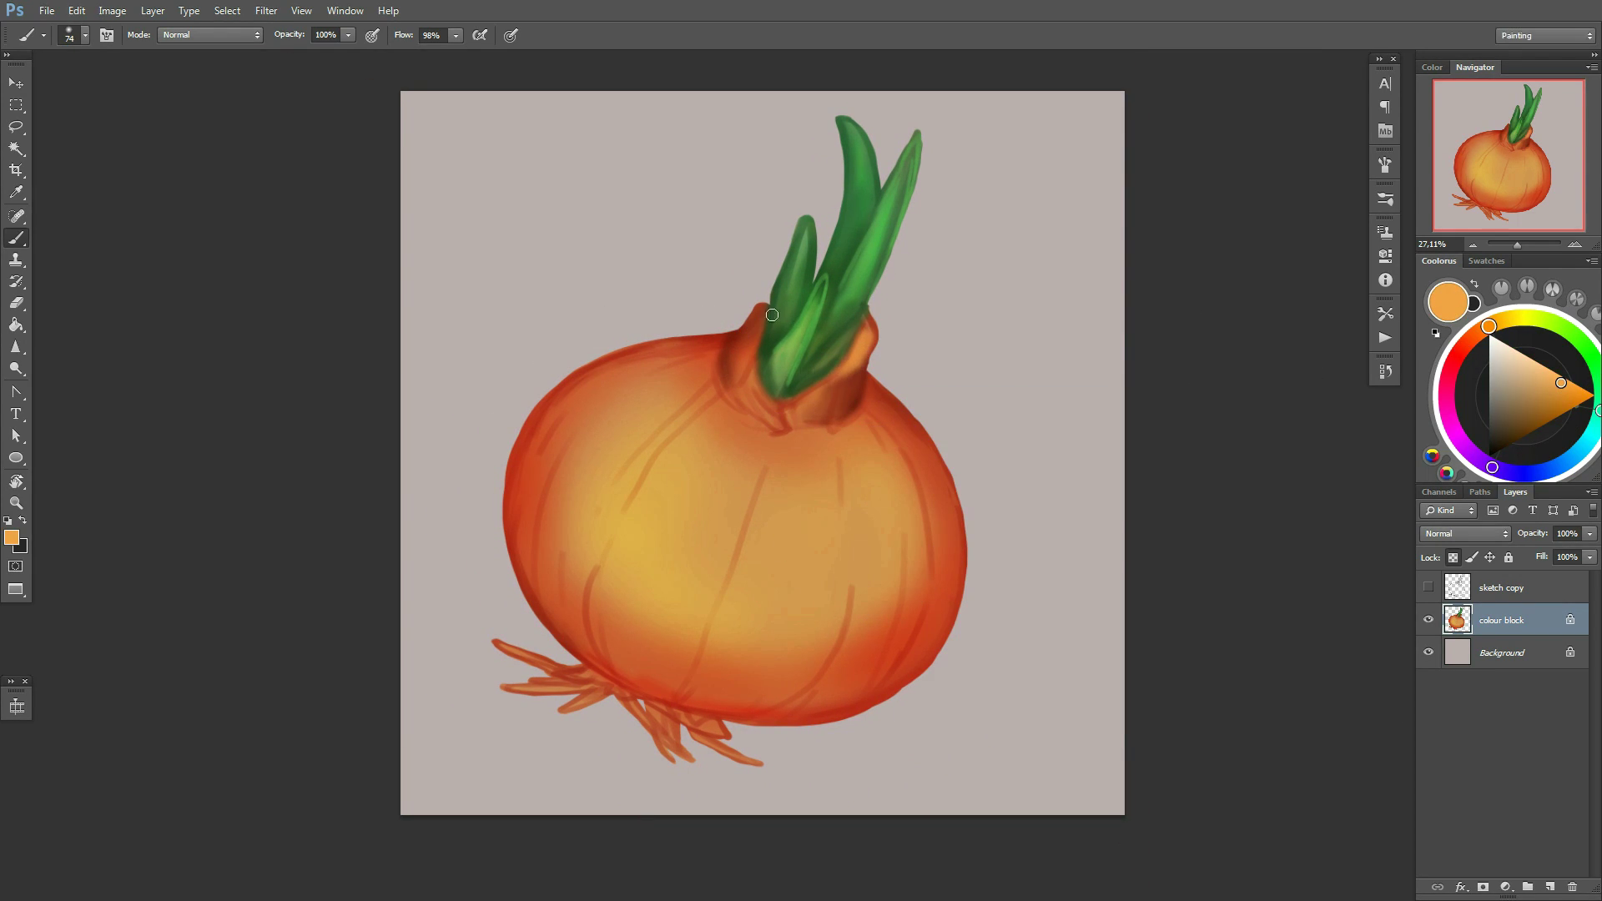
pyautogui.moveTo(772, 314); pyautogui.dragTo(764, 334)
pyautogui.rightClick(831, 383)
pyautogui.moveTo(810, 409); pyautogui.dragTo(882, 377)
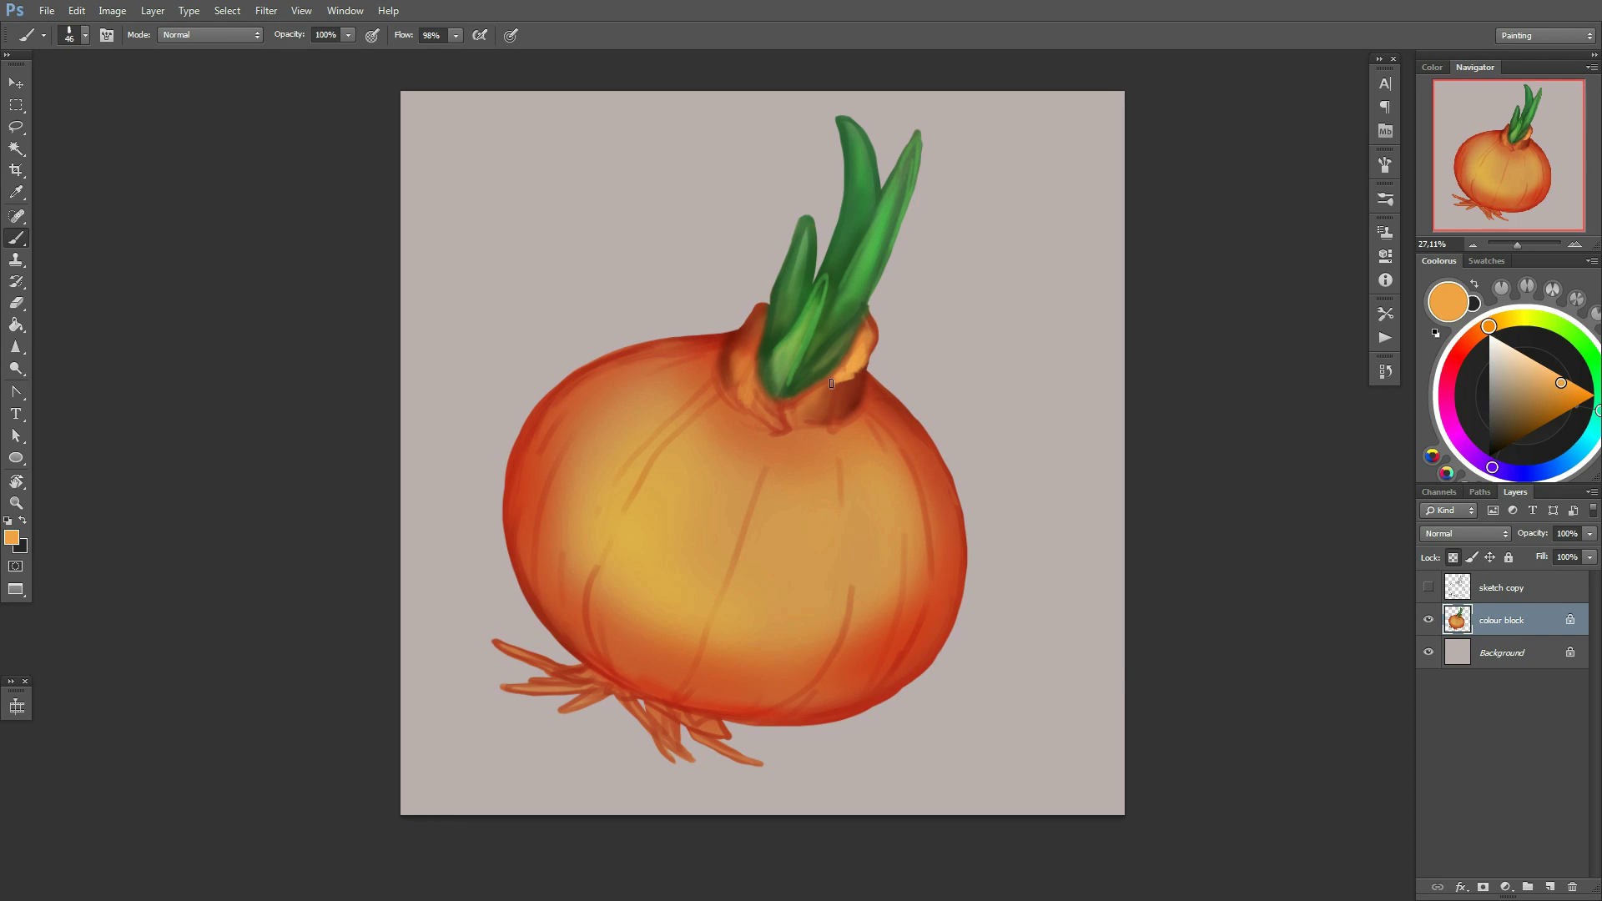
# Cycle through dark red, red-orange and dark green tones, setting the brush to 75 px
pyautogui.keyDown('alt'); pyautogui.click(742, 350); pyautogui.keyUp('alt')
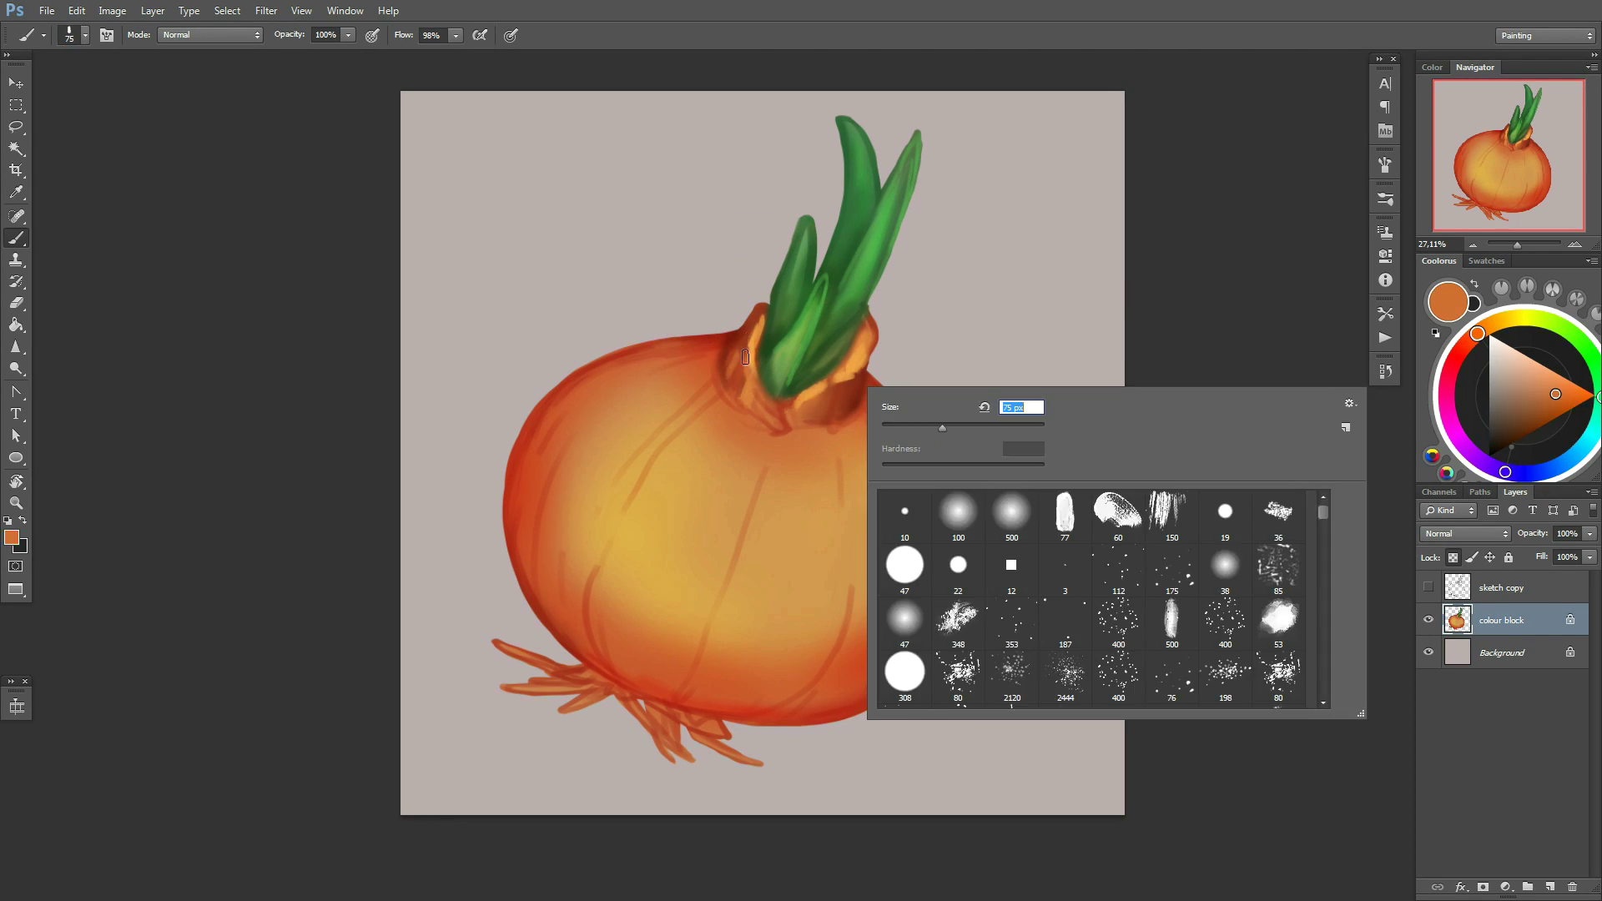
pyautogui.rightClick(868, 386)
pyautogui.keyDown('alt'); pyautogui.click(726, 349); pyautogui.keyUp('alt')
pyautogui.keyDown('alt'); pyautogui.click(900, 403); pyautogui.keyUp('alt')
pyautogui.keyDown('alt'); pyautogui.click(793, 375); pyautogui.keyUp('alt')
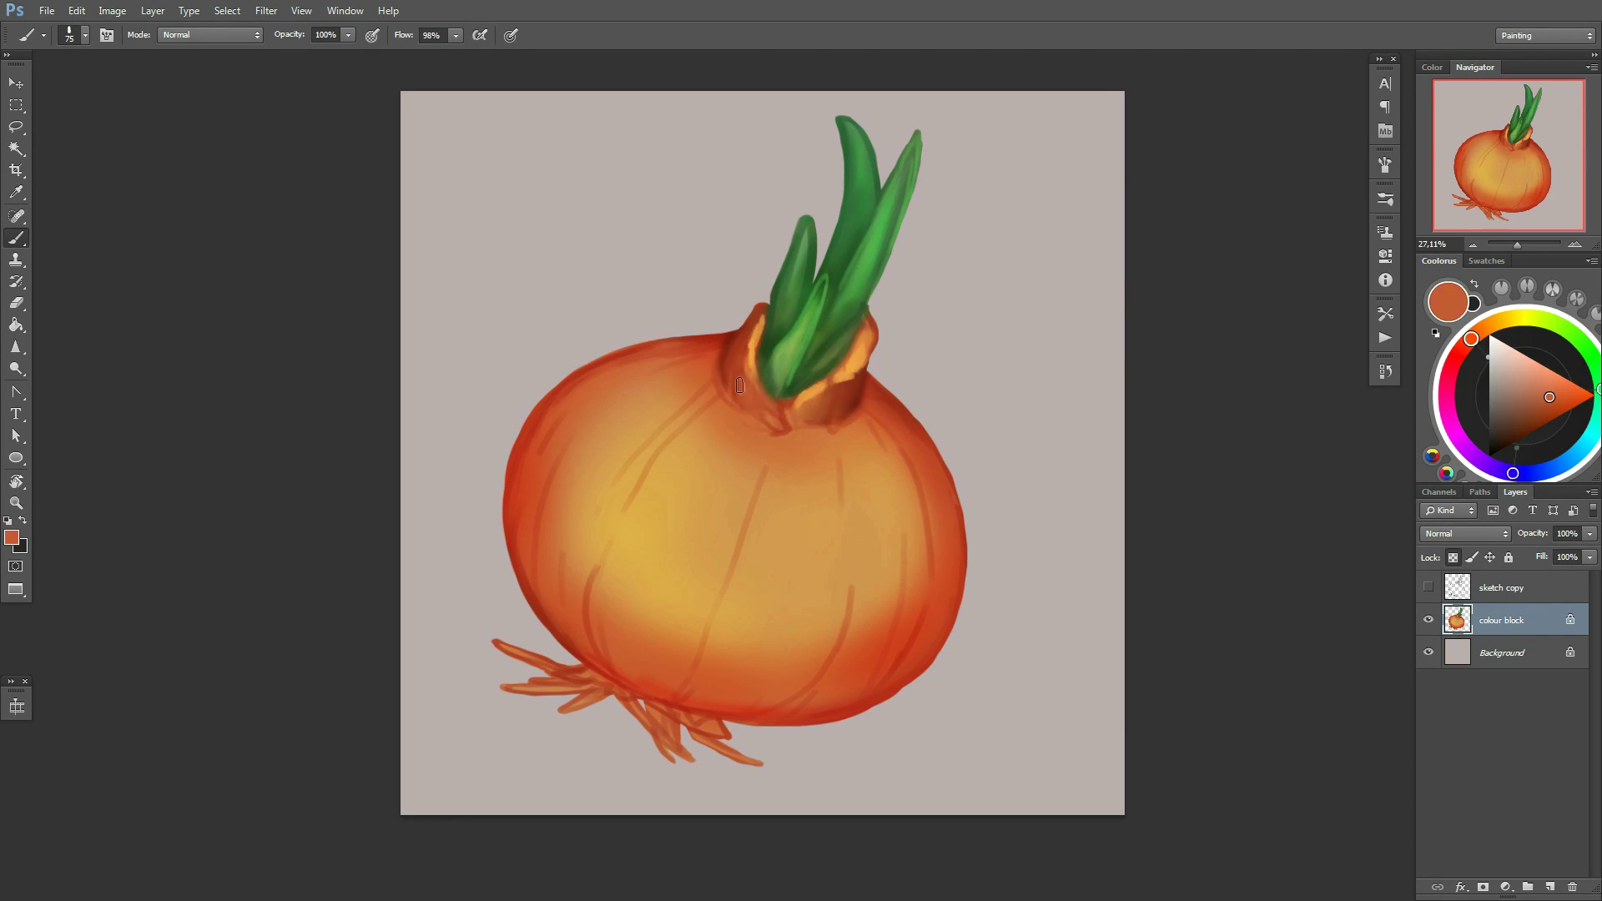
pyautogui.rightClick(884, 398)
pyautogui.press('Return')
pyautogui.rightClick(828, 292)
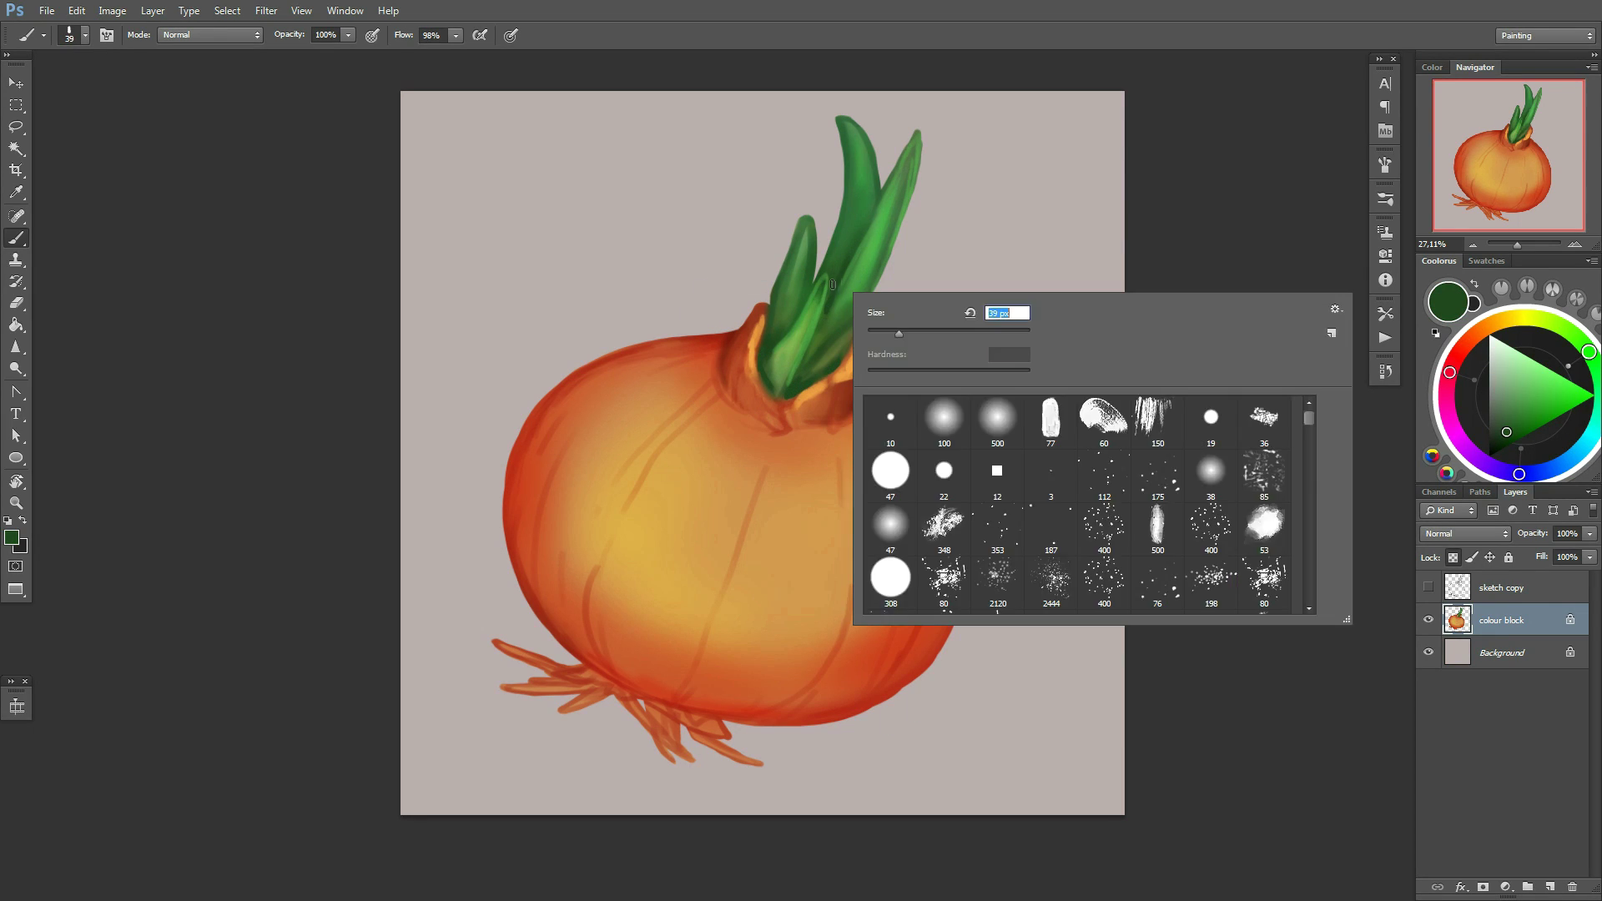
pyautogui.press('Return')
pyautogui.rightClick(721, 521)
# Pick dark red and golden orange, add a new highlights layer, and clear it with Delete
pyautogui.keyDown('alt'); pyautogui.click(796, 691); pyautogui.keyUp('alt')
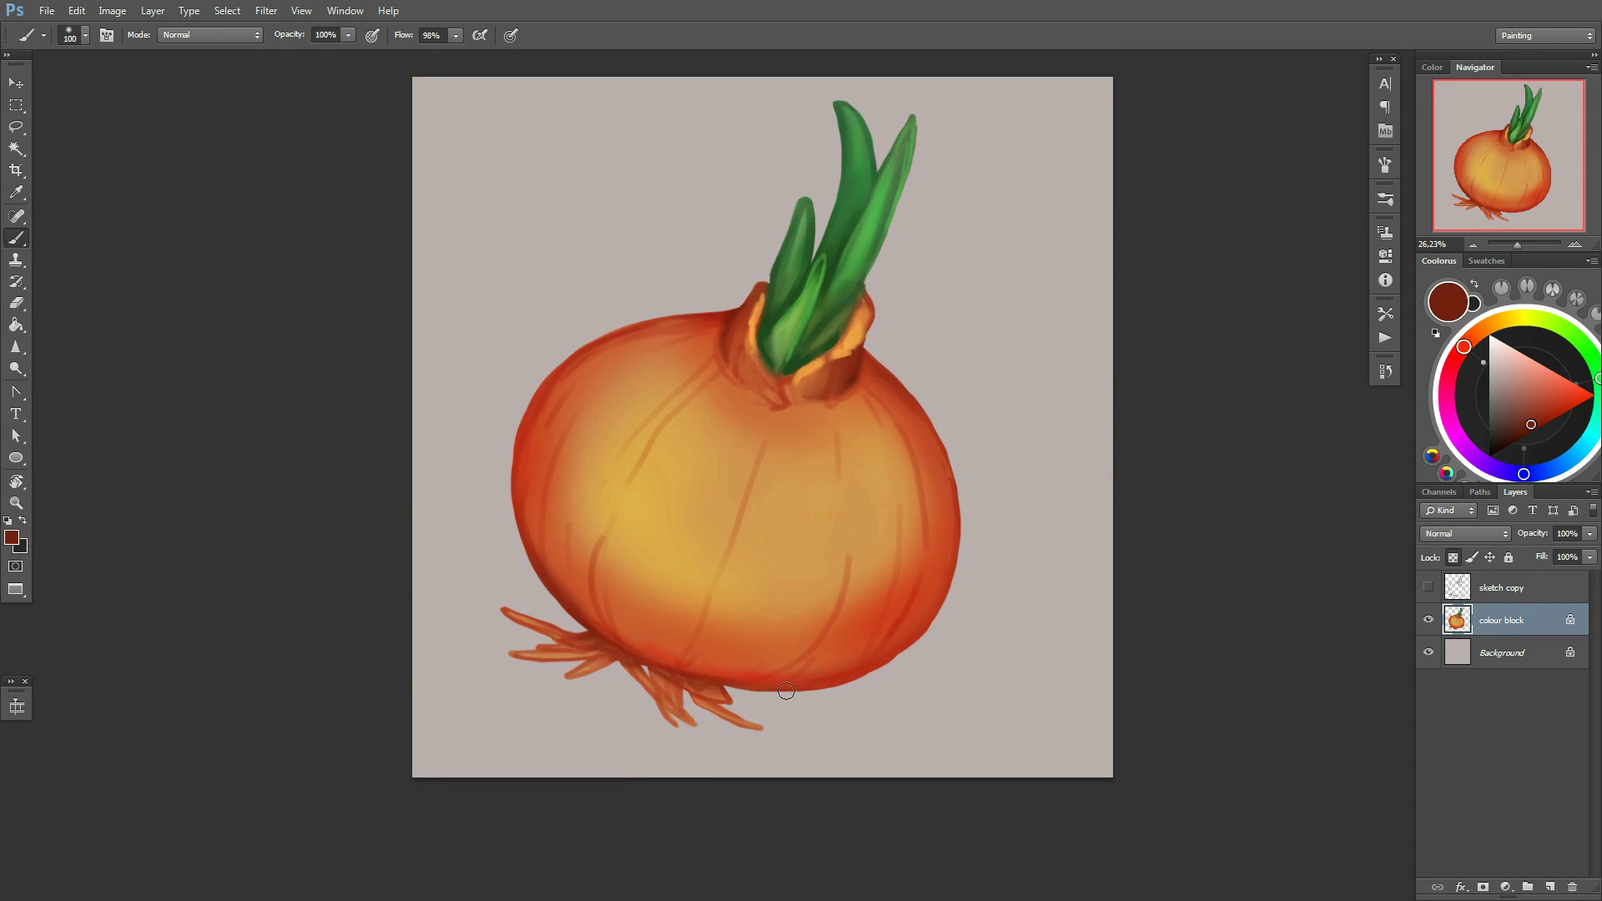
pyautogui.rightClick(922, 636)
pyautogui.press('Return')
pyautogui.keyDown('alt'); pyautogui.click(622, 484); pyautogui.keyUp('alt')
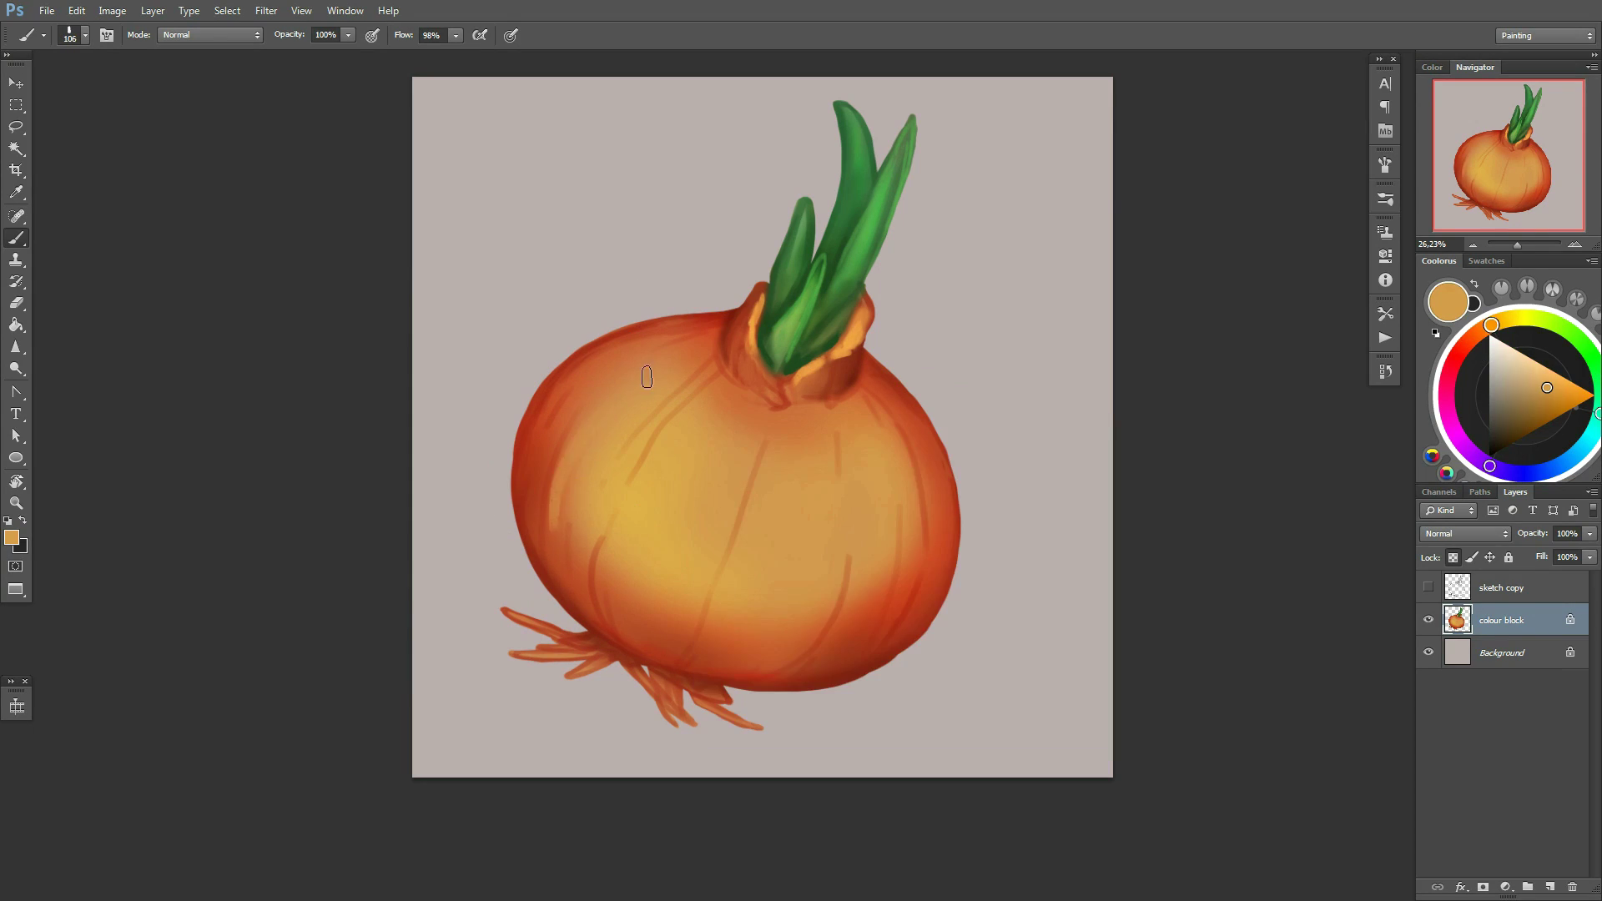
pyautogui.rightClick(647, 377)
pyautogui.press('Return')
pyautogui.hotkey('ctrl', 'shift', 'alt', 'n')
pyautogui.rightClick(651, 626)
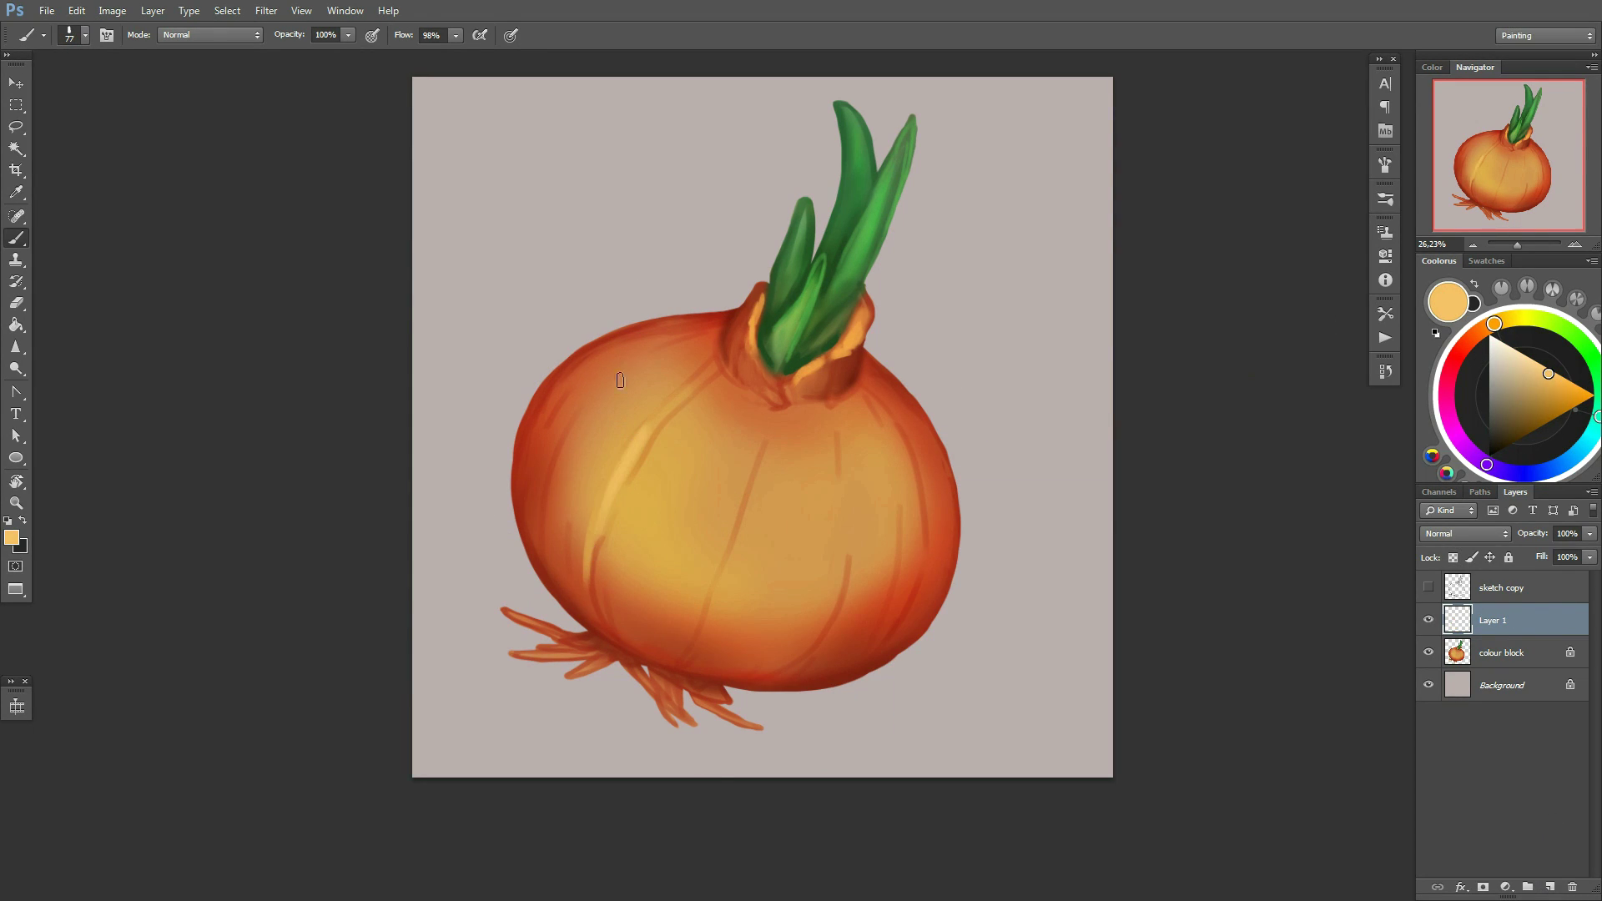
pyautogui.press('Delete')
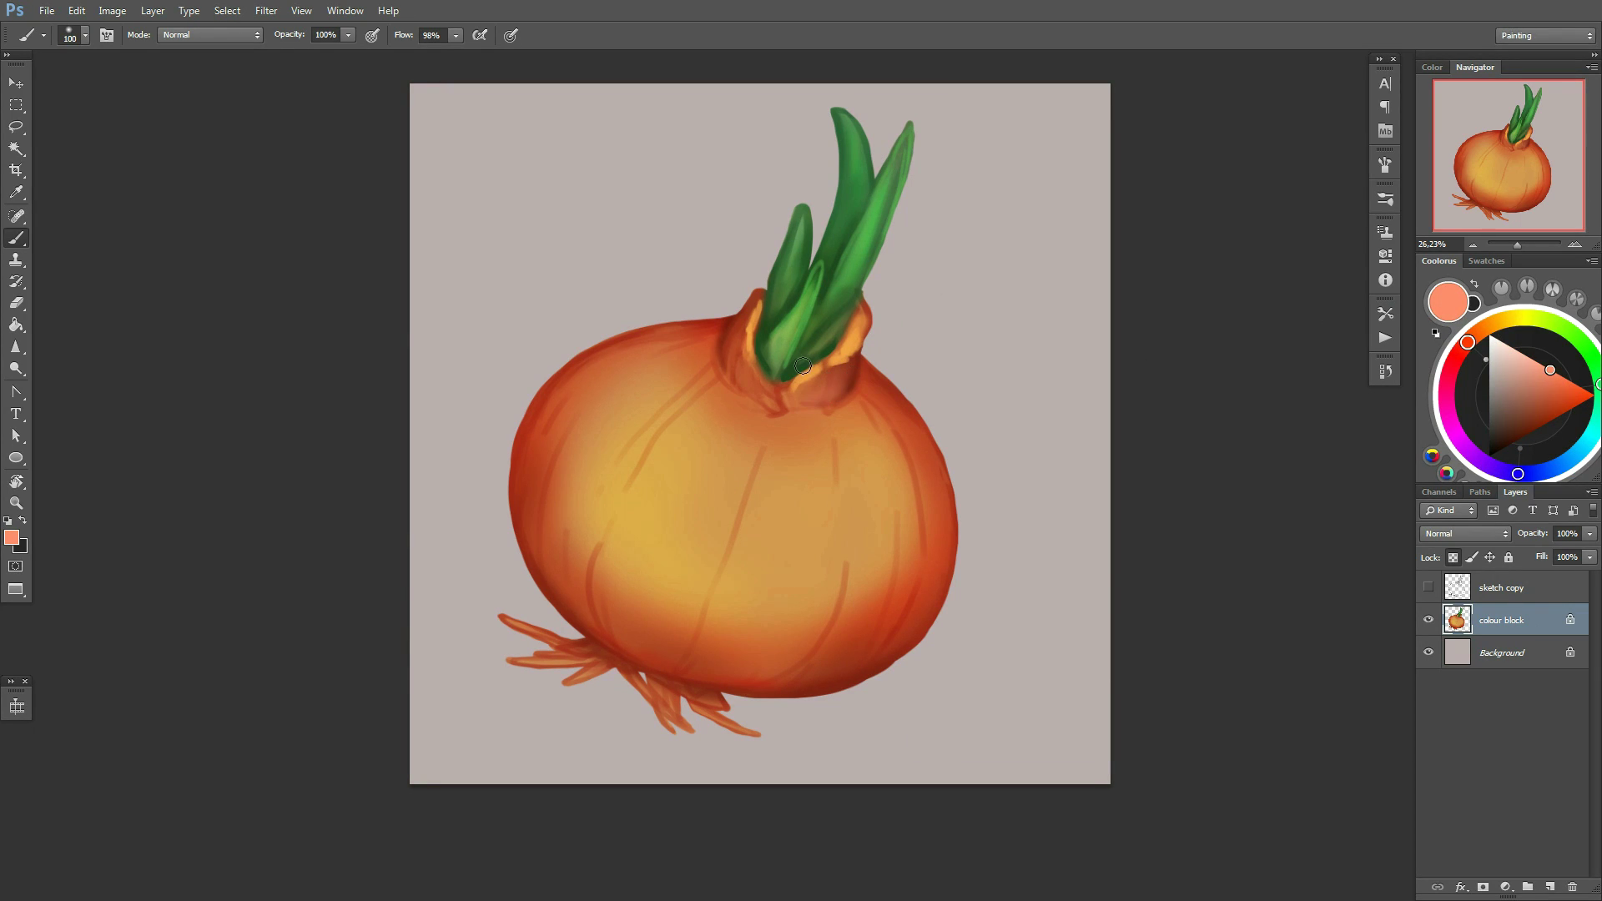
# Sample reds and oranges from the onion, then paint a light peach highlight on the neck
pyautogui.keyDown('alt'); pyautogui.click(729, 319); pyautogui.keyUp('alt')
pyautogui.keyDown('alt'); pyautogui.click(868, 384); pyautogui.keyUp('alt')
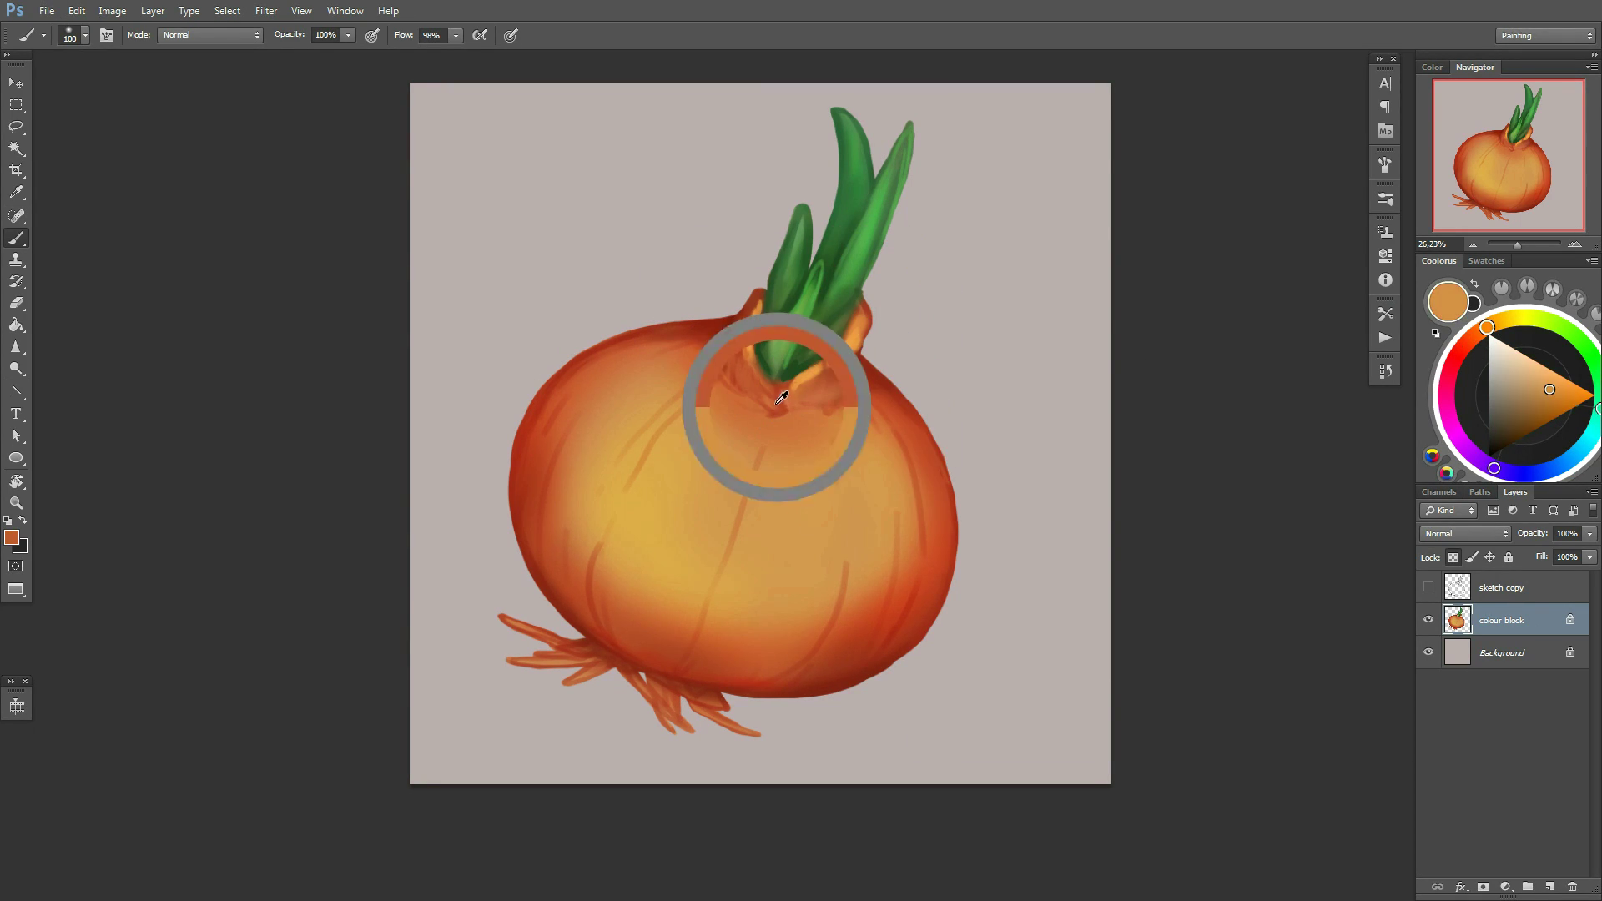
pyautogui.keyDown('alt'); pyautogui.click(773, 411); pyautogui.keyUp('alt')
pyautogui.keyDown('alt'); pyautogui.click(814, 404); pyautogui.keyUp('alt')
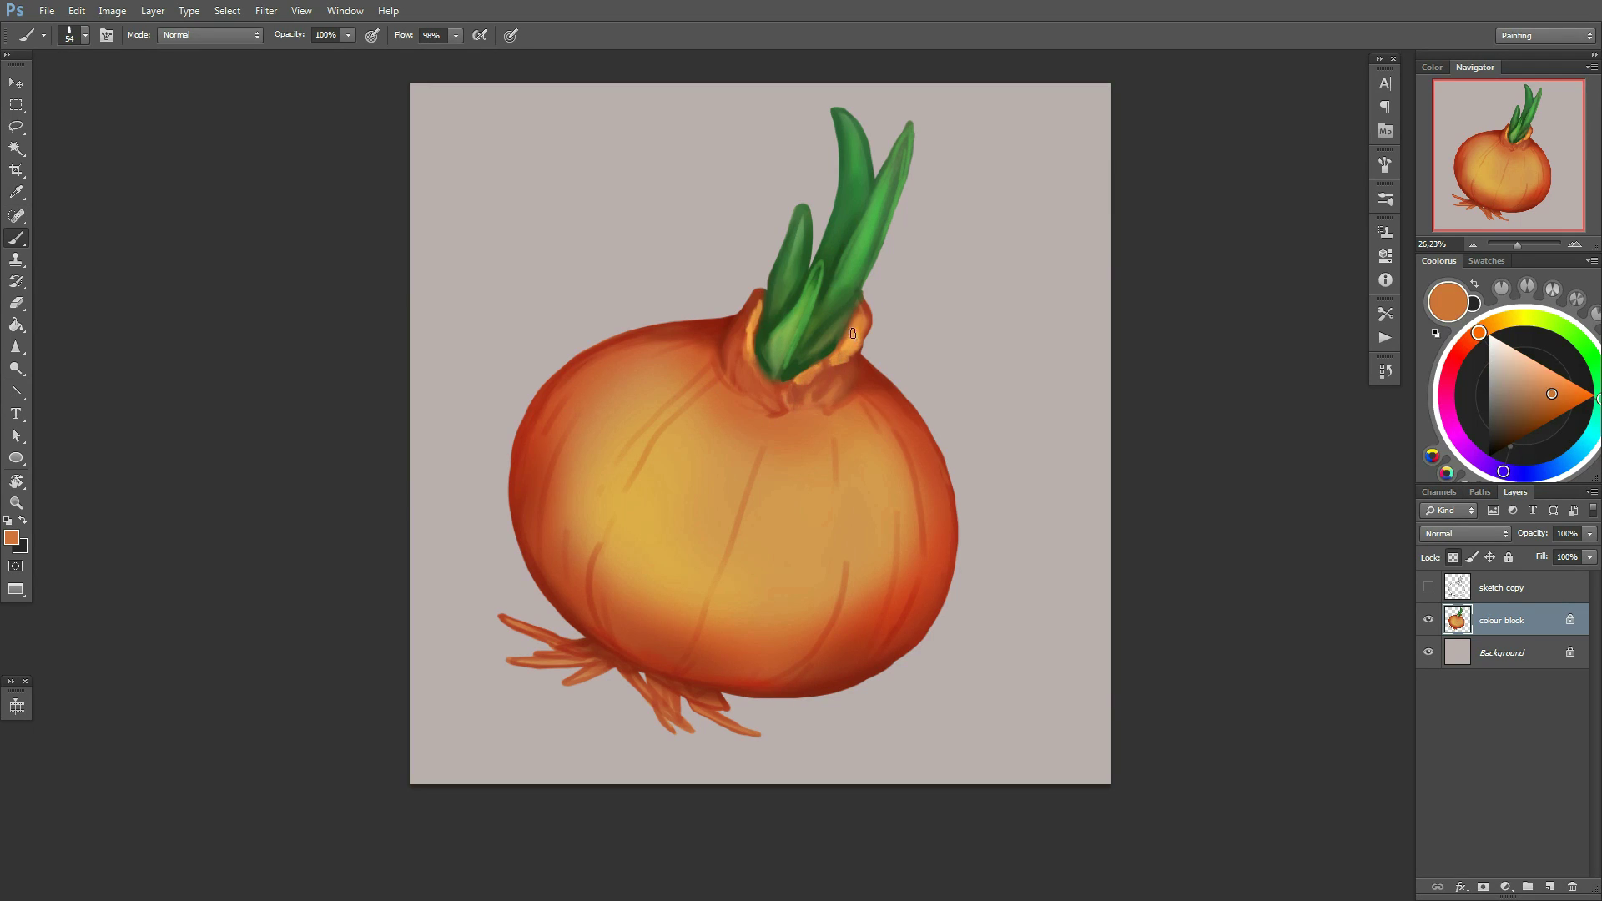
pyautogui.rightClick(909, 383)
pyautogui.moveTo(834, 444)
pyautogui.mouseDown()
pyautogui.moveTo(718, 444)
pyautogui.moveTo(834, 445)
pyautogui.mouseUp()
# Paint dark red shading at the onion's neck with a smaller brush
pyautogui.rightClick(893, 380)
pyautogui.keyDown('alt'); pyautogui.click(851, 359); pyautogui.keyUp('alt')
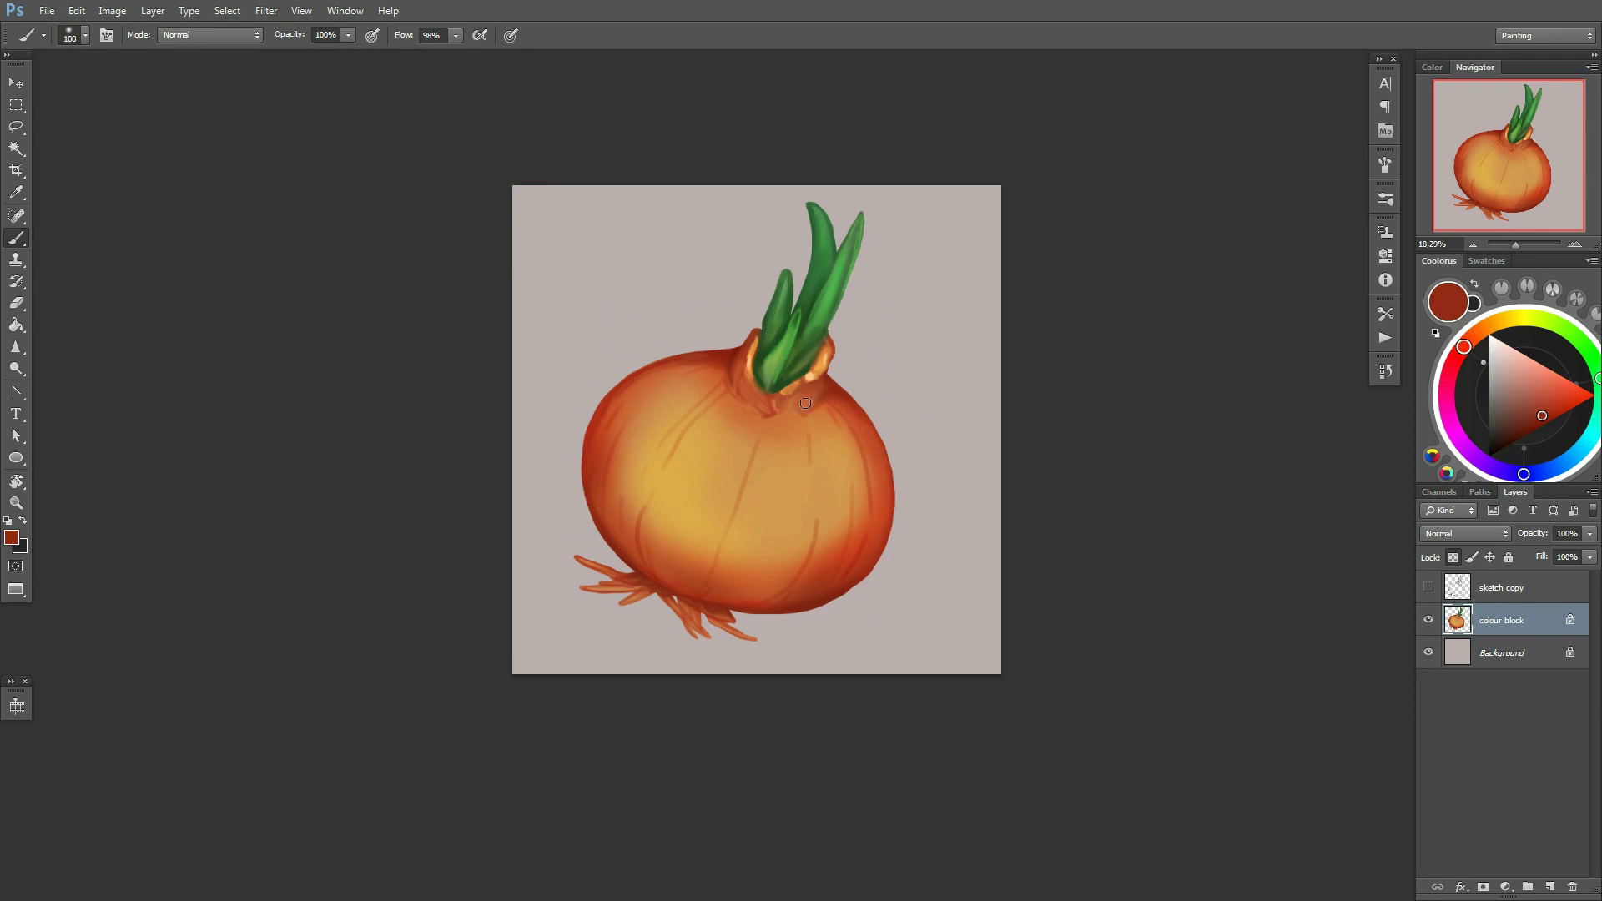
pyautogui.rightClick(845, 382)
pyautogui.moveTo(802, 384); pyautogui.dragTo(857, 324)
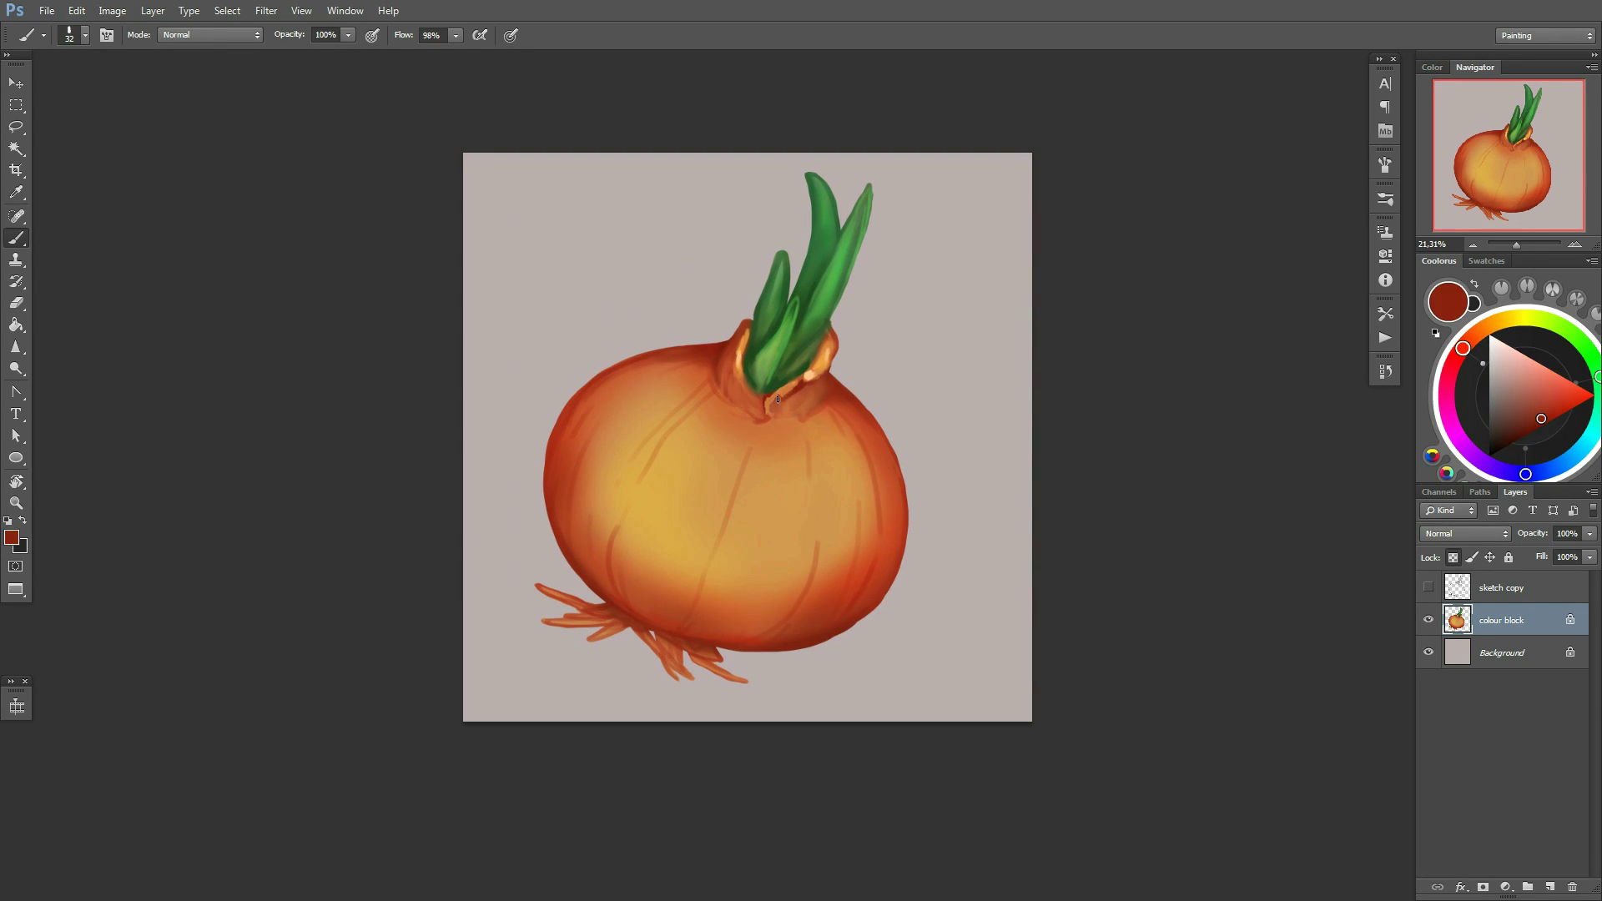
# Resize the brush to 33 and add dark red detail around the neck
pyautogui.rightClick(836, 383)
pyautogui.keyDown('alt'); pyautogui.click(811, 419); pyautogui.keyUp('alt')
pyautogui.rightClick(811, 418)
pyautogui.rightClick(797, 404)
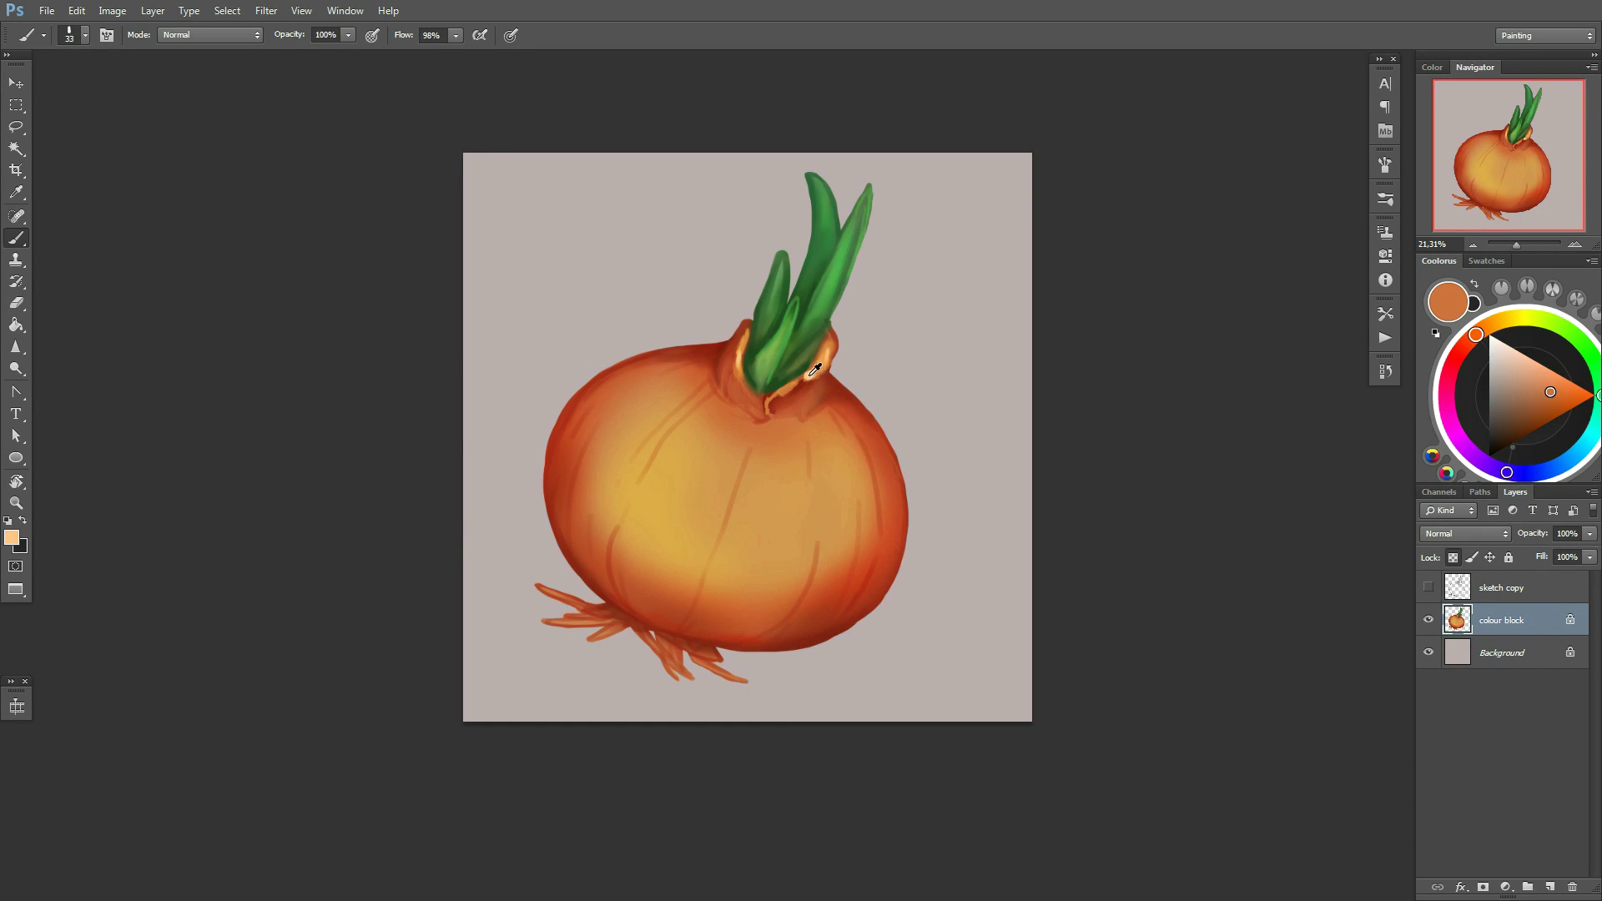
pyautogui.keyDown('alt'); pyautogui.click(810, 372); pyautogui.keyUp('alt')
pyautogui.keyDown('alt'); pyautogui.click(773, 392); pyautogui.keyUp('alt')
pyautogui.moveTo(793, 367); pyautogui.dragTo(843, 367)
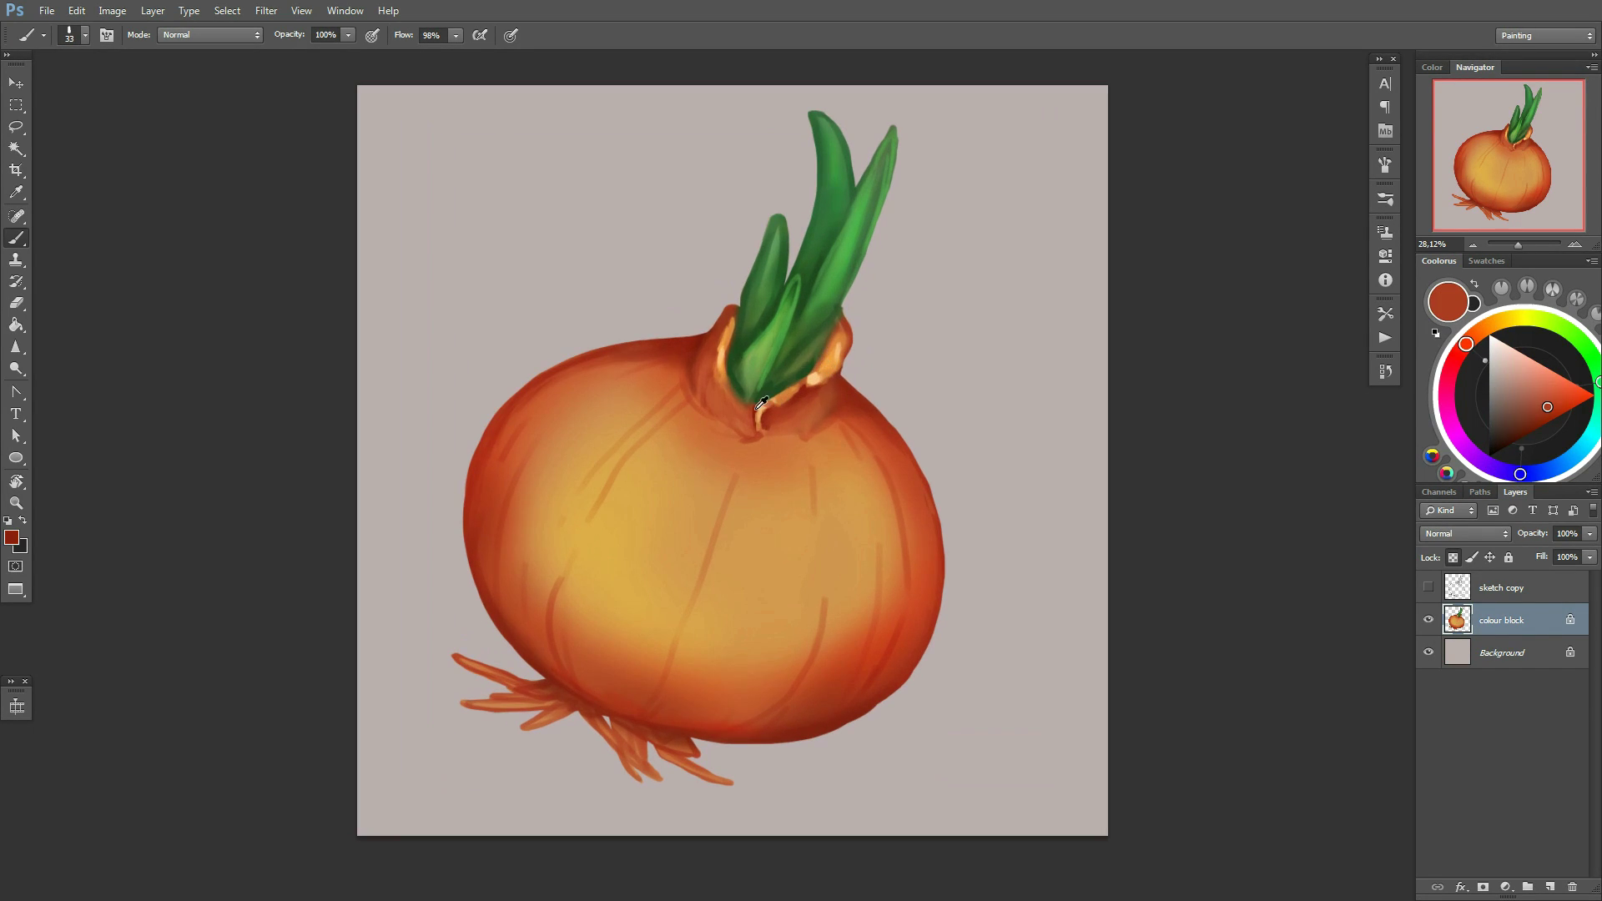
# Pick sprout and leaf greens and set the brush size to 47
pyautogui.keyDown('alt'); pyautogui.click(743, 354); pyautogui.keyUp('alt')
pyautogui.rightClick(757, 368)
pyautogui.press('Return')
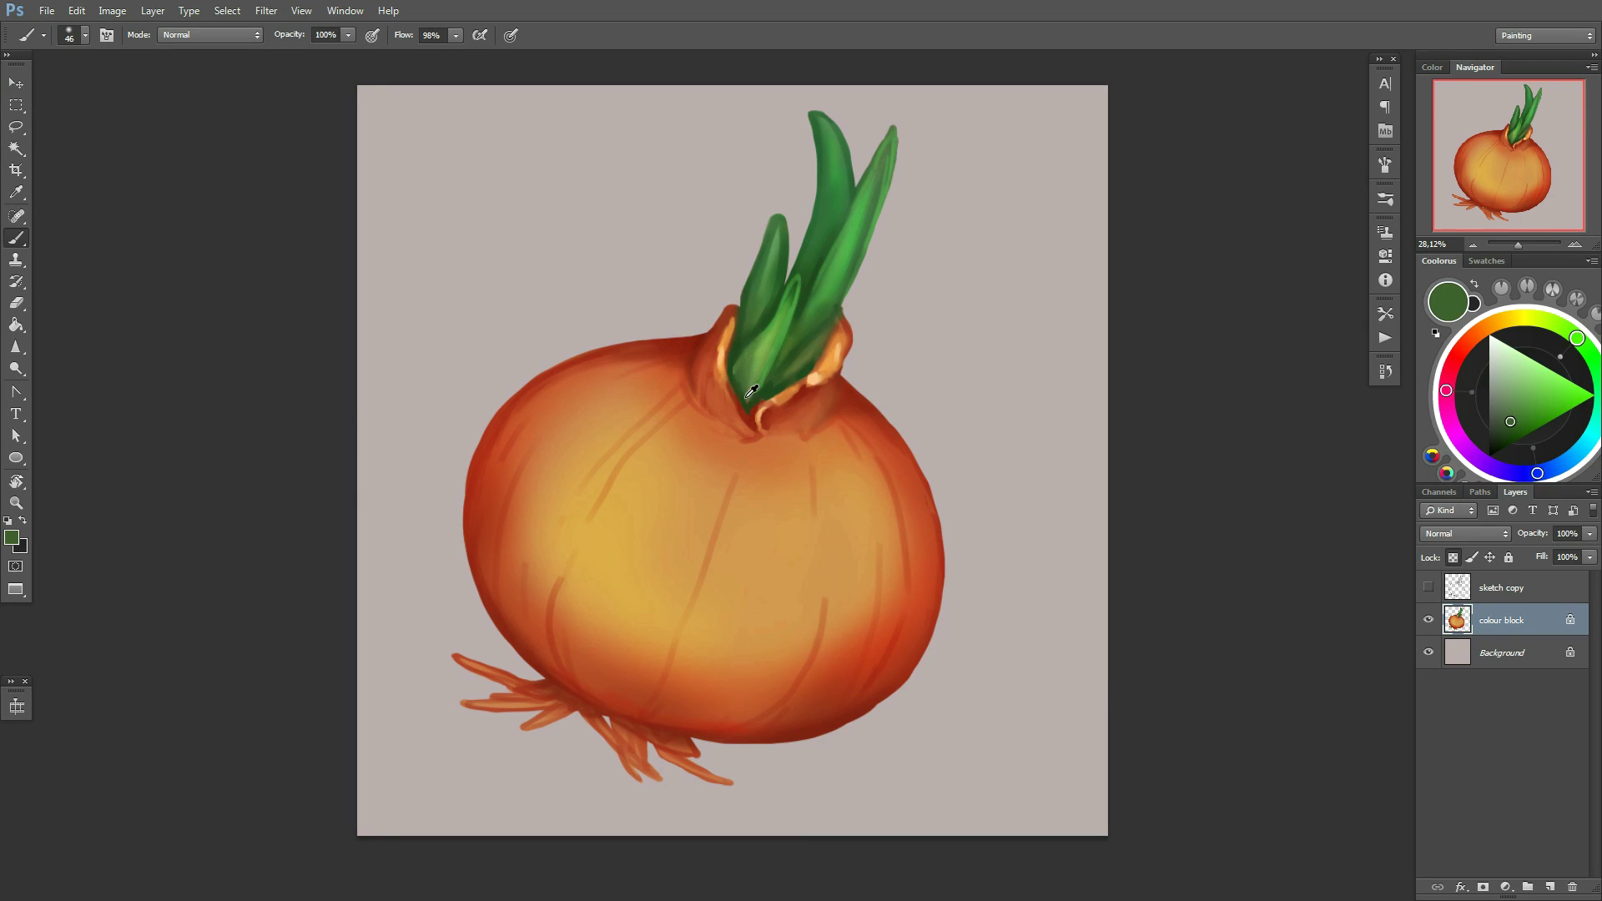
pyautogui.keyDown('alt'); pyautogui.click(831, 296); pyautogui.keyUp('alt')
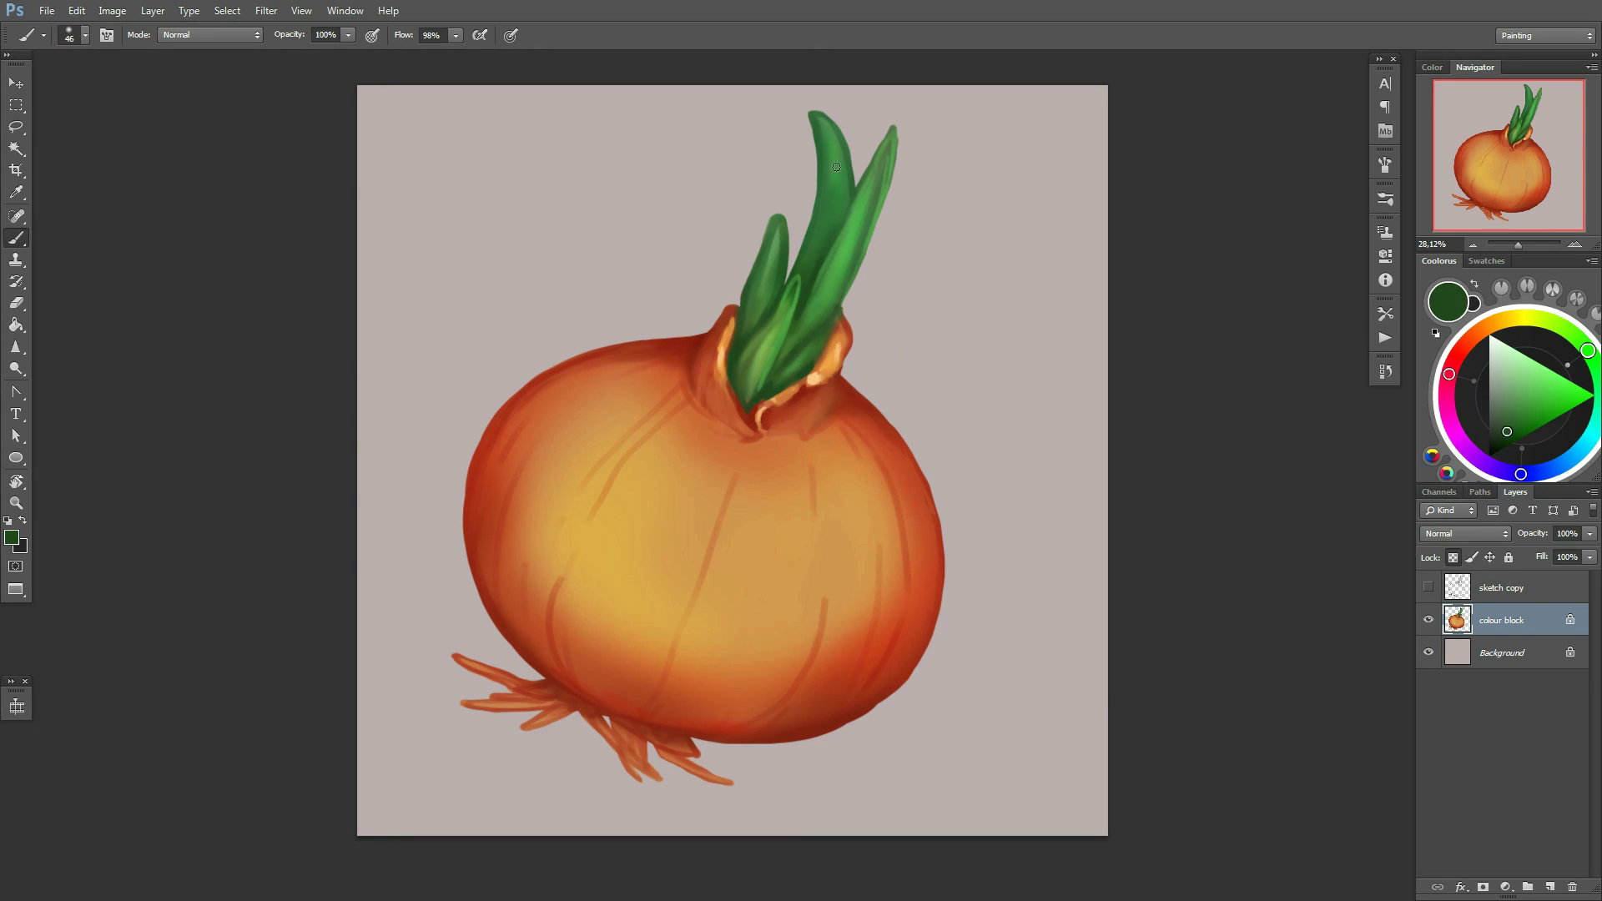
pyautogui.rightClick(811, 272)
pyautogui.press('Return')
pyautogui.press('Return')
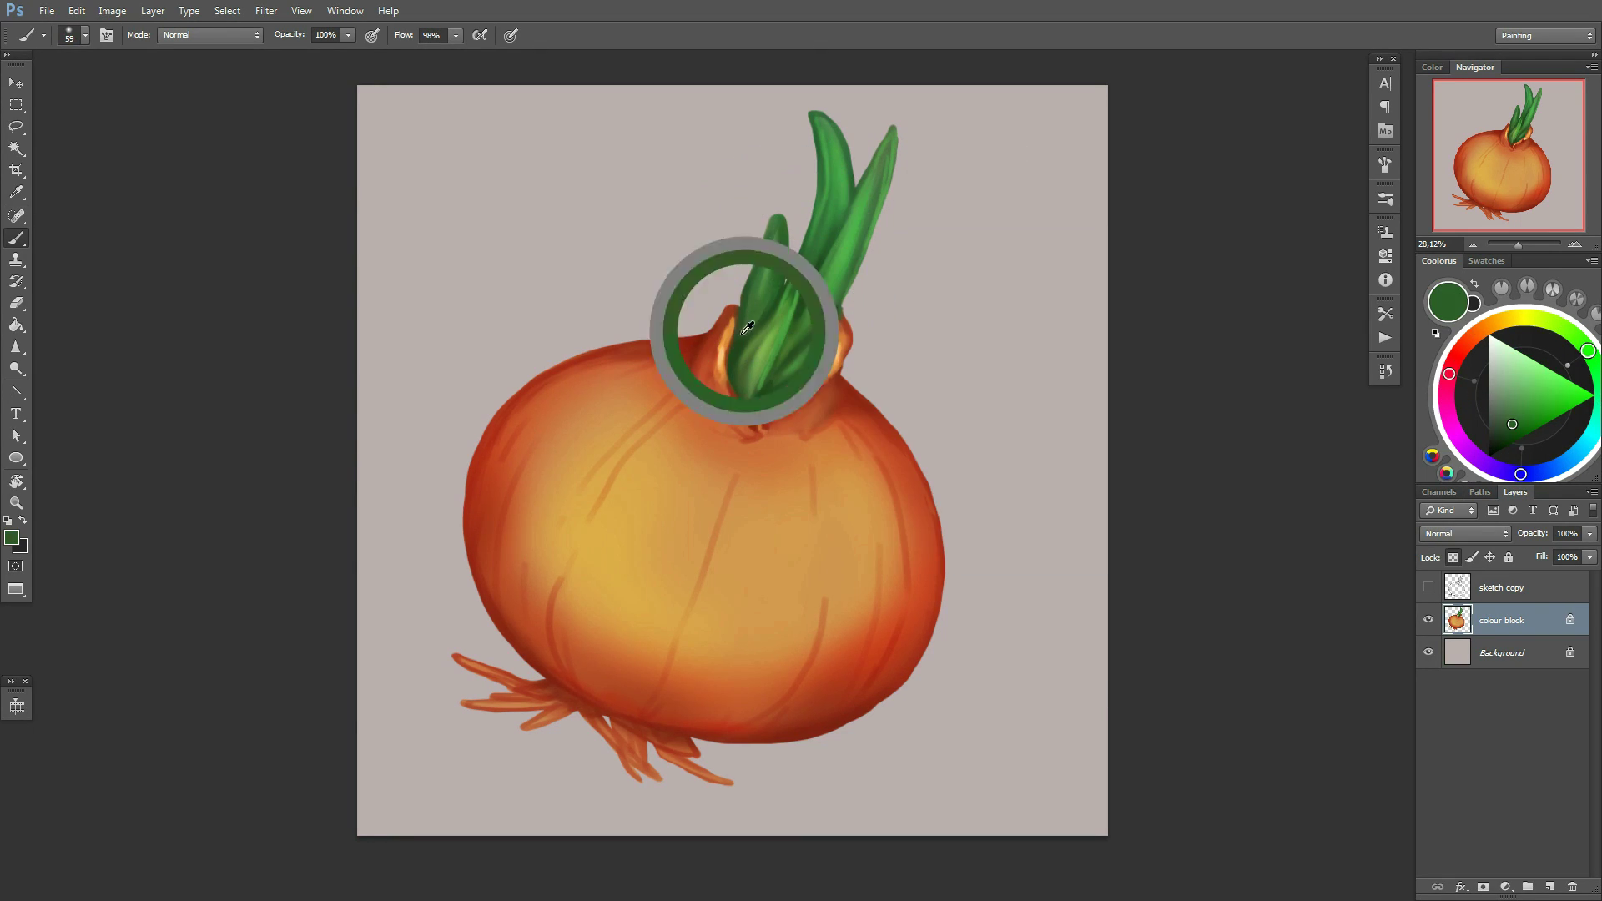
pyautogui.rightClick(782, 227)
pyautogui.write('47')
pyautogui.press('Return')
pyautogui.keyDown('alt'); pyautogui.scroll(-3, 781, 334); pyautogui.keyUp('alt')
pyautogui.keyDown('alt'); pyautogui.scroll(2, 785, 351); pyautogui.keyUp('alt')
# Sample orange, light peach and dark red from the sprout base, then flip the canvas
pyautogui.keyDown('alt'); pyautogui.click(789, 366); pyautogui.keyUp('alt')
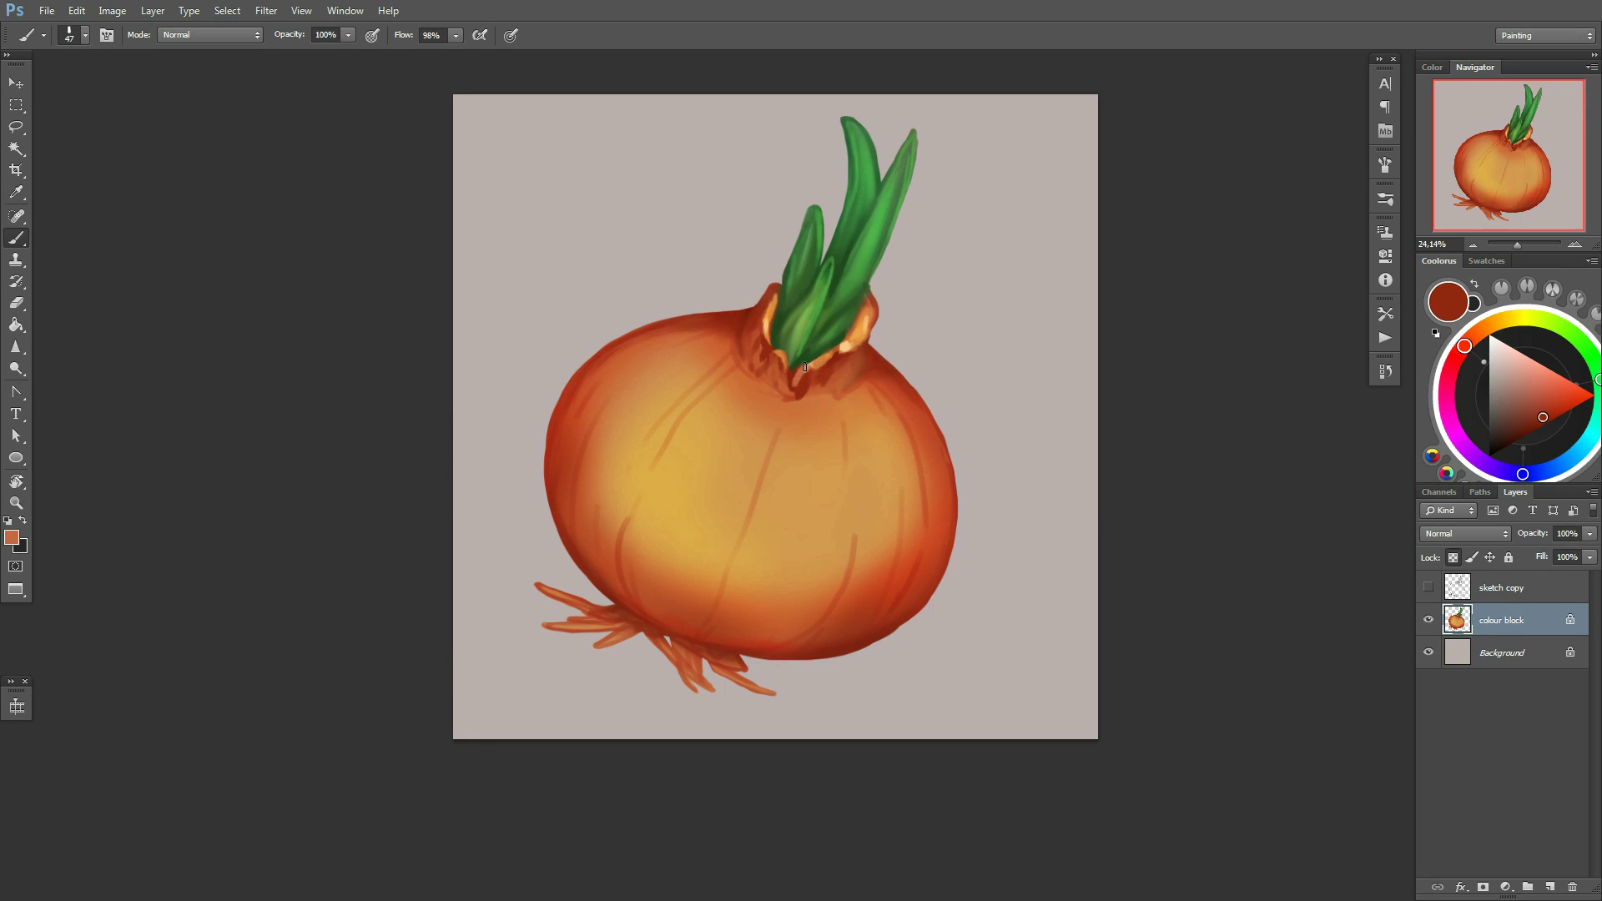
pyautogui.keyDown('alt'); pyautogui.click(803, 369); pyautogui.keyUp('alt')
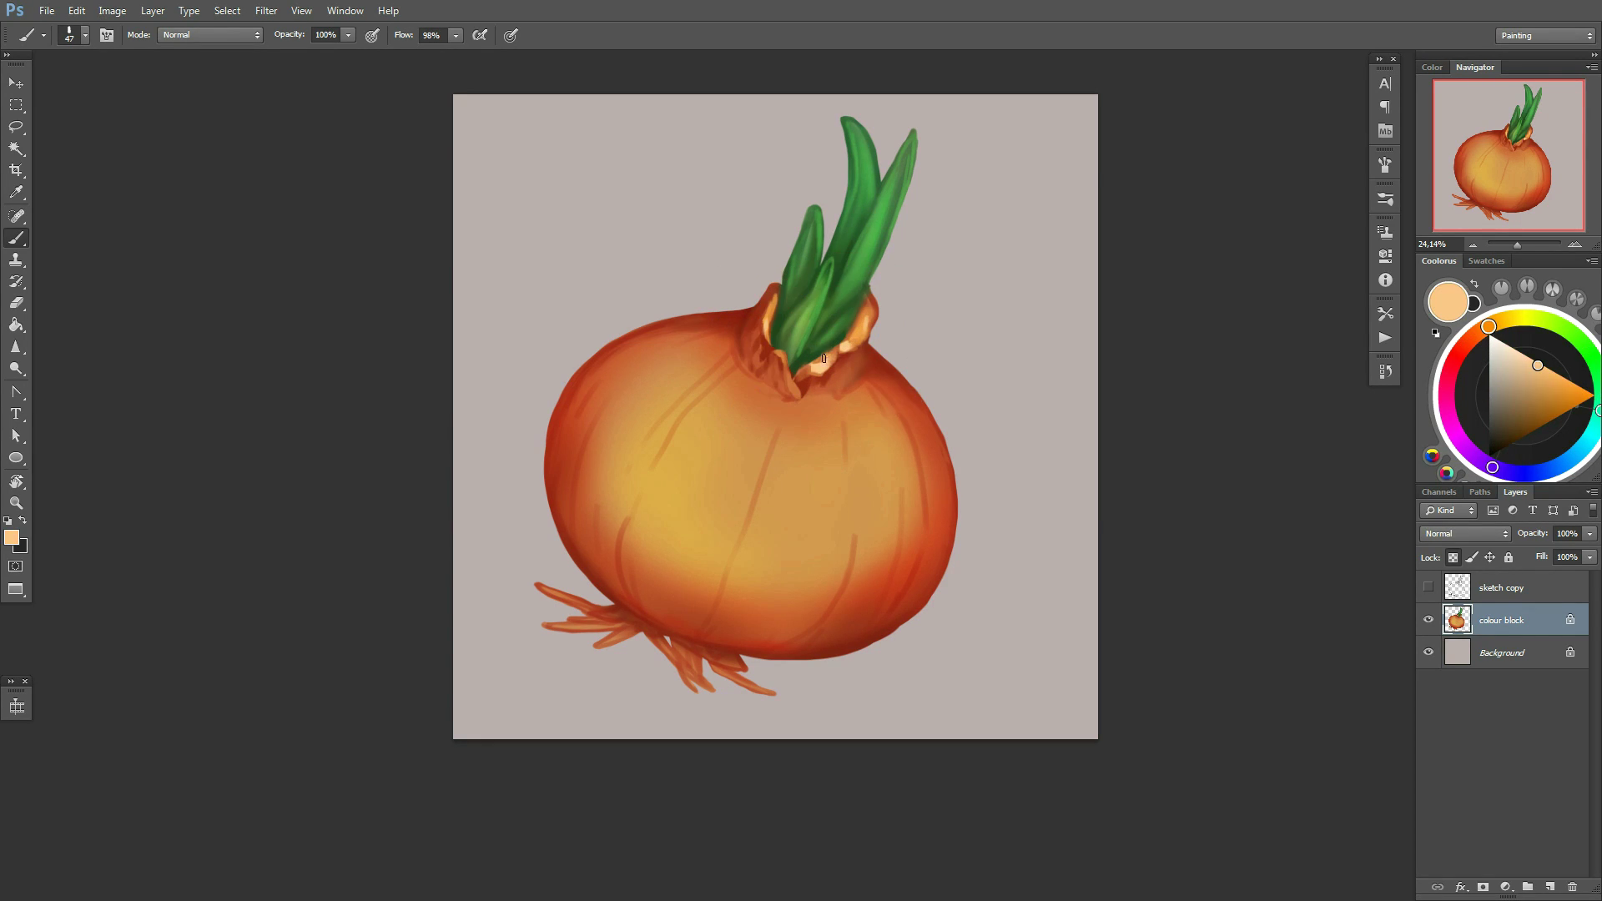
pyautogui.keyDown('alt'); pyautogui.click(822, 371); pyautogui.keyUp('alt')
pyautogui.press('h')
pyautogui.press('h')
# Switch to the textured bristle brush preset
pyautogui.rightClick(925, 297)
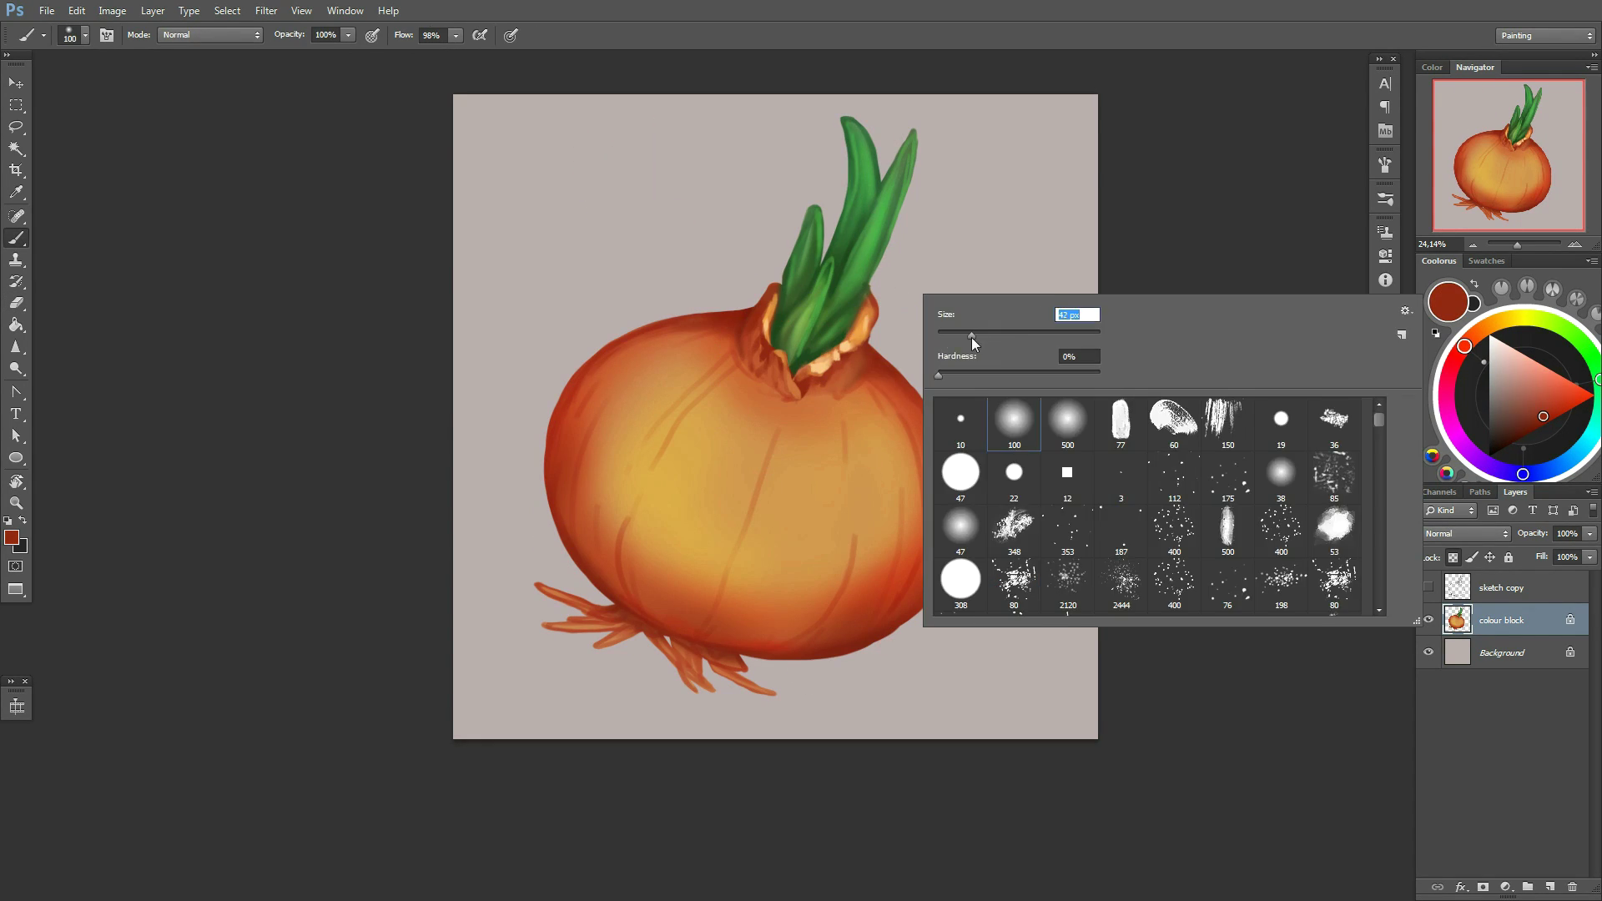
pyautogui.press('Escape')
pyautogui.rightClick(930, 323)
pyautogui.doubleClick(1126, 444)
pyautogui.rightClick(924, 339)
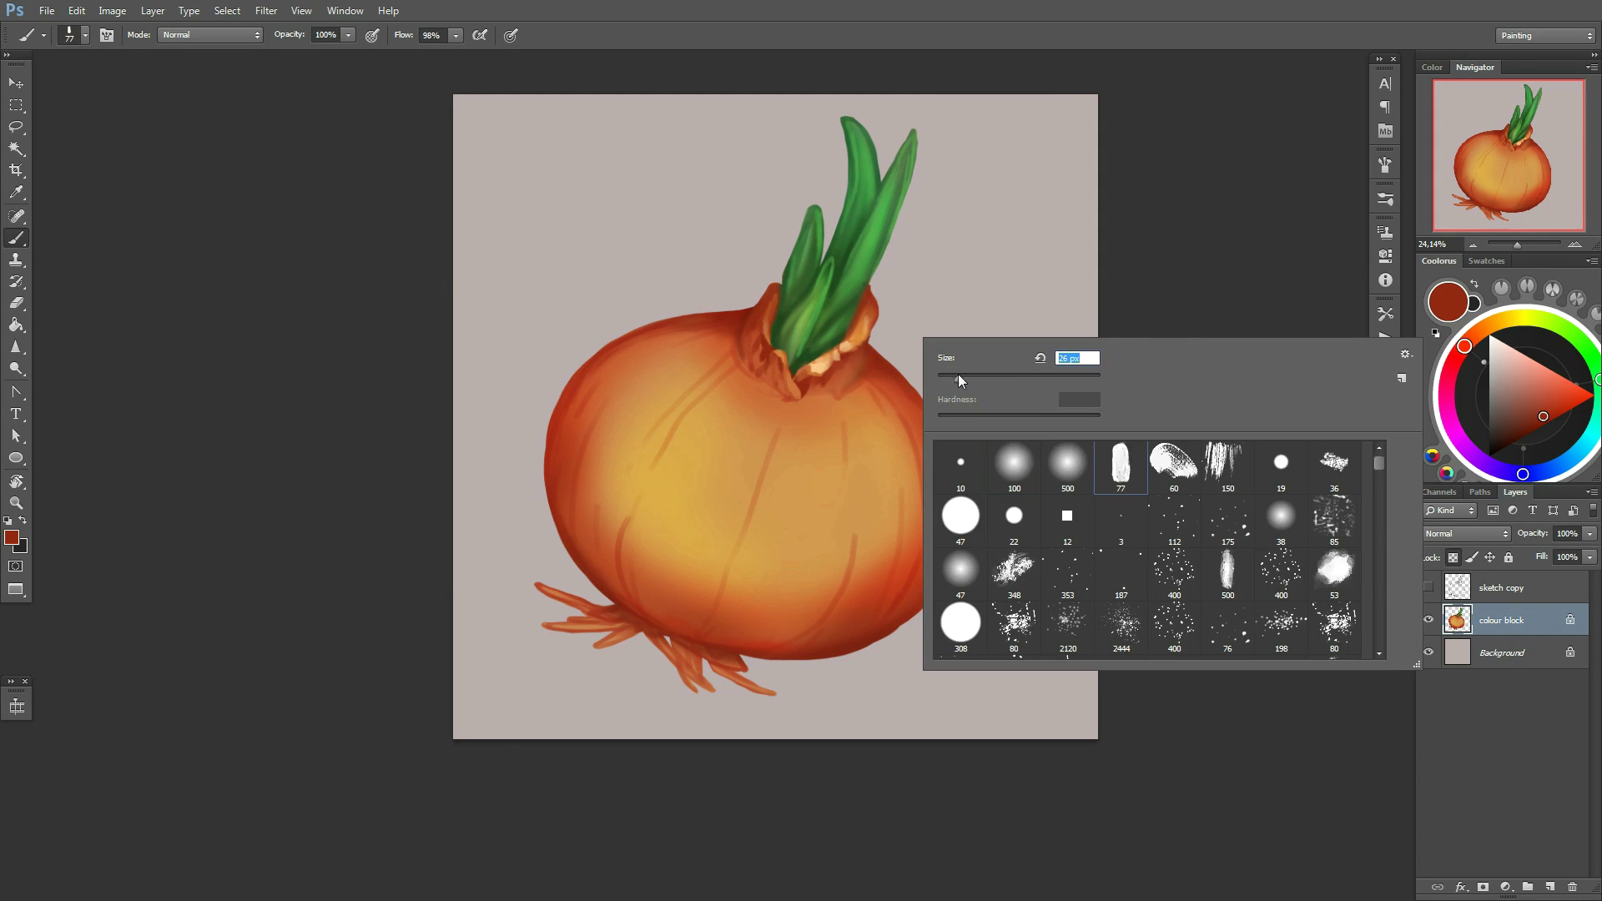
pyautogui.press('Escape')
# Sample a light peach and save the painting as a layered PSD in the dacha folder
pyautogui.keyDown('alt'); pyautogui.click(872, 316); pyautogui.keyUp('alt')
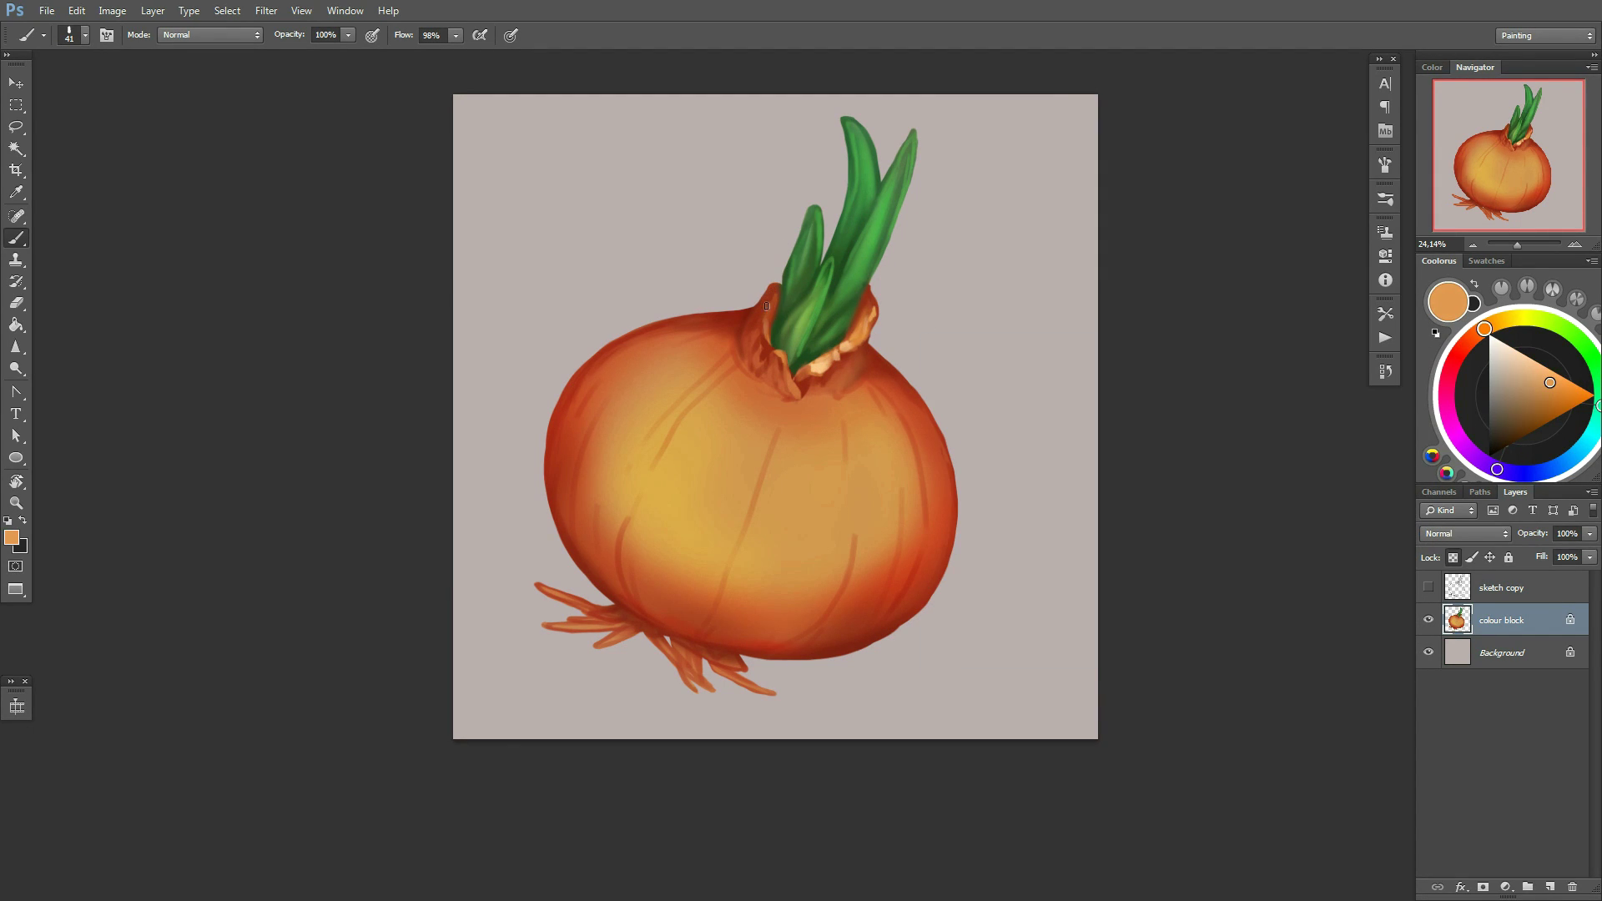
pyautogui.scroll(-1, 768, 309)
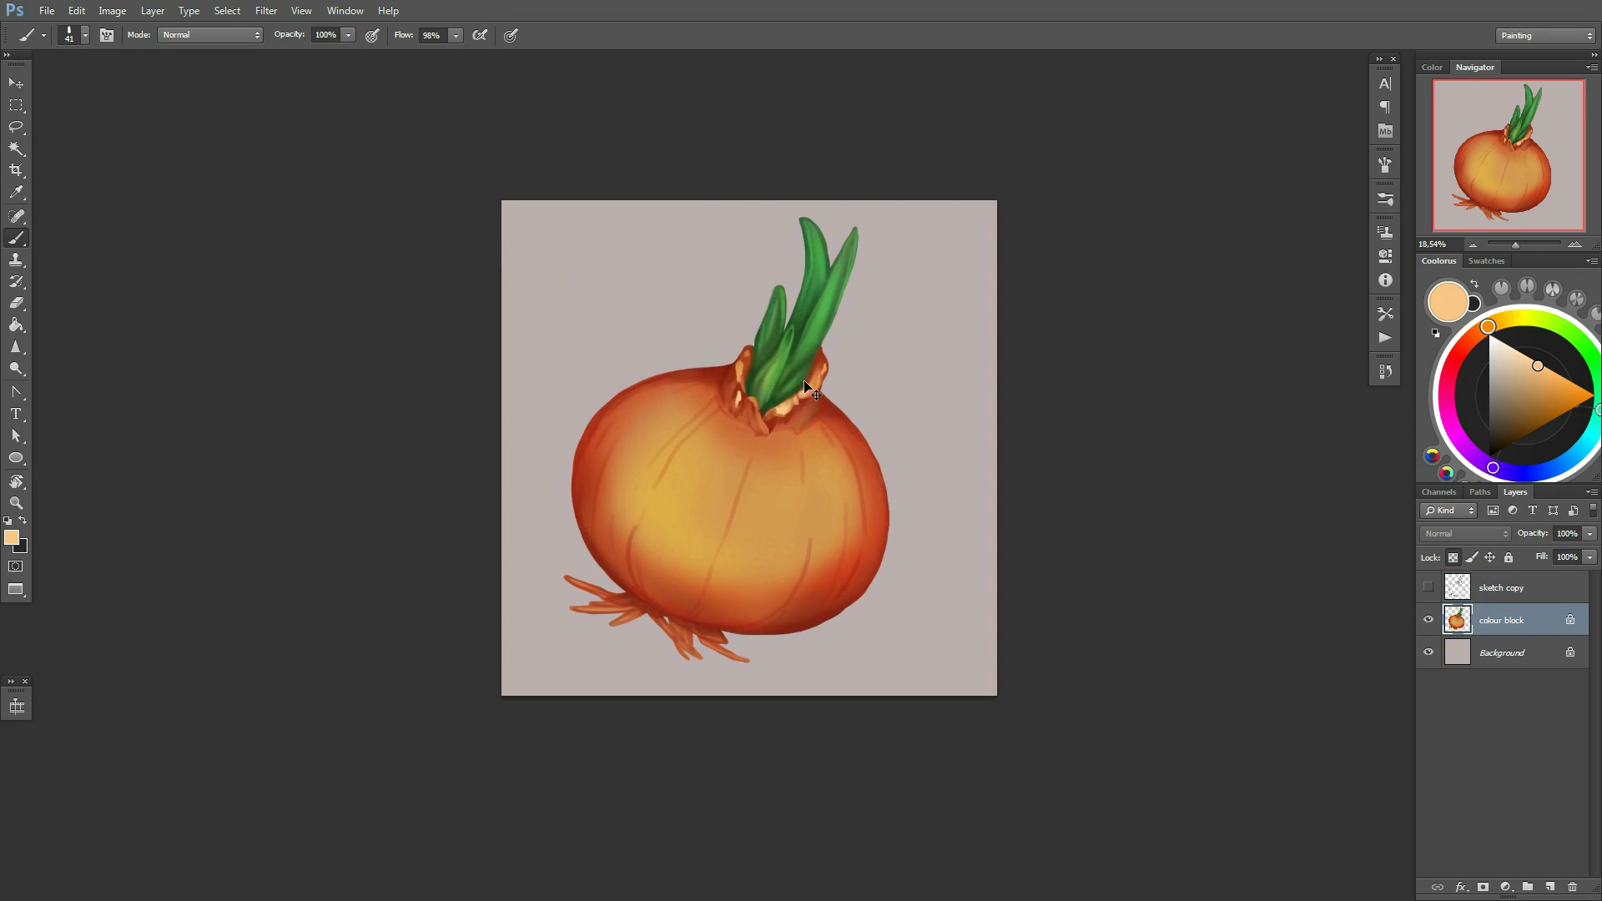
pyautogui.keyDown('alt'); pyautogui.click(747, 401); pyautogui.keyUp('alt')
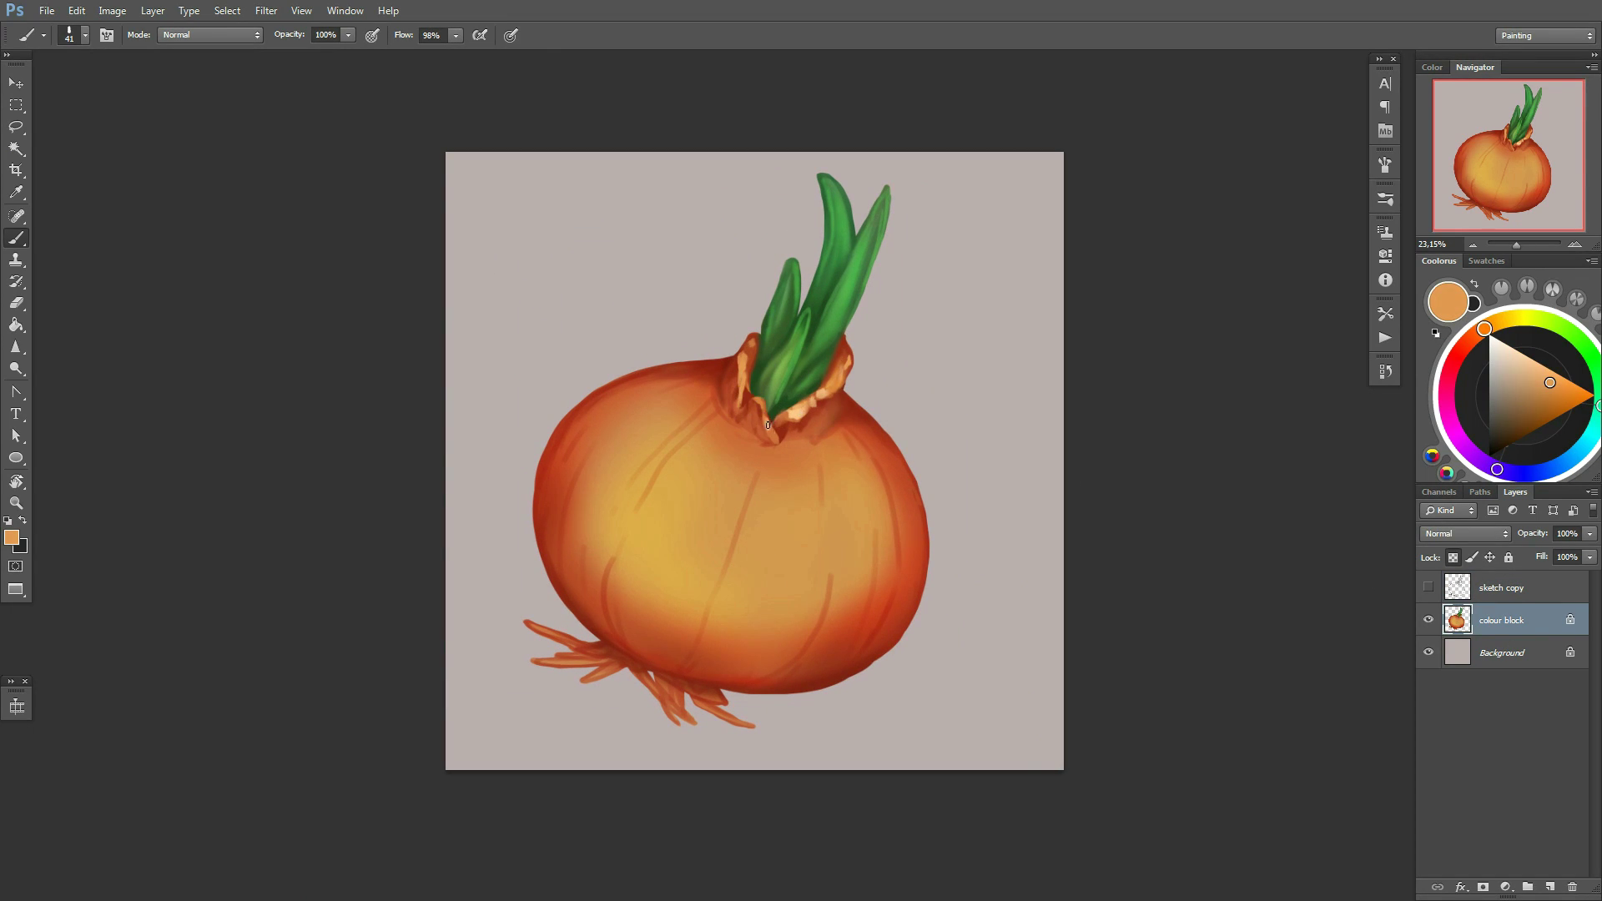
pyautogui.hotkey('ctrl', 'shift', 's')
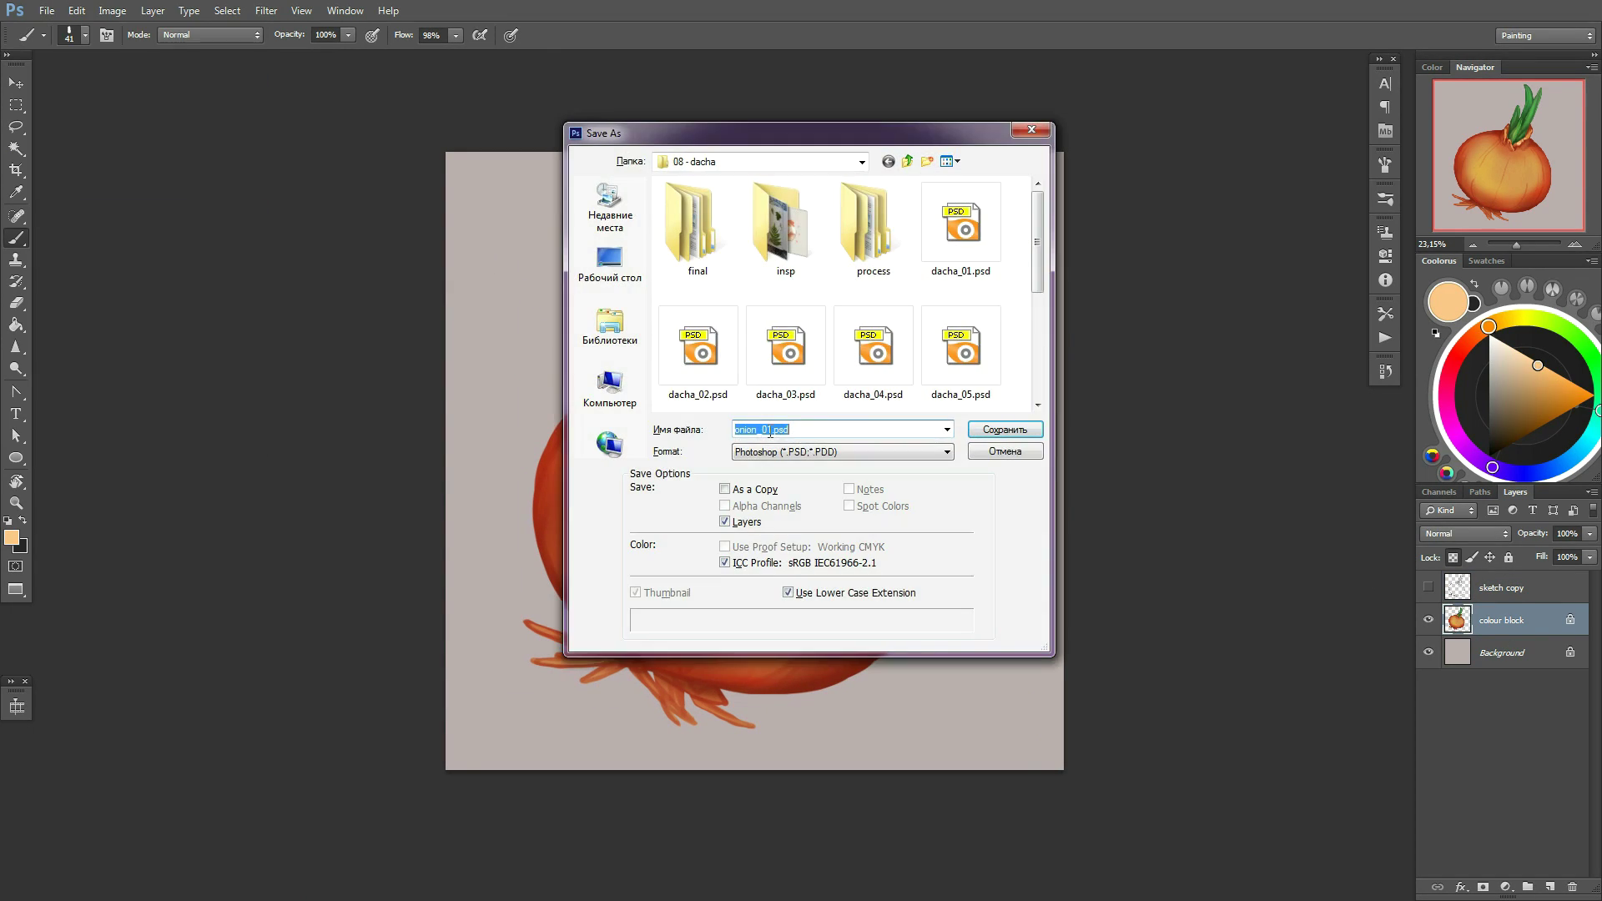
pyautogui.press('Return')
pyautogui.press('Return')
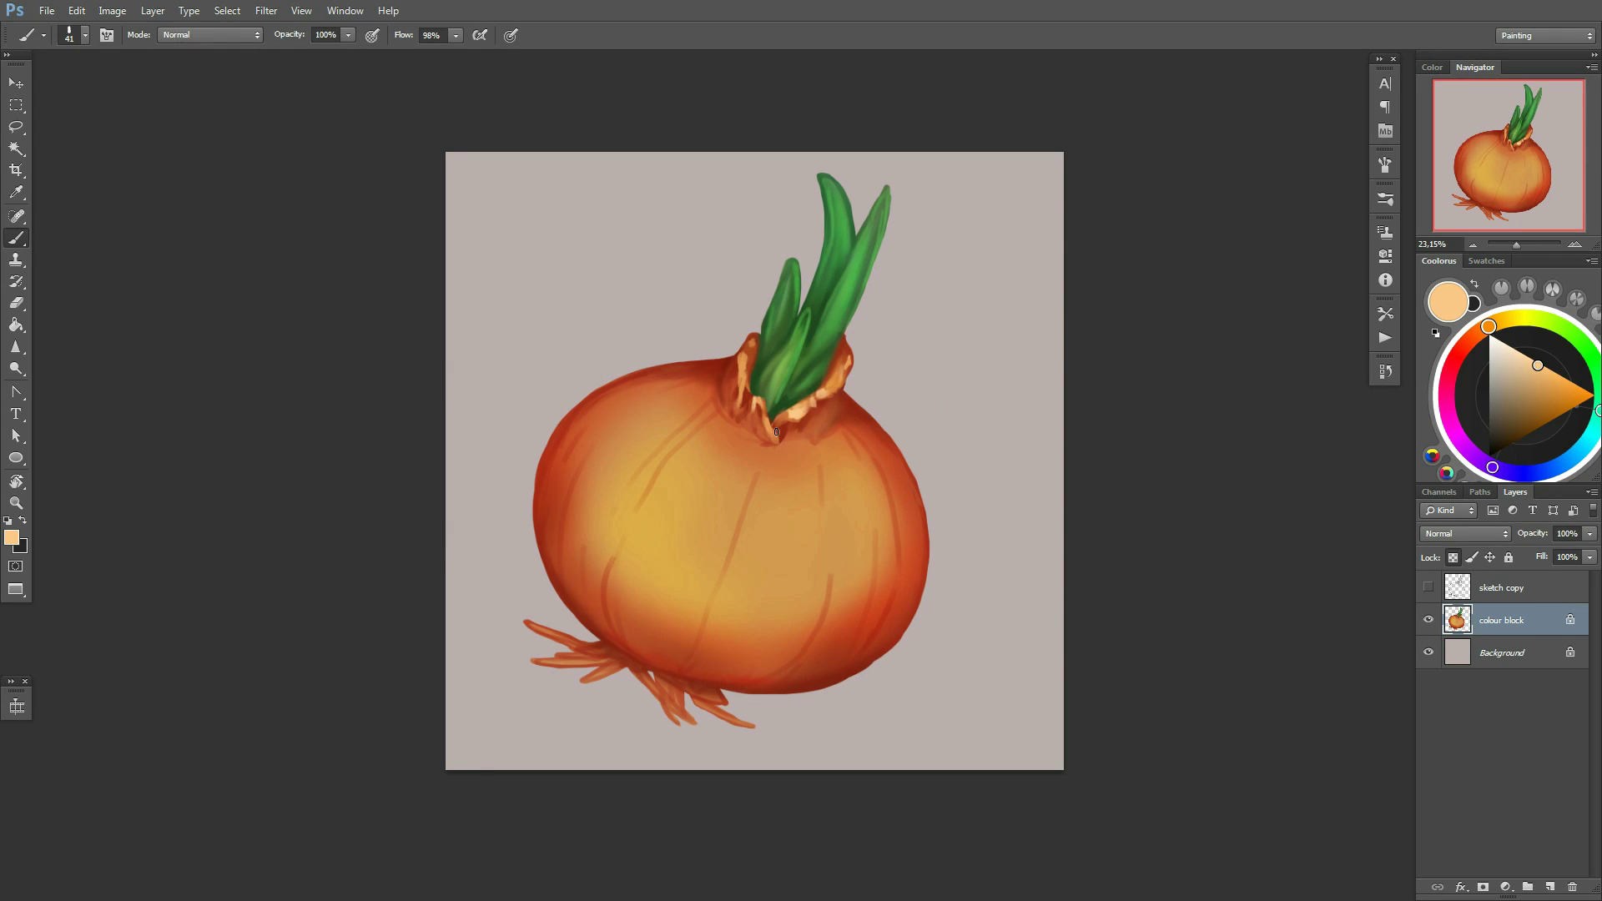
# Choose a large soft round brush tip
pyautogui.scroll(1, 1121, 184)
pyautogui.rightClick(1014, 467)
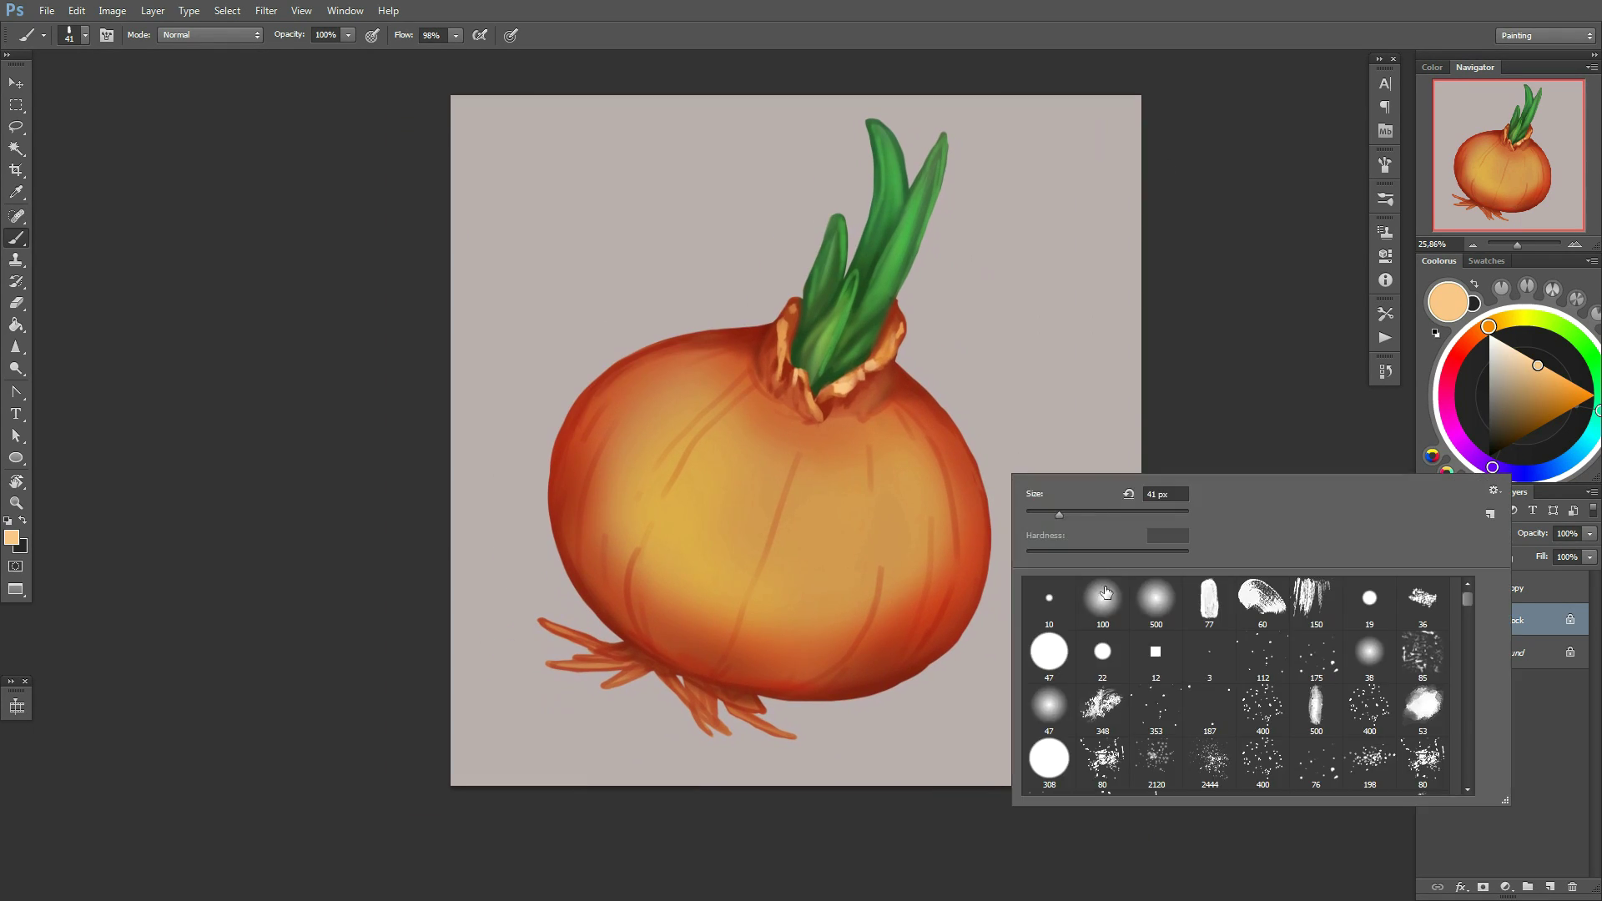
pyautogui.click(208, 34)
# Tint the onion body pink with the brush in Color mode
pyautogui.click(233, 472)
pyautogui.click(1527, 402)
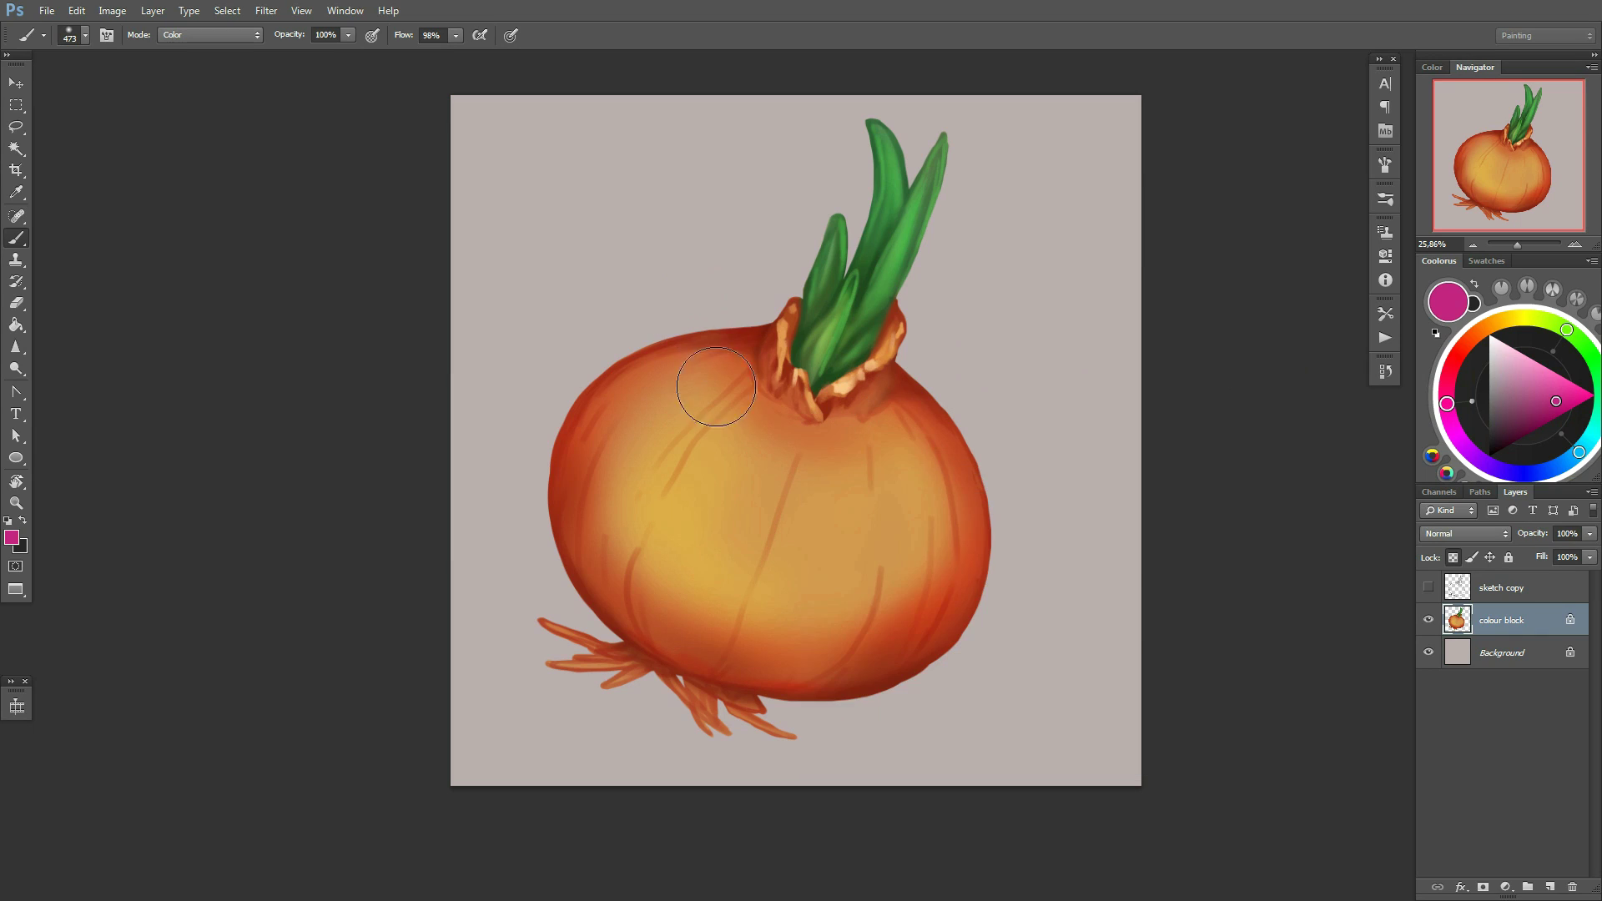
pyautogui.moveTo(679, 411); pyautogui.dragTo(969, 570)
# In Overlay mode, deepen the lower right with maroon, brighten the centre yellow, then resize brush to 298
pyautogui.click(209, 34)
pyautogui.click(209, 265)
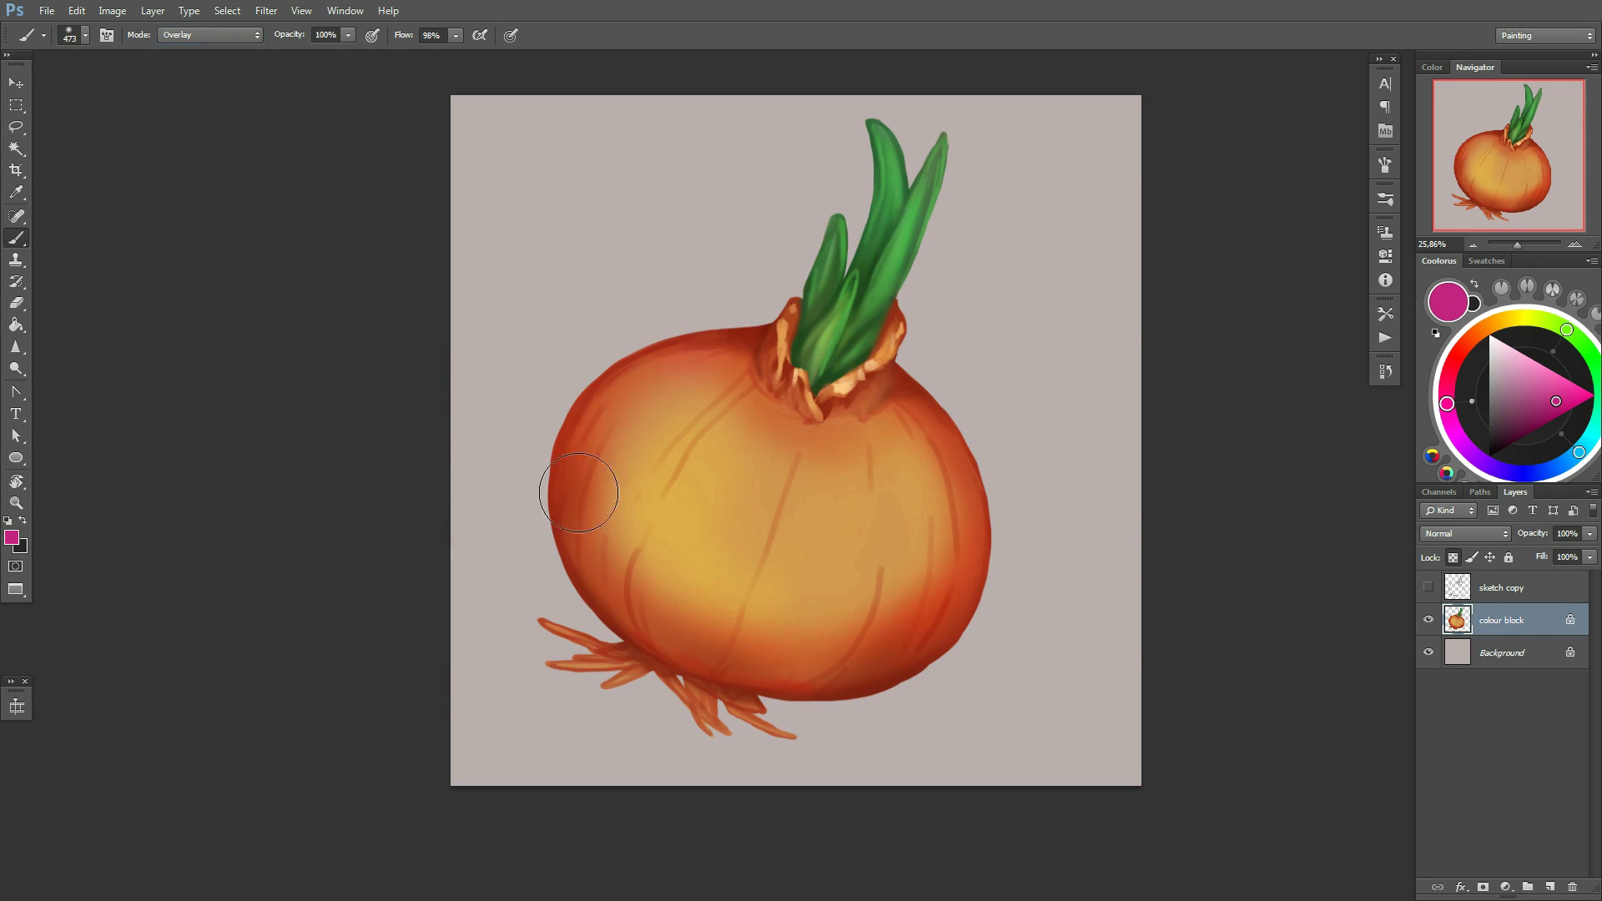
pyautogui.click(1458, 355)
pyautogui.click(1519, 438)
pyautogui.moveTo(889, 427); pyautogui.dragTo(823, 590)
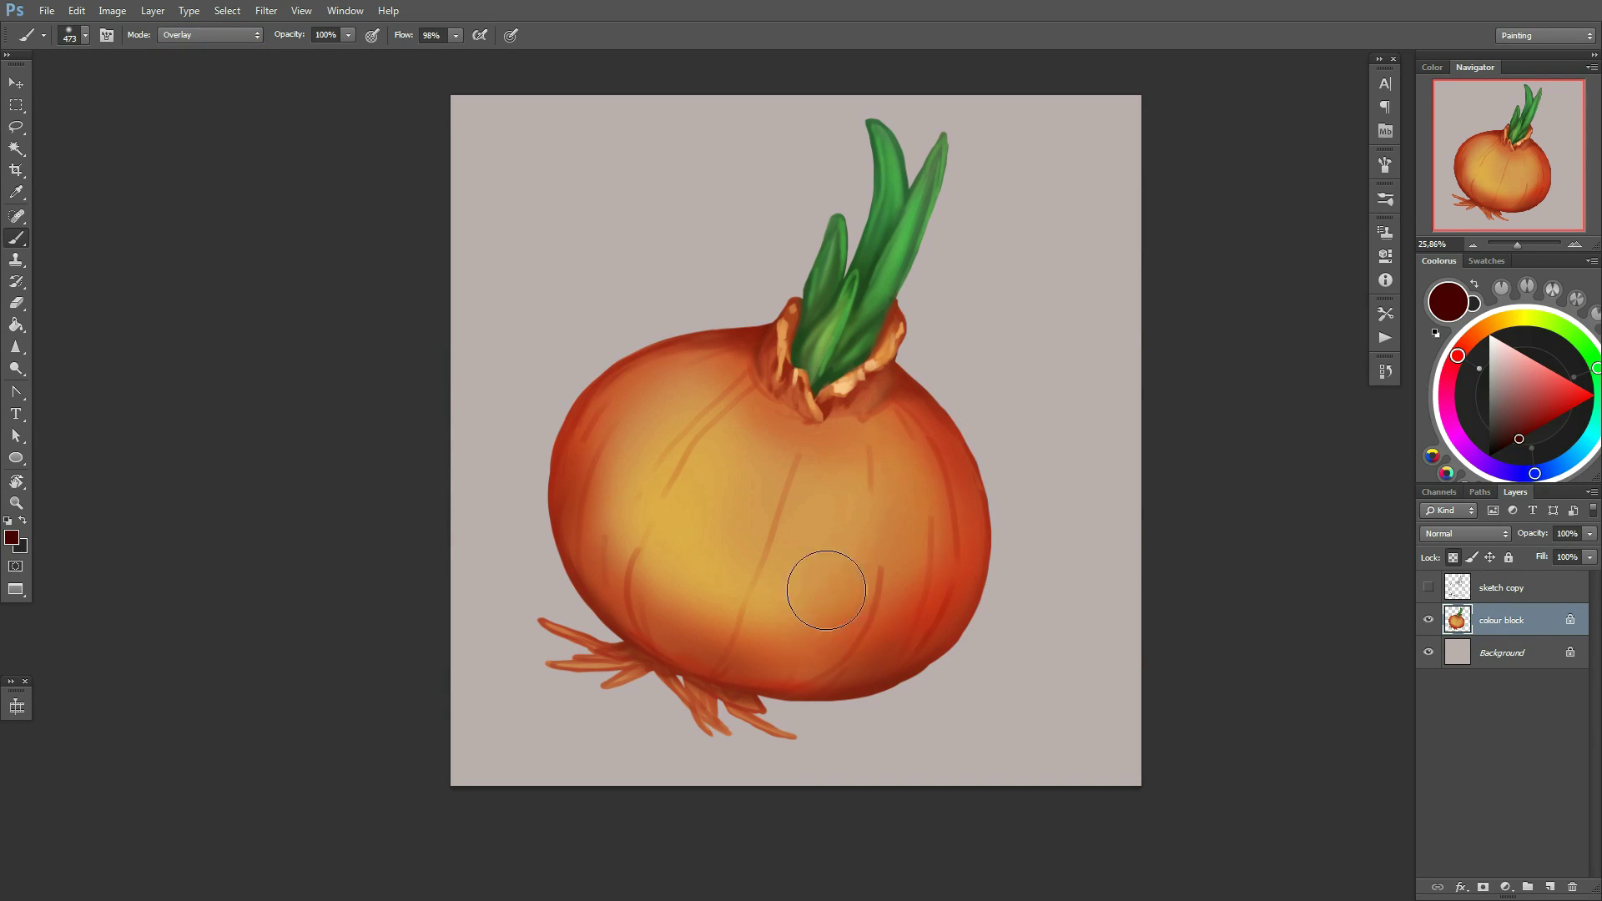
pyautogui.click(1517, 317)
pyautogui.moveTo(918, 468)
pyautogui.mouseDown()
pyautogui.moveTo(710, 512)
pyautogui.moveTo(858, 483)
pyautogui.mouseUp()
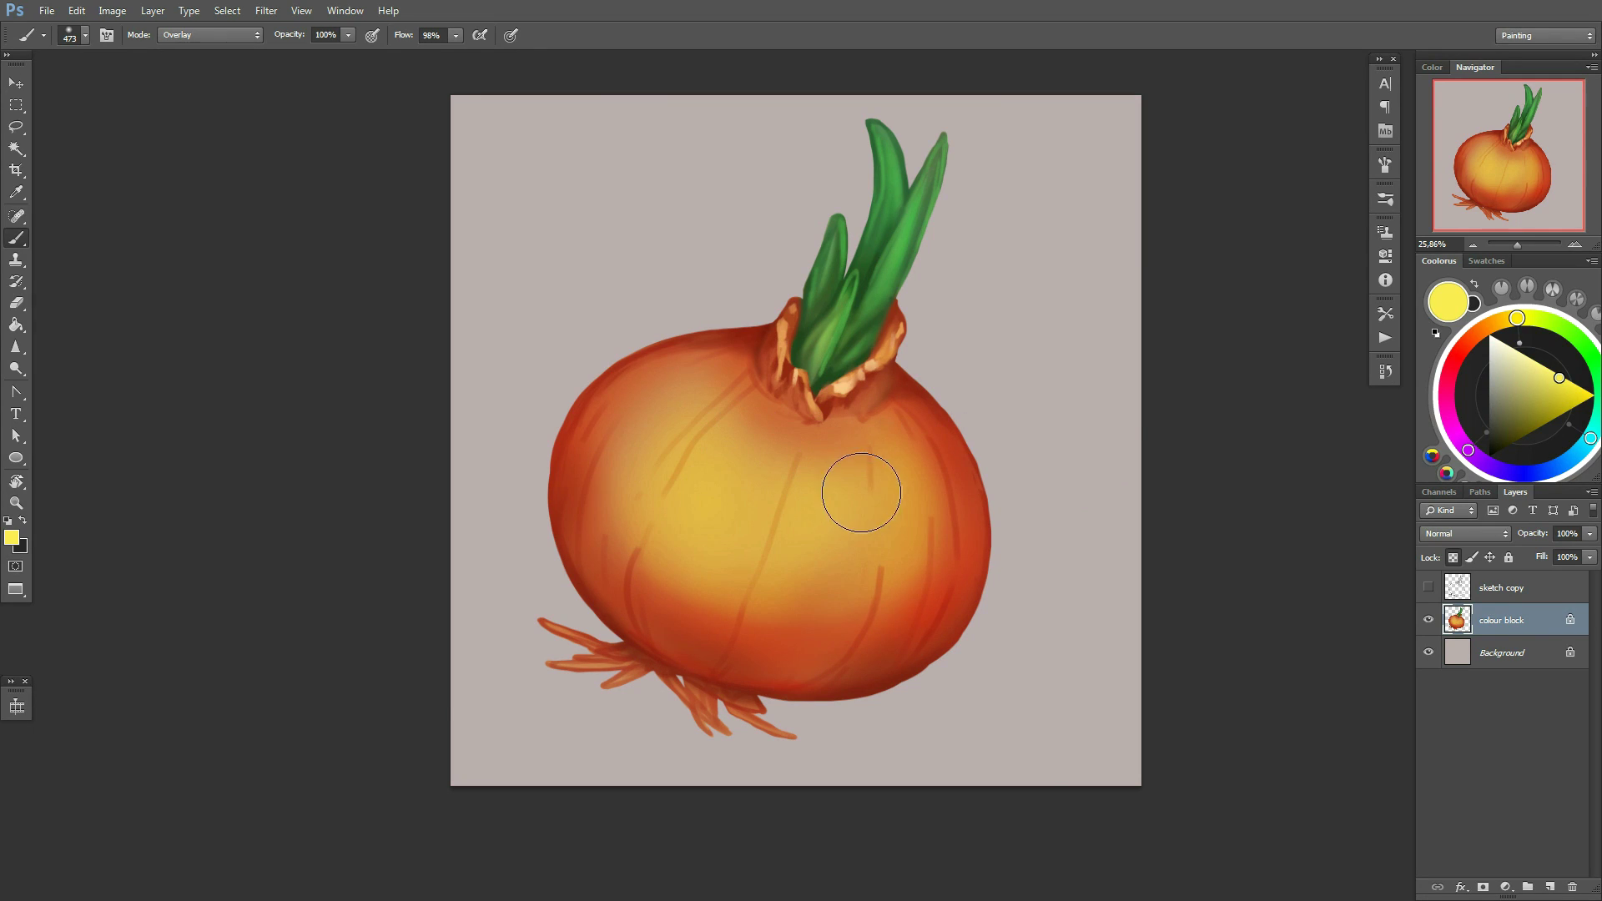
pyautogui.rightClick(908, 494)
pyautogui.write('298')
pyautogui.press('Return')
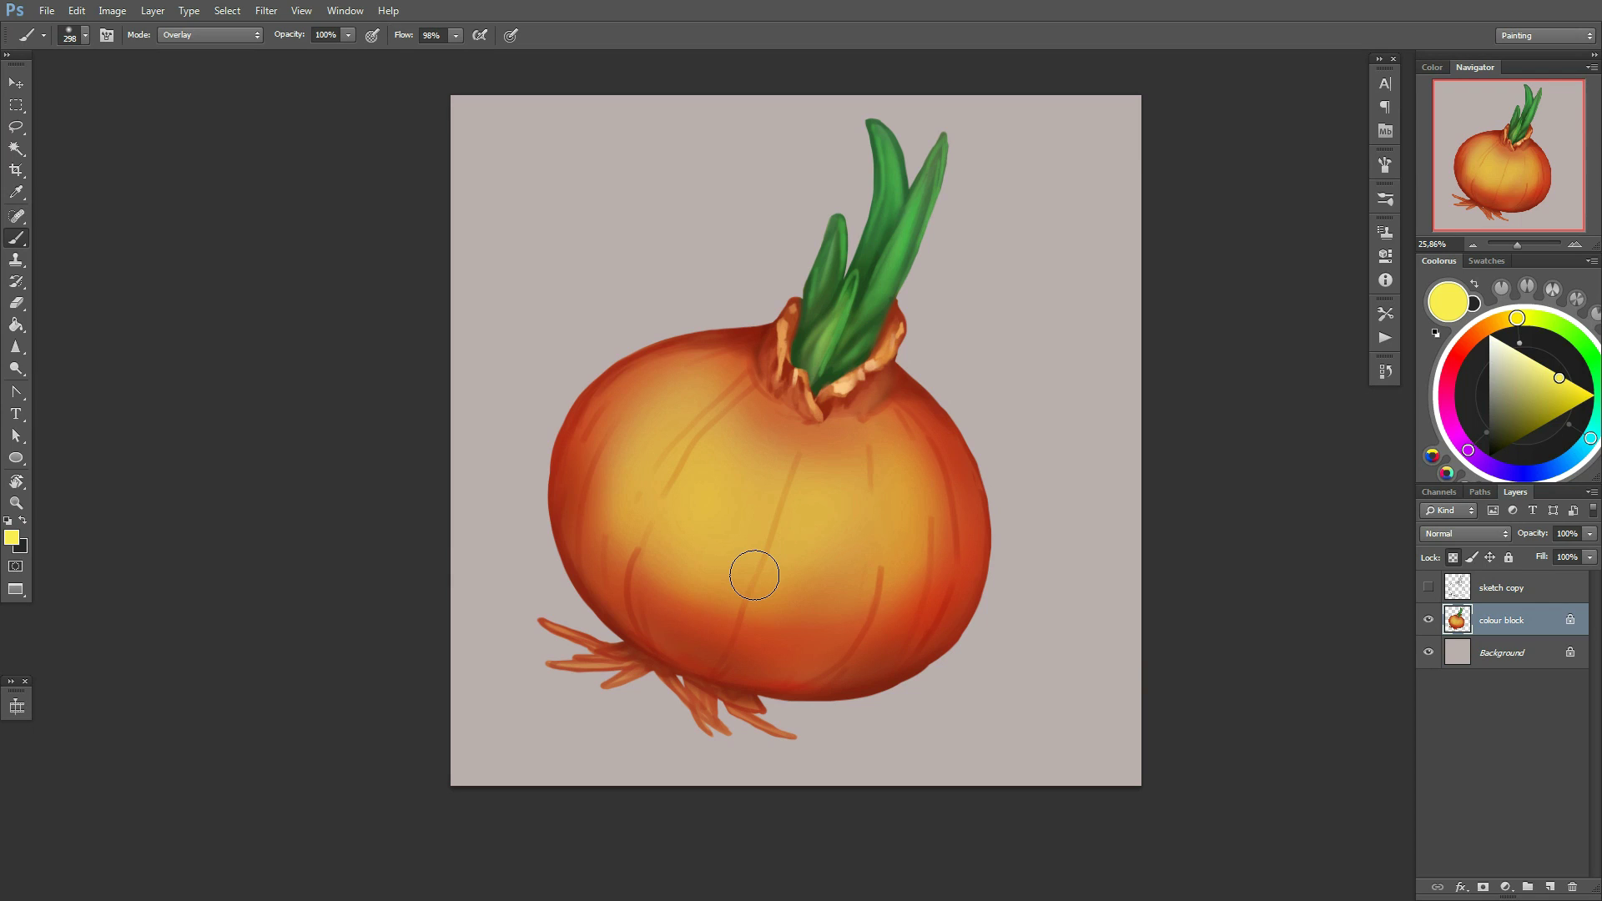
# Apply Levels (0, 0.96, 239) and a Hue/Saturation hue shift of 12
pyautogui.hotkey('ctrl', 'l')
pyautogui.moveTo(1339, 662); pyautogui.dragTo(1336, 666)
pyautogui.press('Return')
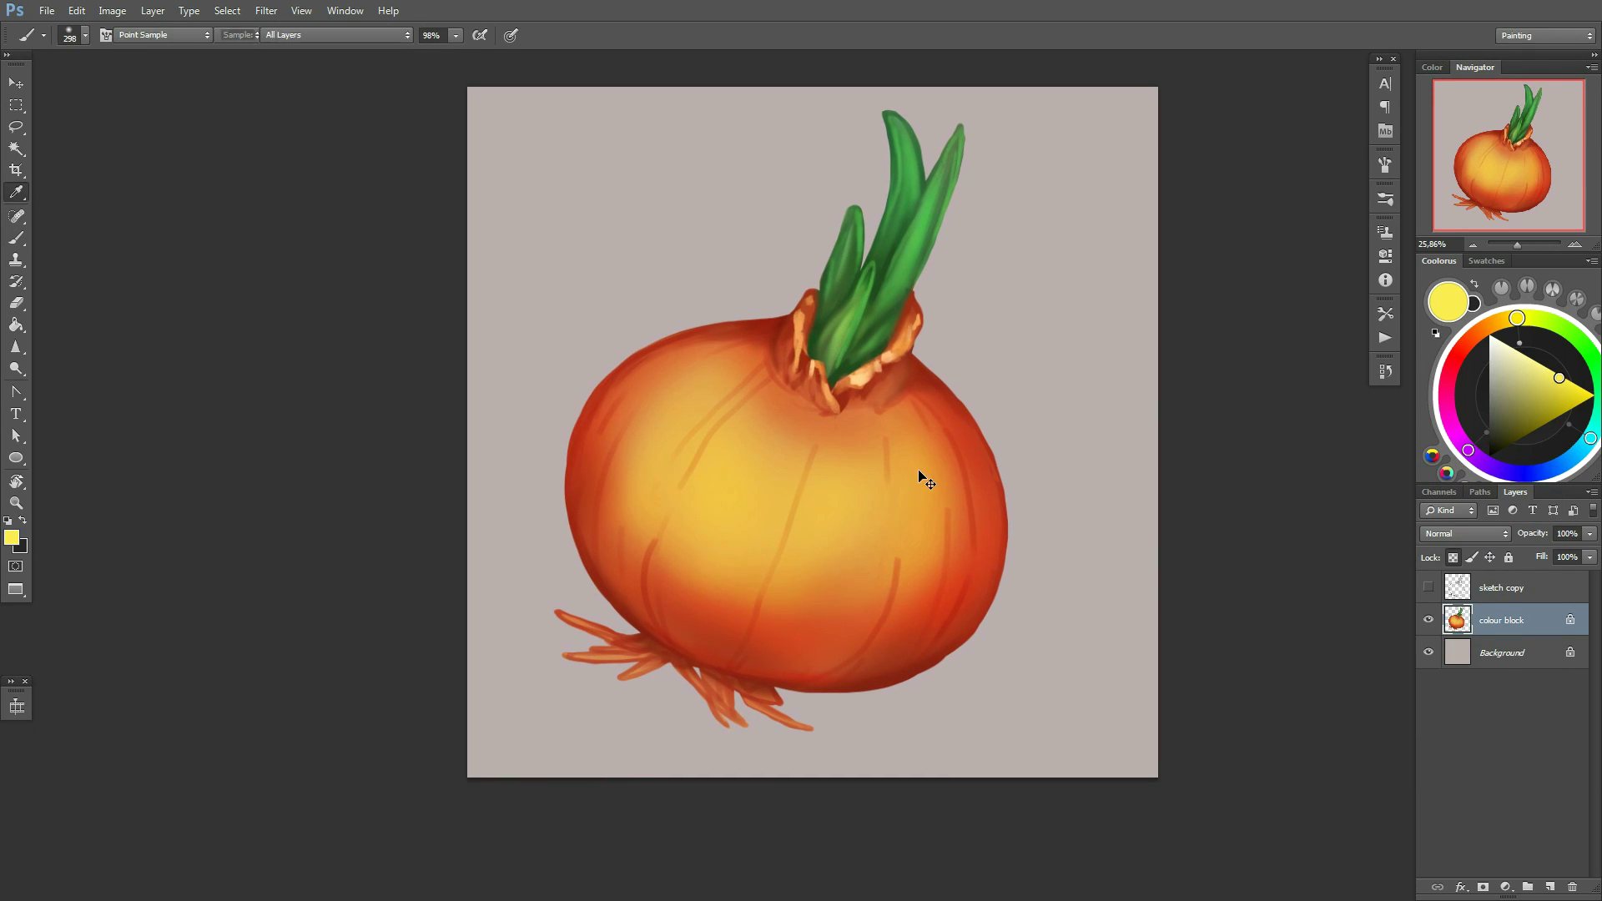
pyautogui.hotkey('ctrl', 'u')
pyautogui.moveTo(1267, 706)
pyautogui.mouseDown()
pyautogui.moveTo(1296, 708)
pyautogui.moveTo(1260, 711)
pyautogui.mouseUp()
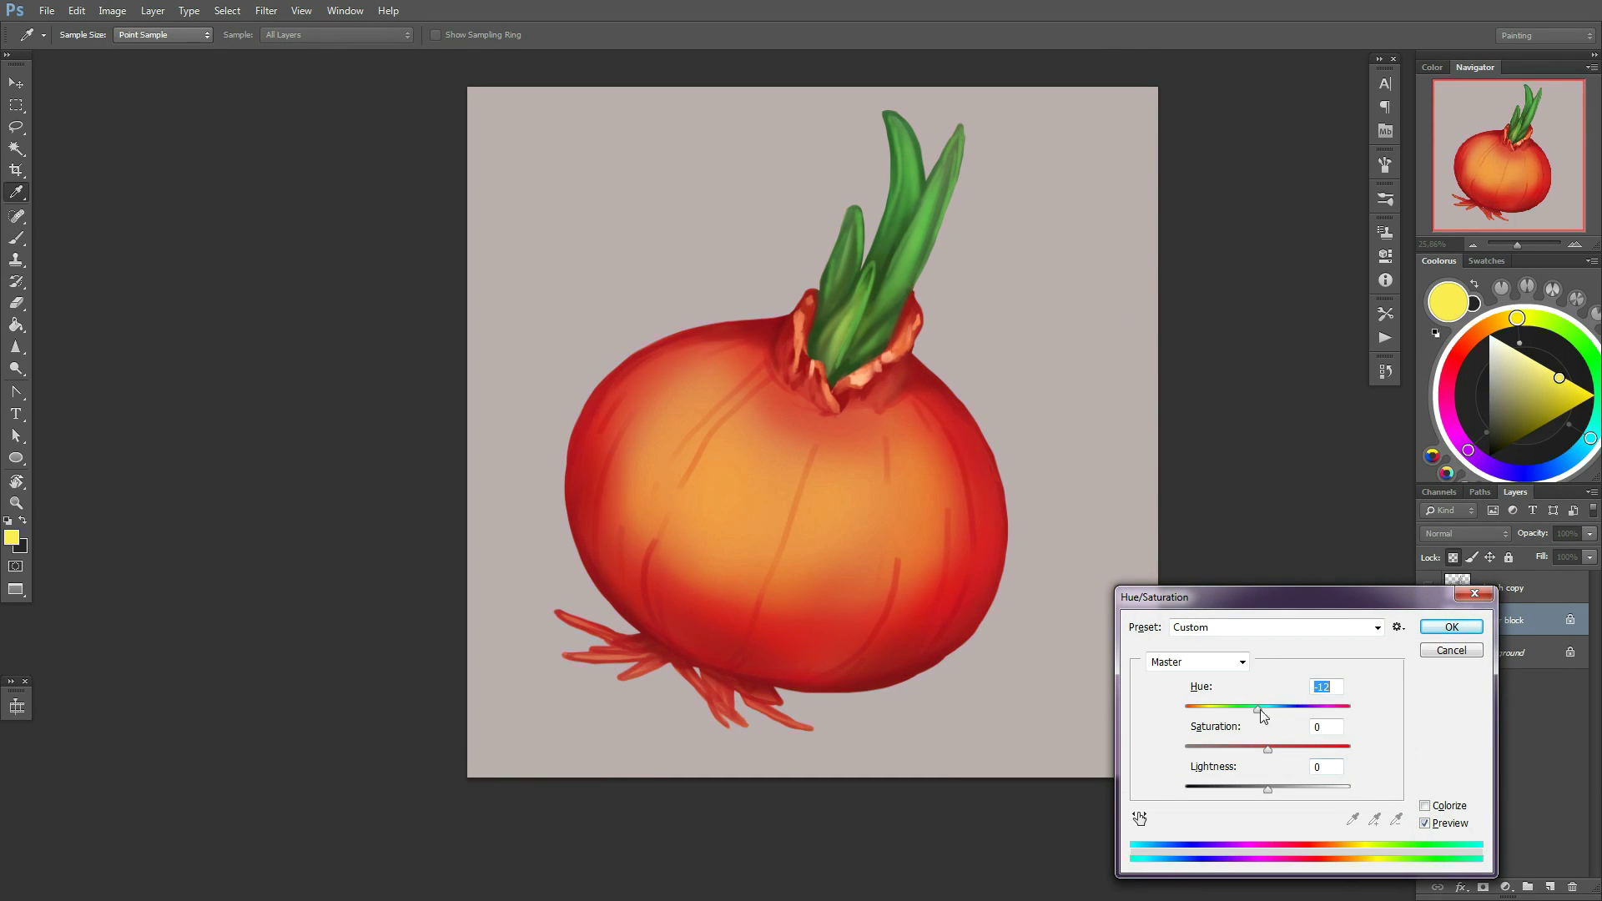
pyautogui.write('12')
pyautogui.press('Return')
pyautogui.press('b')
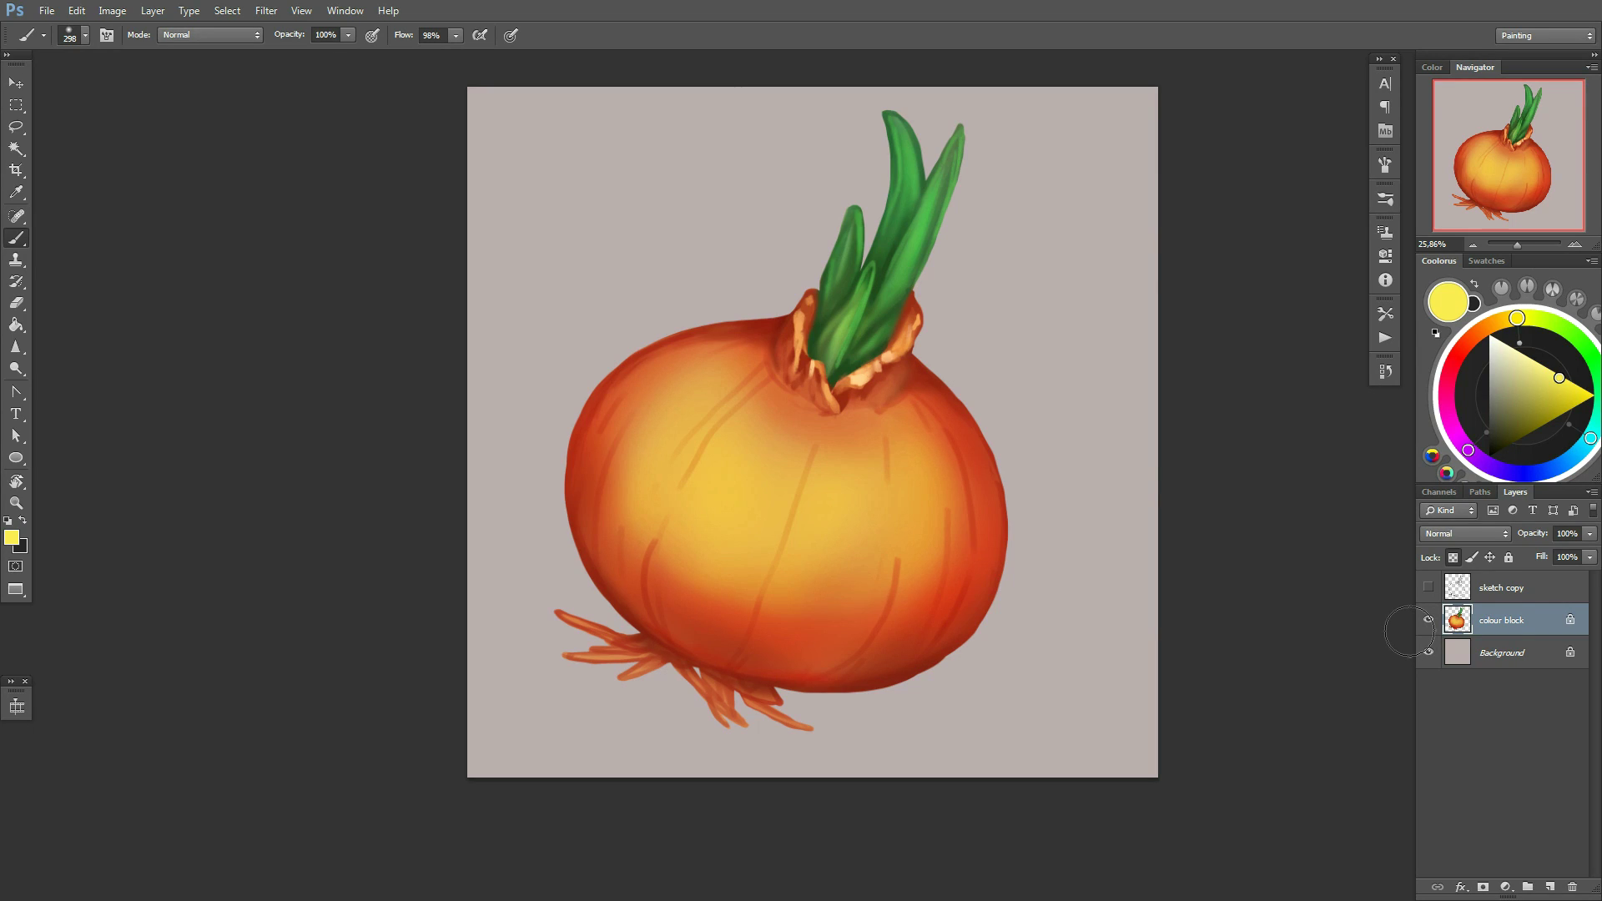
# Shade the onion's left side, bottom and lower right dark brown with a 197 brush
pyautogui.click(1484, 398)
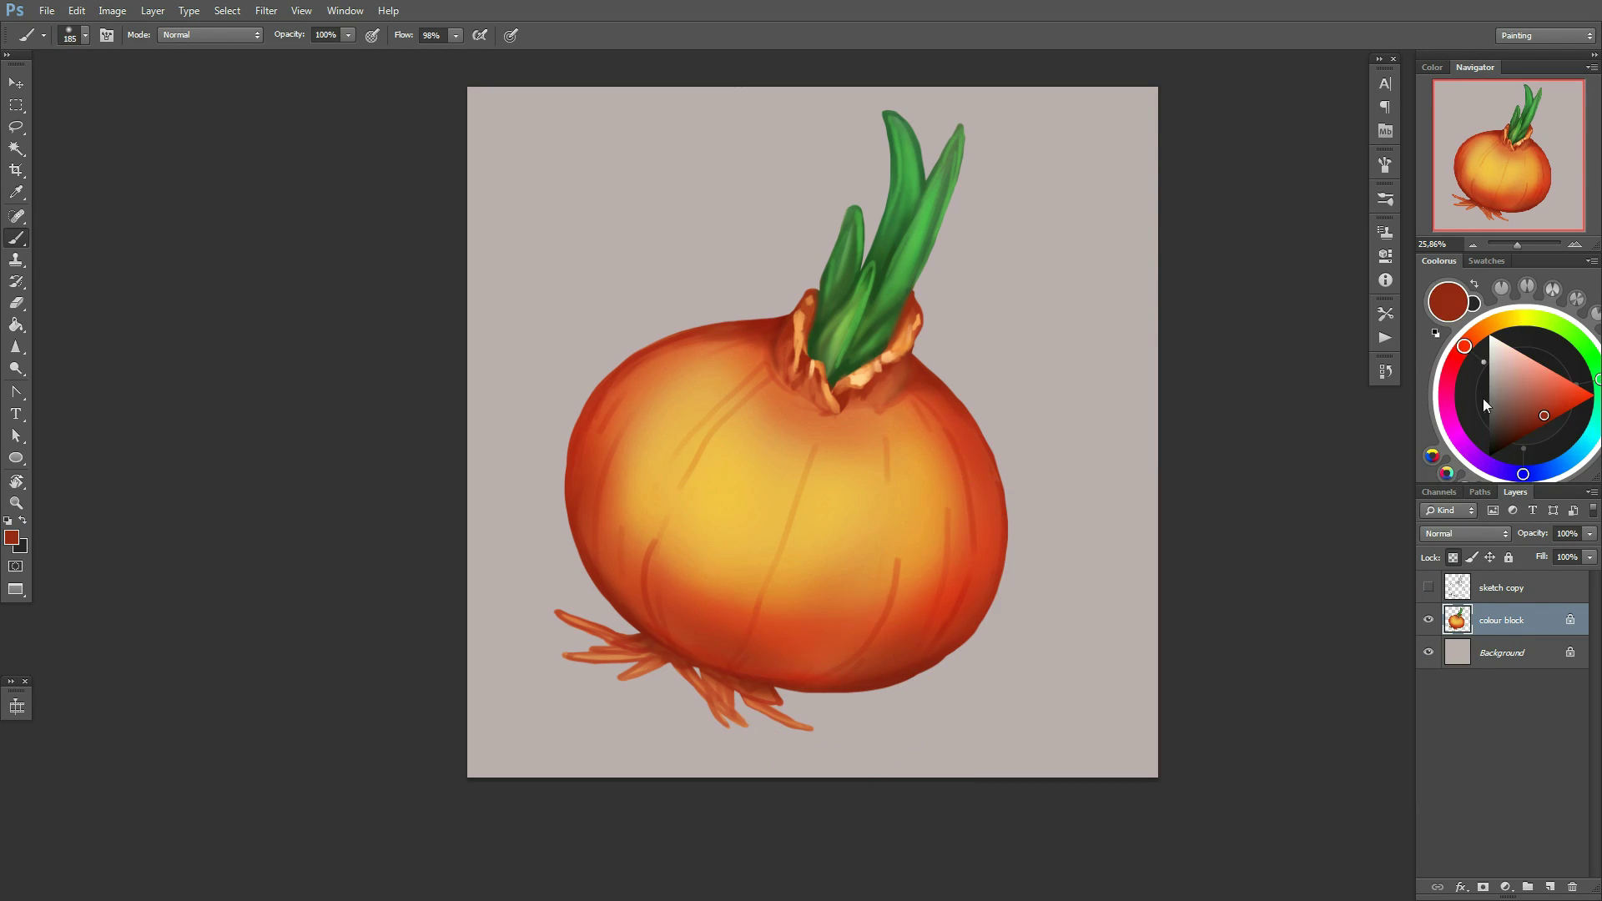
pyautogui.click(609, 543)
pyautogui.rightClick(1022, 533)
pyautogui.press('Return')
pyautogui.moveTo(621, 501); pyautogui.dragTo(634, 568)
pyautogui.moveTo(772, 660); pyautogui.dragTo(826, 678)
pyautogui.click(909, 638)
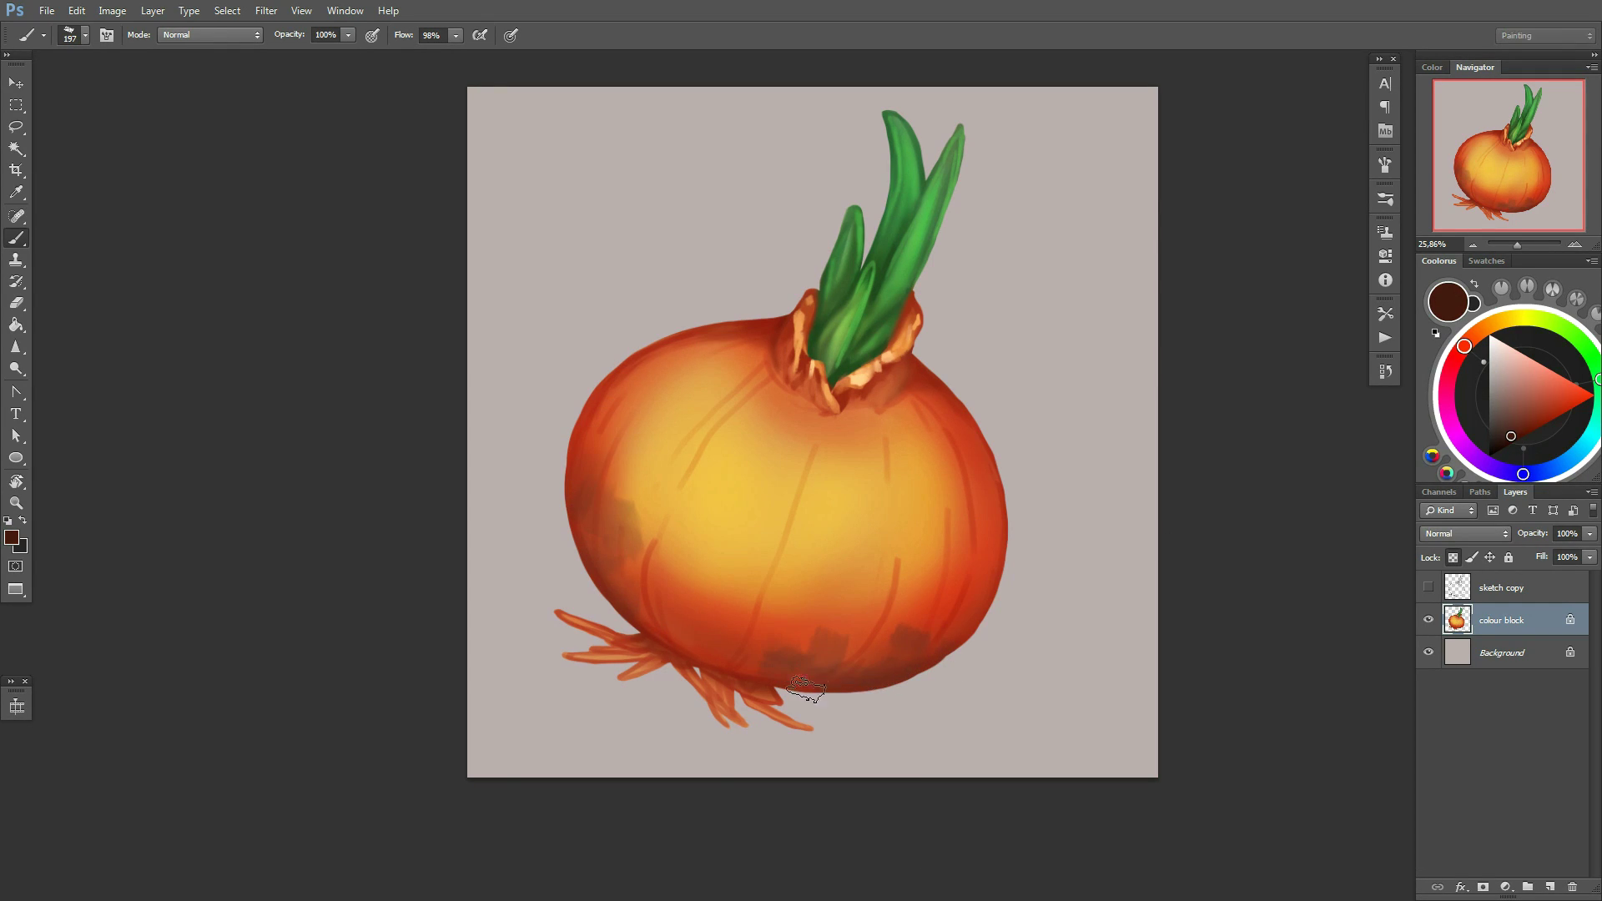
# Shrink the brush and darken the area just above the roots
pyautogui.rightClick(911, 584)
pyautogui.press('Return')
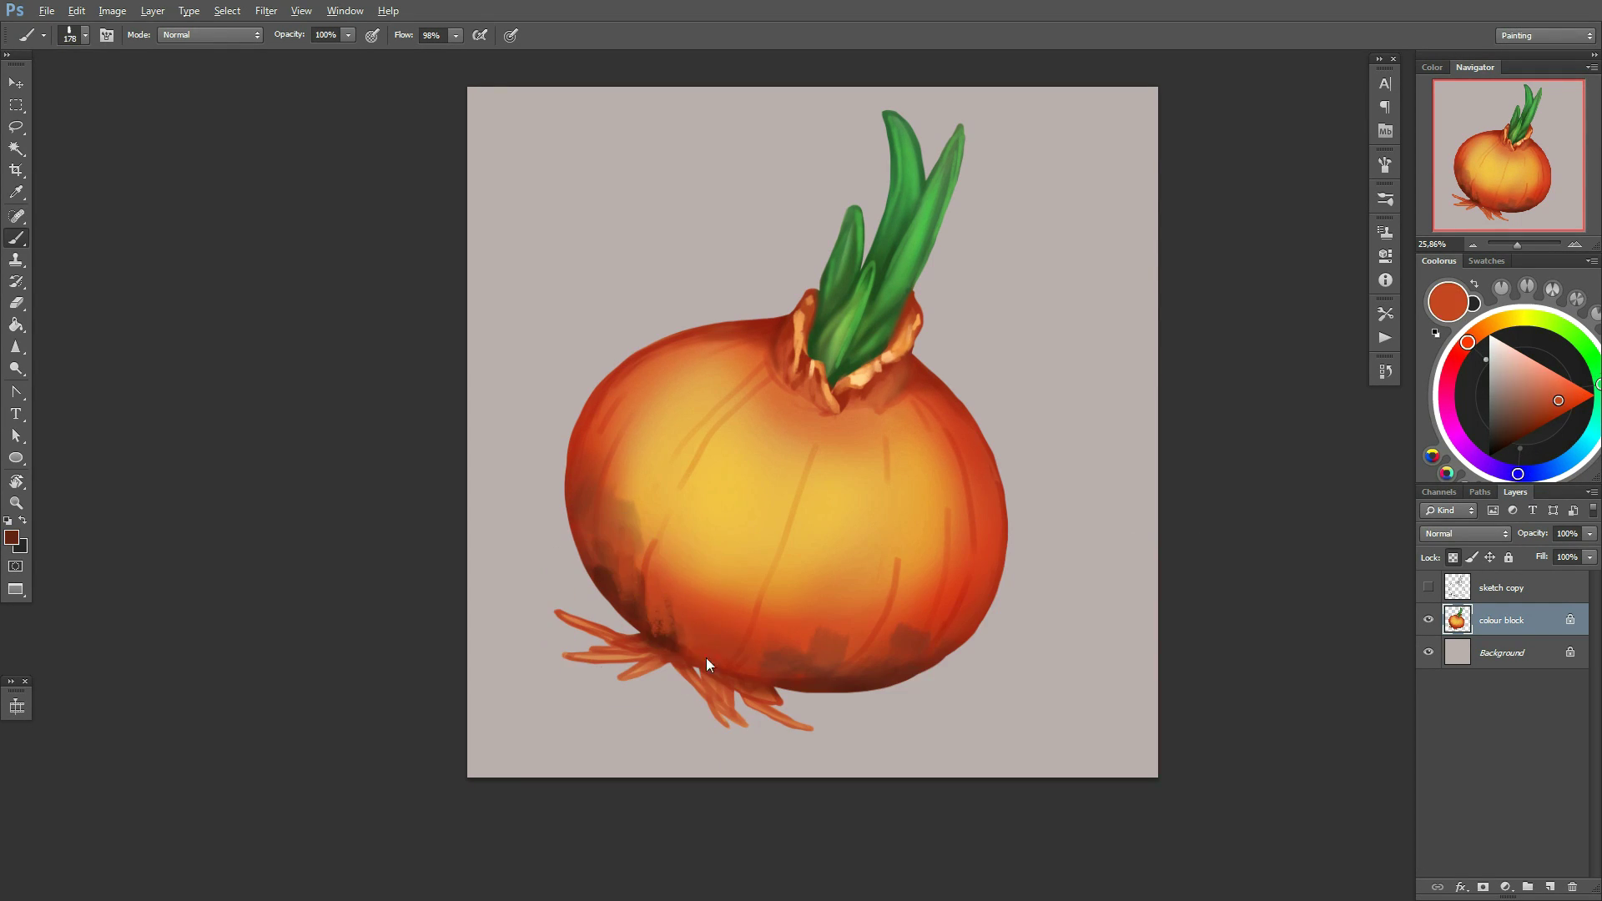
pyautogui.rightClick(706, 658)
pyautogui.press('Return')
pyautogui.rightClick(664, 651)
pyautogui.press('Return')
pyautogui.moveTo(663, 652); pyautogui.dragTo(716, 674)
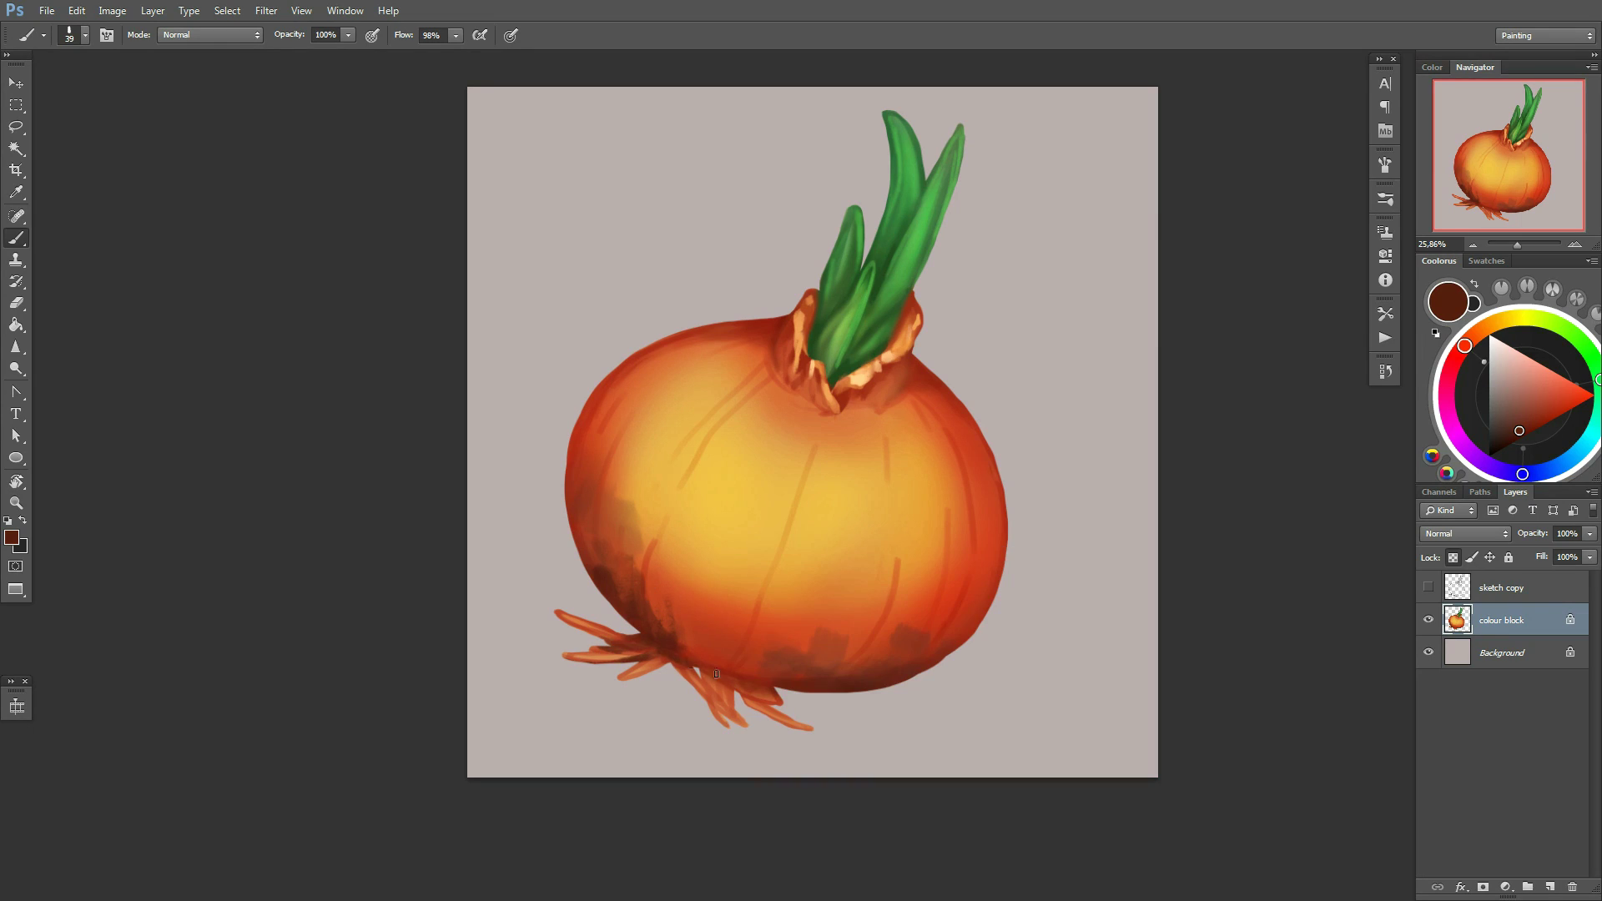
pyautogui.scroll(-3, 755, 697)
pyautogui.scroll(1, 755, 697)
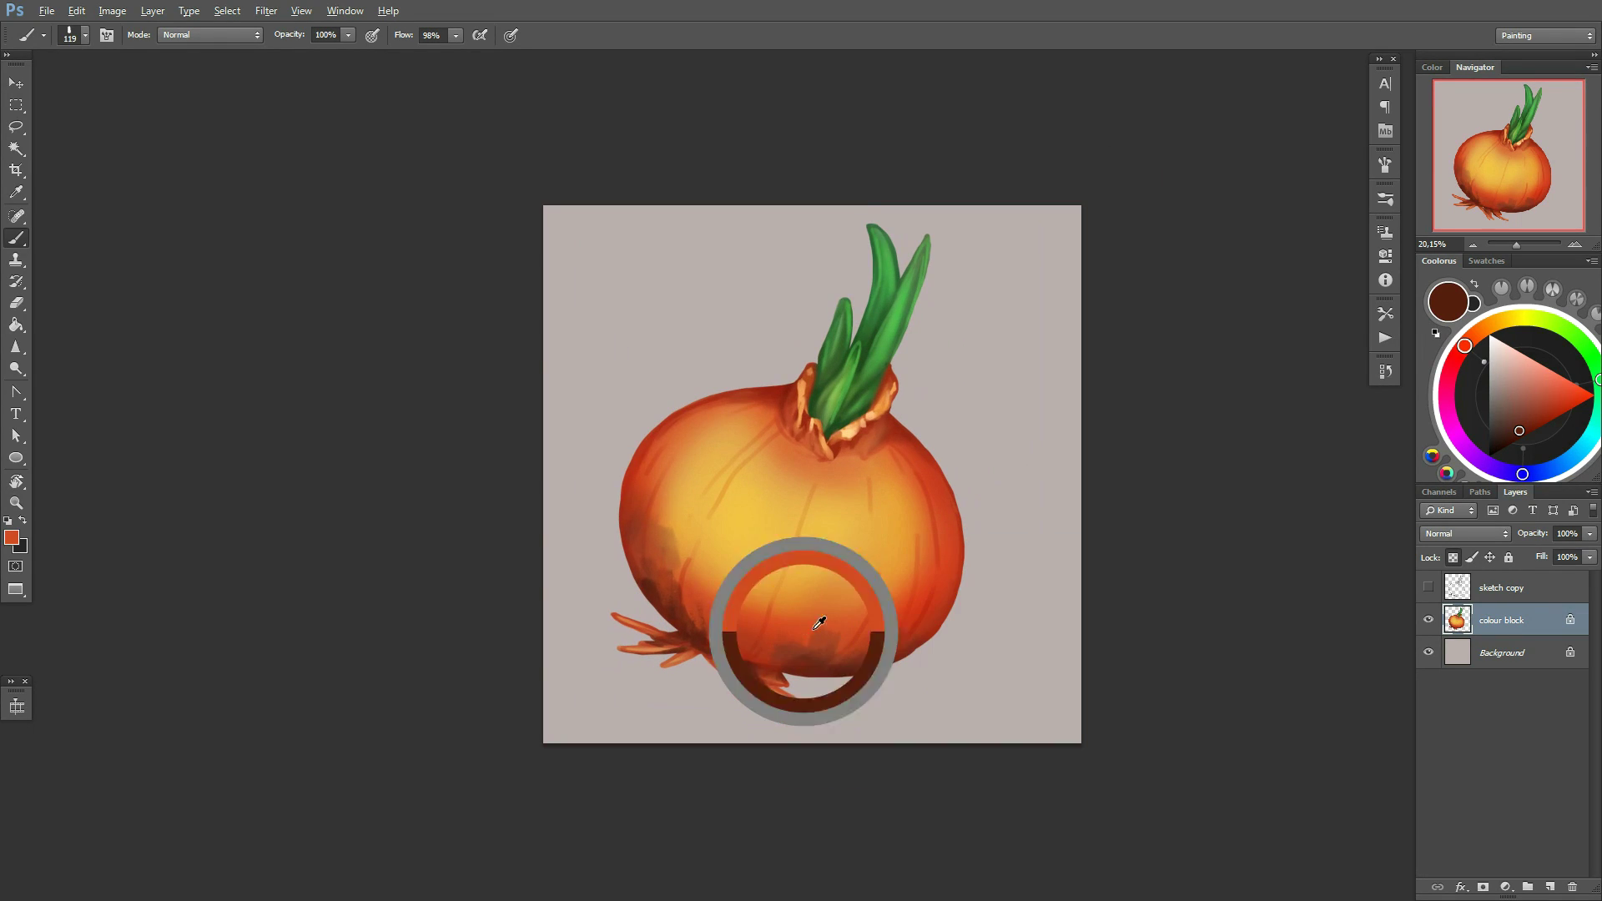
pyautogui.press('[')
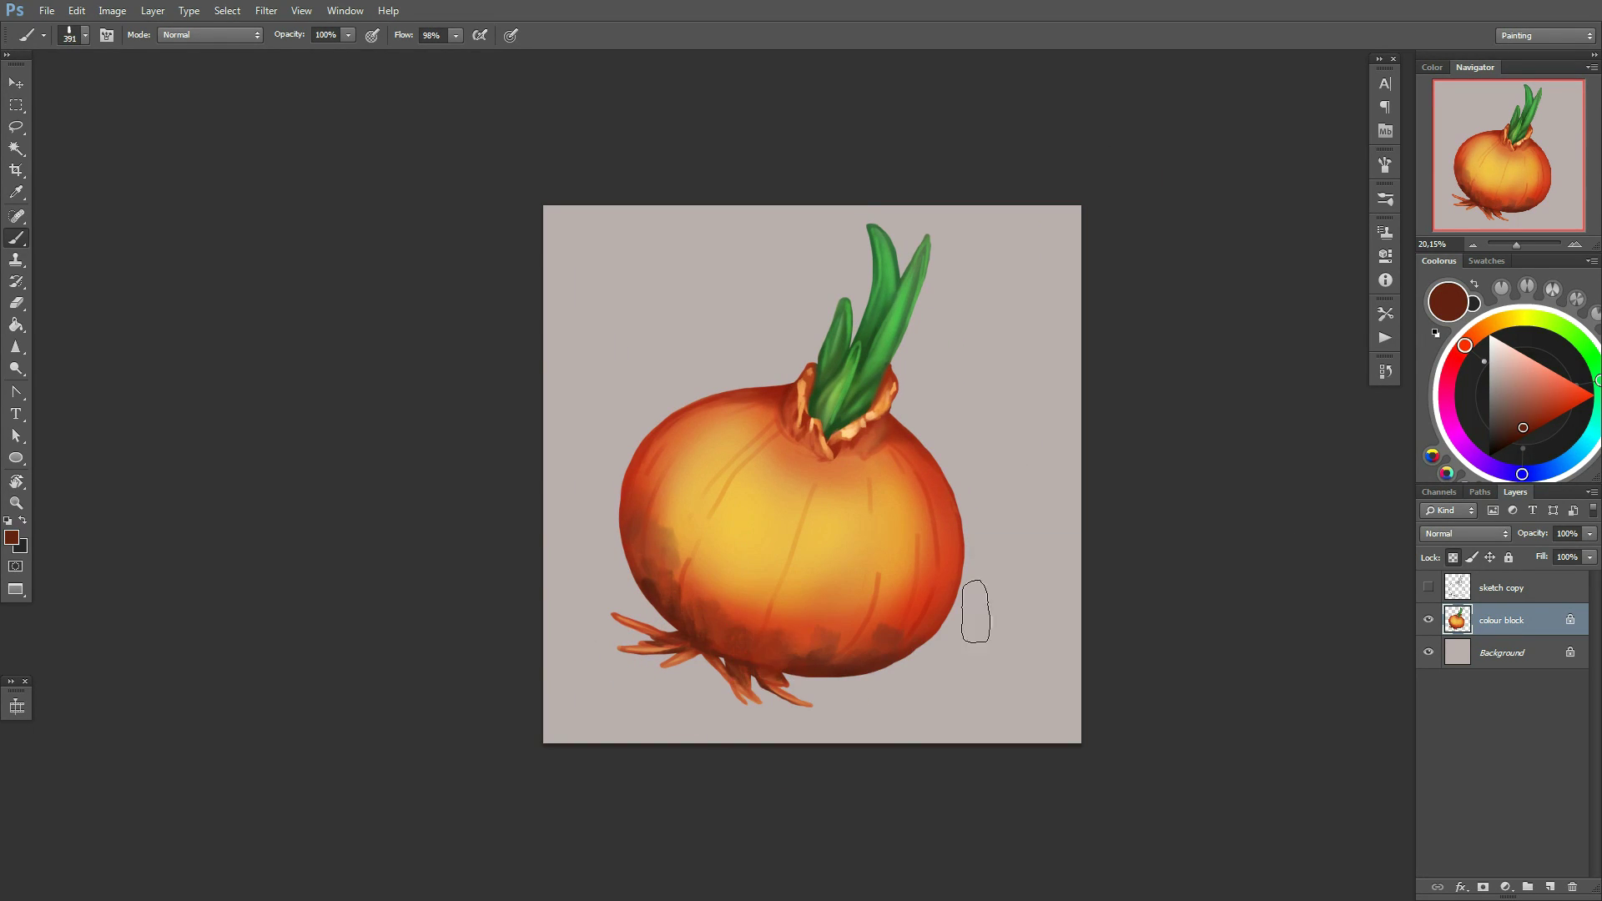
# Zoom out to the whole onion and shade its lower left near the roots with sampled dark brown
pyautogui.keyDown('alt'); pyautogui.click(904, 643); pyautogui.keyUp('alt')
pyautogui.keyDown('alt'); pyautogui.click(927, 561); pyautogui.keyUp('alt')
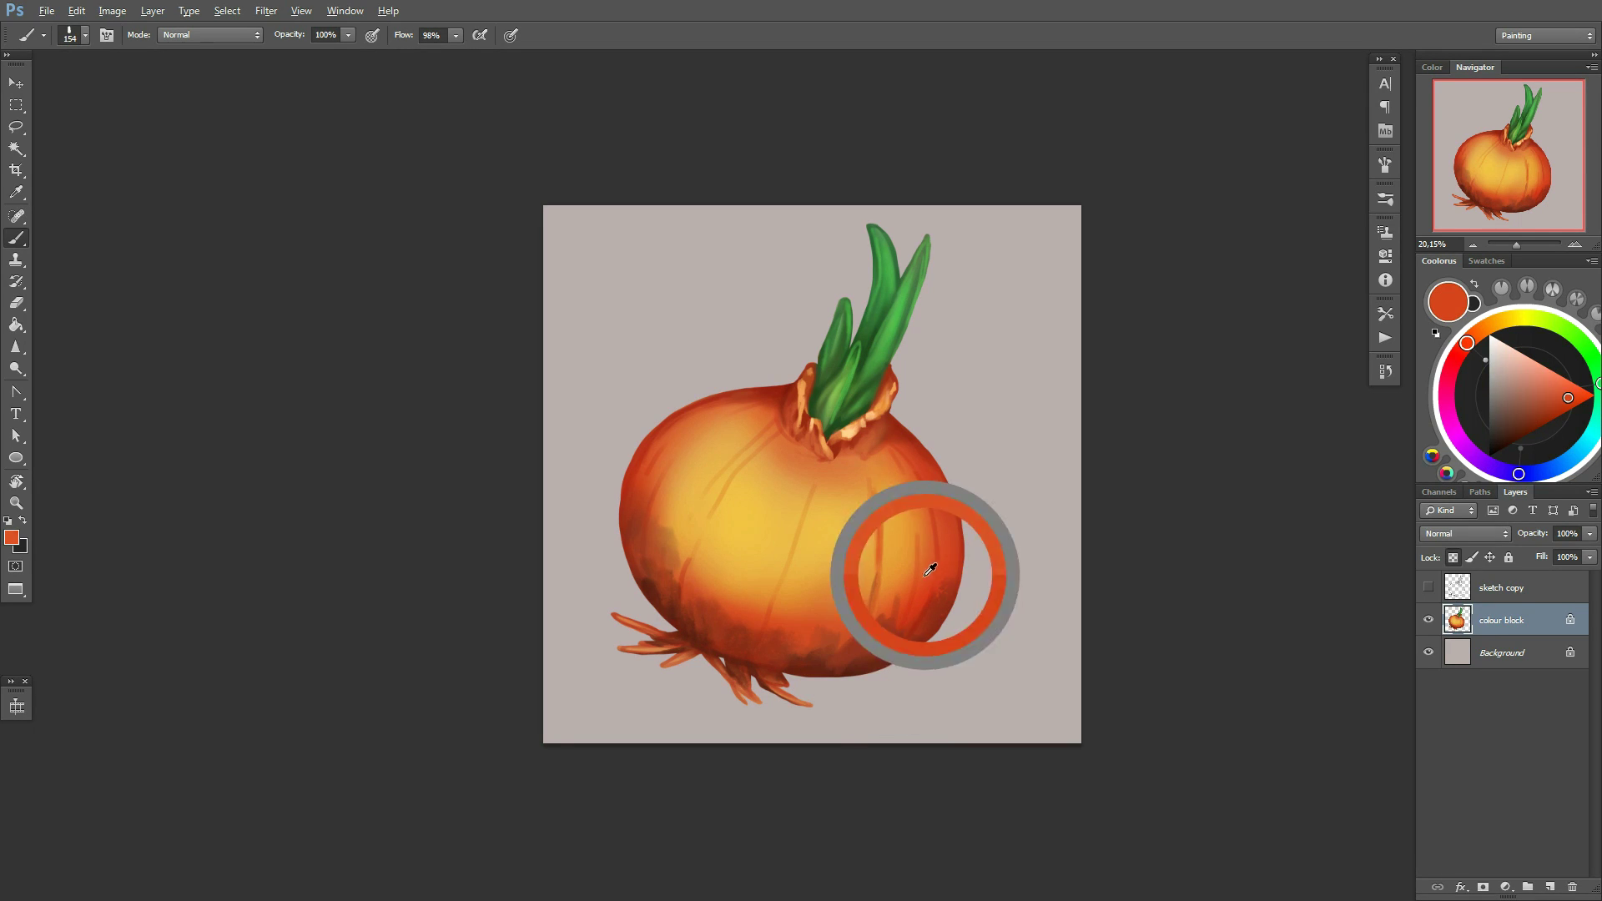
pyautogui.rightClick(941, 537)
pyautogui.press('Escape')
pyautogui.rightClick(822, 528)
pyautogui.keyDown('alt'); pyautogui.click(747, 612); pyautogui.keyUp('alt')
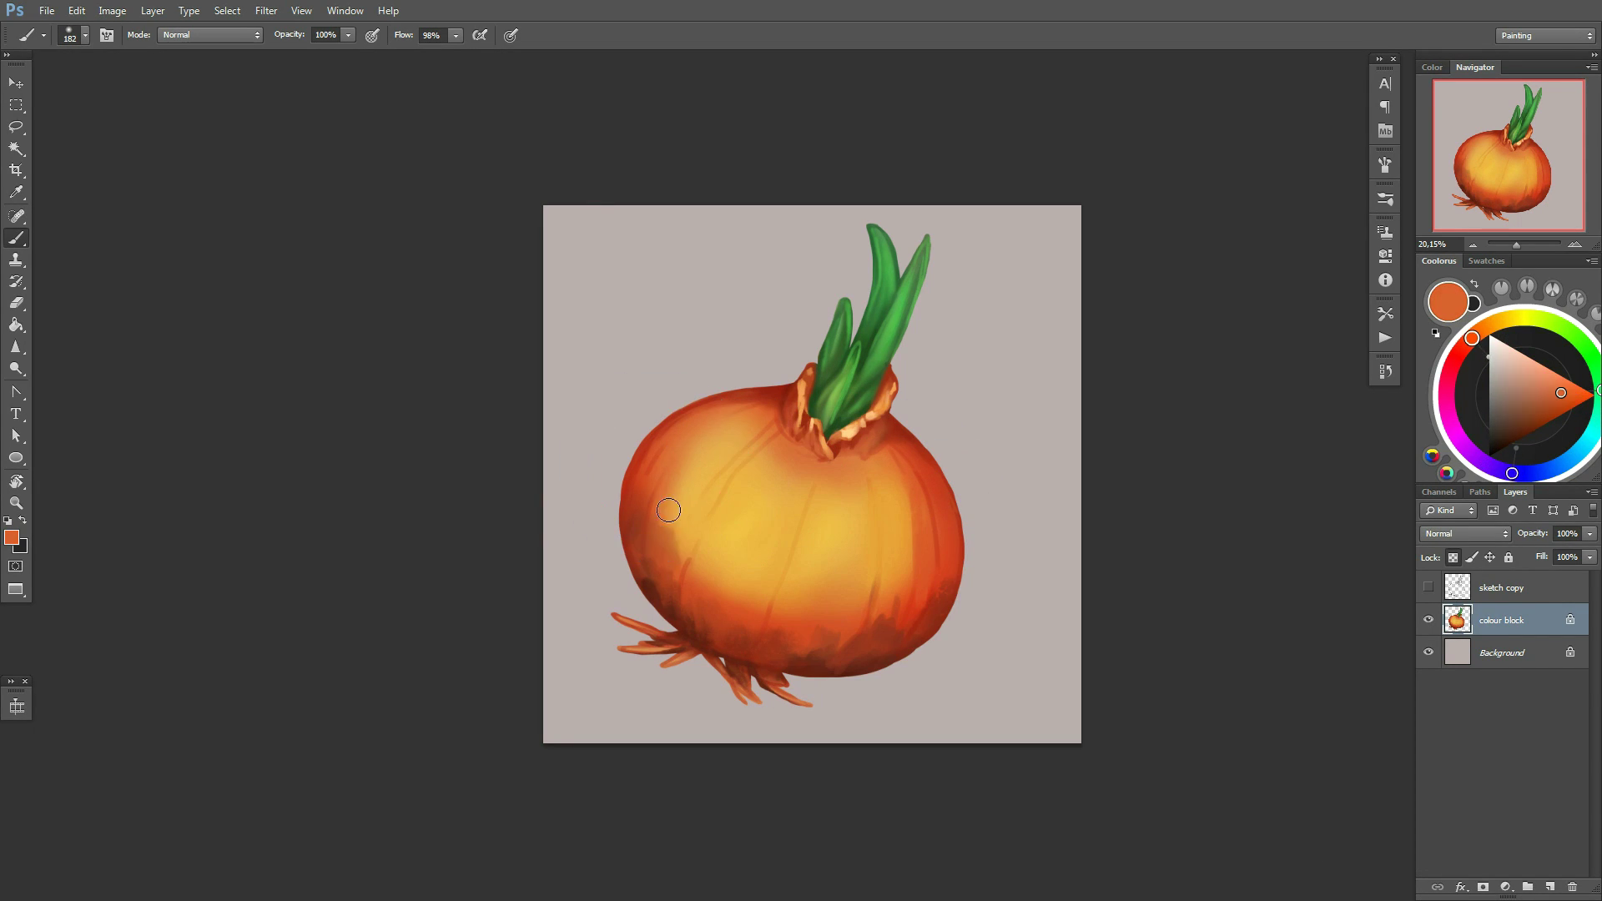
pyautogui.keyDown('alt'); pyautogui.click(685, 434); pyautogui.keyUp('alt')
pyautogui.moveTo(818, 506)
pyautogui.mouseDown()
pyautogui.moveTo(735, 505)
pyautogui.moveTo(843, 506)
pyautogui.mouseUp()
pyautogui.keyDown('alt'); pyautogui.click(679, 537); pyautogui.keyUp('alt')
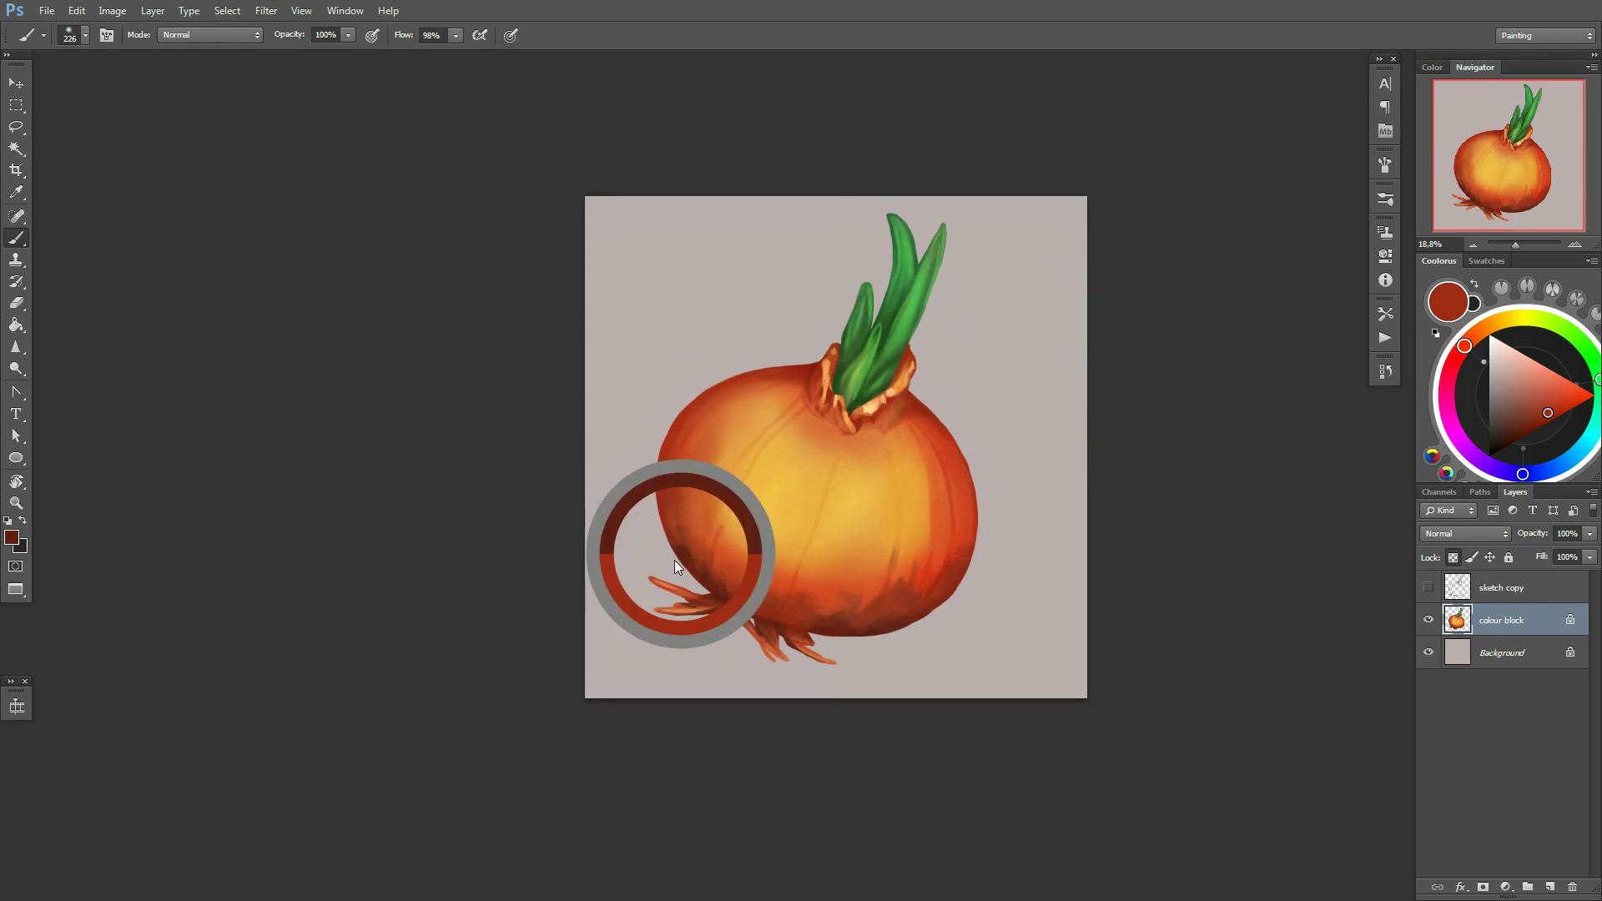
pyautogui.moveTo(901, 418); pyautogui.dragTo(934, 418)
# Switch to a textured bristle tip and sample browns near the roots for further shading
pyautogui.rightClick(785, 367)
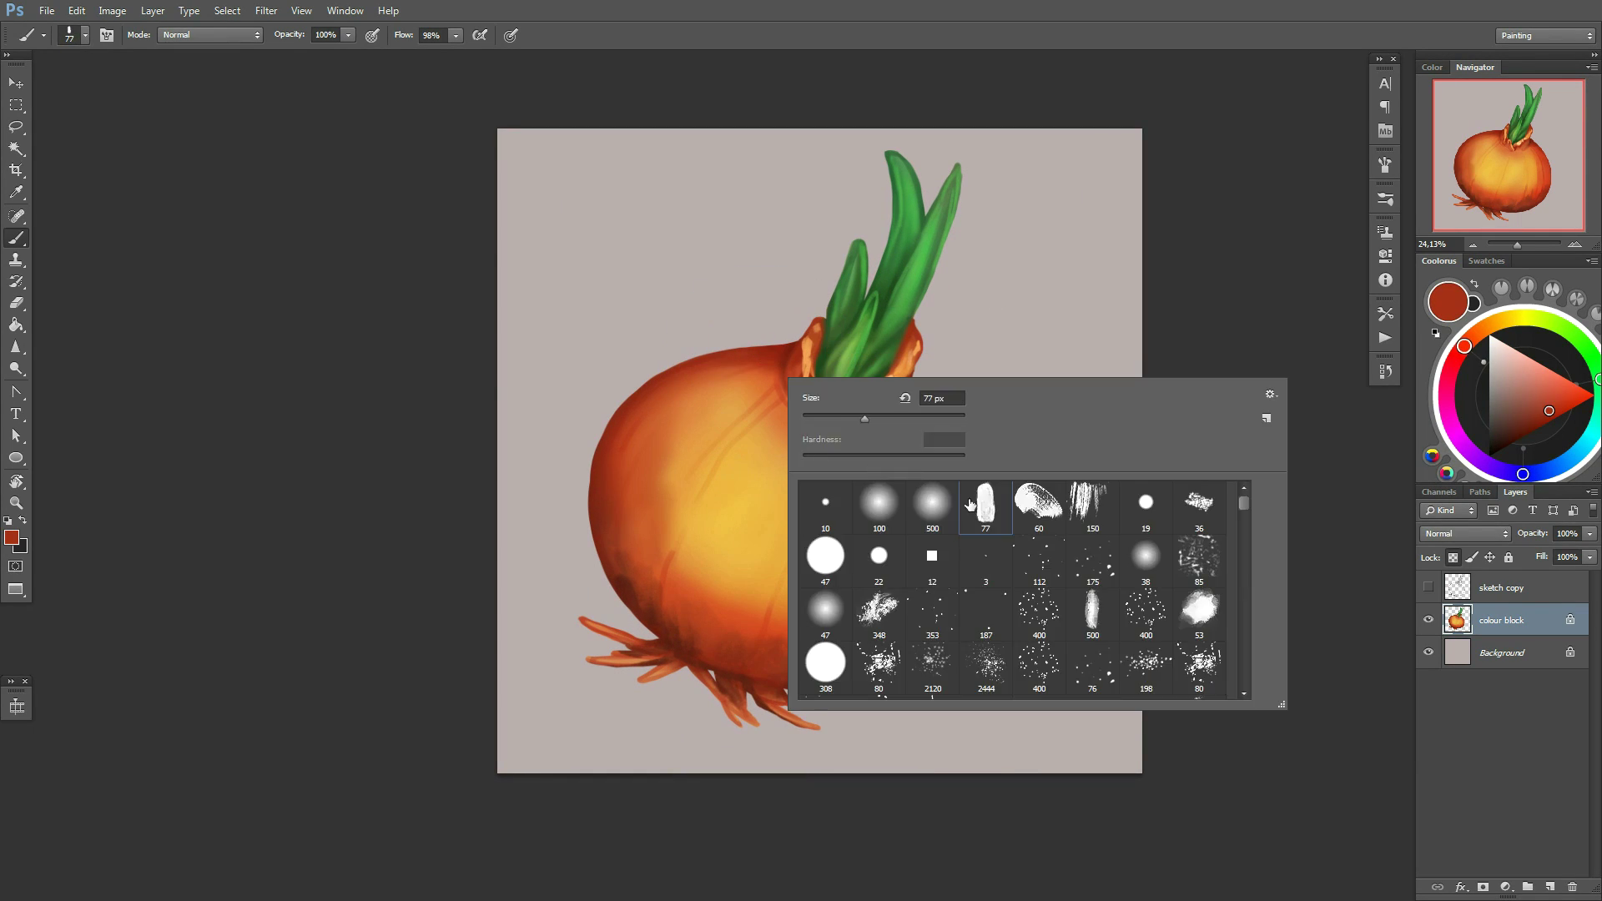
pyautogui.keyDown('alt'); pyautogui.click(715, 404); pyautogui.keyUp('alt')
pyautogui.keyDown('alt'); pyautogui.click(701, 501); pyautogui.keyUp('alt')
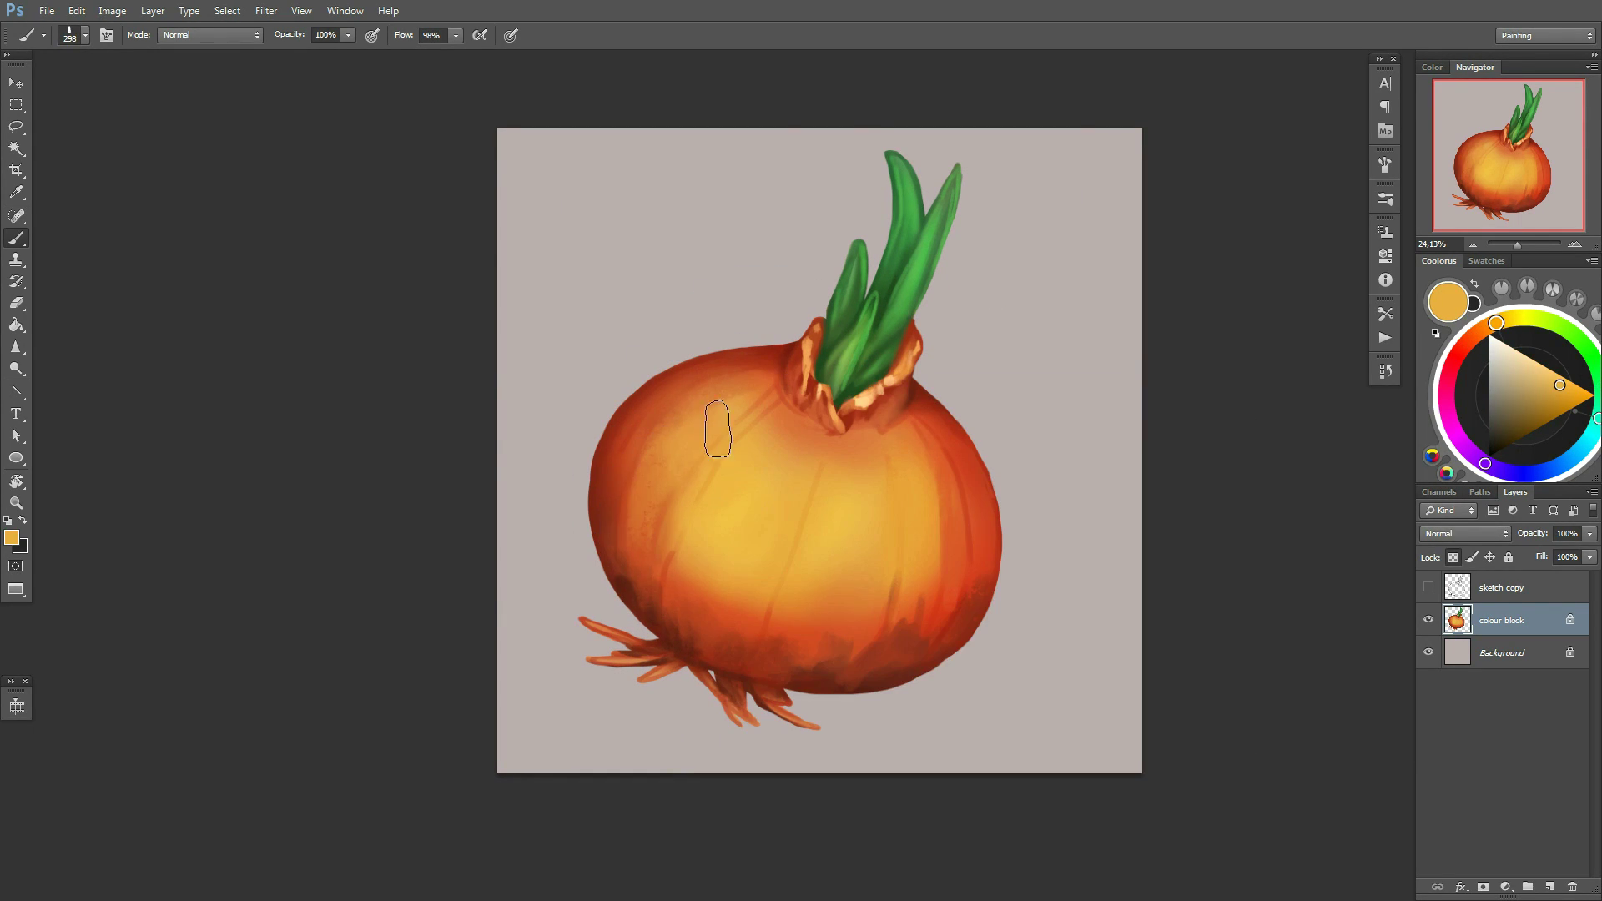
pyautogui.rightClick(781, 438)
pyautogui.press('Return')
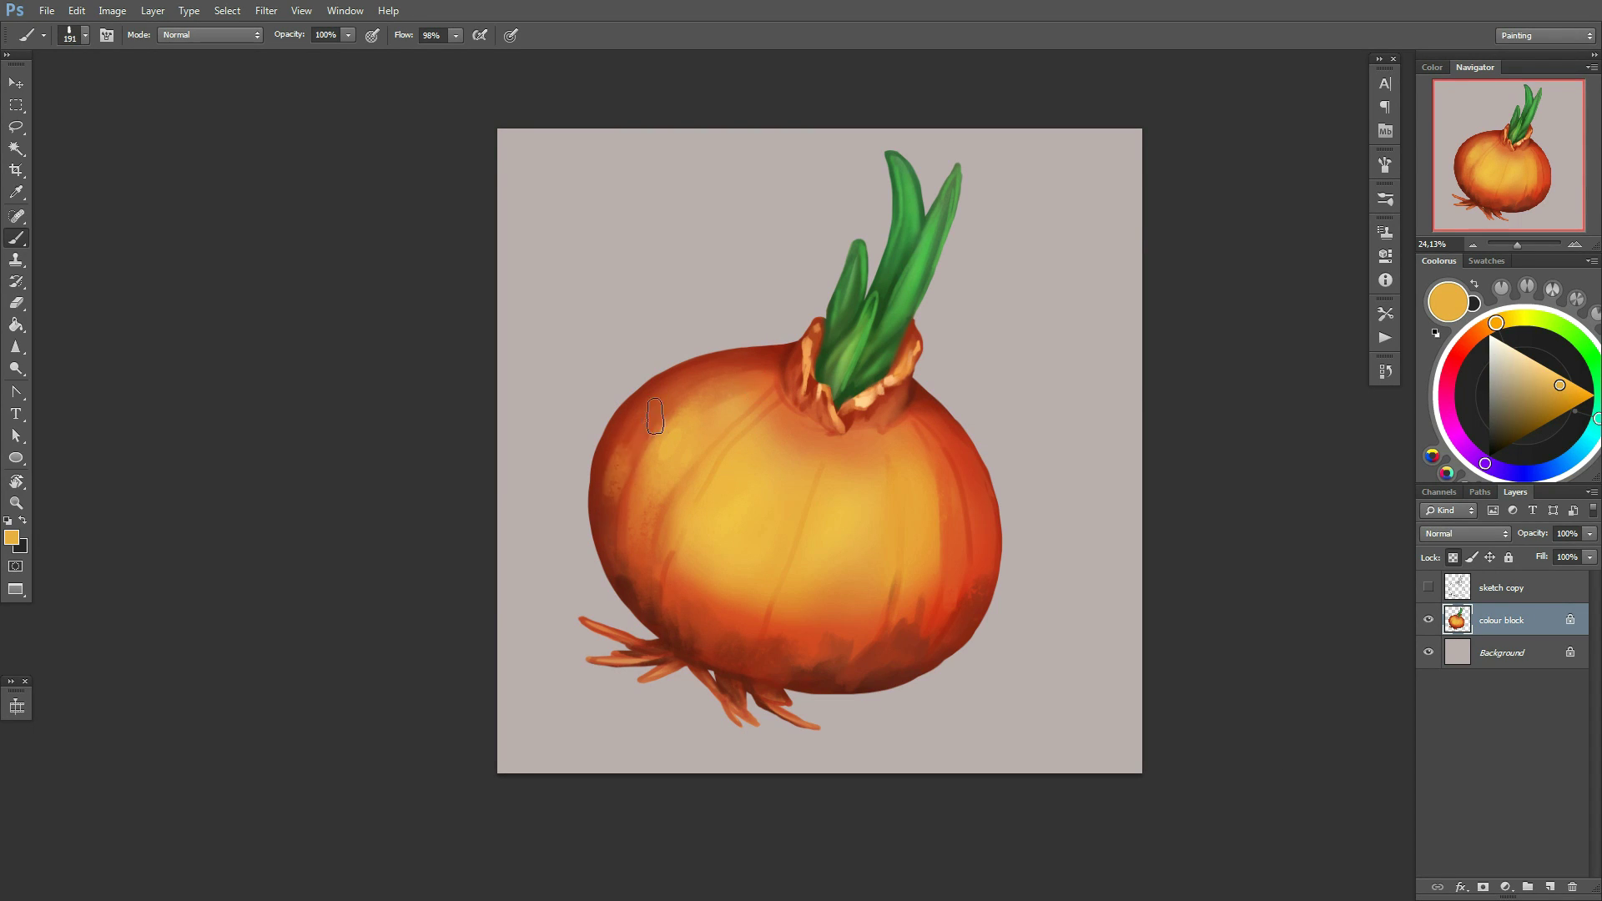
pyautogui.keyDown('alt'); pyautogui.click(731, 388); pyautogui.keyUp('alt')
pyautogui.keyDown('alt'); pyautogui.click(613, 411); pyautogui.keyUp('alt')
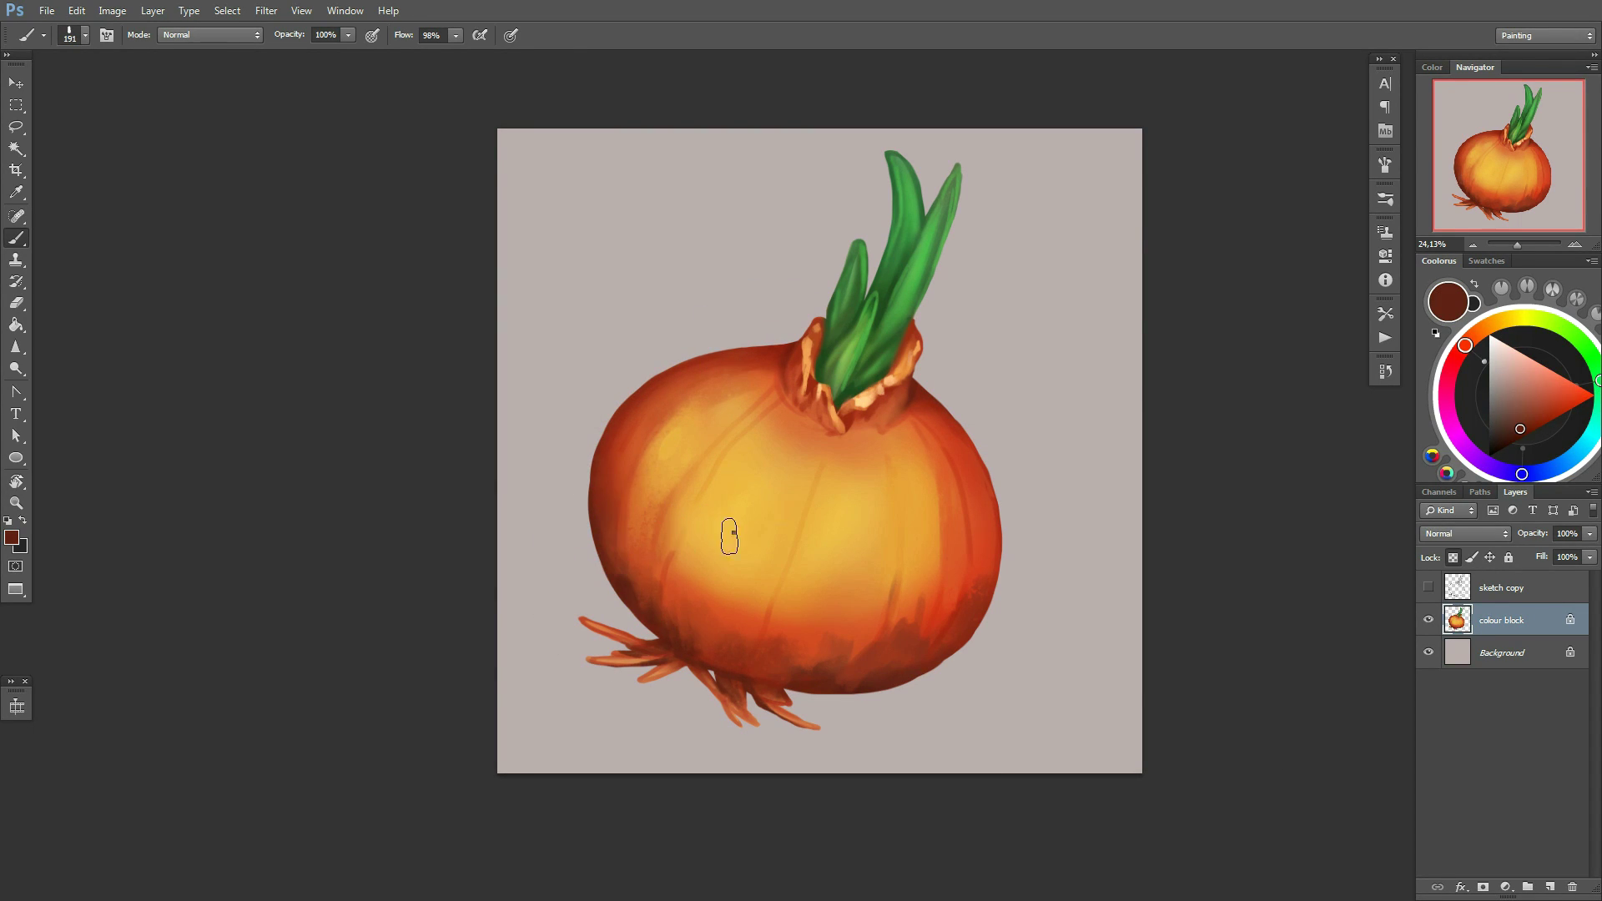
pyautogui.keyDown('alt'); pyautogui.click(628, 588); pyautogui.keyUp('alt')
pyautogui.moveTo(710, 551); pyautogui.dragTo(632, 544)
pyautogui.rightClick(713, 534)
pyautogui.press('Return')
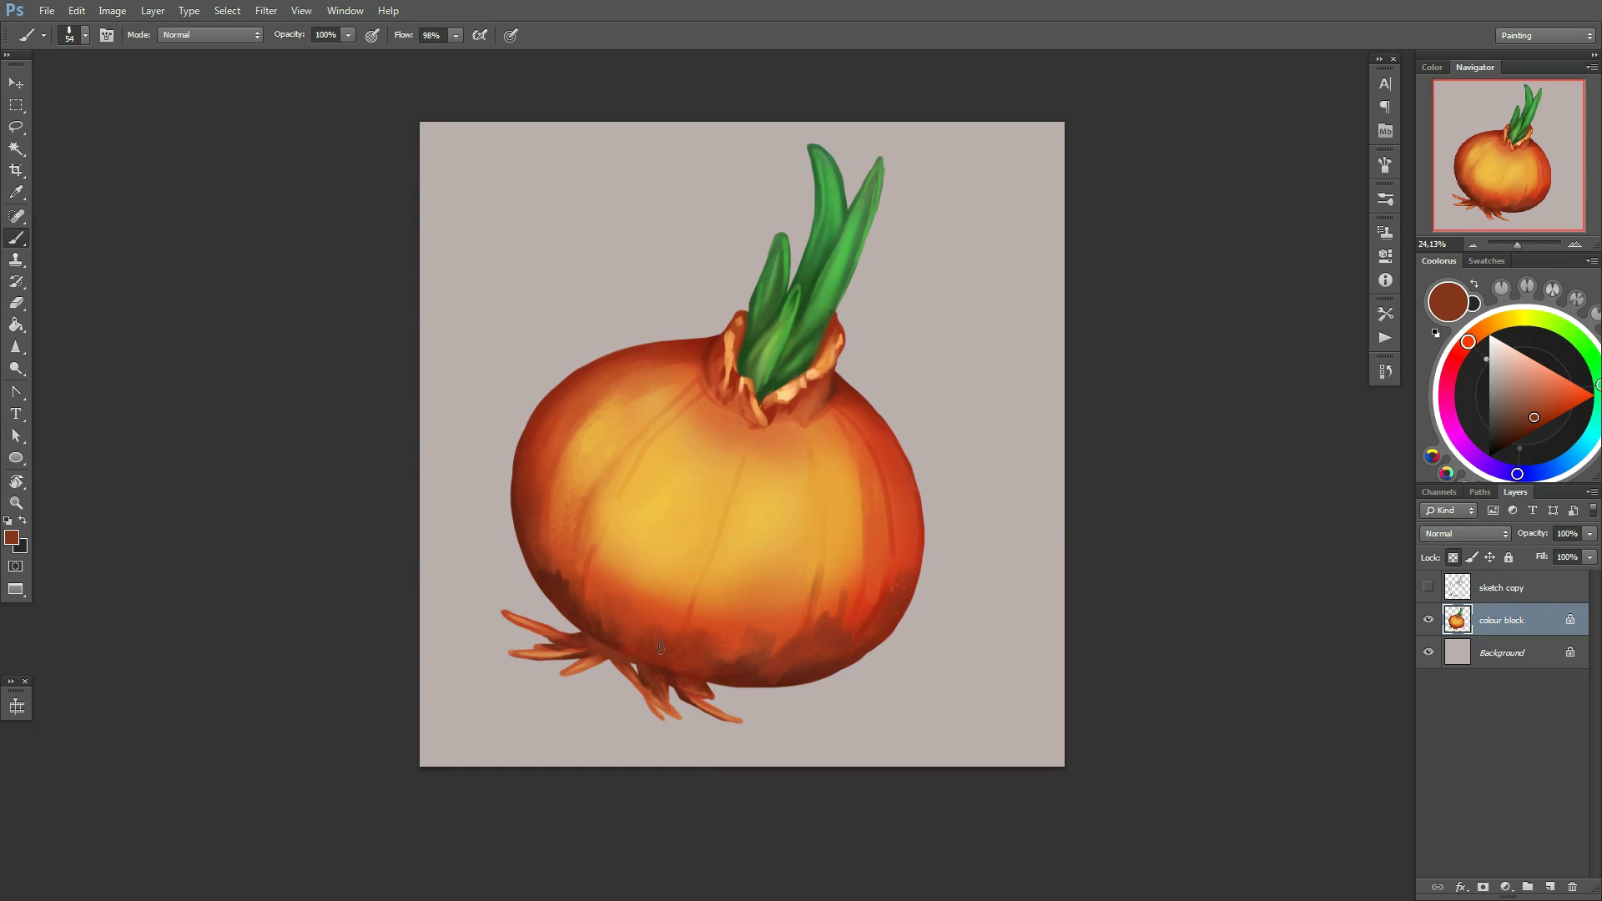
pyautogui.keyDown('alt'); pyautogui.click(614, 653); pyautogui.keyUp('alt')
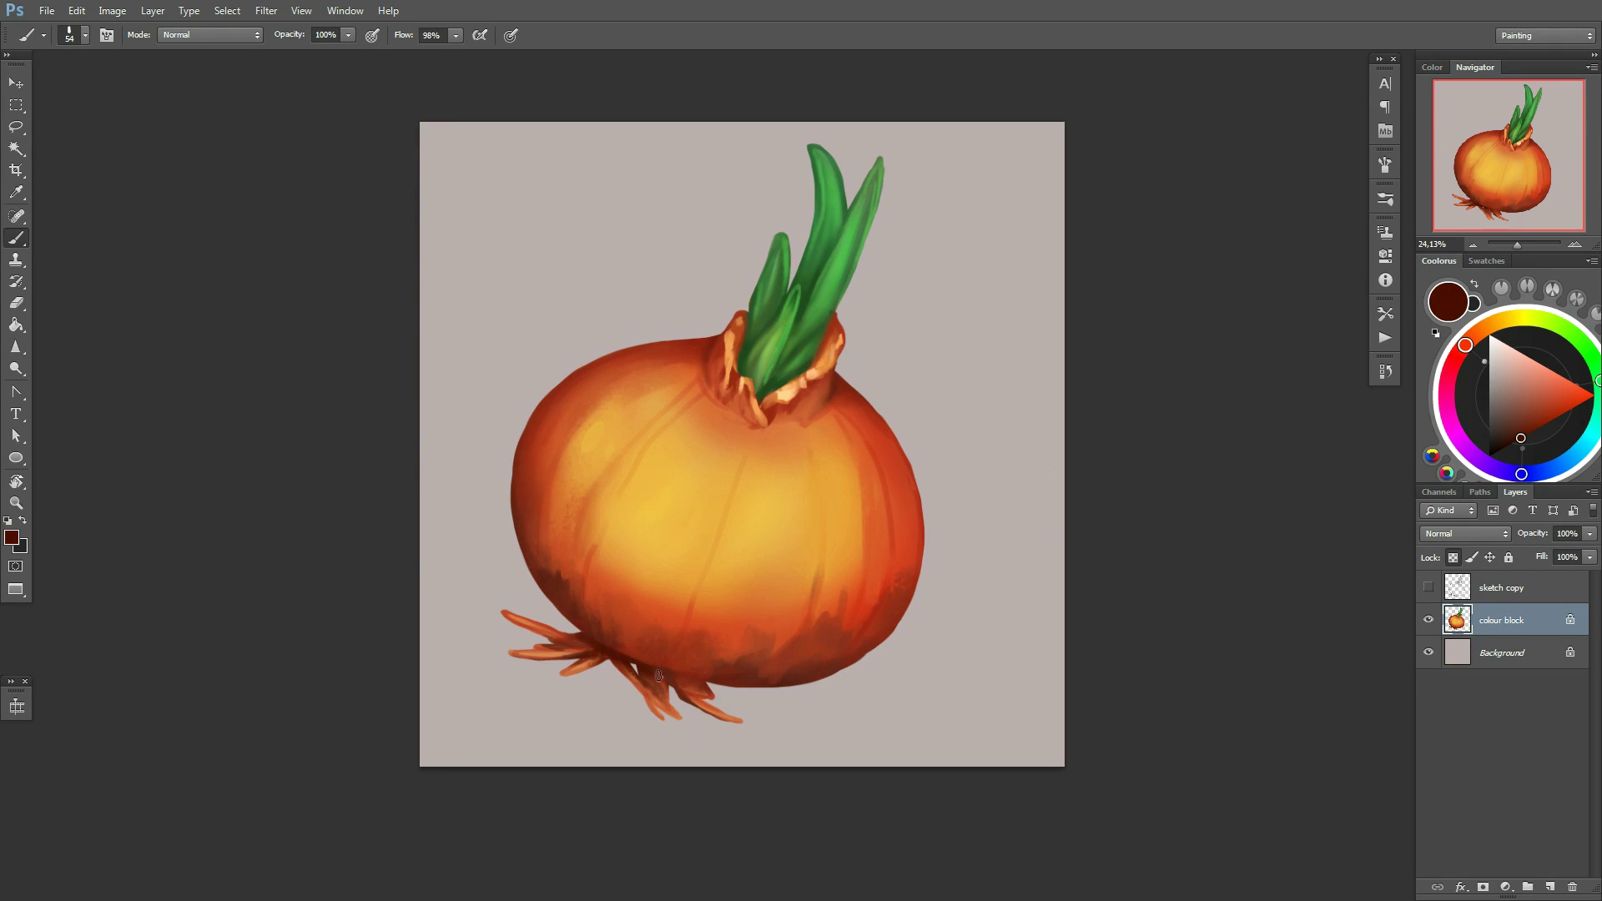
# Lighten the sketch copy layer's lines with Hue/Saturation, then hide that layer
pyautogui.click(1494, 588)
pyautogui.click(1428, 587)
pyautogui.hotkey('ctrl', 'u')
pyautogui.moveTo(1277, 777); pyautogui.dragTo(1327, 777)
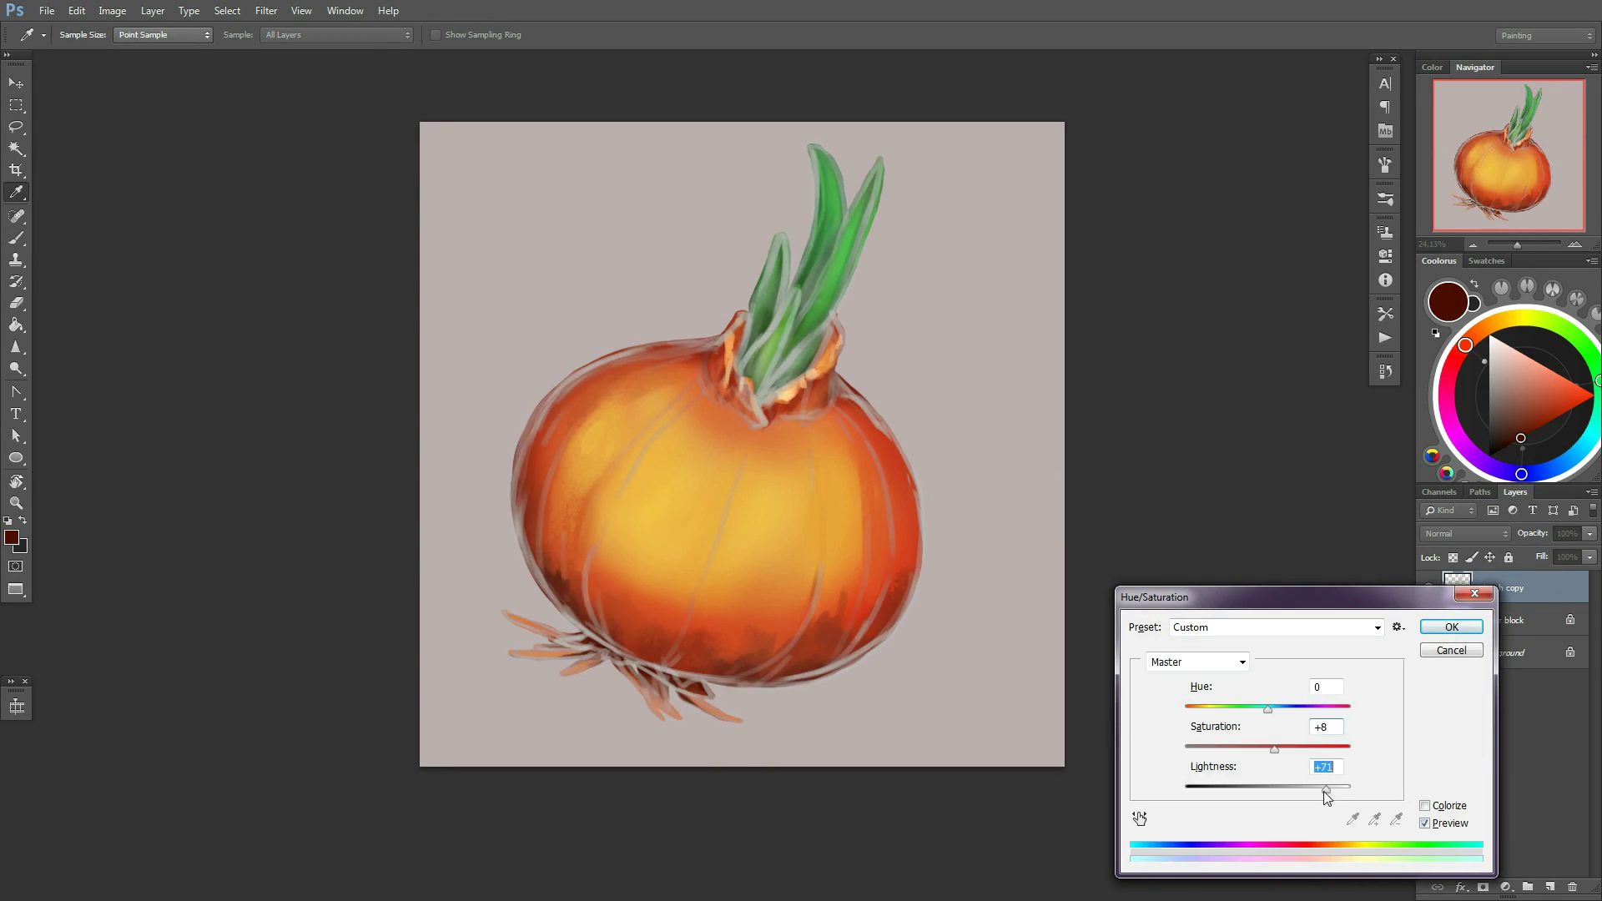
pyautogui.press('Escape')
pyautogui.click(1429, 588)
# On the colour block layer, pick a light peach tone for root highlights and resize the brush
pyautogui.click(1494, 620)
pyautogui.scroll(3, 805, 619)
pyautogui.scroll(-1, 687, 652)
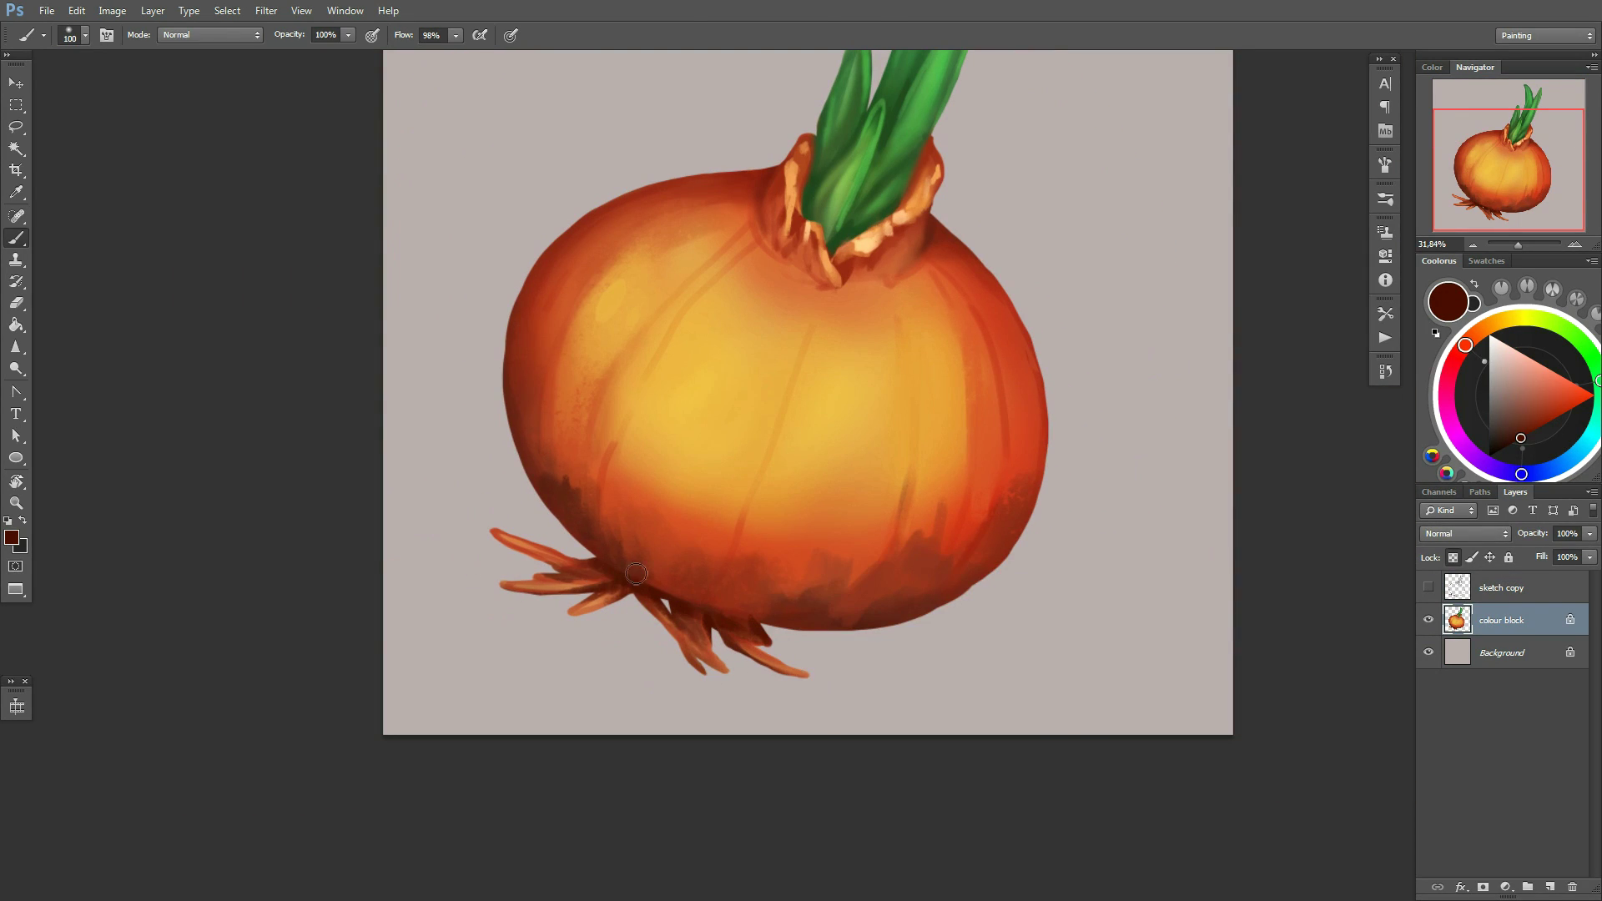
pyautogui.moveTo(636, 574); pyautogui.dragTo(699, 601)
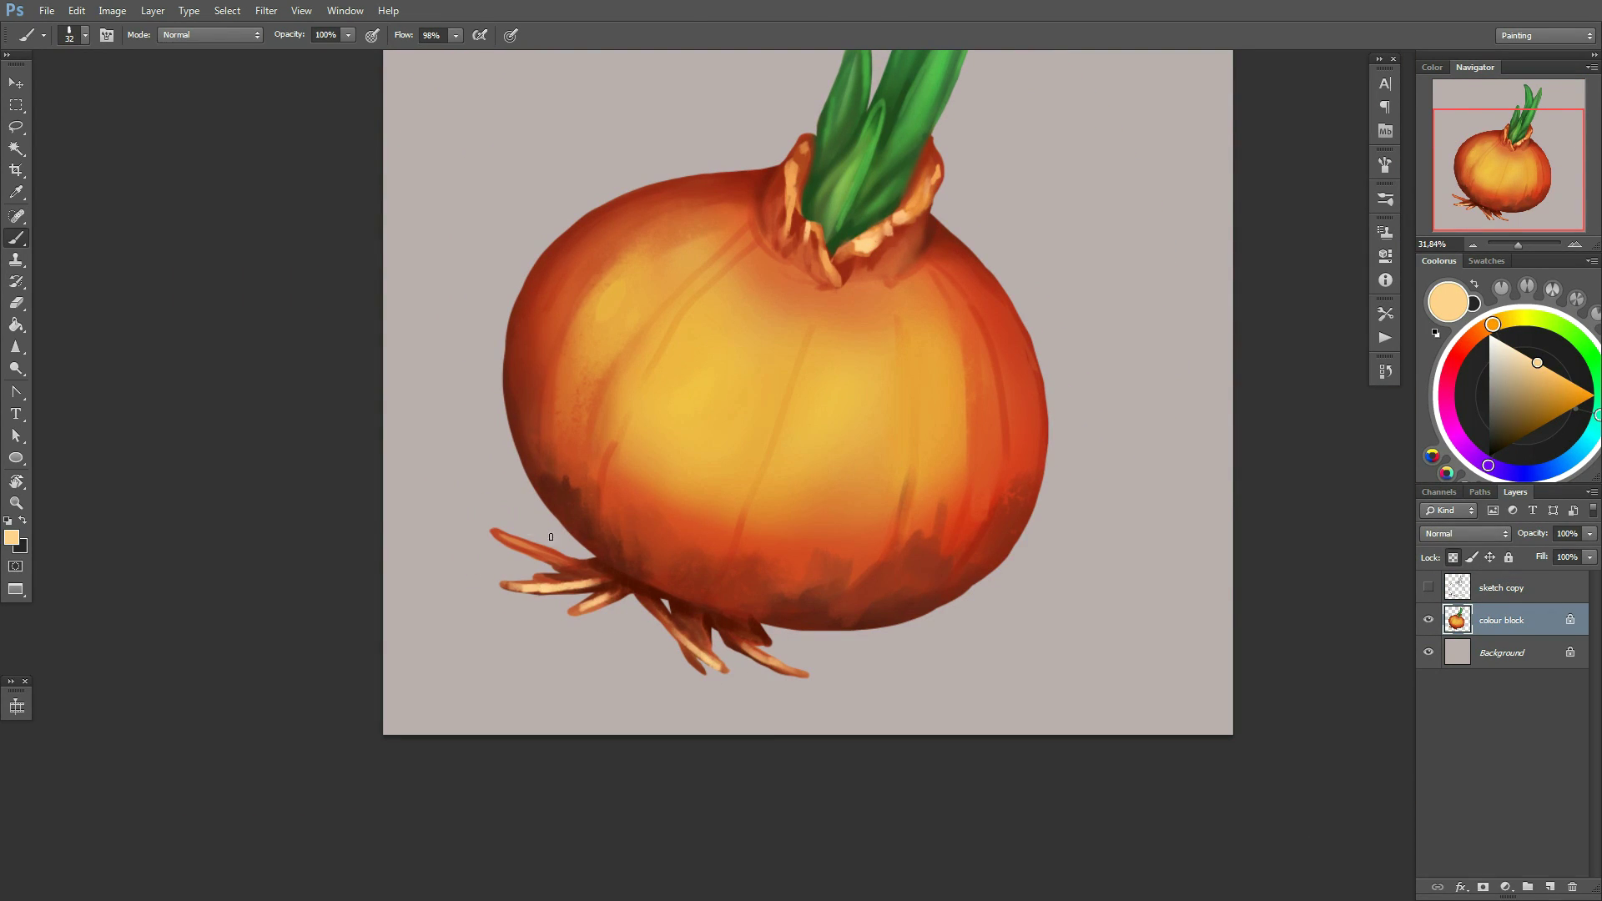
pyautogui.keyDown('alt'); pyautogui.click(550, 537); pyautogui.keyUp('alt')
pyautogui.rightClick(628, 534)
pyautogui.press('Return')
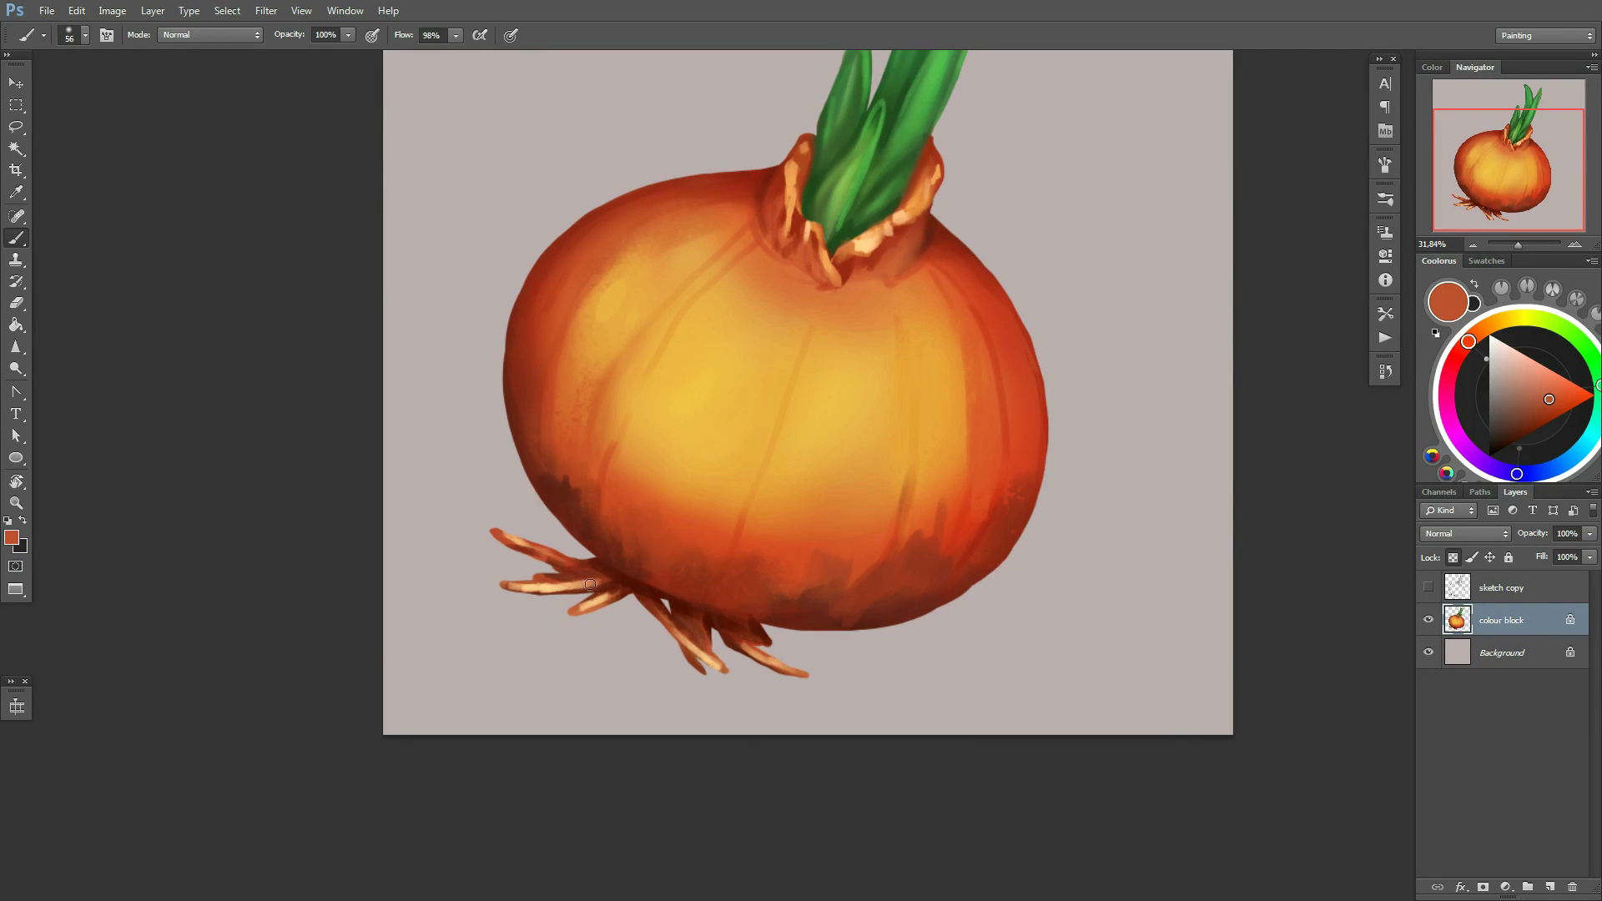
# Shade the lower onion body with a darker red and brown using a smaller brush
pyautogui.keyDown('alt'); pyautogui.click(603, 585); pyautogui.keyUp('alt')
pyautogui.rightClick(664, 533)
pyautogui.press('Return')
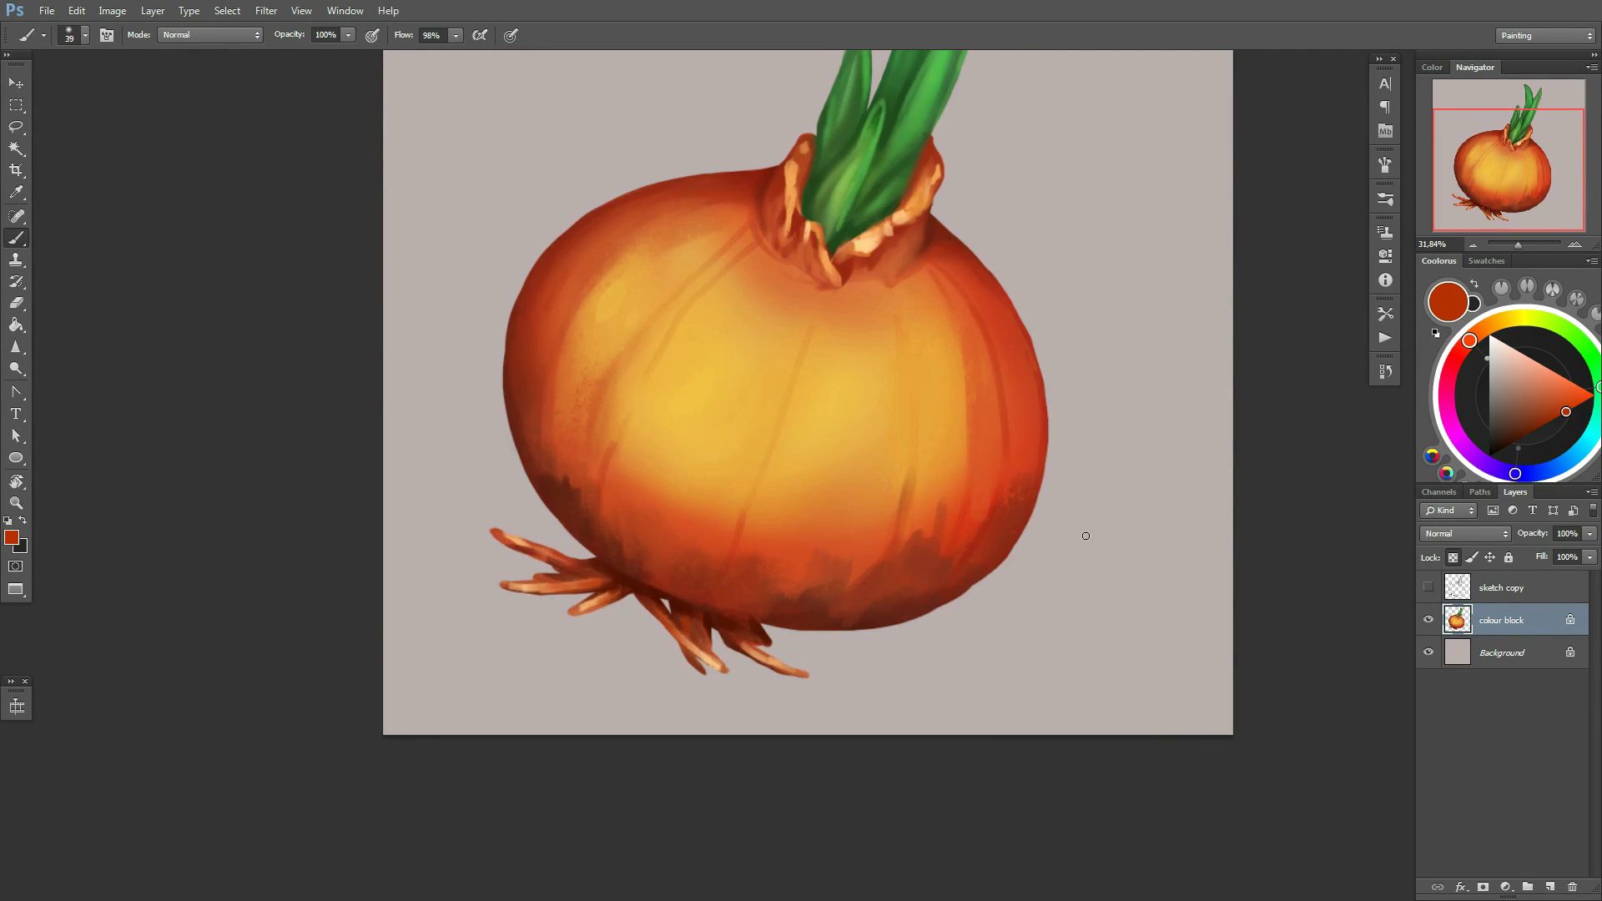
pyautogui.keyDown('alt'); pyautogui.scroll(-2, 1086, 536); pyautogui.keyUp('alt')
pyautogui.keyDown('alt'); pyautogui.click(704, 583); pyautogui.keyUp('alt')
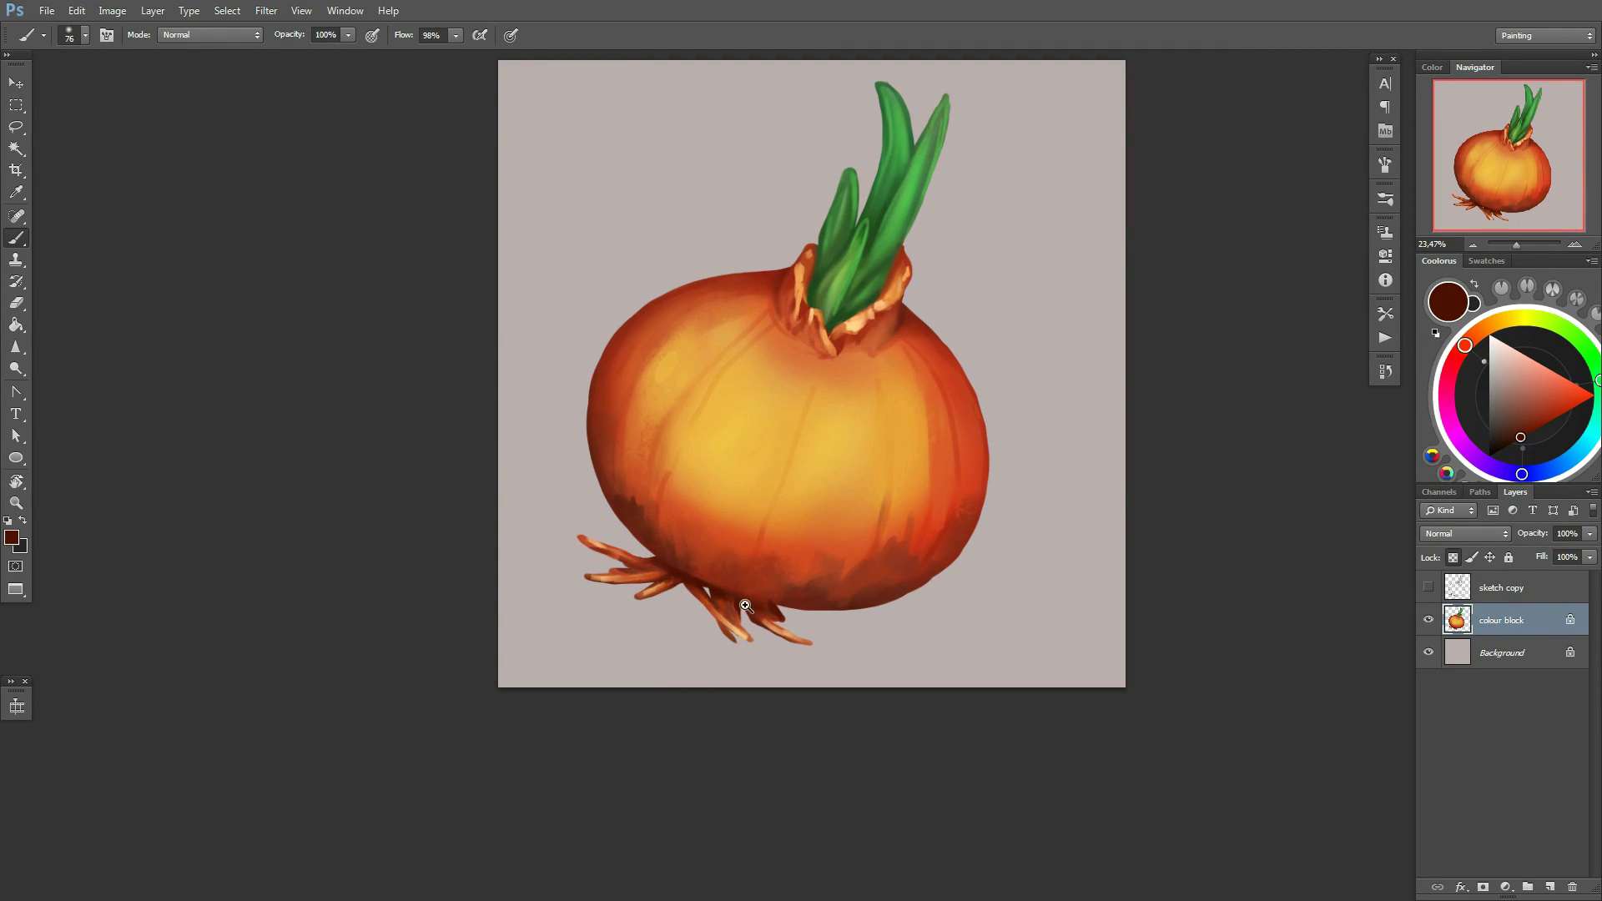
pyautogui.keyDown('alt'); pyautogui.scroll(2, 746, 606); pyautogui.keyUp('alt')
pyautogui.rightClick(889, 532)
pyautogui.press('Return')
pyautogui.keyDown('alt'); pyautogui.click(667, 591); pyautogui.keyUp('alt')
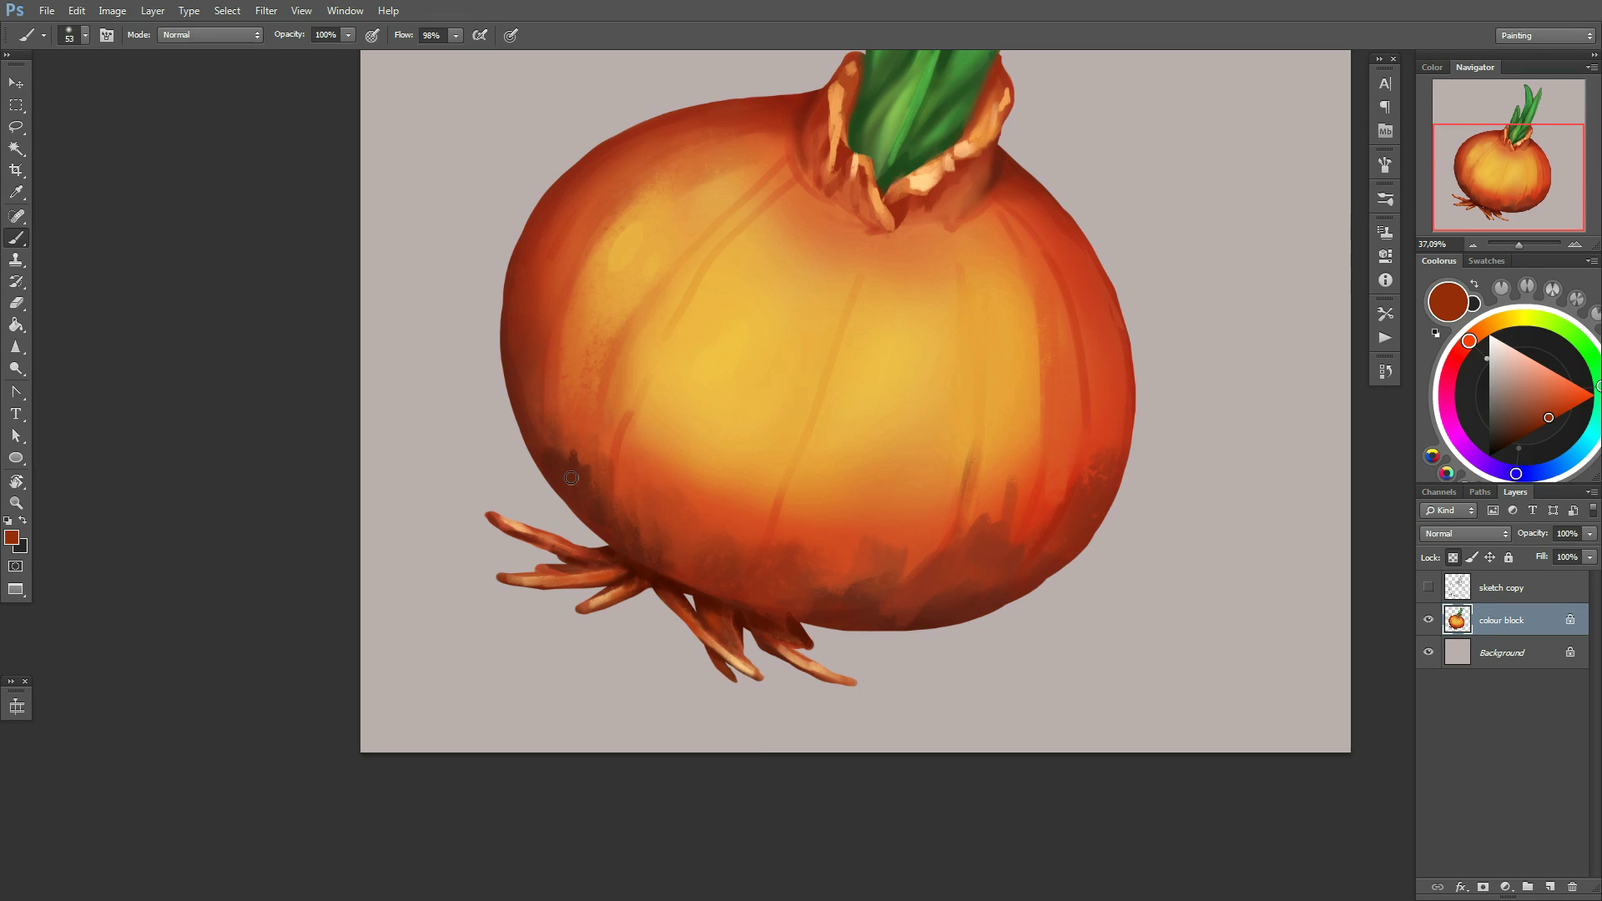
pyautogui.moveTo(729, 359); pyautogui.dragTo(725, 366)
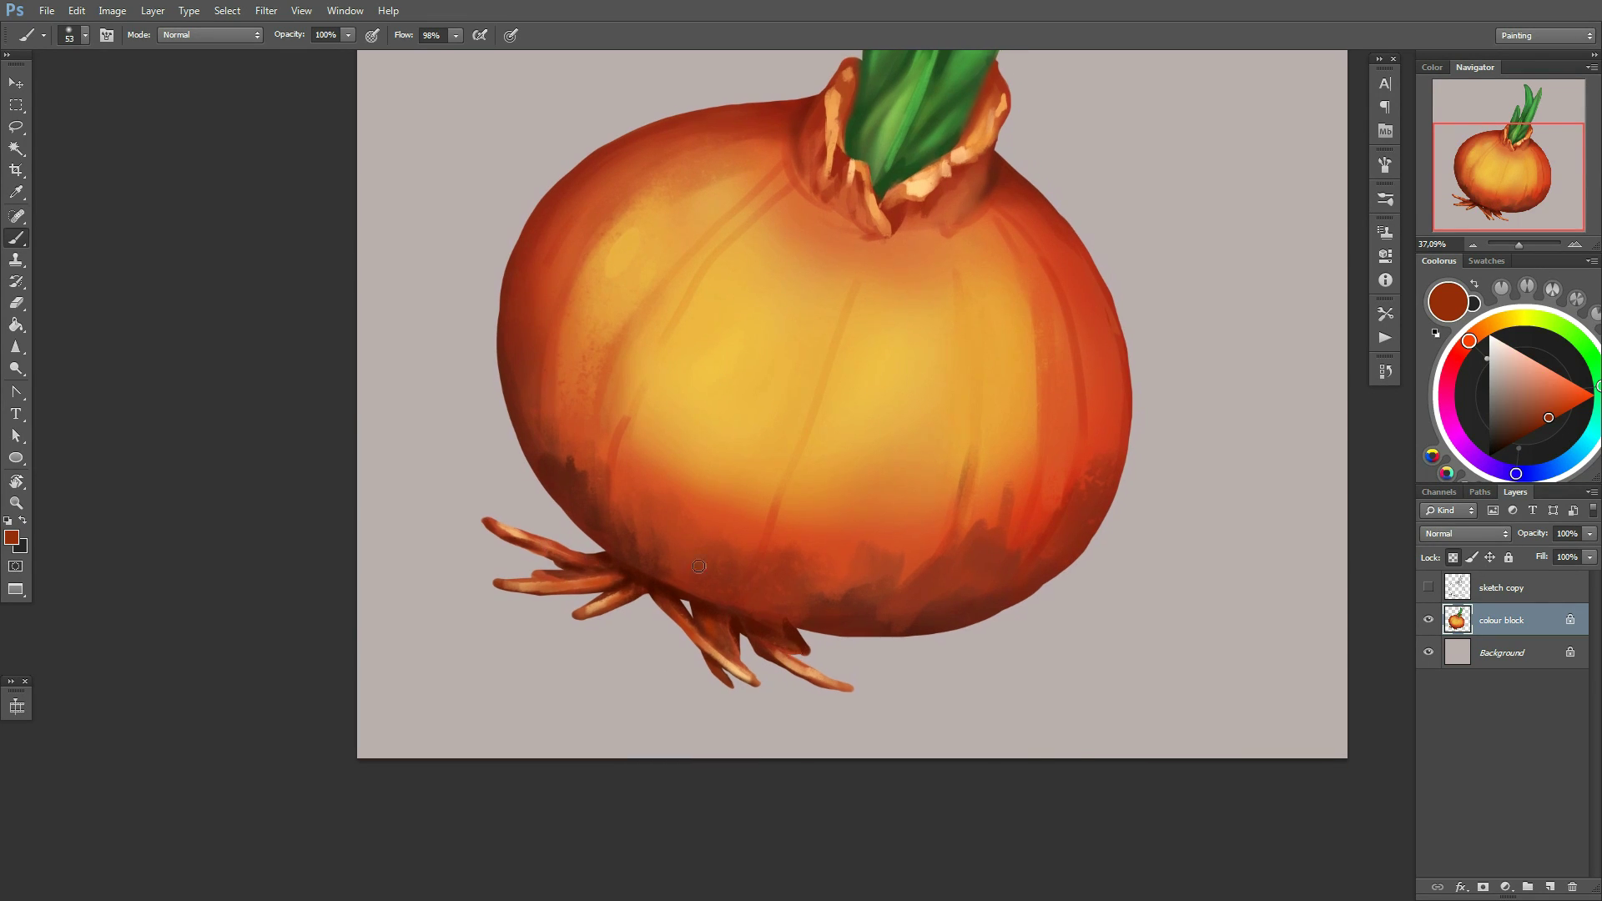
# Sample lighter red-orange and dark brown near the roots and shrink the brush
pyautogui.keyDown('alt'); pyautogui.click(736, 544); pyautogui.keyUp('alt')
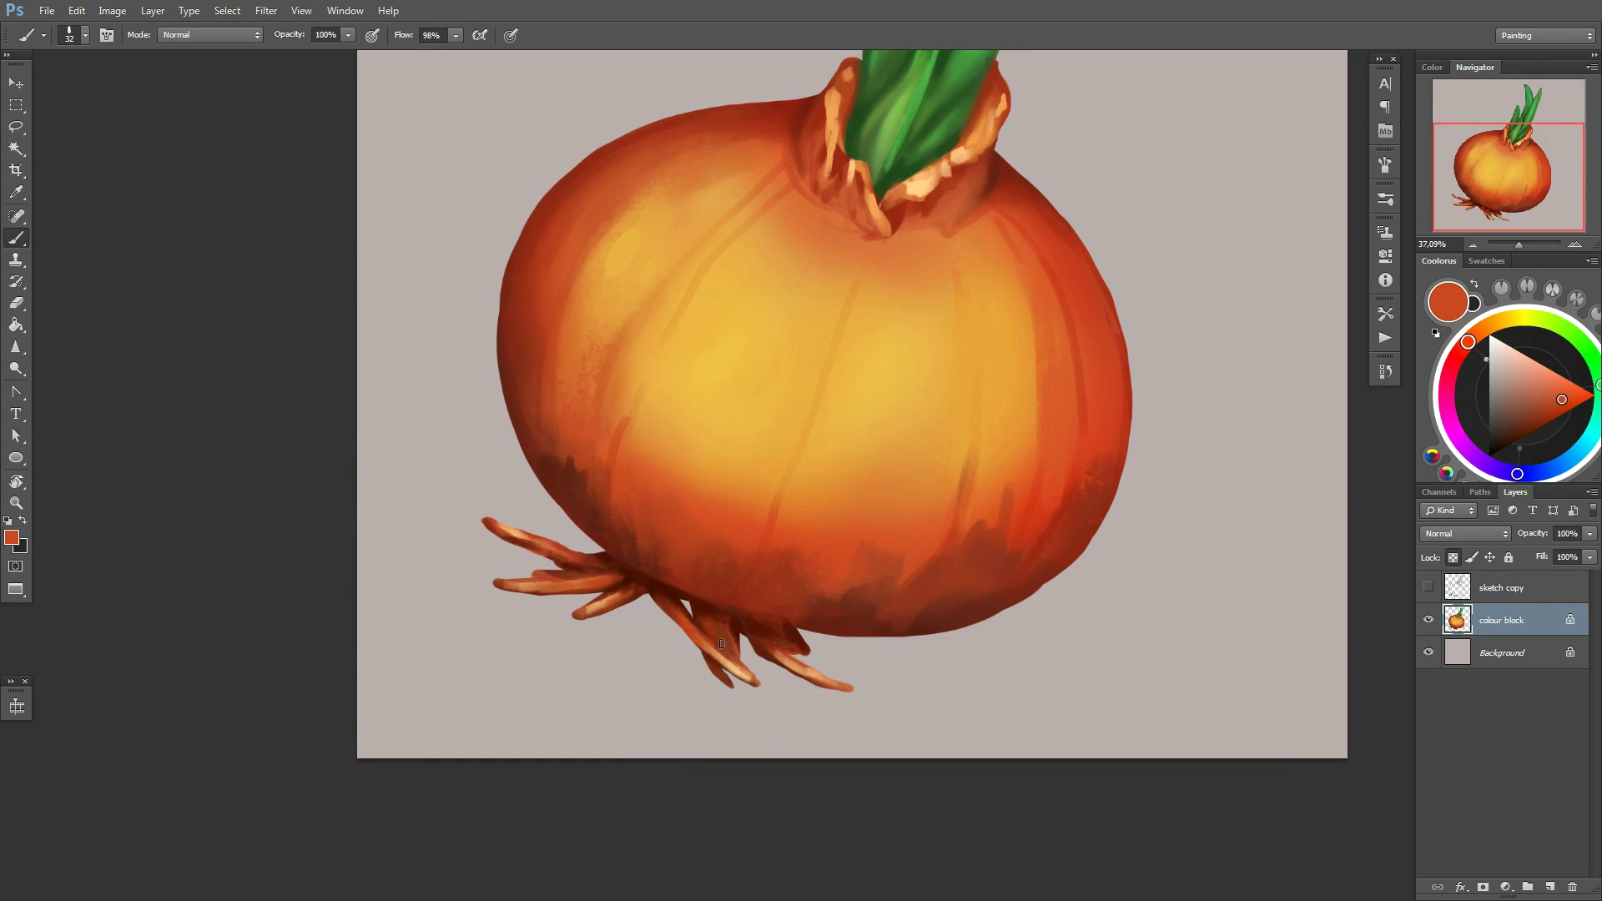
pyautogui.keyDown('alt'); pyautogui.click(721, 627); pyautogui.keyUp('alt')
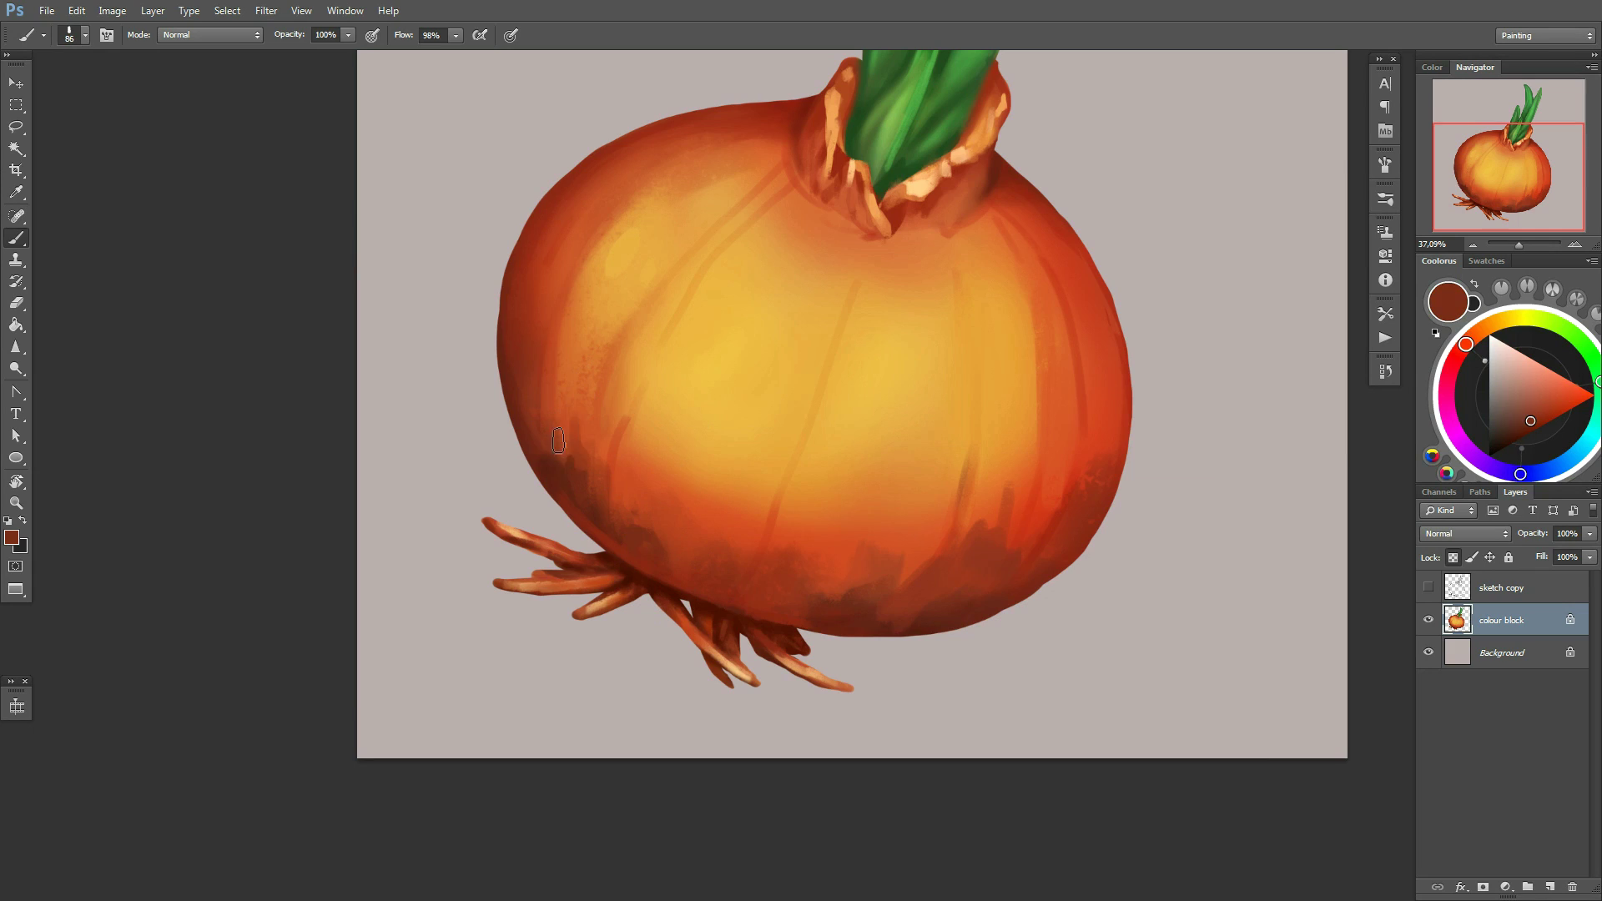
pyautogui.scroll(-3, 826, 523)
pyautogui.scroll(1, 825, 524)
pyautogui.scroll(3, 691, 509)
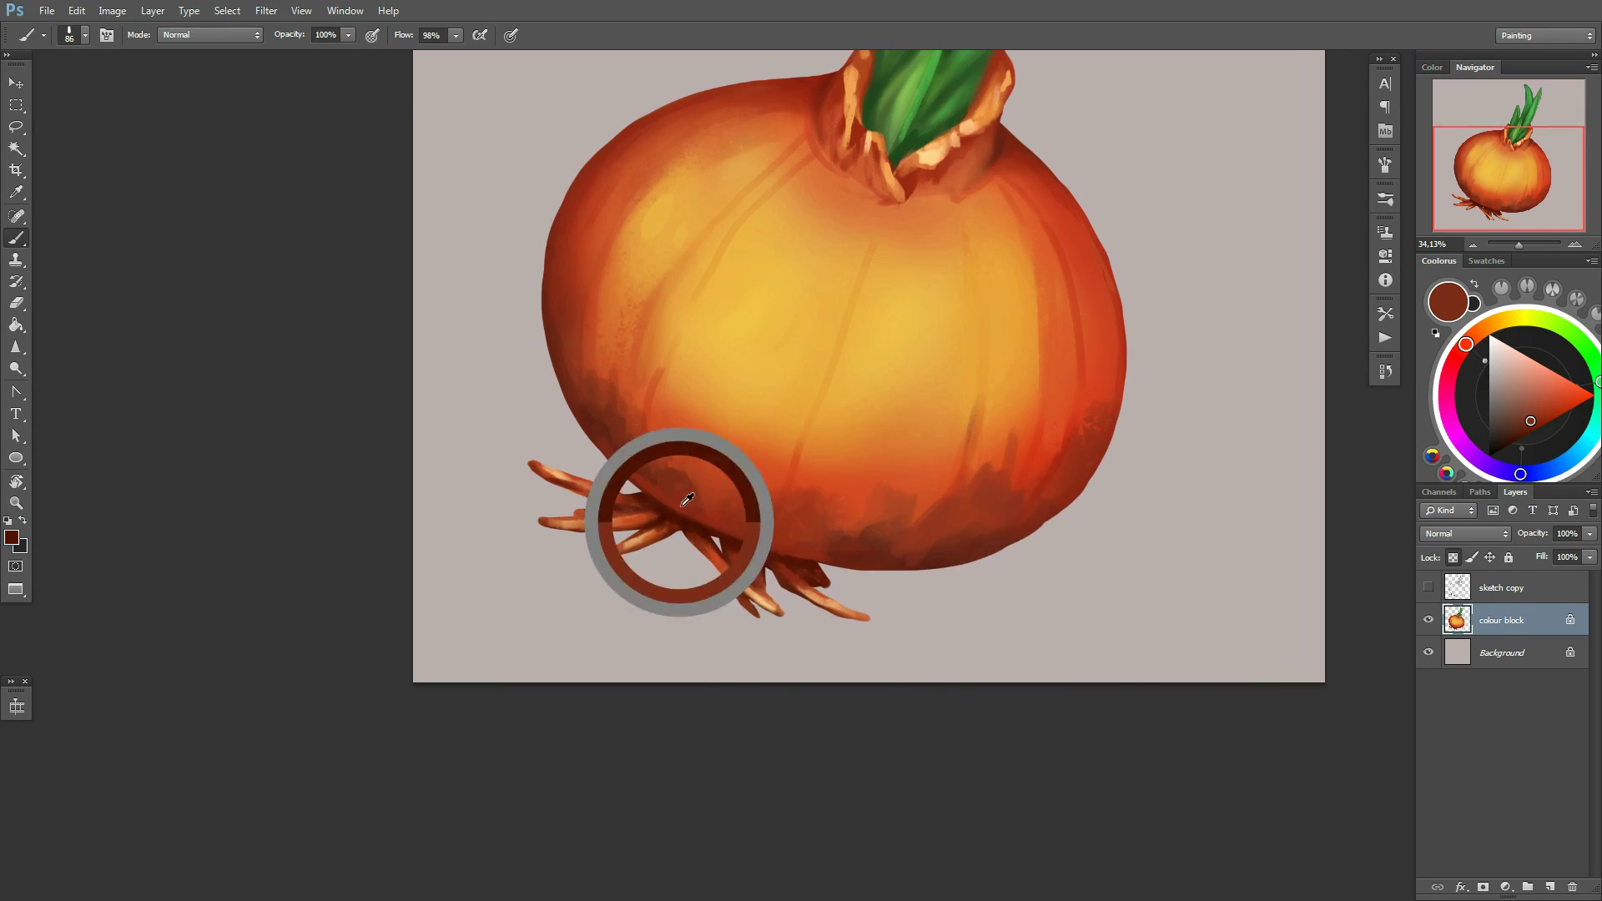
pyautogui.rightClick(691, 510)
pyautogui.press('Return')
# Sample a darker brown-red from the onion's base and switch to a larger brush
pyautogui.keyDown('alt'); pyautogui.click(644, 523); pyautogui.keyUp('alt')
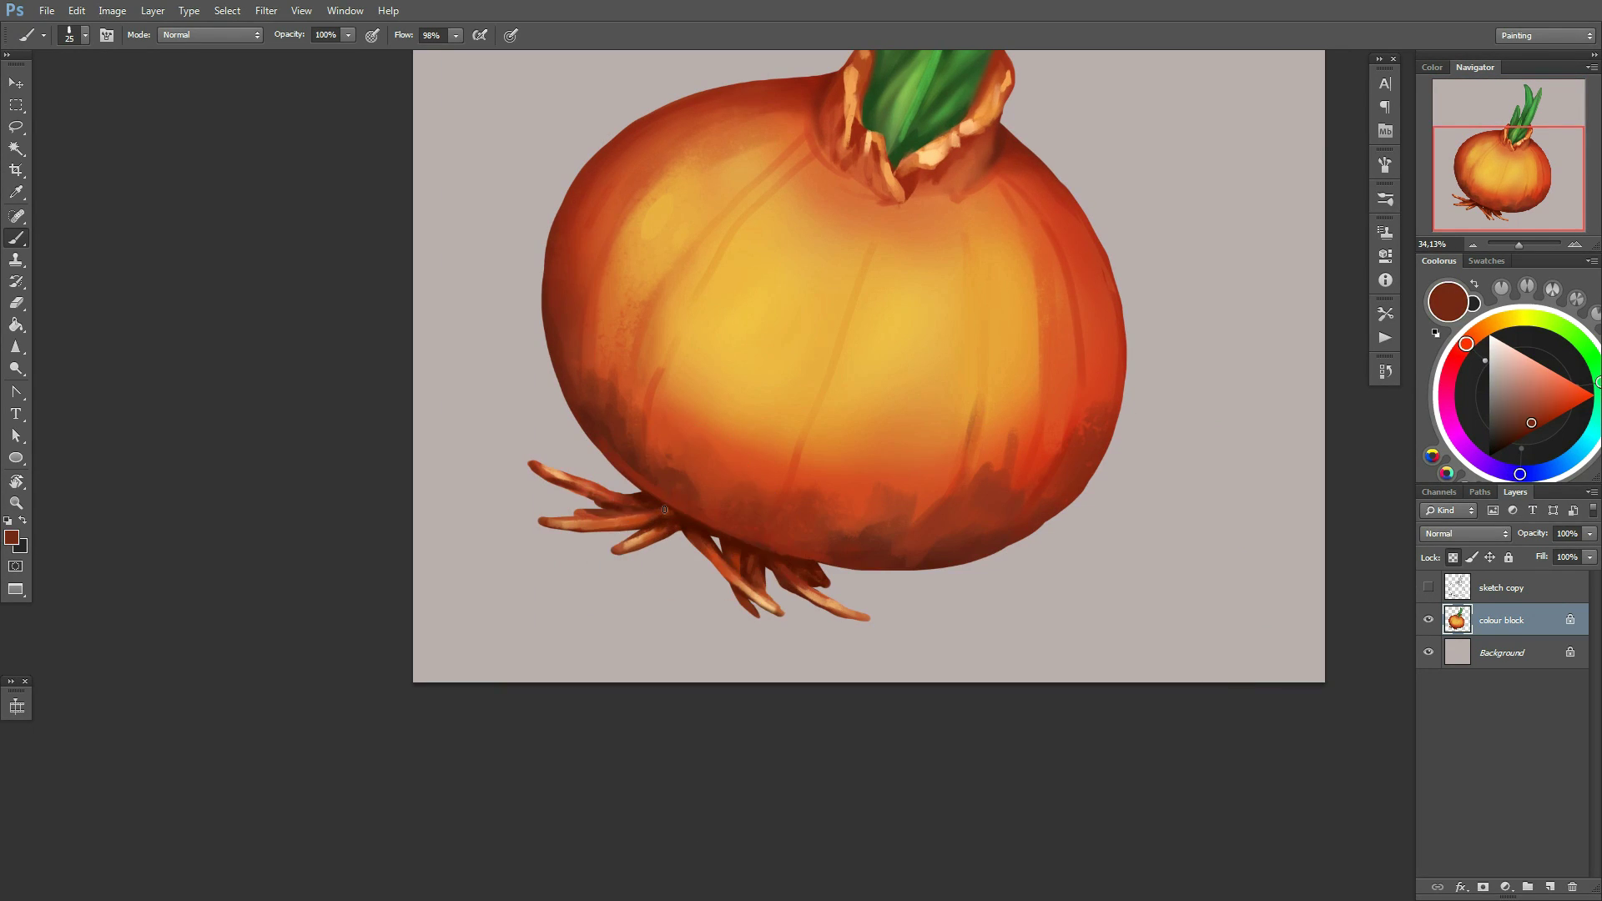
pyautogui.rightClick(697, 508)
pyautogui.press('Return')
pyautogui.keyDown('alt'); pyautogui.click(700, 534); pyautogui.keyUp('alt')
pyautogui.rightClick(716, 535)
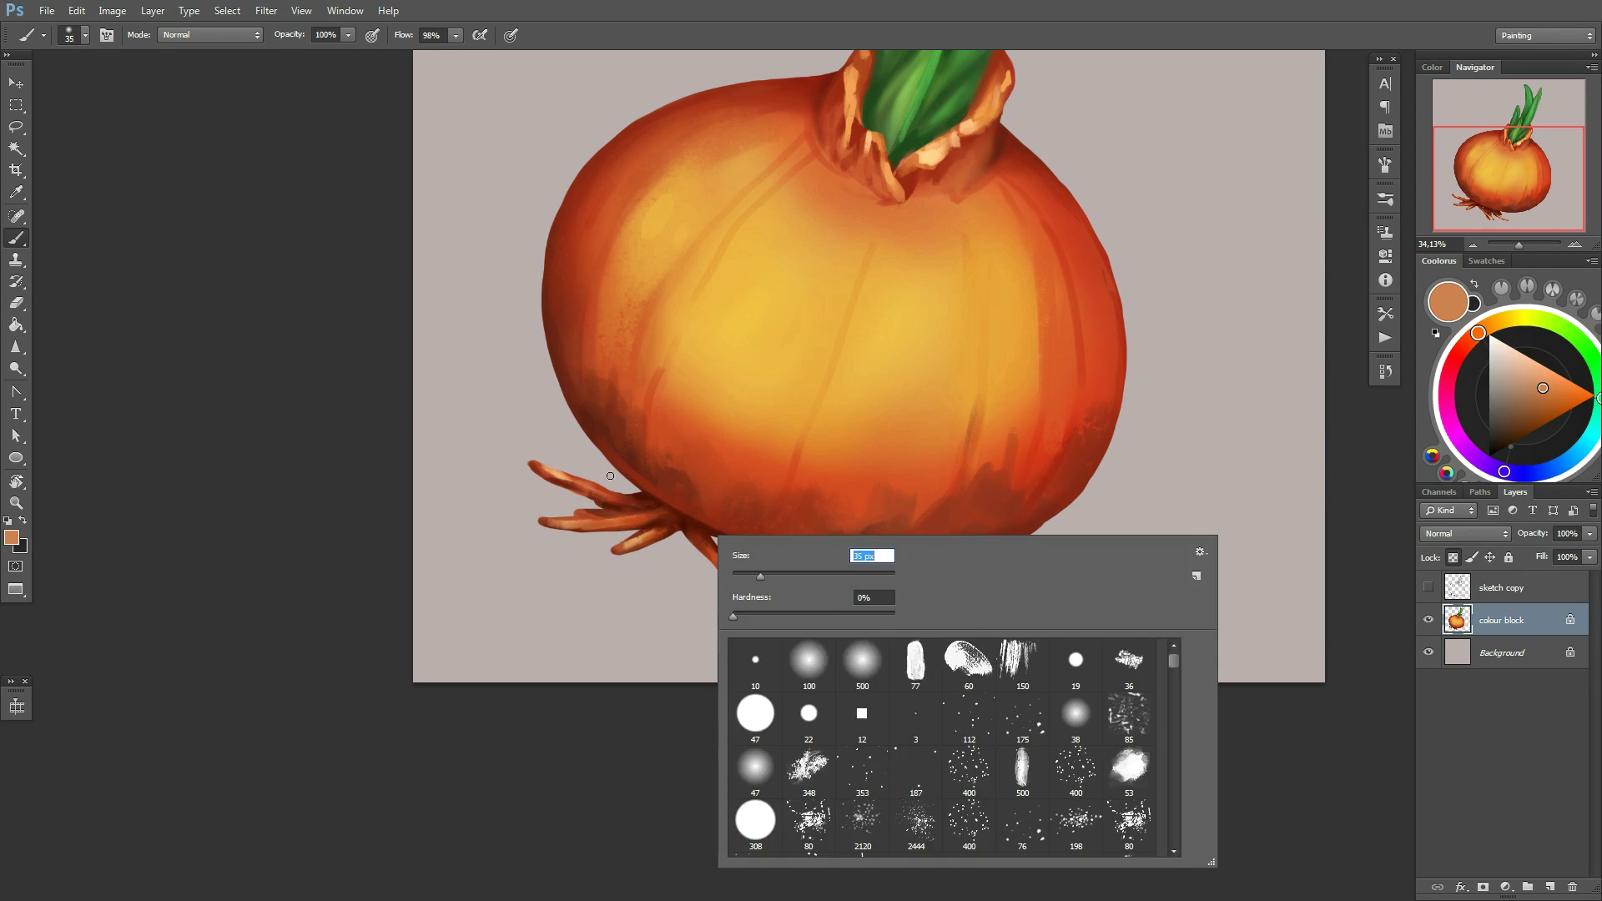
pyautogui.press('Return')
# Paint a brighter yellow glow into the onion's centre with a light orange colour
pyautogui.moveTo(750, 323)
pyautogui.mouseDown()
pyautogui.moveTo(723, 406)
pyautogui.moveTo(709, 243)
pyautogui.mouseUp()
pyautogui.click(1520, 318)
pyautogui.scroll(-1, 709, 243)
pyautogui.rightClick(960, 404)
pyautogui.moveTo(1108, 443); pyautogui.dragTo(1014, 442)
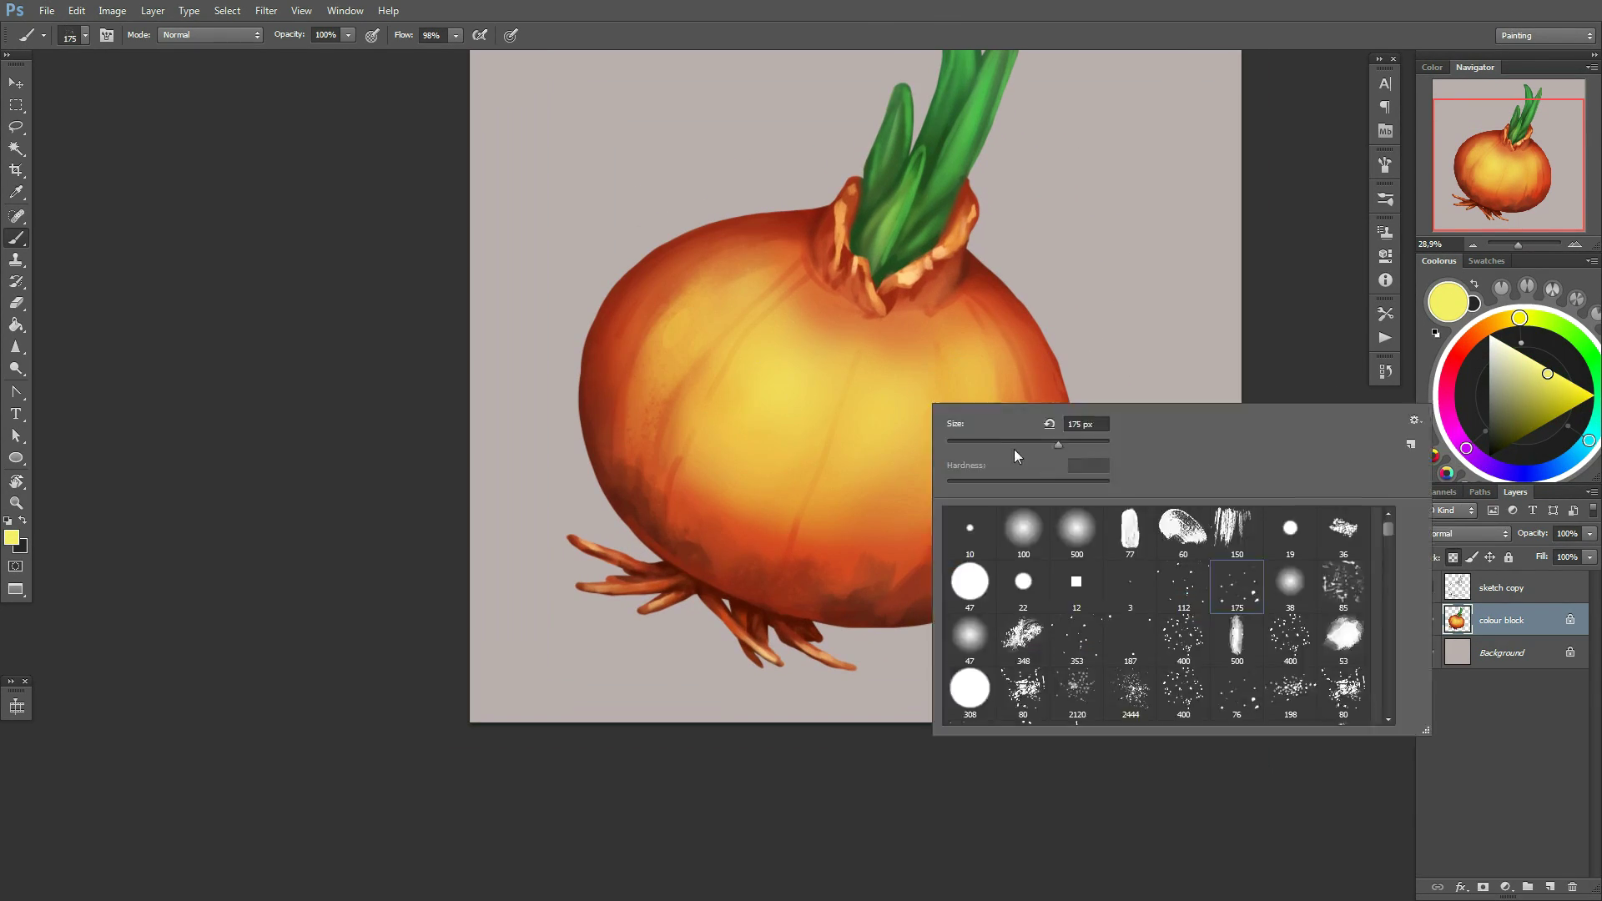
pyautogui.press('Return')
pyautogui.keyDown('alt'); pyautogui.click(743, 523); pyautogui.keyUp('alt')
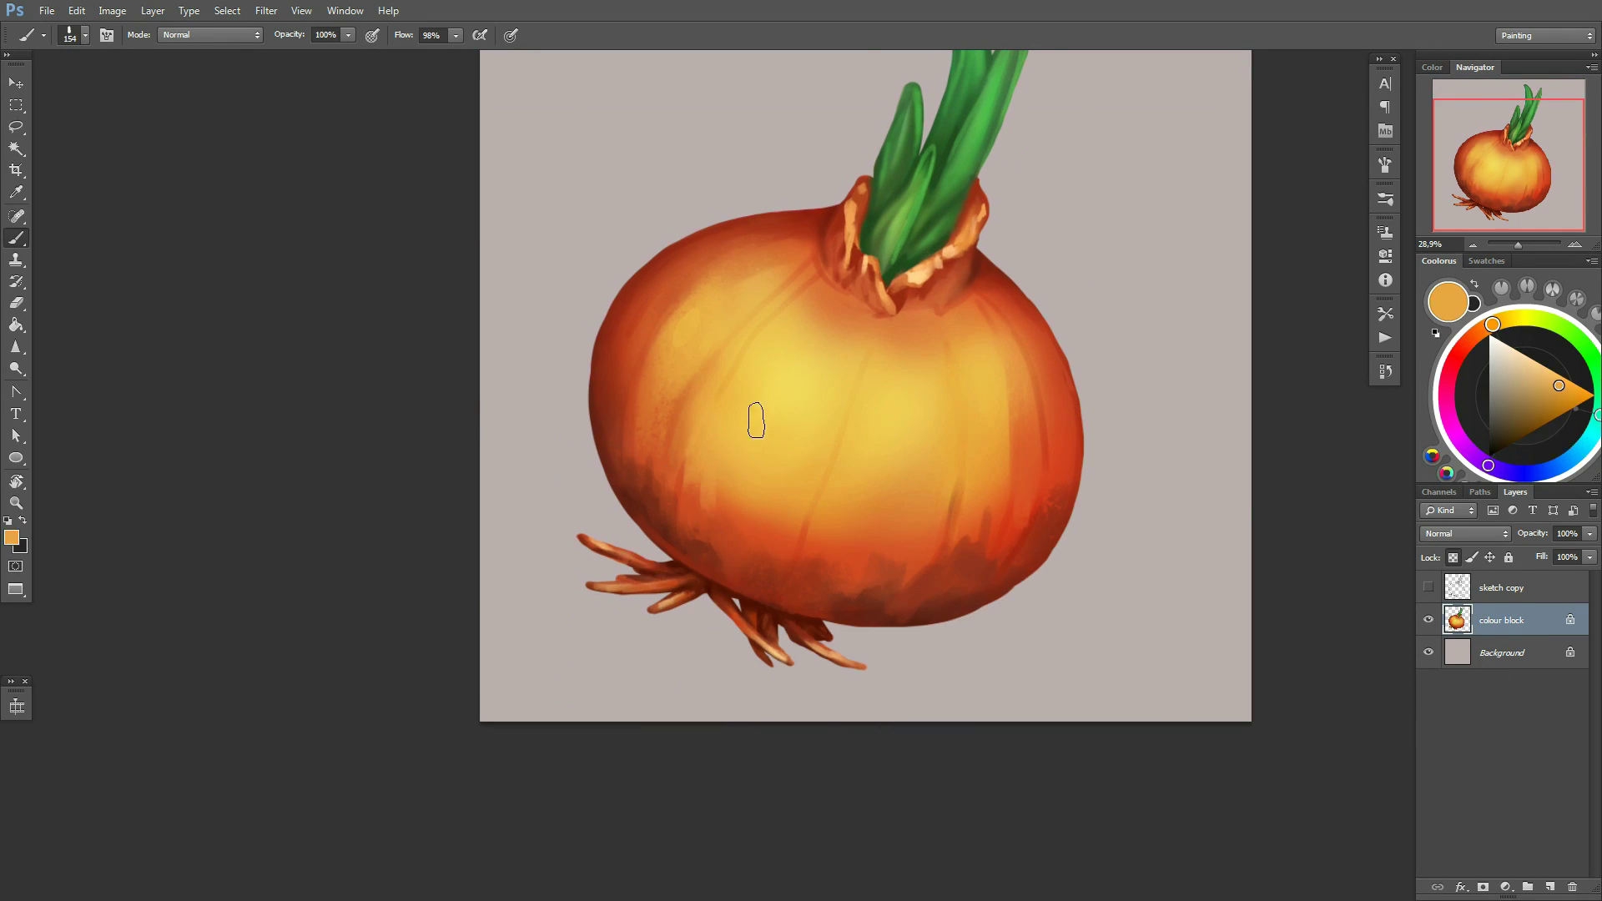
# Enlarge the brush, tilt the canvas view and sample dark red from the onion's edge
pyautogui.moveTo(754, 419); pyautogui.dragTo(772, 347)
pyautogui.keyDown('alt'); pyautogui.click(776, 451); pyautogui.keyUp('alt')
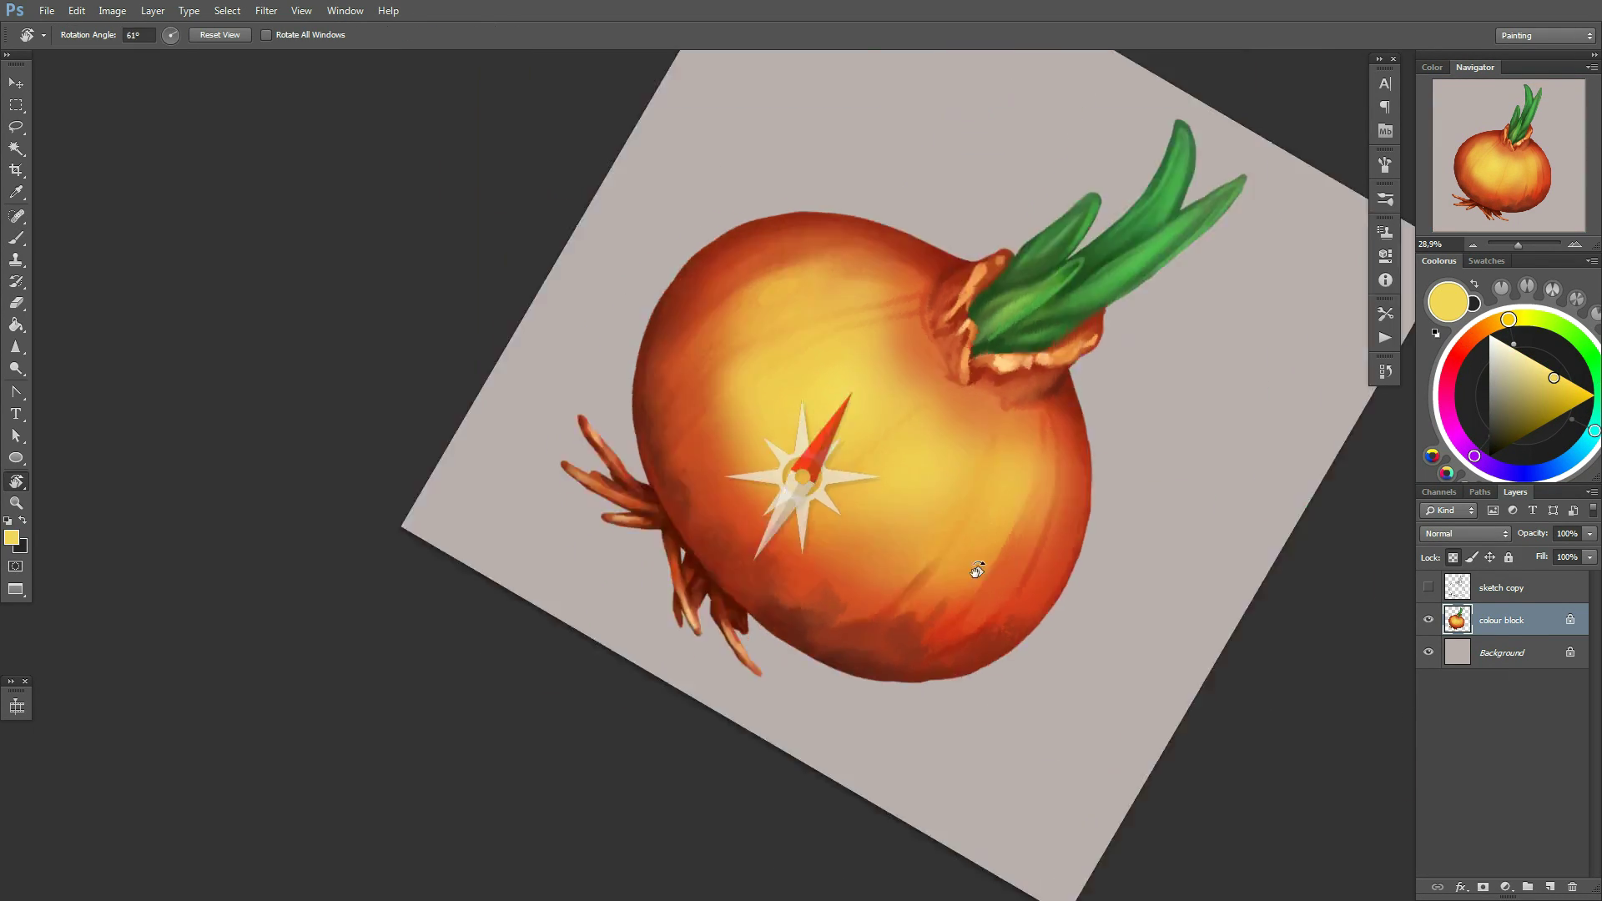
pyautogui.moveTo(775, 450); pyautogui.dragTo(919, 468)
pyautogui.scroll(3, 919, 469)
pyautogui.keyDown('alt'); pyautogui.click(743, 407); pyautogui.keyUp('alt')
pyautogui.rightClick(742, 407)
pyautogui.press('Return')
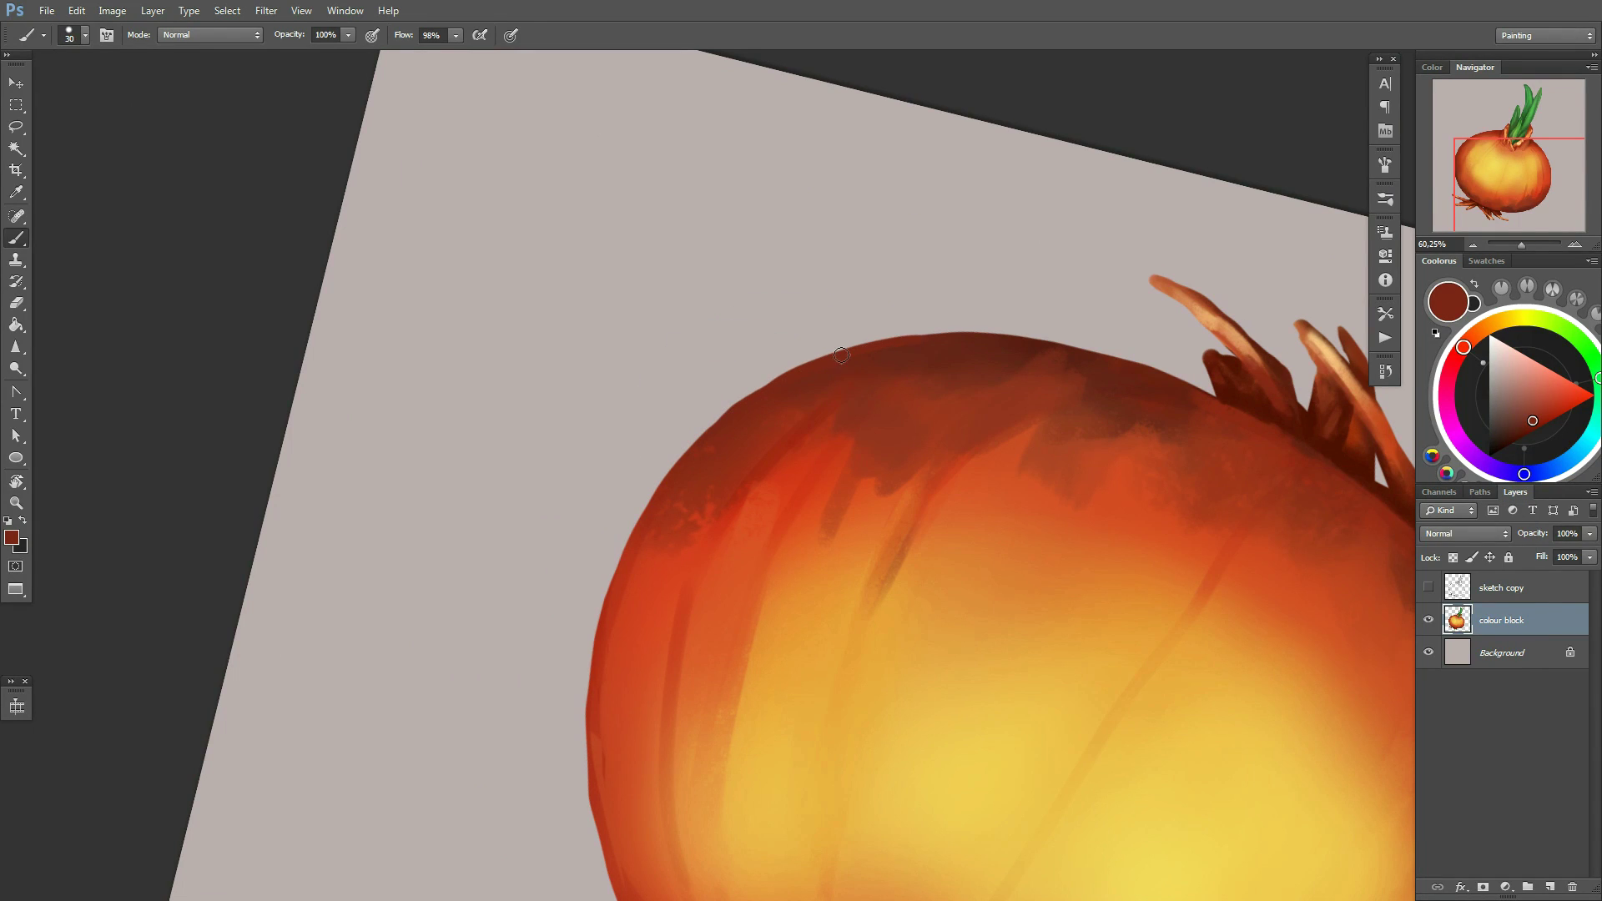
# Erase stray strokes around the onion's neck, rotating the view as needed
pyautogui.moveTo(922, 338); pyautogui.dragTo(869, 426)
pyautogui.keyDown('alt'); pyautogui.click(670, 488); pyautogui.keyUp('alt')
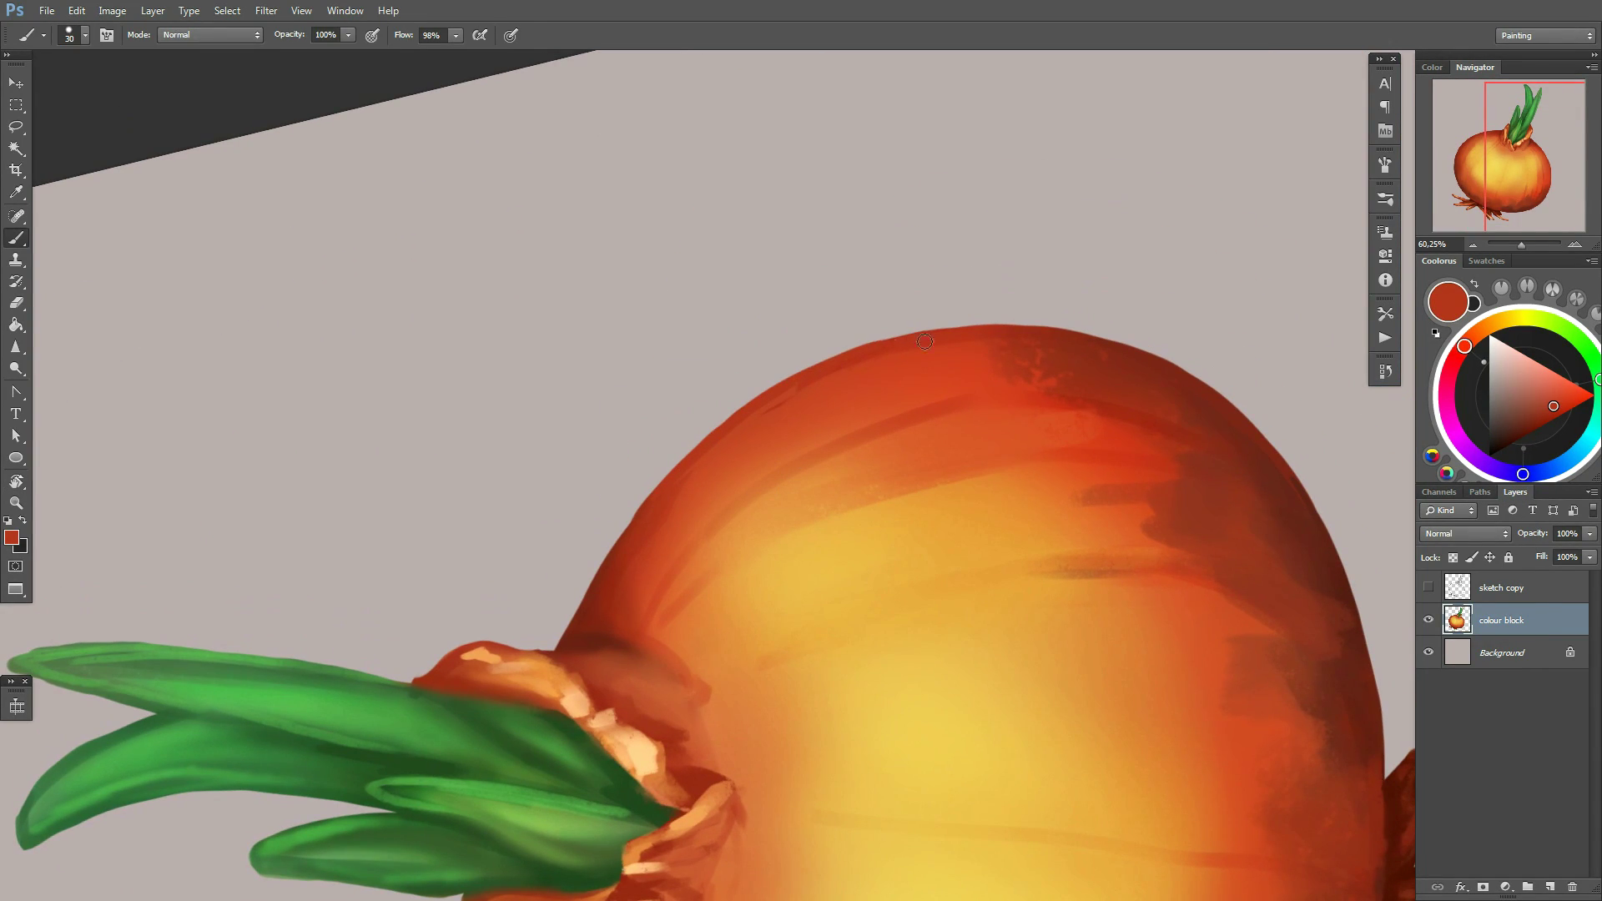
pyautogui.moveTo(924, 342); pyautogui.dragTo(787, 215)
pyautogui.press('e')
pyautogui.scroll(1, 738, 266)
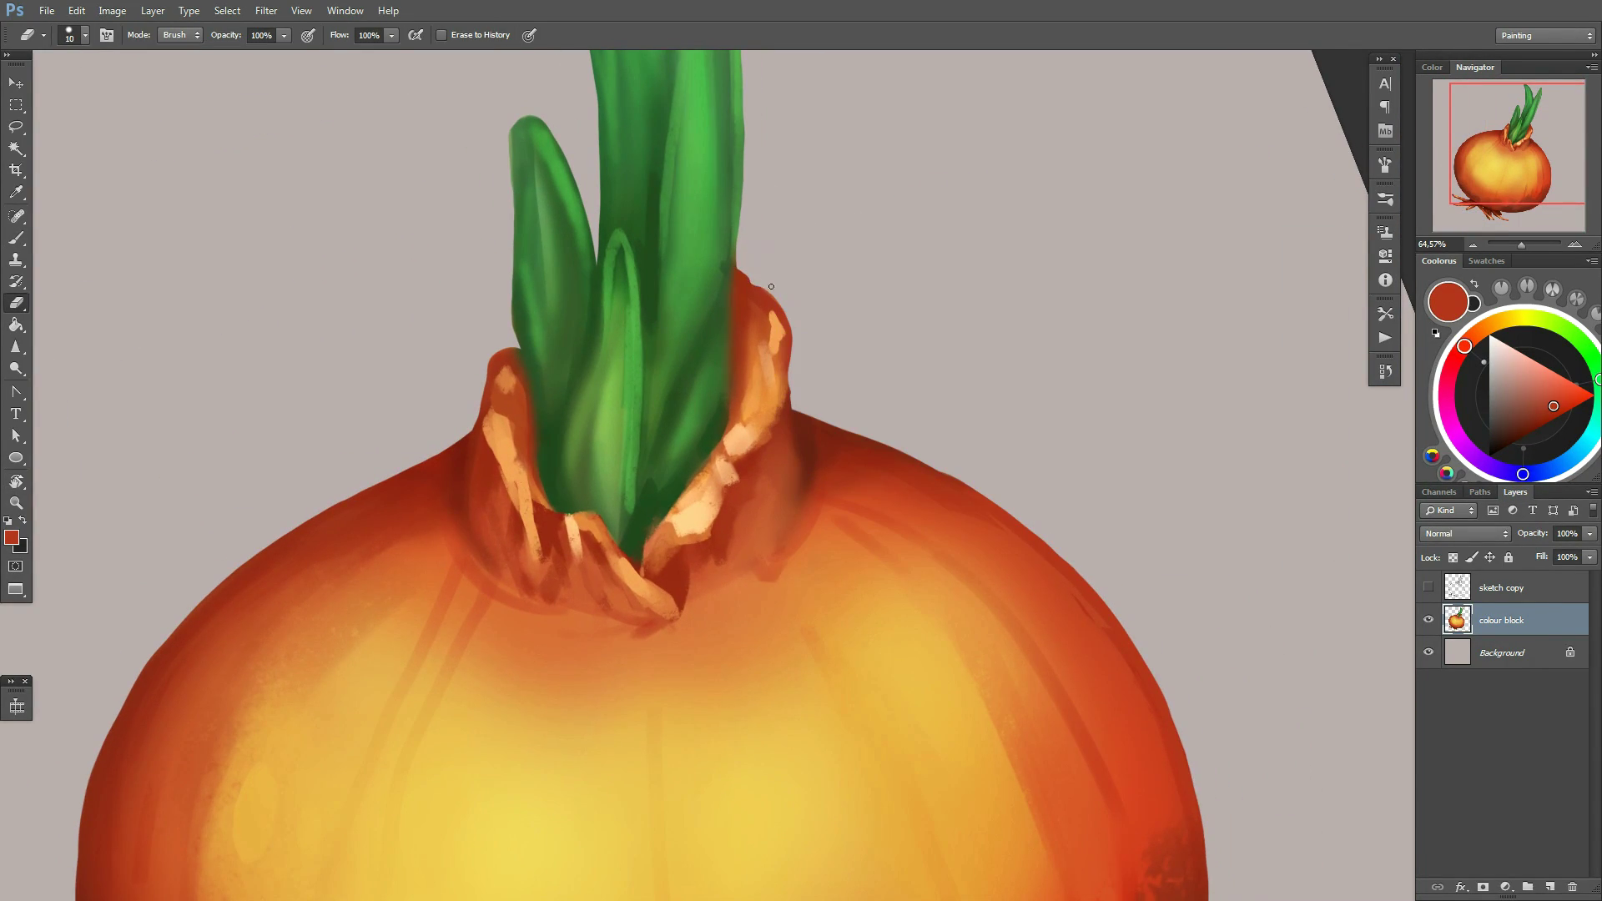
pyautogui.rightClick(516, 340)
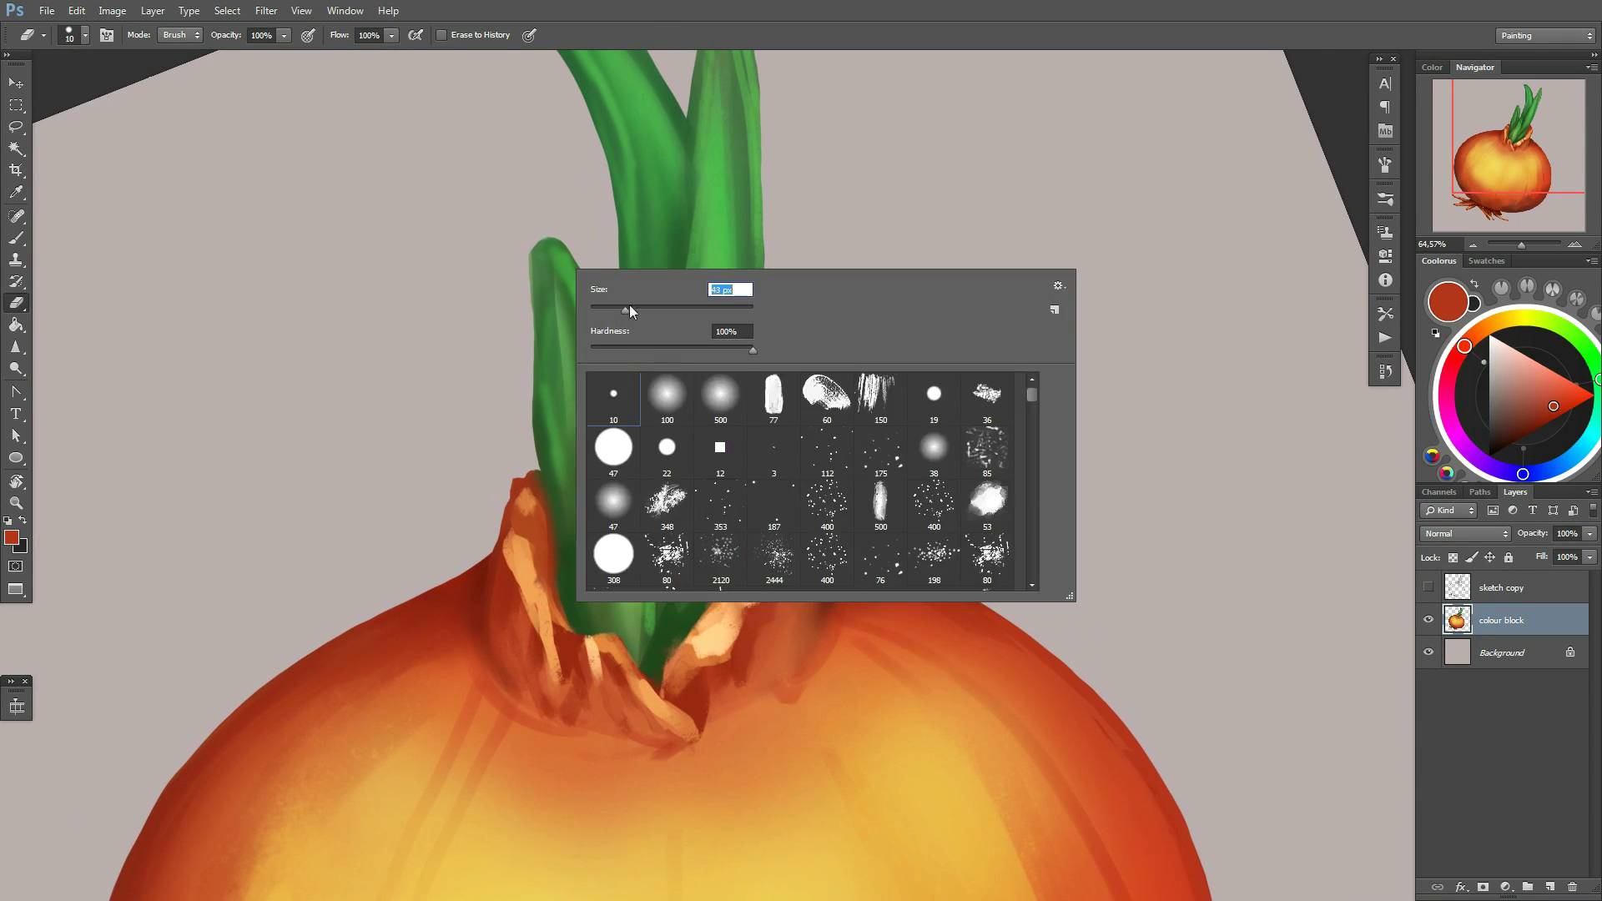
pyautogui.press('r')
pyautogui.moveTo(629, 304)
pyautogui.mouseDown()
pyautogui.moveTo(605, 415)
pyautogui.moveTo(774, 213)
pyautogui.moveTo(687, 309)
pyautogui.mouseUp()
pyautogui.press('e')
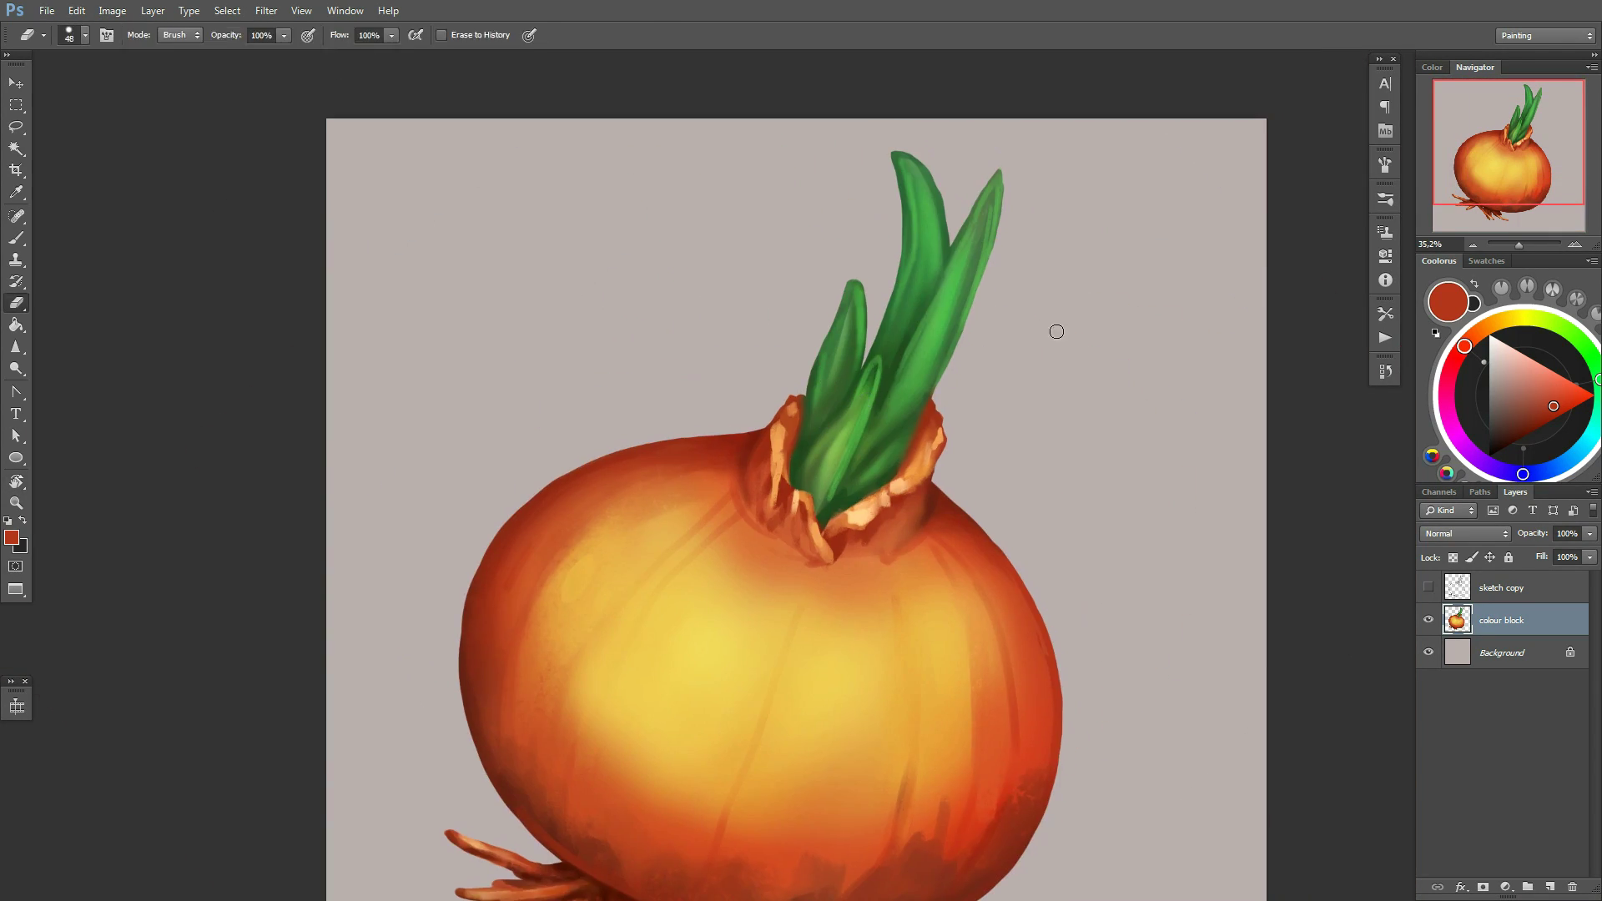
# Touch up the sprouts with green sampled from them
pyautogui.scroll(1, 751, 273)
pyautogui.scroll(-2, 807, 361)
pyautogui.press('b')
pyautogui.keyDown('alt'); pyautogui.click(812, 357); pyautogui.keyUp('alt')
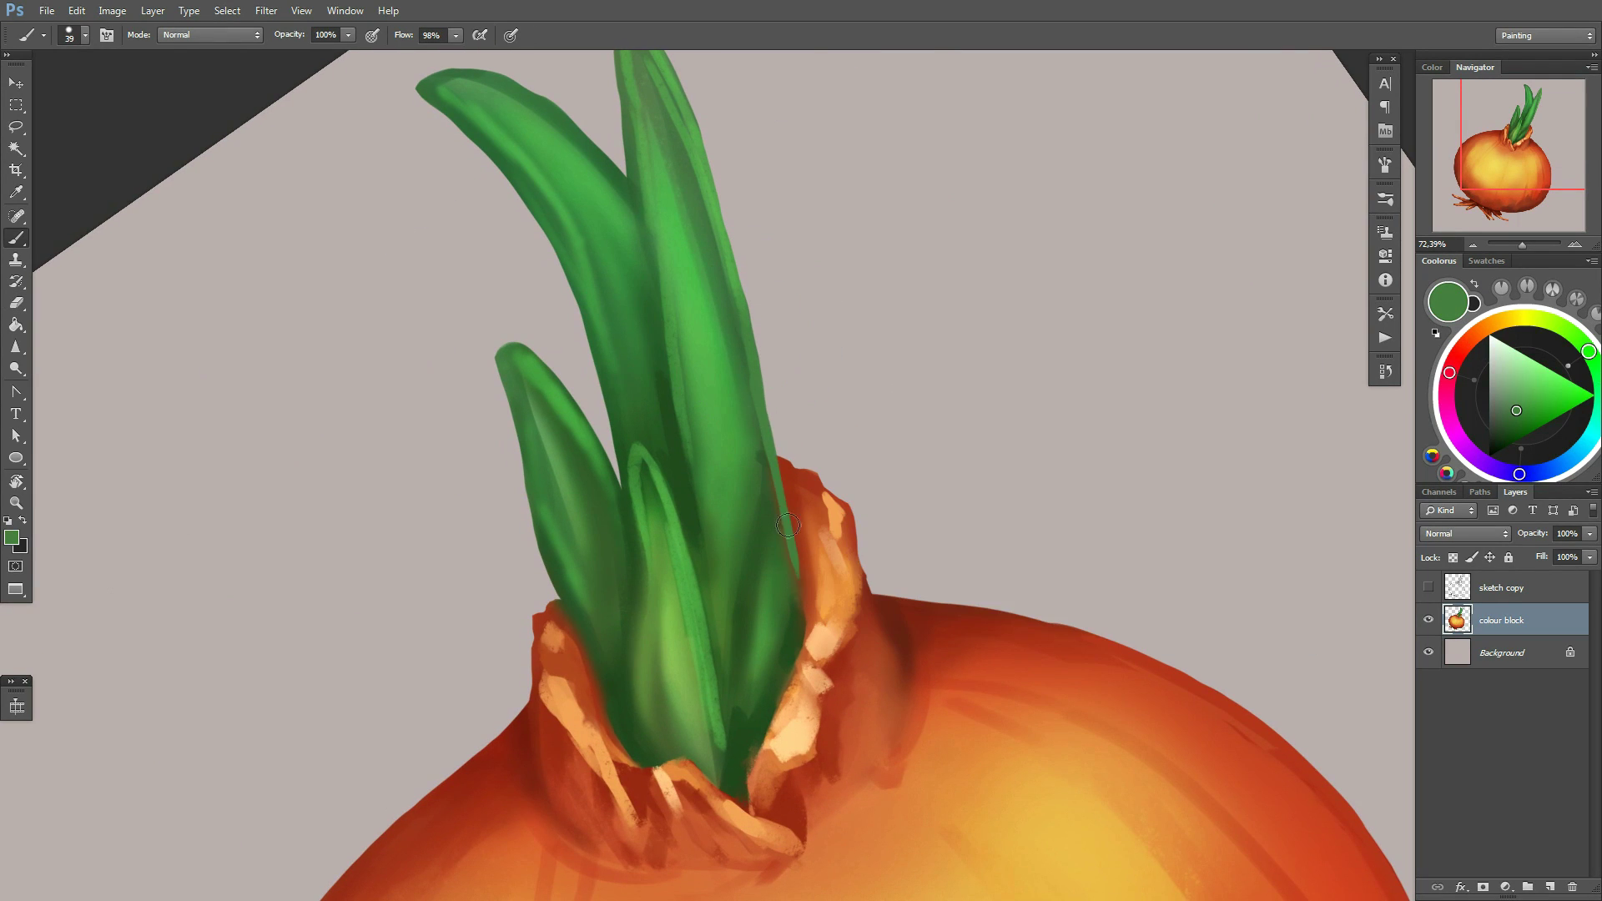
pyautogui.scroll(-2, 812, 358)
pyautogui.scroll(3, 834, 418)
pyautogui.rightClick(544, 554)
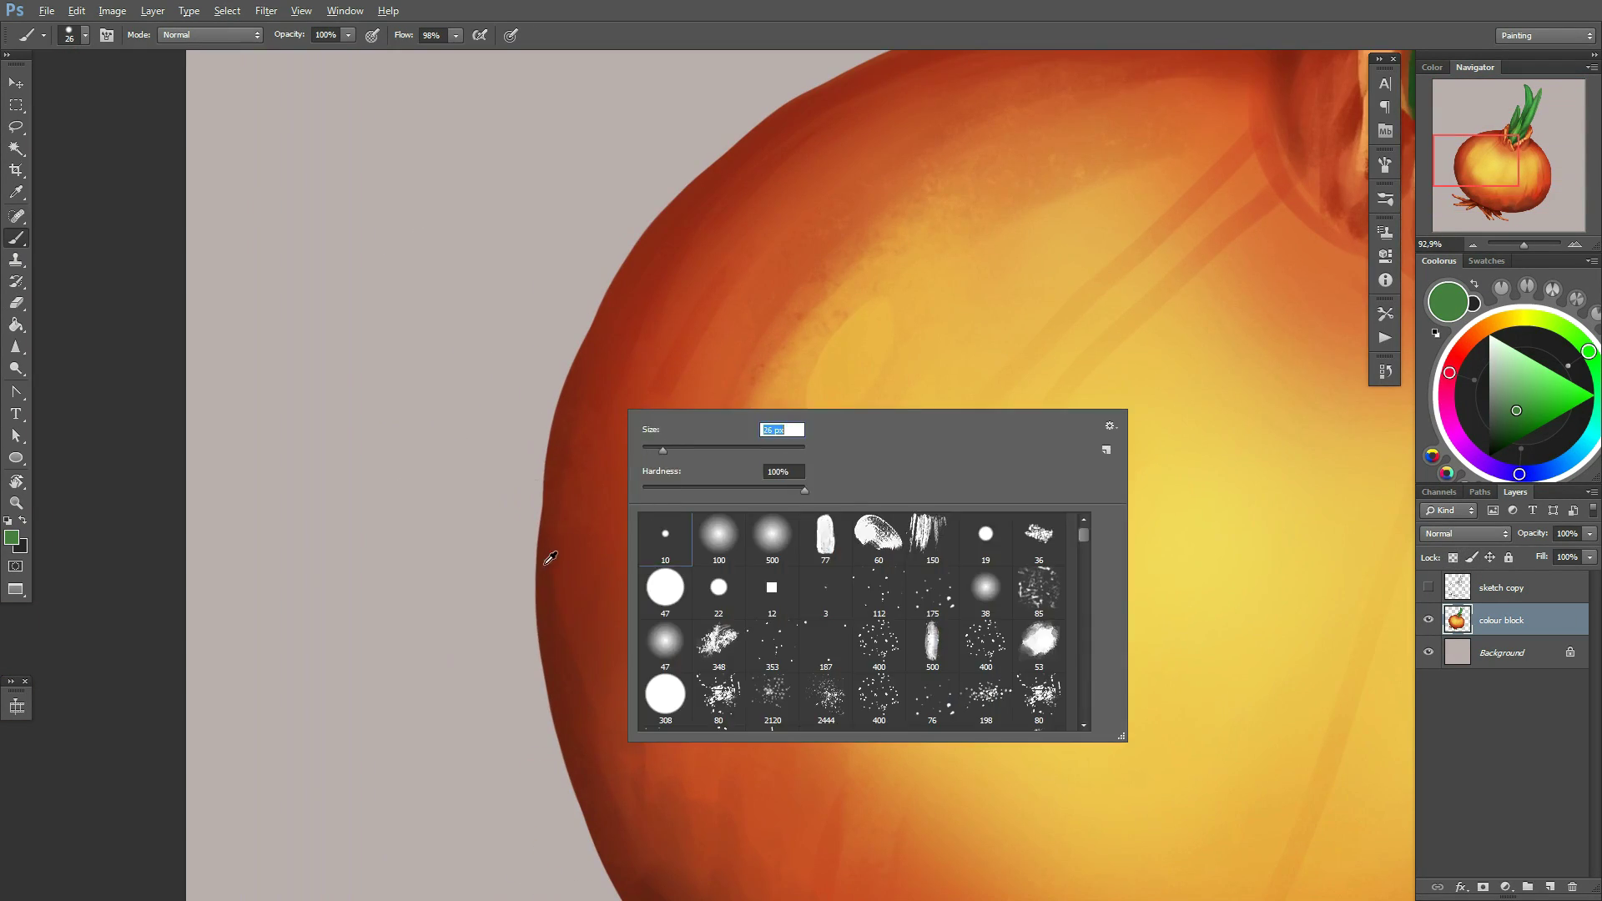
# Paint a deeper dark red rim along the onion's left edge
pyautogui.keyDown('alt'); pyautogui.click(618, 329); pyautogui.keyUp('alt')
pyautogui.scroll(-2, 609, 313)
pyautogui.moveTo(609, 312); pyautogui.dragTo(634, 268)
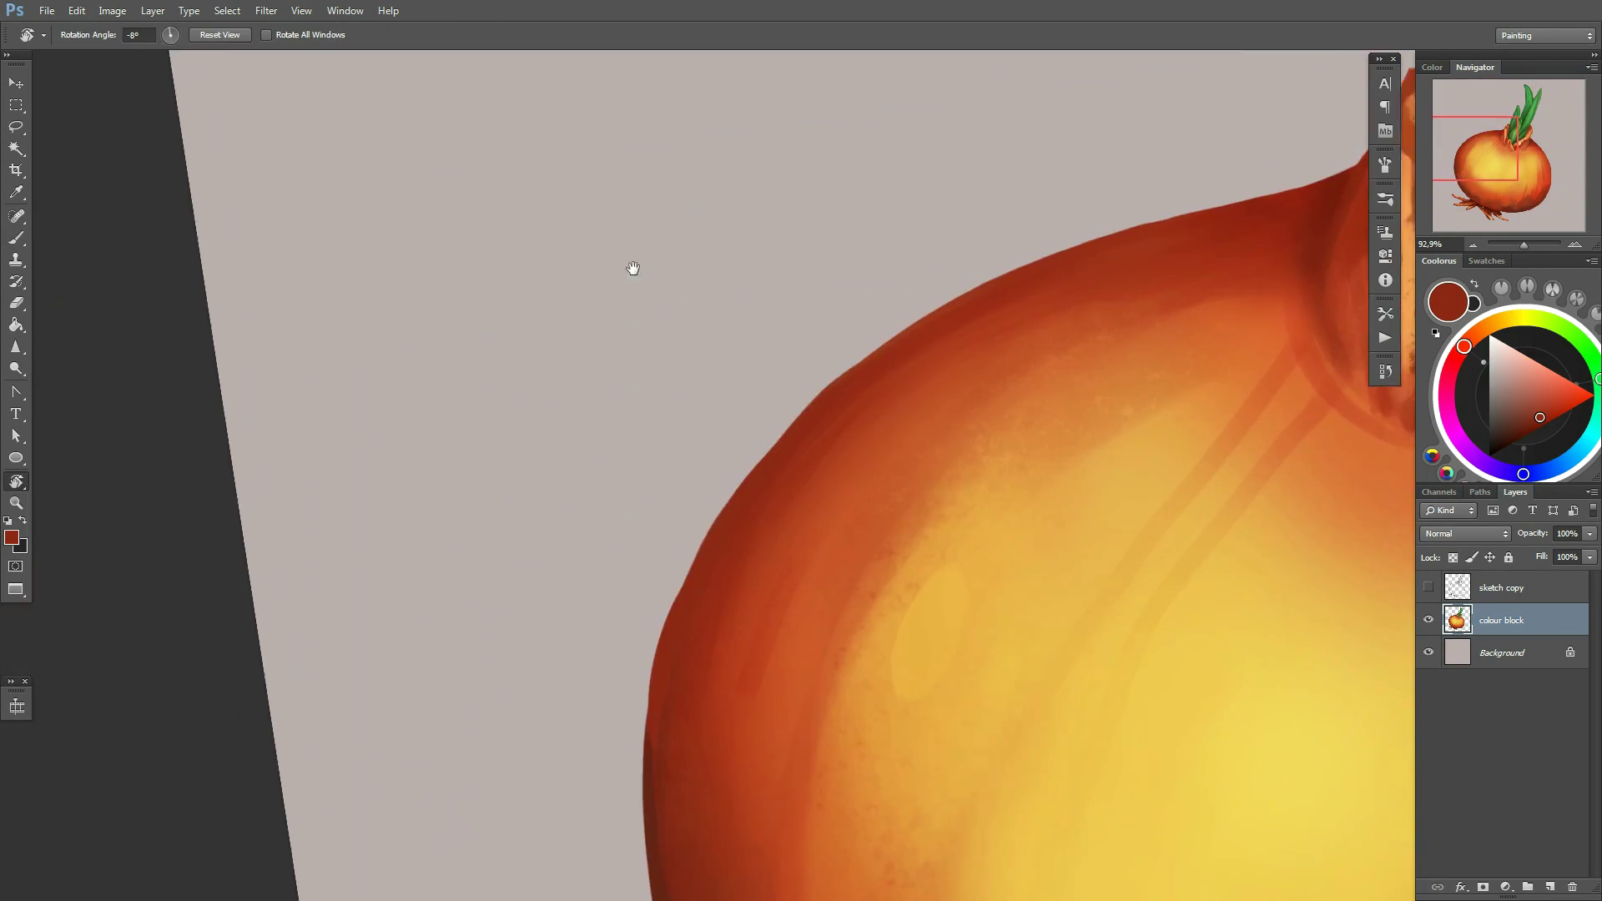
pyautogui.moveTo(651, 334); pyautogui.dragTo(759, 386)
pyautogui.scroll(1, 758, 386)
pyautogui.scroll(1, 629, 329)
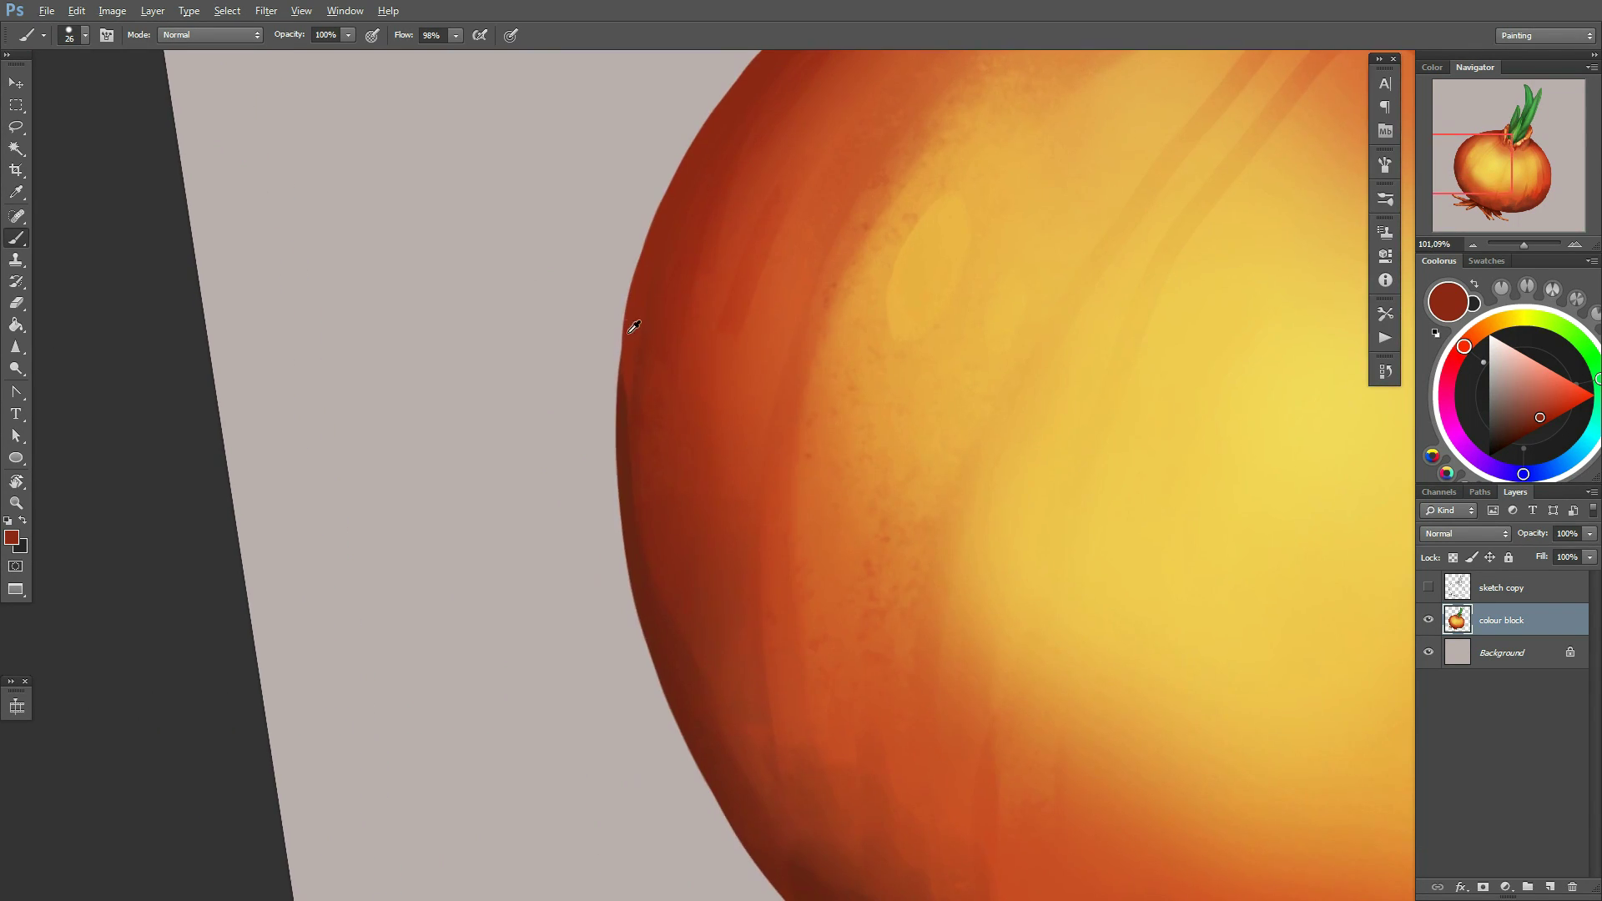
pyautogui.moveTo(630, 328); pyautogui.dragTo(670, 630)
# Tidy the neck collar with the eraser, then return to a smaller brush
pyautogui.press('e')
pyautogui.rightClick(776, 378)
pyautogui.press('Return')
pyautogui.hscroll(5, 924, 413)
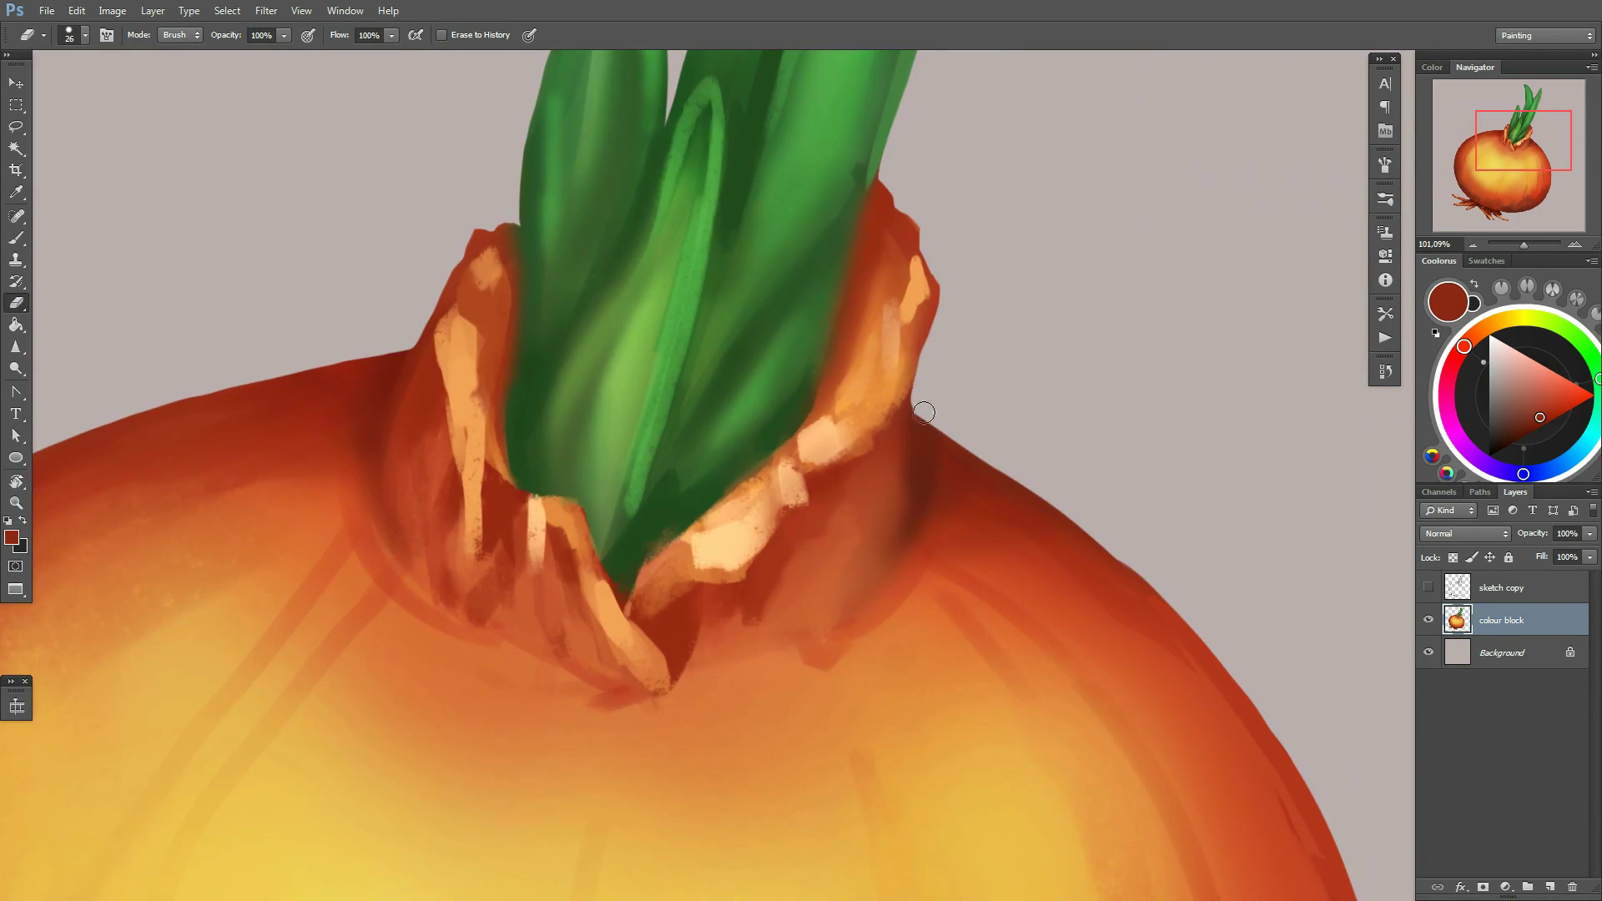
pyautogui.scroll(-3, 967, 362)
pyautogui.scroll(-1, 799, 573)
pyautogui.press('b')
pyautogui.rightClick(835, 492)
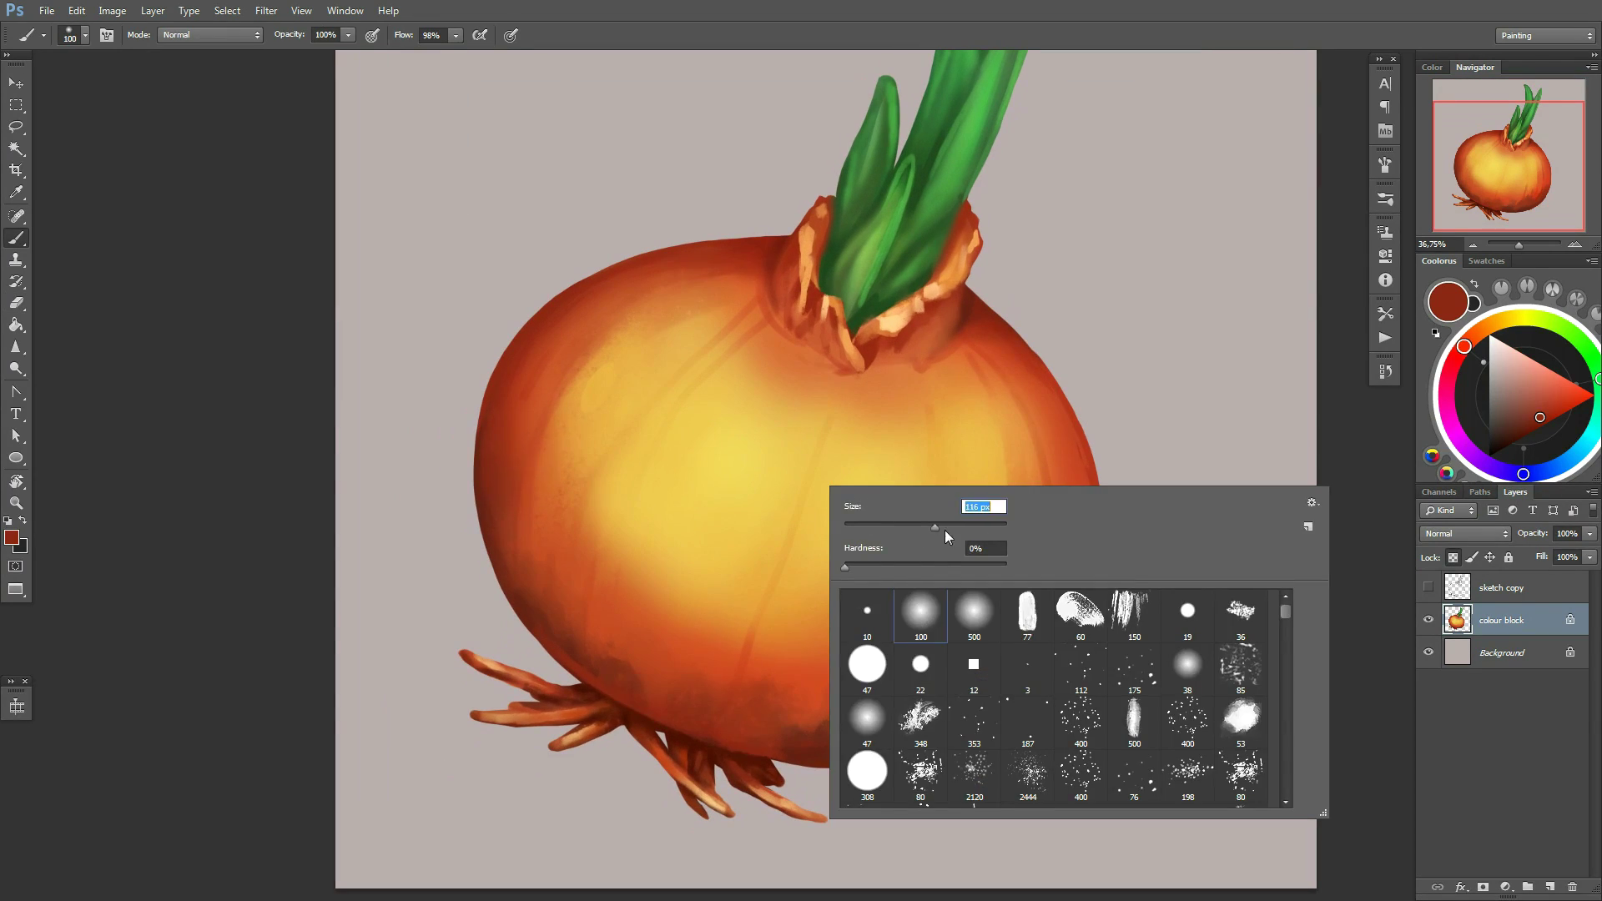
pyautogui.press('Return')
pyautogui.rightClick(888, 531)
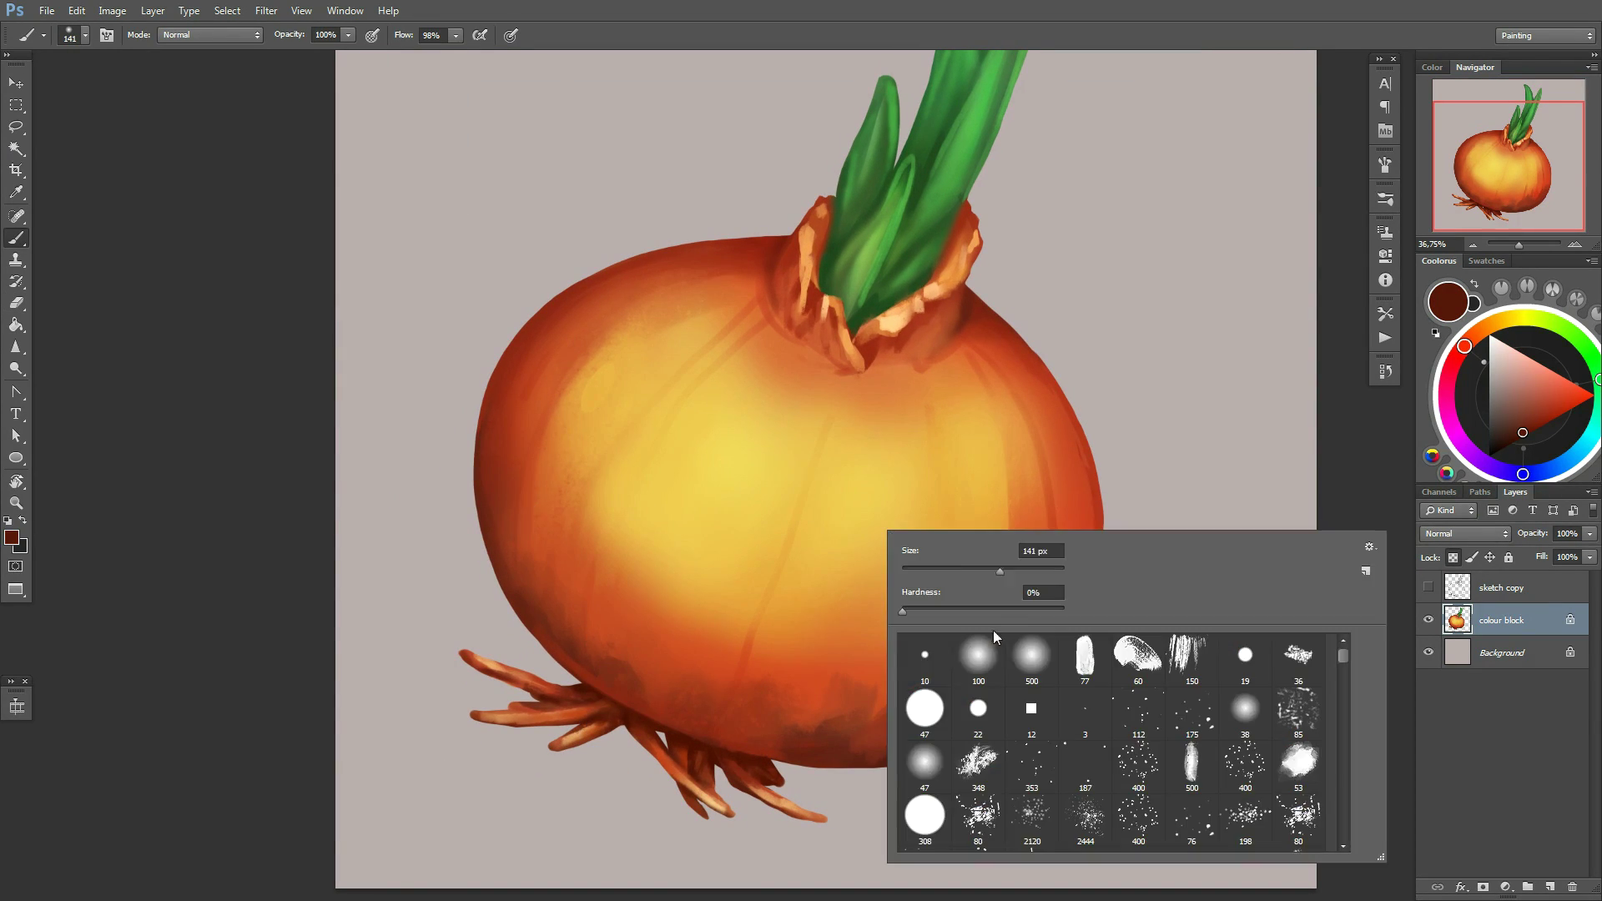
pyautogui.press('Return')
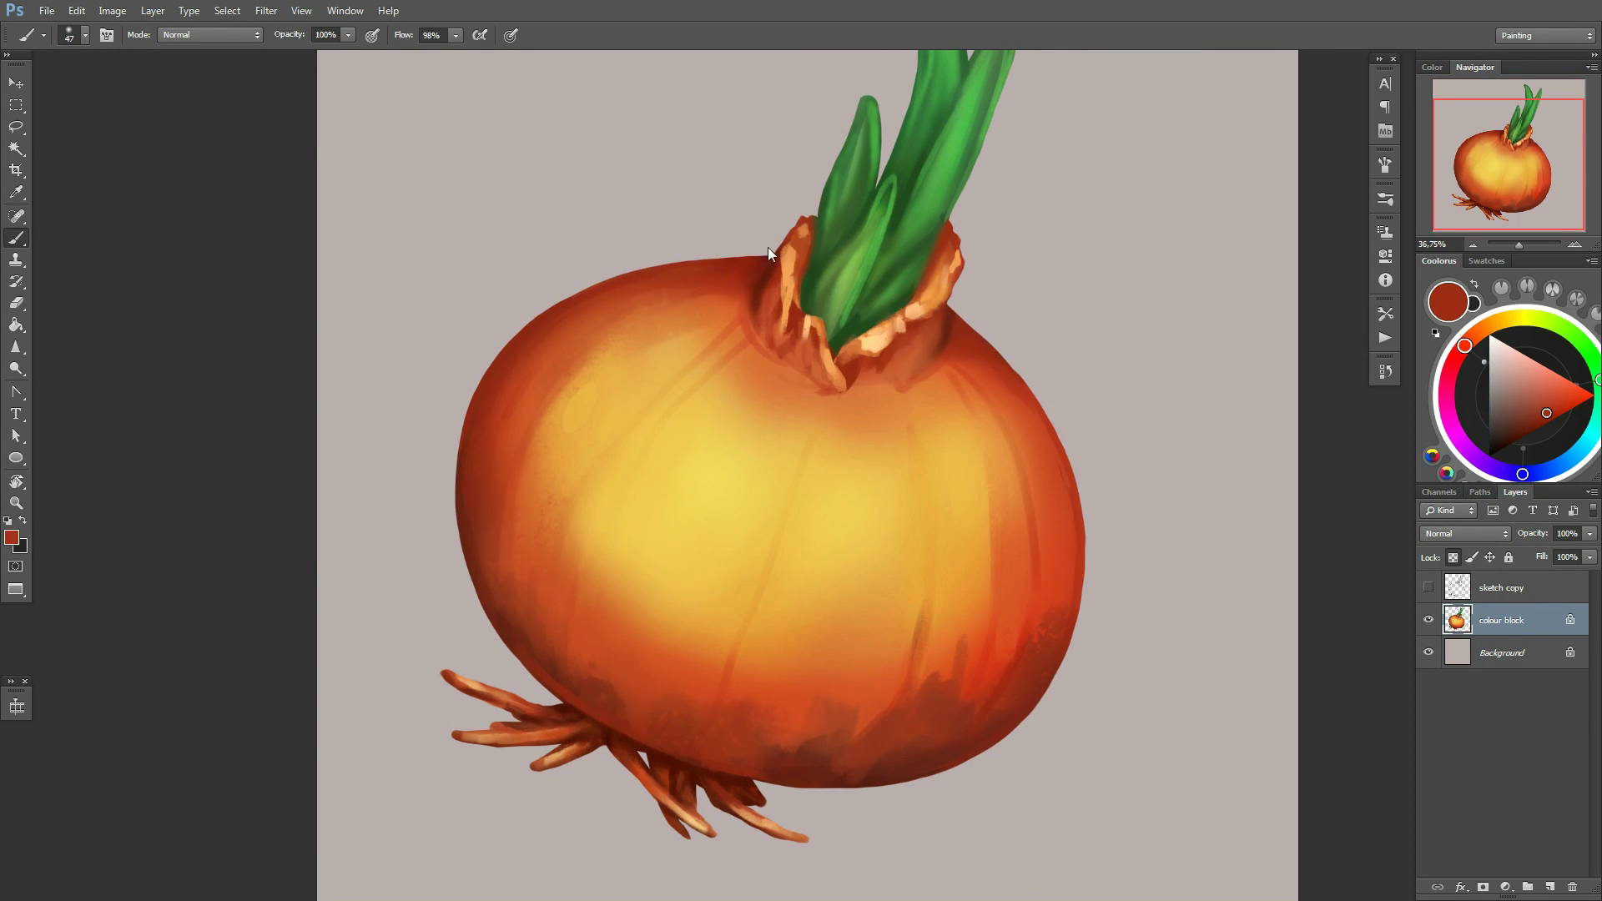
# Pick an orange colour for blending and set the brush size to 69
pyautogui.keyDown('alt'); pyautogui.keyDown('shift'); pyautogui.rightClick(767, 247); pyautogui.keyUp('shift'); pyautogui.keyUp('alt')
pyautogui.scroll(-2, 898, 444)
pyautogui.scroll(-1, 830, 483)
pyautogui.scroll(1, 933, 454)
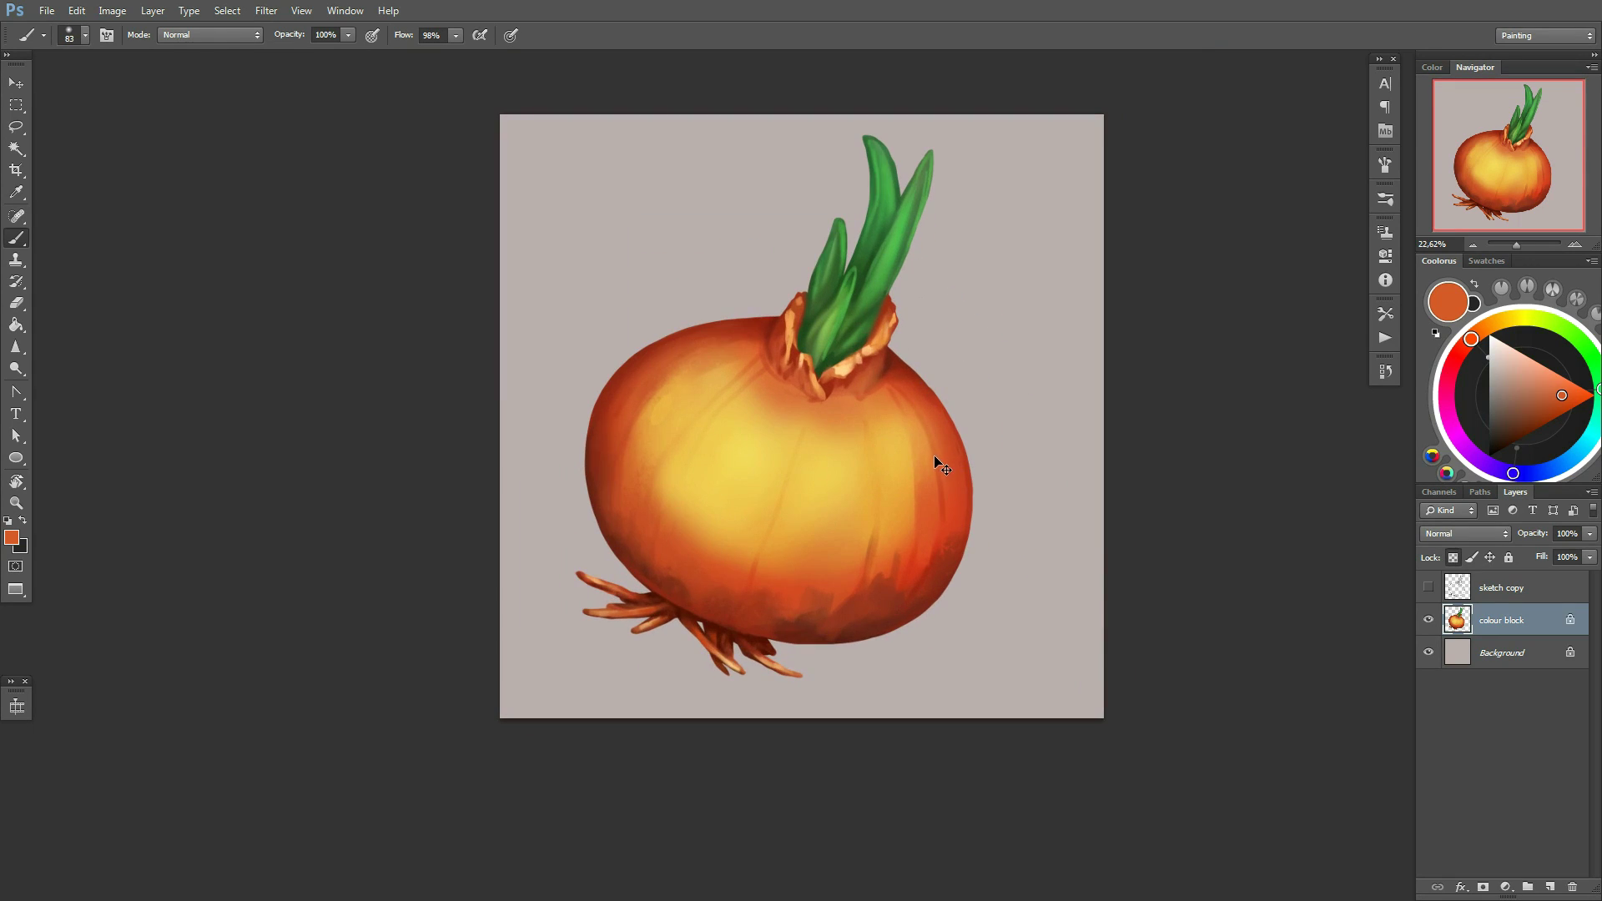
pyautogui.scroll(1, 931, 382)
pyautogui.scroll(1, 880, 377)
pyautogui.rightClick(909, 355)
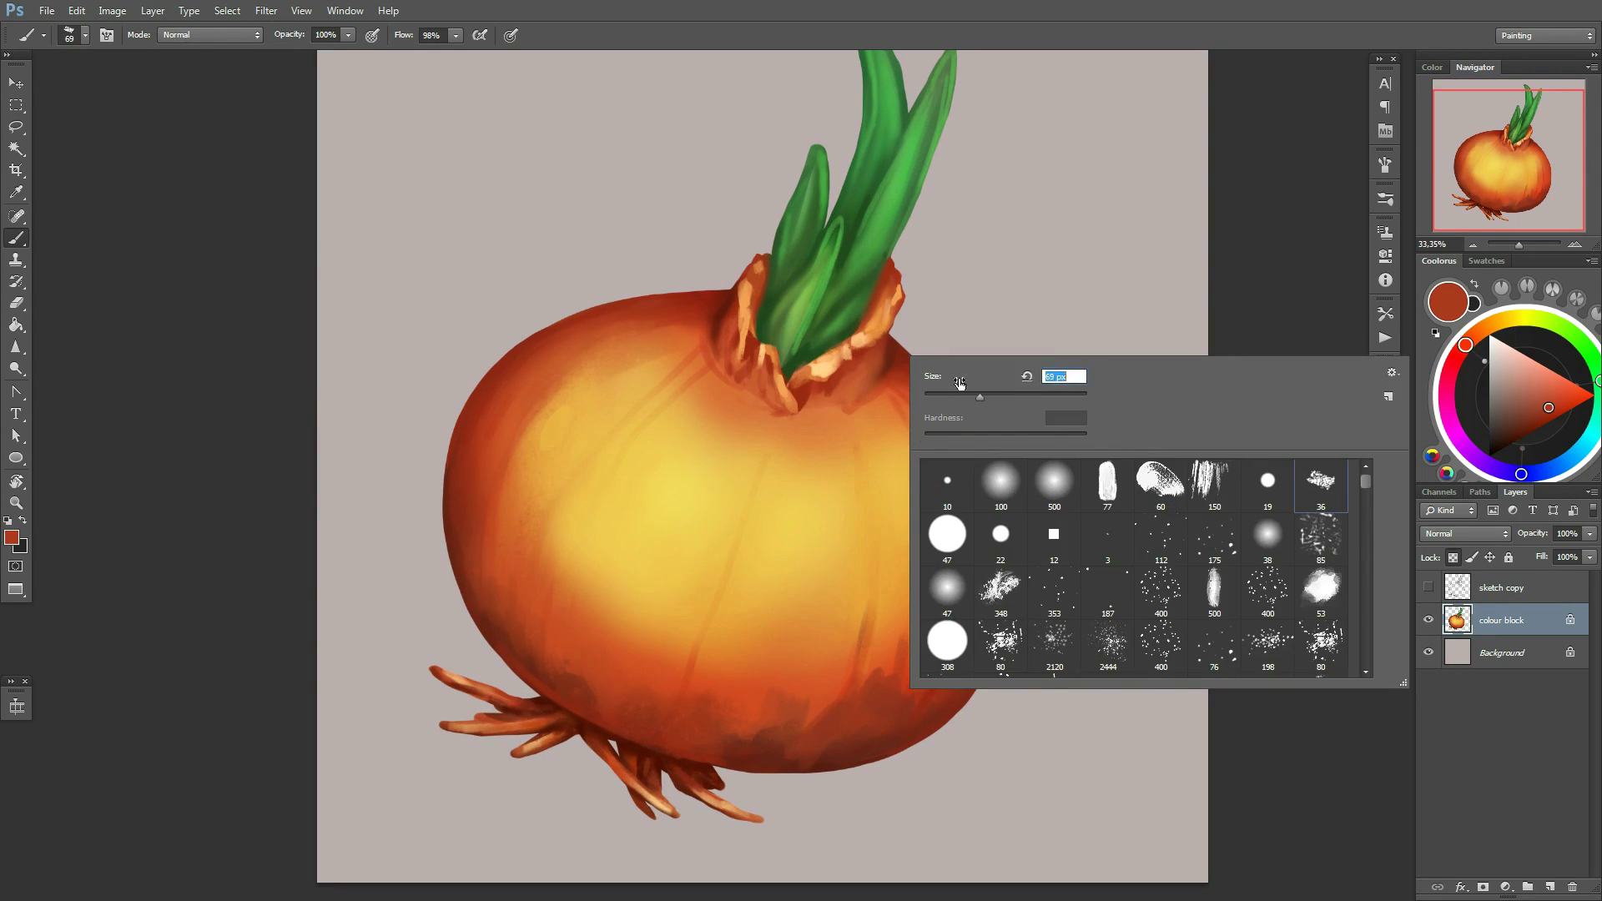
pyautogui.press('Return')
pyautogui.keyDown('alt'); pyautogui.click(909, 359); pyautogui.keyUp('alt')
# Enlarge the brush to 82, then bring it down to 43 for finer blending
pyautogui.scroll(-1, 854, 460)
pyautogui.scroll(2, 854, 460)
pyautogui.rightClick(904, 383)
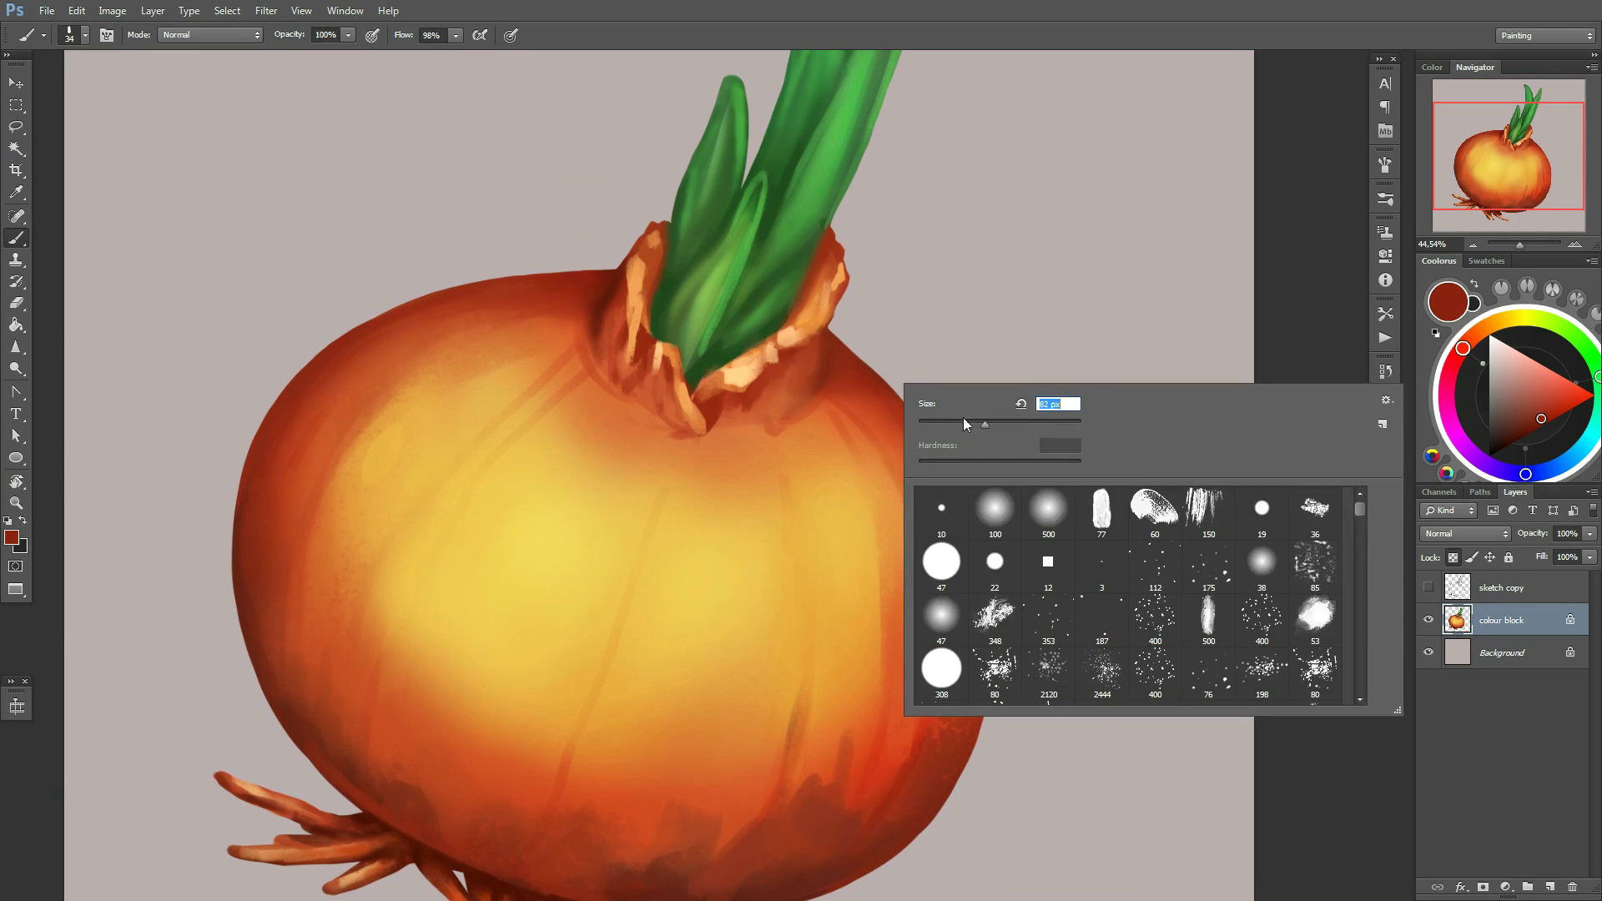
pyautogui.press('Return')
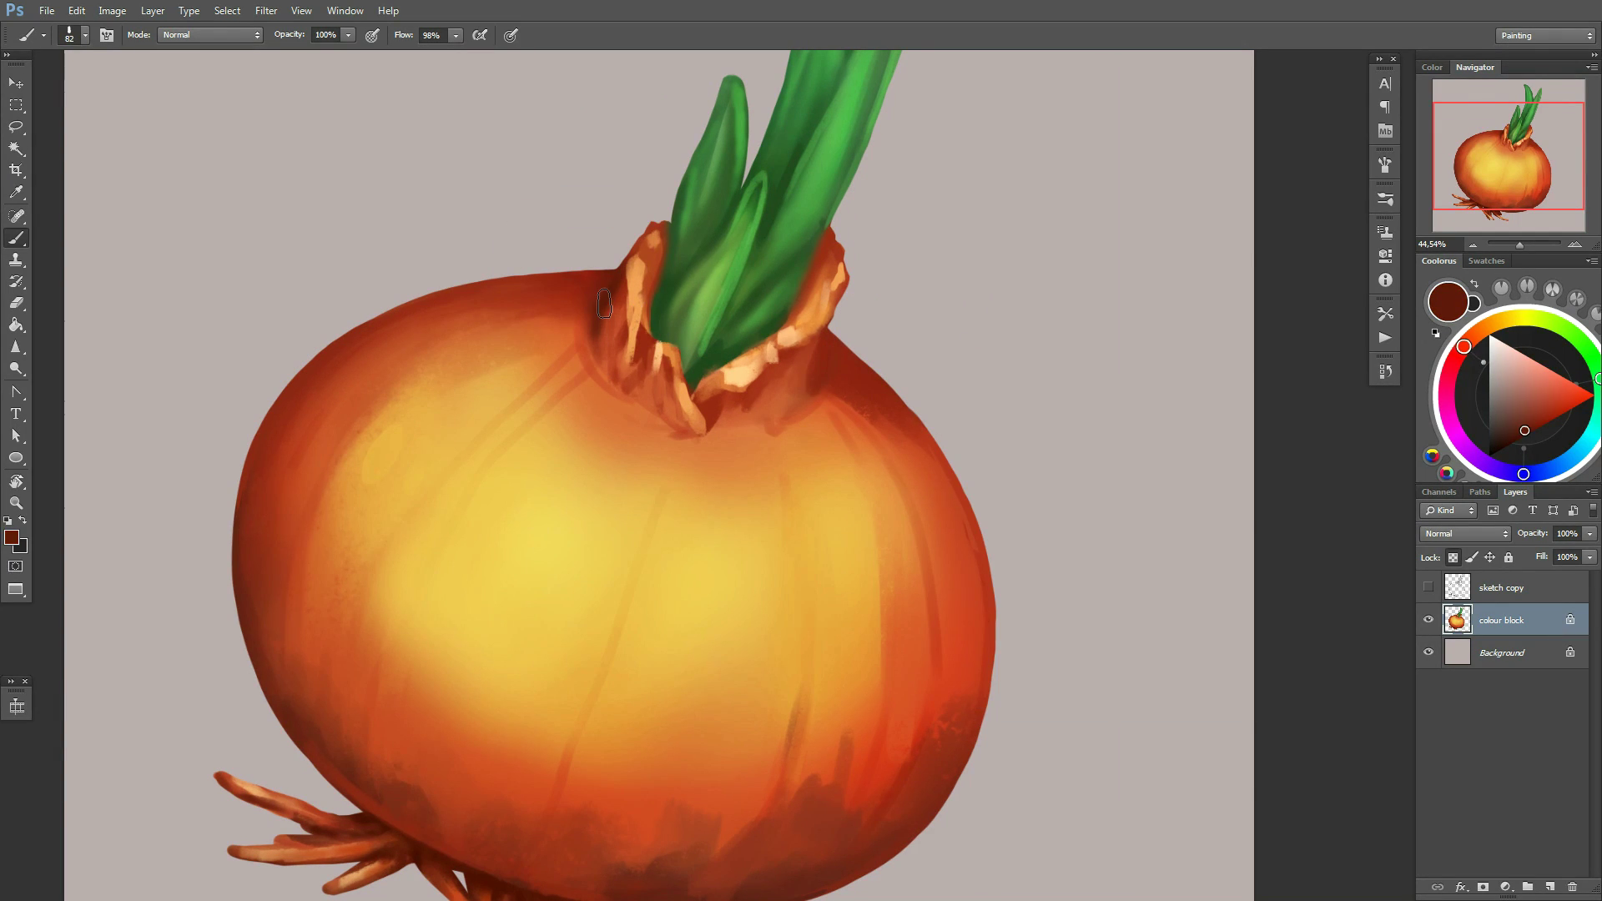
pyautogui.rightClick(886, 320)
pyautogui.press('Return')
pyautogui.scroll(-3, 848, 426)
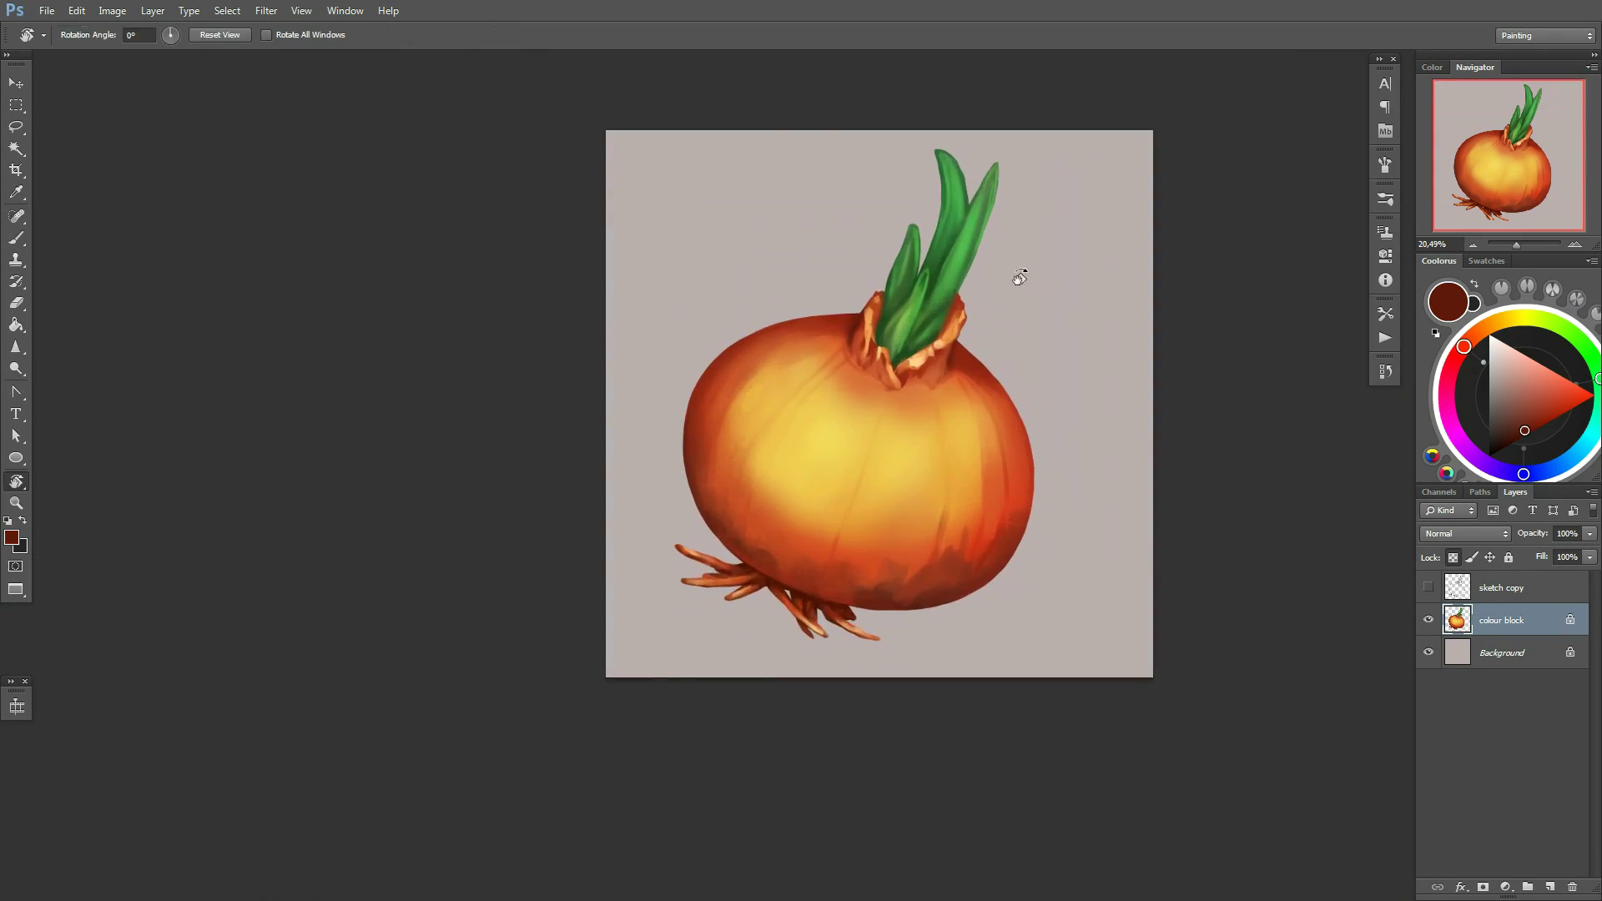
pyautogui.scroll(1, 1018, 276)
pyautogui.rightClick(898, 359)
pyautogui.press('Return')
# Blend orange-red over the neck with sampled red-brown and orange tones at brush sizes 77–92
pyautogui.press('Return')
pyautogui.keyDown('alt'); pyautogui.click(902, 405); pyautogui.keyUp('alt')
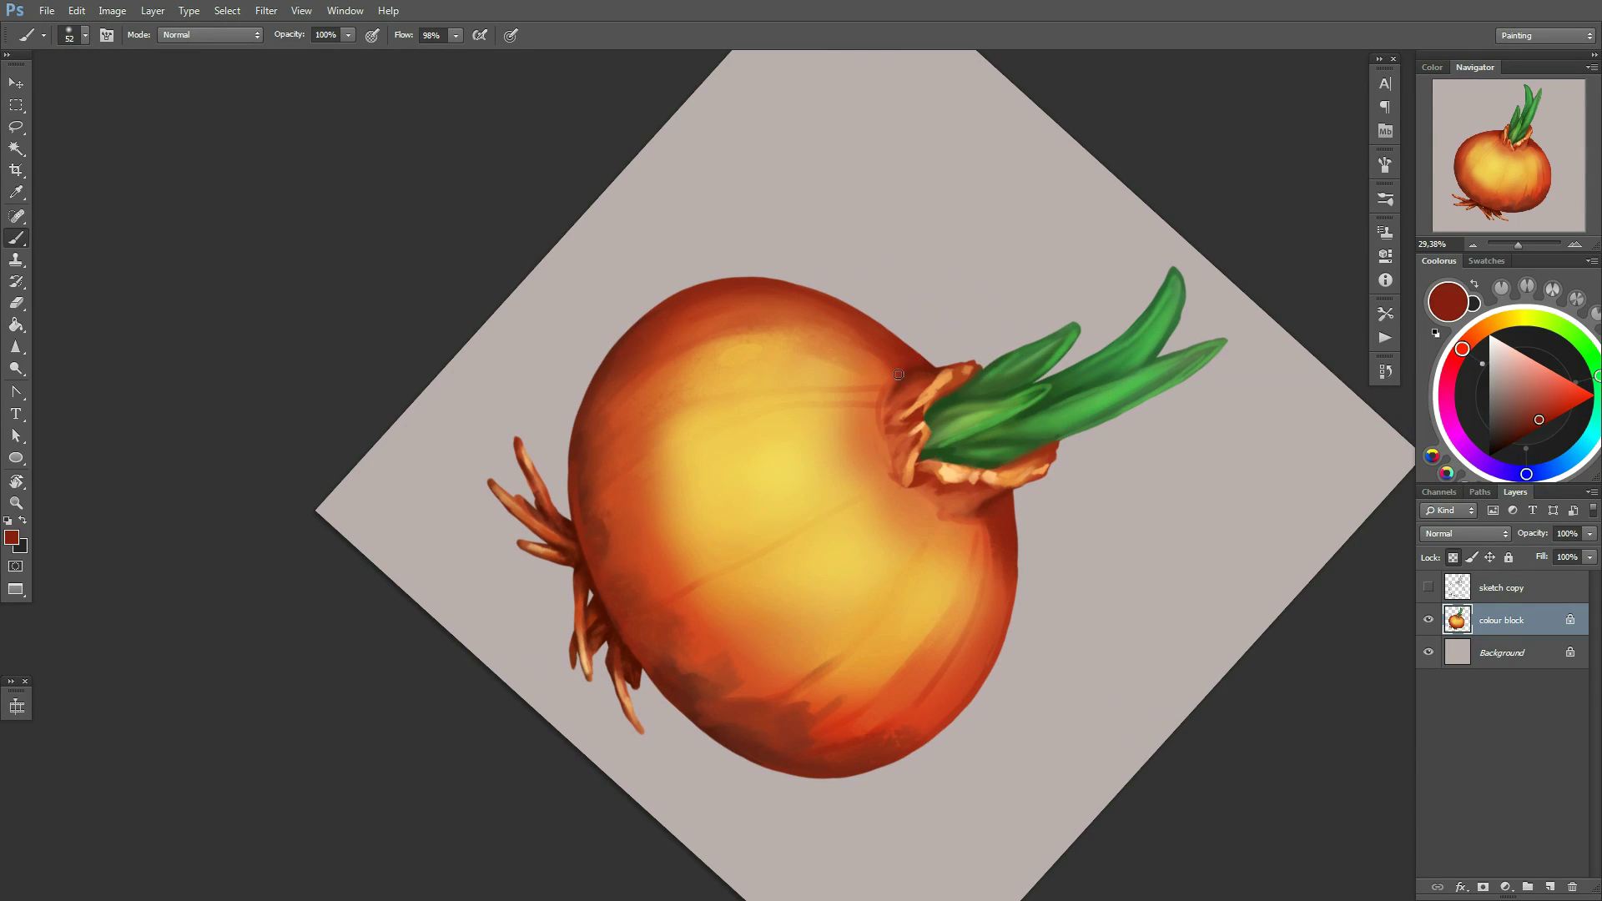
pyautogui.keyDown('alt'); pyautogui.click(931, 371); pyautogui.keyUp('alt')
pyautogui.keyDown('alt'); pyautogui.click(911, 404); pyautogui.keyUp('alt')
pyautogui.rightClick(964, 501)
pyautogui.press('Return')
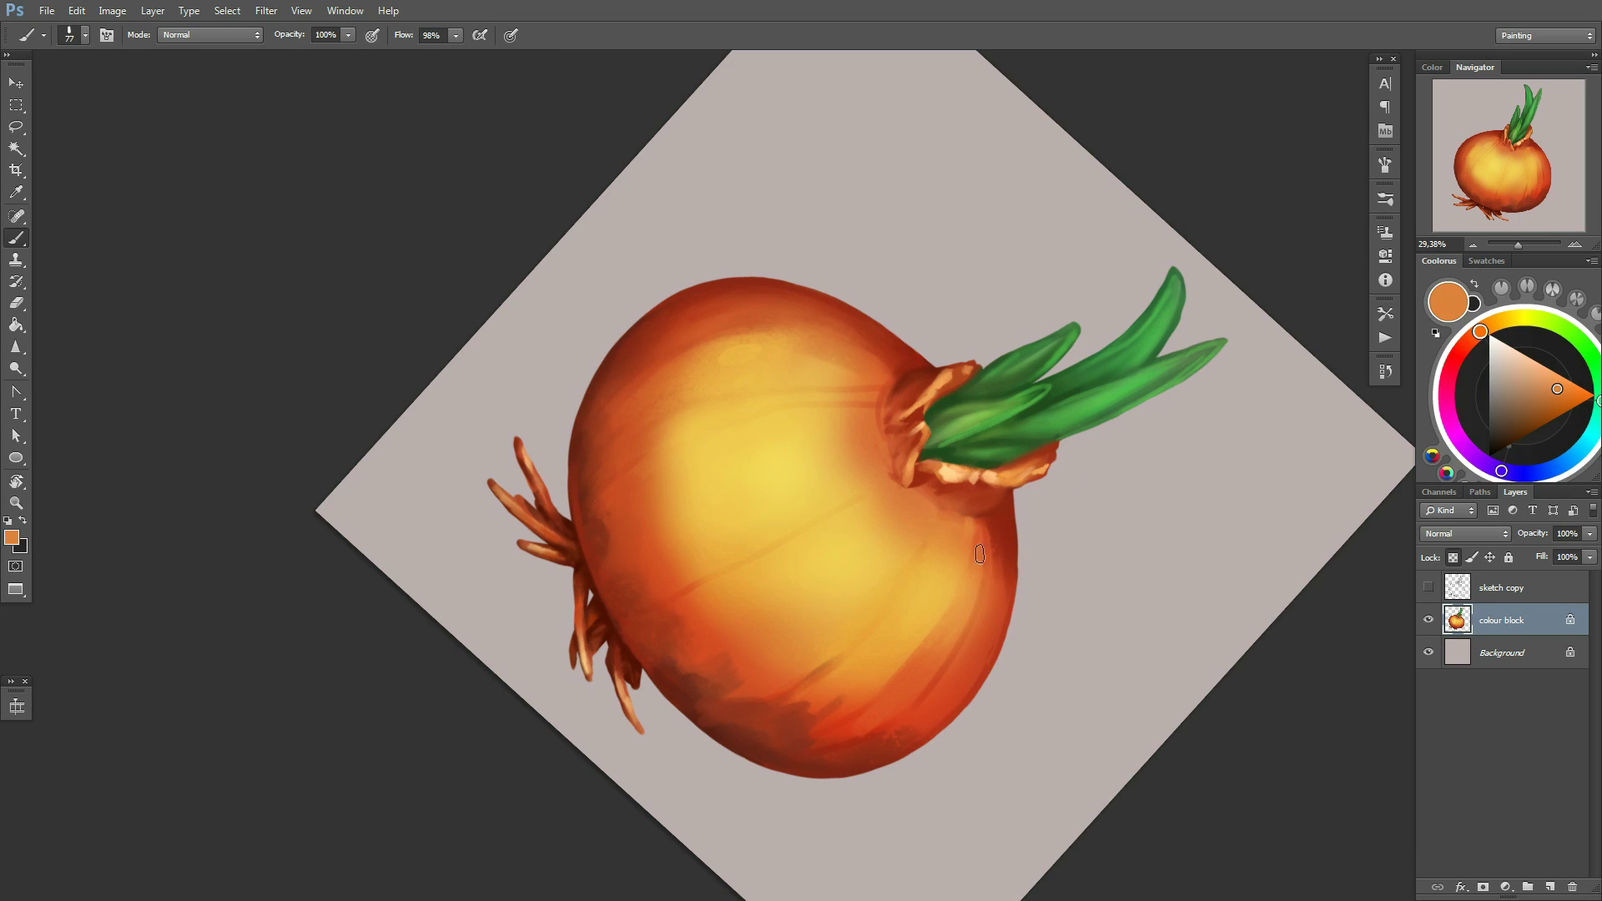
pyautogui.keyDown('alt'); pyautogui.click(831, 388); pyautogui.keyUp('alt')
pyautogui.rightClick(876, 409)
# Warm the right side with darker red-brown and orange-red at brush sizes 43–46, then zoom out and save
pyautogui.press('Return')
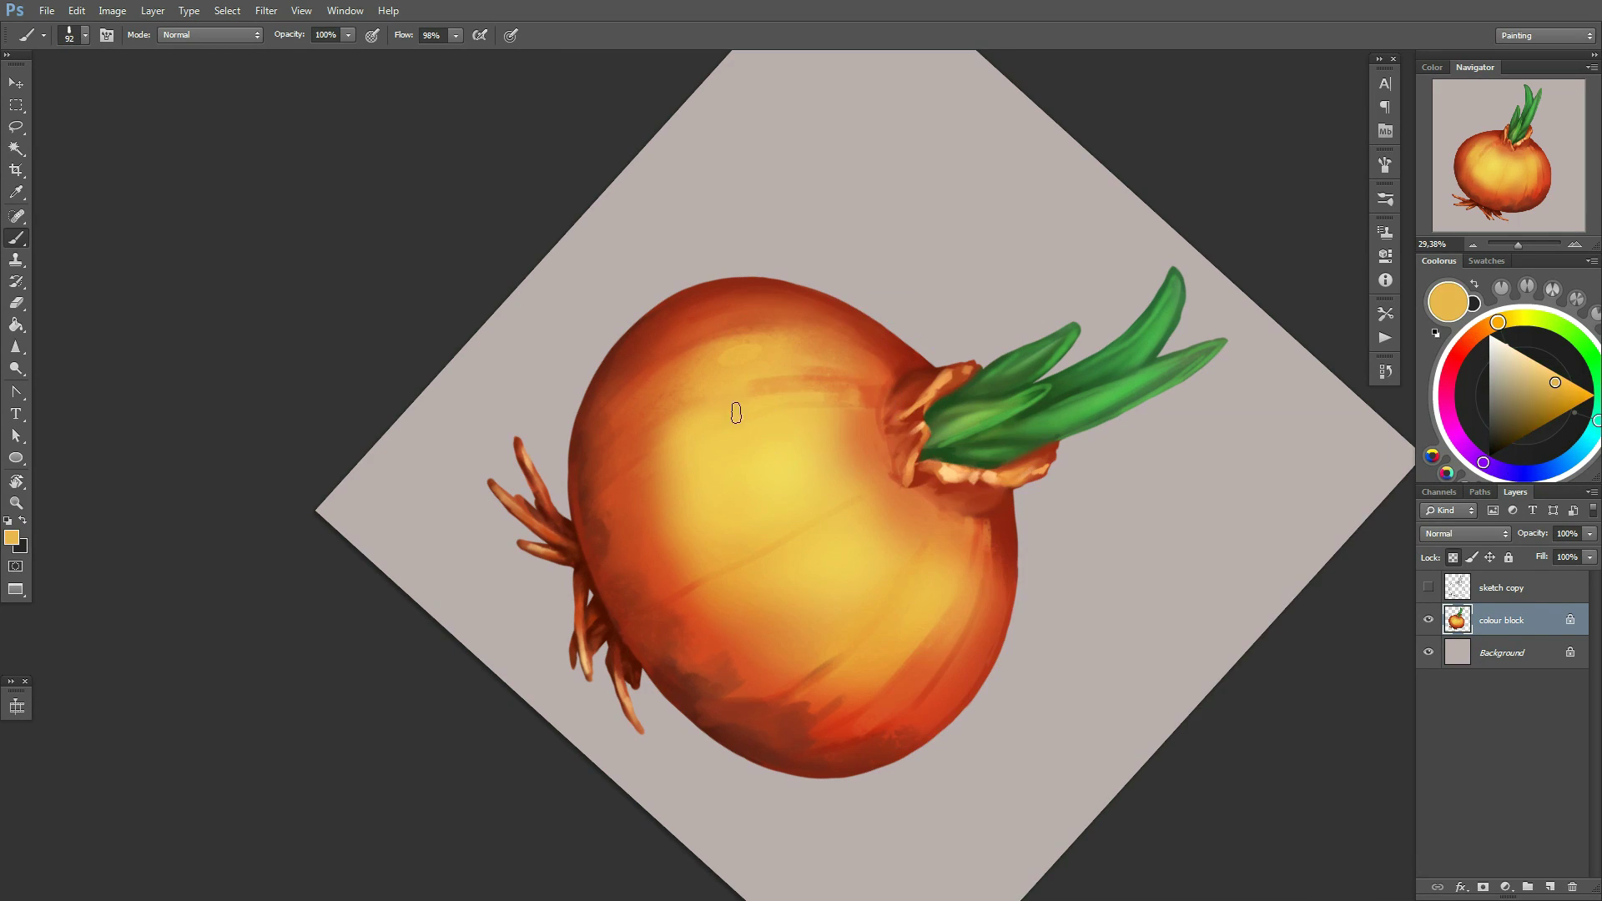
pyautogui.keyDown('alt'); pyautogui.click(977, 519); pyautogui.keyUp('alt')
pyautogui.rightClick(939, 422)
pyautogui.press('Return')
pyautogui.keyDown('alt'); pyautogui.click(907, 404); pyautogui.keyUp('alt')
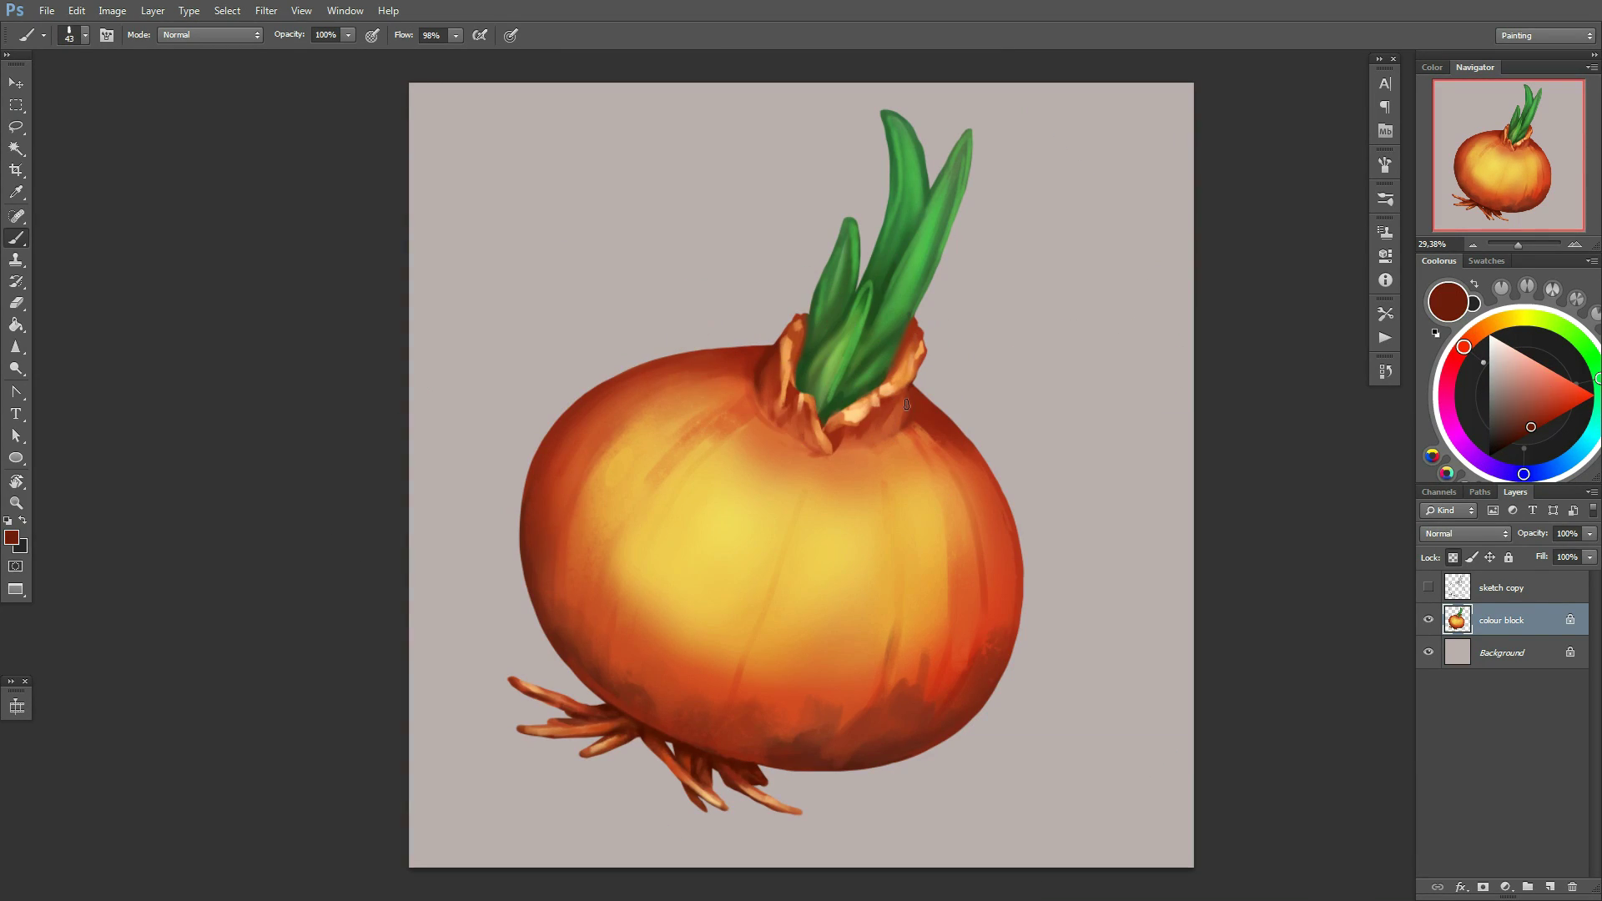
pyautogui.rightClick(964, 381)
pyautogui.press('Return')
pyautogui.keyDown('alt'); pyautogui.click(934, 418); pyautogui.keyUp('alt')
pyautogui.hotkey('ctrl', '-')
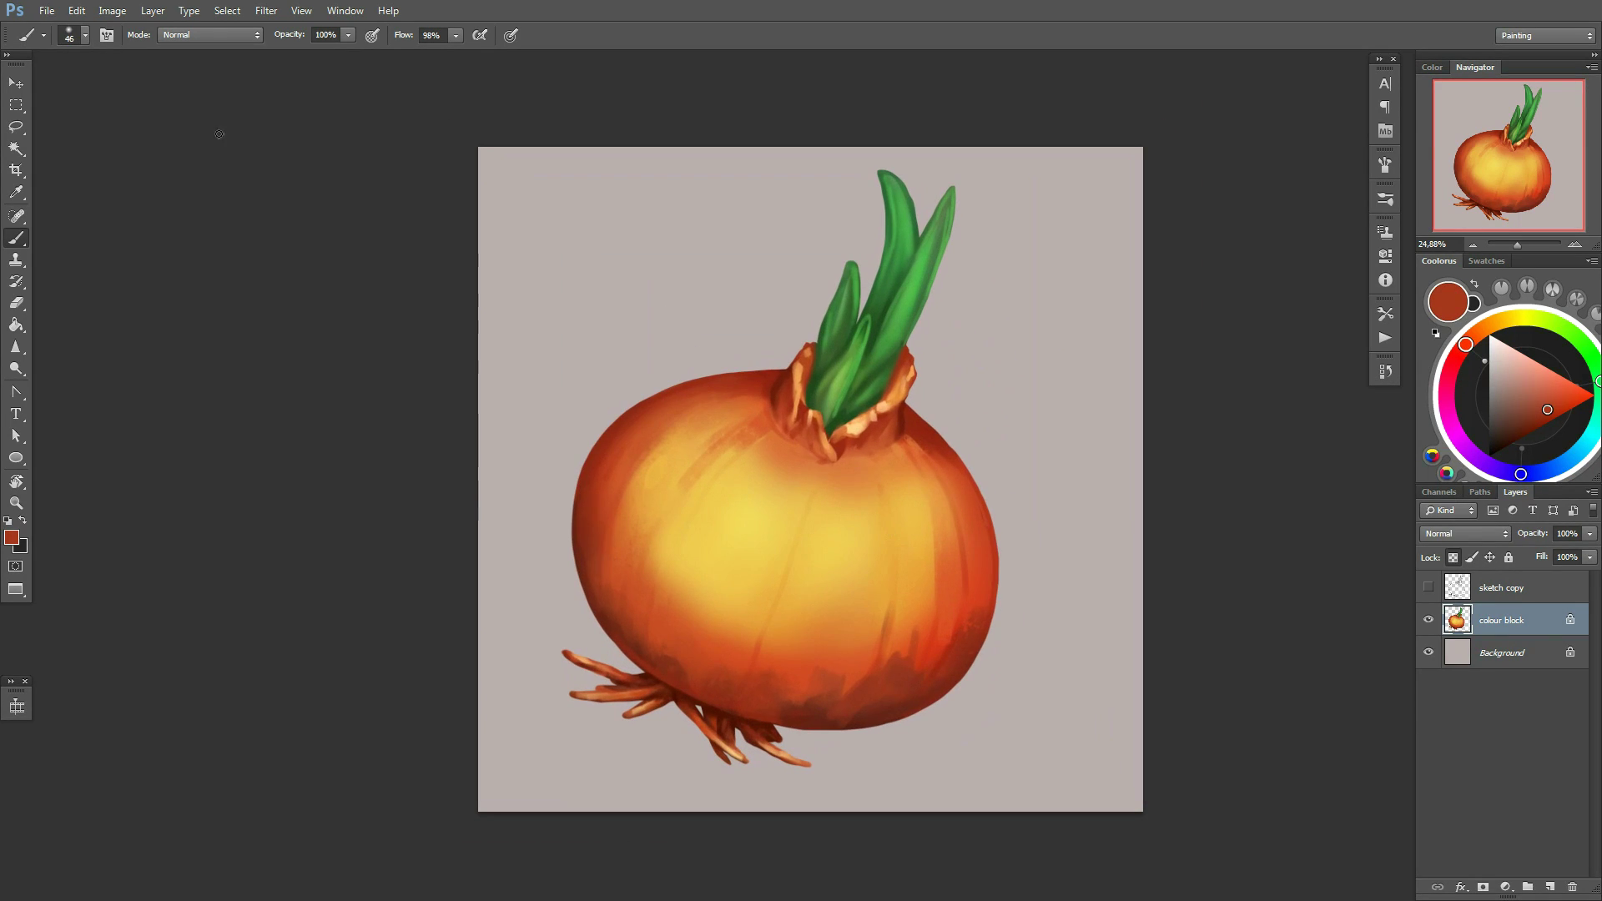
pyautogui.hotkey('ctrl', 'shift', 's')
pyautogui.press('Return')
# Zoom in, choose a soft round brush tip and sample light orange and red-orange
pyautogui.moveTo(769, 429); pyautogui.dragTo(805, 477)
pyautogui.moveTo(894, 561); pyautogui.dragTo(918, 561)
pyautogui.rightClick(993, 500)
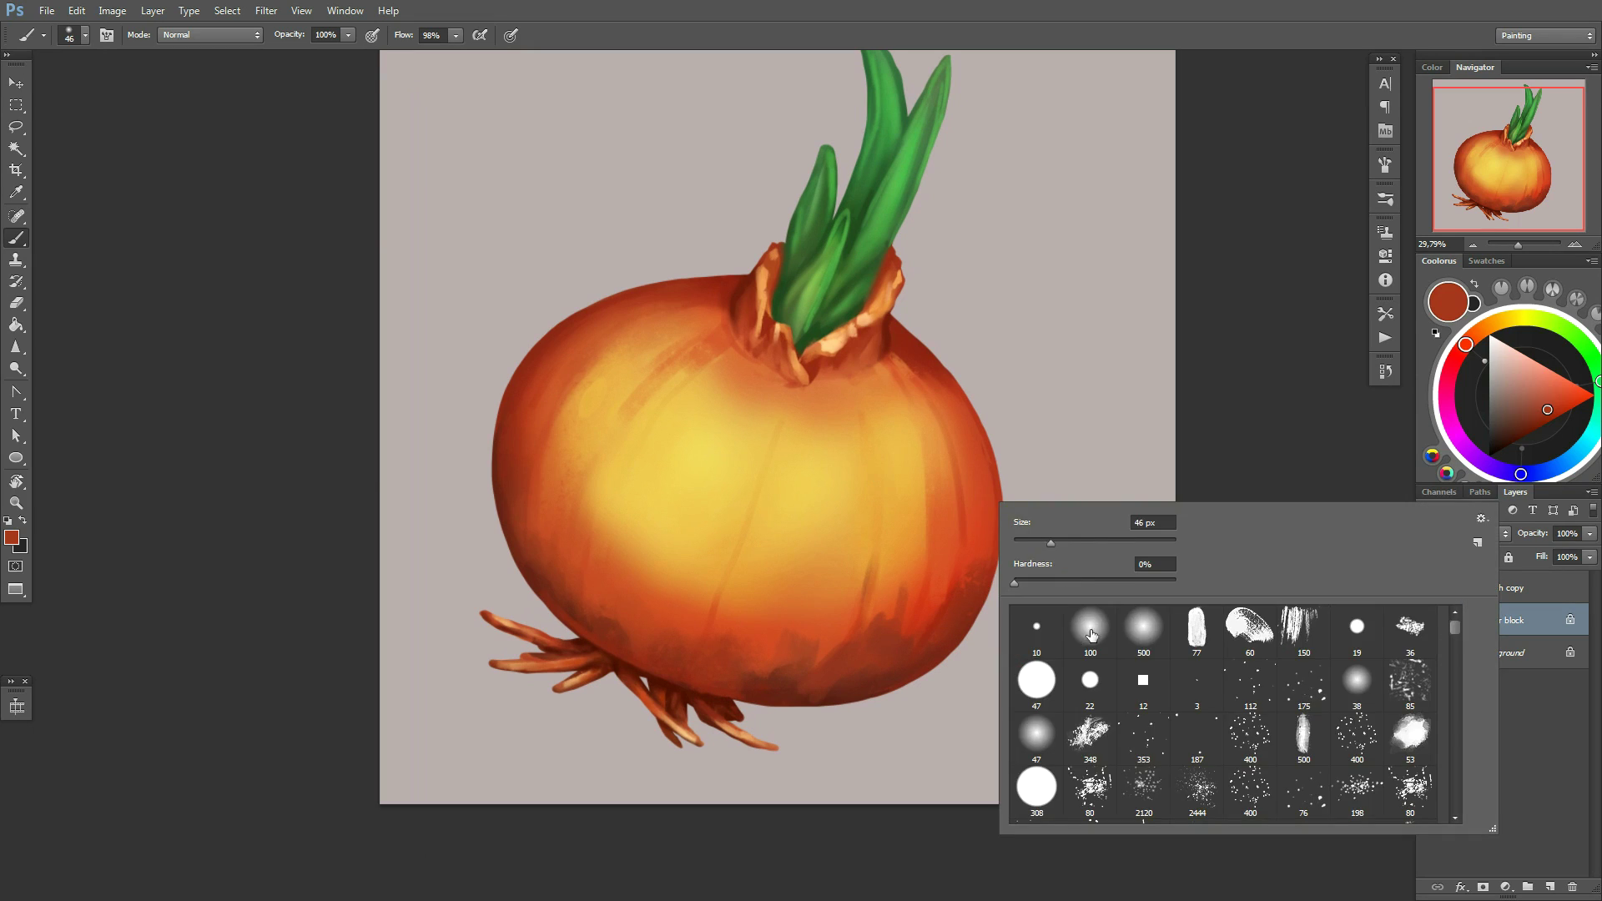
pyautogui.keyDown('alt'); pyautogui.click(895, 336); pyautogui.keyUp('alt')
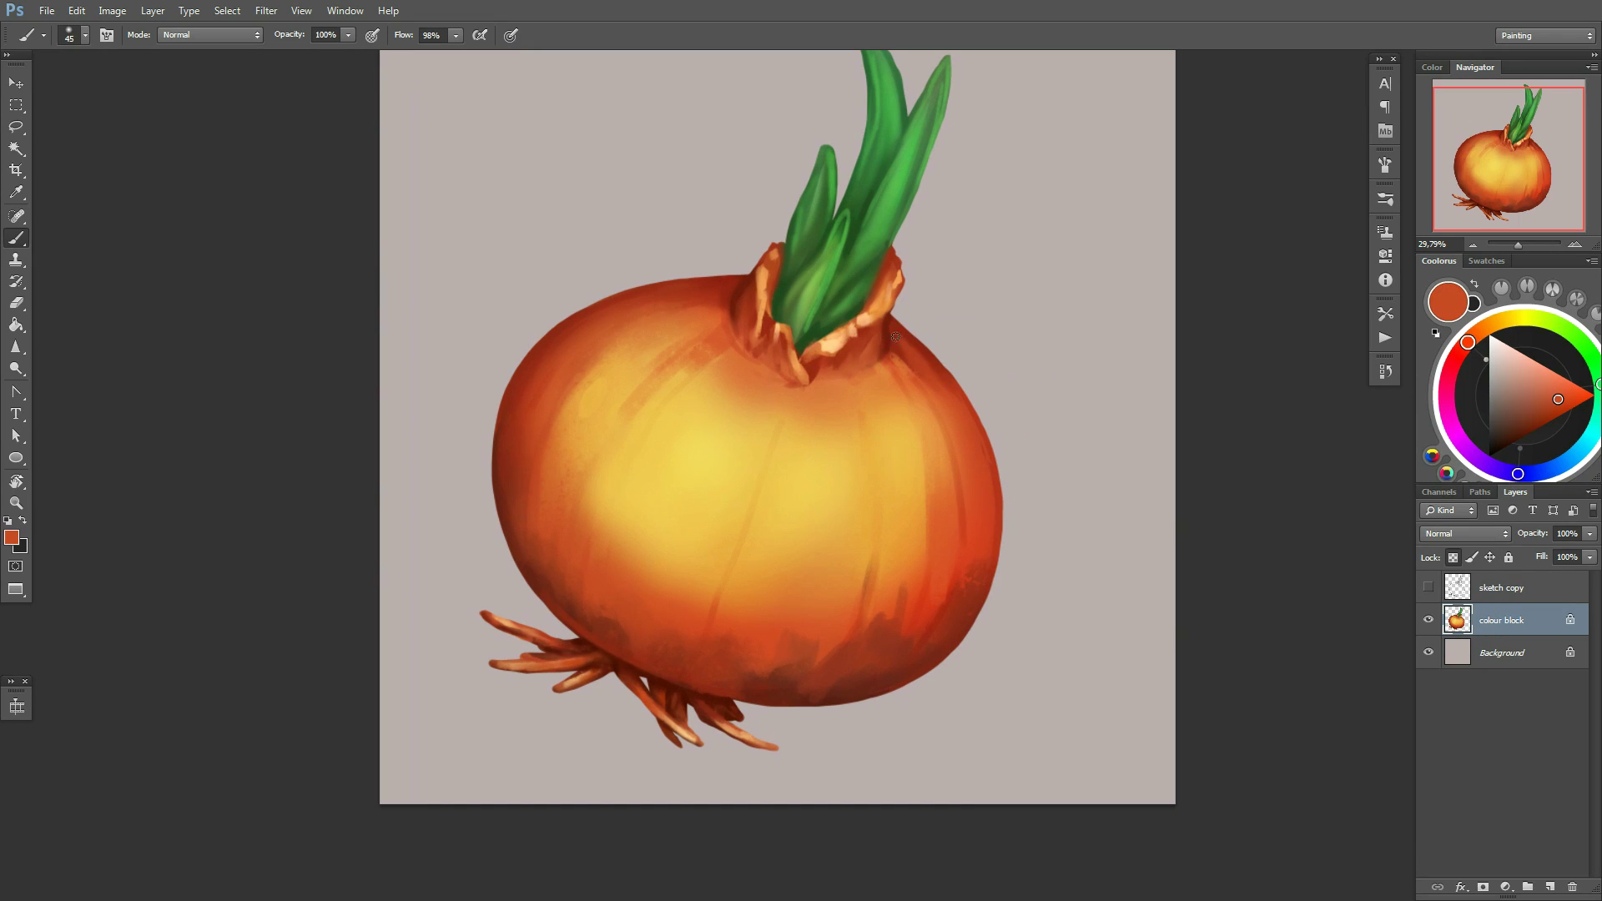
pyautogui.keyDown('alt'); pyautogui.click(659, 338); pyautogui.keyUp('alt')
pyautogui.keyDown('alt'); pyautogui.click(513, 467); pyautogui.keyUp('alt')
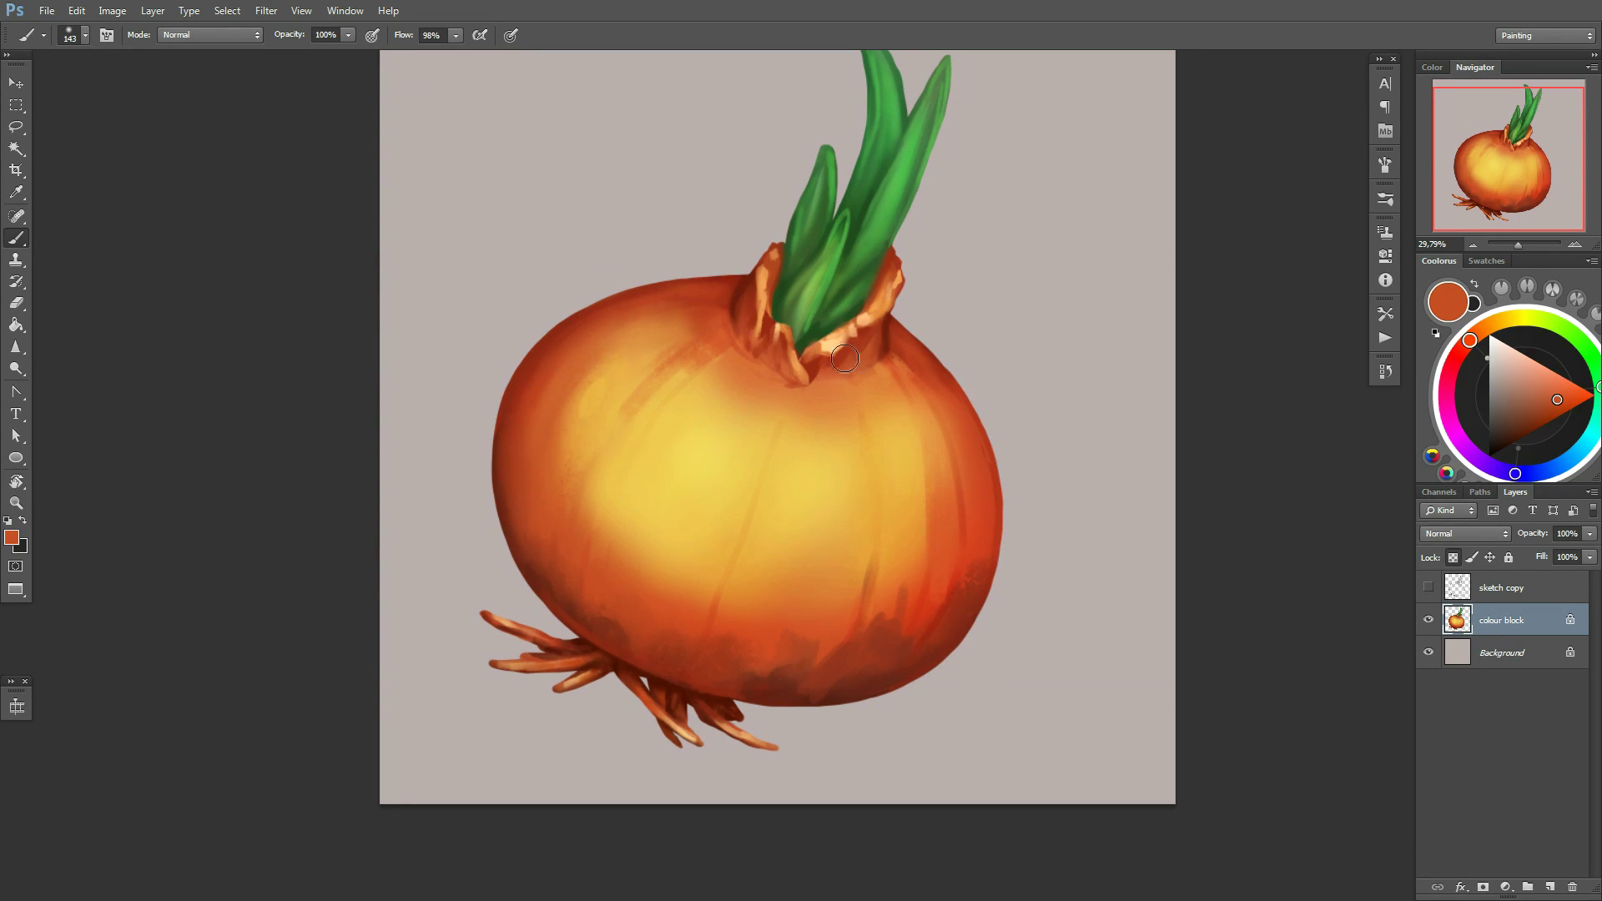
# Enlarge the brush to 226 and rotate the view so the onion is upside down
pyautogui.moveTo(945, 613); pyautogui.dragTo(918, 567)
pyautogui.rightClick(893, 500)
pyautogui.press('Return')
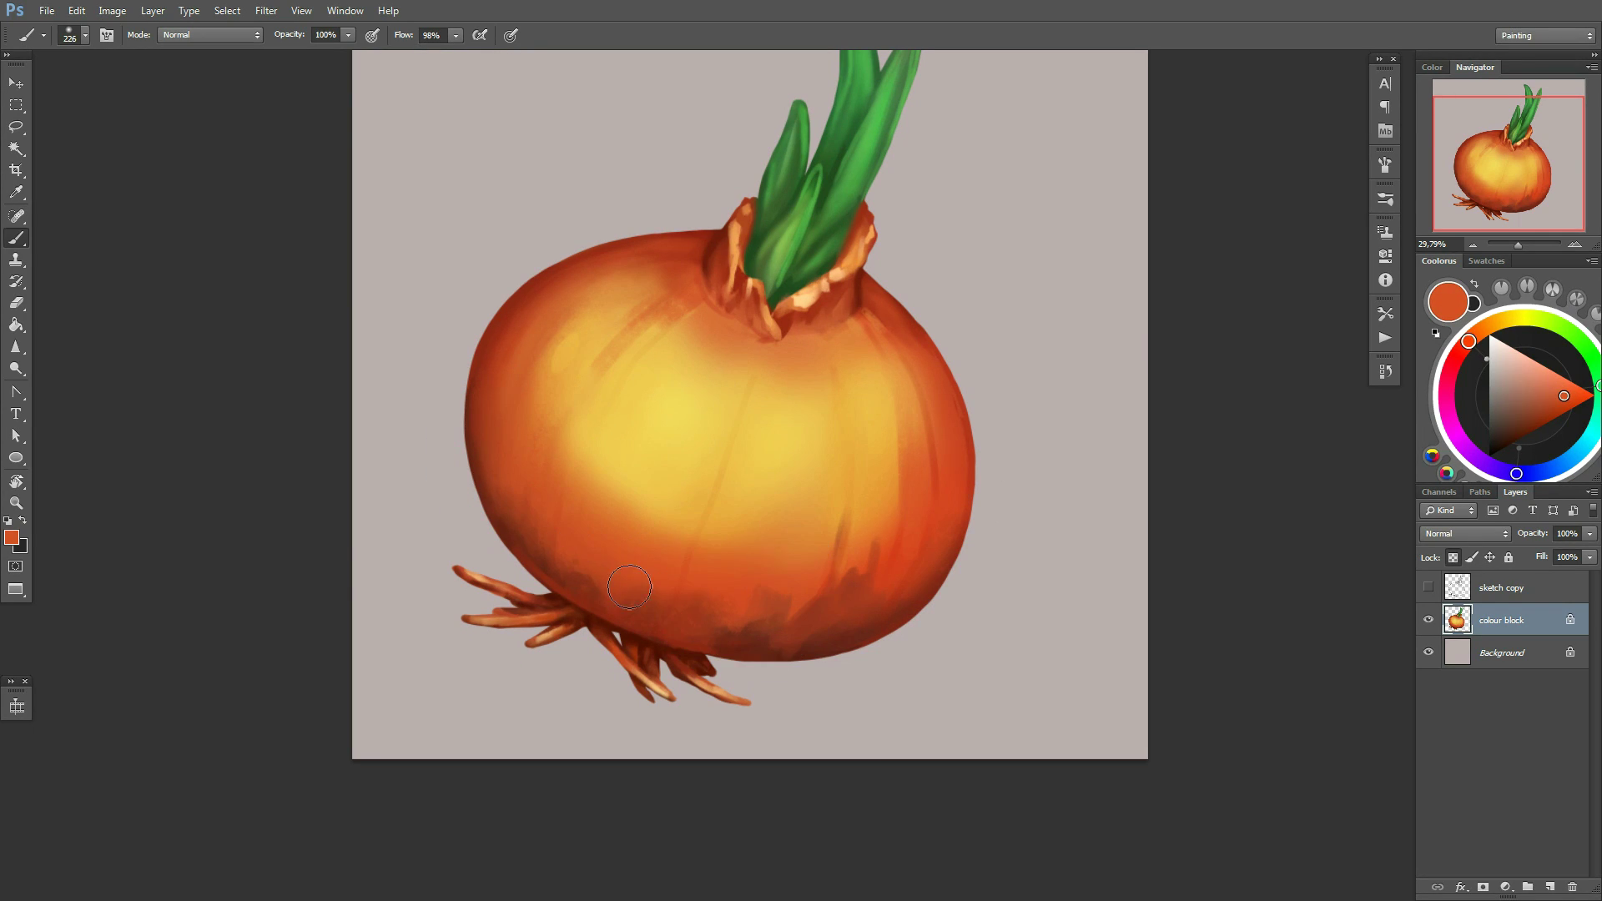
pyautogui.press('r')
pyautogui.moveTo(893, 471); pyautogui.dragTo(952, 457)
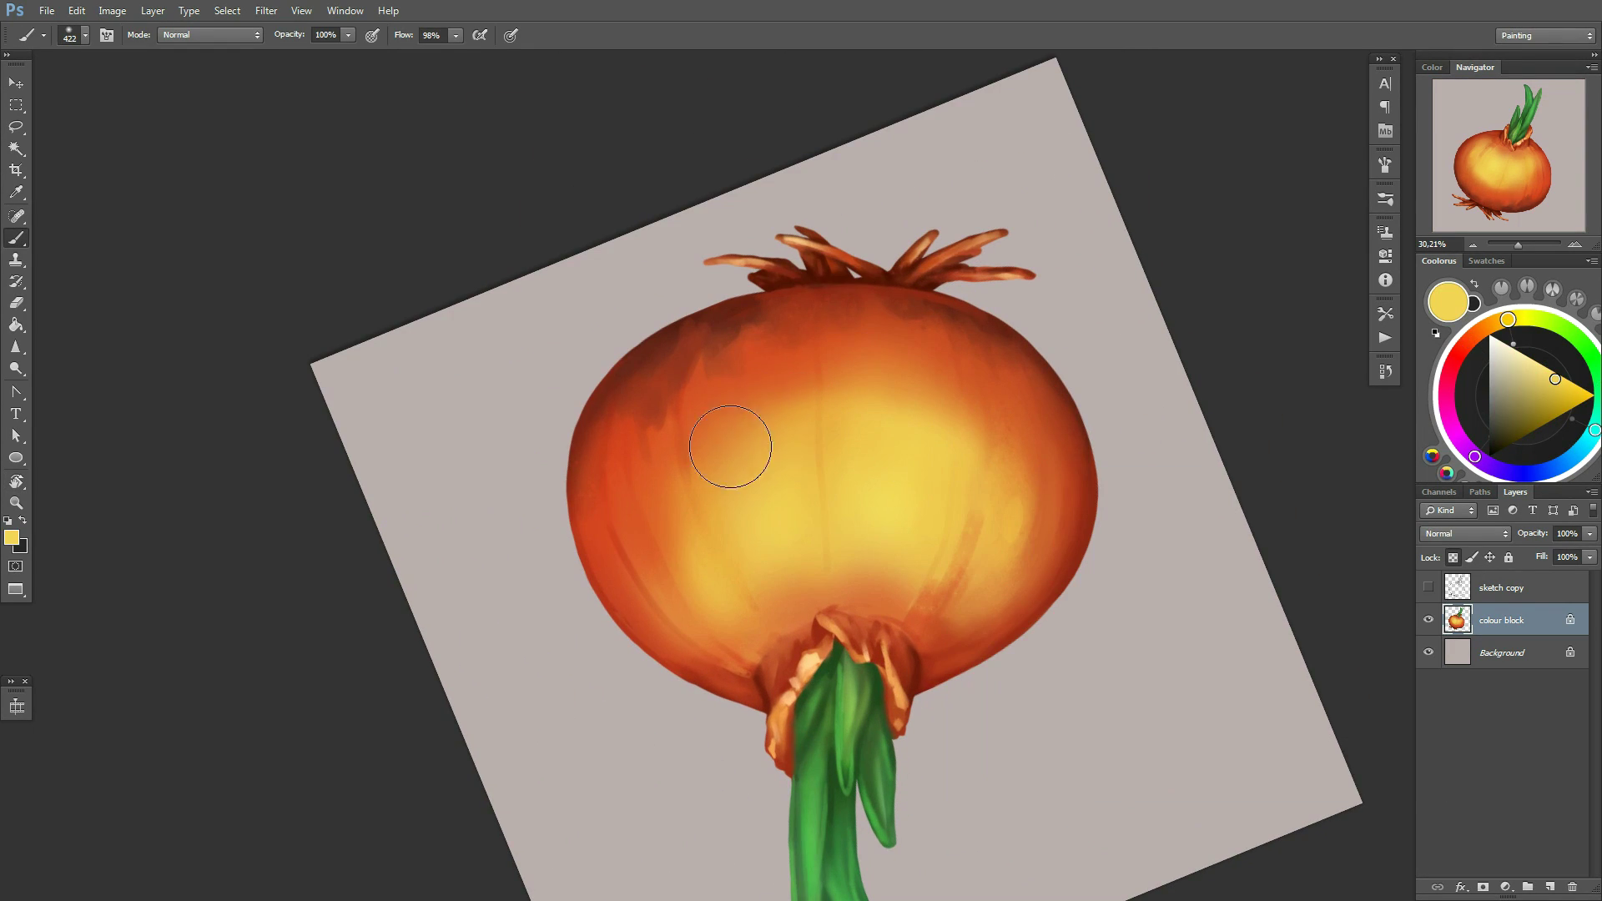
# Rotate the view and paint light strokes across the onion body with a 319 px brush
pyautogui.rightClick(966, 511)
pyautogui.doubleClick(1189, 640)
pyautogui.press('r')
pyautogui.moveTo(835, 467); pyautogui.dragTo(718, 313)
pyautogui.keyDown('alt'); pyautogui.click(718, 313); pyautogui.keyUp('alt')
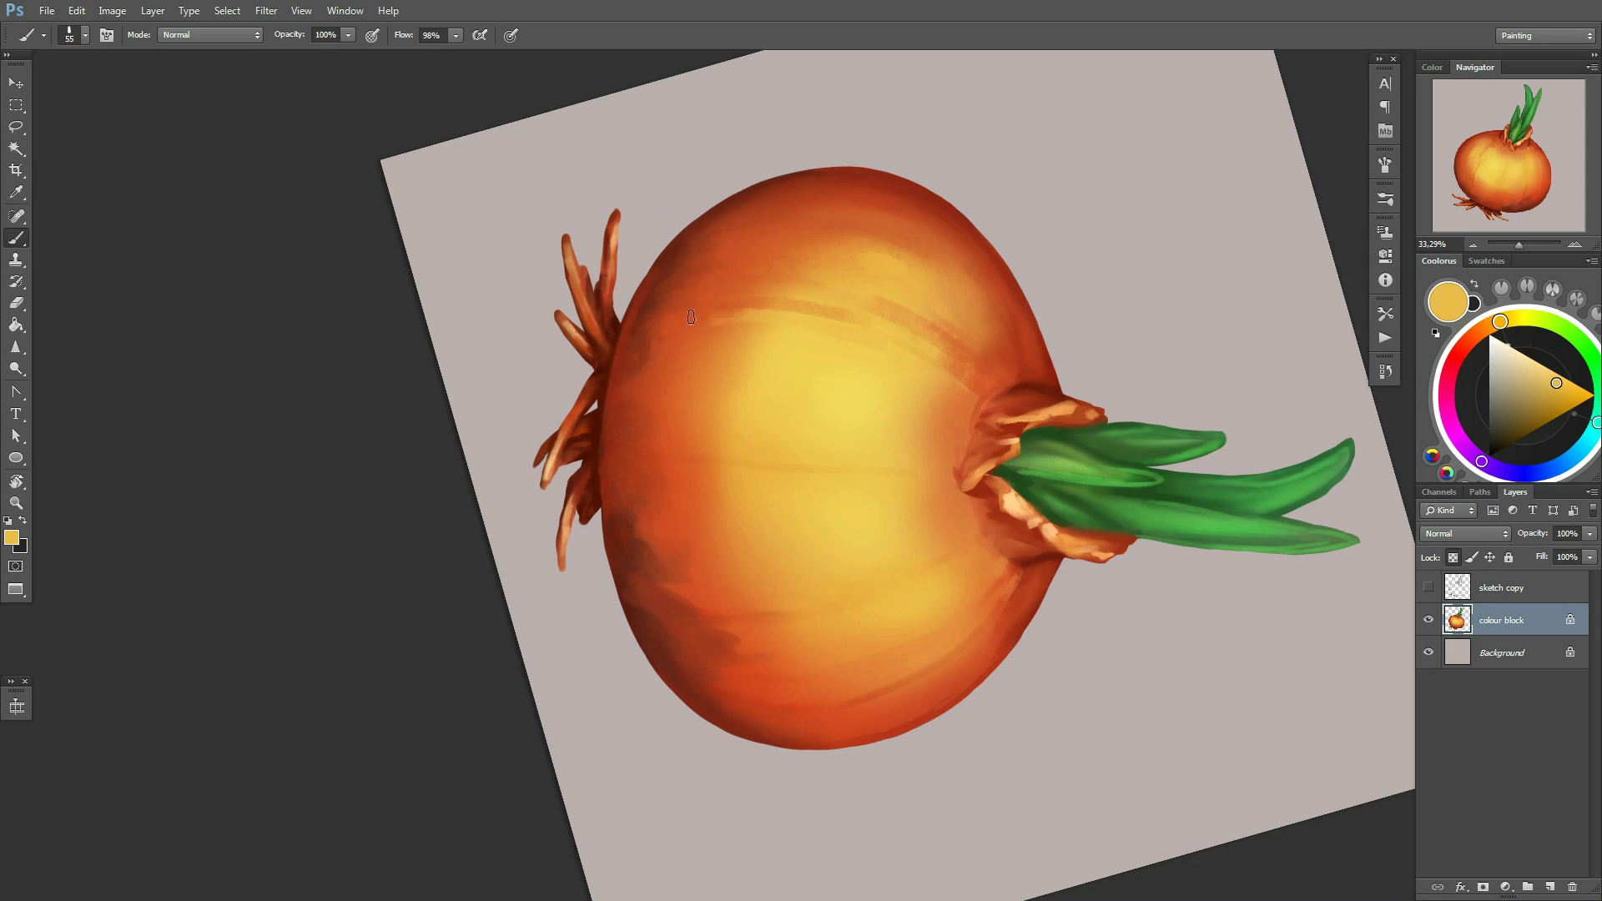
pyautogui.rightClick(715, 329)
pyautogui.doubleClick(1001, 555)
pyautogui.keyDown('alt'); pyautogui.click(706, 496); pyautogui.keyUp('alt')
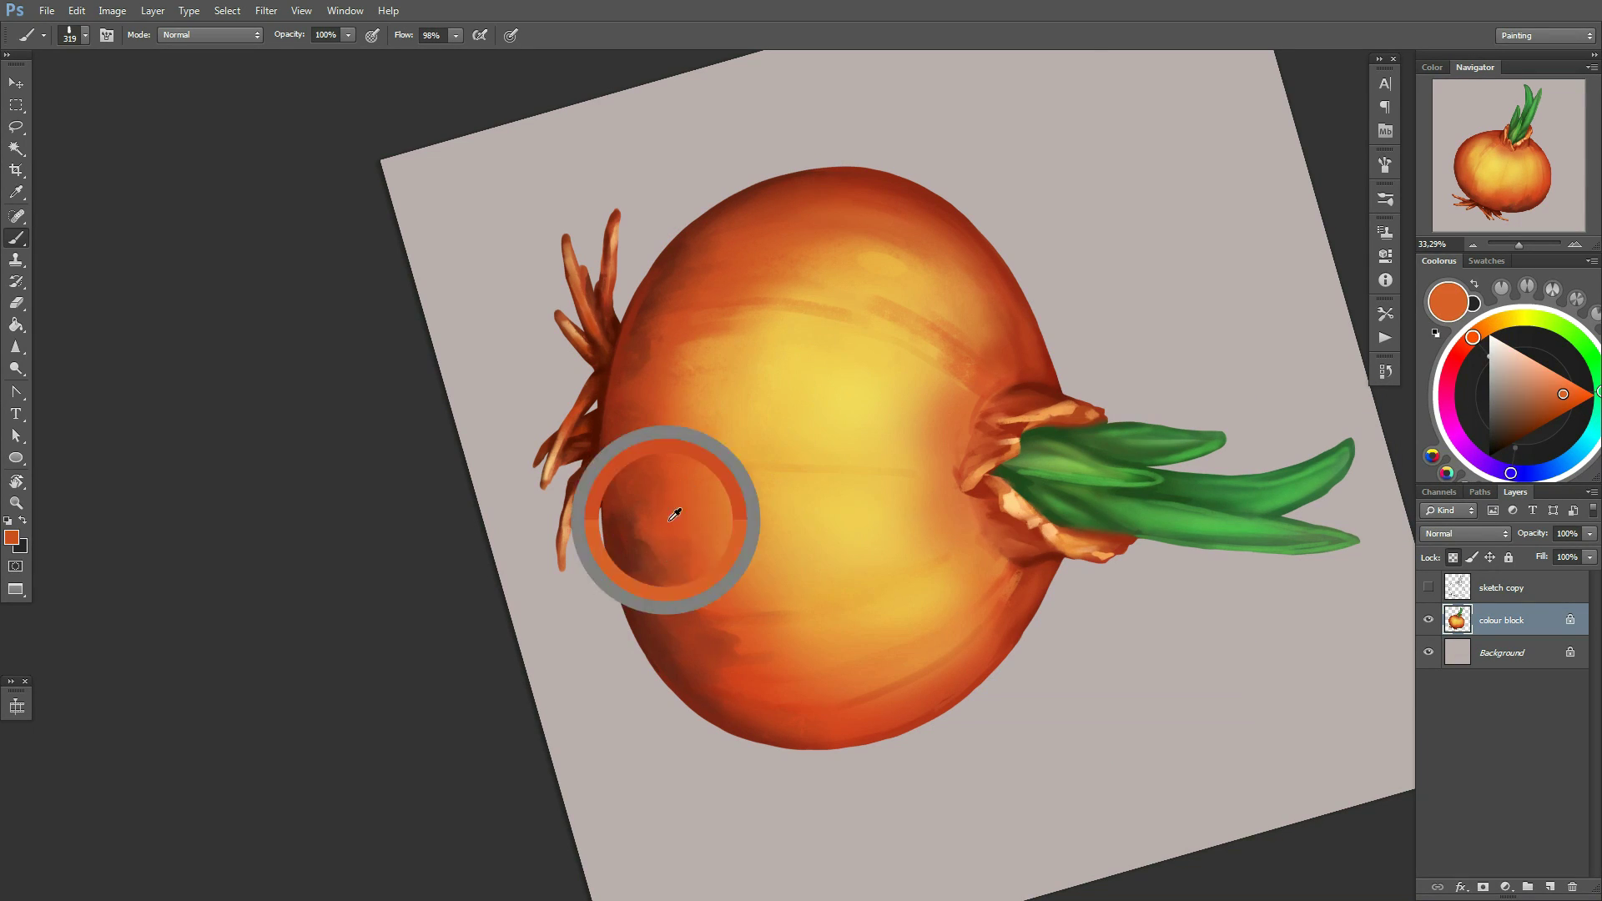
# Sample yellow and other onion tones, ending on a dark edge red with a 42 px brush
pyautogui.keyDown('alt'); pyautogui.click(914, 584); pyautogui.keyUp('alt')
pyautogui.press('Escape')
pyautogui.rightClick(1050, 511)
pyautogui.keyDown('alt'); pyautogui.click(982, 581); pyautogui.keyUp('alt')
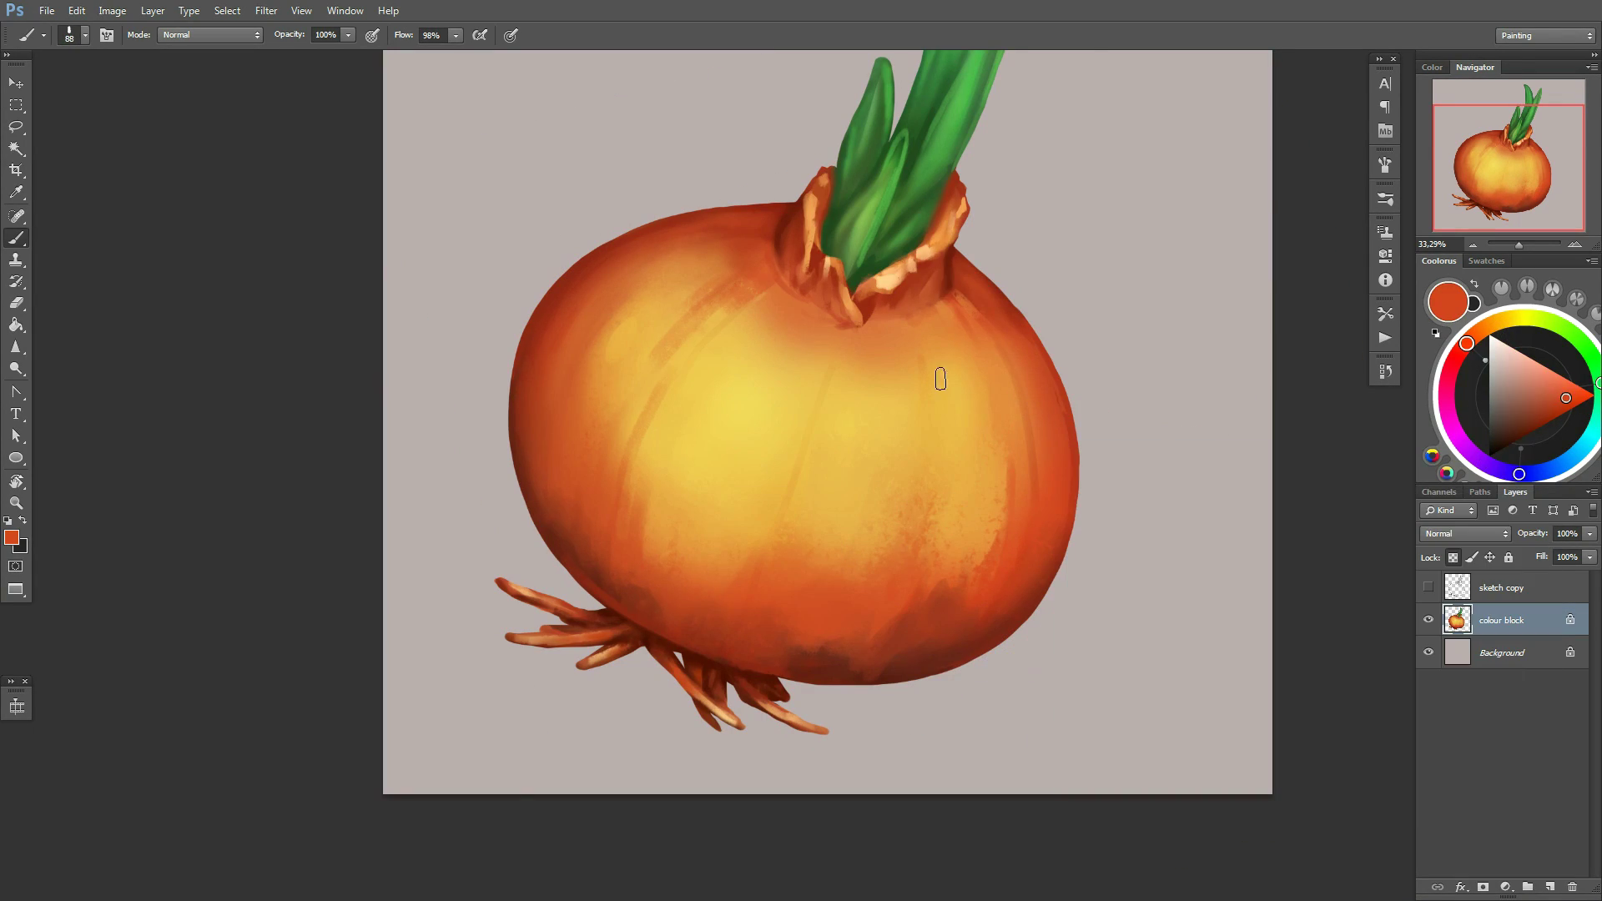
pyautogui.keyDown('alt'); pyautogui.click(930, 392); pyautogui.keyUp('alt')
pyautogui.keyDown('alt'); pyautogui.click(704, 347); pyautogui.keyUp('alt')
pyautogui.keyDown('alt'); pyautogui.click(553, 492); pyautogui.keyUp('alt')
pyautogui.rightClick(704, 408)
# Tilt the onion sideways and sample orange and yellow body tones at brush size 172
pyautogui.press('Escape')
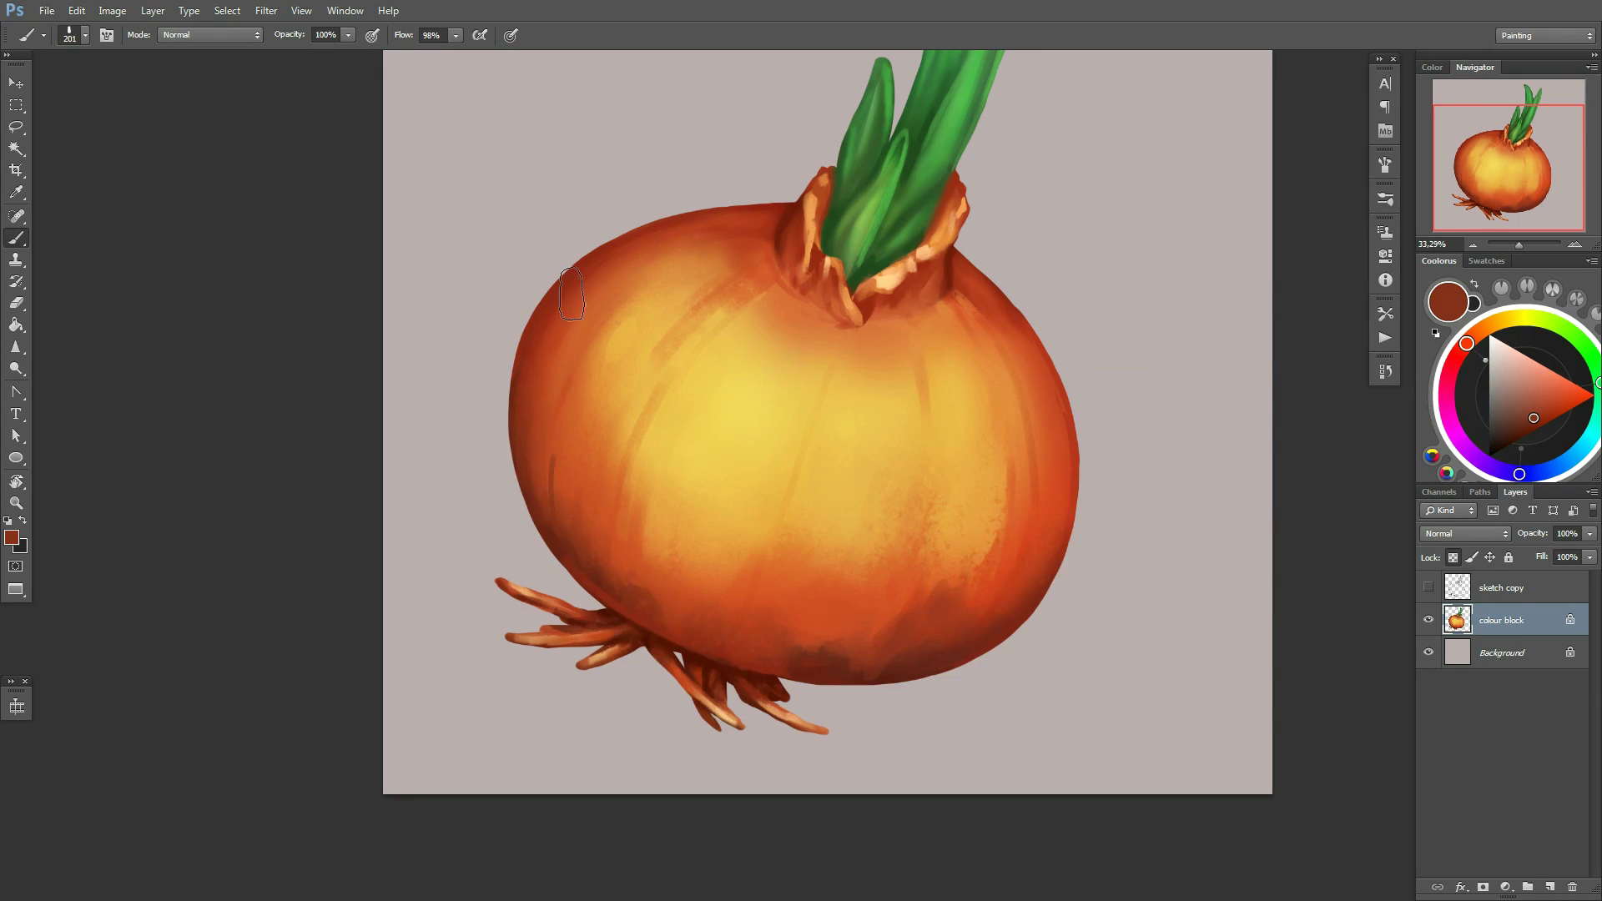
pyautogui.moveTo(704, 407); pyautogui.dragTo(1051, 338)
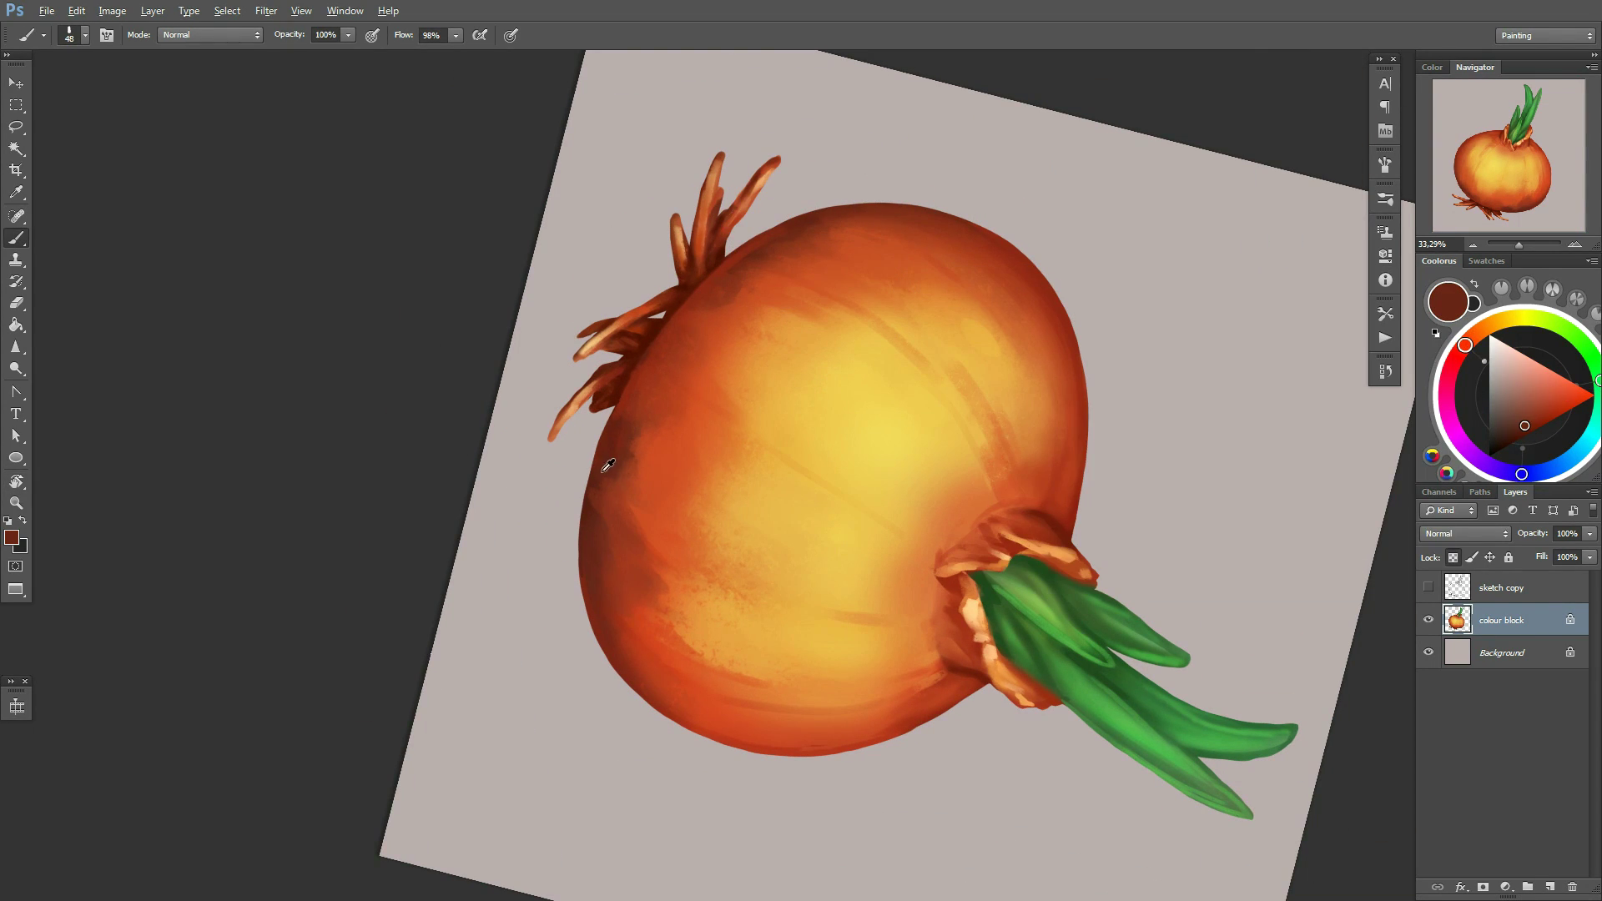
pyautogui.keyDown('alt'); pyautogui.click(809, 665); pyautogui.keyUp('alt')
pyautogui.rightClick(840, 547)
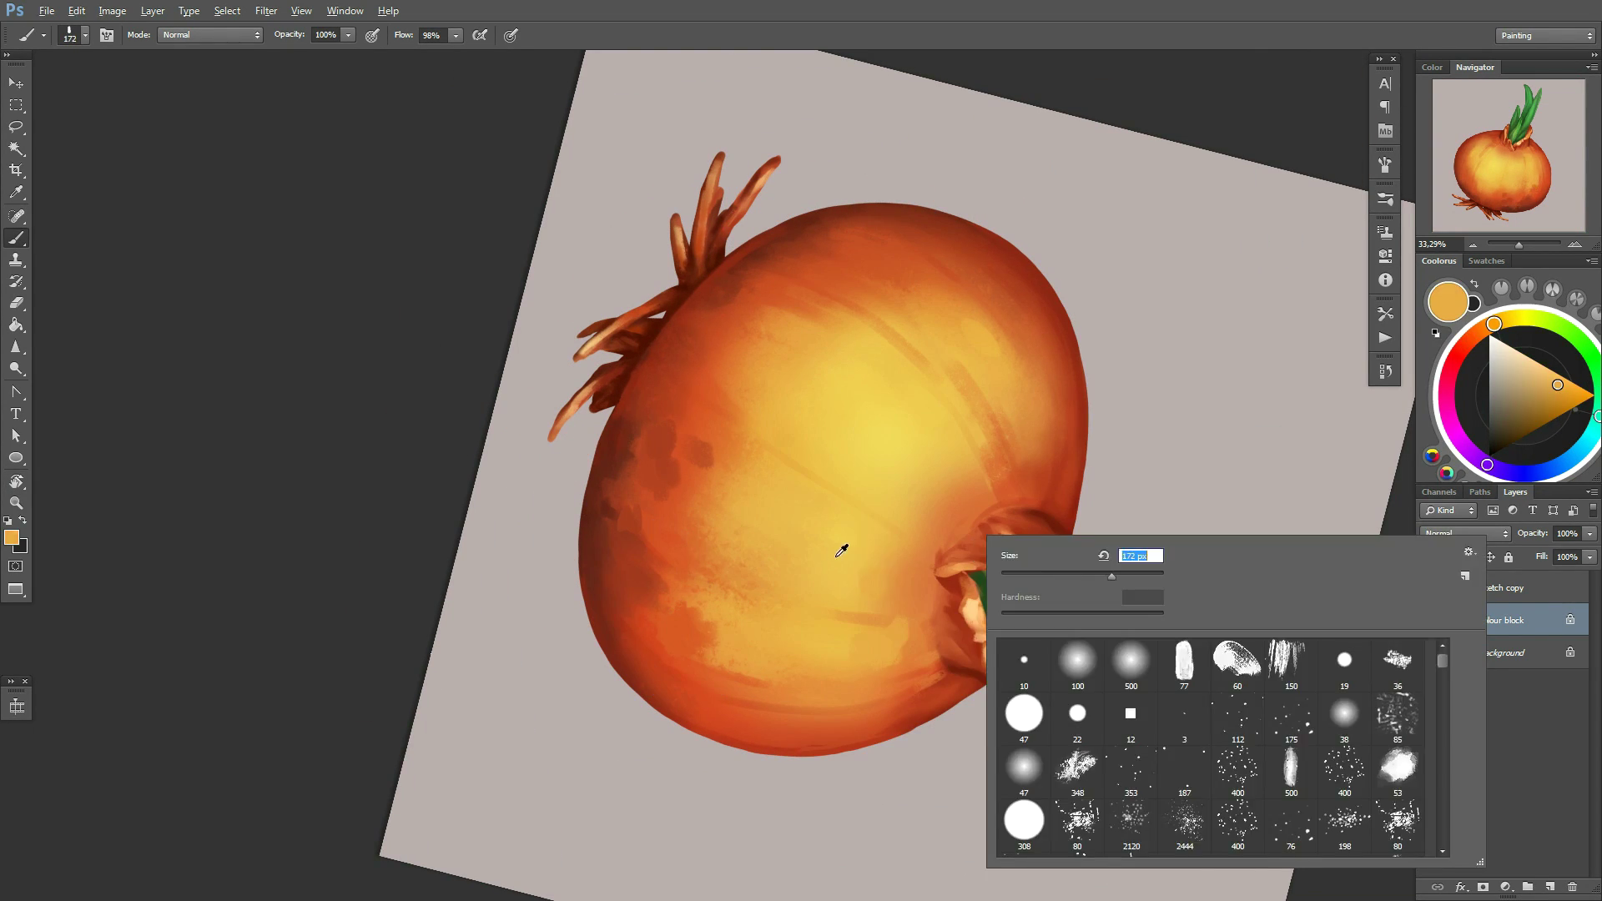
pyautogui.press('Escape')
pyautogui.keyDown('alt'); pyautogui.click(966, 469); pyautogui.keyUp('alt')
pyautogui.press('Escape')
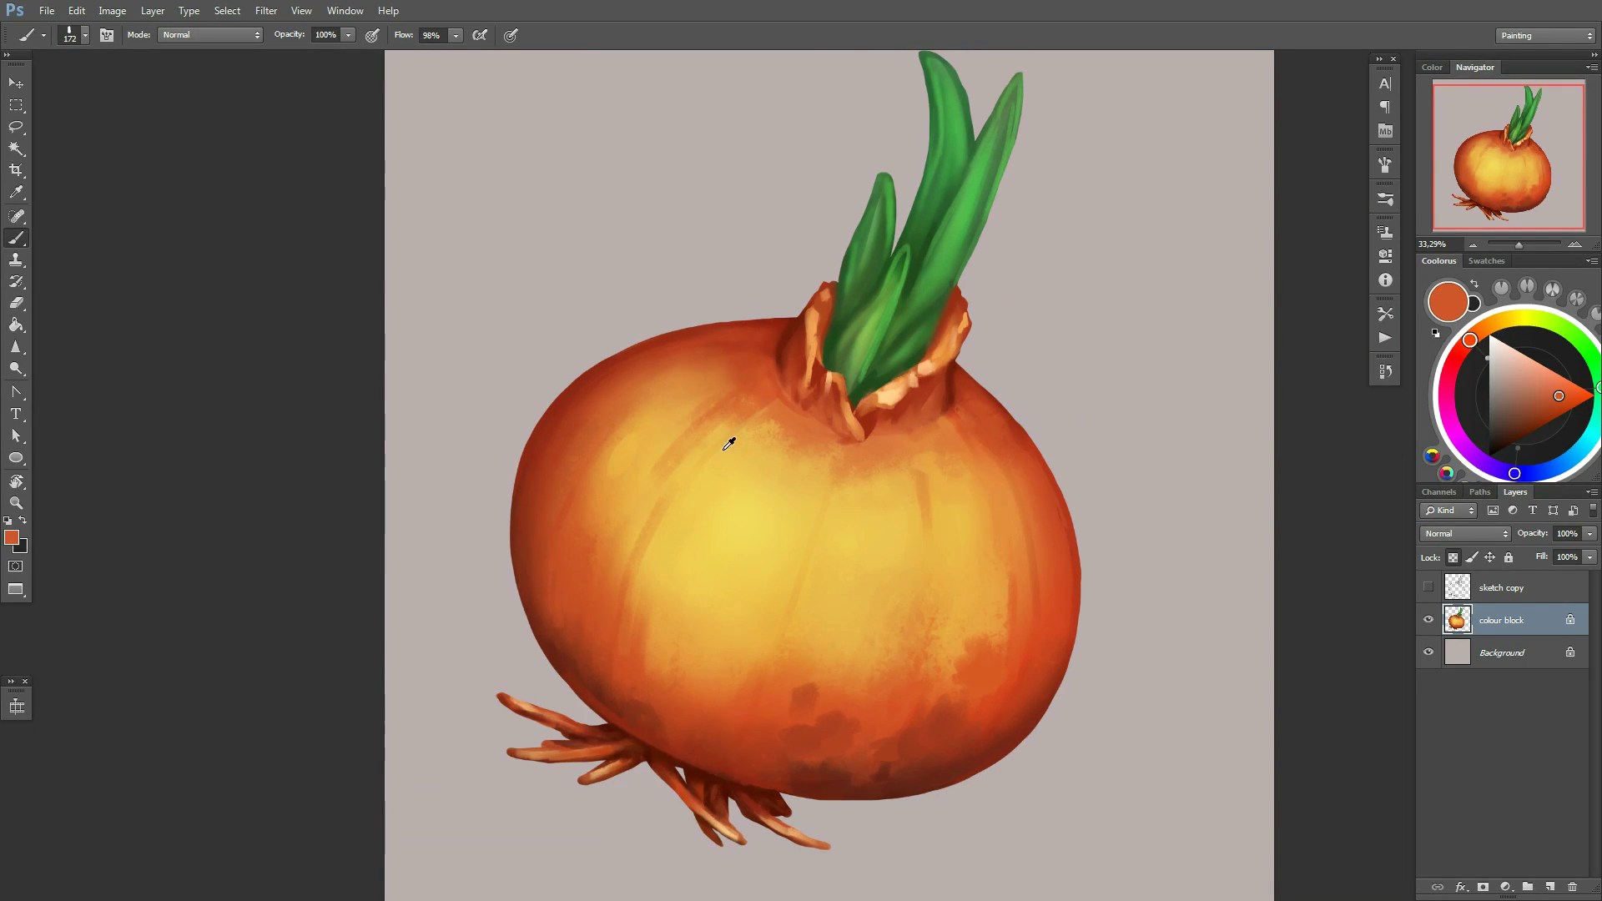
pyautogui.keyDown('alt'); pyautogui.click(743, 383); pyautogui.keyUp('alt')
# Sample a red-orange and resize the brush from 145 px down to 37 px
pyautogui.press('r')
pyautogui.moveTo(1044, 427); pyautogui.dragTo(987, 554)
pyautogui.press('b')
pyautogui.keyDown('alt'); pyautogui.click(861, 616); pyautogui.keyUp('alt')
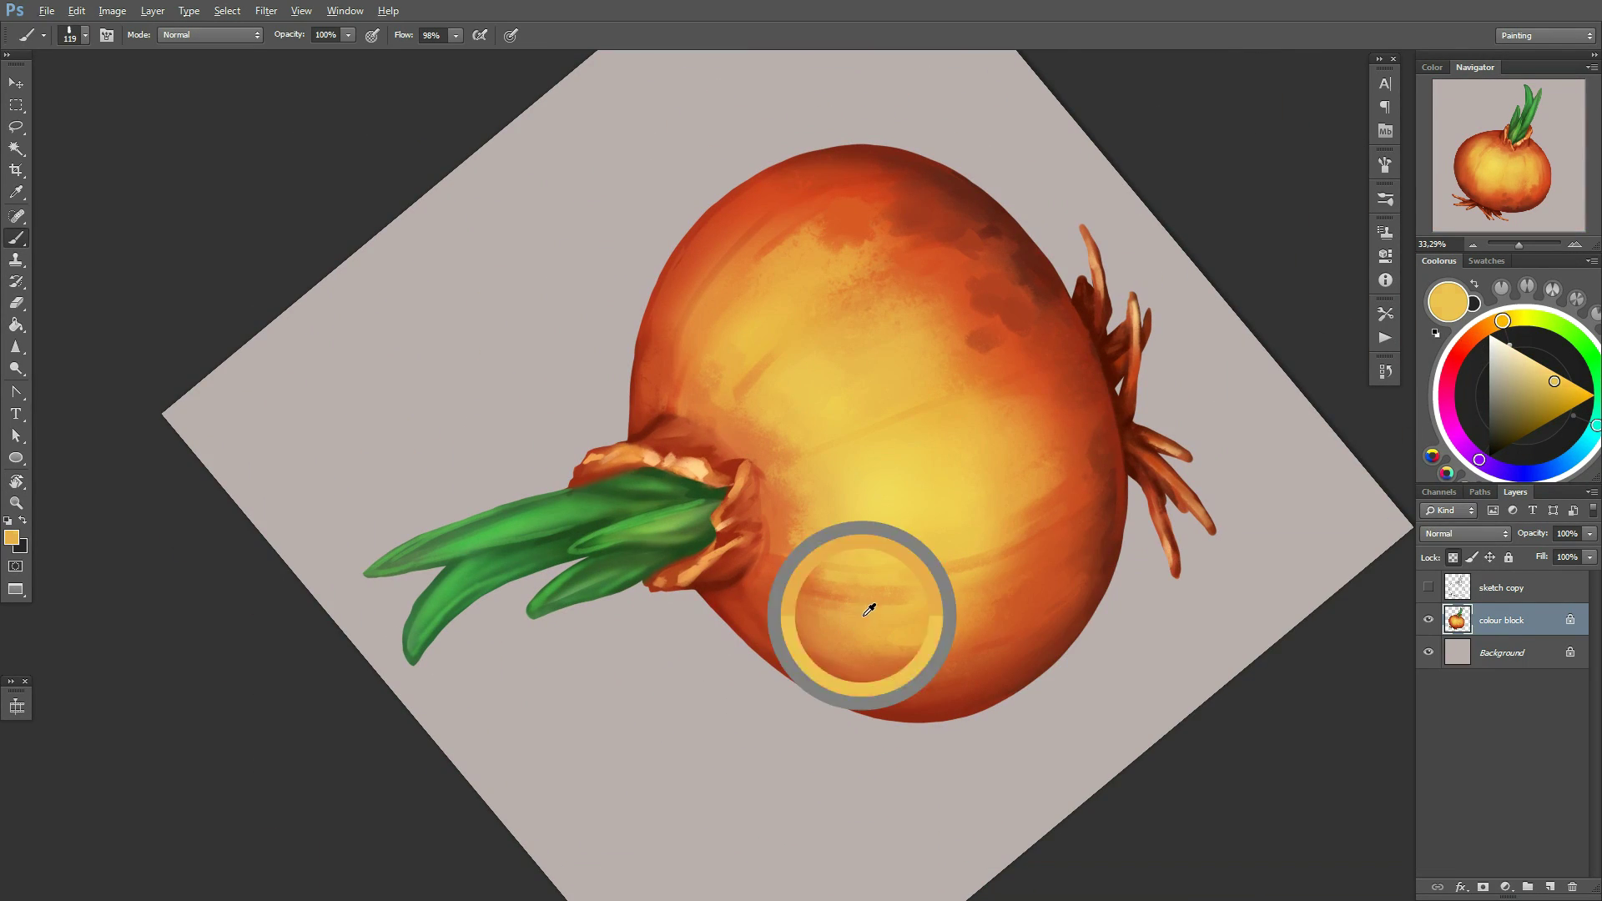
pyautogui.rightClick(869, 534)
pyautogui.press('Escape')
pyautogui.rightClick(798, 600)
pyautogui.press('Escape')
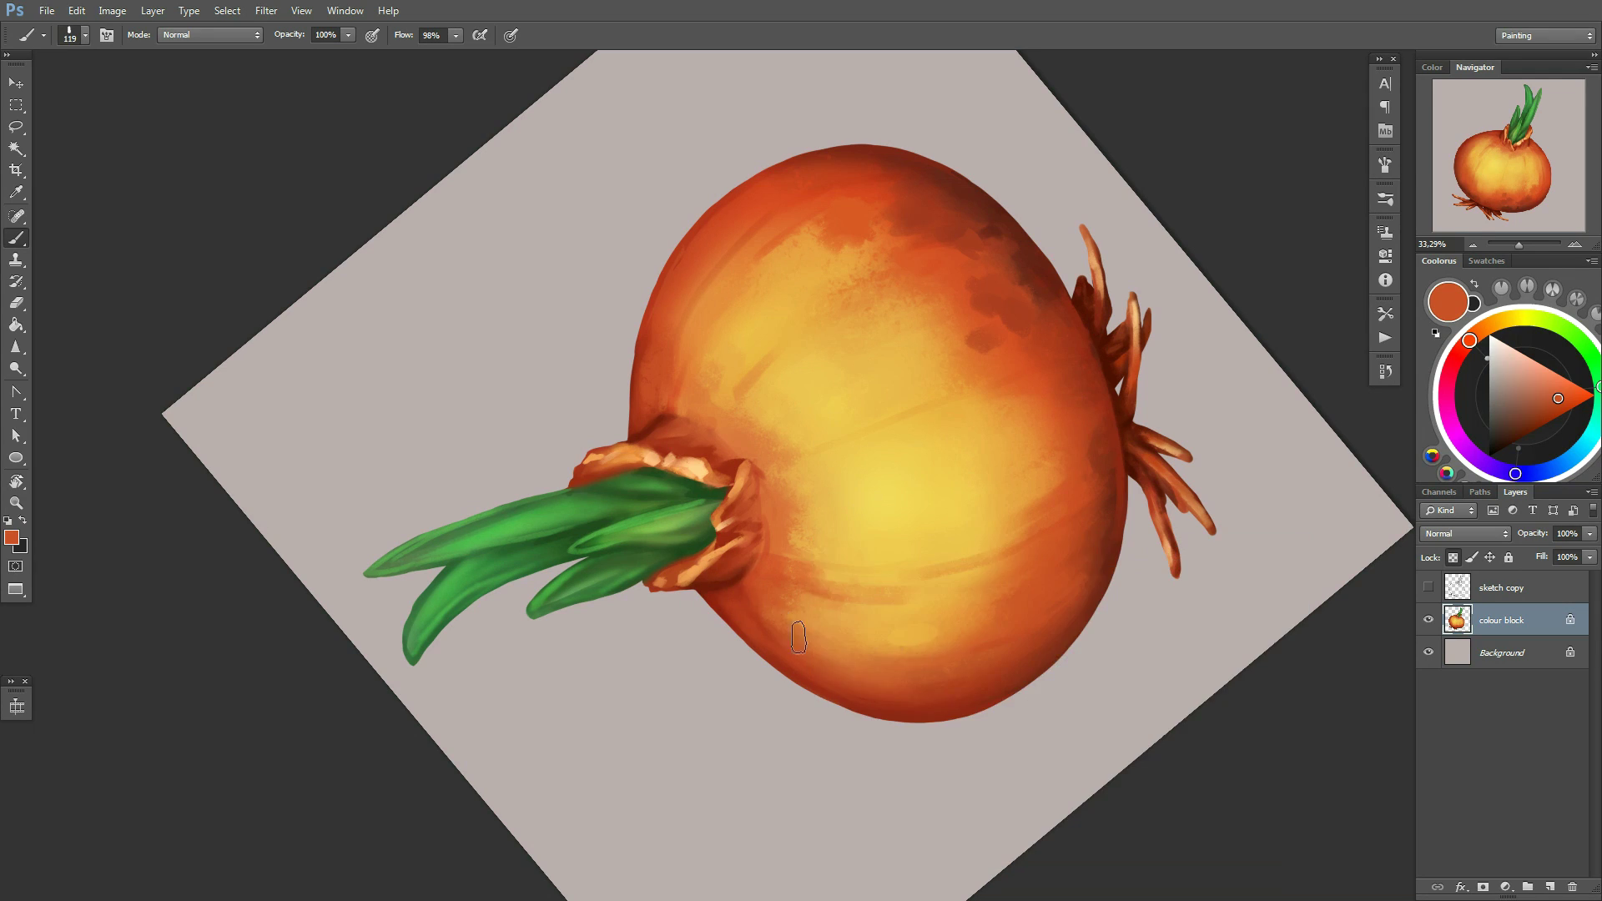
# Pick a deep edge red at 37 px and rotate the view to a shallower angle
pyautogui.keyDown('alt'); pyautogui.click(768, 618); pyautogui.keyUp('alt')
pyautogui.rightClick(796, 560)
pyautogui.write('37')
pyautogui.press('Return')
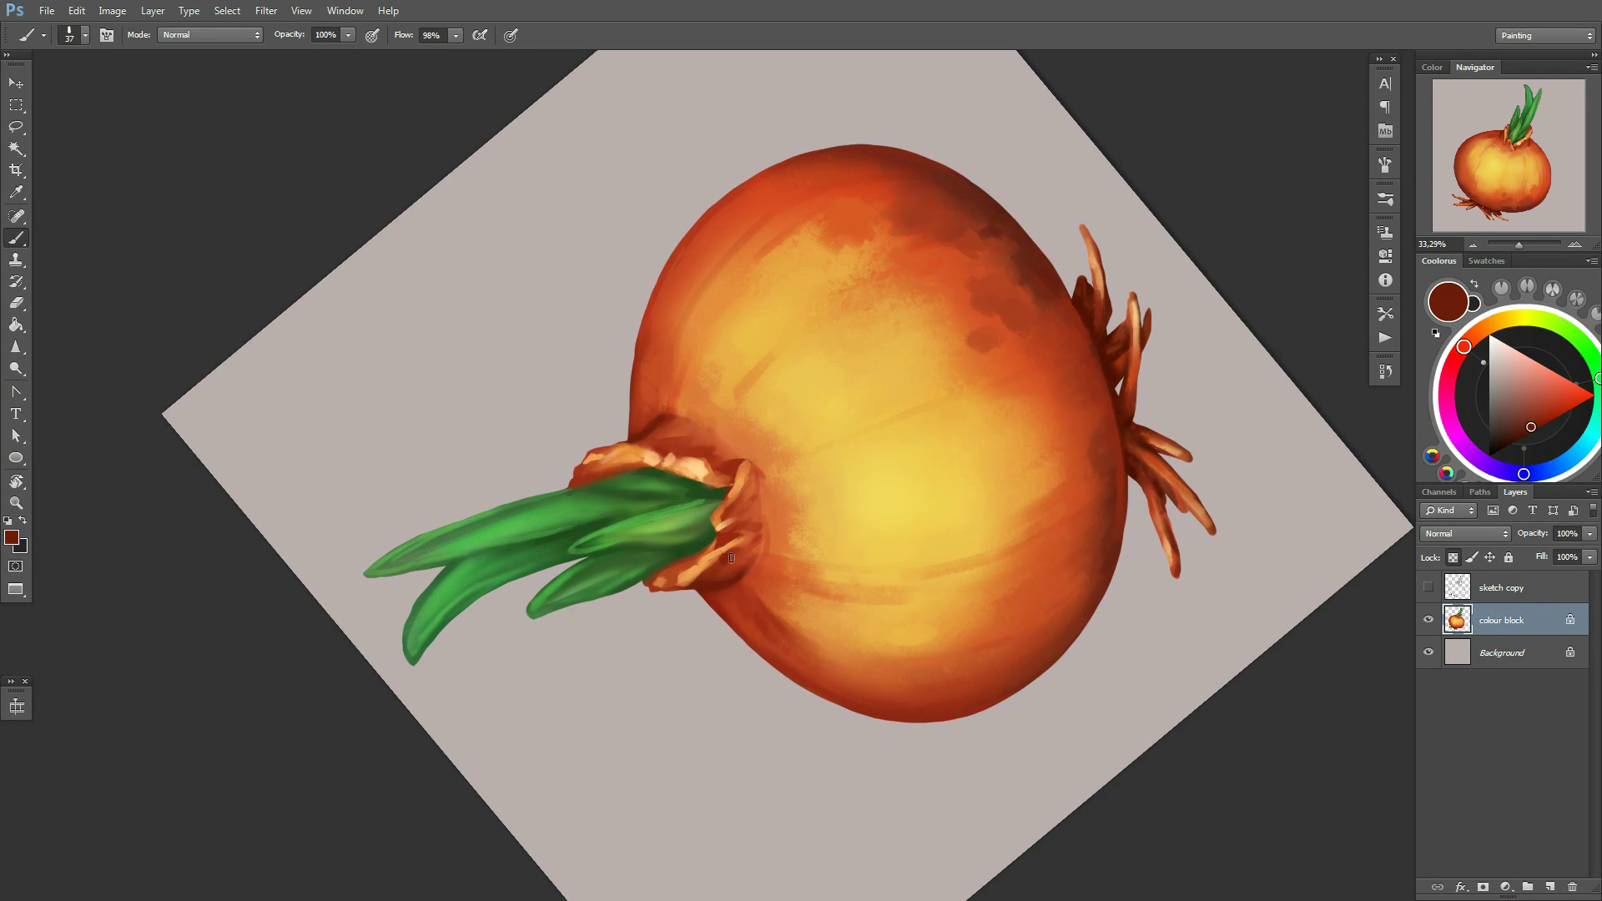
pyautogui.press('r')
pyautogui.moveTo(855, 670)
pyautogui.mouseDown()
pyautogui.moveTo(697, 340)
pyautogui.moveTo(991, 376)
pyautogui.mouseUp()
pyautogui.press('b')
pyautogui.moveTo(624, 225); pyautogui.dragTo(698, 286)
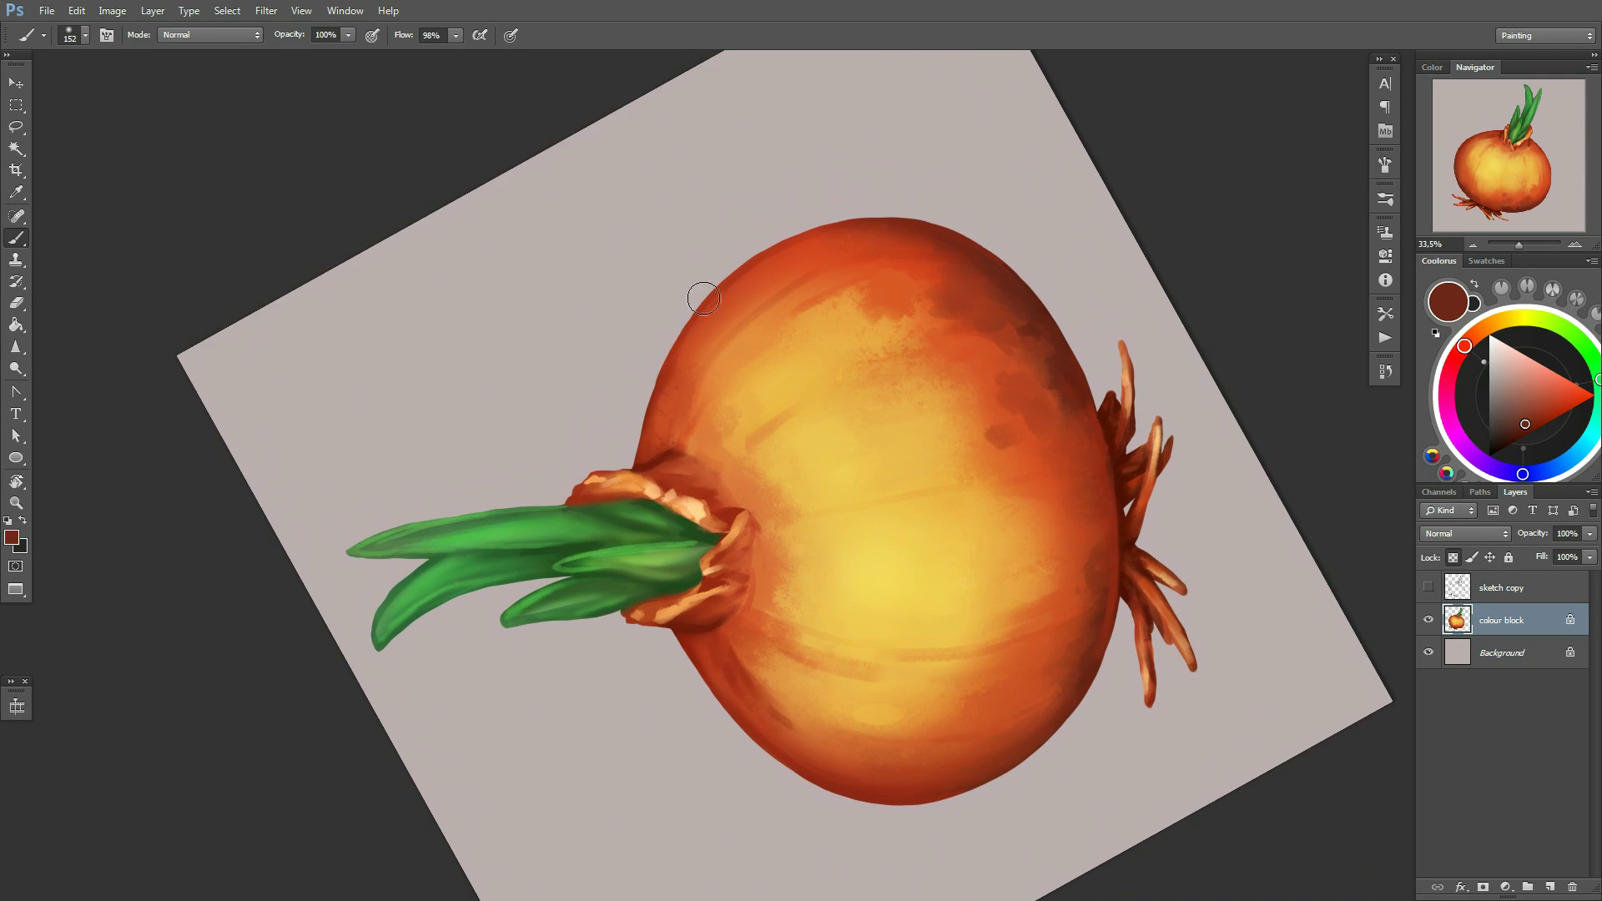
# Set a 147 px brush with a light orange, turning the view so the leaves point right
pyautogui.keyDown('alt'); pyautogui.click(703, 298); pyautogui.keyUp('alt')
pyautogui.rightClick(811, 368)
pyautogui.write('147')
pyautogui.press('Return')
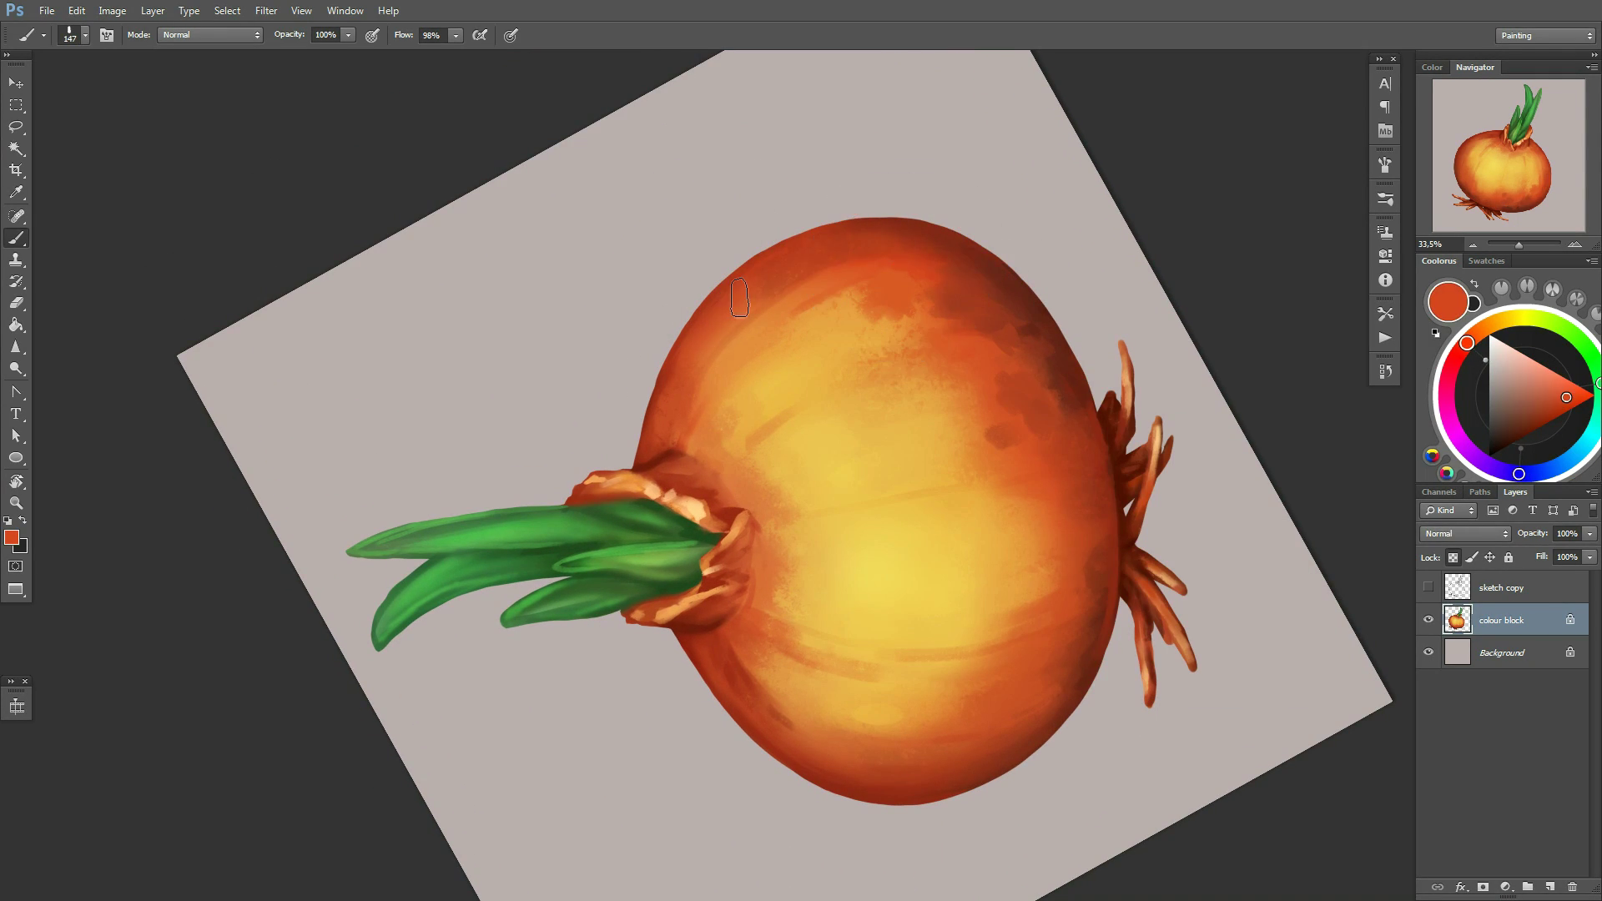
pyautogui.keyDown('alt'); pyautogui.click(831, 313); pyautogui.keyUp('alt')
pyautogui.moveTo(777, 338); pyautogui.dragTo(679, 543)
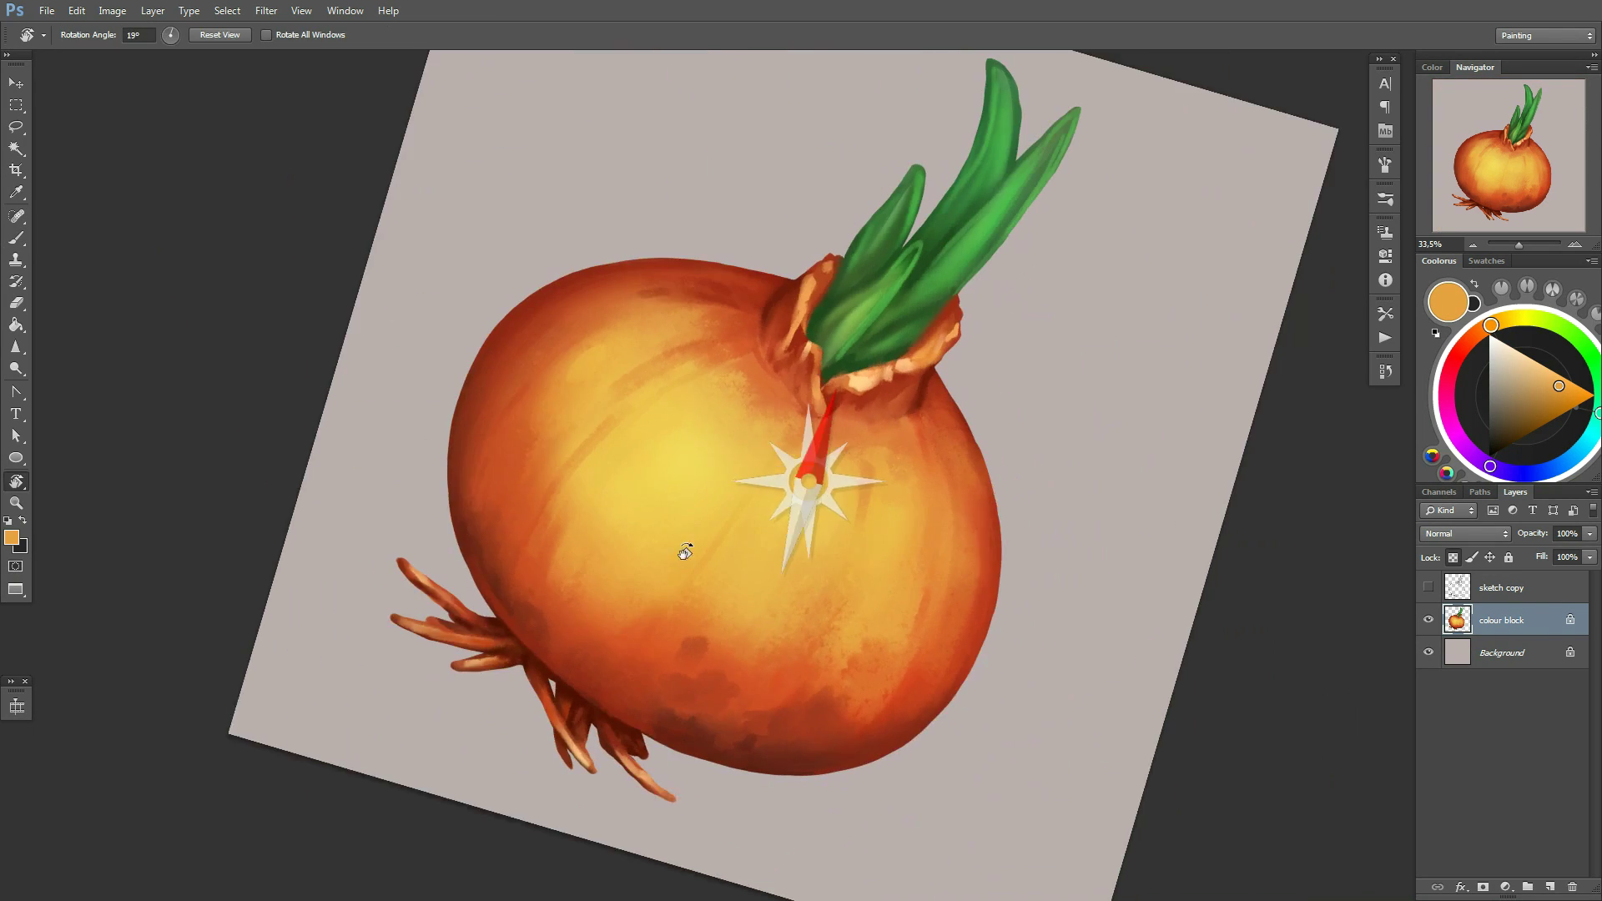
pyautogui.scroll(-2, 894, 257)
# Paint a short red-orange stroke across the onion with a 71 px brush
pyautogui.keyDown('alt'); pyautogui.click(626, 351); pyautogui.keyUp('alt')
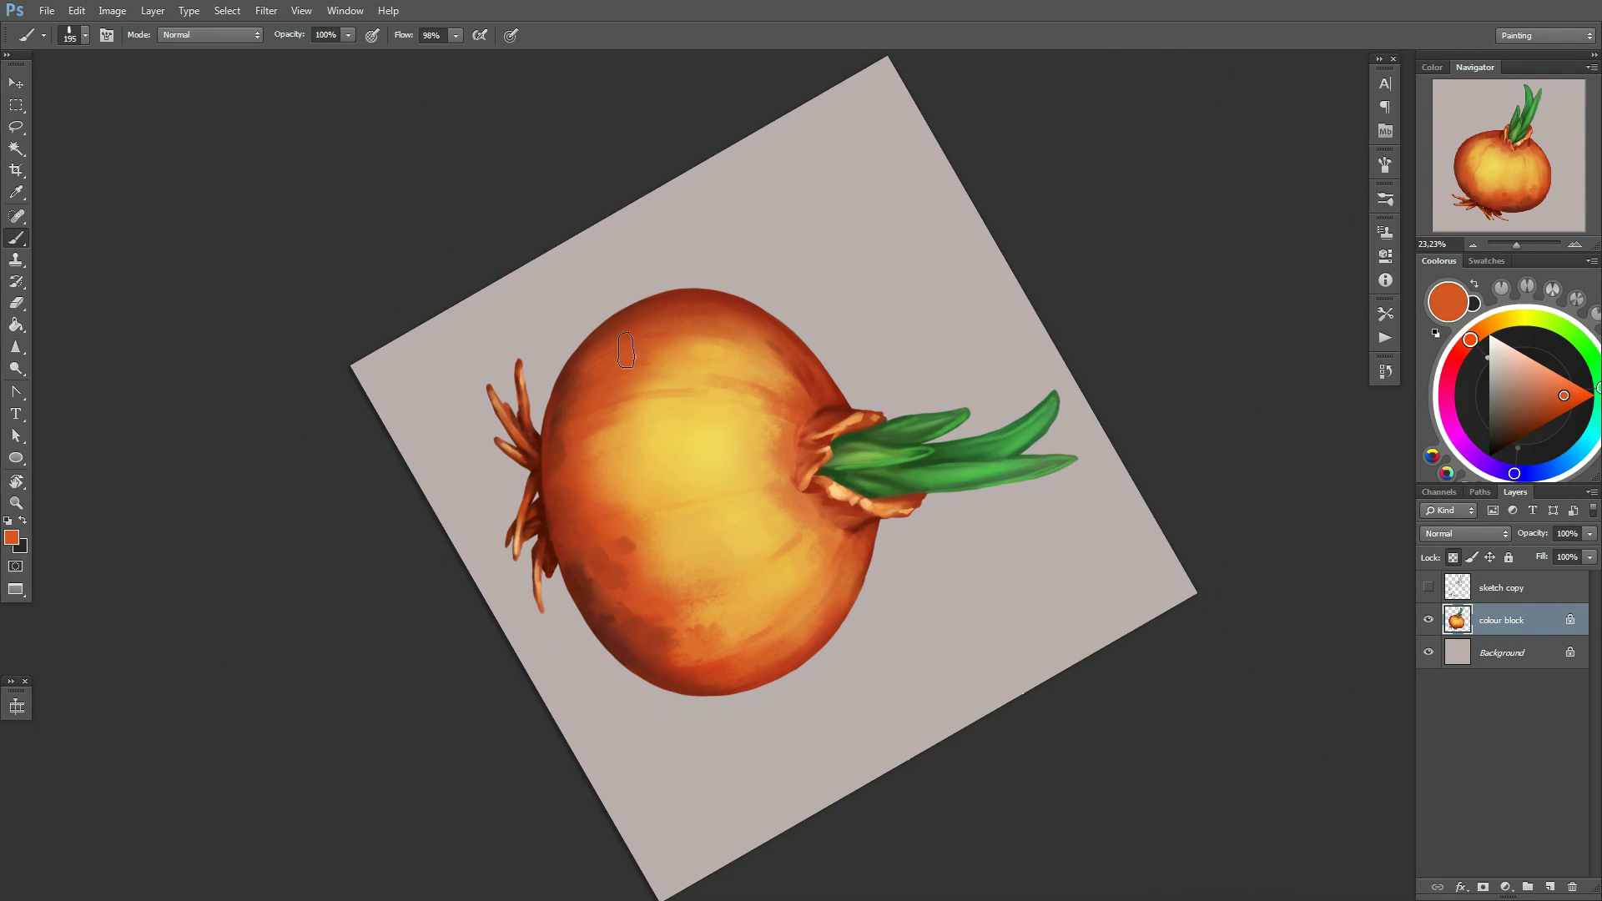
pyautogui.keyDown('alt'); pyautogui.click(564, 380); pyautogui.keyUp('alt')
pyautogui.rightClick(734, 454)
pyautogui.write('71')
pyautogui.press('Return')
pyautogui.moveTo(597, 440); pyautogui.dragTo(696, 420)
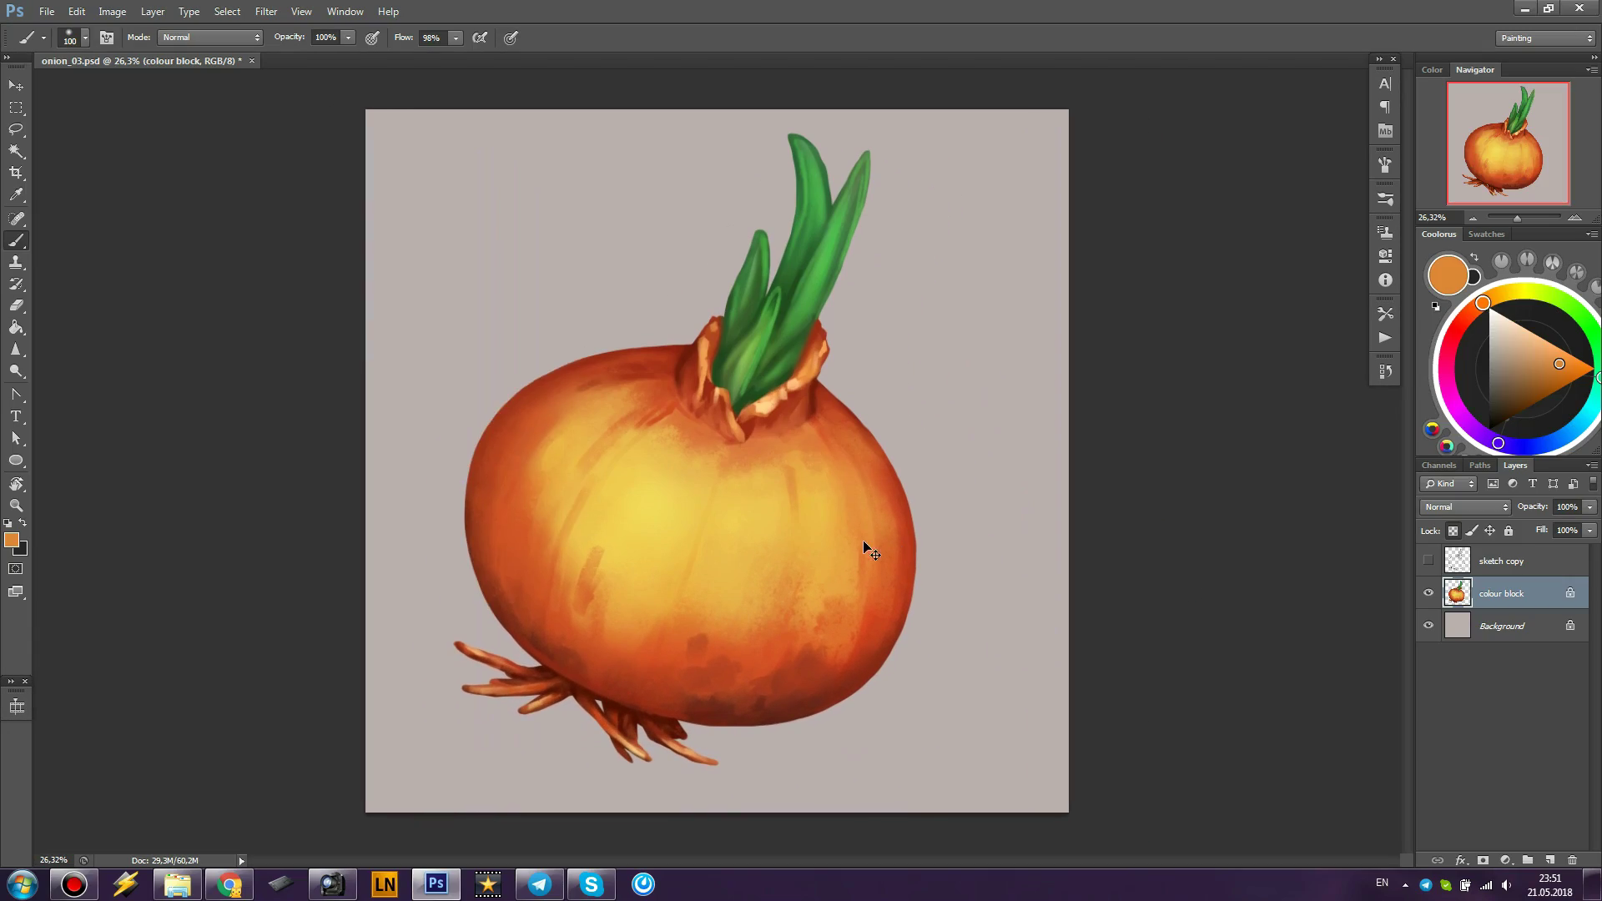
# Pick the dark root brown at 23 px and tilt the view about 24 degrees
pyautogui.scroll(3, 865, 473)
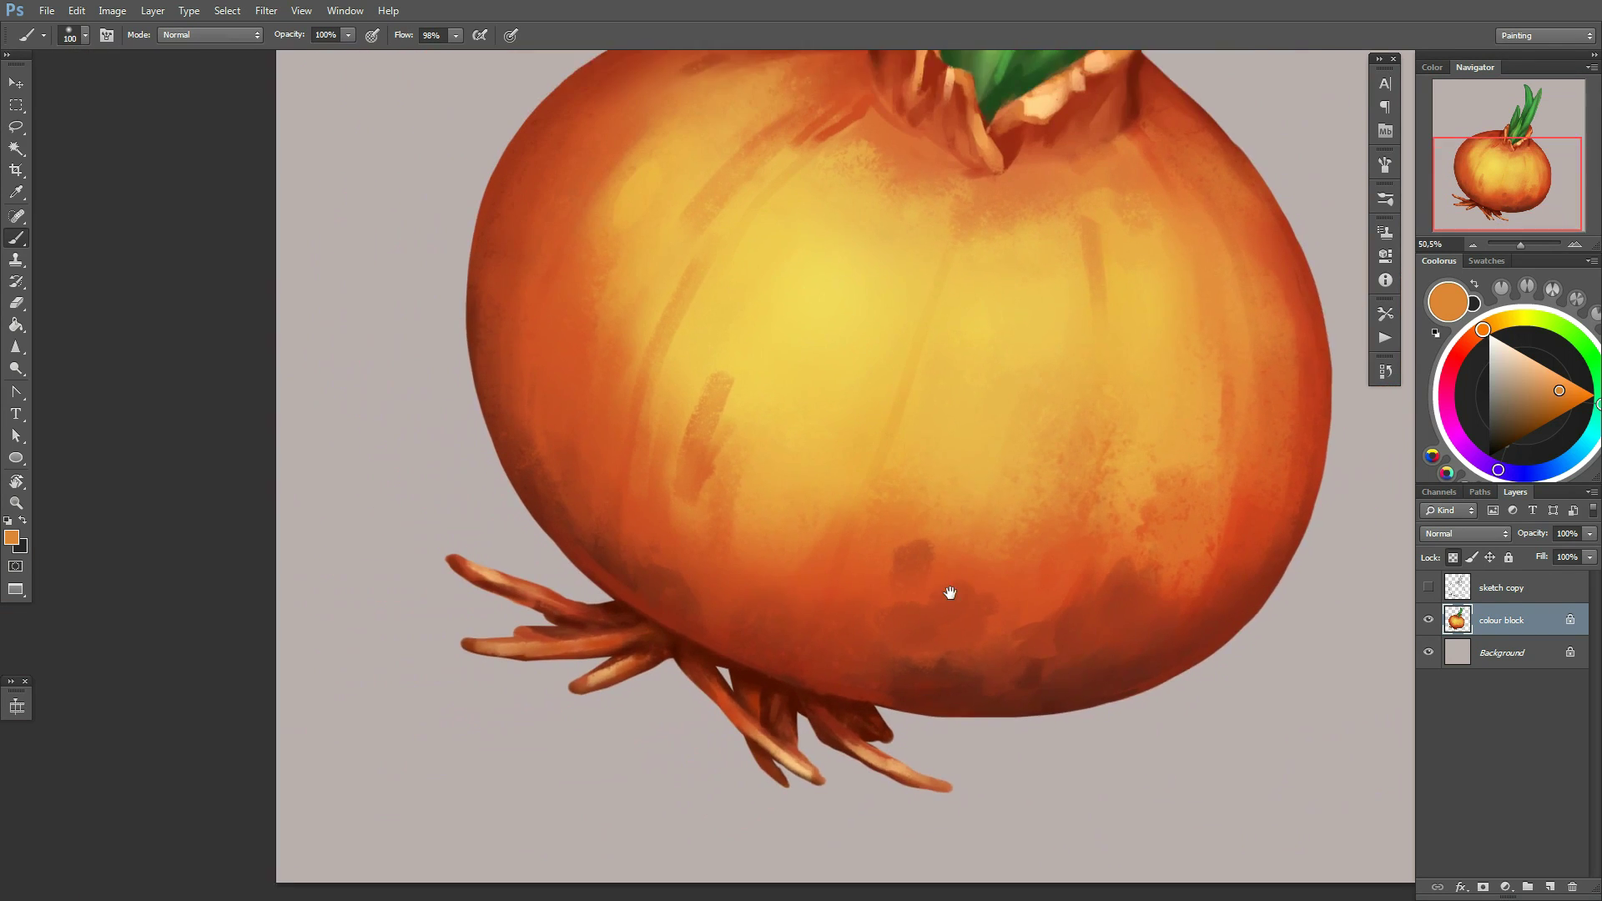
pyautogui.rightClick(1154, 589)
pyautogui.write('23')
pyautogui.press('Return')
pyautogui.keyDown('alt'); pyautogui.click(788, 663); pyautogui.keyUp('alt')
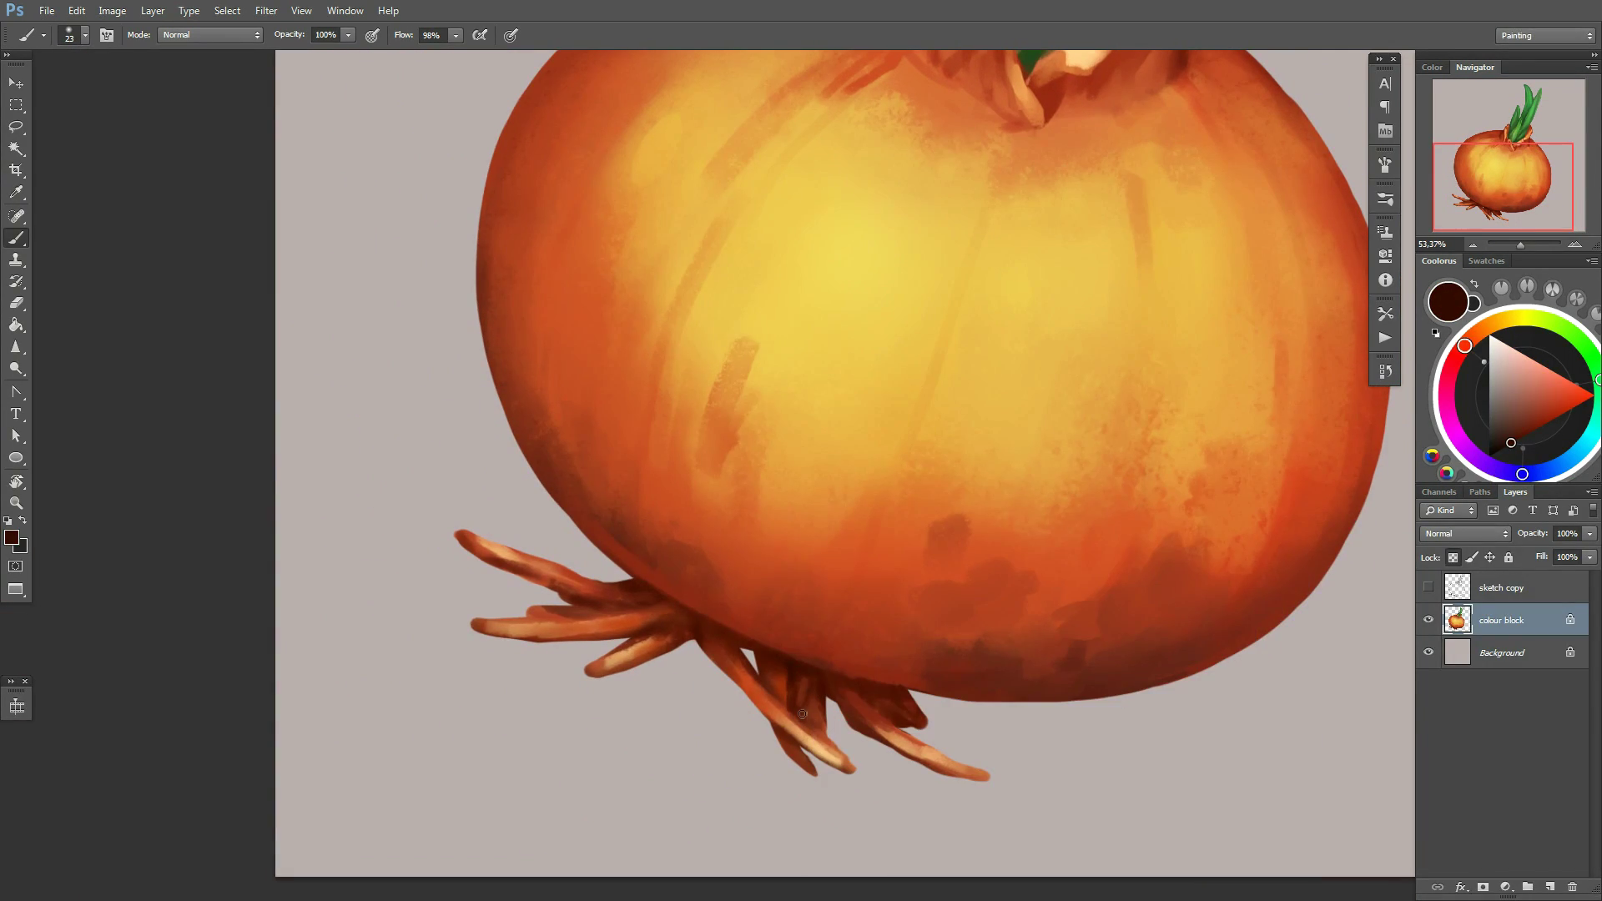
pyautogui.hotkey('ctrl', '0')
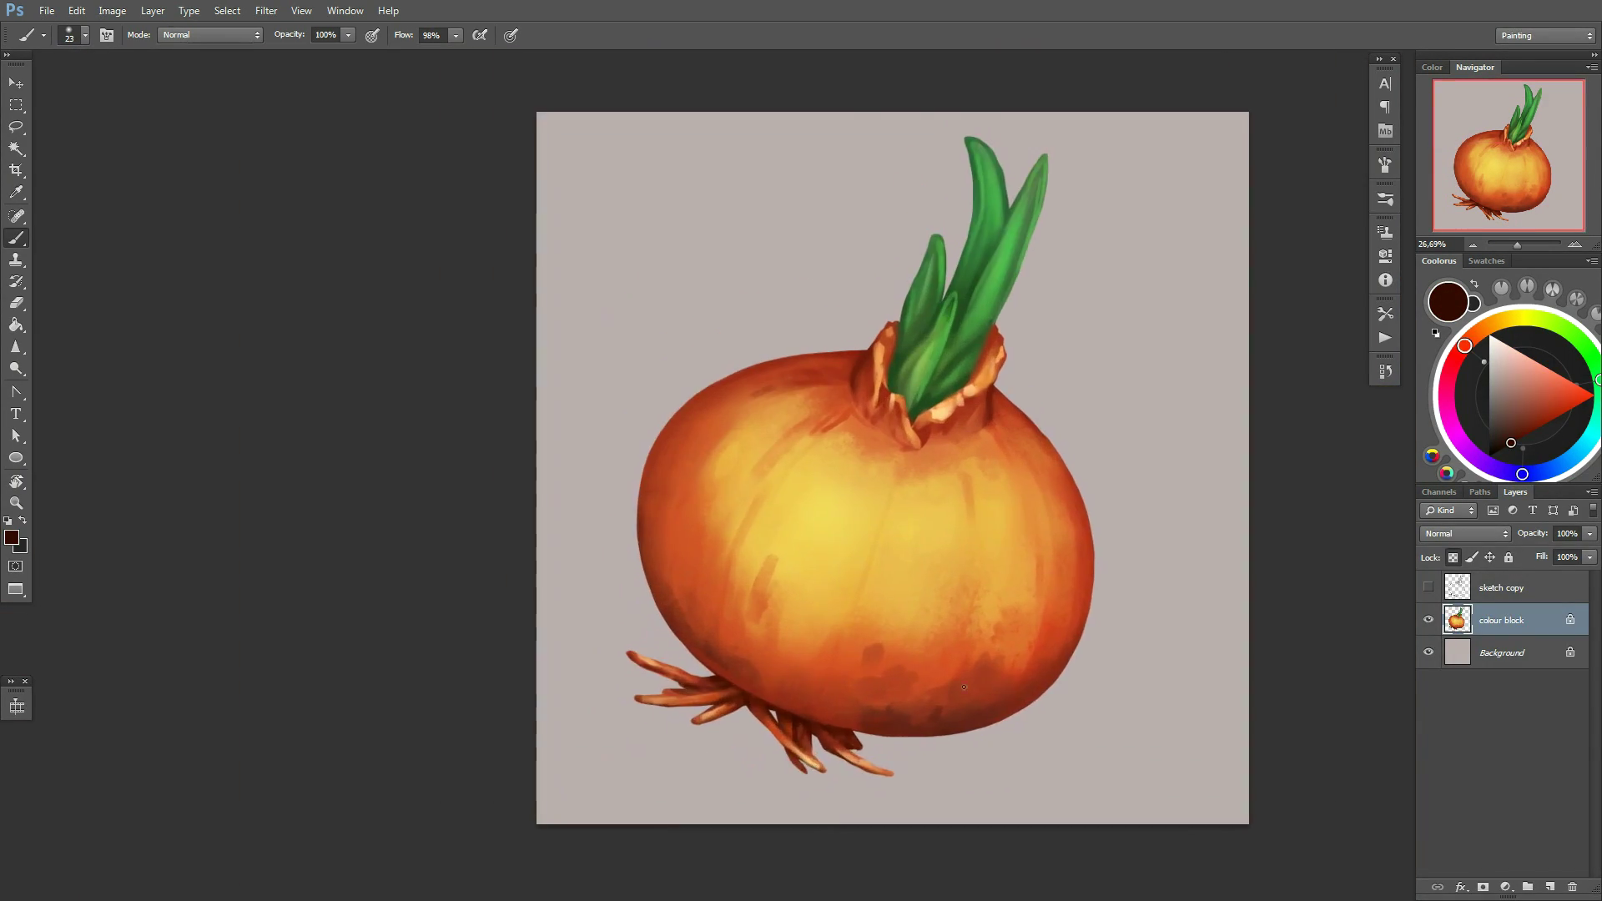
pyautogui.press('r')
pyautogui.moveTo(834, 692); pyautogui.dragTo(935, 667)
# Sample reddish orange and light orange tones from the onion for the neck
pyautogui.scroll(2, 916, 436)
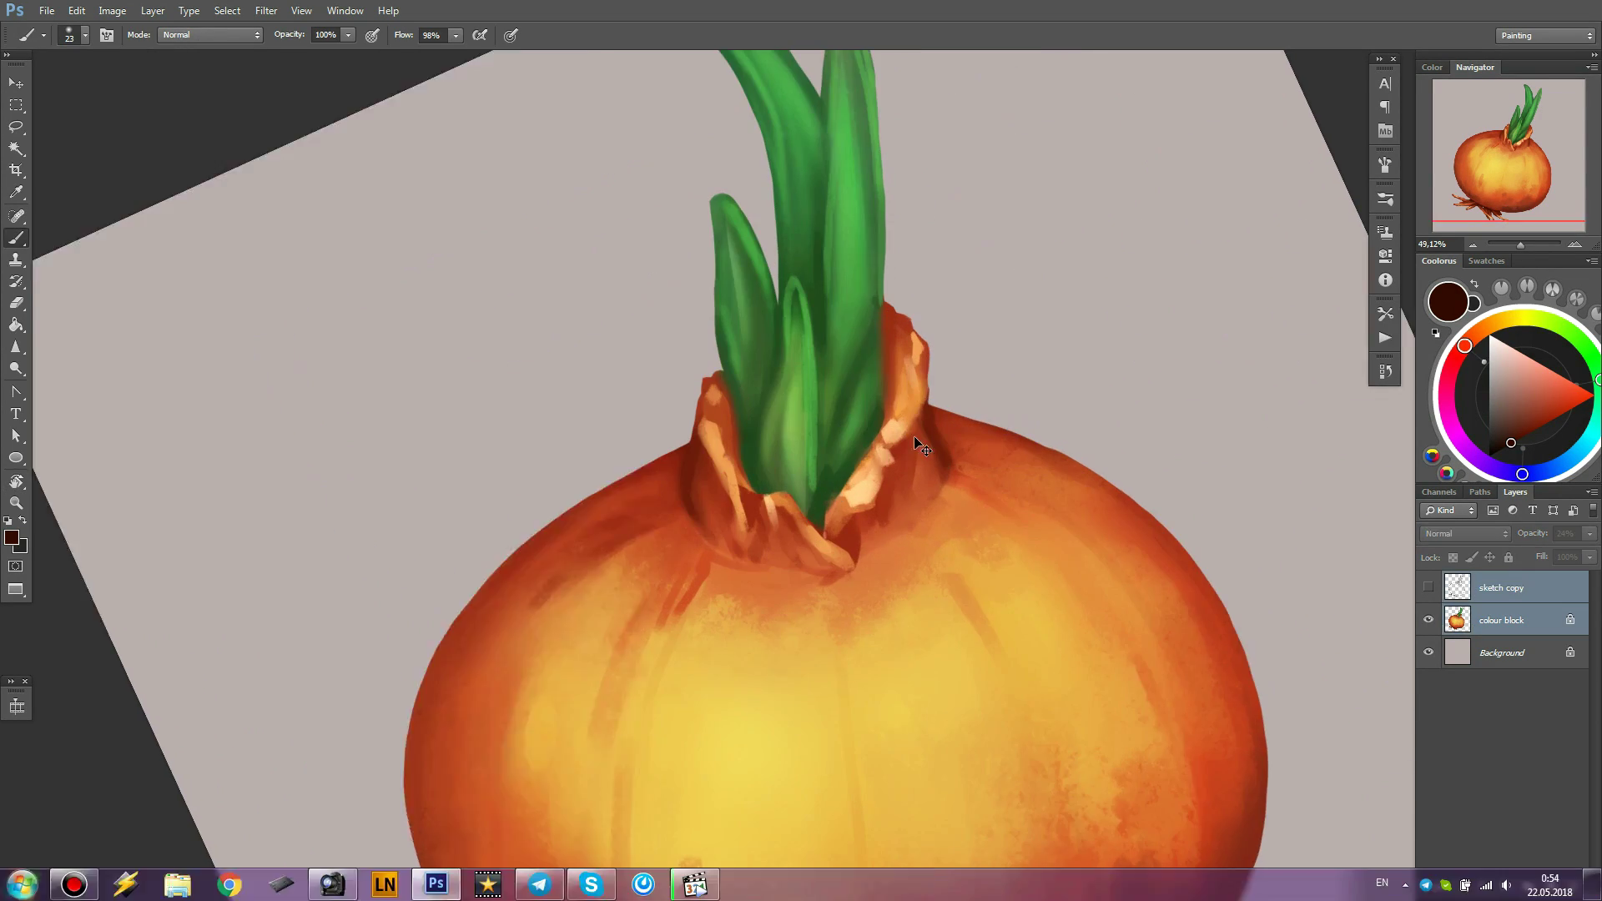
pyautogui.press('b')
pyautogui.rightClick(998, 357)
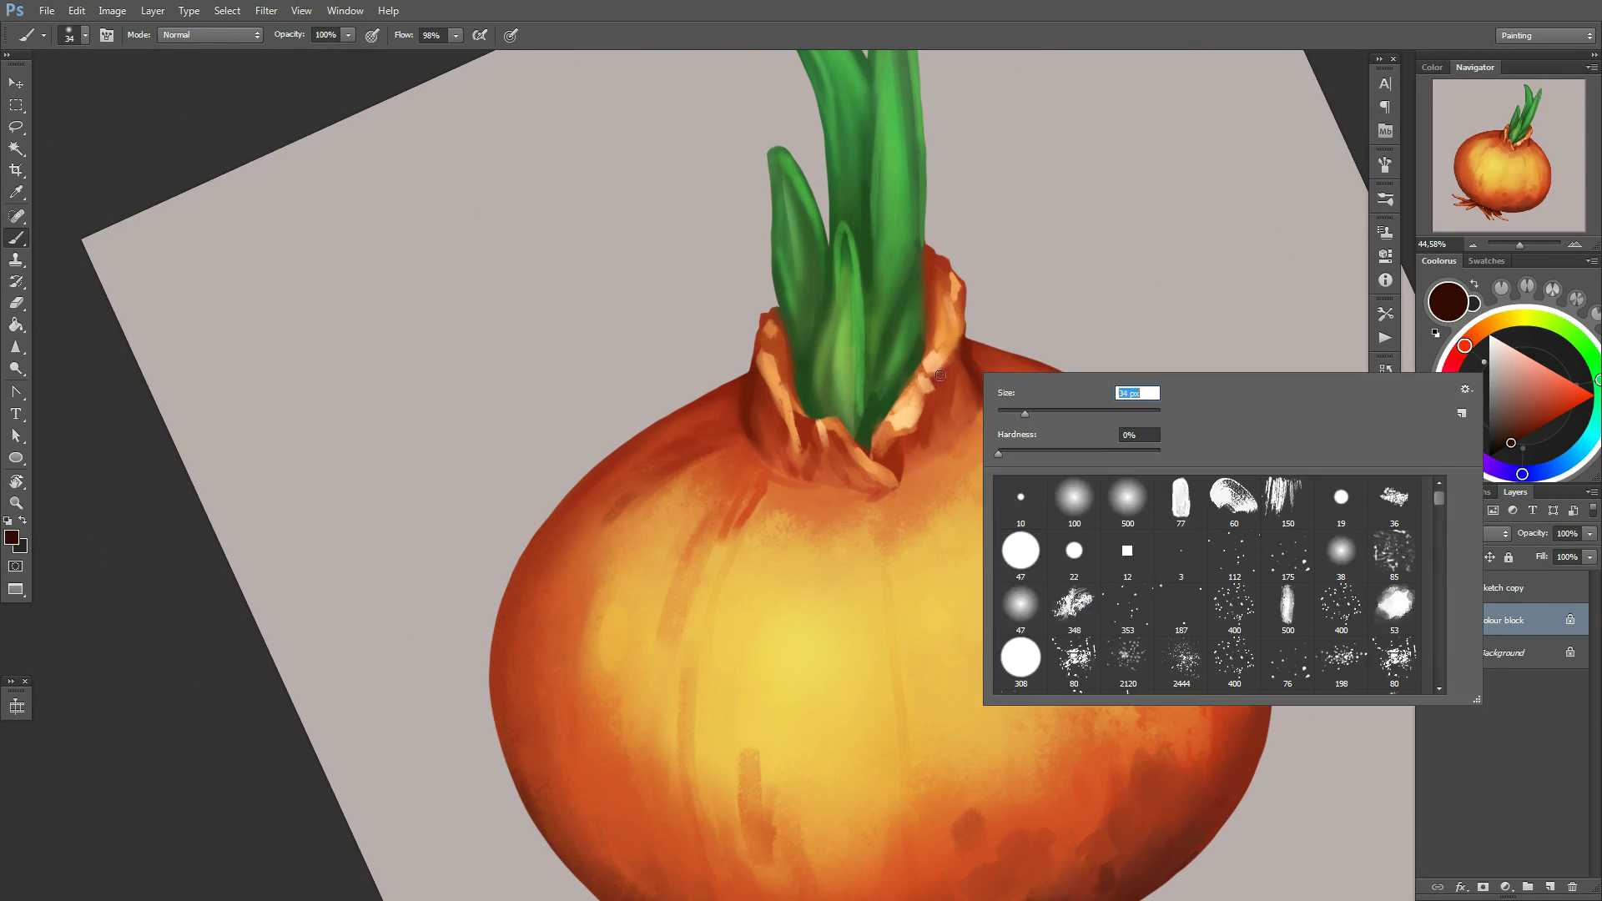
pyautogui.scroll(-3, 824, 558)
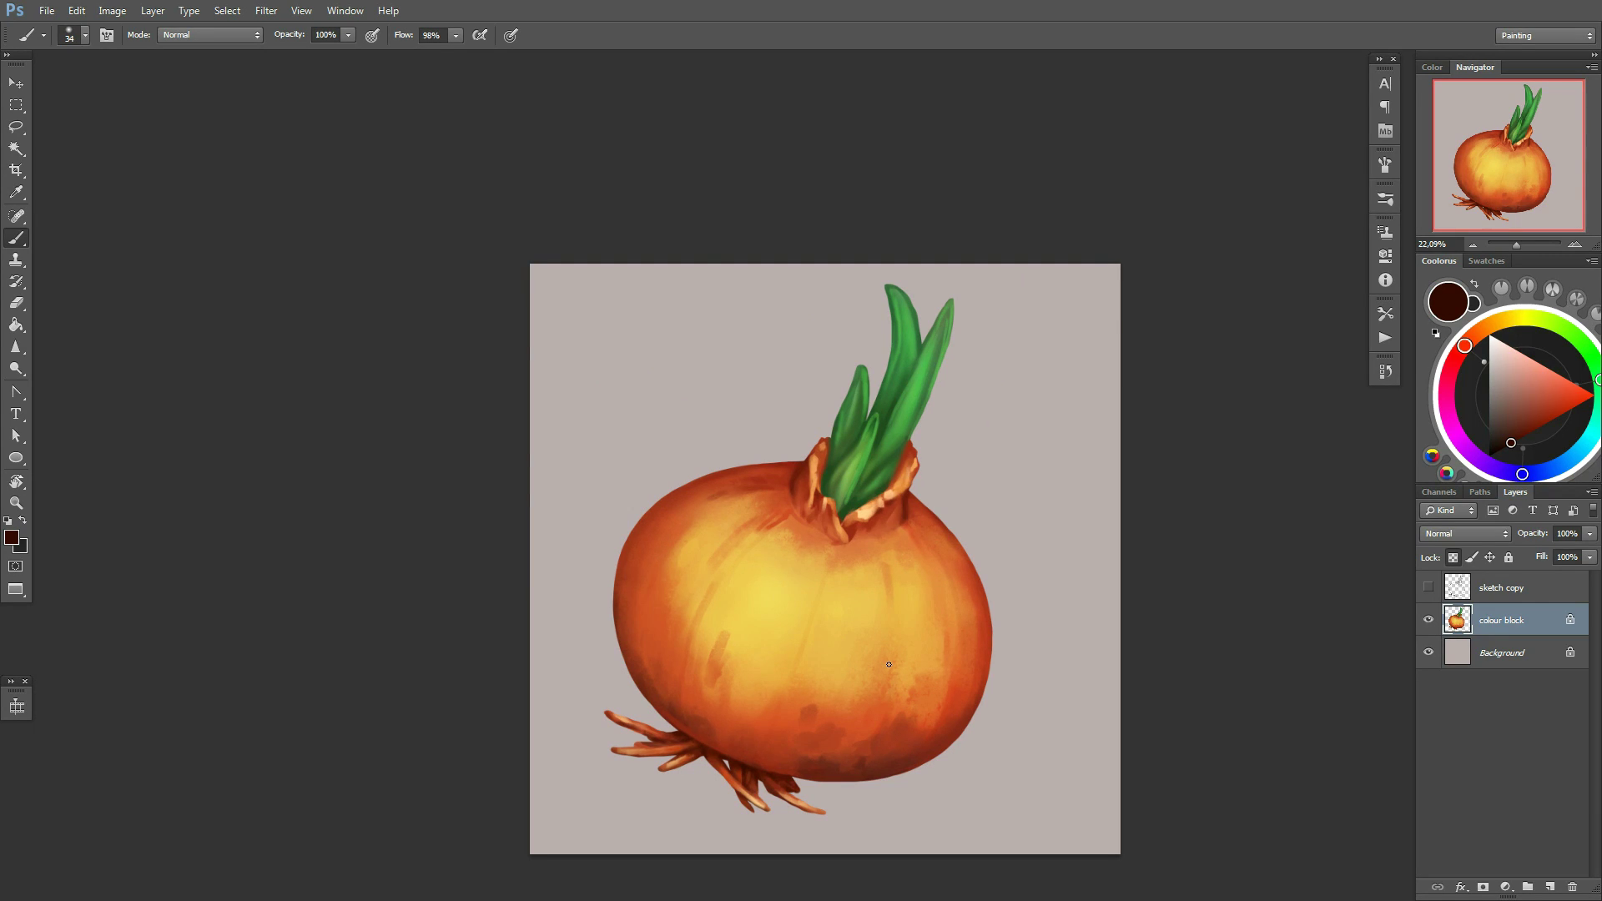
pyautogui.scroll(1, 889, 664)
pyautogui.rightClick(977, 464)
pyautogui.keyDown('alt'); pyautogui.click(976, 464); pyautogui.keyUp('alt')
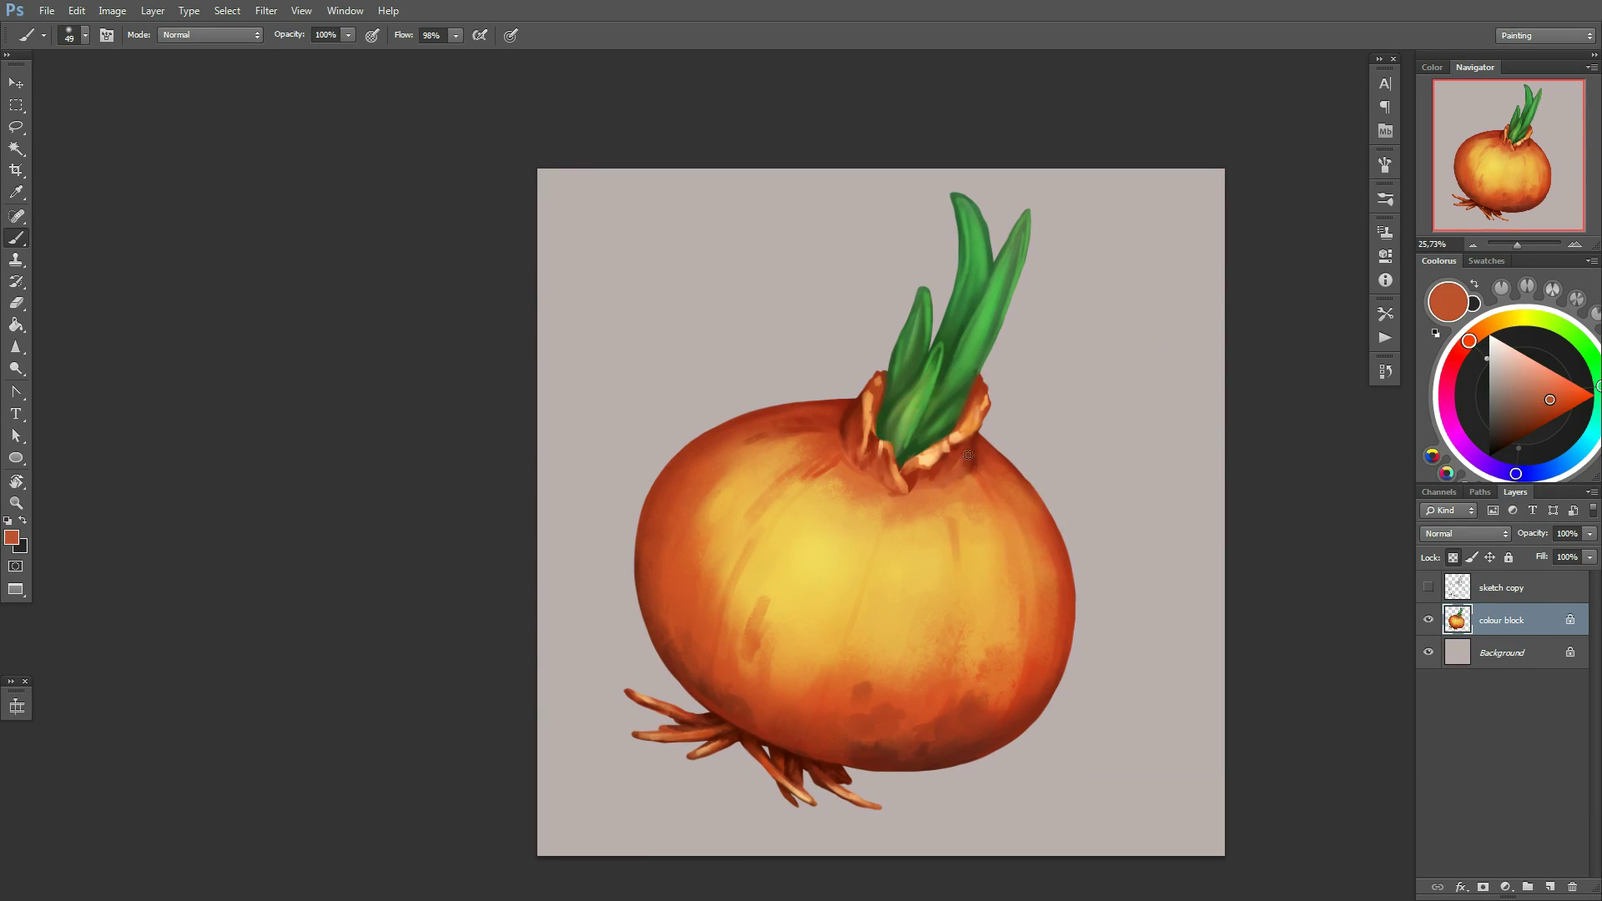
pyautogui.keyDown('alt'); pyautogui.click(971, 478); pyautogui.keyUp('alt')
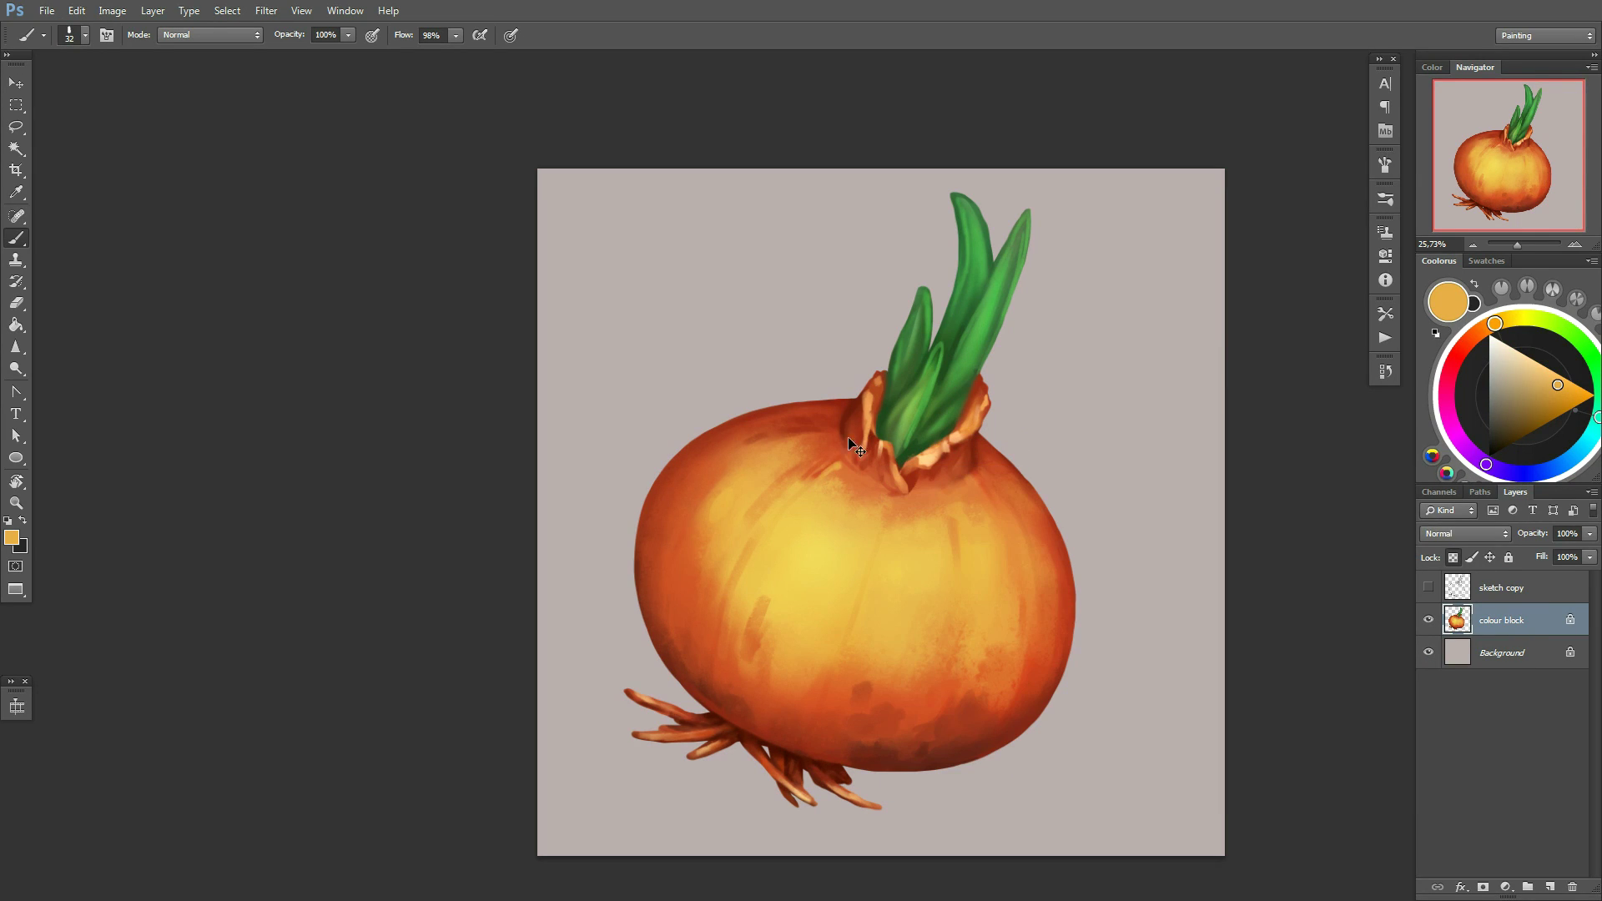
# Centre the onion and sample darker orange and light peach from the neck
pyautogui.rightClick(967, 480)
pyautogui.keyDown('alt'); pyautogui.click(807, 423); pyautogui.keyUp('alt')
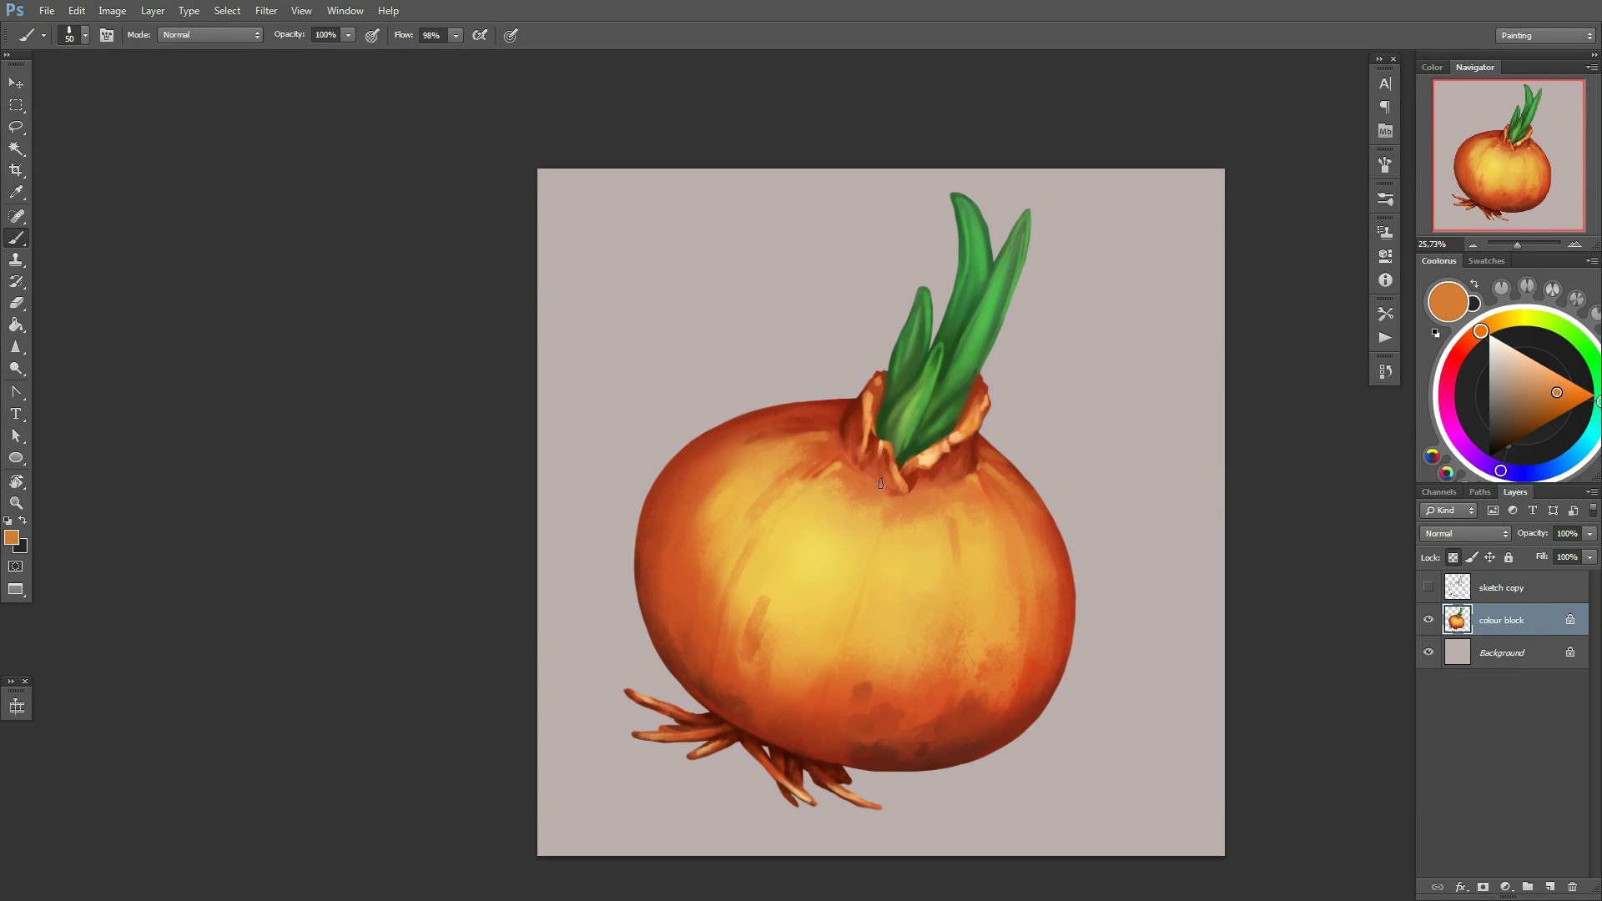
pyautogui.moveTo(881, 484); pyautogui.dragTo(874, 368)
pyautogui.scroll(2, 883, 366)
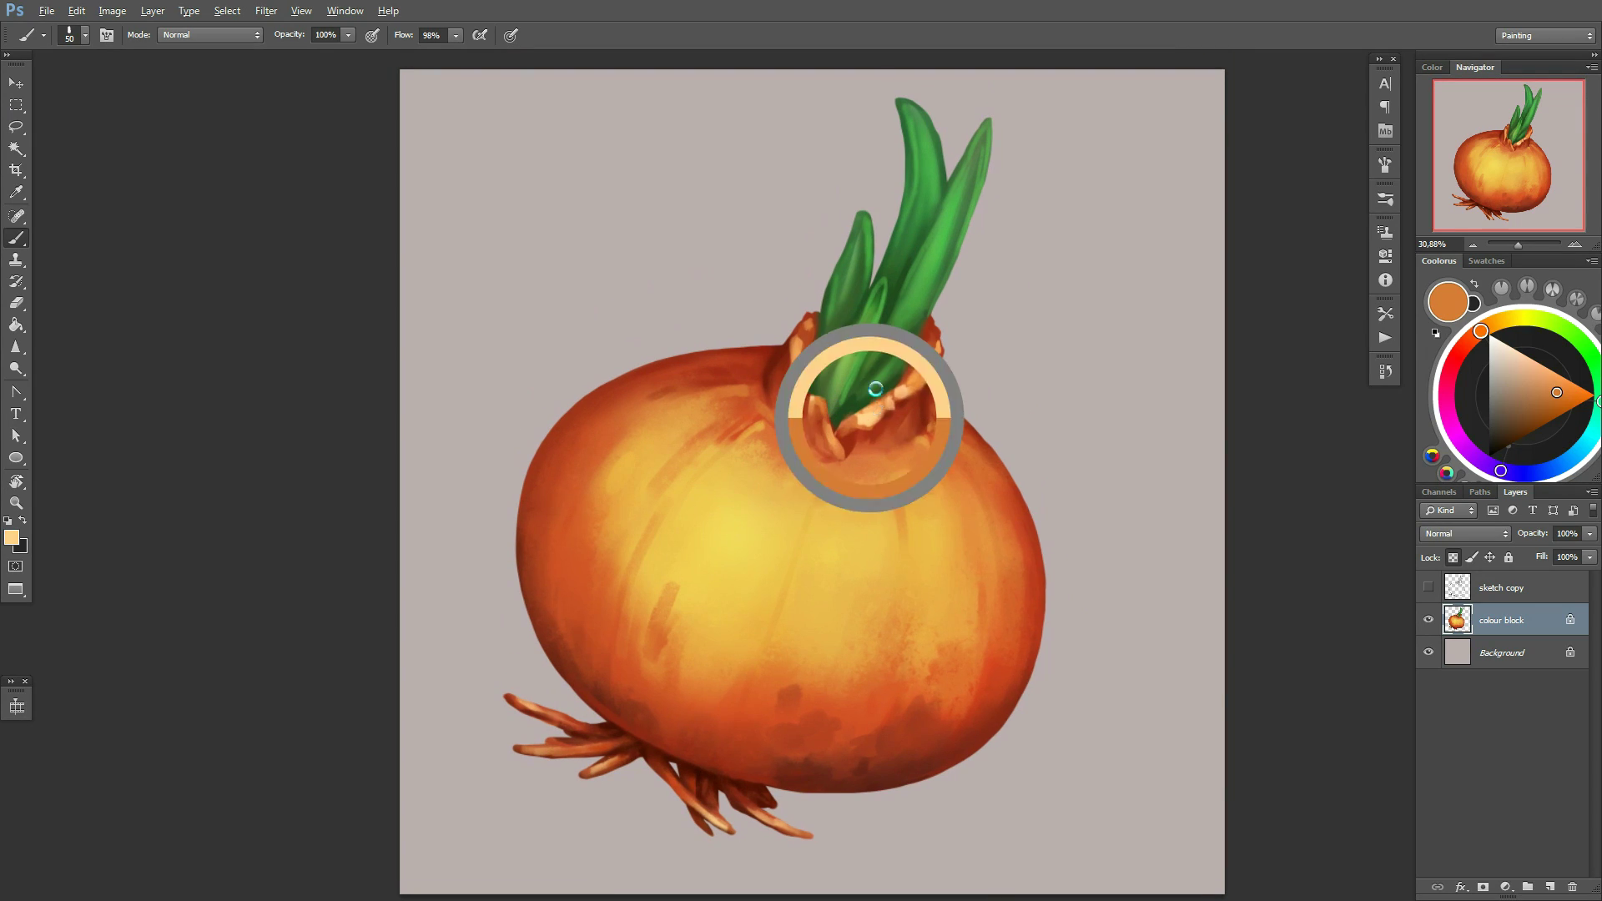
pyautogui.keyDown('alt'); pyautogui.click(869, 413); pyautogui.keyUp('alt')
pyautogui.keyDown('alt'); pyautogui.click(793, 371); pyautogui.keyUp('alt')
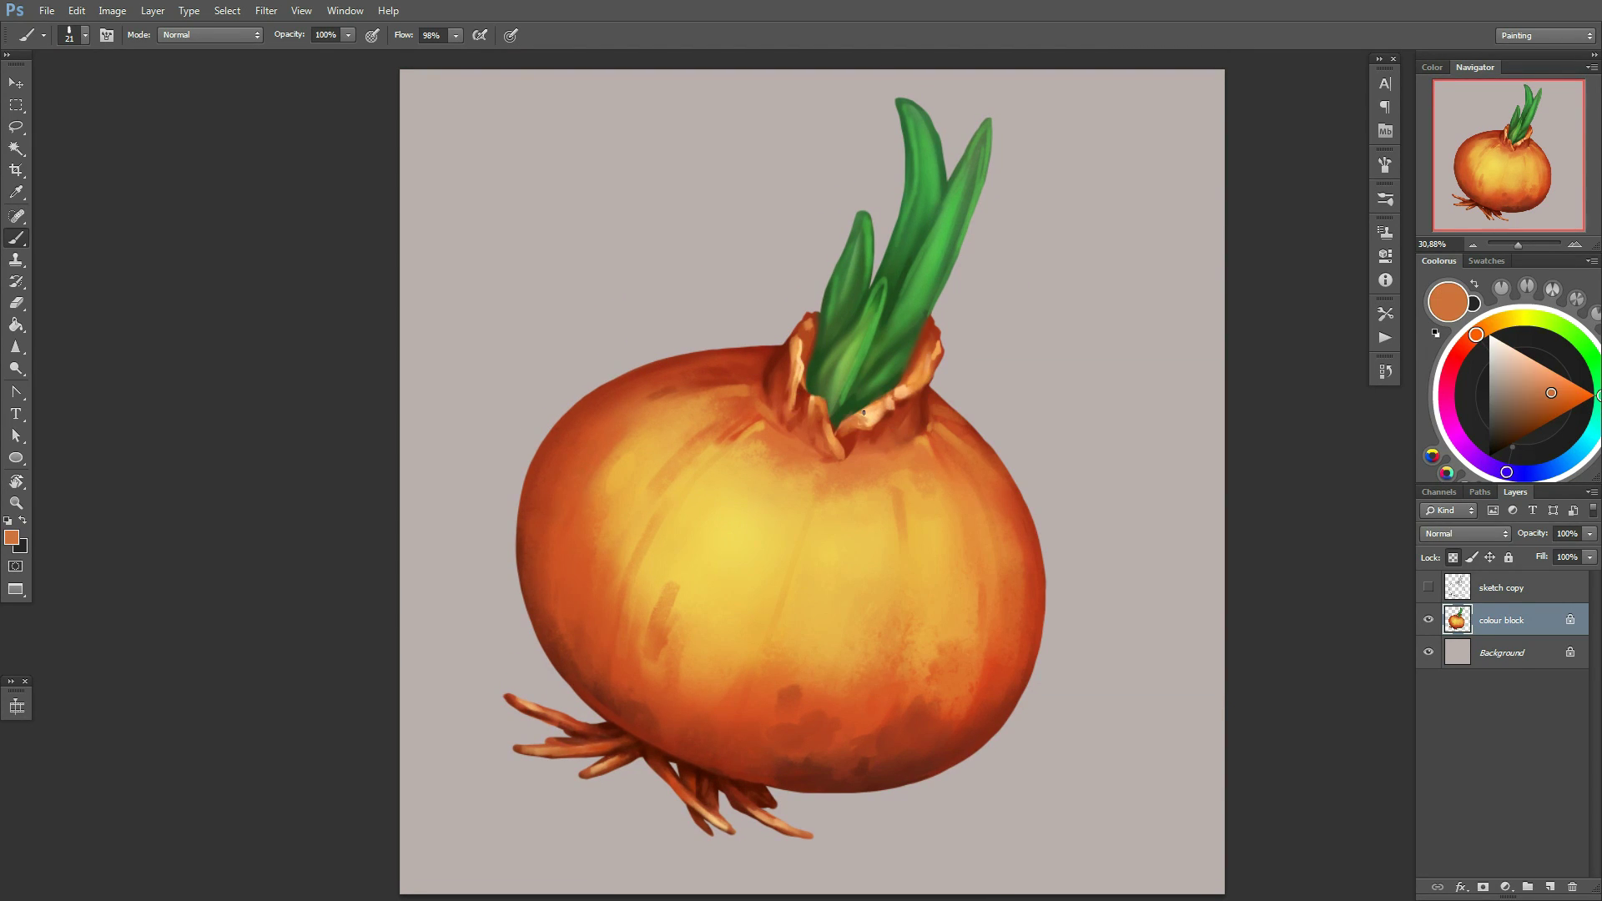
# Sample papery light orange, dark red-brown and orange, then turn the onion upside down
pyautogui.keyDown('alt'); pyautogui.click(917, 378); pyautogui.keyUp('alt')
pyautogui.keyDown('alt'); pyautogui.click(775, 401); pyautogui.keyUp('alt')
pyautogui.keyDown('alt'); pyautogui.click(759, 418); pyautogui.keyUp('alt')
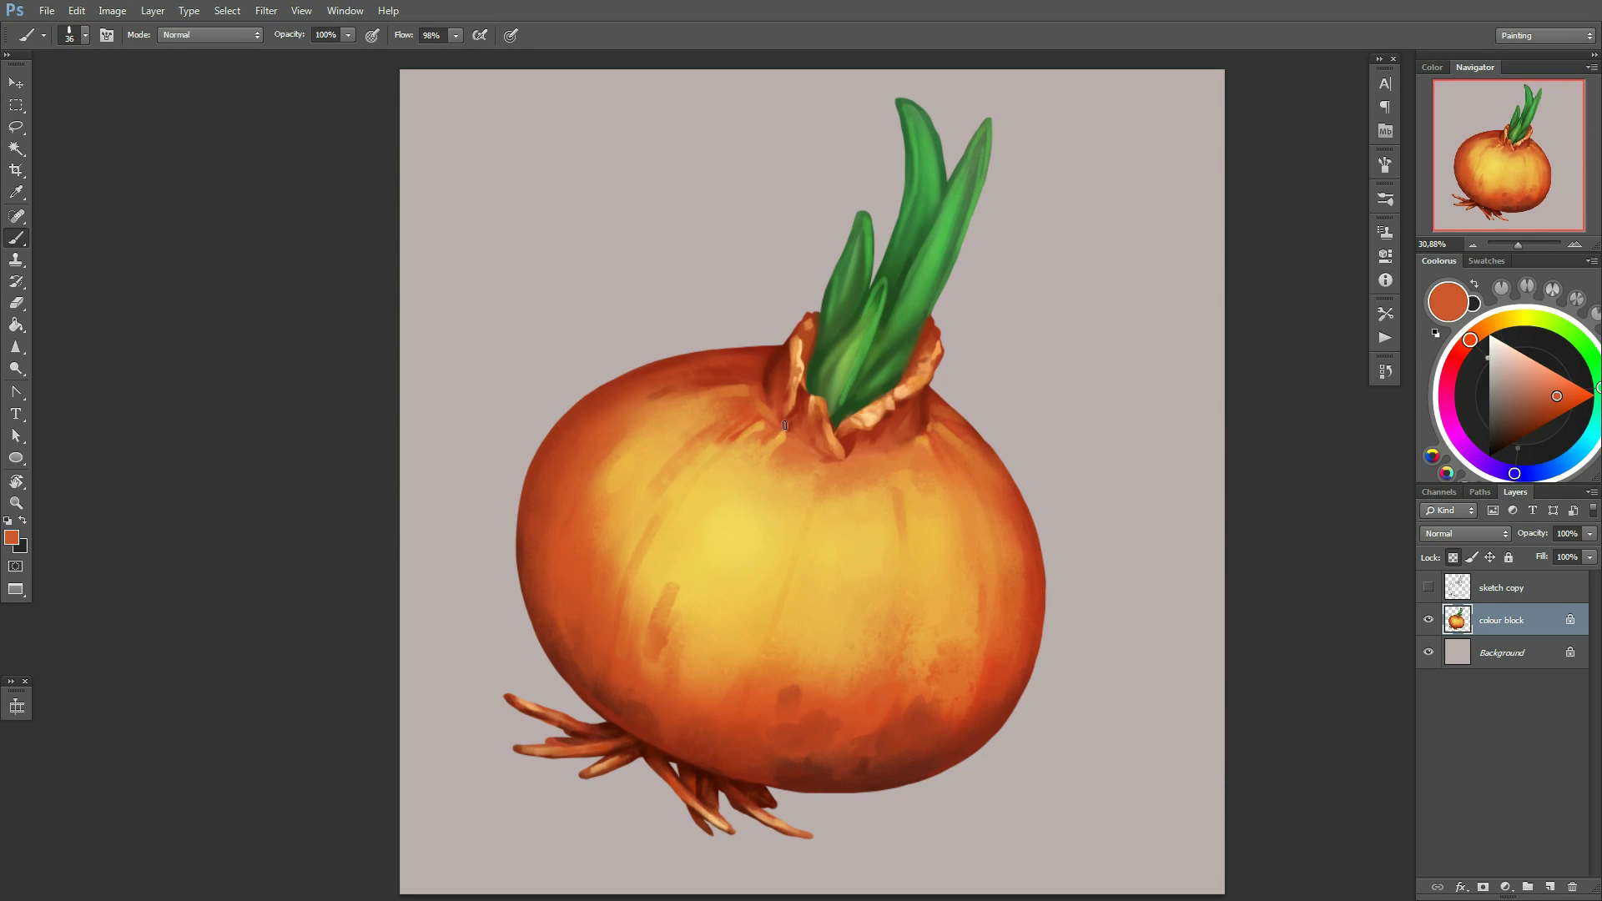
pyautogui.press('r')
pyautogui.moveTo(776, 497); pyautogui.dragTo(845, 515)
# Choose a light yellow paint colour with a 94 px brush
pyautogui.press('b')
pyautogui.rightClick(811, 418)
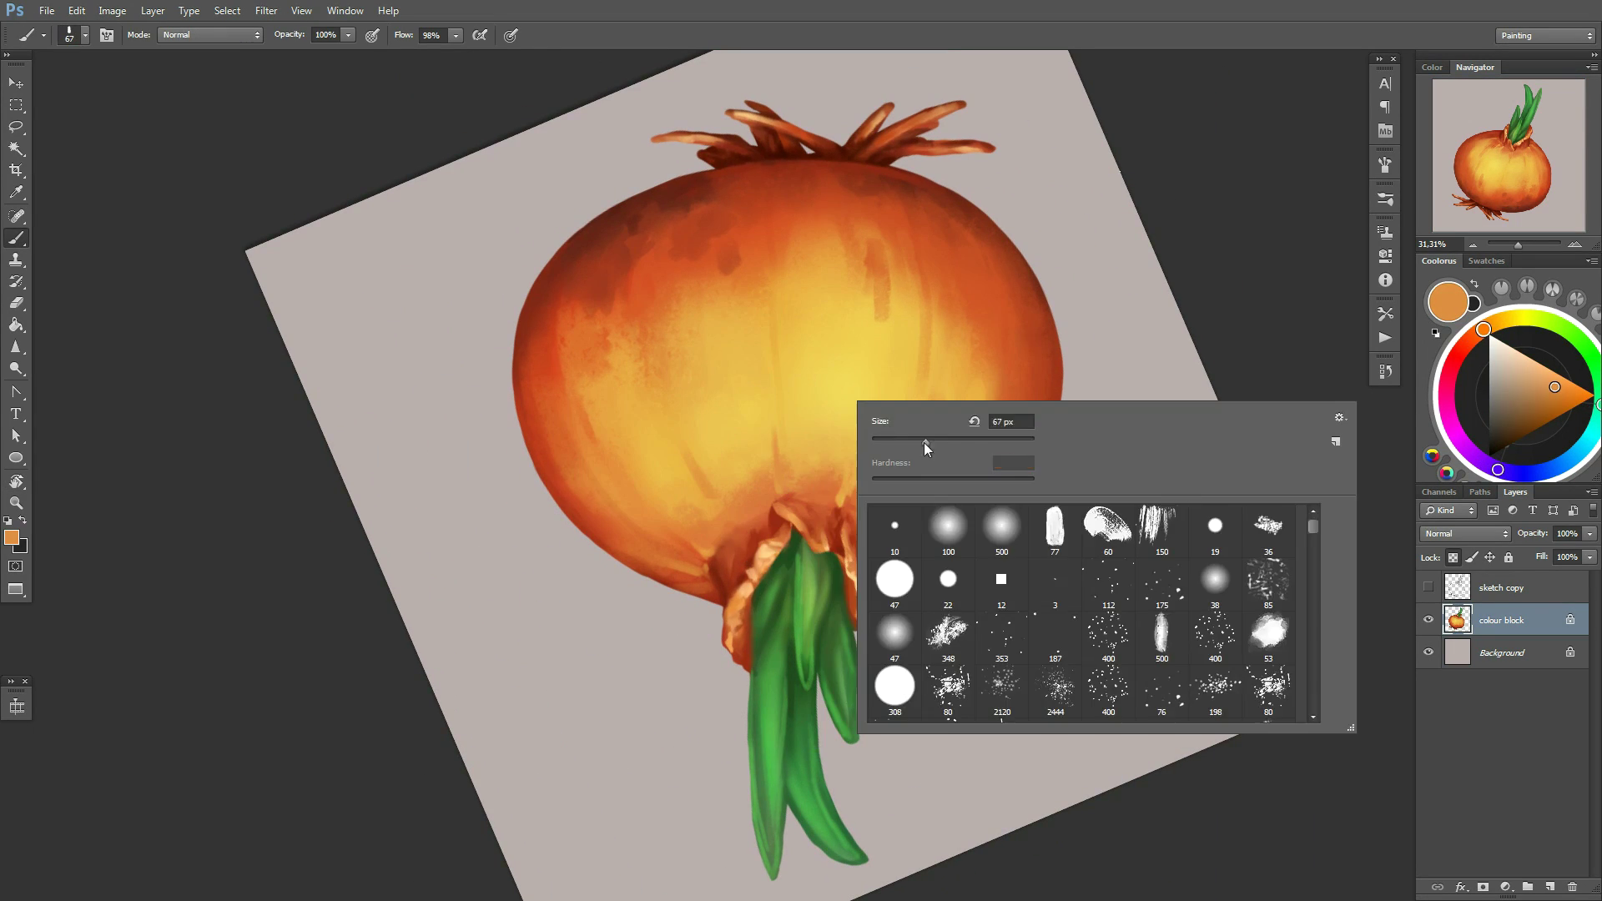
pyautogui.press('Escape')
pyautogui.click(1527, 373)
pyautogui.rightClick(705, 424)
pyautogui.write('94')
pyautogui.press('Return')
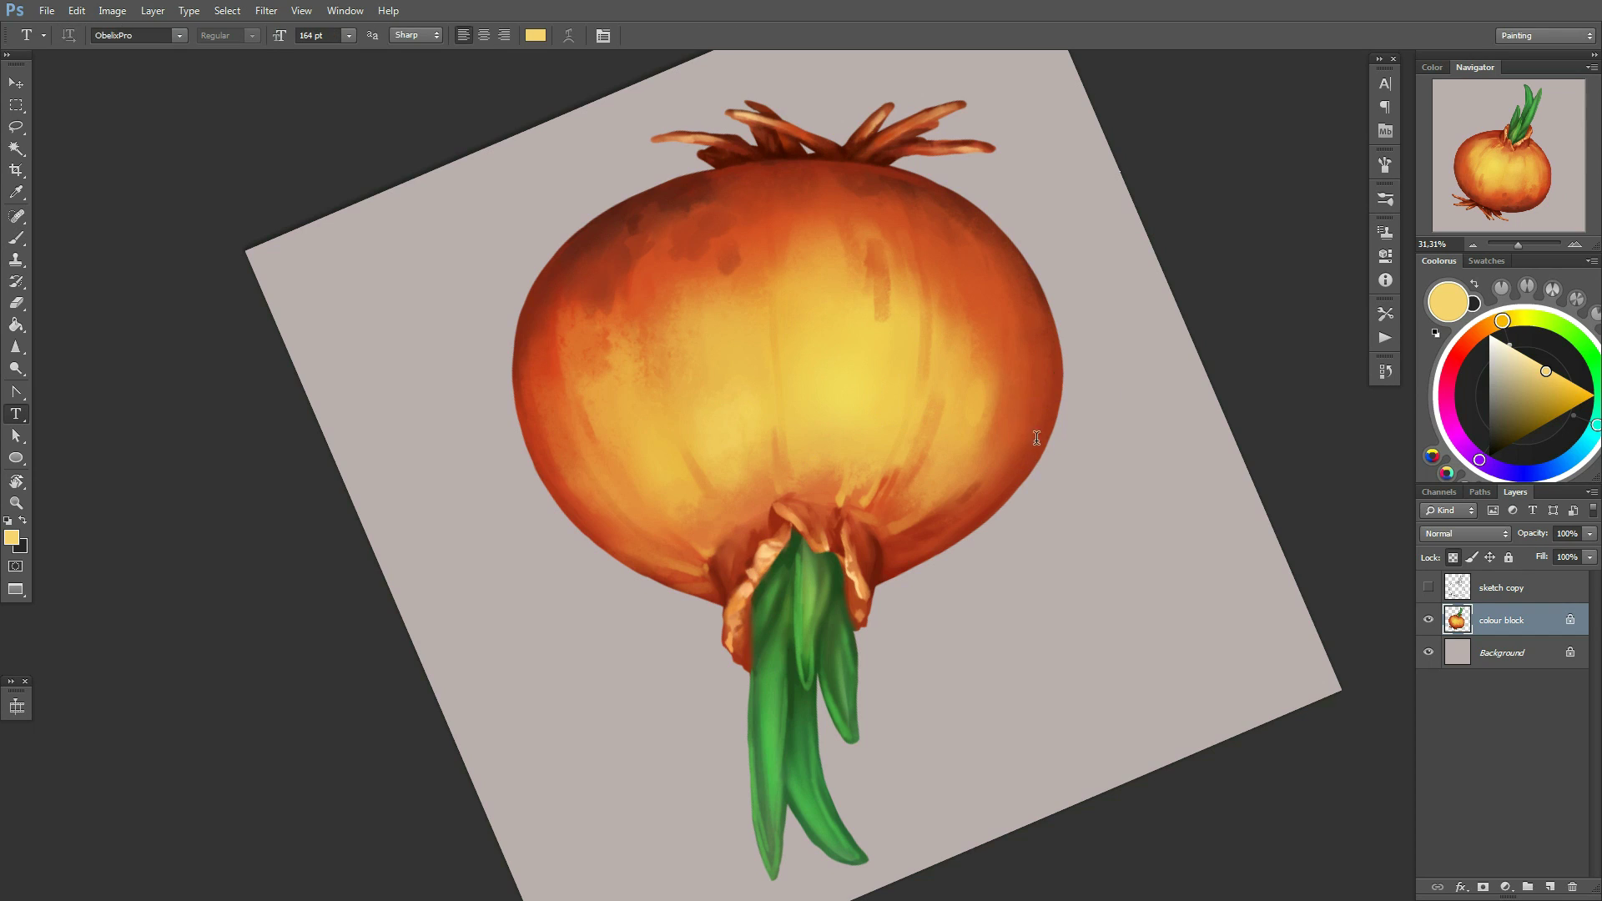
# Turn the sprouts toward the upper right, enlarge the brush to 180 px, then reset the view
pyautogui.press('r')
pyautogui.moveTo(1009, 430); pyautogui.dragTo(693, 485)
pyautogui.rightClick(797, 473)
pyautogui.write('180')
pyautogui.press('Return')
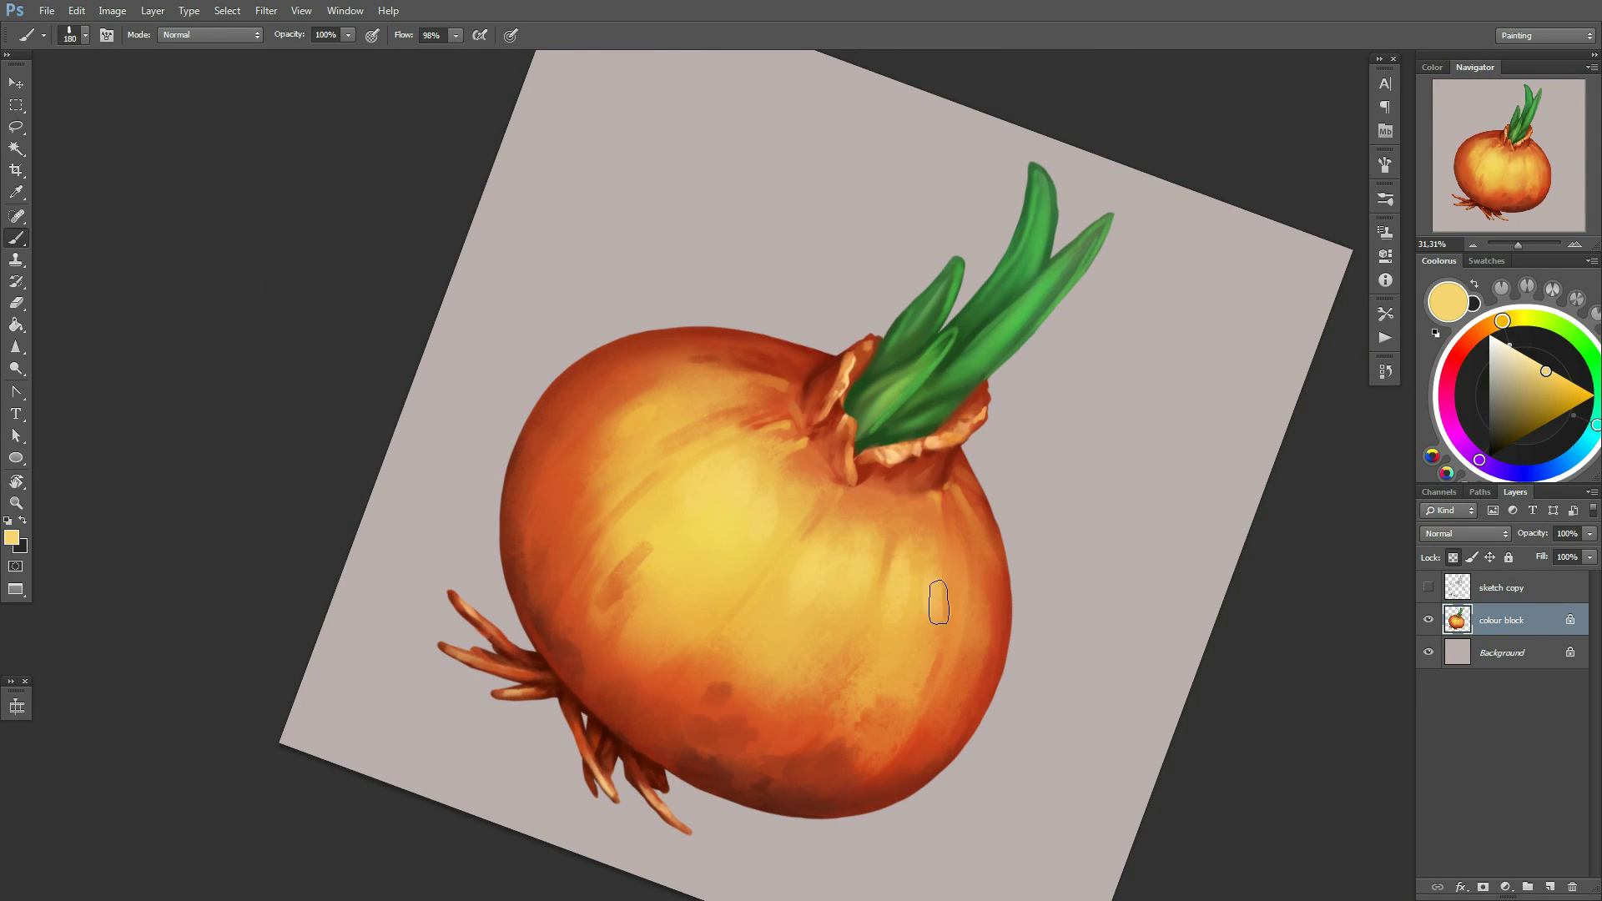
pyautogui.press('r')
pyautogui.press('Escape')
pyautogui.scroll(2, 845, 511)
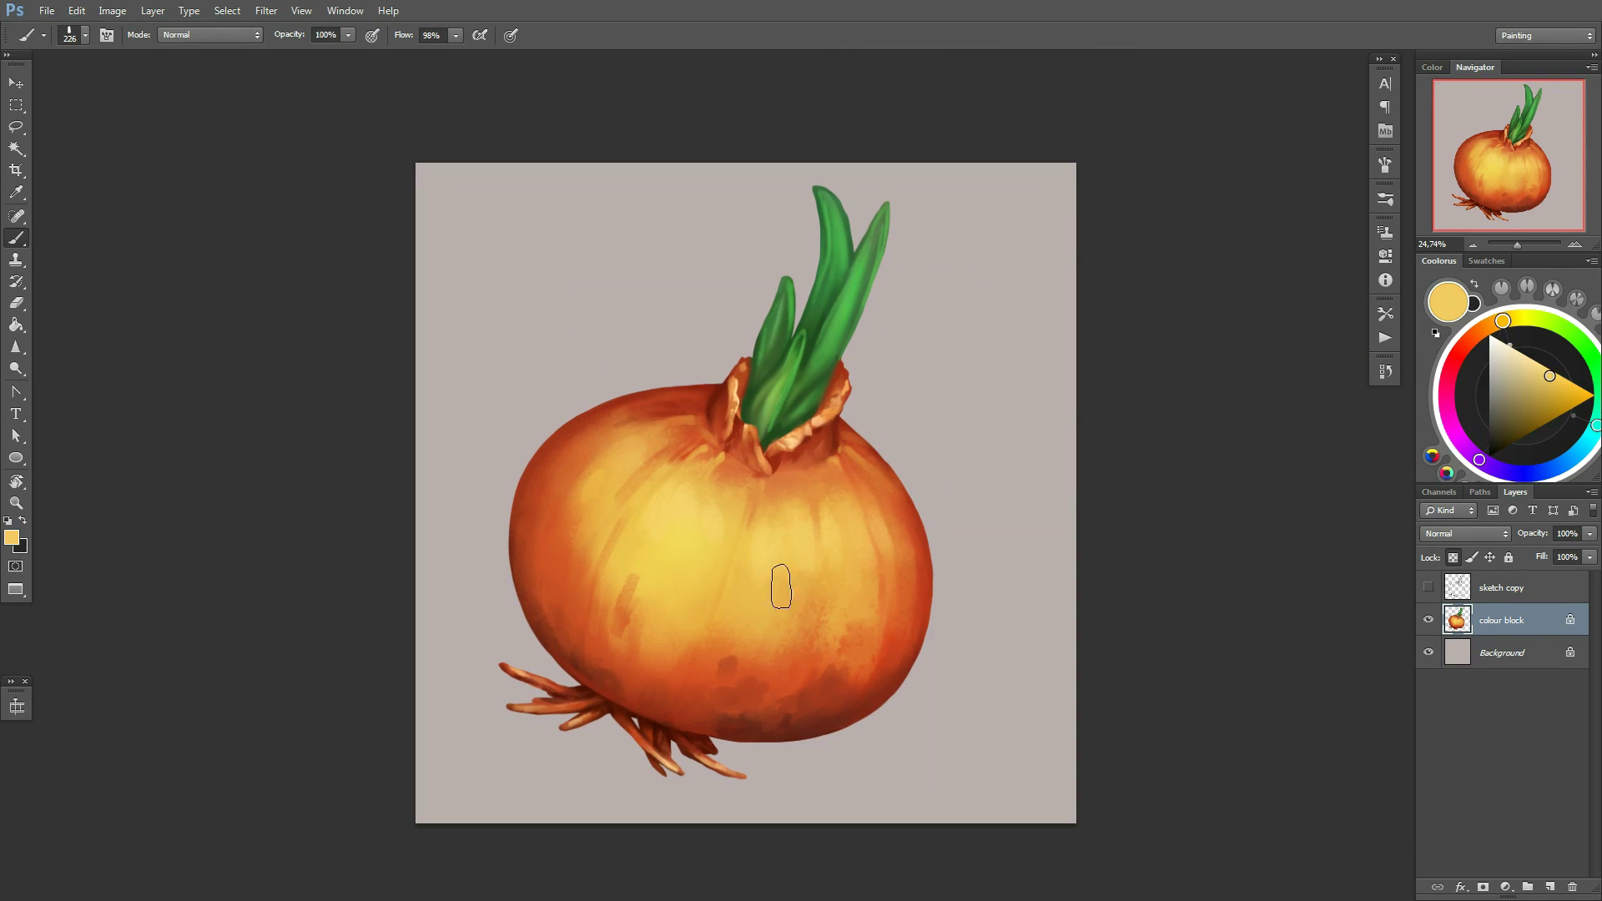
# Sample body colours and a red-orange with the view tilted 15 degrees, then reset it
pyautogui.keyDown('alt'); pyautogui.click(681, 499); pyautogui.keyUp('alt')
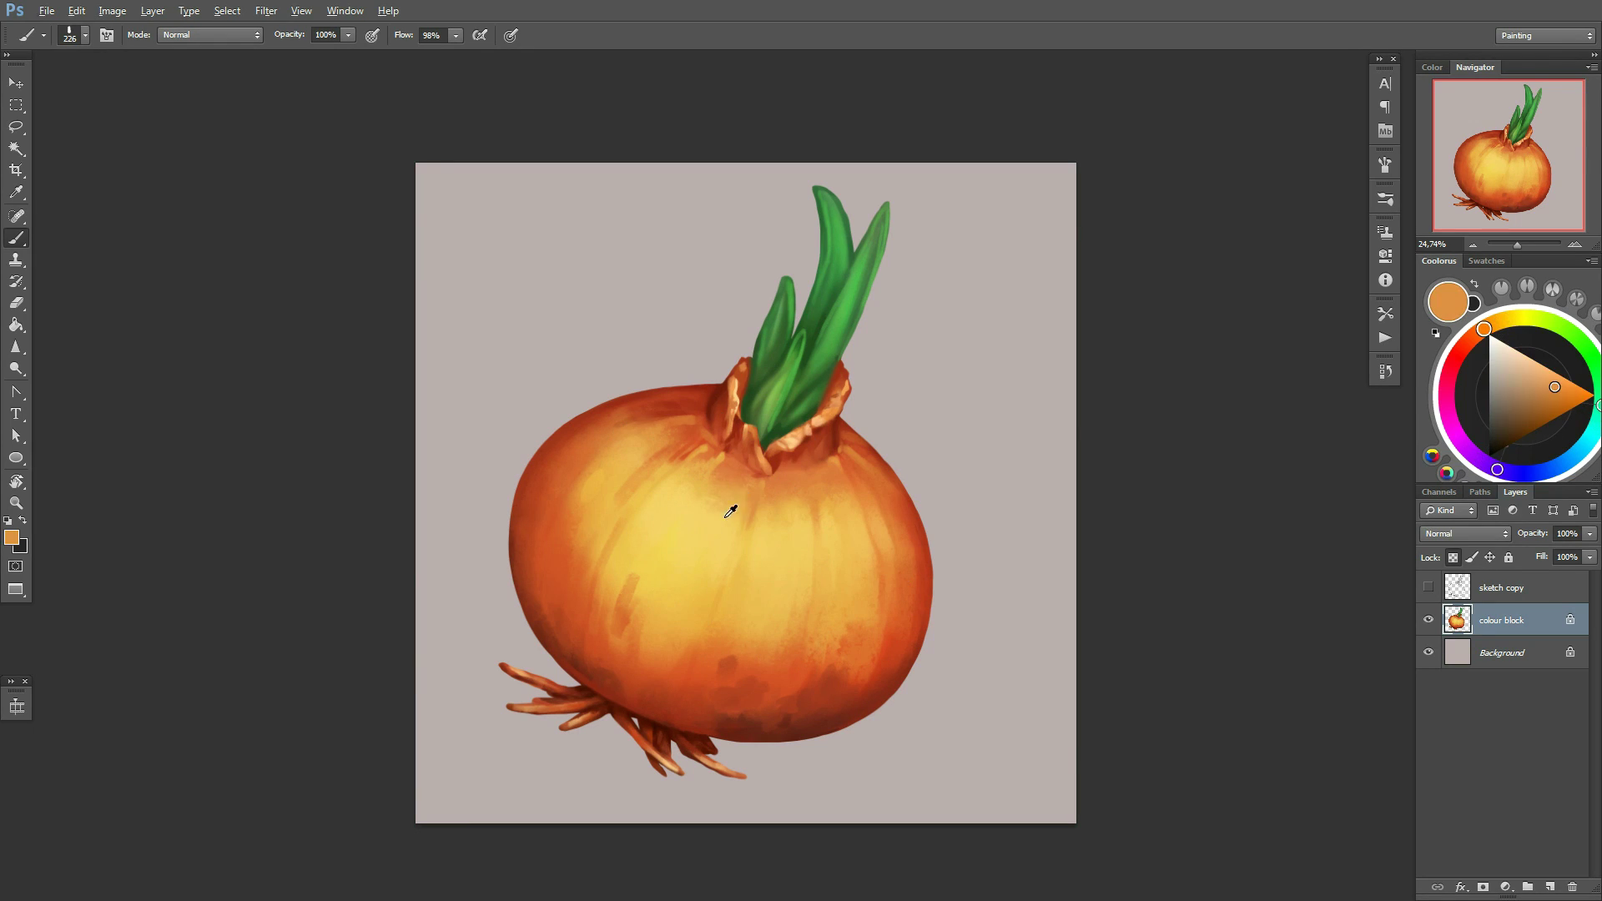
pyautogui.keyDown('alt'); pyautogui.click(768, 496); pyautogui.keyUp('alt')
pyautogui.moveTo(883, 476); pyautogui.dragTo(824, 491)
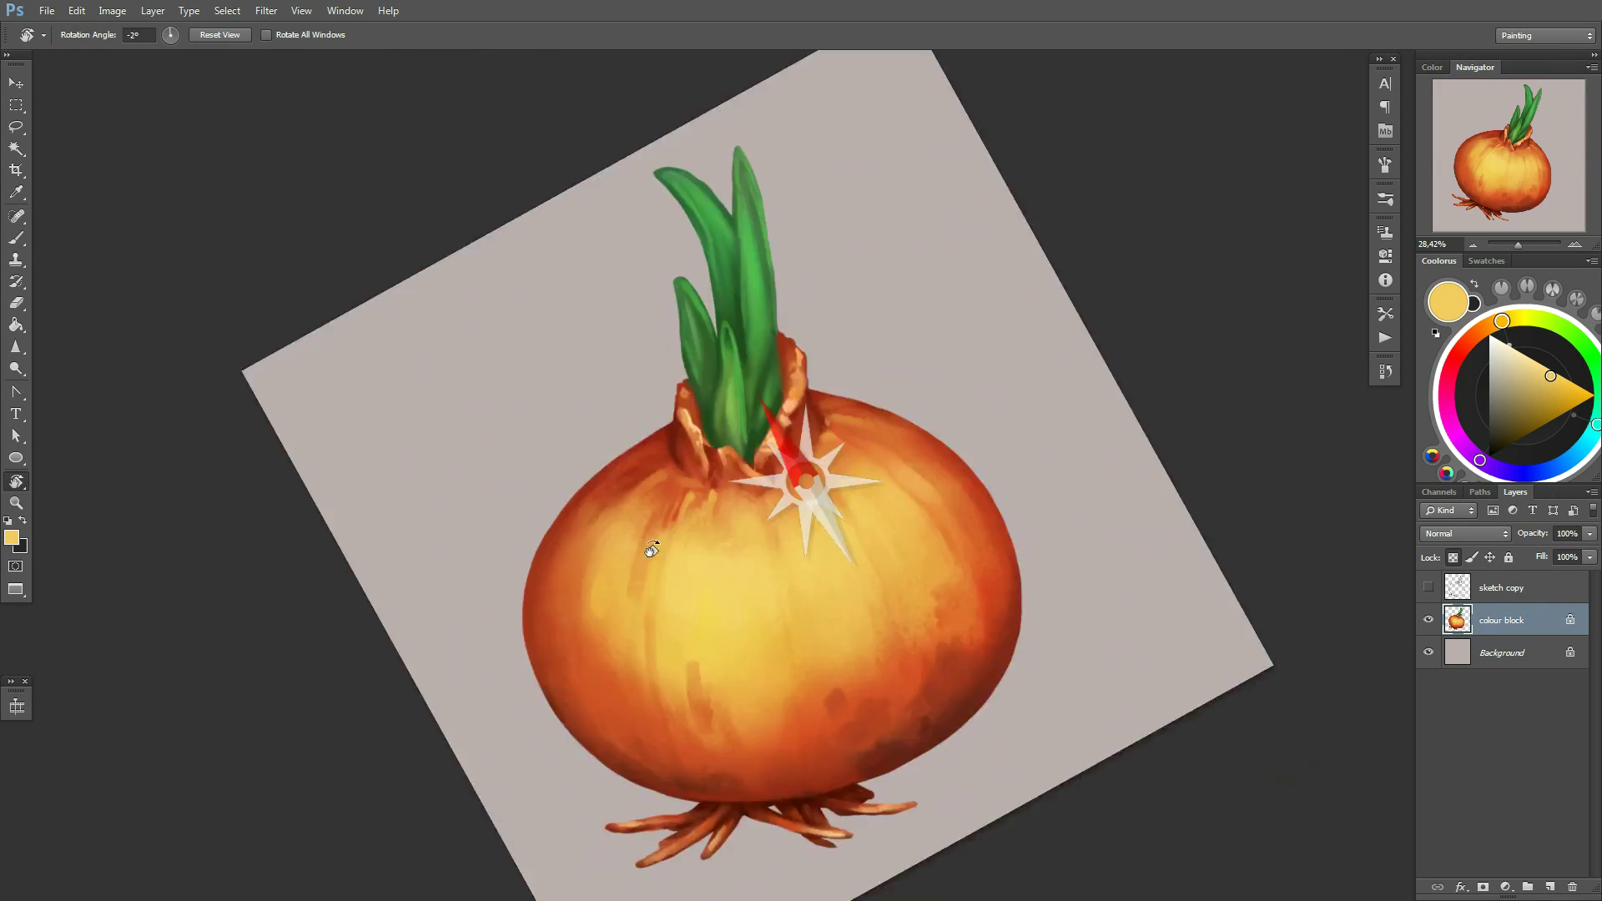
pyautogui.keyDown('alt'); pyautogui.click(825, 491); pyautogui.keyUp('alt')
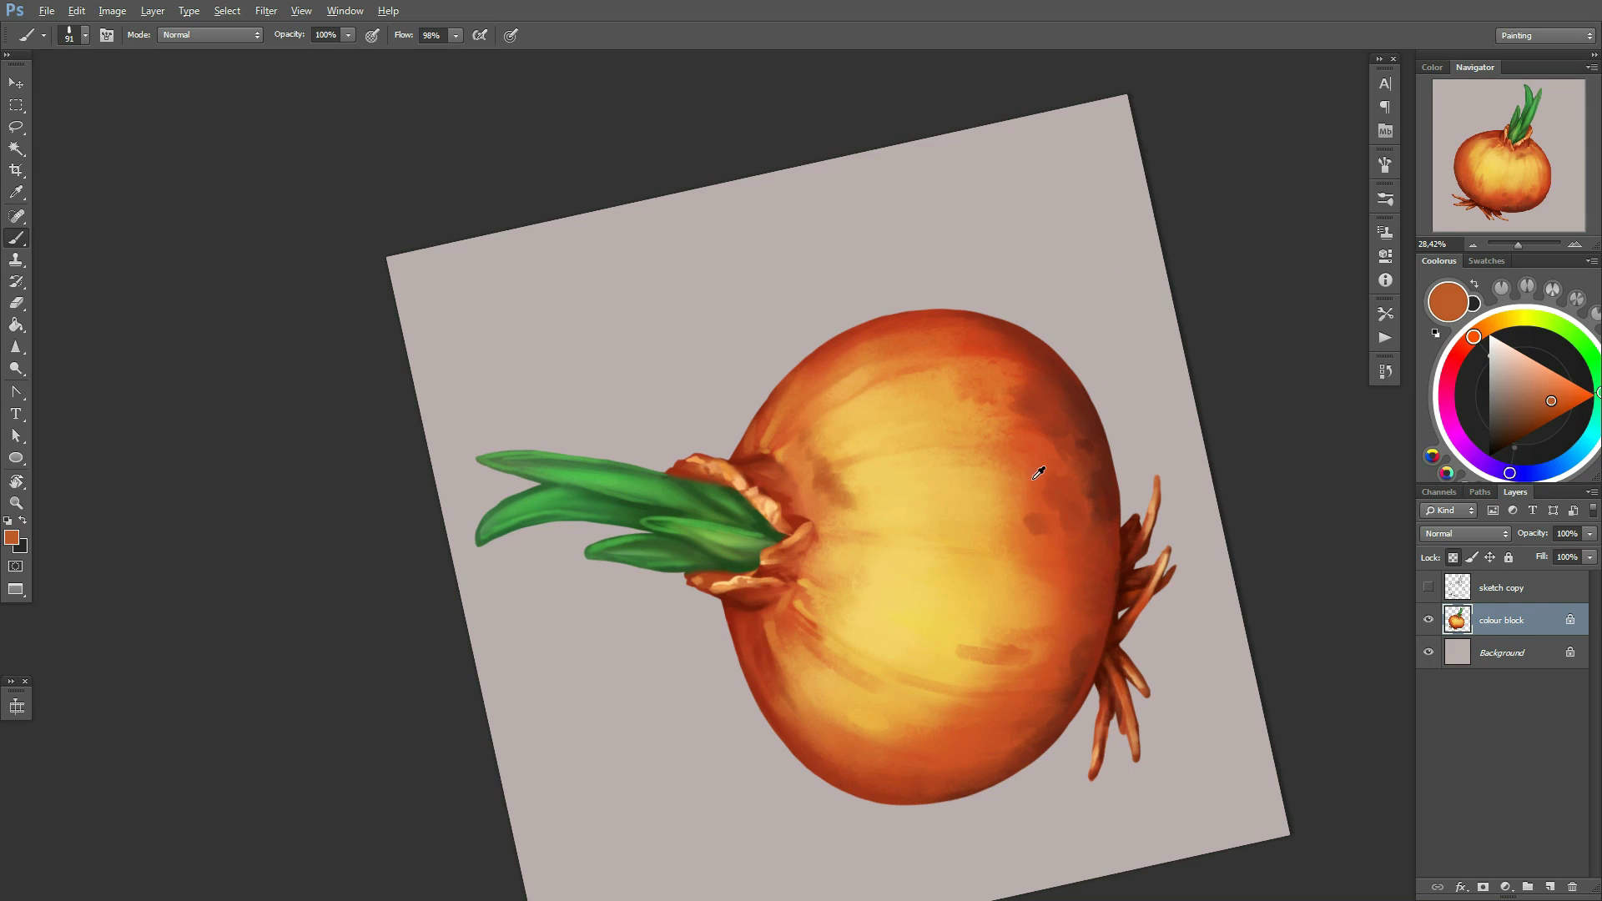
pyautogui.rightClick(1036, 465)
pyautogui.press('Escape')
pyautogui.hotkey('ctrl', '0')
# Blend darker red, yellow and orange tones over the upper body with a 43 px brush
pyautogui.keyDown('alt'); pyautogui.click(899, 459); pyautogui.keyUp('alt')
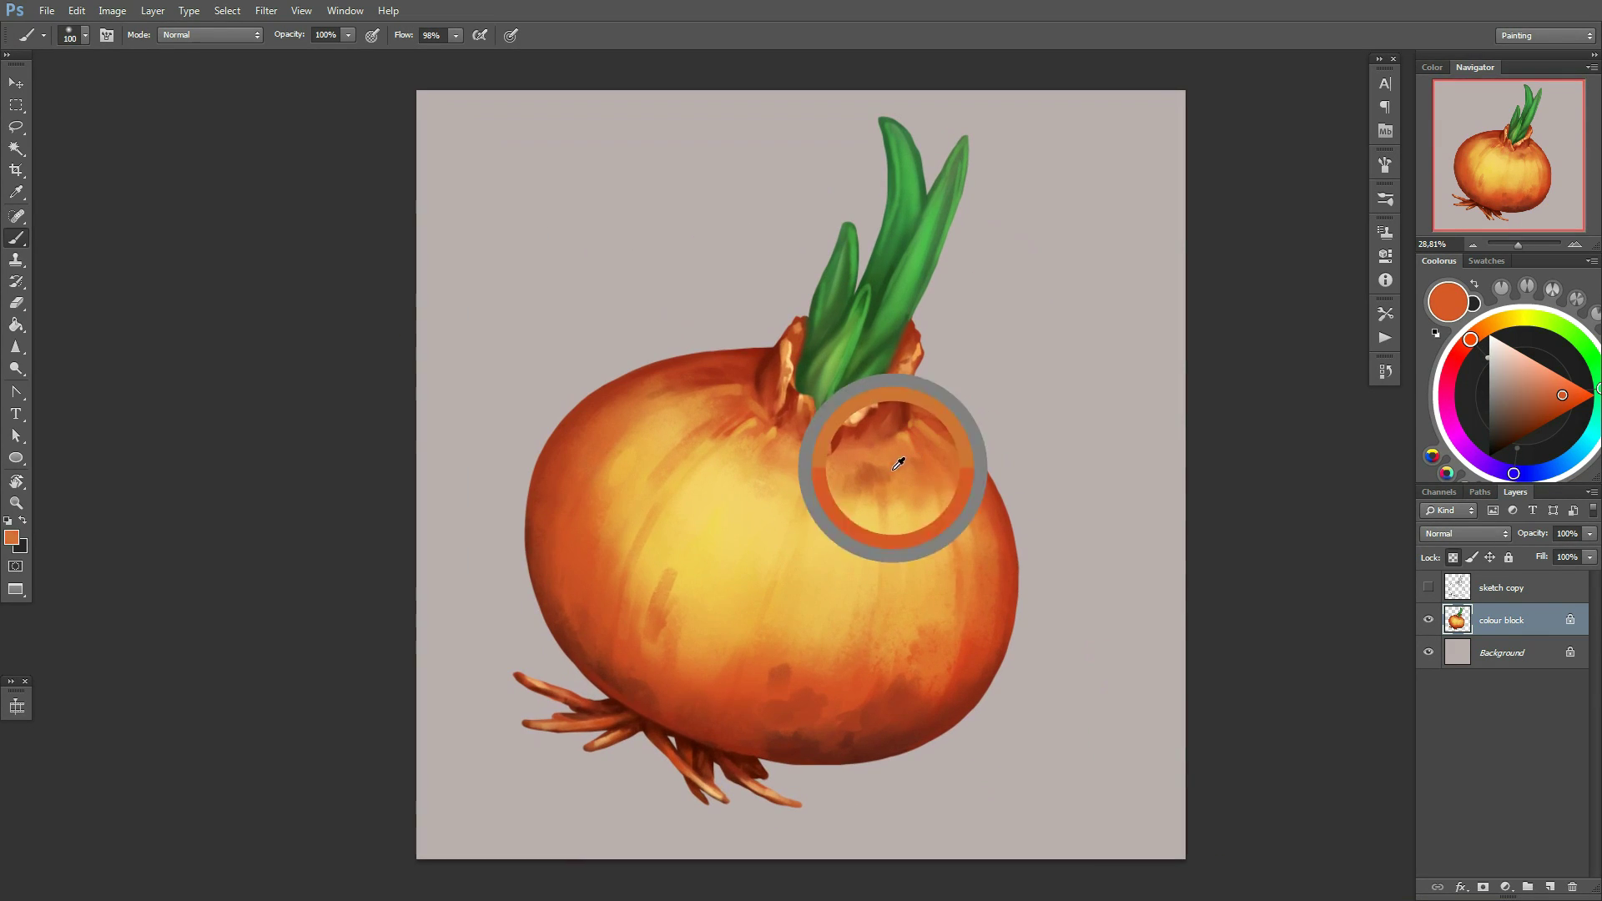
pyautogui.rightClick(974, 491)
pyautogui.write('43')
pyautogui.press('Return')
pyautogui.keyDown('alt'); pyautogui.click(869, 491); pyautogui.keyUp('alt')
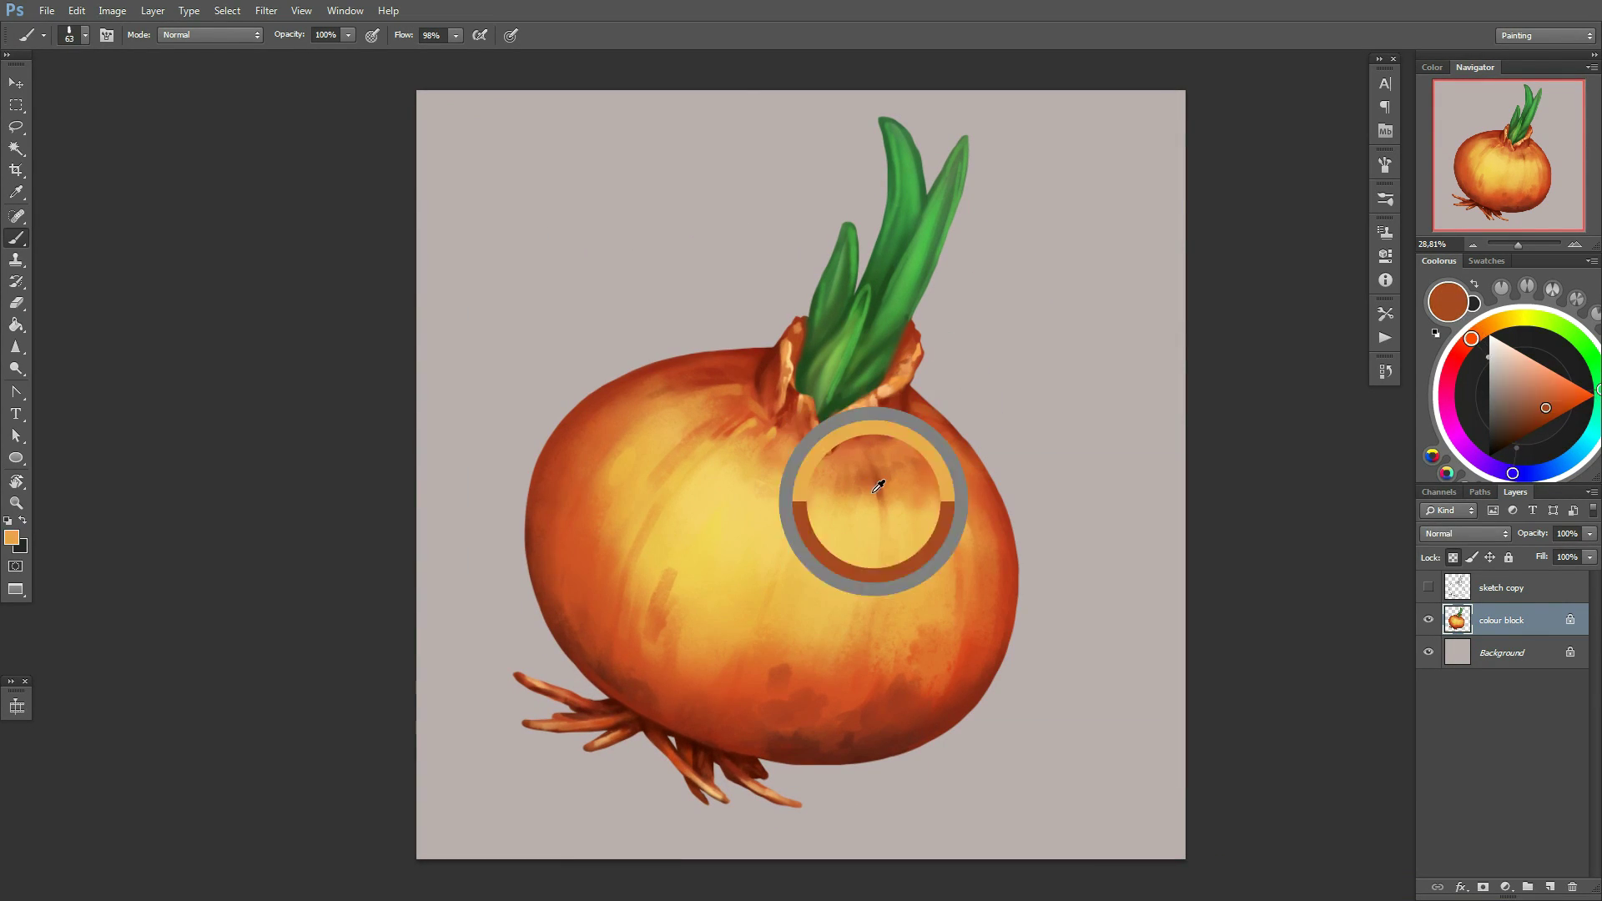
pyautogui.keyDown('alt'); pyautogui.click(873, 471); pyautogui.keyUp('alt')
pyautogui.keyDown('alt'); pyautogui.click(912, 416); pyautogui.keyUp('alt')
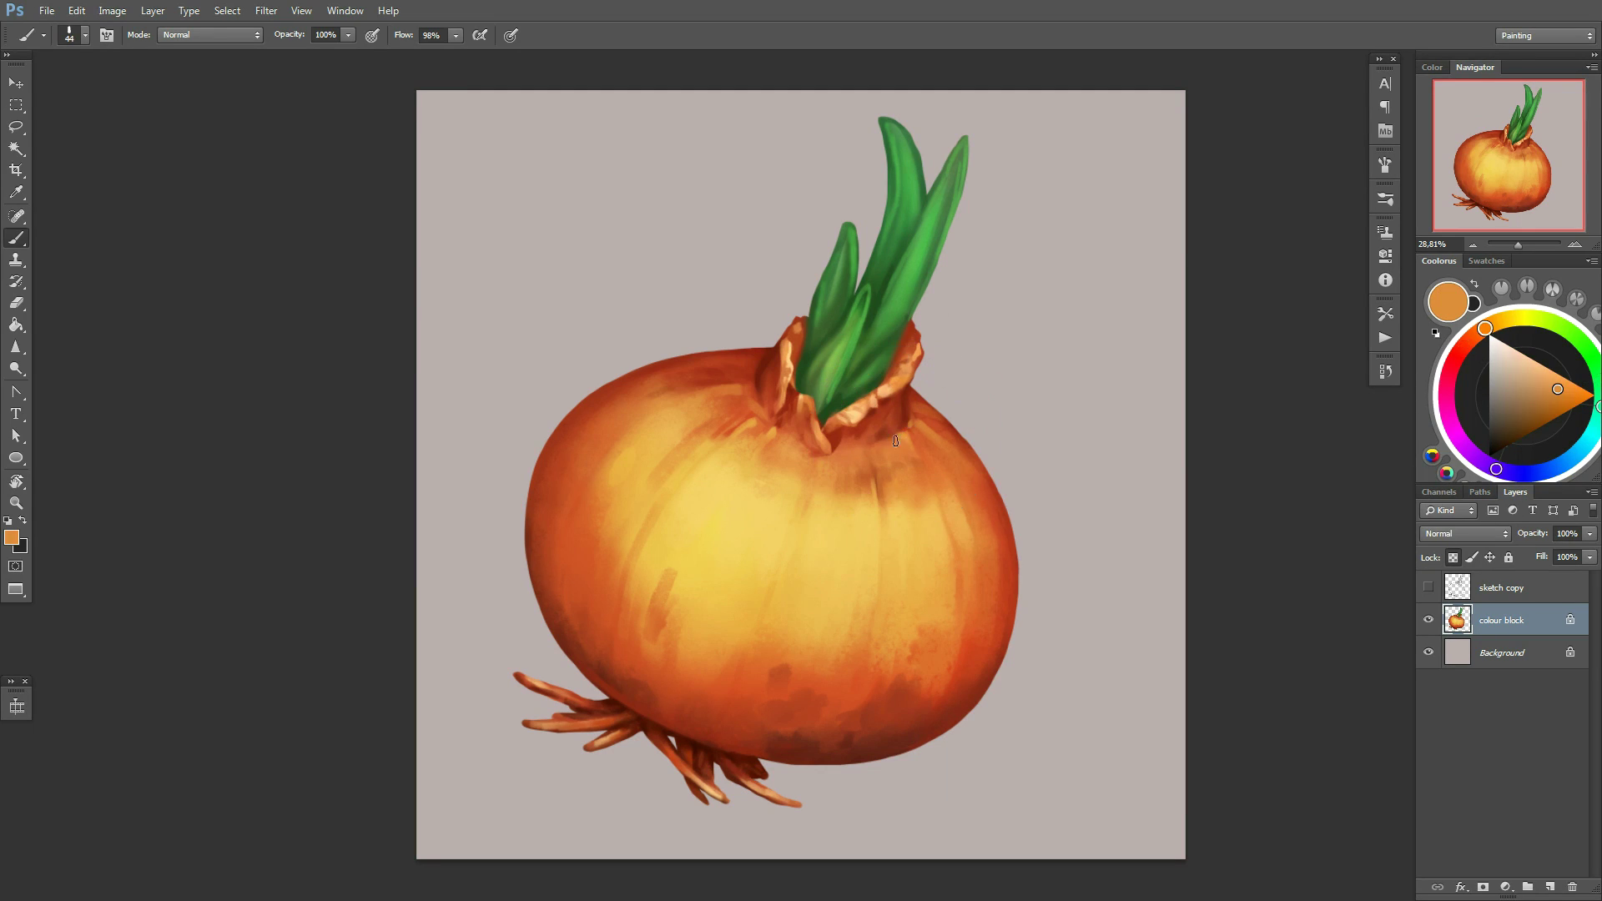
pyautogui.keyDown('alt'); pyautogui.click(780, 433); pyautogui.keyUp('alt')
# Shade with a darker red at 82 px brush size and recentre the onion
pyautogui.rightClick(627, 515)
pyautogui.write('82')
pyautogui.press('Return')
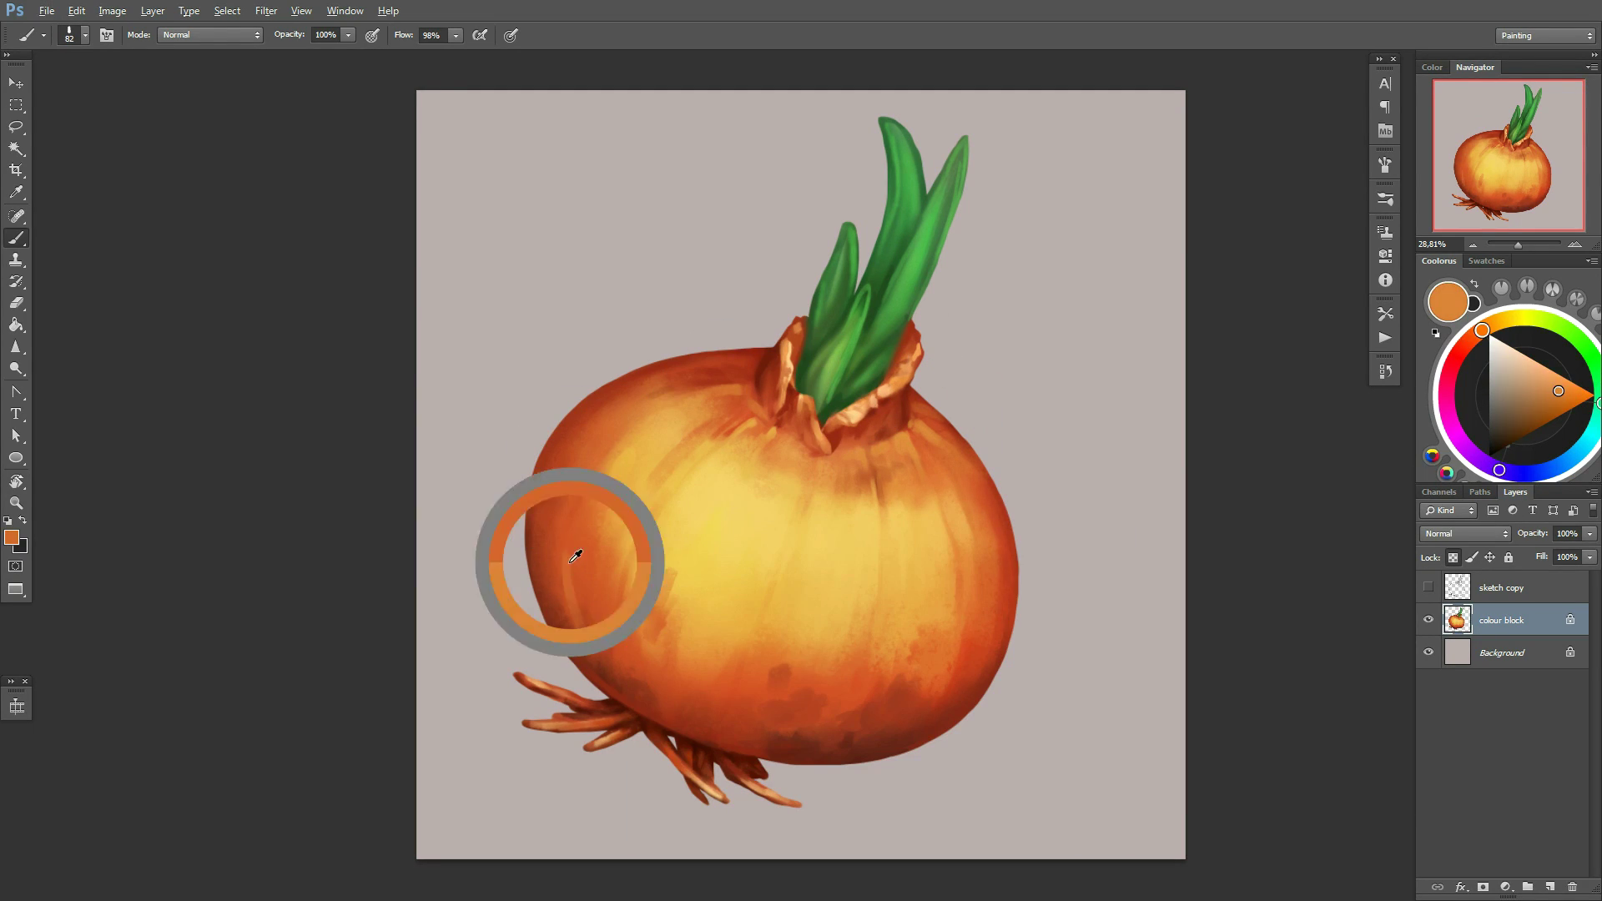
pyautogui.keyDown('alt'); pyautogui.click(561, 532); pyautogui.keyUp('alt')
pyautogui.scroll(-2, 561, 531)
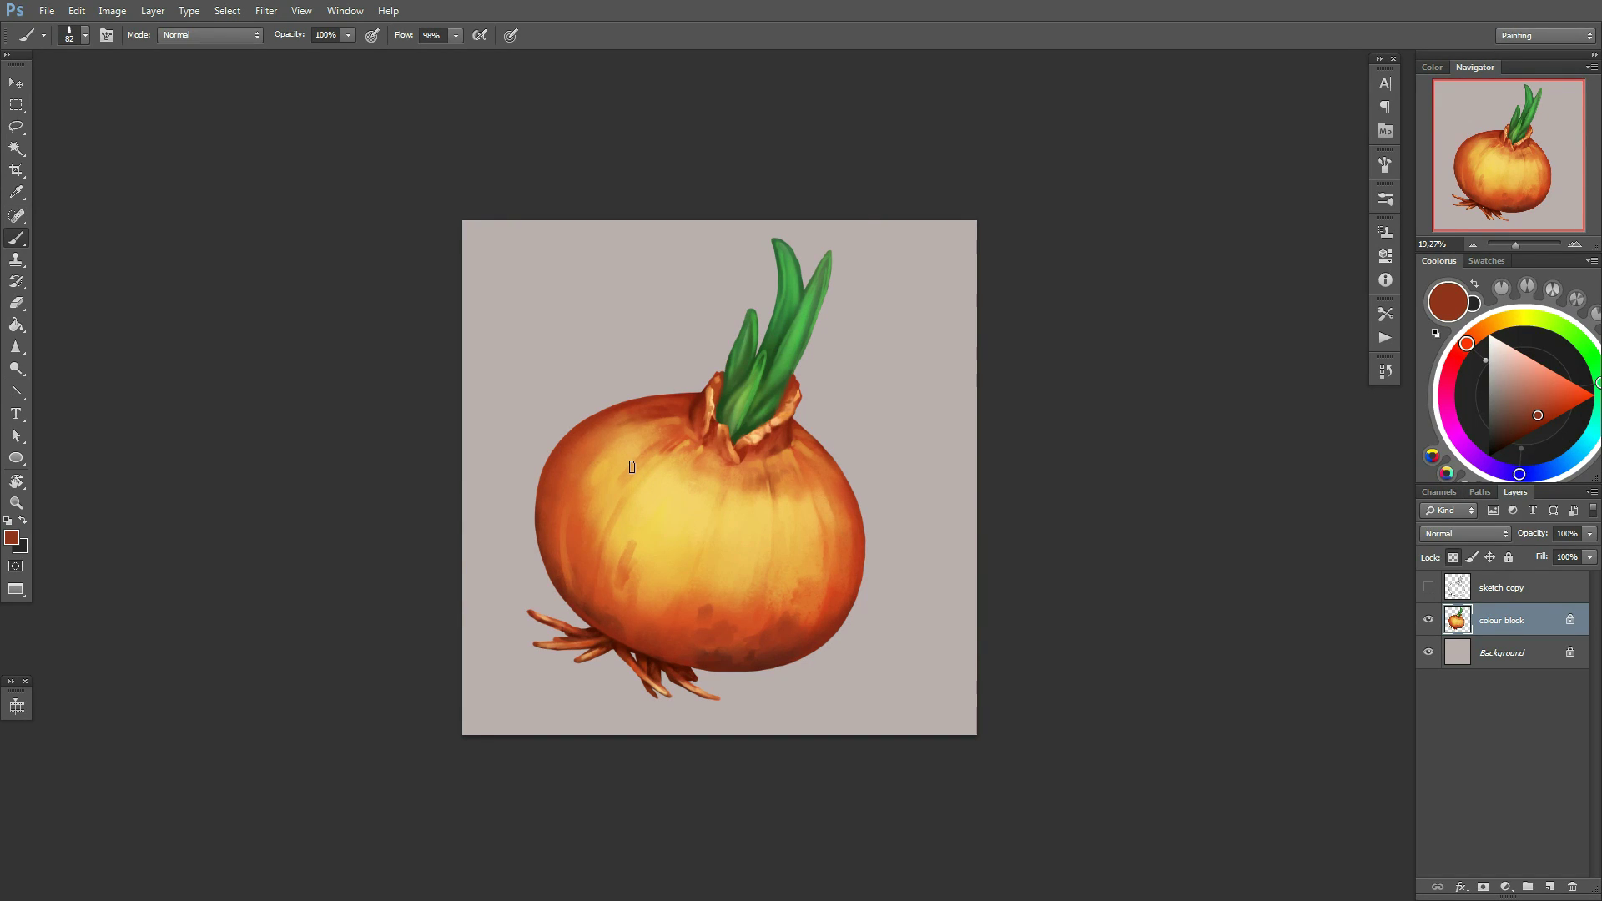
pyautogui.moveTo(632, 467); pyautogui.dragTo(738, 438)
# Mirror the image to check it, sample onion oranges, and turn the view about 69 degrees
pyautogui.hotkey('ctrl', 'shift', 'h')
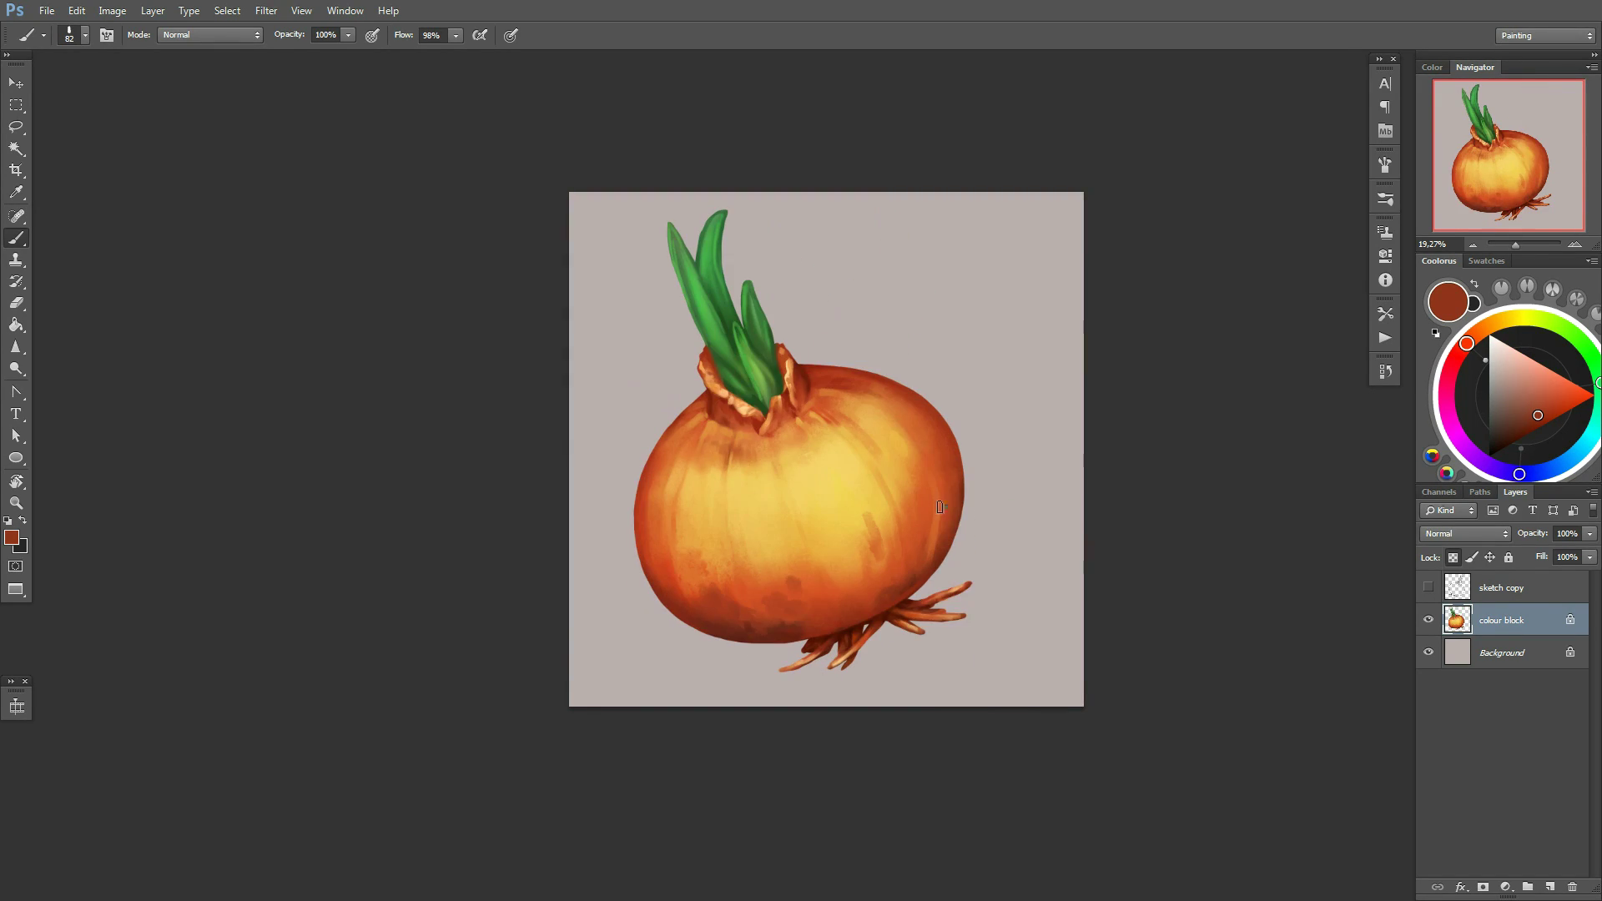
pyautogui.keyDown('alt'); pyautogui.click(903, 444); pyautogui.keyUp('alt')
pyautogui.keyDown('alt'); pyautogui.click(769, 441); pyautogui.keyUp('alt')
pyautogui.rightClick(923, 458)
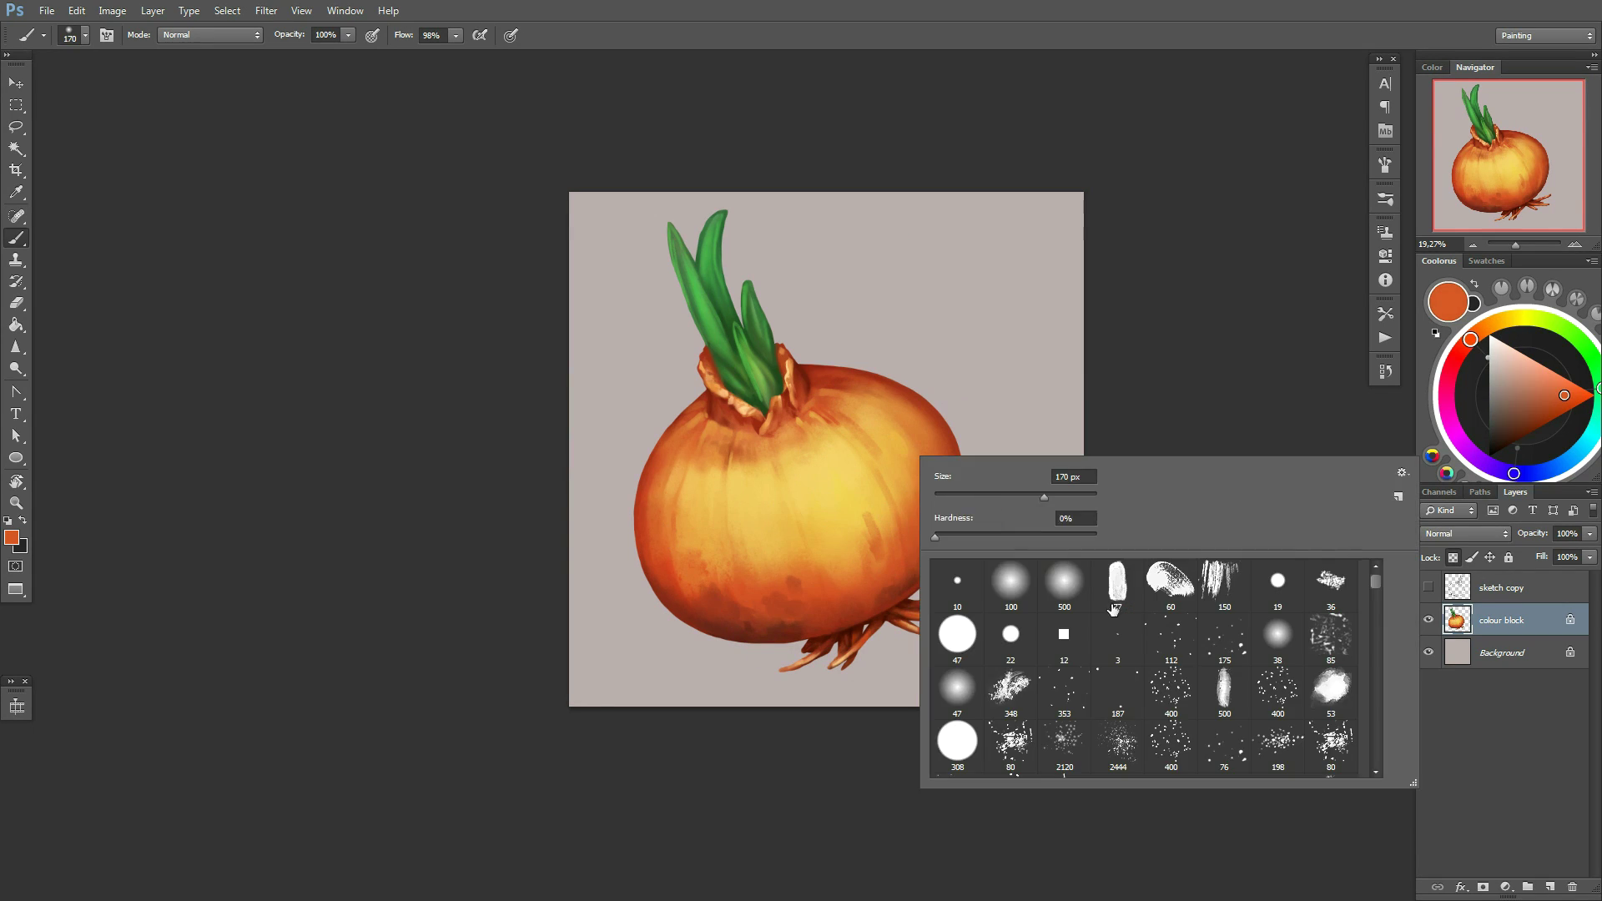
pyautogui.press('Return')
pyautogui.press('r')
pyautogui.moveTo(926, 457)
pyautogui.mouseDown()
pyautogui.moveTo(830, 324)
pyautogui.moveTo(706, 372)
pyautogui.mouseUp()
pyautogui.keyDown('alt'); pyautogui.click(708, 407); pyautogui.keyUp('alt')
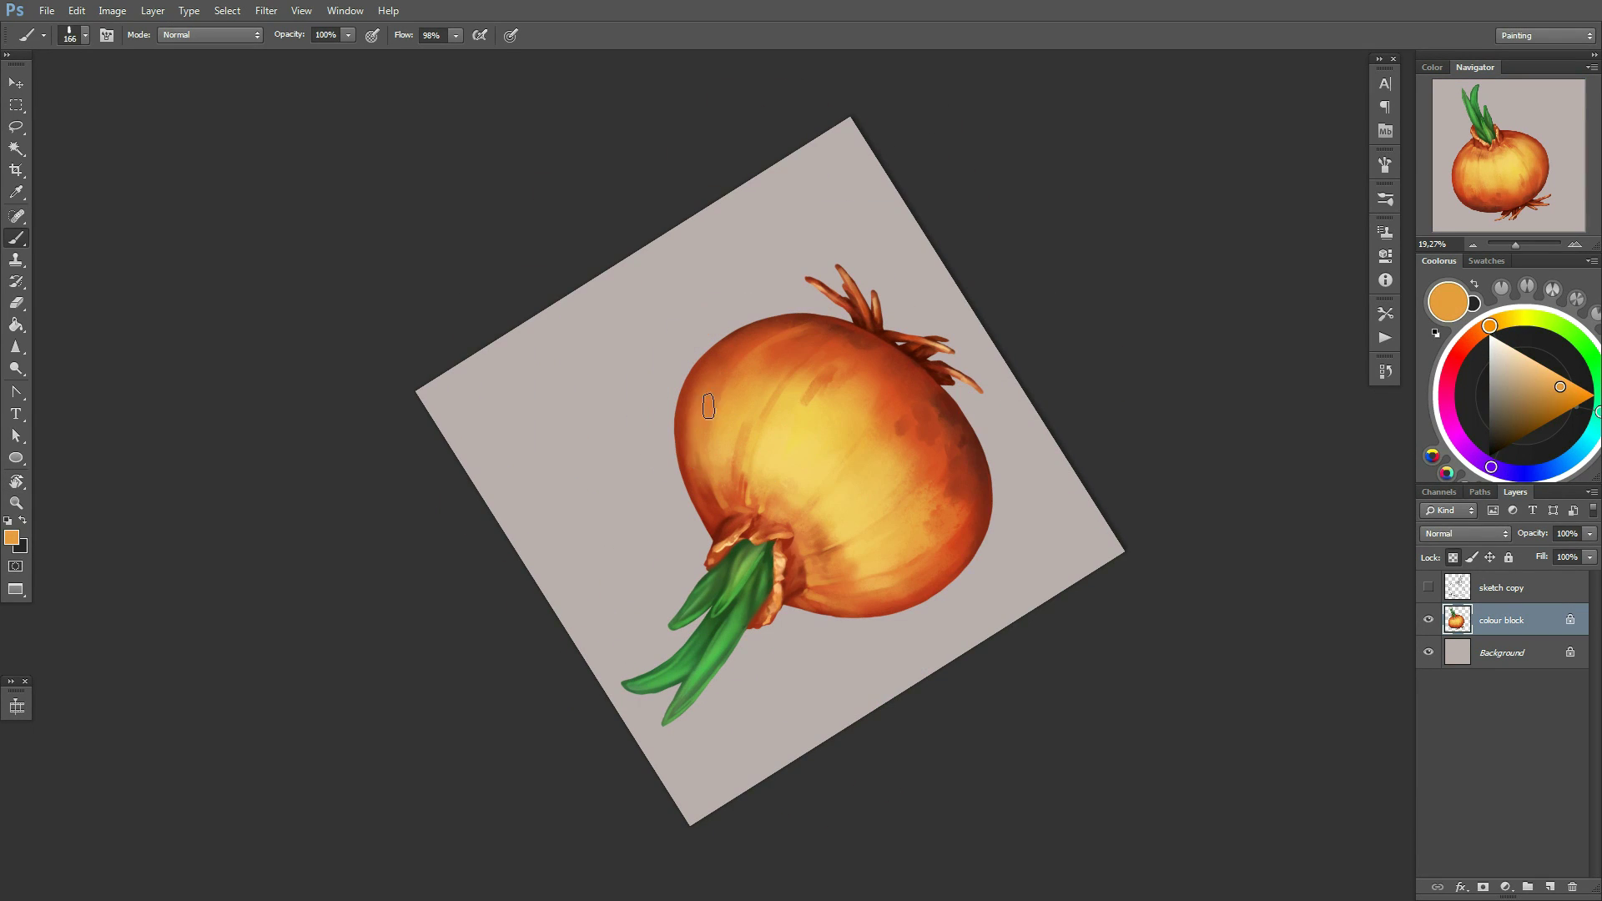
pyautogui.rightClick(741, 427)
pyautogui.press('Escape')
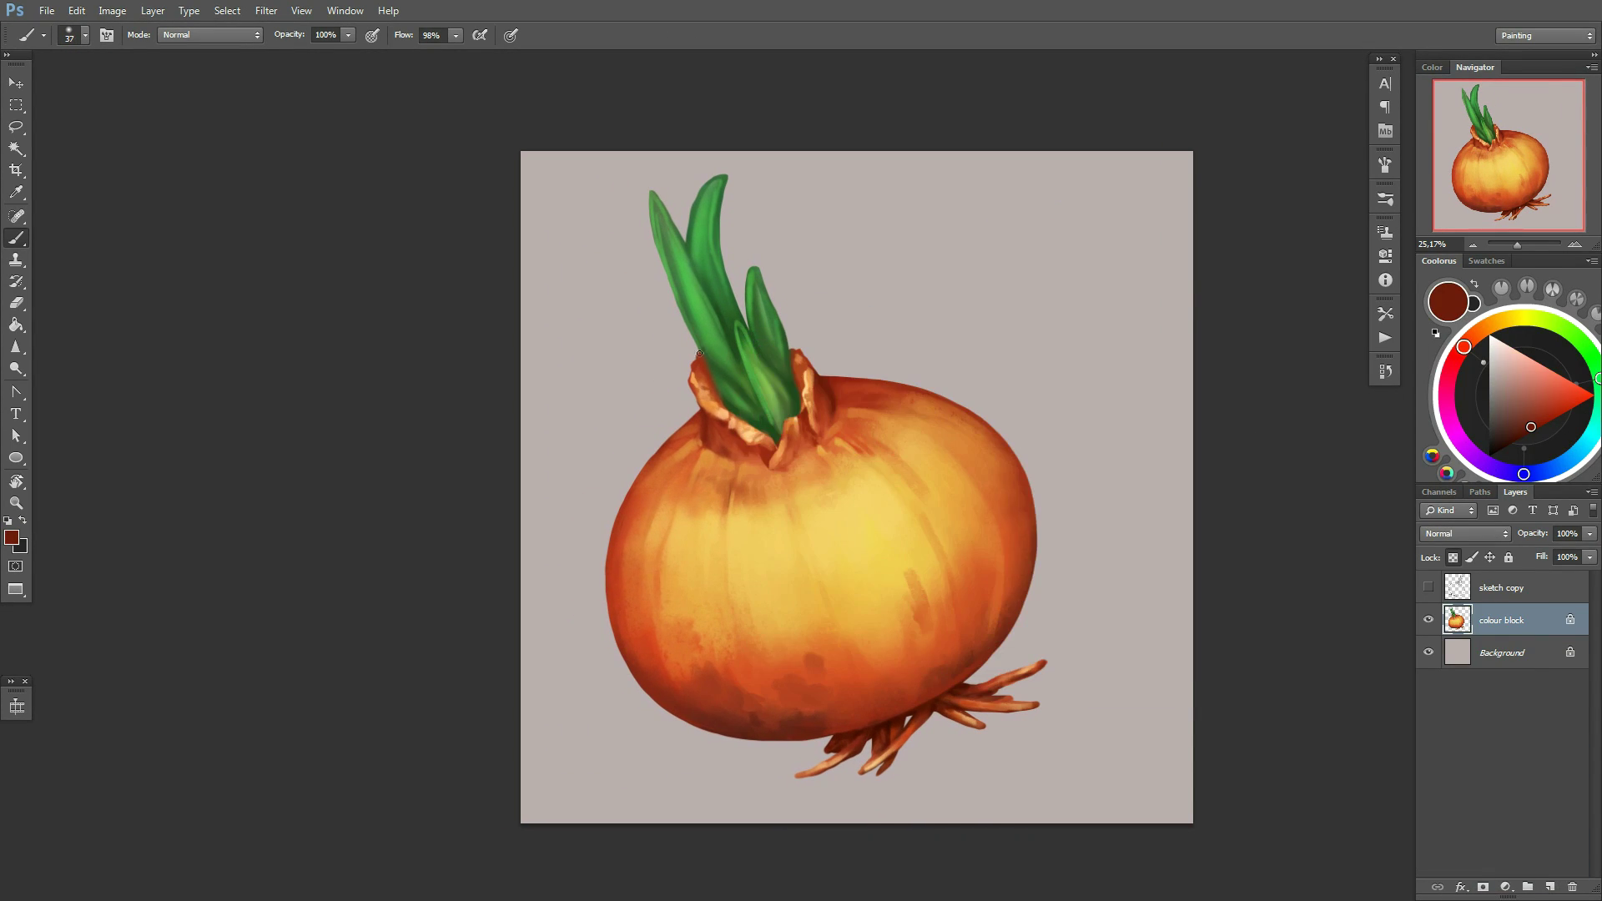
# Set the brush to 93 px, enlarge it, and paint darker spots on the onion's left side
pyautogui.rightClick(700, 354)
pyautogui.press('Escape')
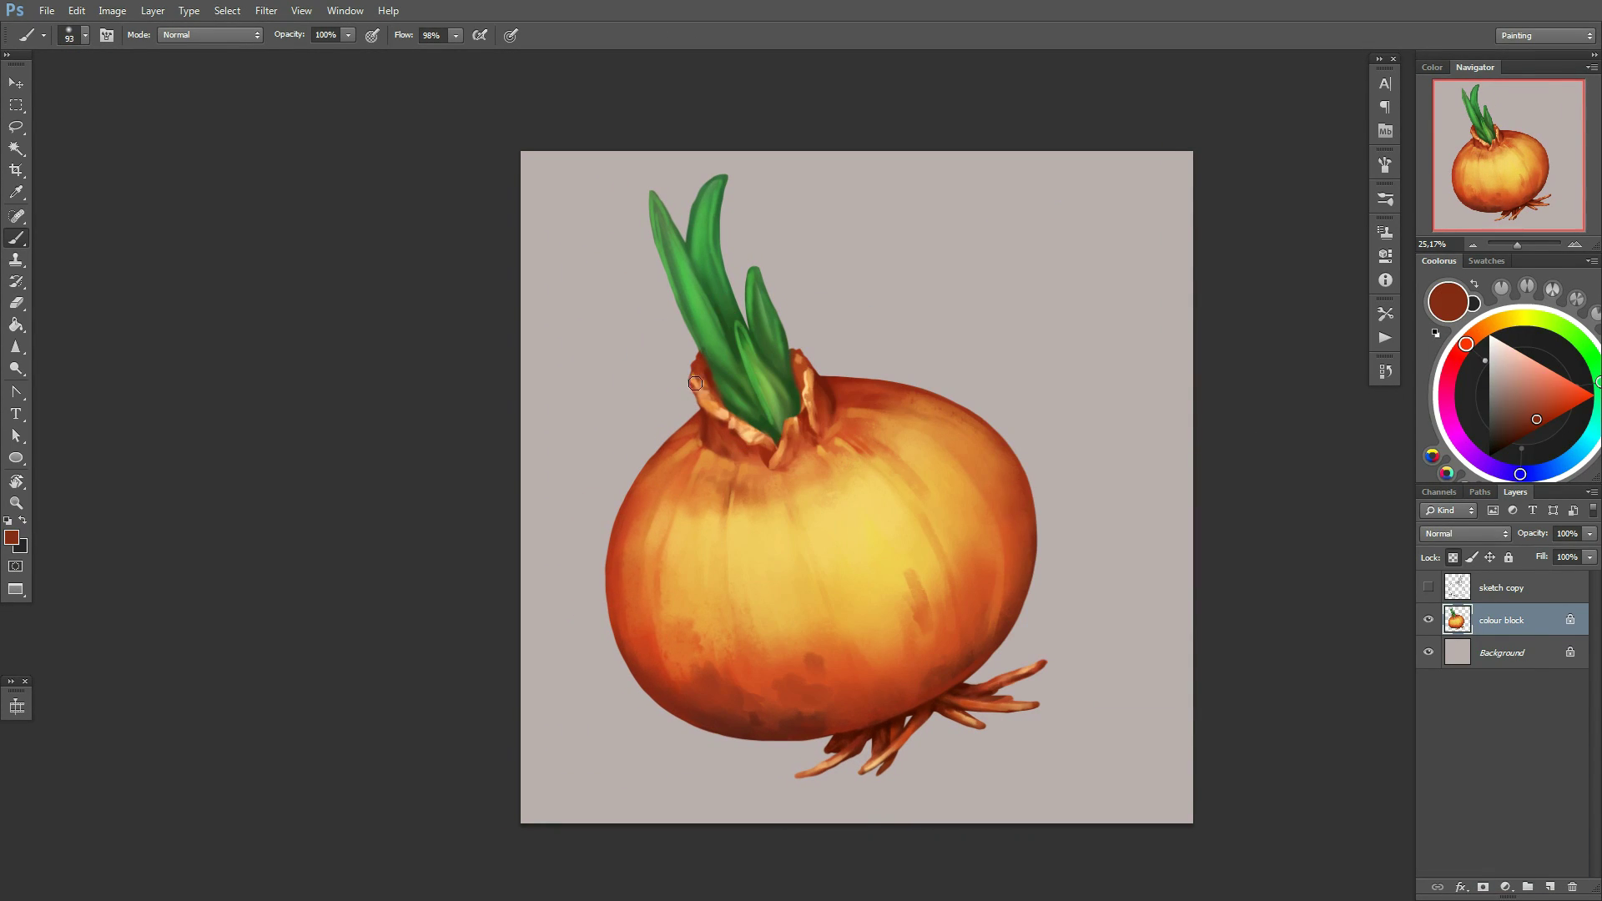
pyautogui.rightClick(897, 534)
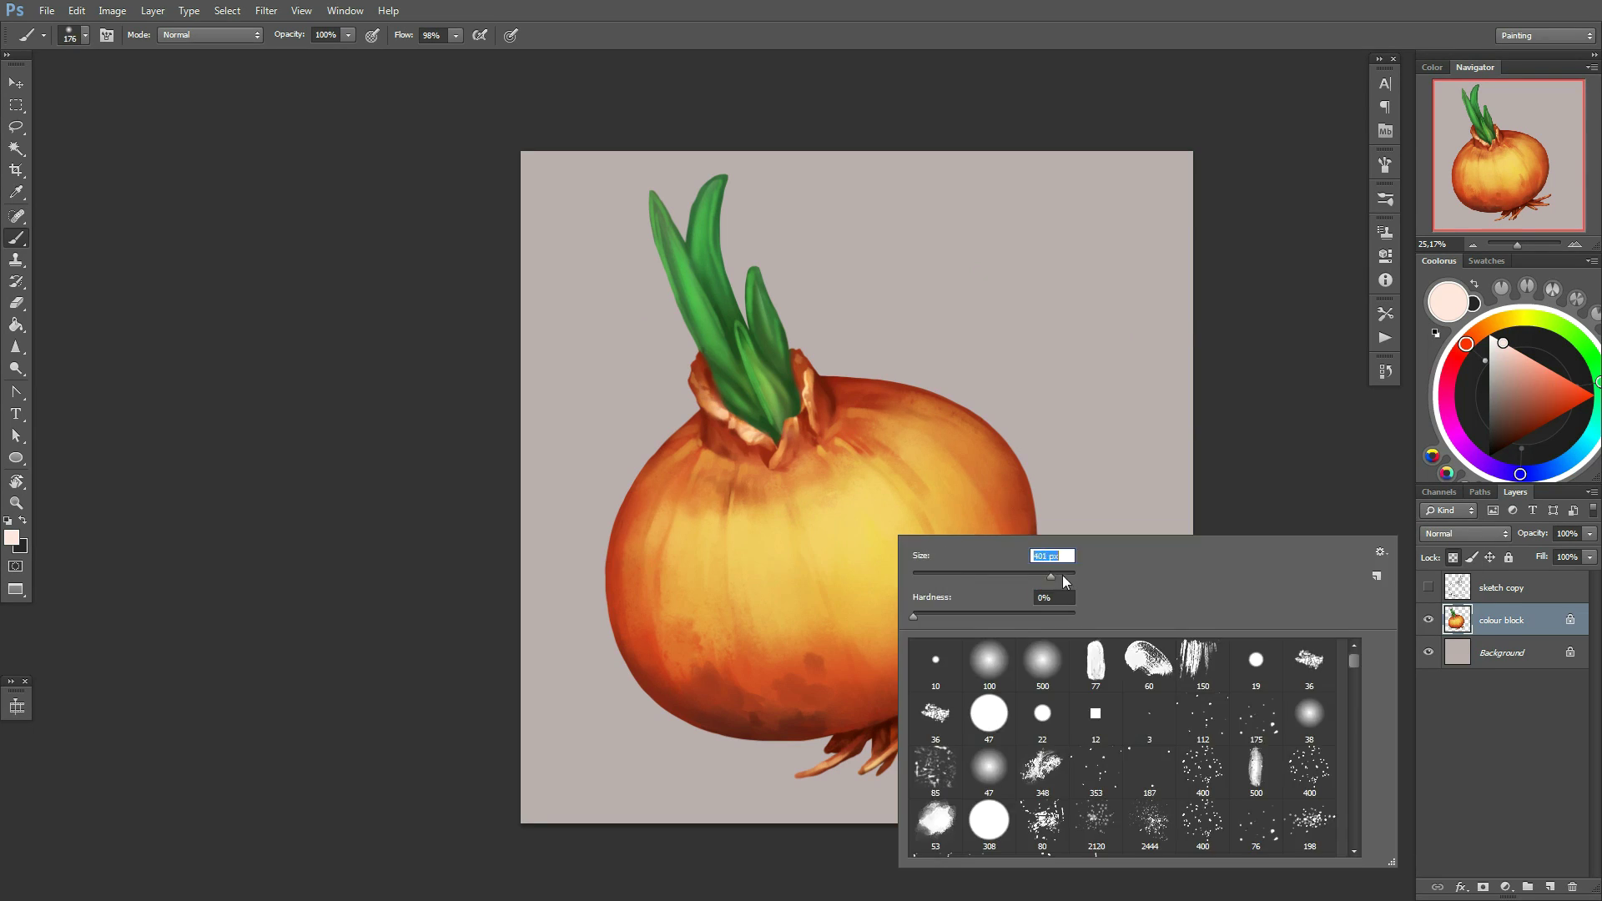
pyautogui.press('Escape')
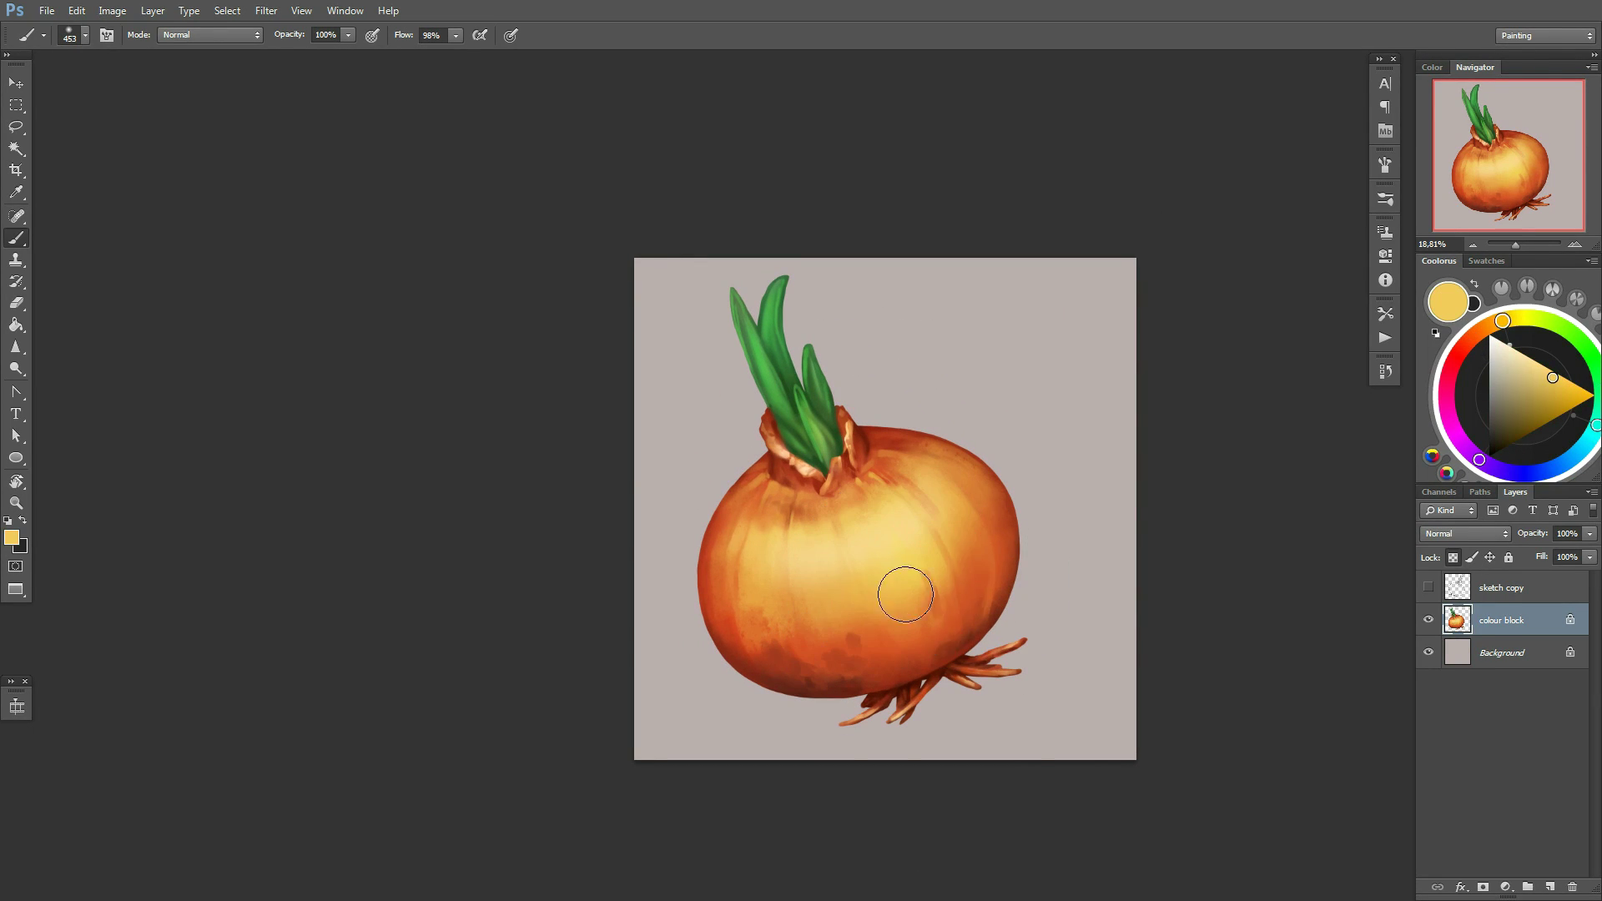
pyautogui.keyDown('alt'); pyautogui.click(773, 509); pyautogui.keyUp('alt')
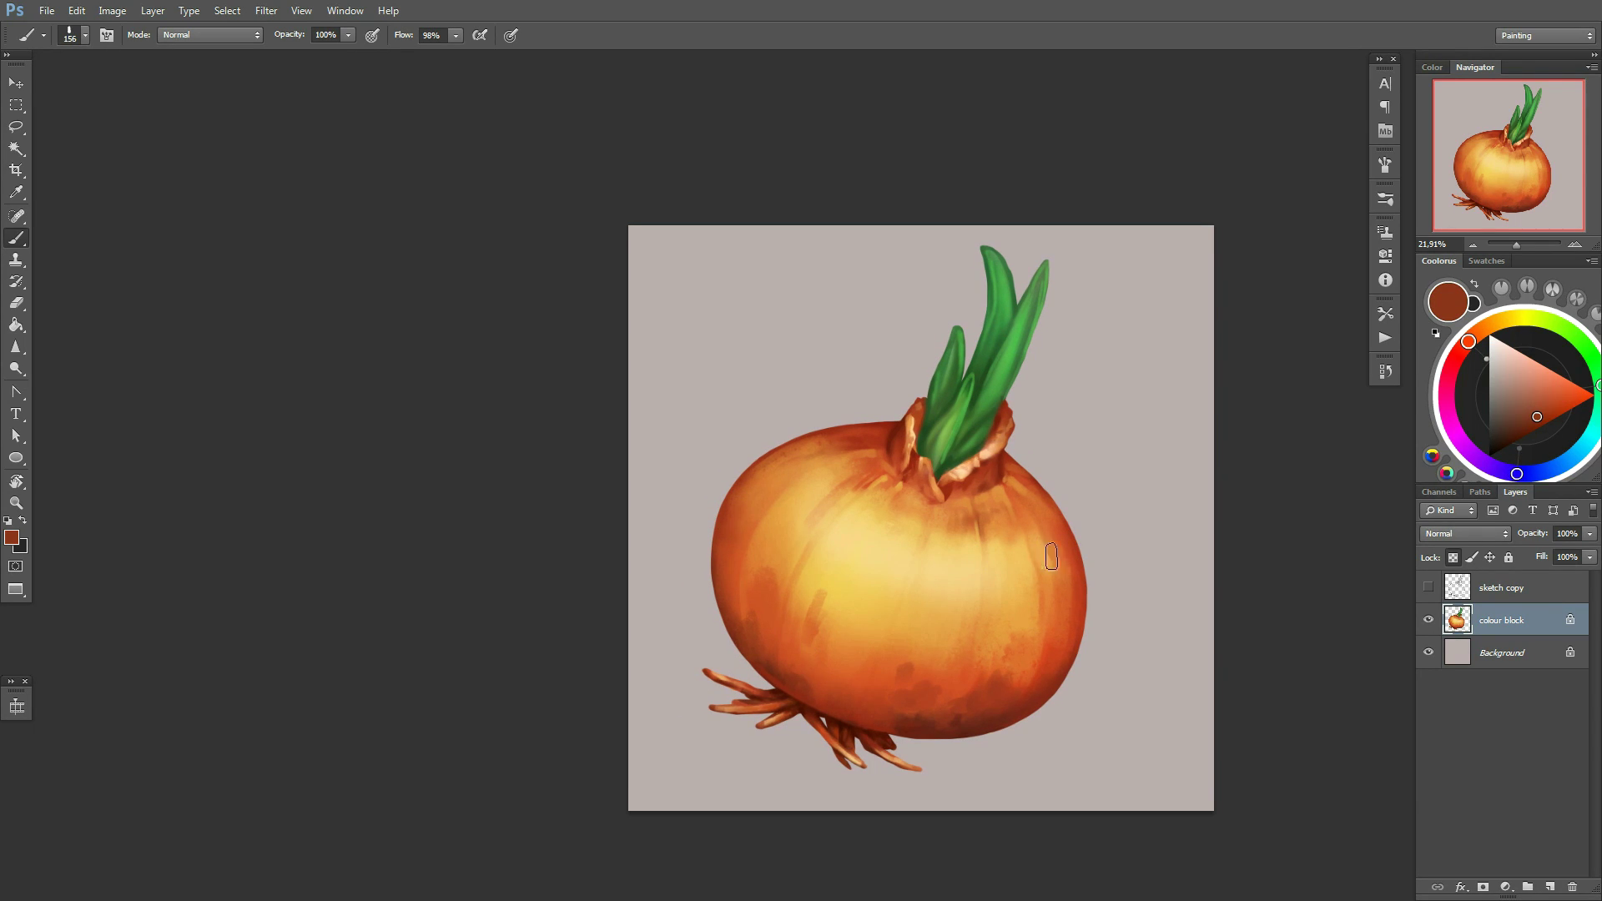
# Warp the onion layer to bend its shape slightly and apply it
pyautogui.hotkey('ctrl', 't')
pyautogui.click(789, 34)
pyautogui.moveTo(1074, 698)
pyautogui.mouseDown()
pyautogui.moveTo(794, 472)
pyautogui.moveTo(709, 765)
pyautogui.mouseUp()
pyautogui.press('Return')
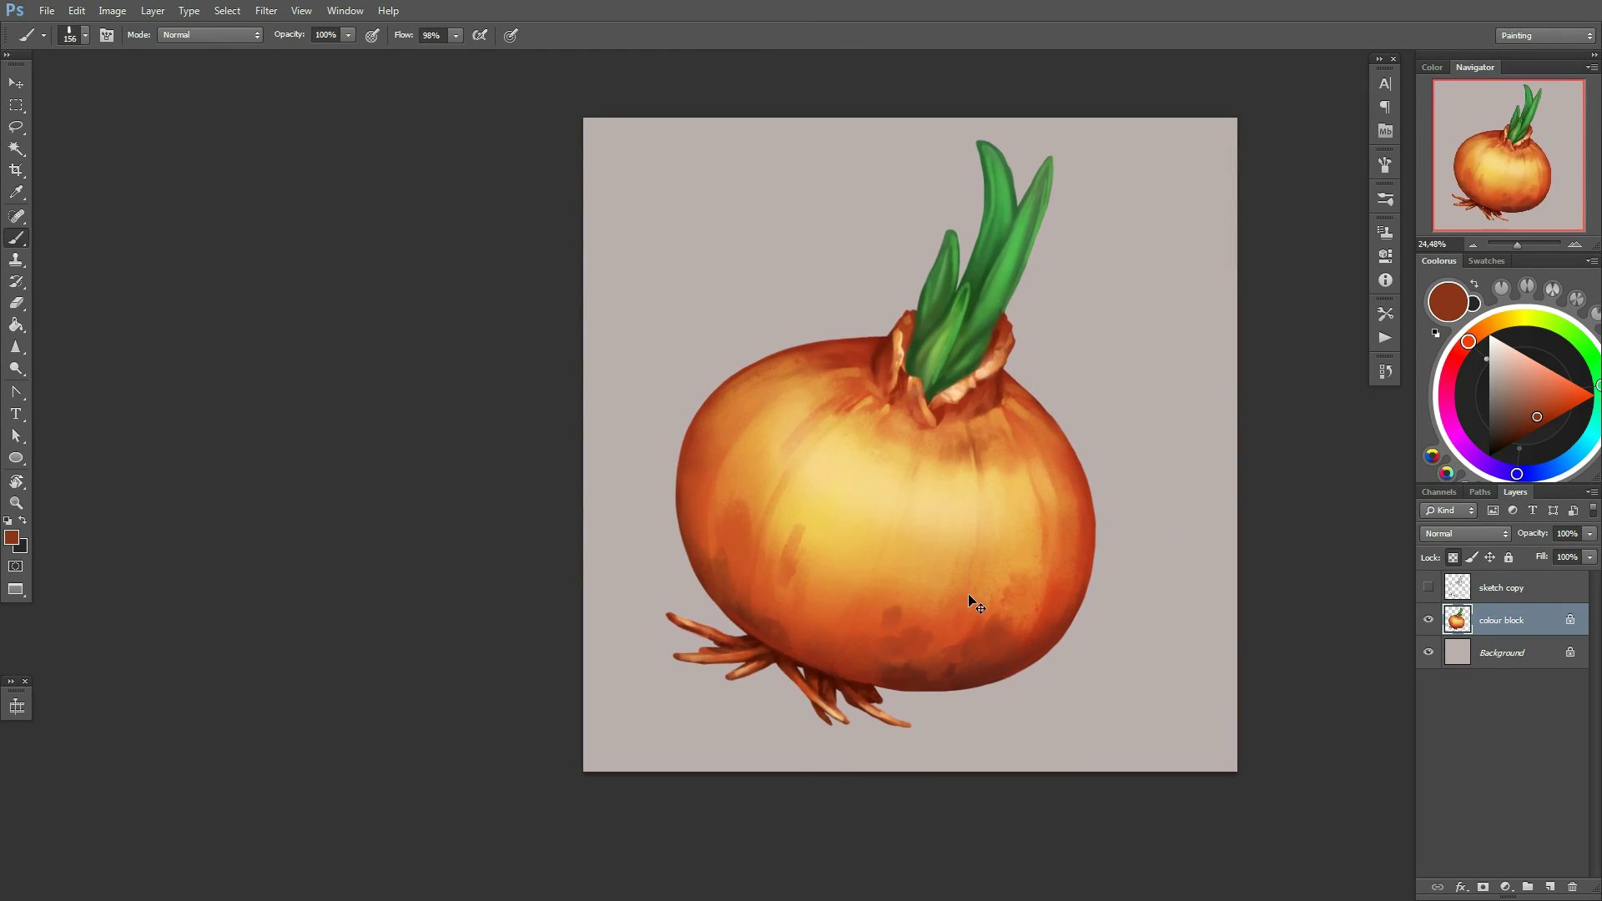
# Sample onion skin colours while resizing the brush to 55 px, then 92 px
pyautogui.rightClick(902, 532)
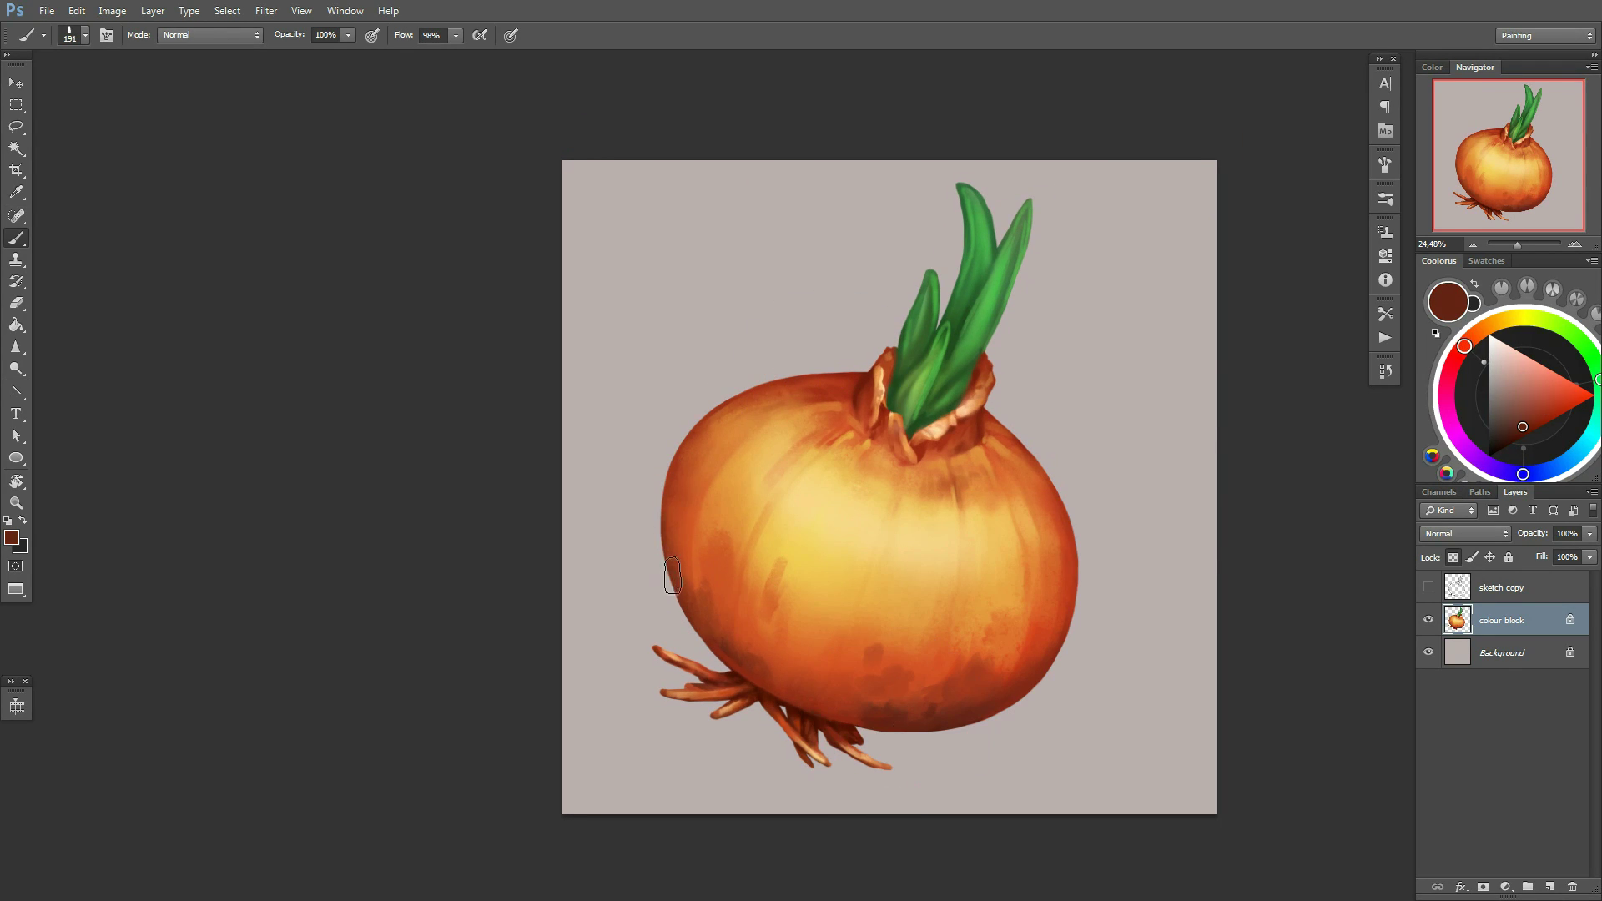
pyautogui.keyDown('alt'); pyautogui.click(673, 529); pyautogui.keyUp('alt')
pyautogui.rightClick(743, 494)
pyautogui.moveTo(835, 534); pyautogui.dragTo(796, 534)
pyautogui.keyDown('alt'); pyautogui.click(663, 529); pyautogui.keyUp('alt')
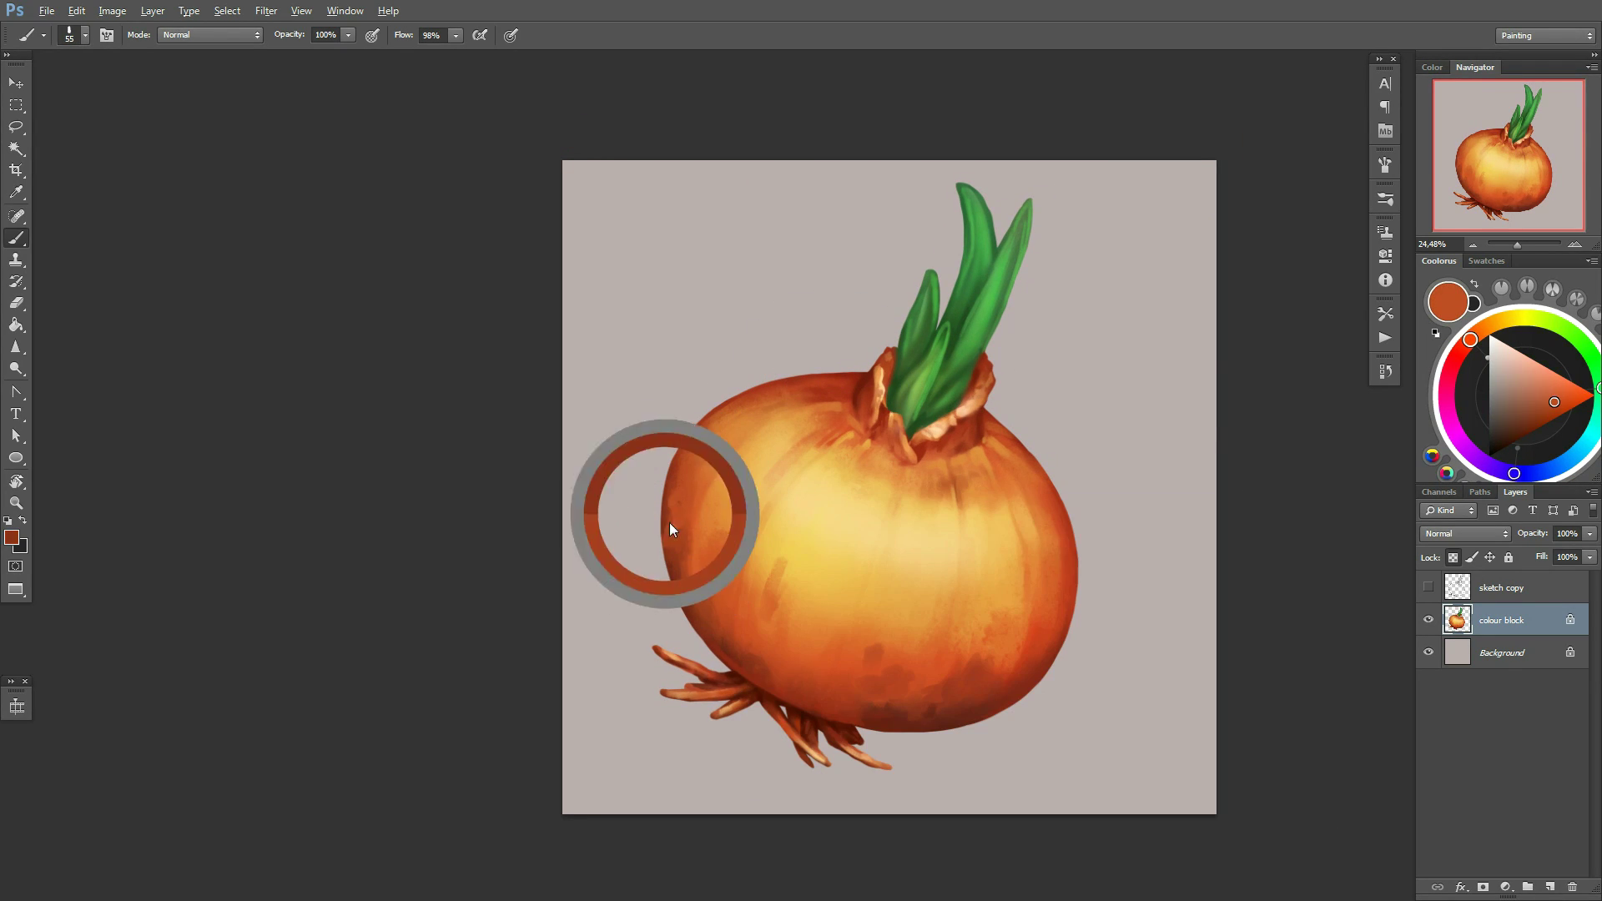
pyautogui.keyDown('alt'); pyautogui.click(1037, 635); pyautogui.keyUp('alt')
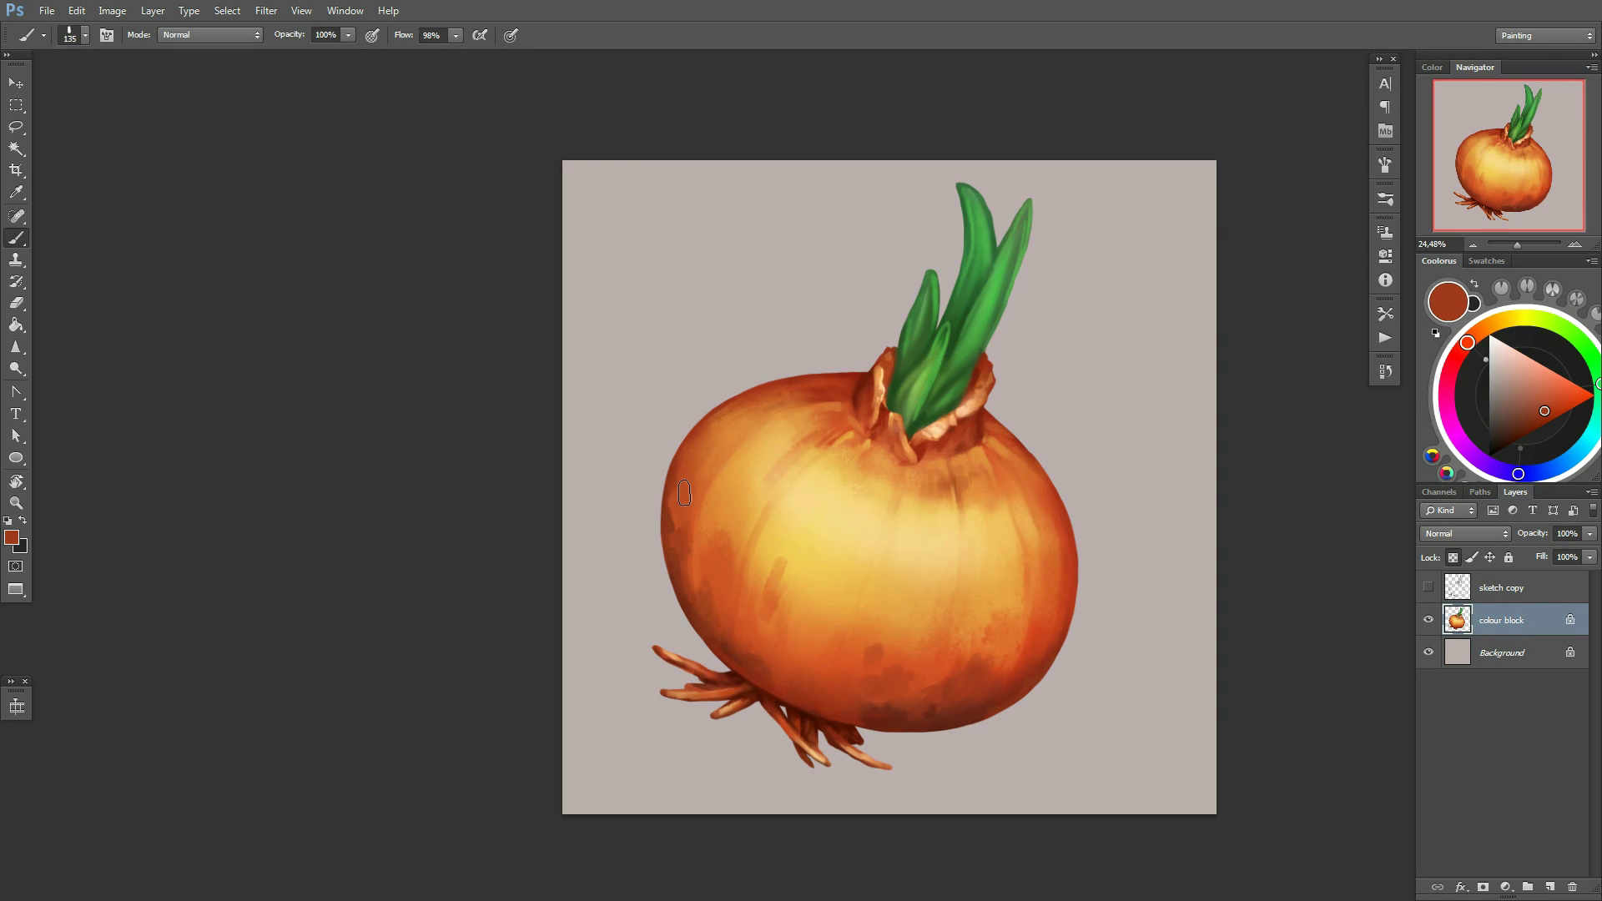
pyautogui.moveTo(982, 462); pyautogui.dragTo(1012, 412)
pyautogui.keyDown('alt'); pyautogui.click(885, 538); pyautogui.keyUp('alt')
pyautogui.rightClick(885, 538)
pyautogui.doubleClick(945, 624)
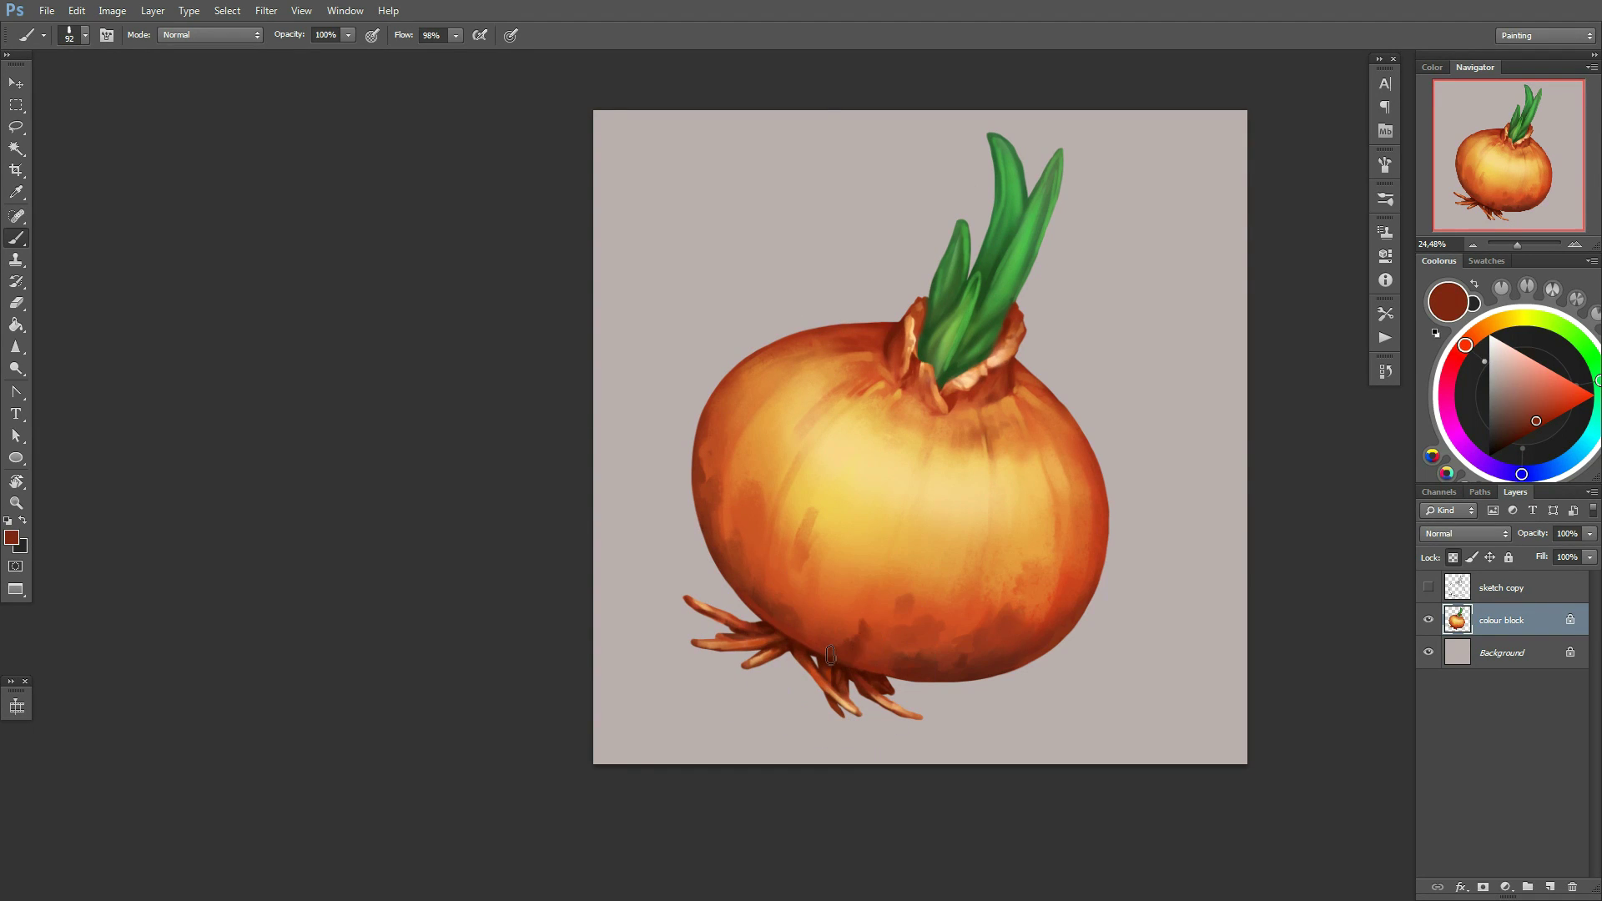
# Sample dark brown and orange-red near the base, resizing the brush from 176 to 78 px
pyautogui.rightClick(871, 631)
pyautogui.keyDown('alt'); pyautogui.click(854, 643); pyautogui.keyUp('alt')
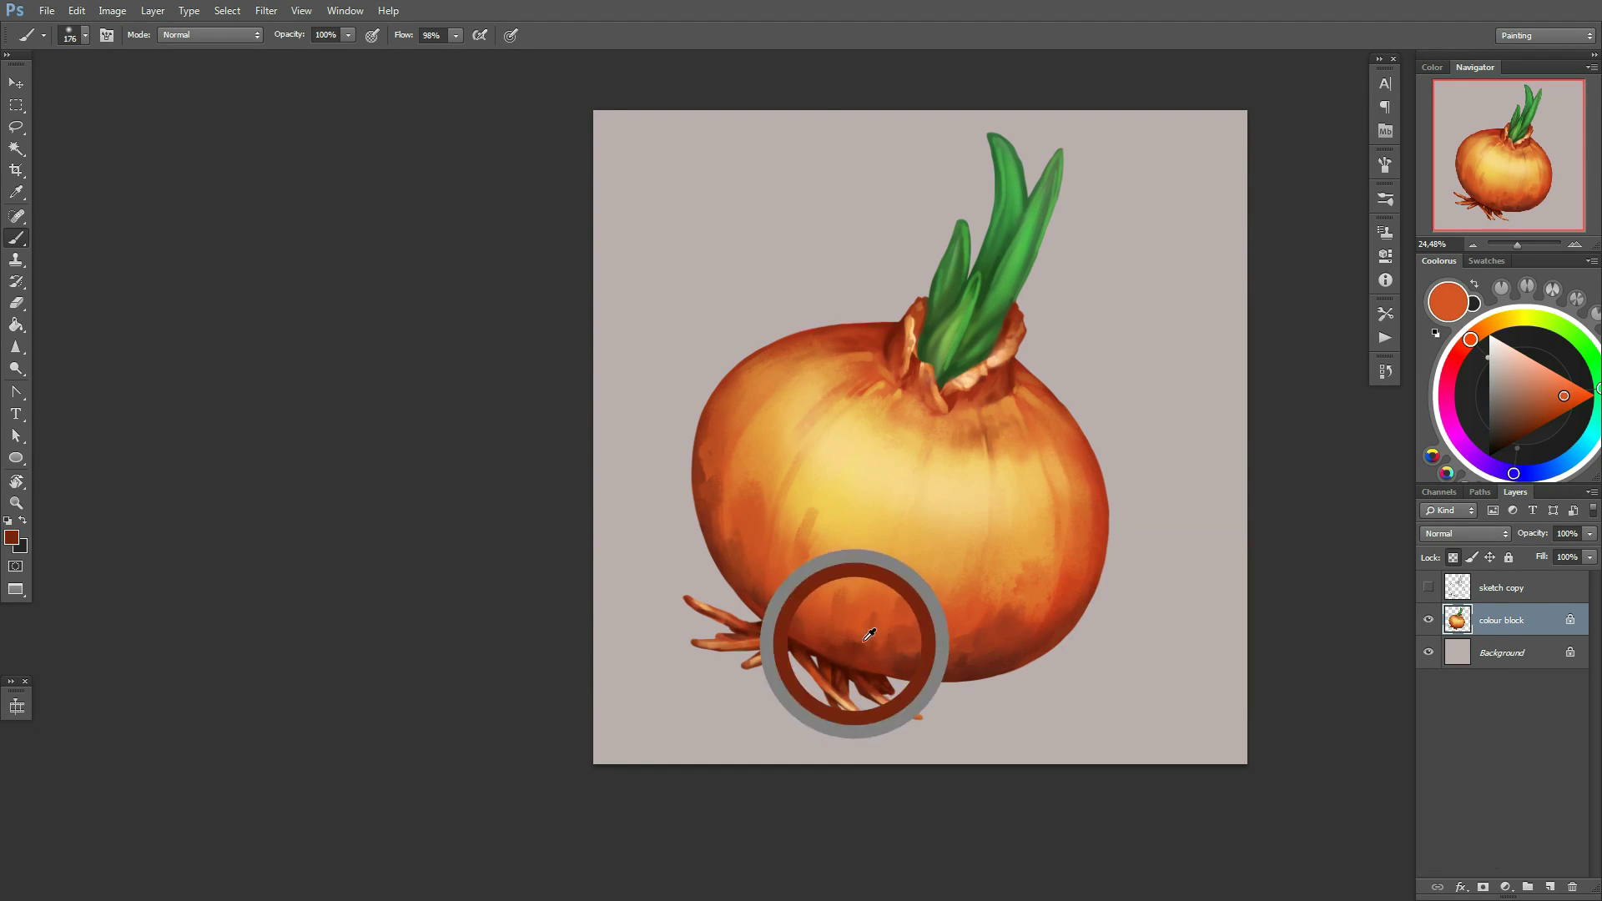
pyautogui.keyDown('alt'); pyautogui.click(764, 608); pyautogui.keyUp('alt')
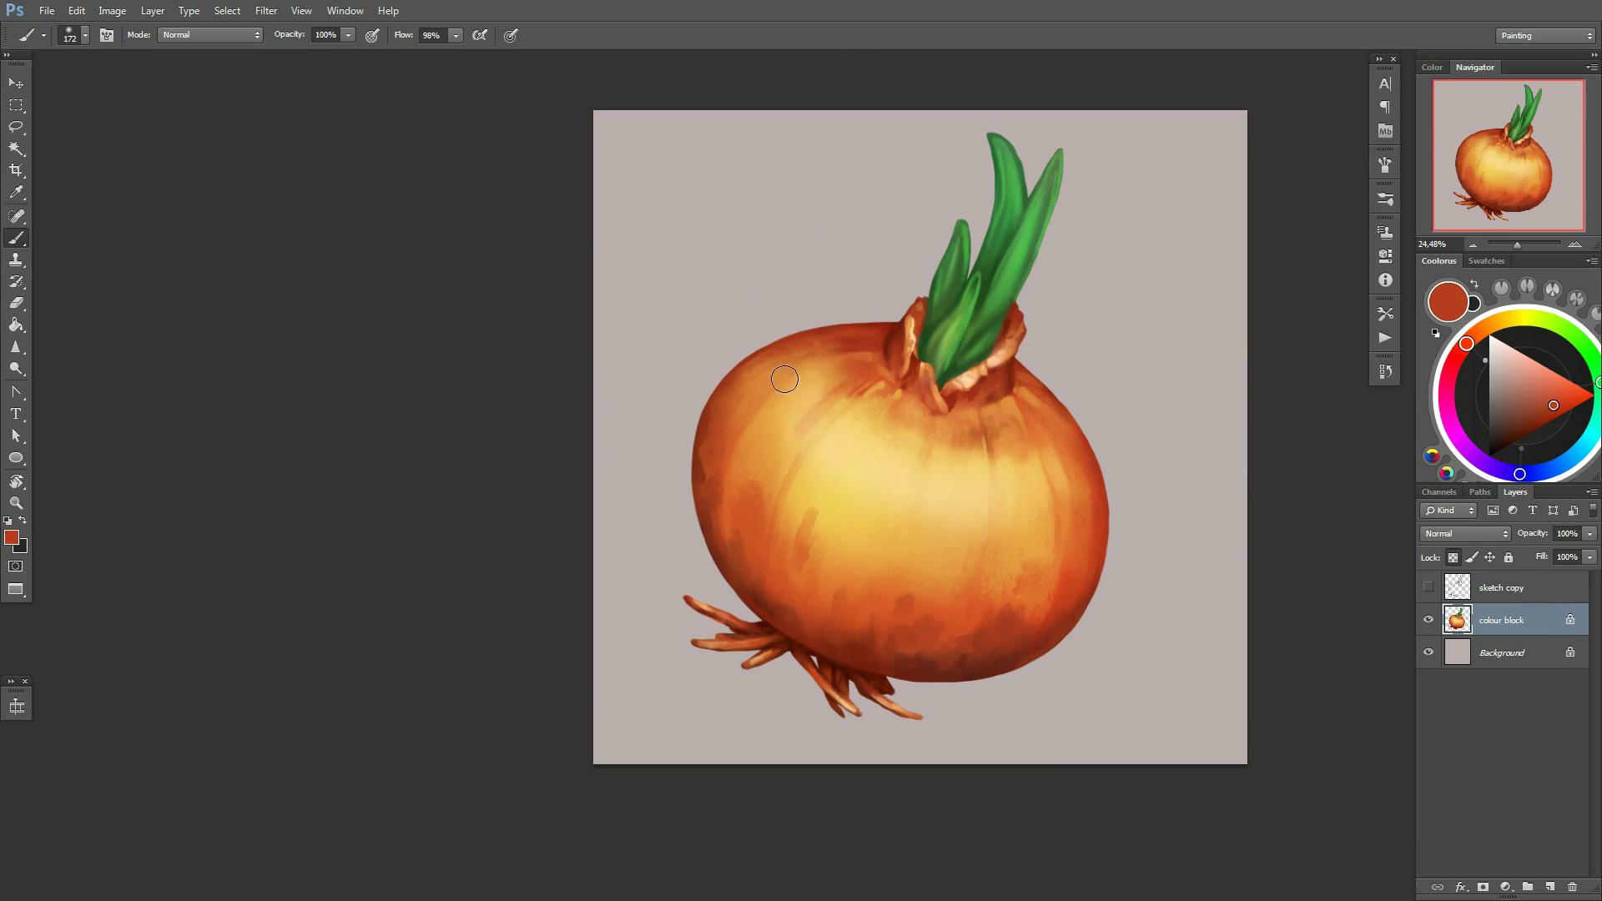
pyautogui.keyDown('alt'); pyautogui.click(1073, 586); pyautogui.keyUp('alt')
pyautogui.rightClick(806, 418)
pyautogui.rightClick(776, 416)
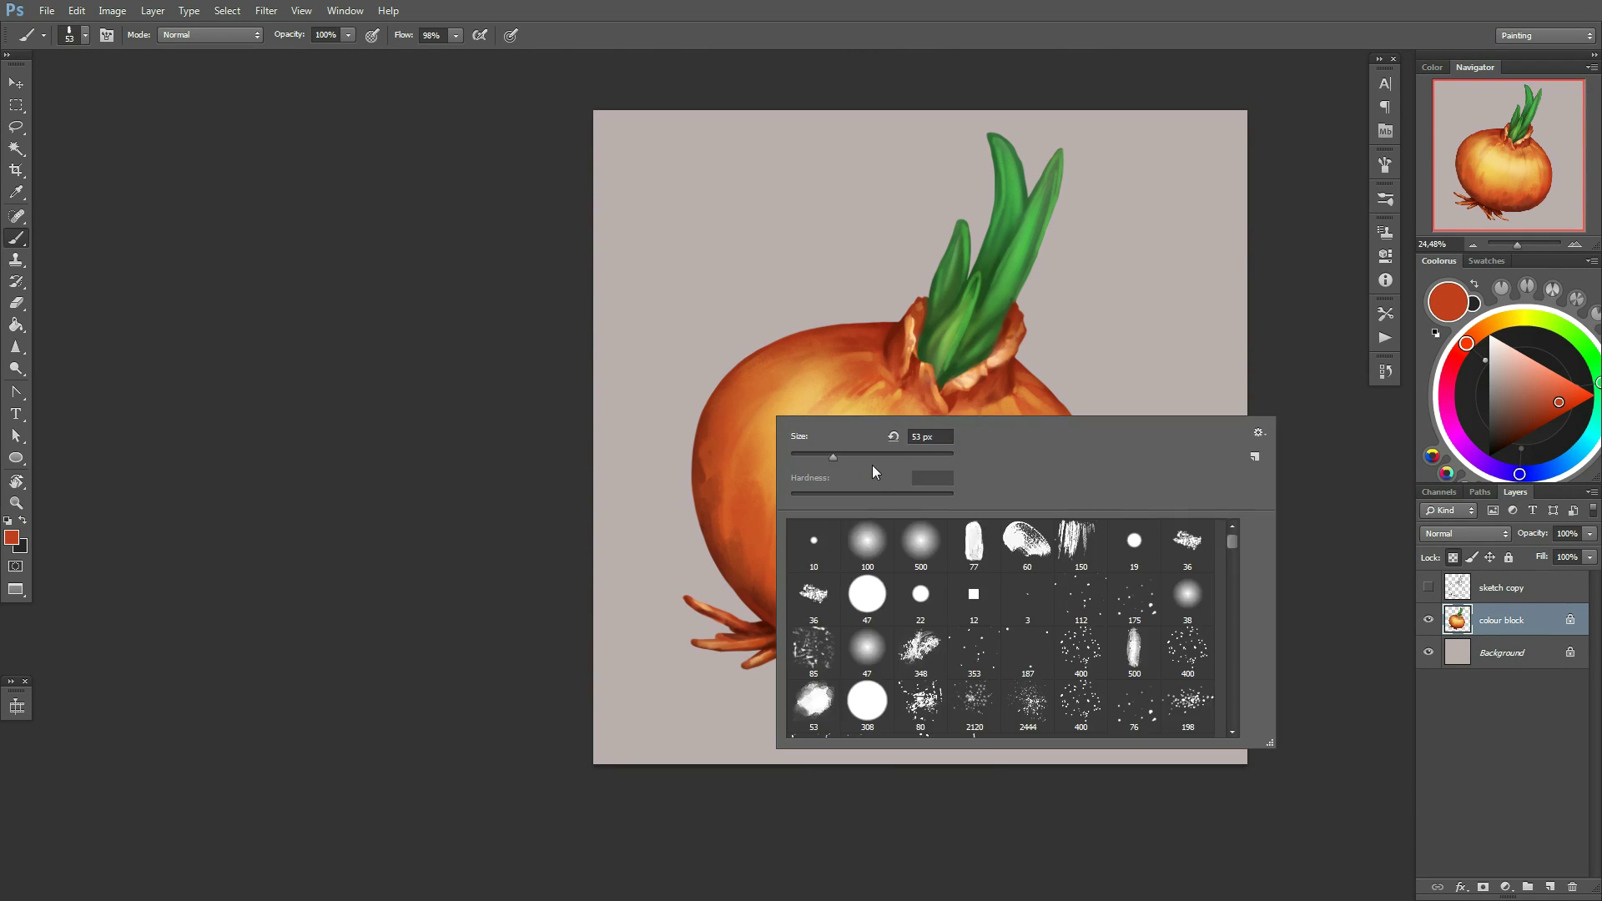
pyautogui.moveTo(873, 464); pyautogui.dragTo(835, 464)
pyautogui.rightClick(851, 456)
# Paint lighter orange onto the onion, then enlarge the brush to 349 px and sample darker red-orange
pyautogui.keyDown('alt'); pyautogui.click(713, 424); pyautogui.keyUp('alt')
pyautogui.keyDown('alt'); pyautogui.click(919, 647); pyautogui.keyUp('alt')
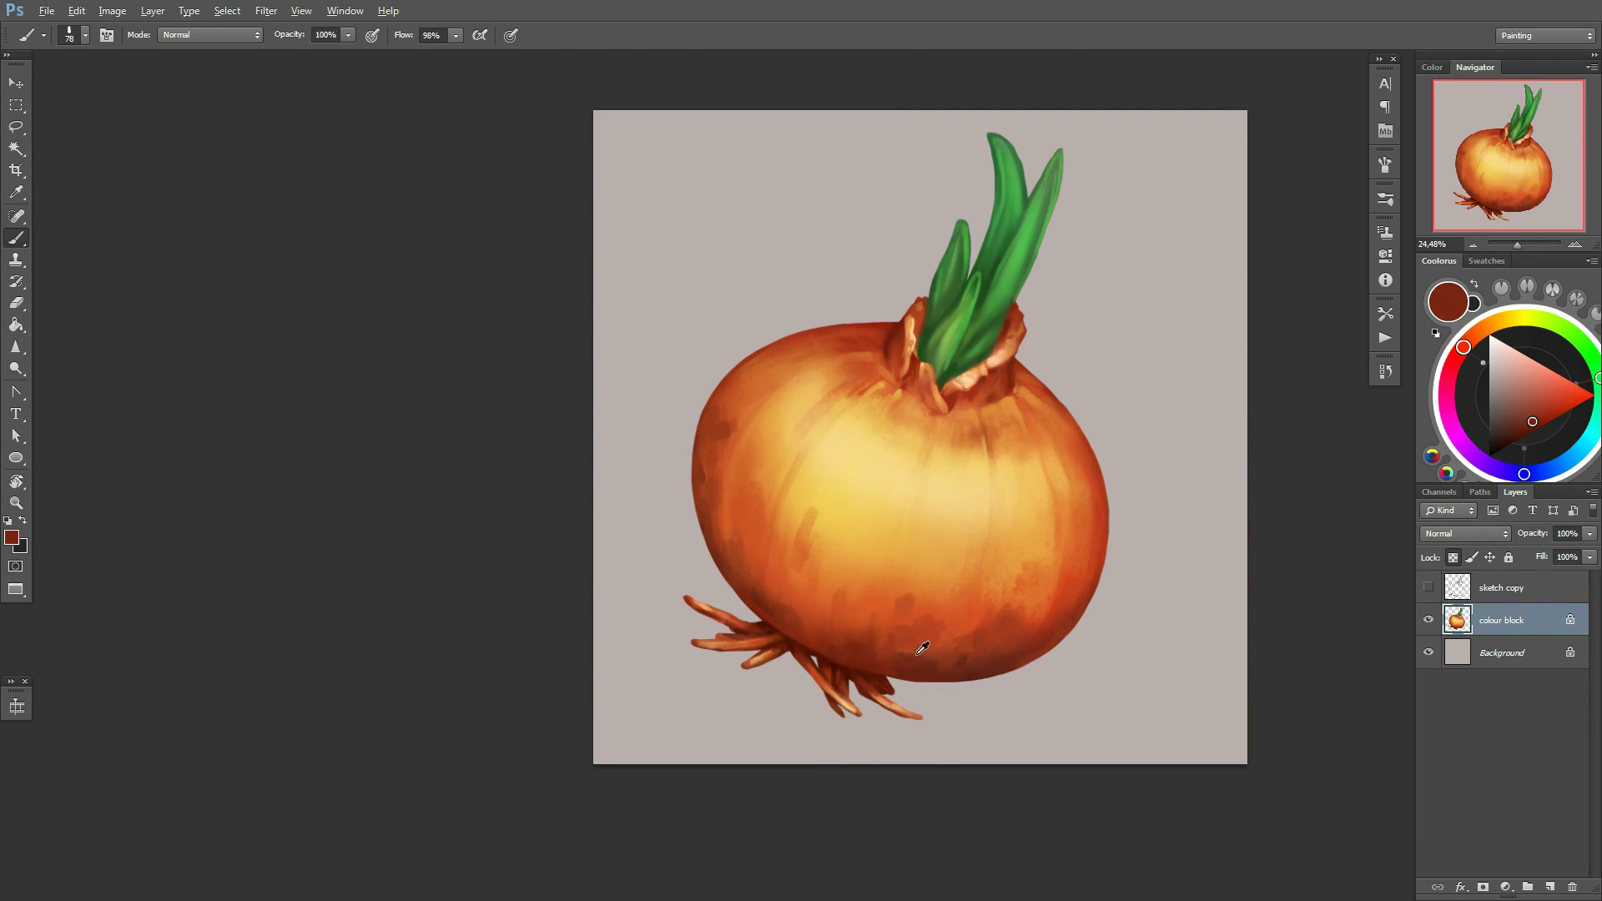
pyautogui.keyDown('alt'); pyautogui.click(764, 451); pyautogui.keyUp('alt')
pyautogui.rightClick(755, 455)
pyautogui.keyDown('alt'); pyautogui.click(764, 462); pyautogui.keyUp('alt')
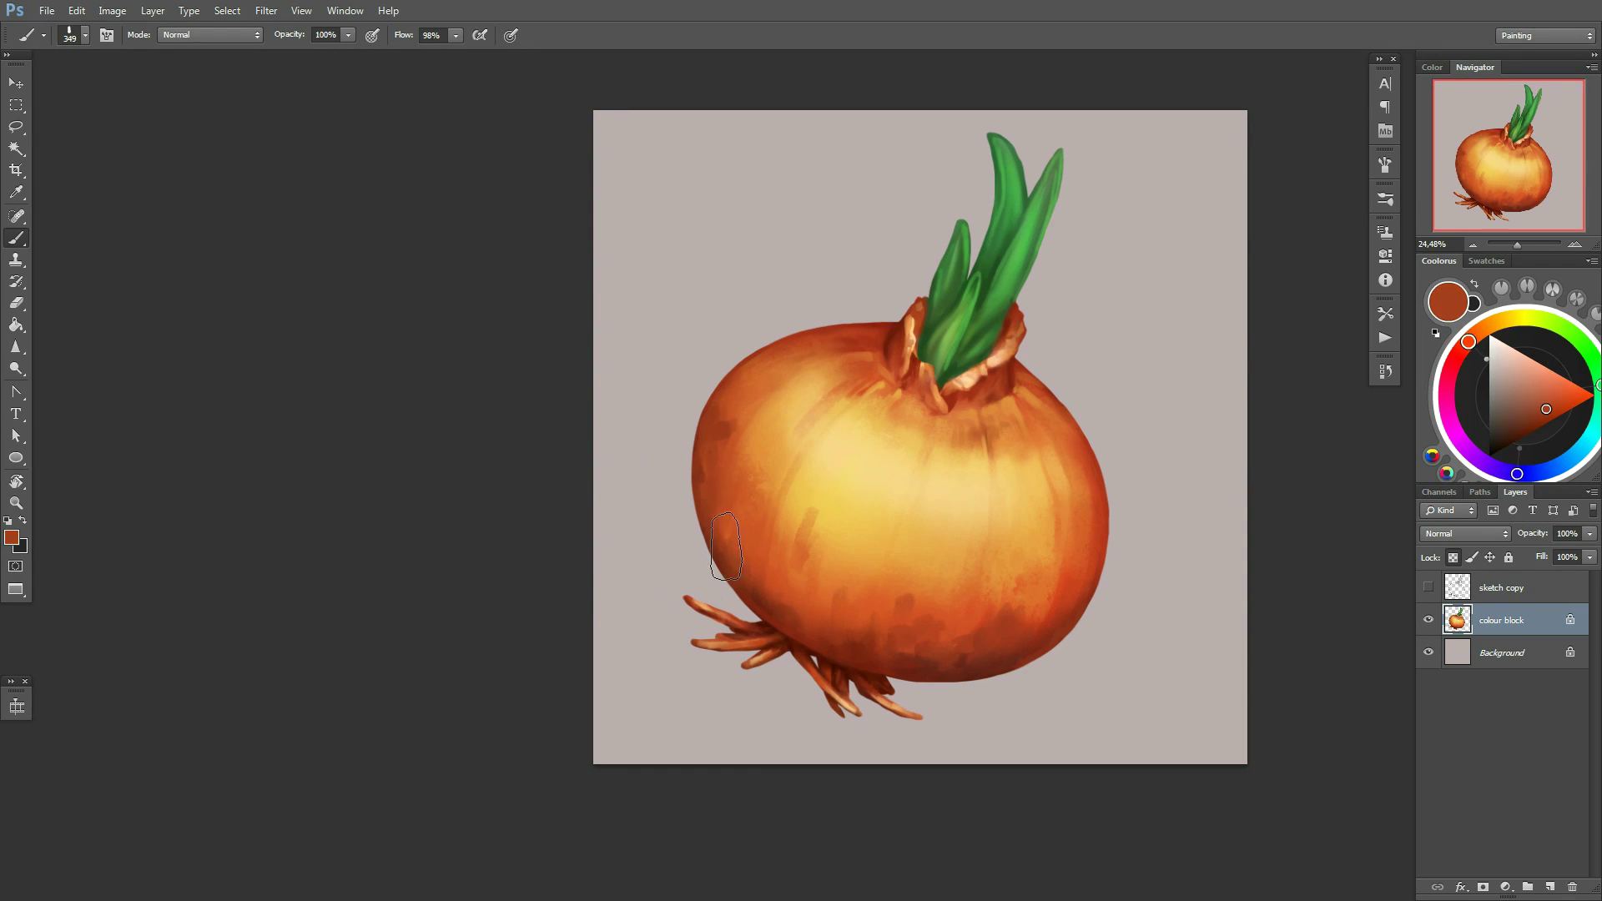
# Flip and rotate the view while sampling dark reds and light yellow highlights
pyautogui.press('h')
pyautogui.moveTo(990, 501); pyautogui.dragTo(744, 242)
pyautogui.scroll(1, 1015, 518)
pyautogui.keyDown('alt'); pyautogui.click(1016, 518); pyautogui.keyUp('alt')
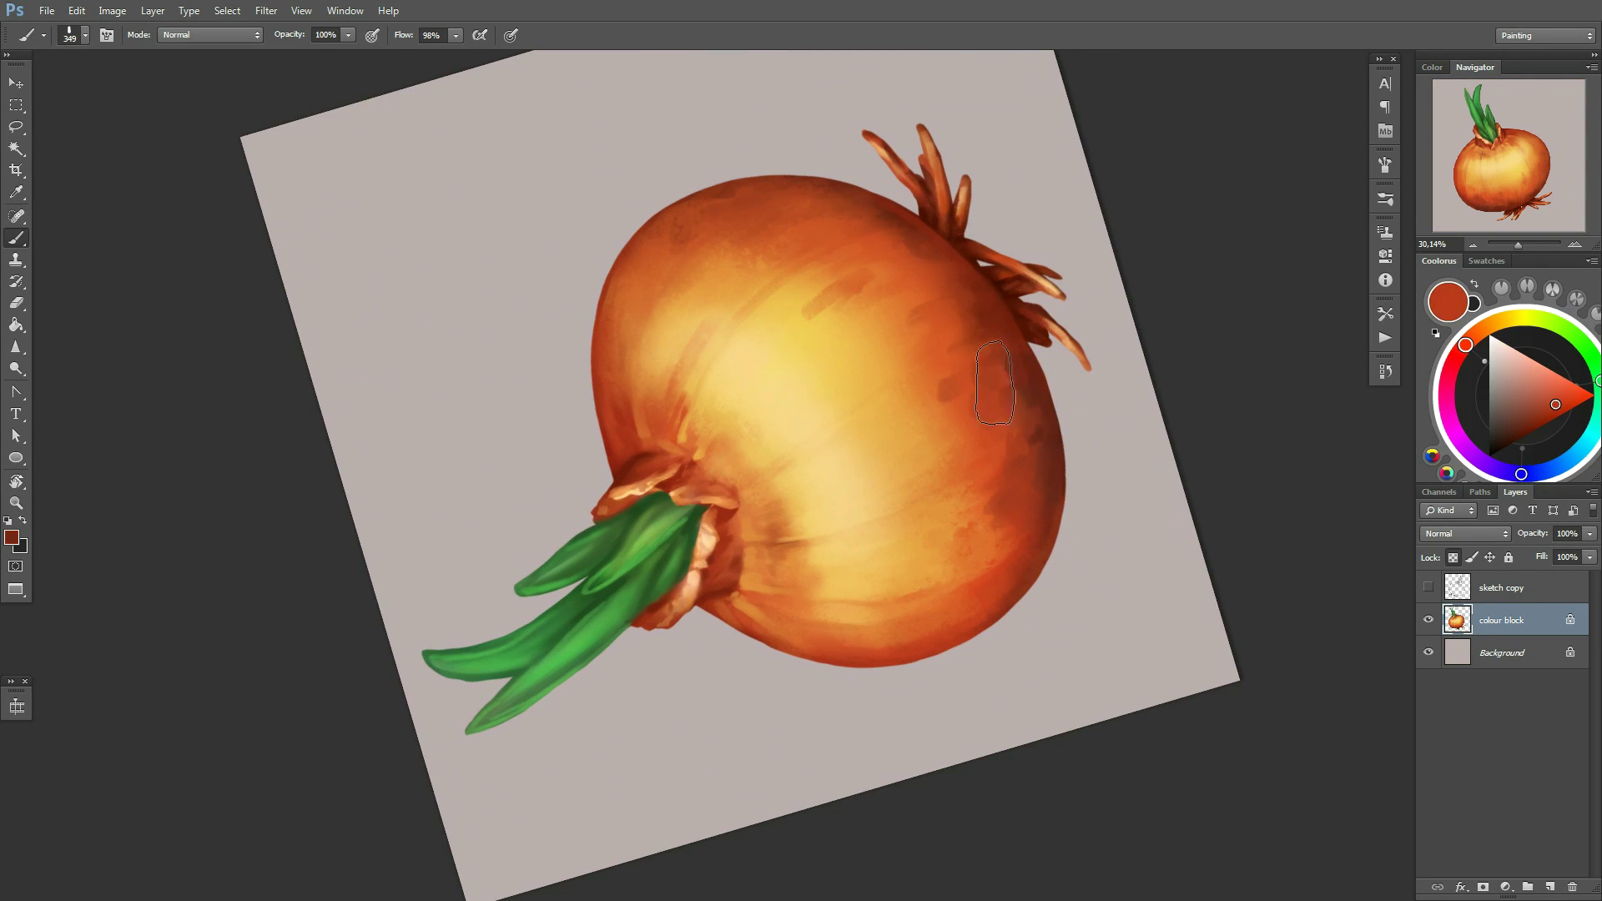
pyautogui.moveTo(914, 471); pyautogui.dragTo(776, 409)
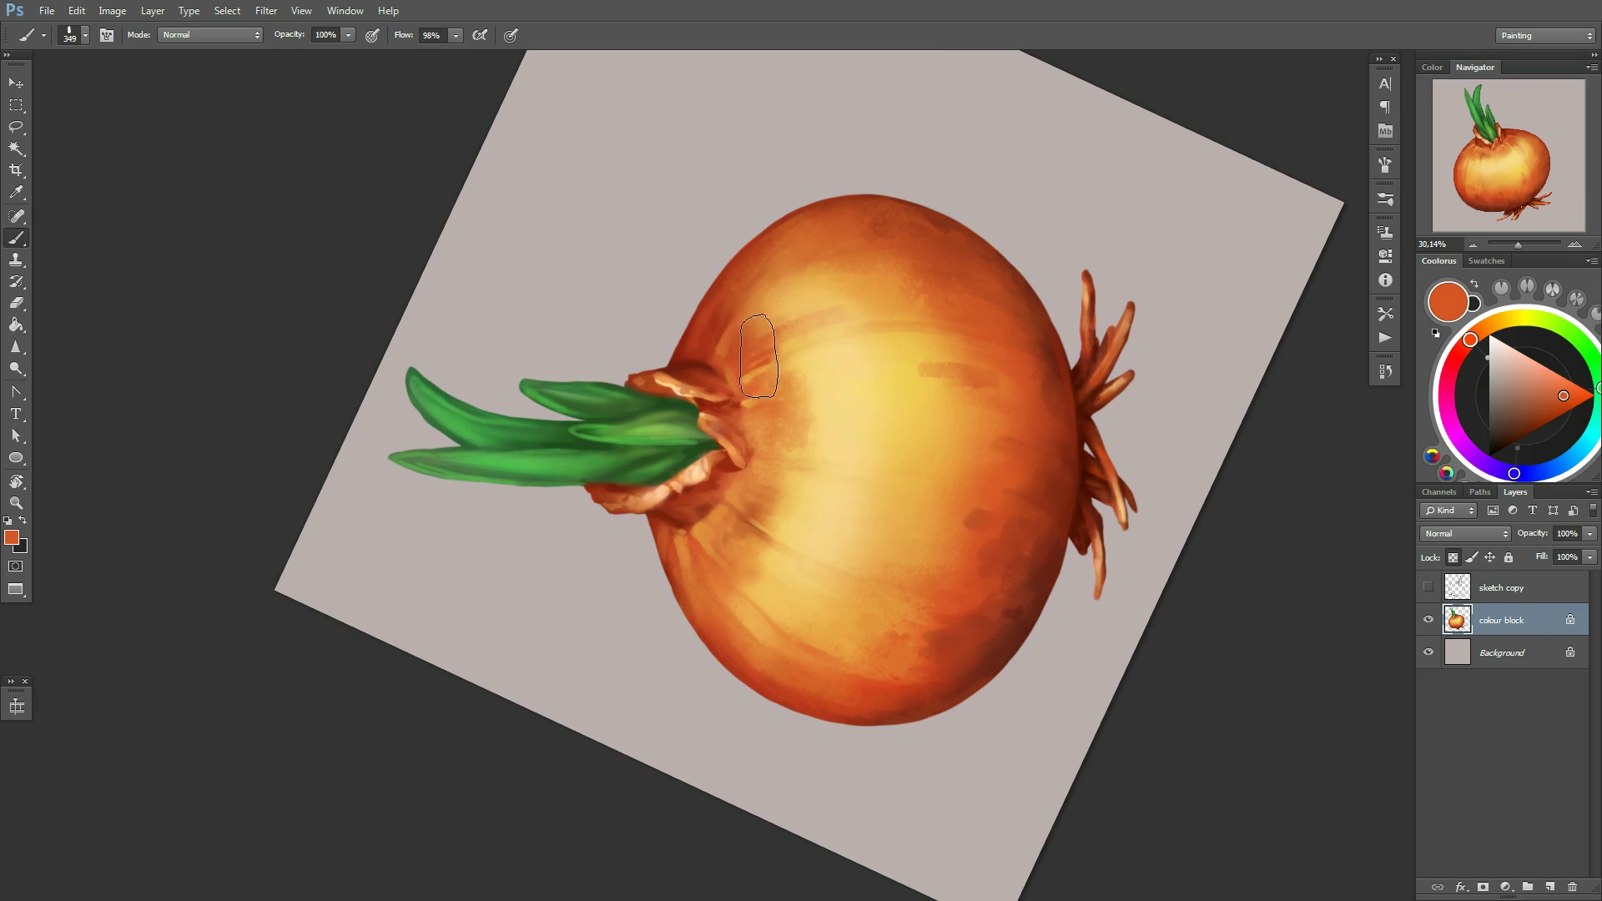
pyautogui.keyDown('alt'); pyautogui.click(780, 380); pyautogui.keyUp('alt')
pyautogui.hotkey('ctrl', '0')
pyautogui.keyDown('alt'); pyautogui.click(908, 488); pyautogui.keyUp('alt')
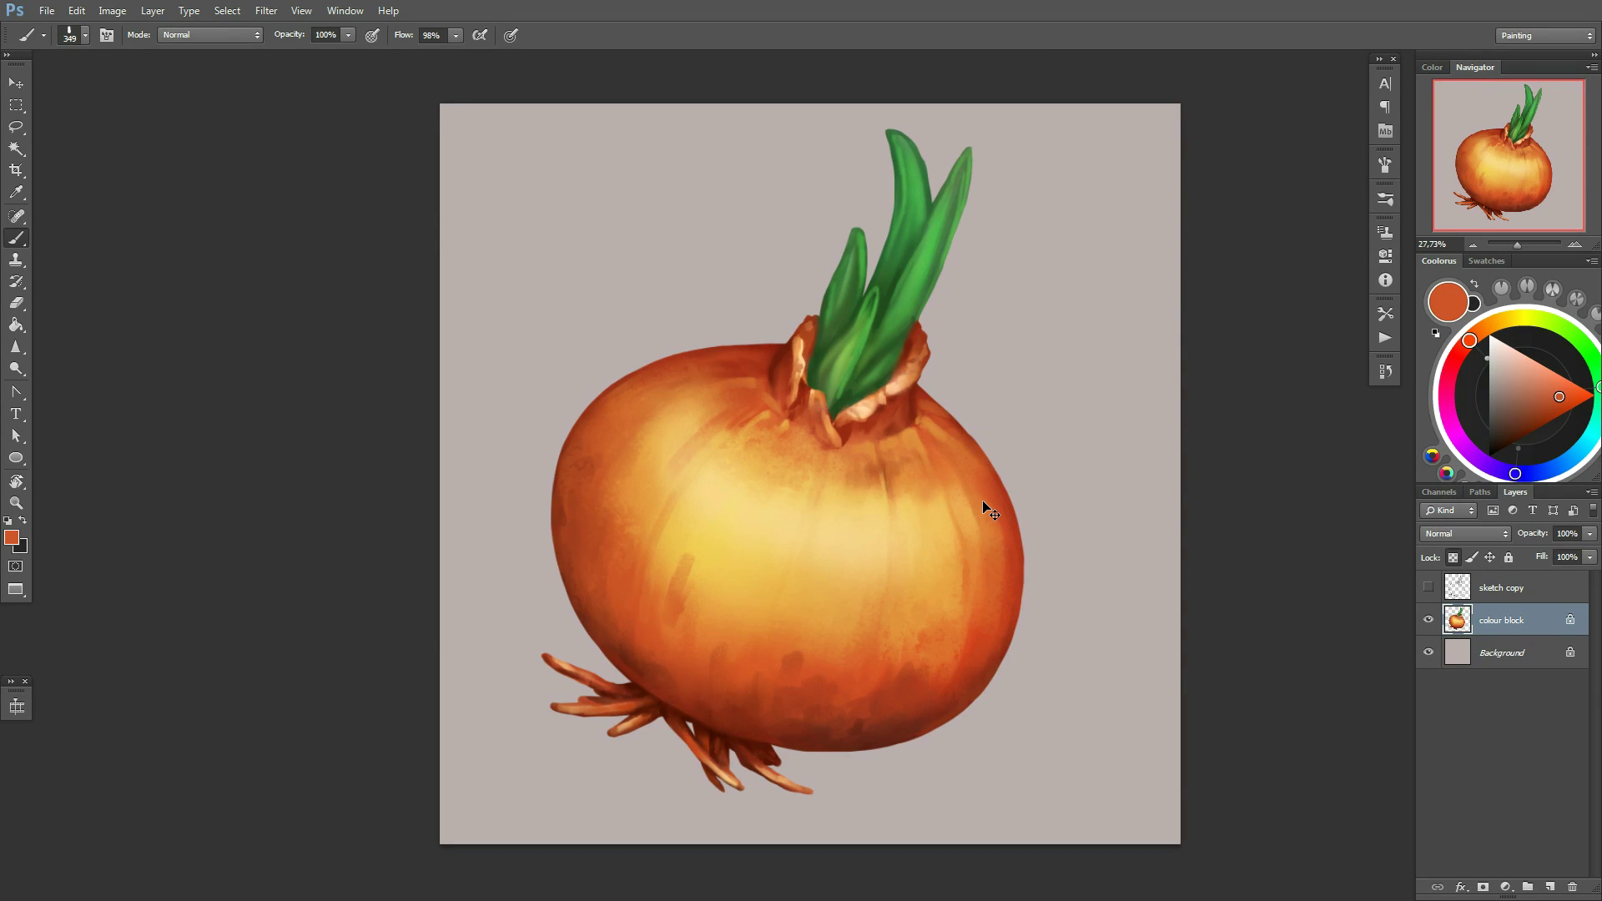
pyautogui.moveTo(991, 511); pyautogui.dragTo(1013, 534)
pyautogui.keyDown('alt'); pyautogui.click(815, 561); pyautogui.keyUp('alt')
# Sample orange and dark brown, sizing the brush through 298 and 422 down to 156 px
pyautogui.rightClick(930, 535)
pyautogui.press('Return')
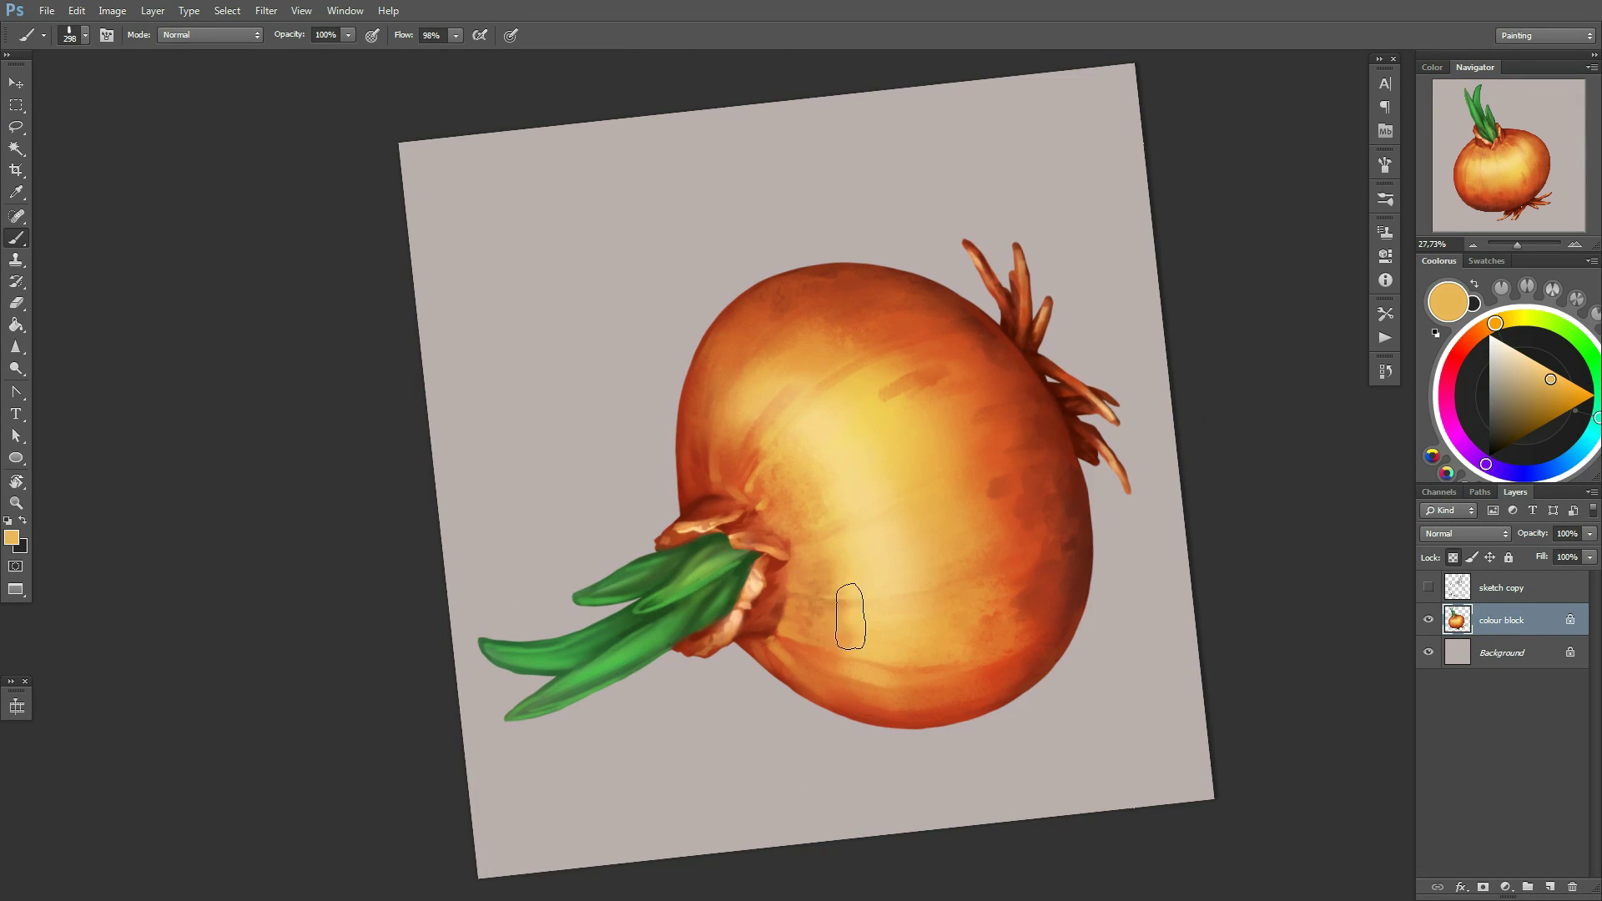
pyautogui.keyDown('alt'); pyautogui.click(937, 458); pyautogui.keyUp('alt')
pyautogui.press(']')
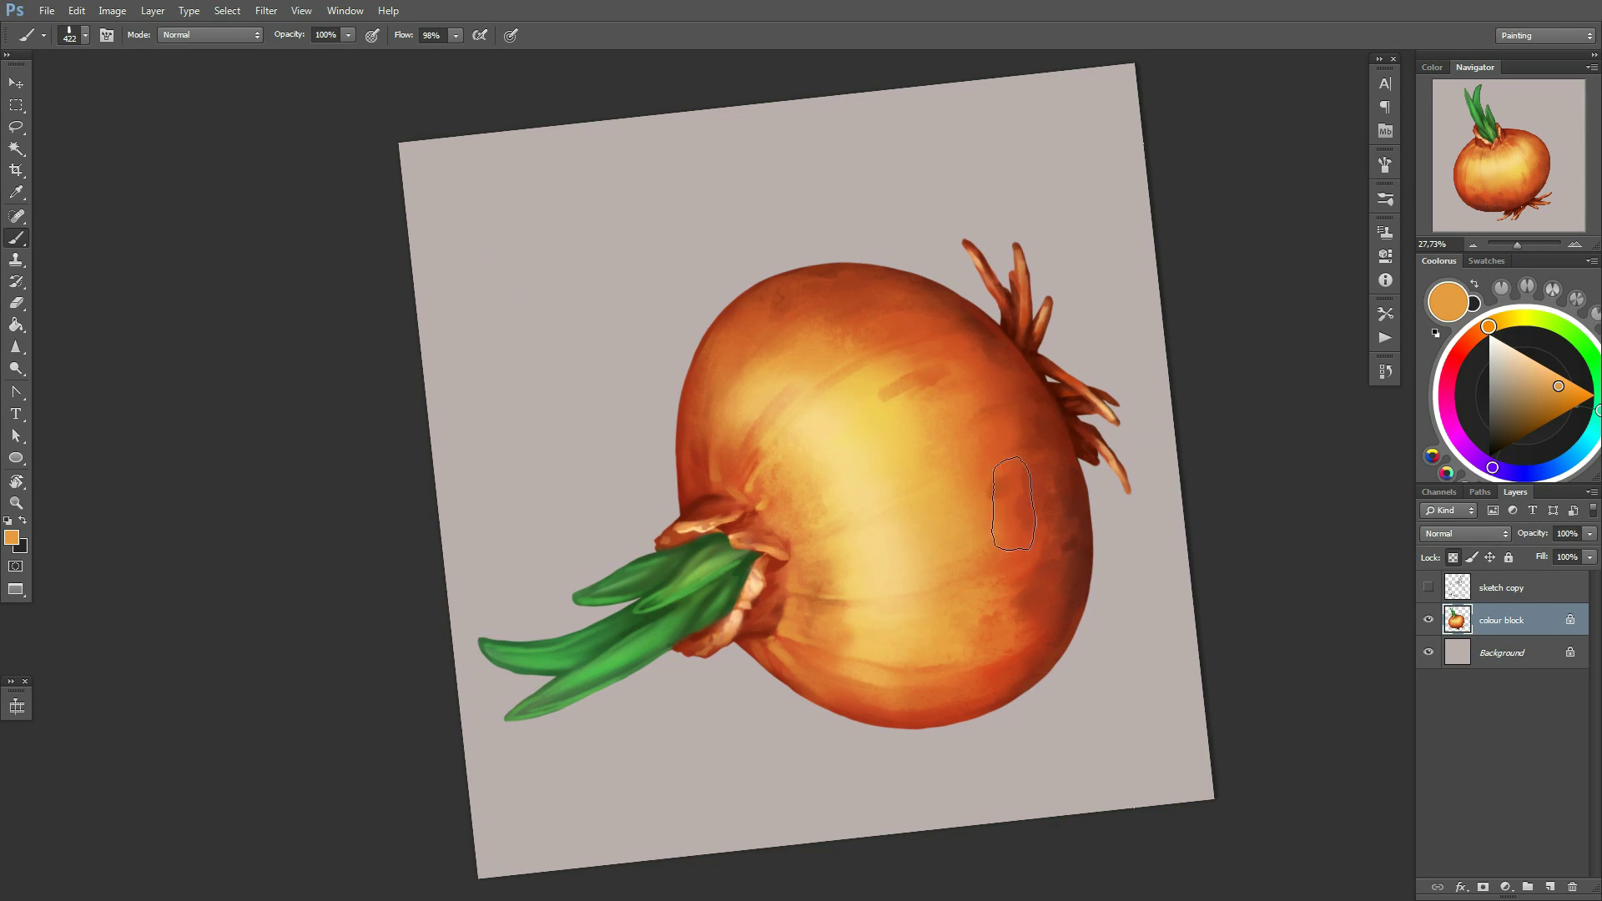
pyautogui.keyDown('alt'); pyautogui.click(1019, 314); pyautogui.keyUp('alt')
pyautogui.rightClick(824, 306)
pyautogui.press('Return')
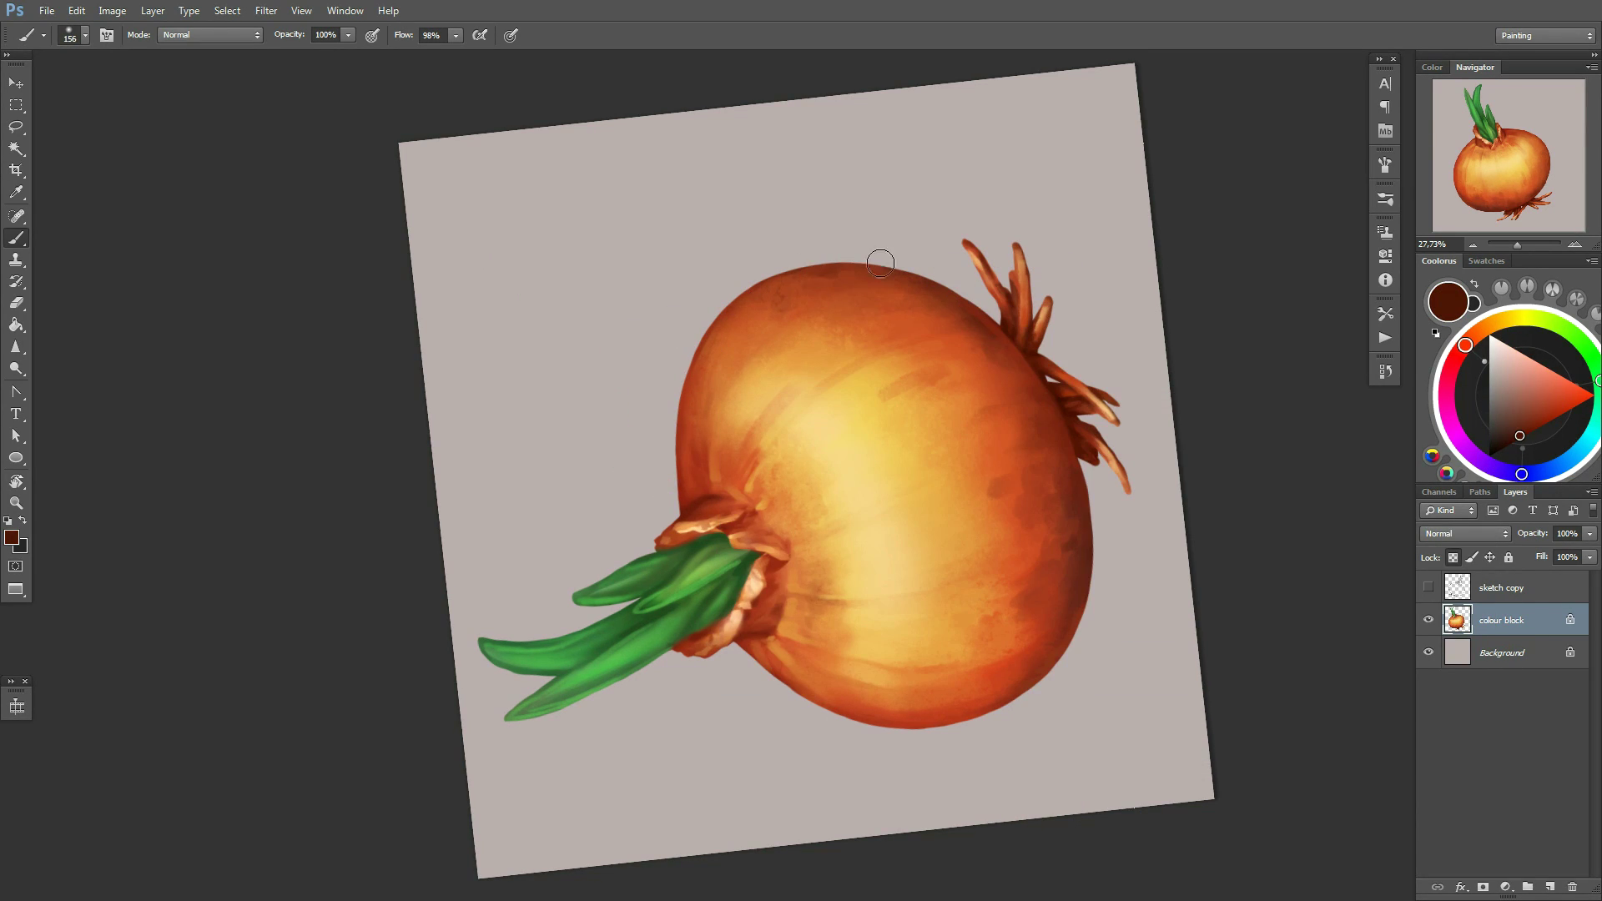
# Switch the brush to Overlay mode at 453 px and pick orange-red and yellow speckle colours
pyautogui.hotkey('shift', 'alt', 'o')
pyautogui.rightClick(1063, 492)
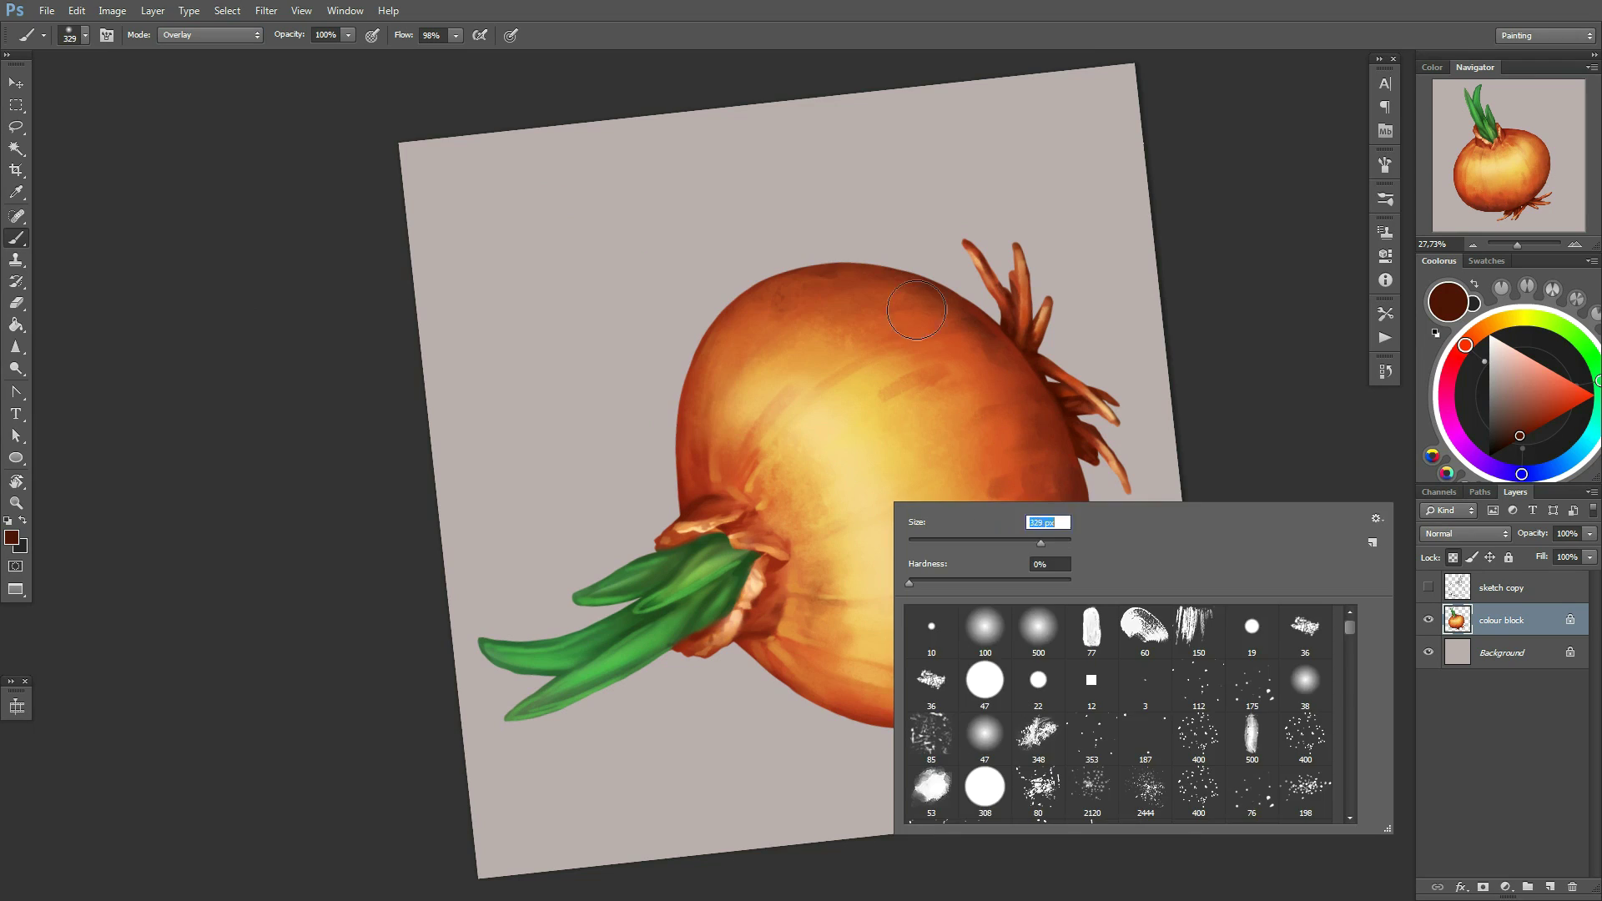
pyautogui.press('Return')
pyautogui.keyDown('alt'); pyautogui.click(1077, 517); pyautogui.keyUp('alt')
pyautogui.rightClick(1027, 507)
pyautogui.press('Return')
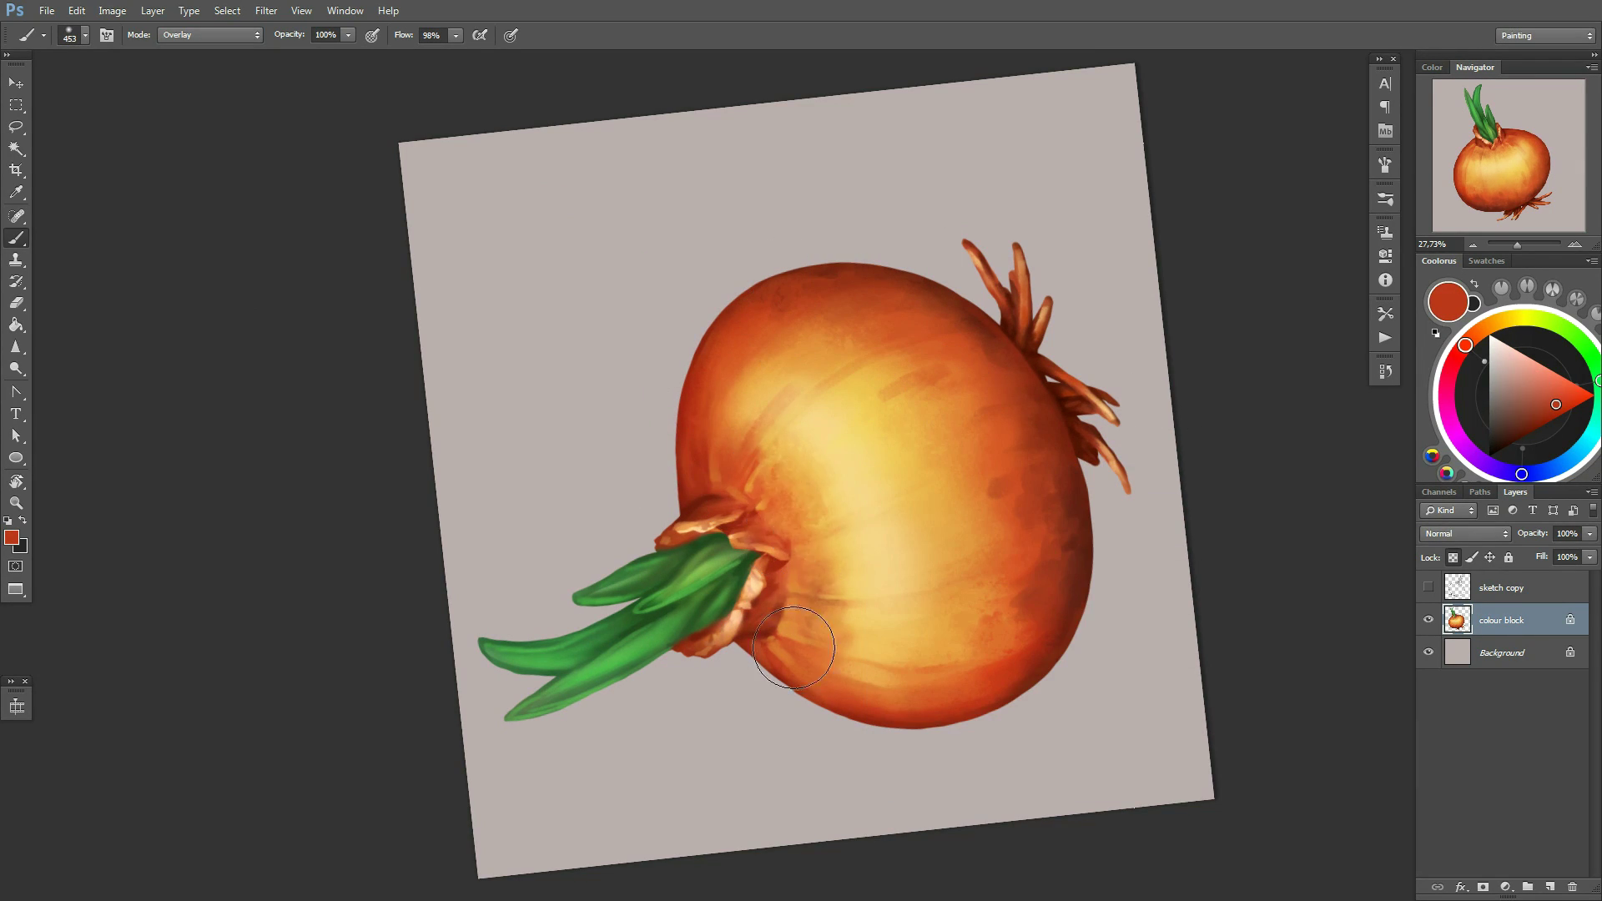
pyautogui.click(1524, 318)
# Use a scattered speckle brush, sized 339 to 1057 px, with dark brown-red sampled from the onion
pyautogui.rightClick(723, 409)
pyautogui.press('Return')
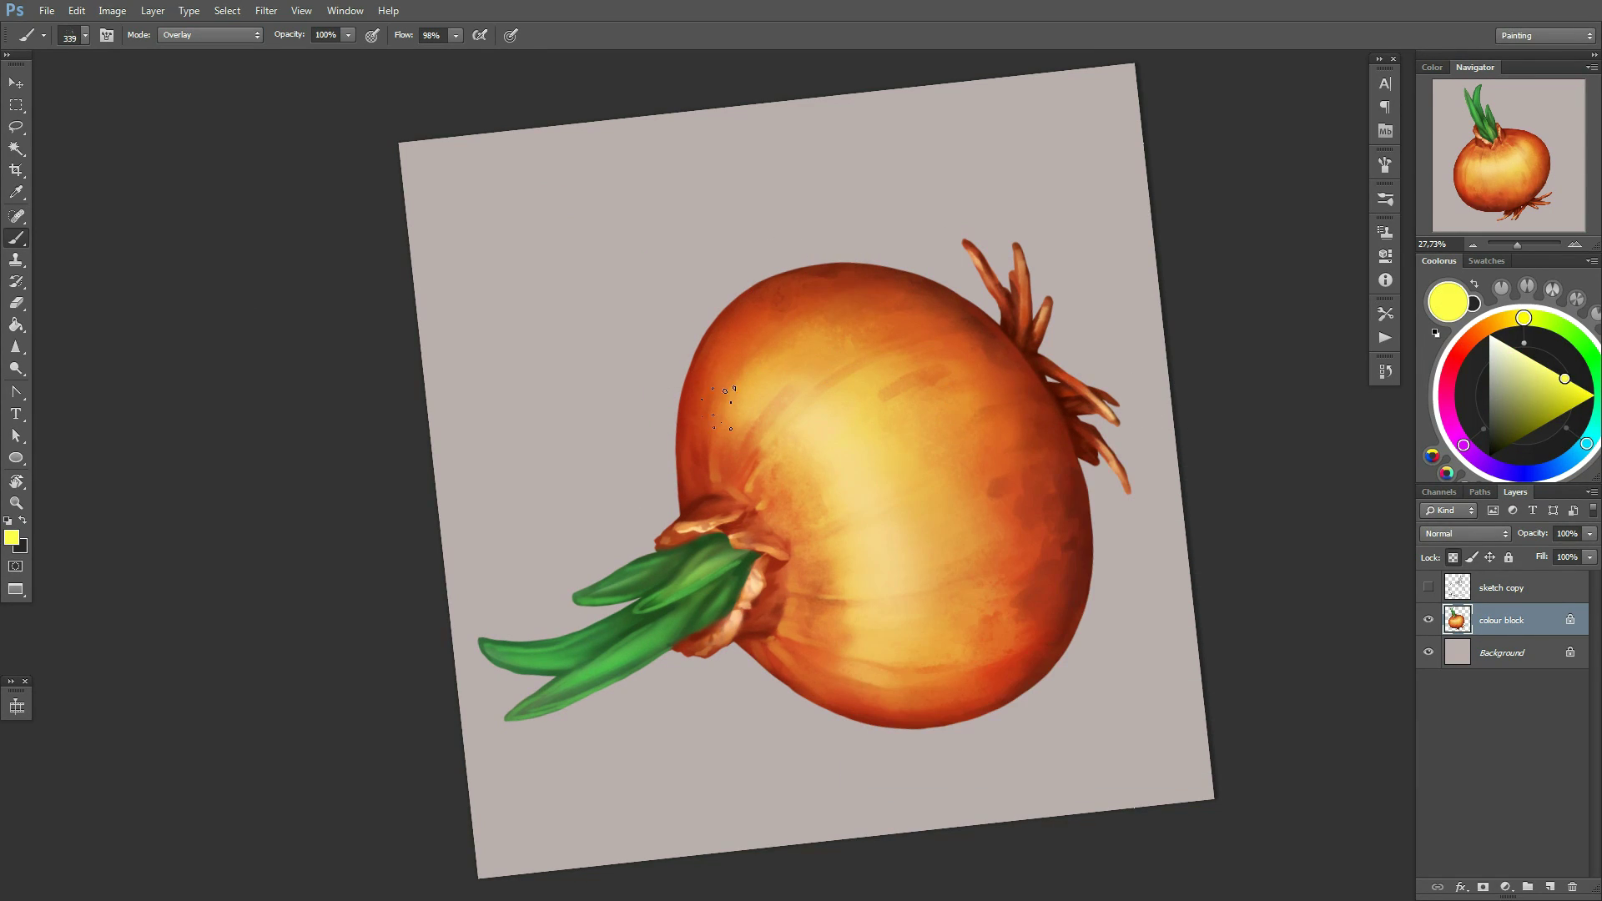
pyautogui.keyDown('alt'); pyautogui.click(774, 630); pyautogui.keyUp('alt')
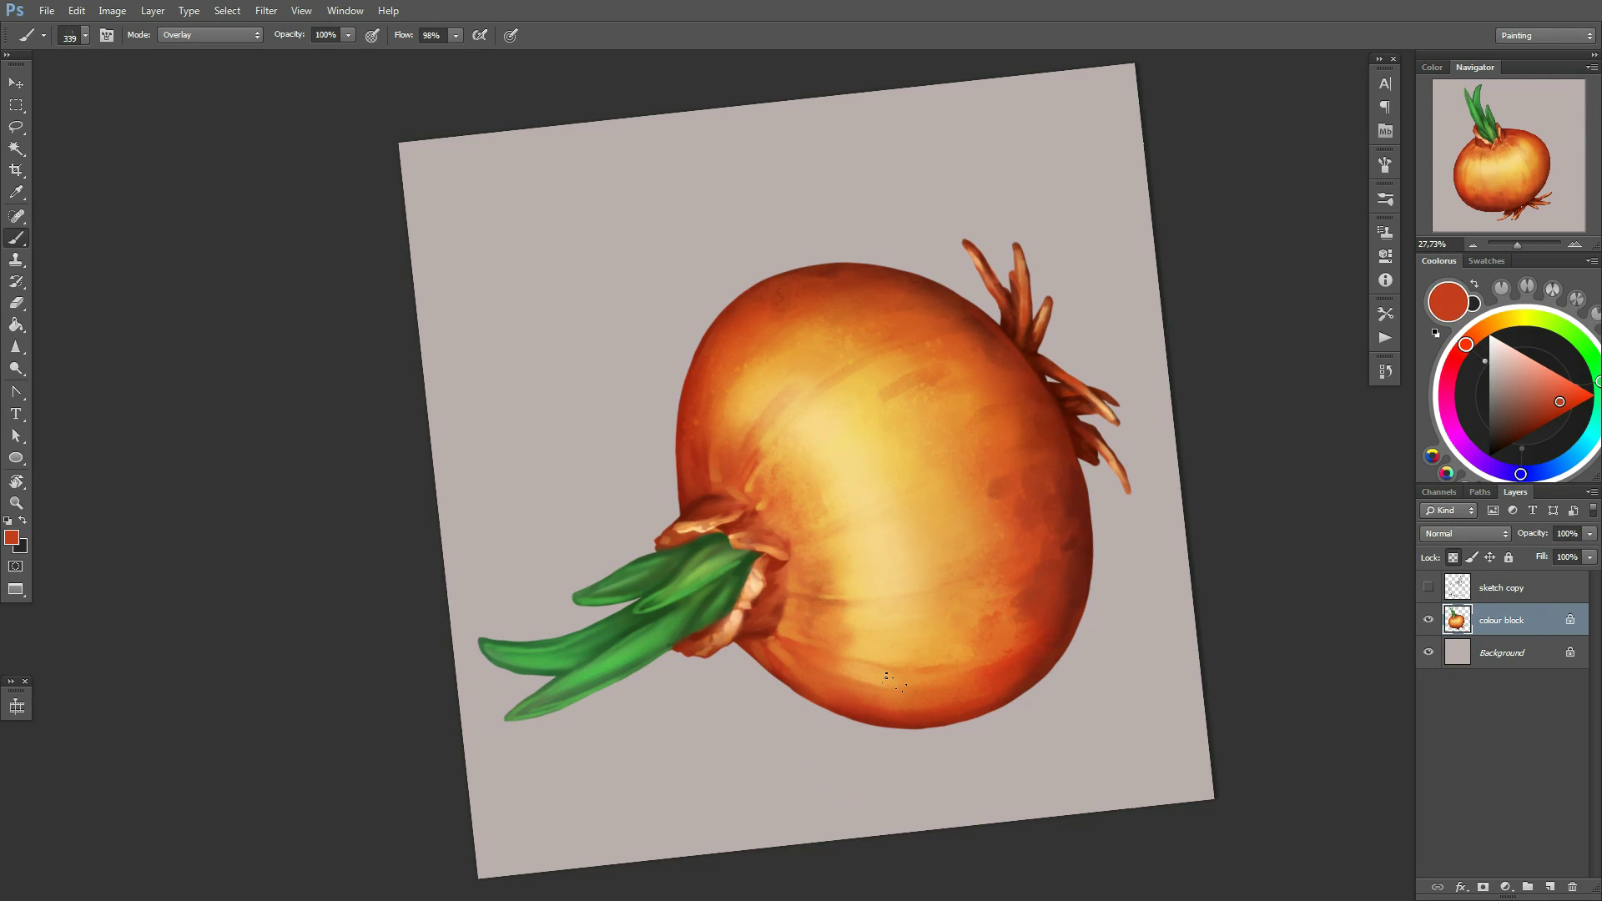
pyautogui.moveTo(881, 518); pyautogui.dragTo(956, 548)
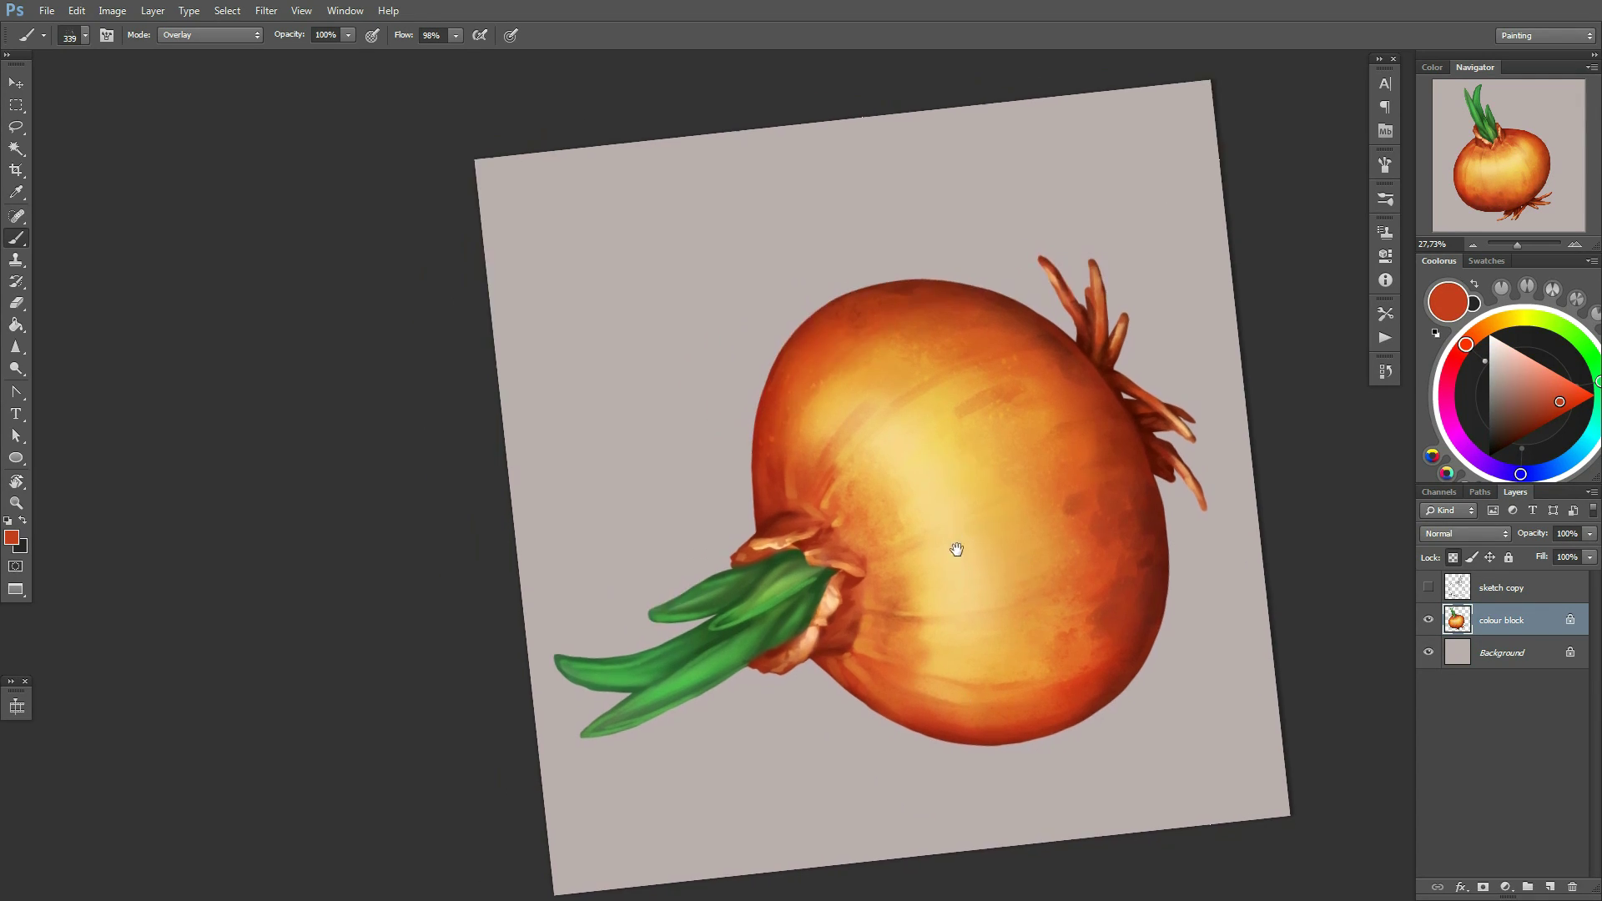
pyautogui.keyDown('alt'); pyautogui.click(736, 457); pyautogui.keyUp('alt')
pyautogui.press(']')
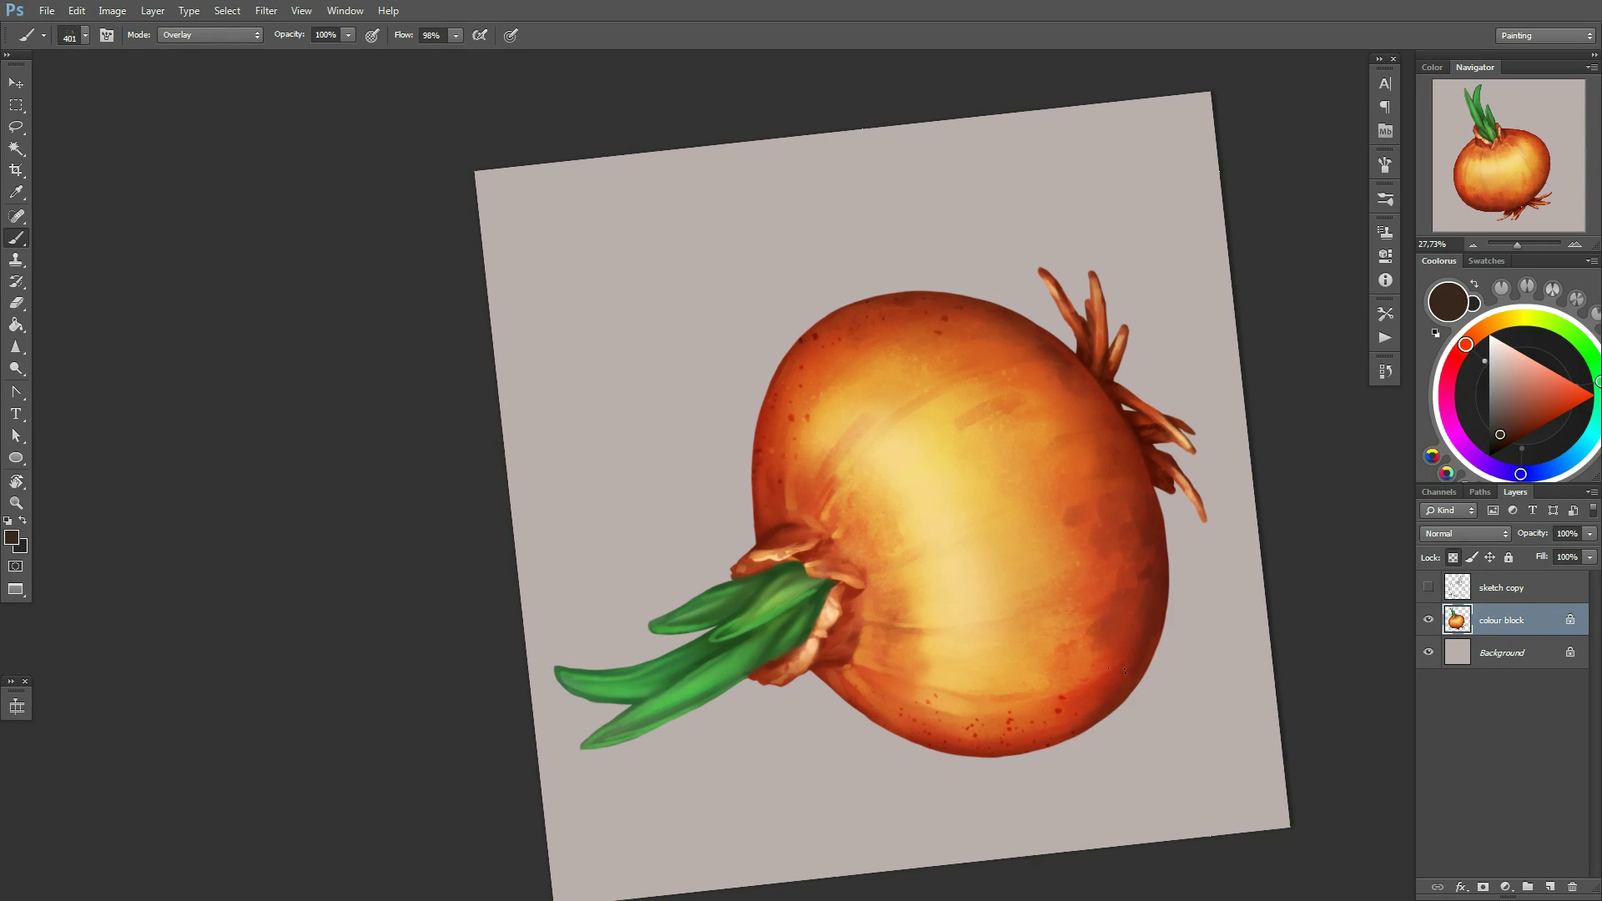
pyautogui.rightClick(1150, 457)
pyautogui.press('Escape')
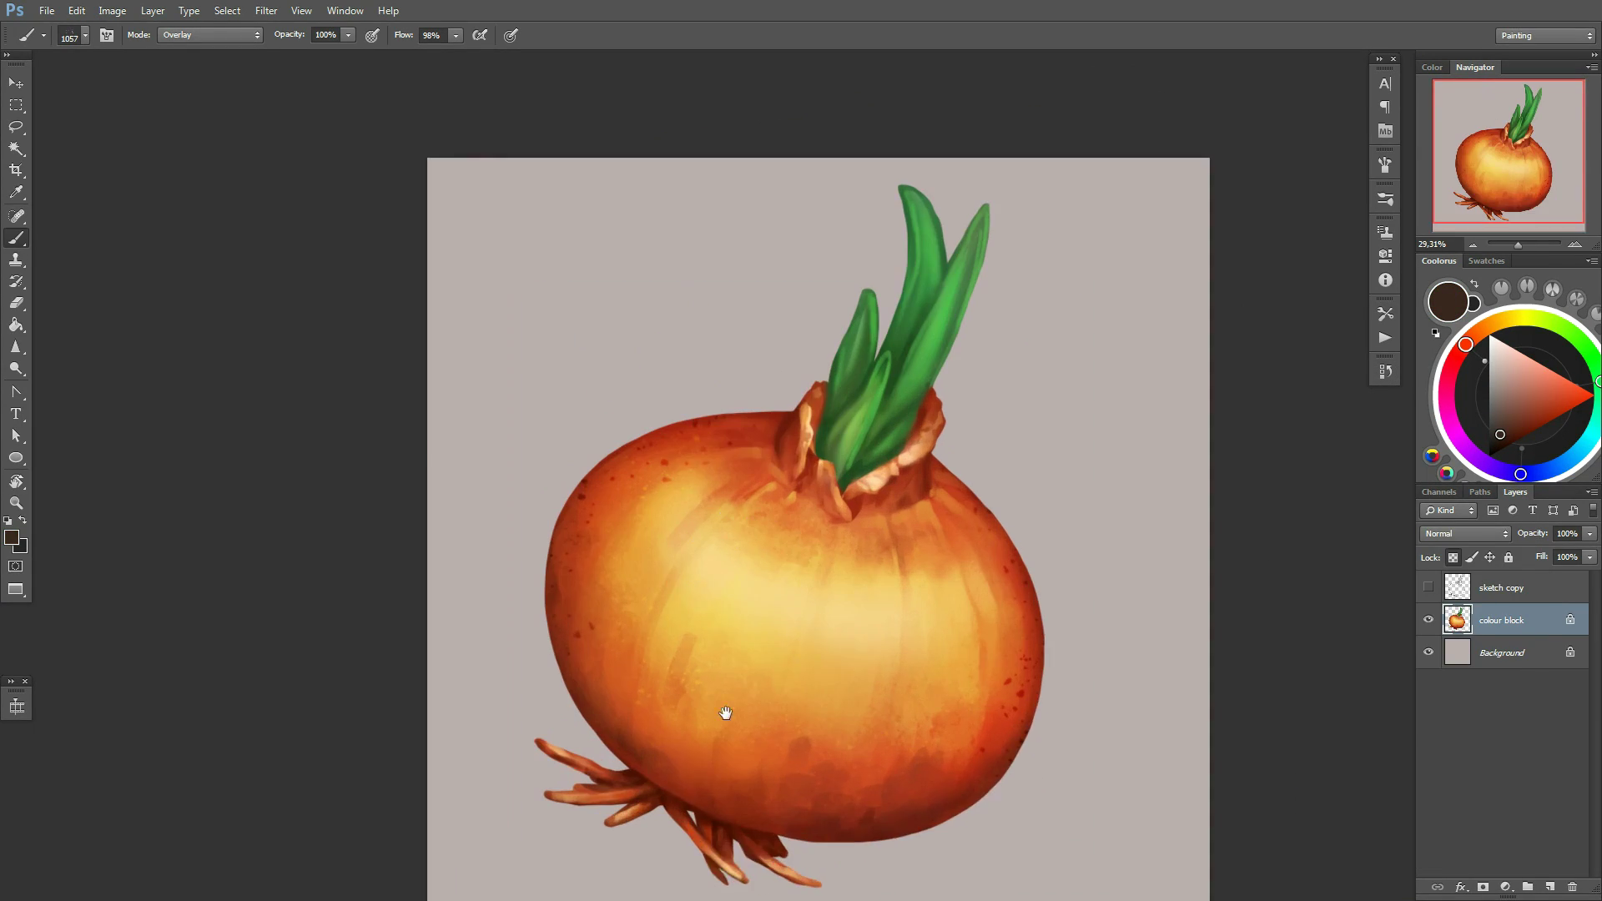
pyautogui.press('l')
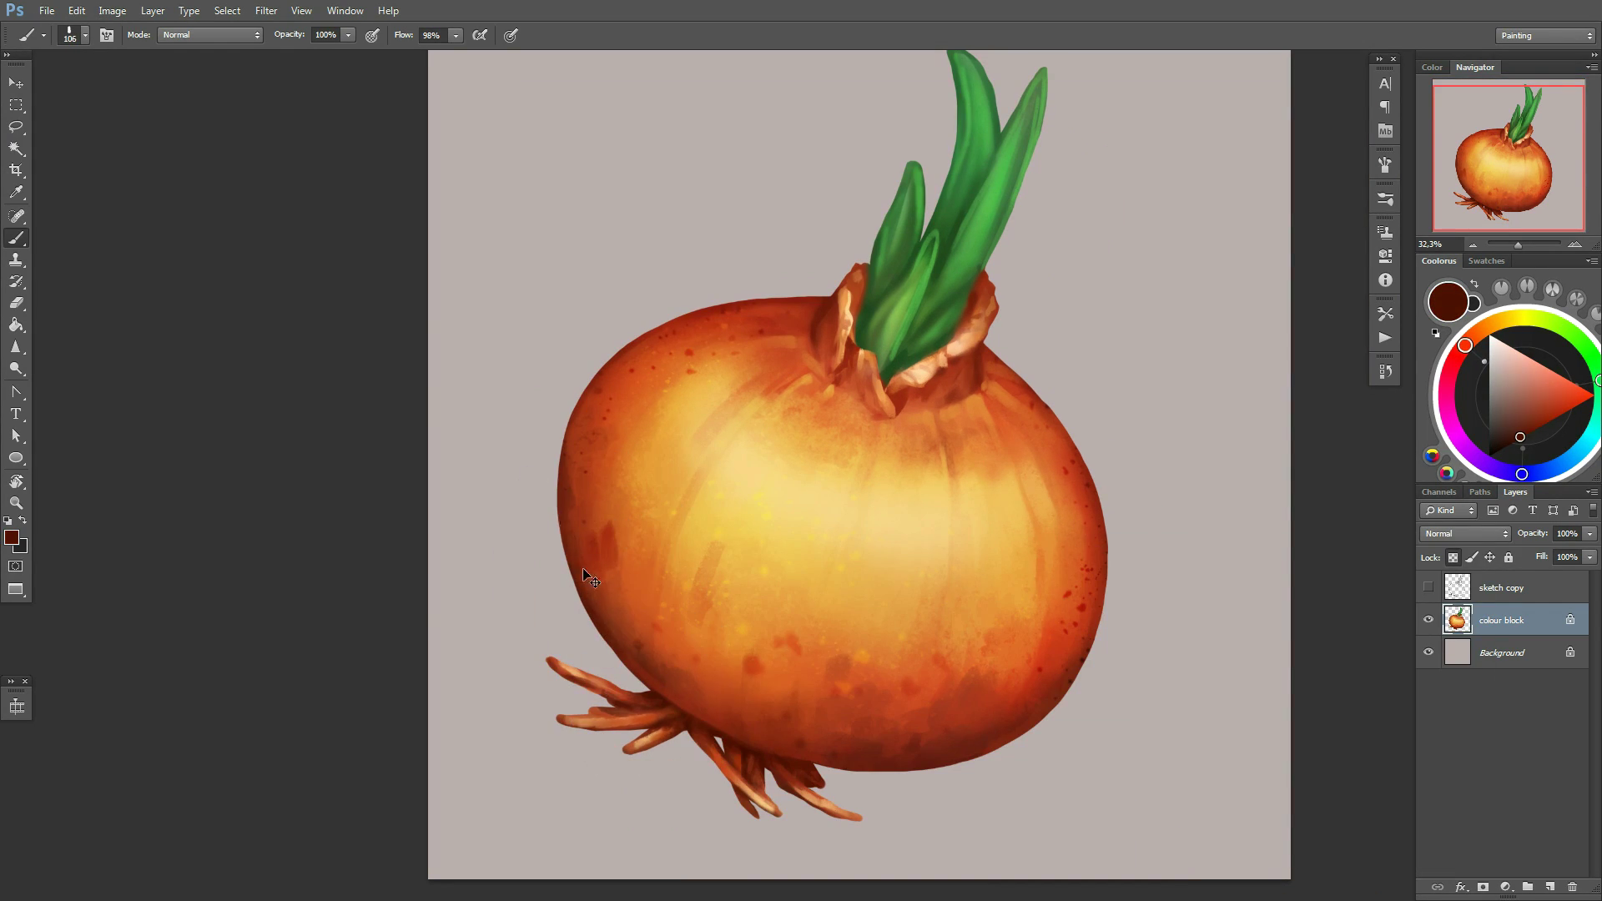
# Sample reddish brown, dark red-brown and brighter orange shades from the onion's body and edges
pyautogui.keyDown('alt'); pyautogui.click(1081, 666); pyautogui.keyUp('alt')
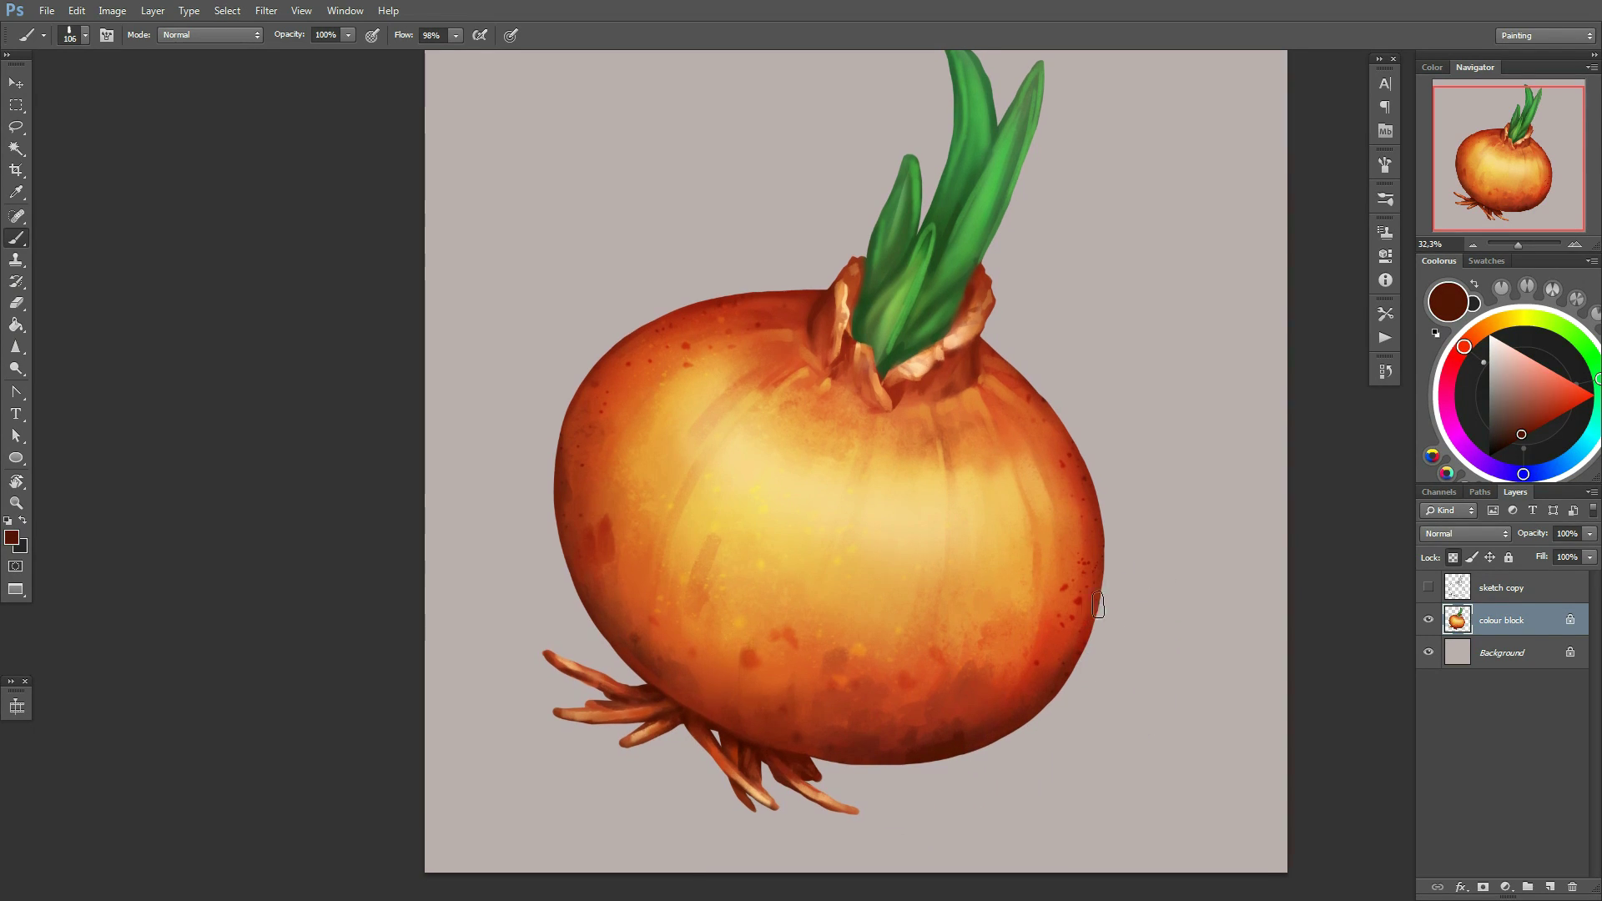
pyautogui.keyDown('alt'); pyautogui.click(598, 427); pyautogui.keyUp('alt')
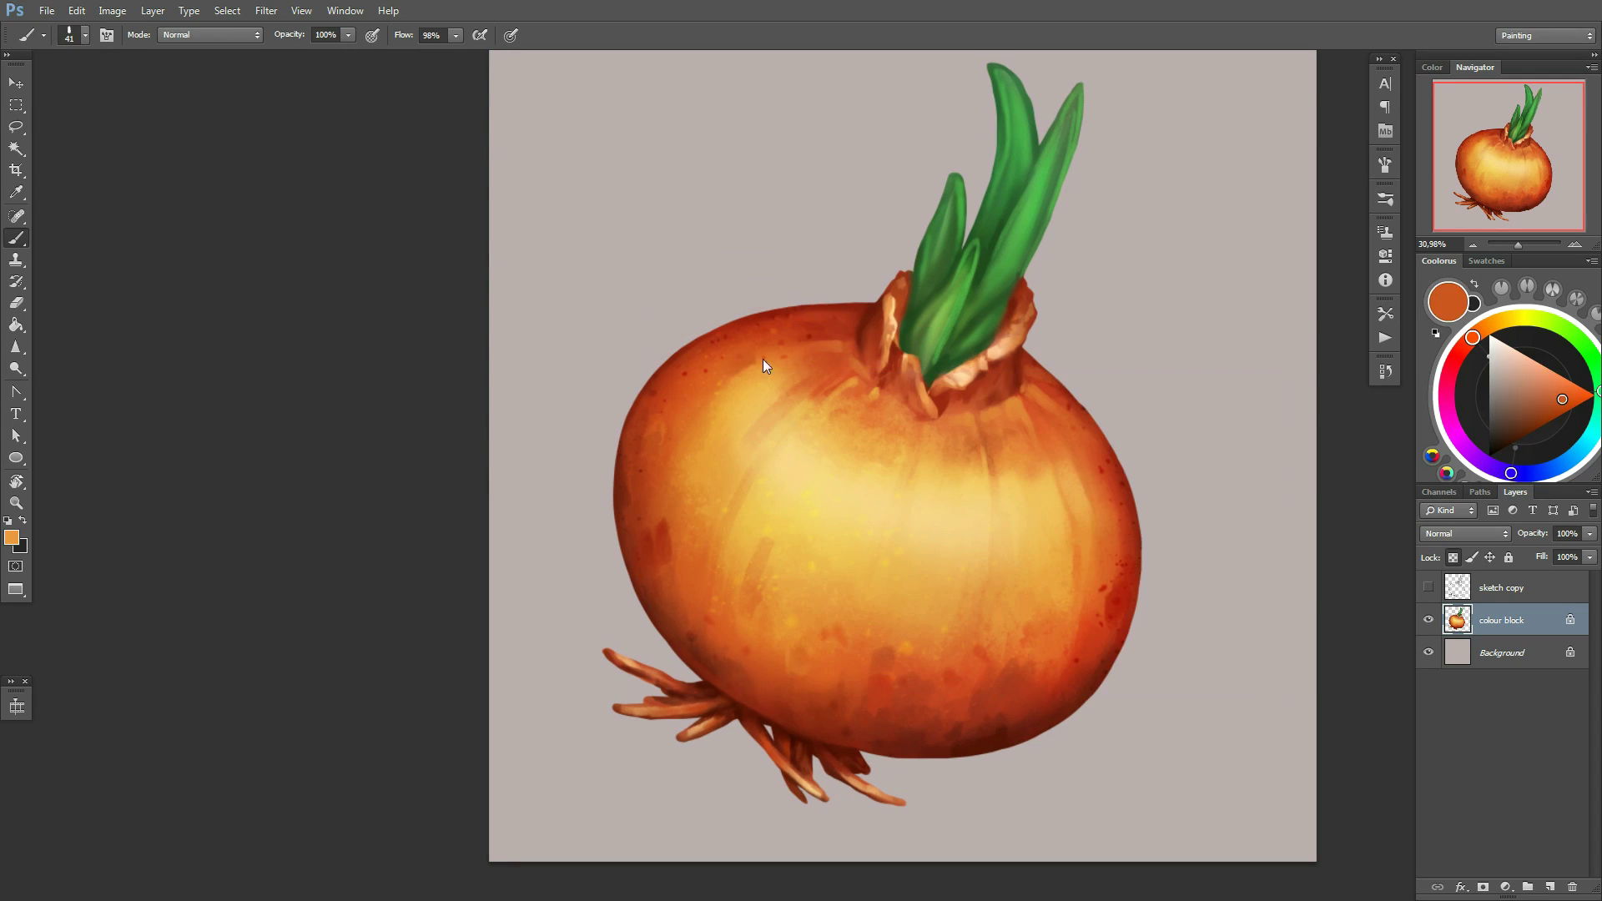
pyautogui.keyDown('alt'); pyautogui.click(655, 427); pyautogui.keyUp('alt')
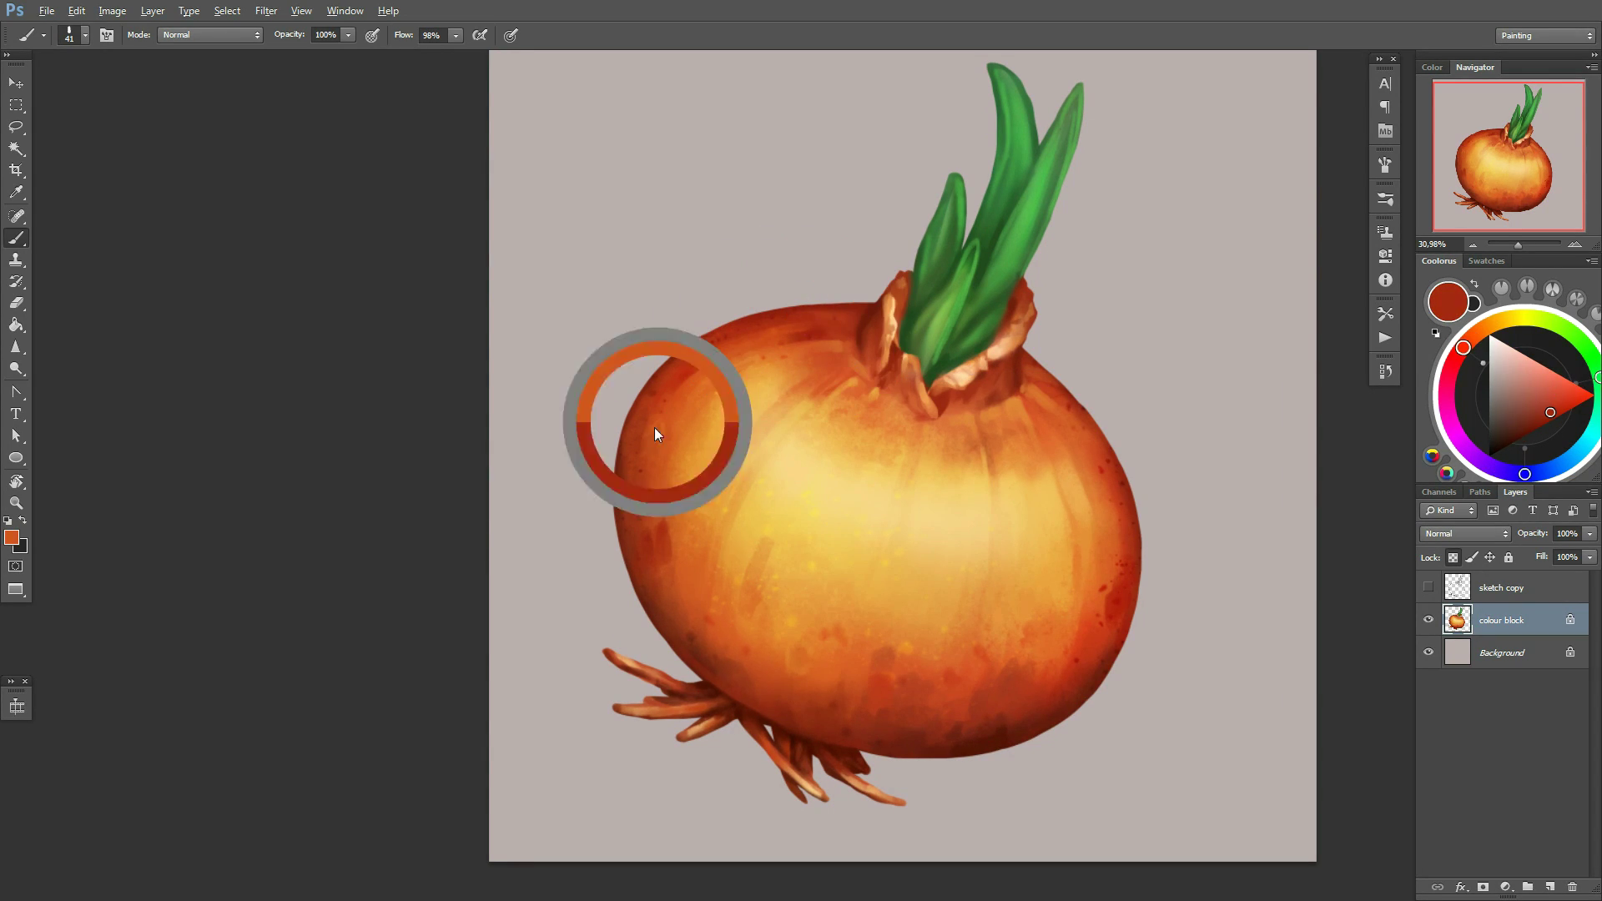
pyautogui.keyDown('alt'); pyautogui.click(667, 505); pyautogui.keyUp('alt')
pyautogui.keyDown('alt'); pyautogui.click(983, 750); pyautogui.keyUp('alt')
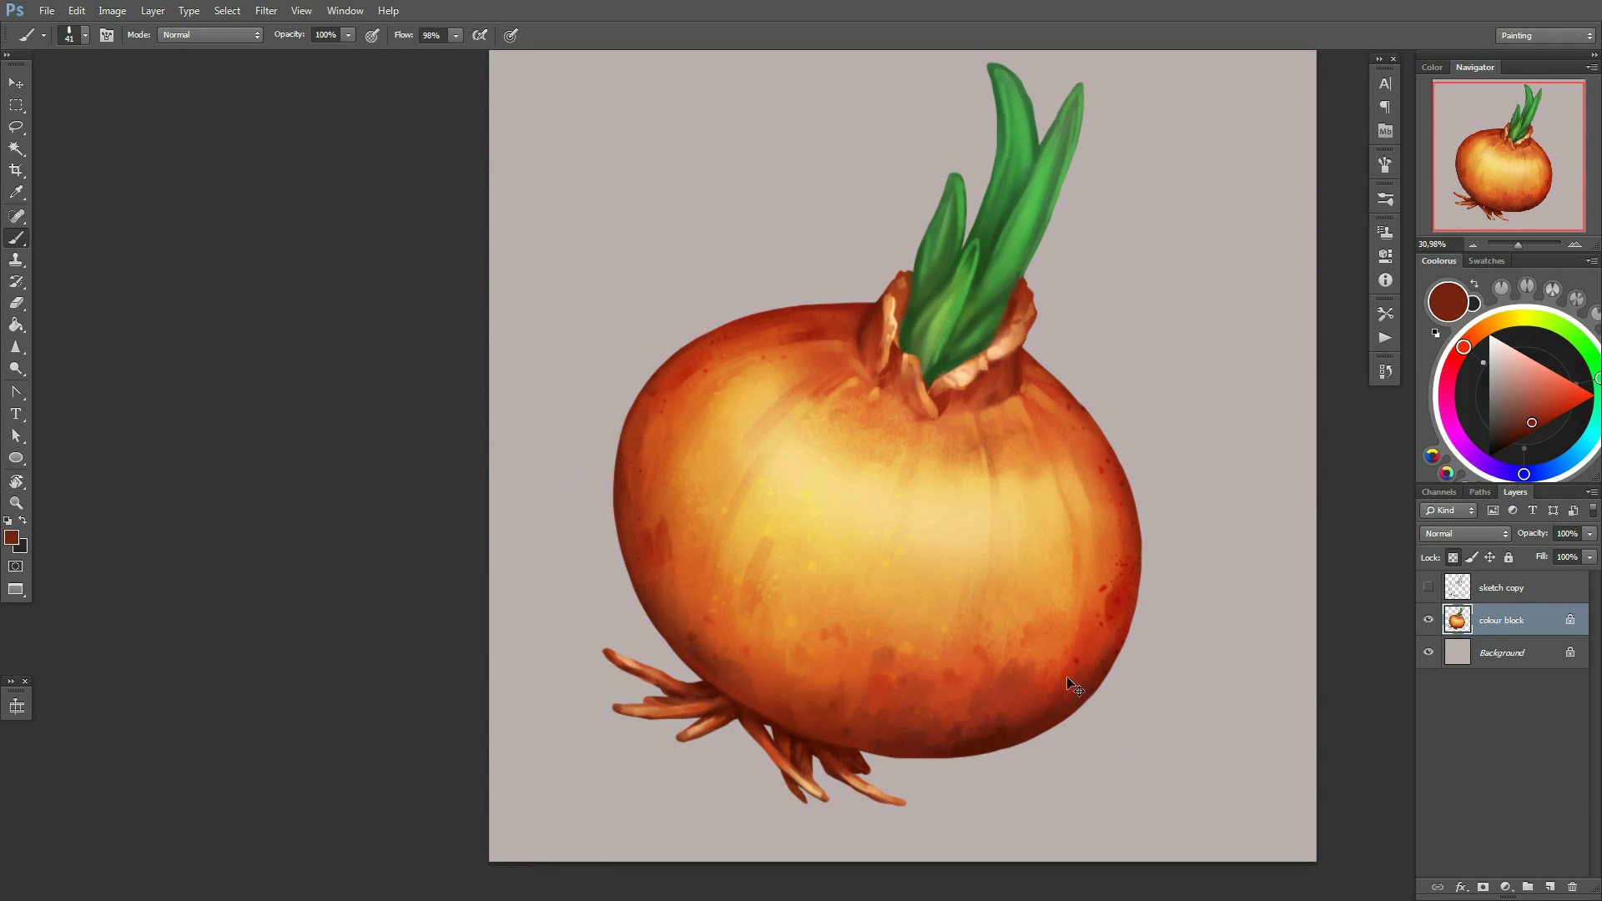
pyautogui.keyDown('alt'); pyautogui.click(862, 682); pyautogui.keyUp('alt')
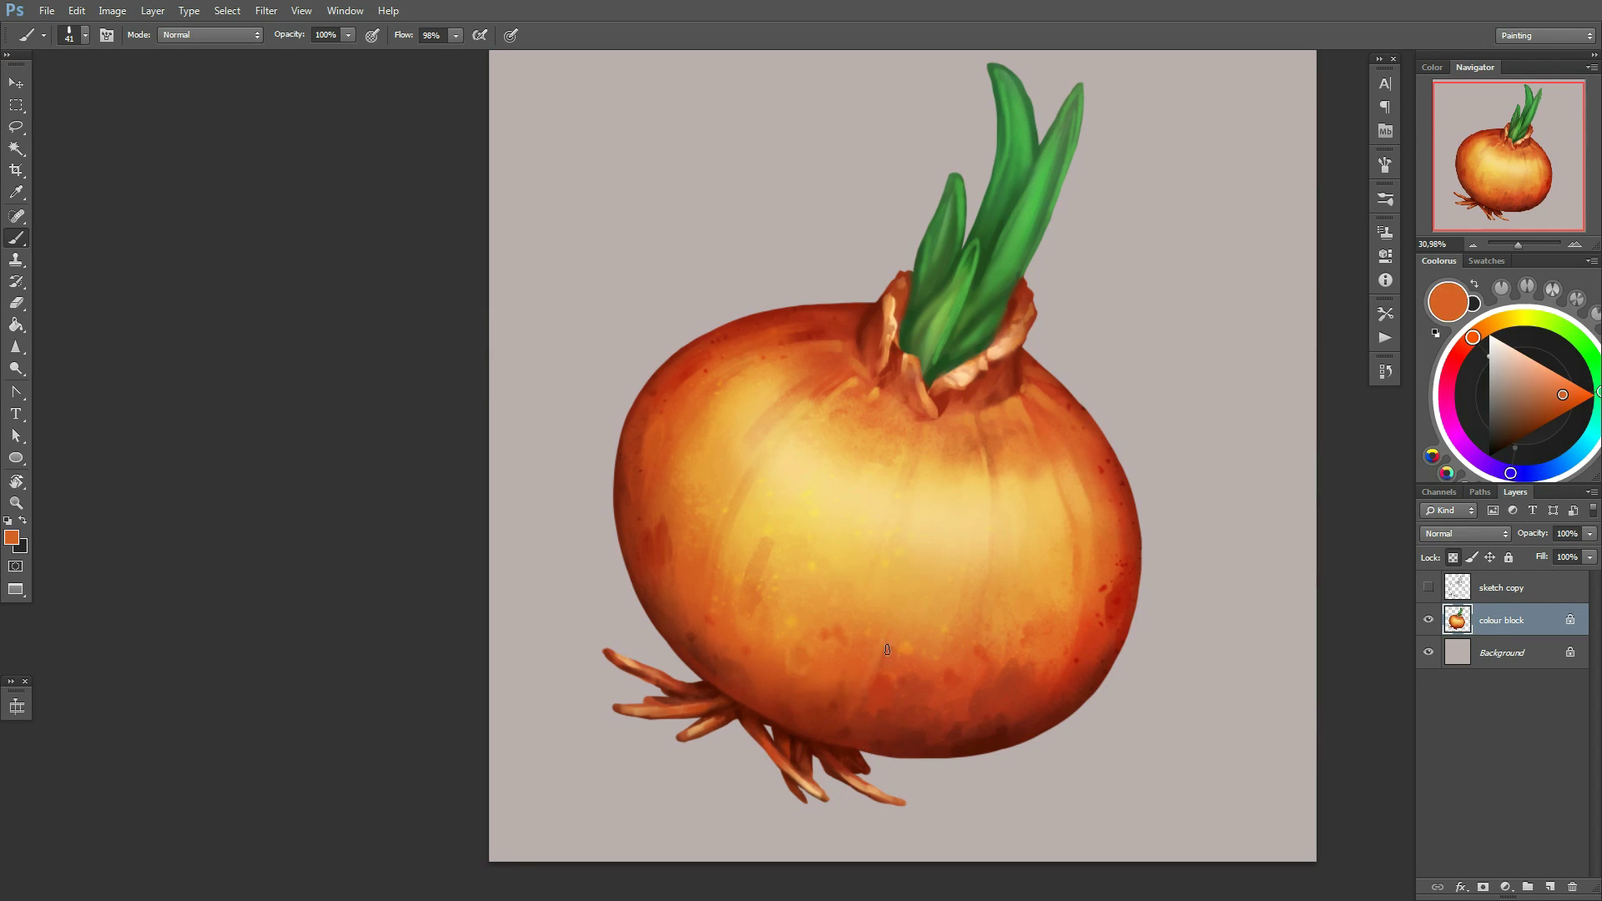
pyautogui.keyDown('alt'); pyautogui.click(887, 649); pyautogui.keyUp('alt')
# Enlarge the brush to 108 px and blend a mid orange stroke across the body shading
pyautogui.rightClick(935, 536)
pyautogui.press('Return')
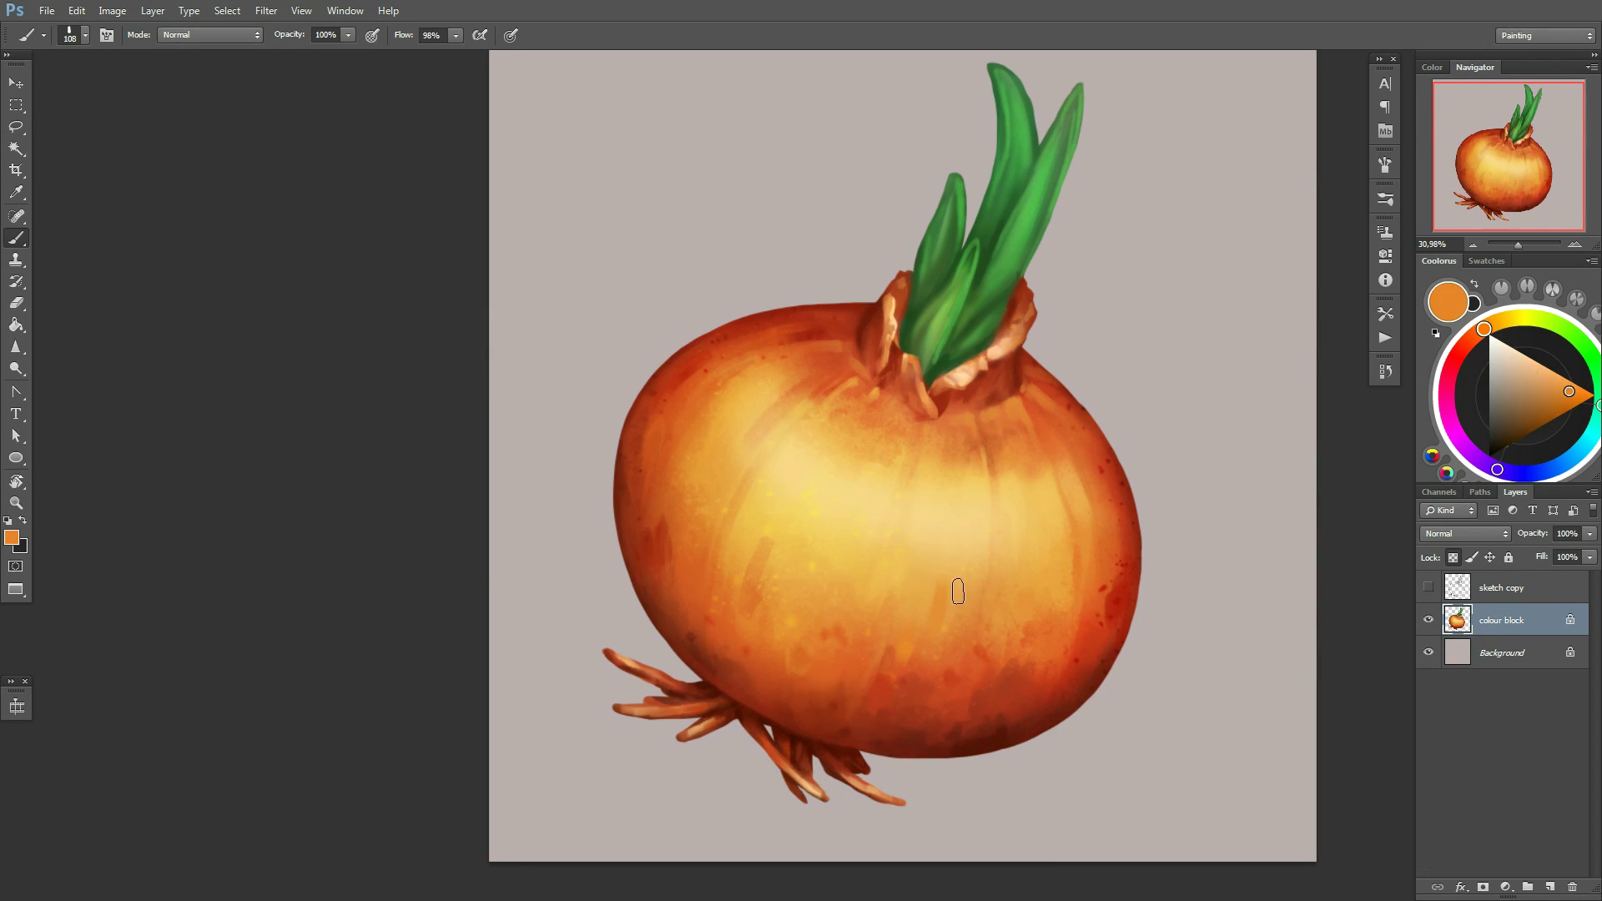
pyautogui.keyDown('alt'); pyautogui.click(1017, 513); pyautogui.keyUp('alt')
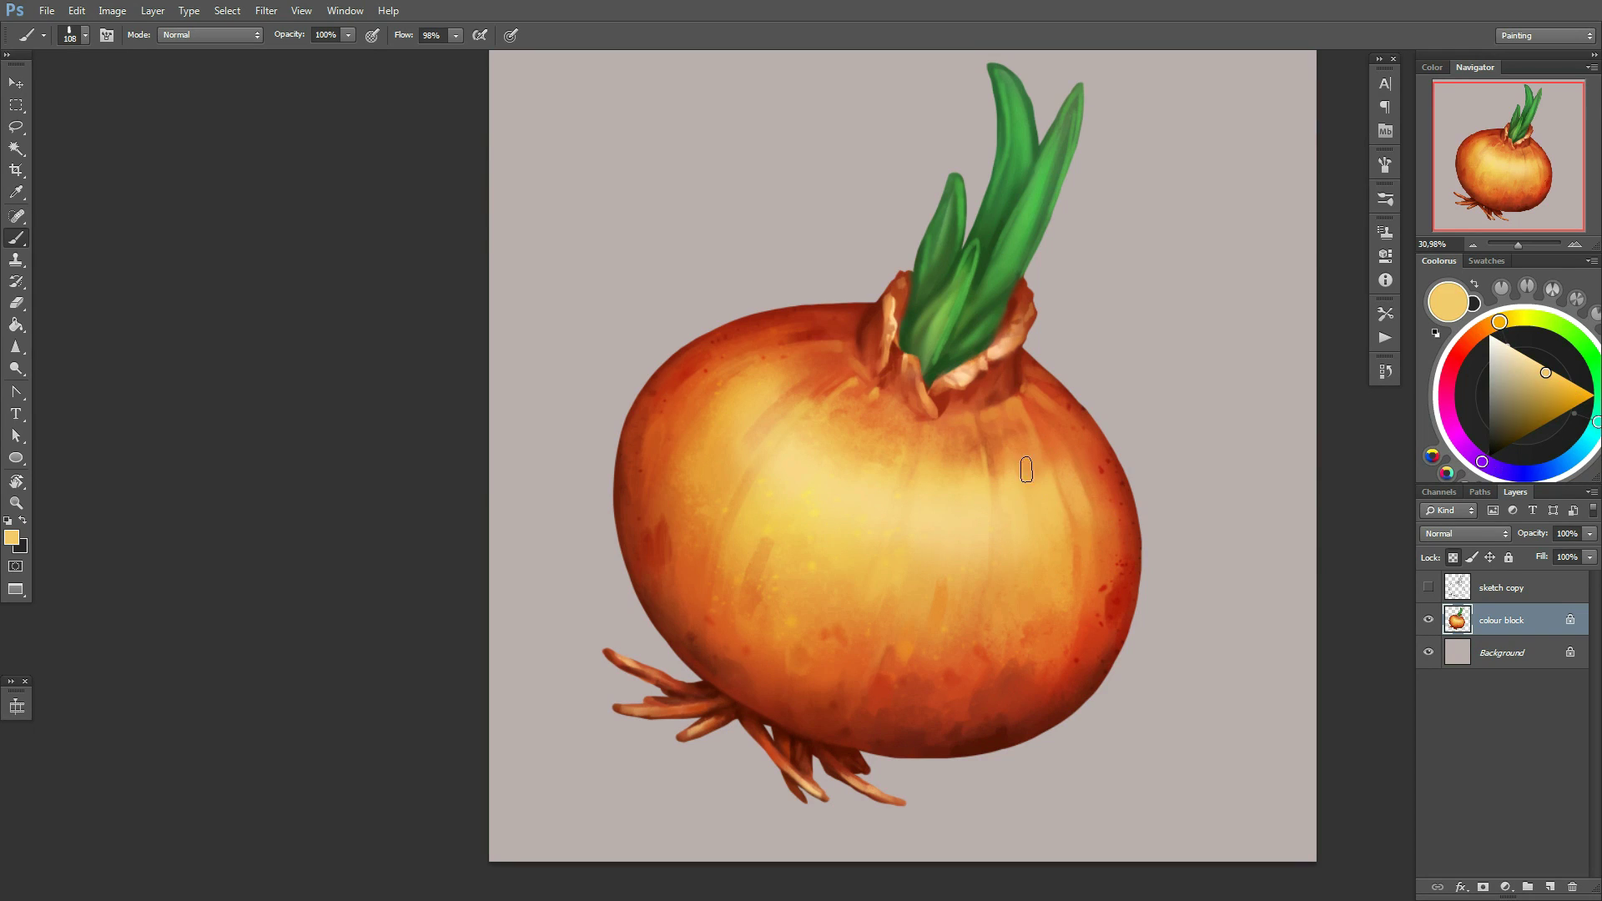
pyautogui.keyDown('alt'); pyautogui.click(1044, 466); pyautogui.keyUp('alt')
pyautogui.keyDown('alt'); pyautogui.click(799, 456); pyautogui.keyUp('alt')
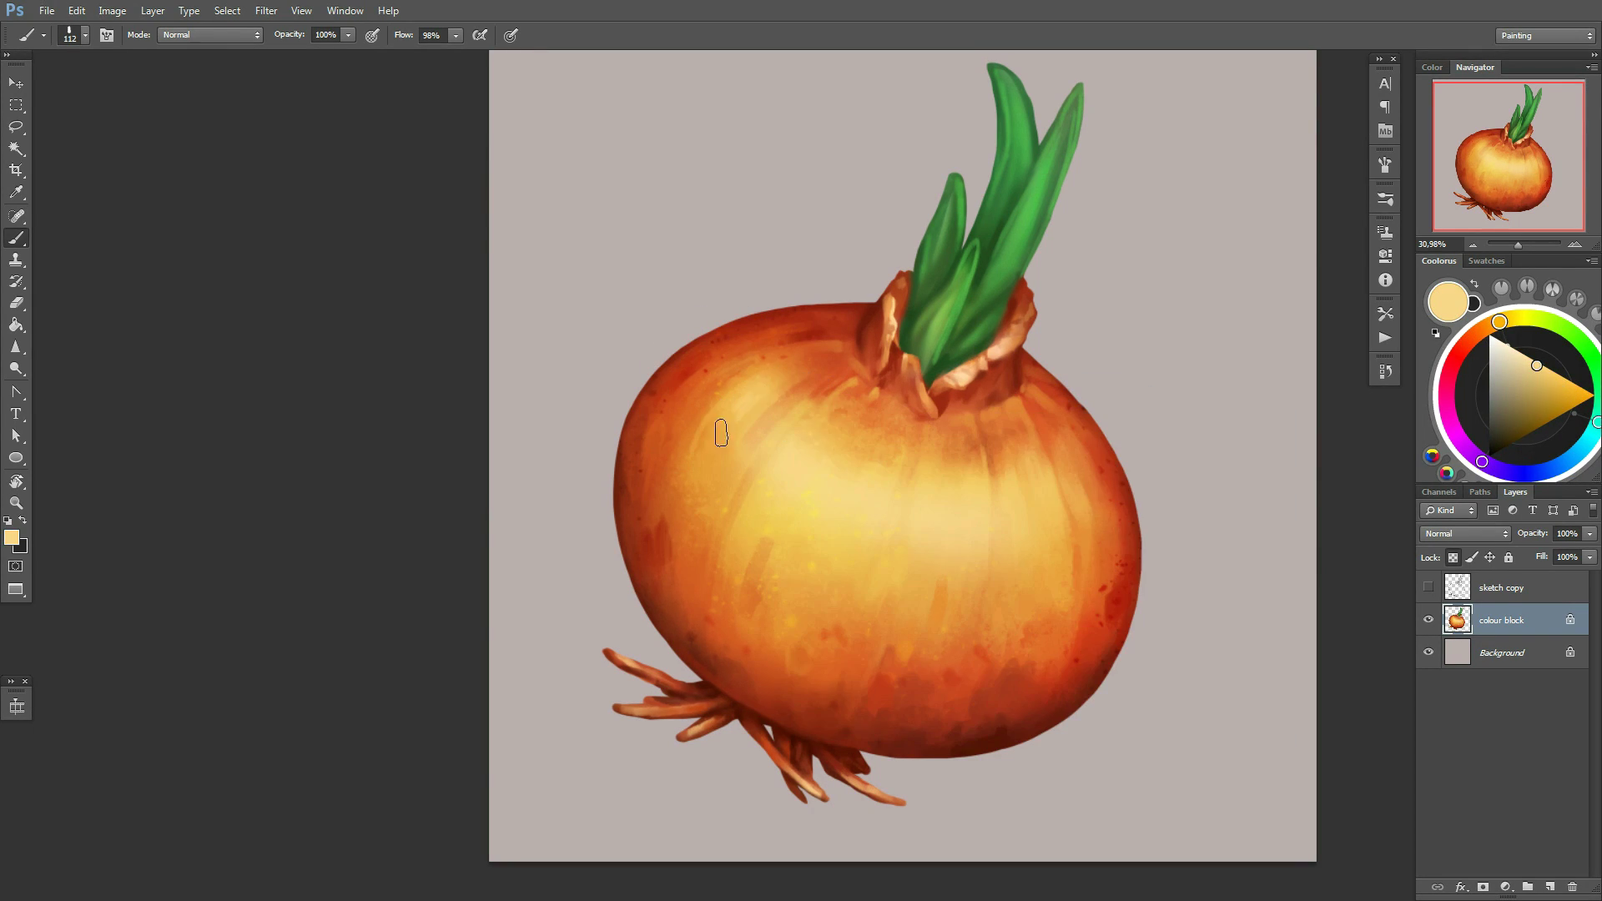
pyautogui.keyDown('alt'); pyautogui.click(740, 378); pyautogui.keyUp('alt')
pyautogui.moveTo(1053, 357)
pyautogui.mouseDown()
pyautogui.moveTo(983, 356)
pyautogui.moveTo(868, 687)
pyautogui.moveTo(711, 357)
pyautogui.mouseUp()
pyautogui.keyDown('alt'); pyautogui.click(711, 357); pyautogui.keyUp('alt')
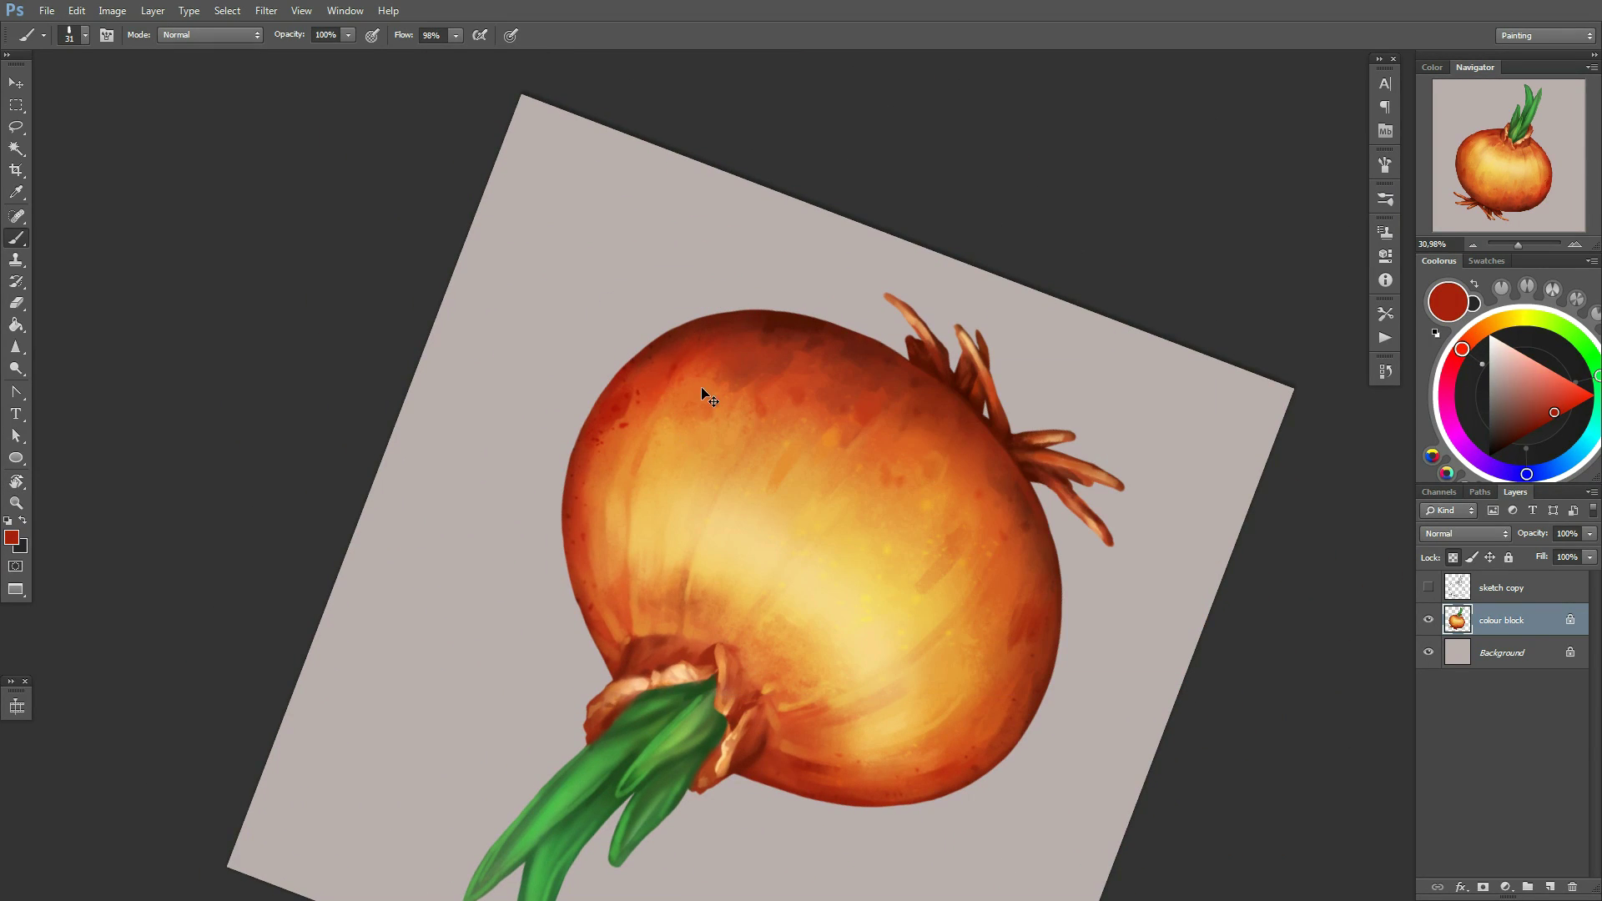
# Sample dark brown from the onion's top edge and rotate the canvas to about -51 degrees
pyautogui.keyDown('alt'); pyautogui.click(661, 418); pyautogui.keyUp('alt')
pyautogui.keyDown('alt'); pyautogui.click(632, 401); pyautogui.keyUp('alt')
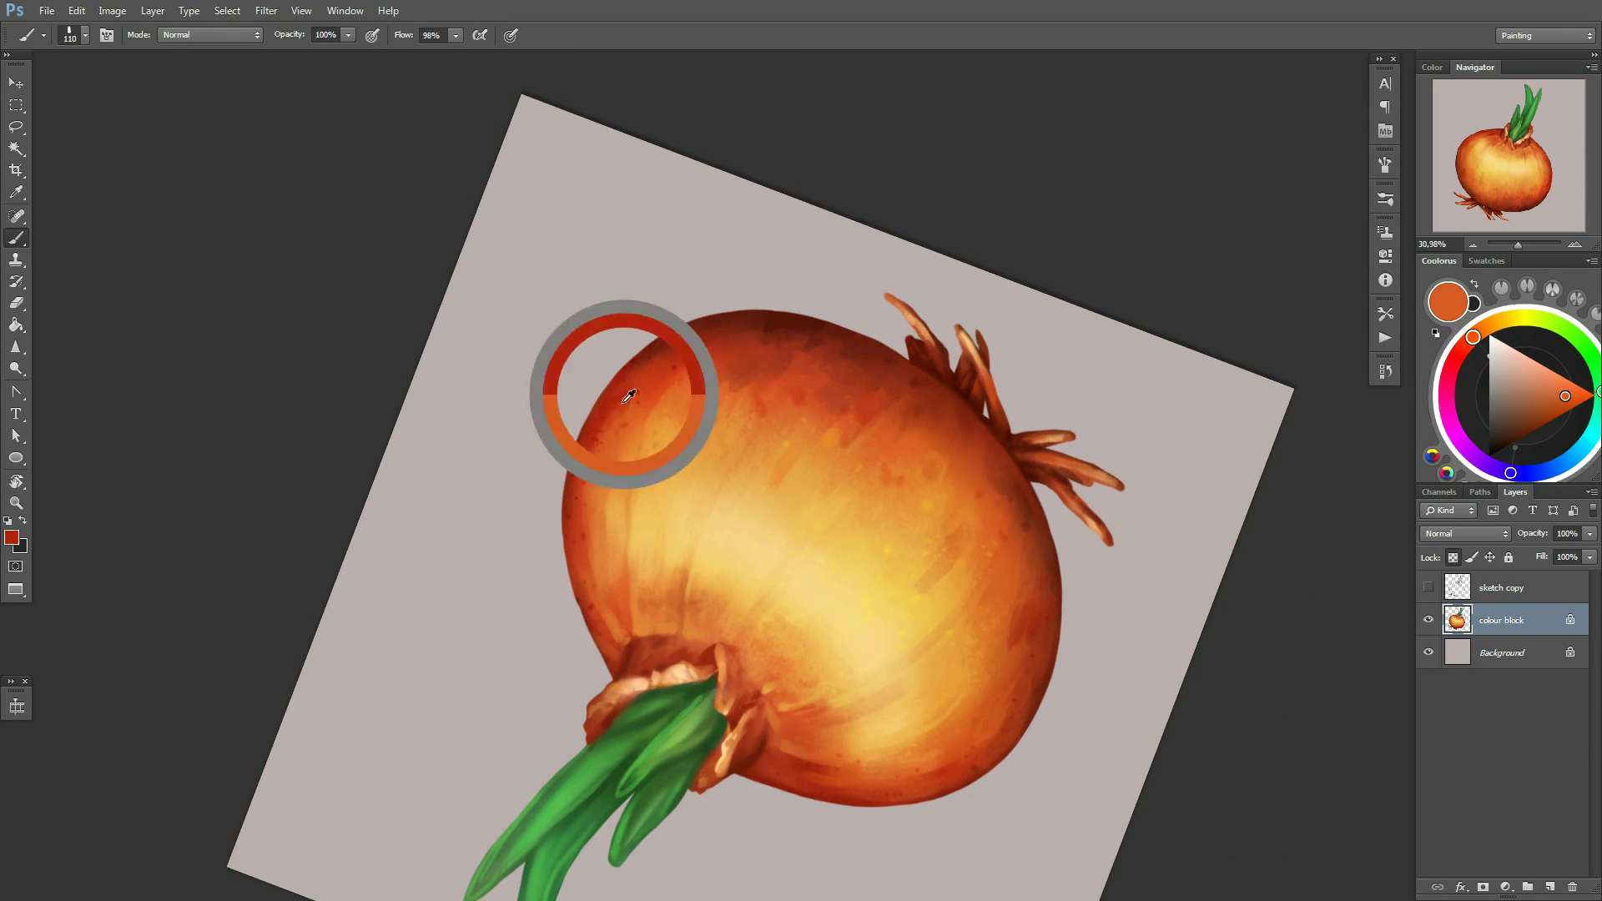
pyautogui.keyDown('alt'); pyautogui.click(668, 354); pyautogui.keyUp('alt')
pyautogui.keyDown('alt'); pyautogui.click(781, 320); pyautogui.keyUp('alt')
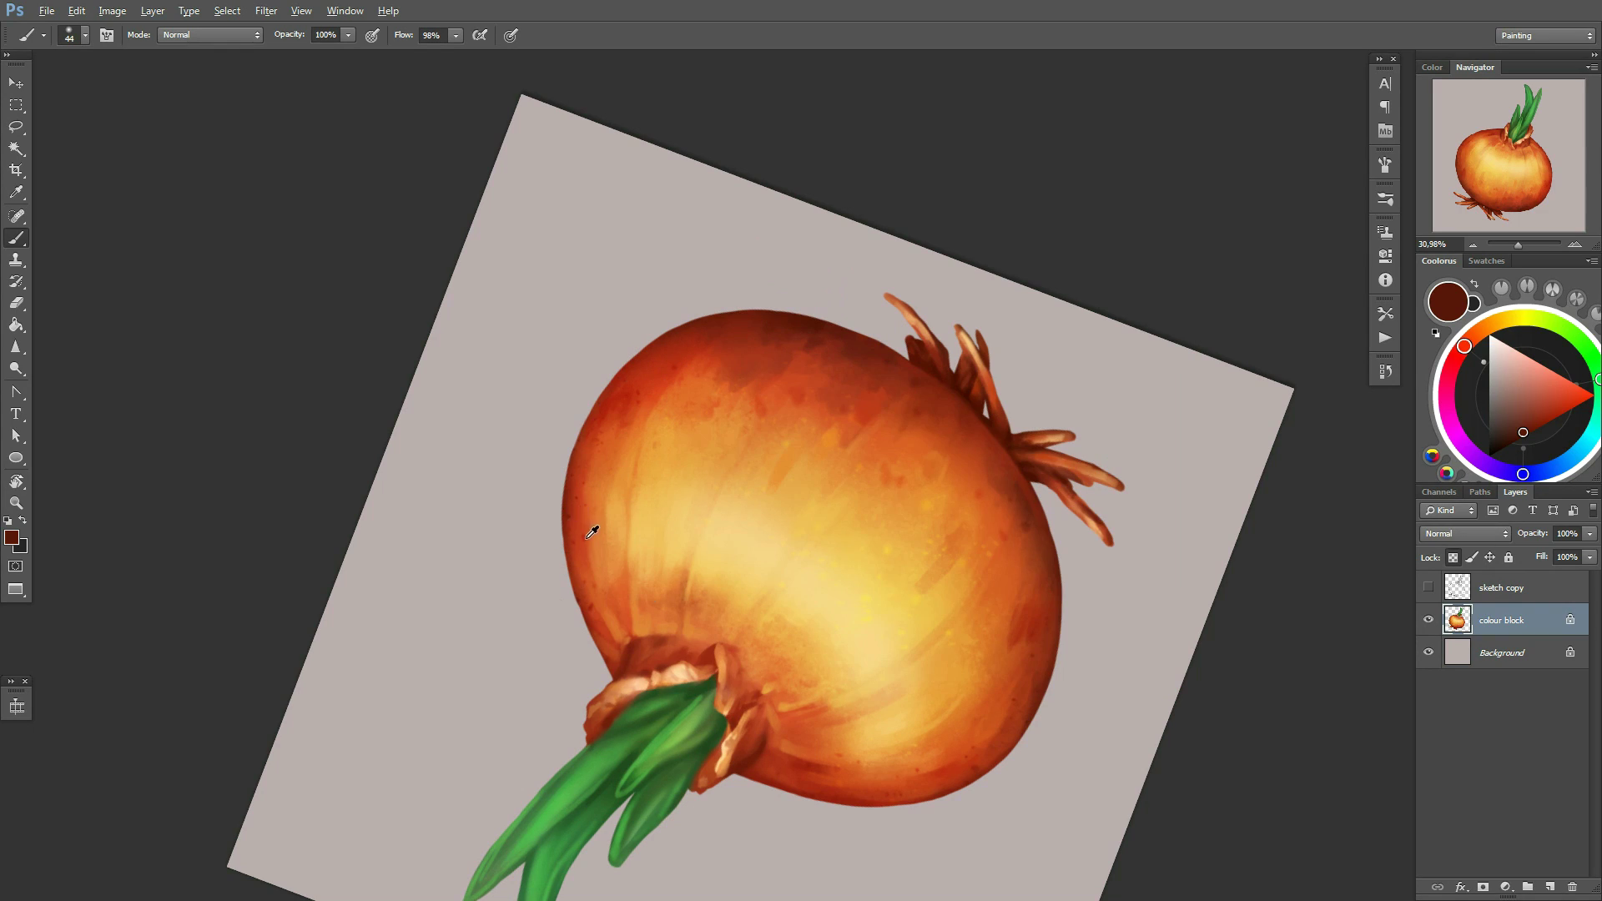
pyautogui.rightClick(897, 542)
pyautogui.press('Escape')
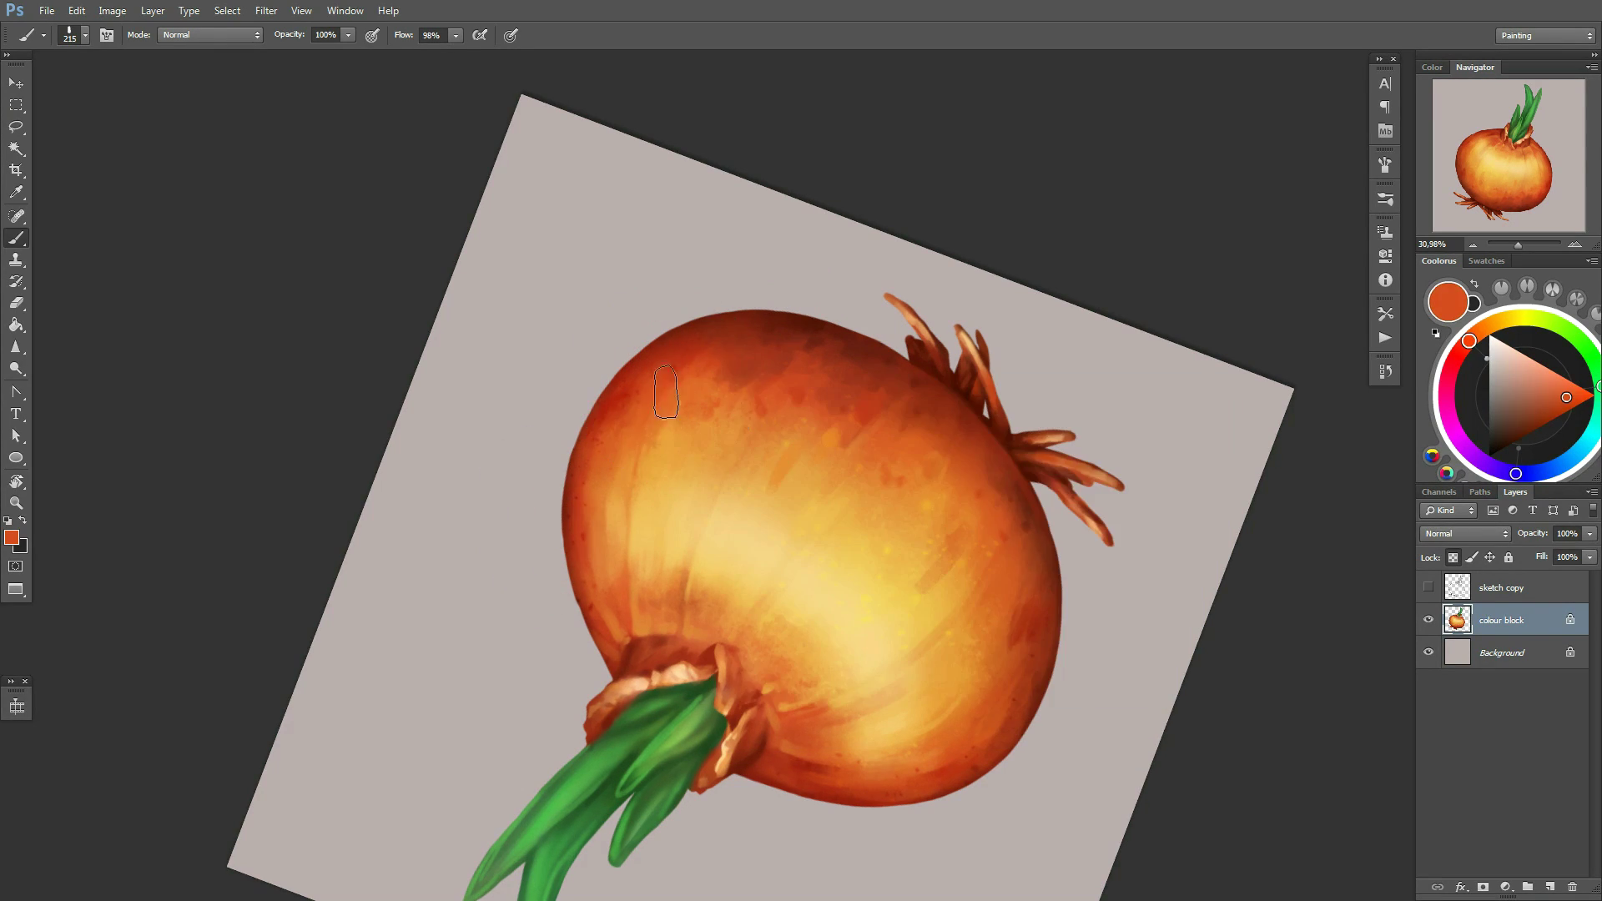
pyautogui.press('r')
pyautogui.moveTo(583, 467); pyautogui.dragTo(566, 471)
pyautogui.press('b')
# Repaint the edges with a 236 px brush, sampling oranges and reds with the view turned about 70 degrees
pyautogui.keyDown('alt'); pyautogui.click(734, 278); pyautogui.keyUp('alt')
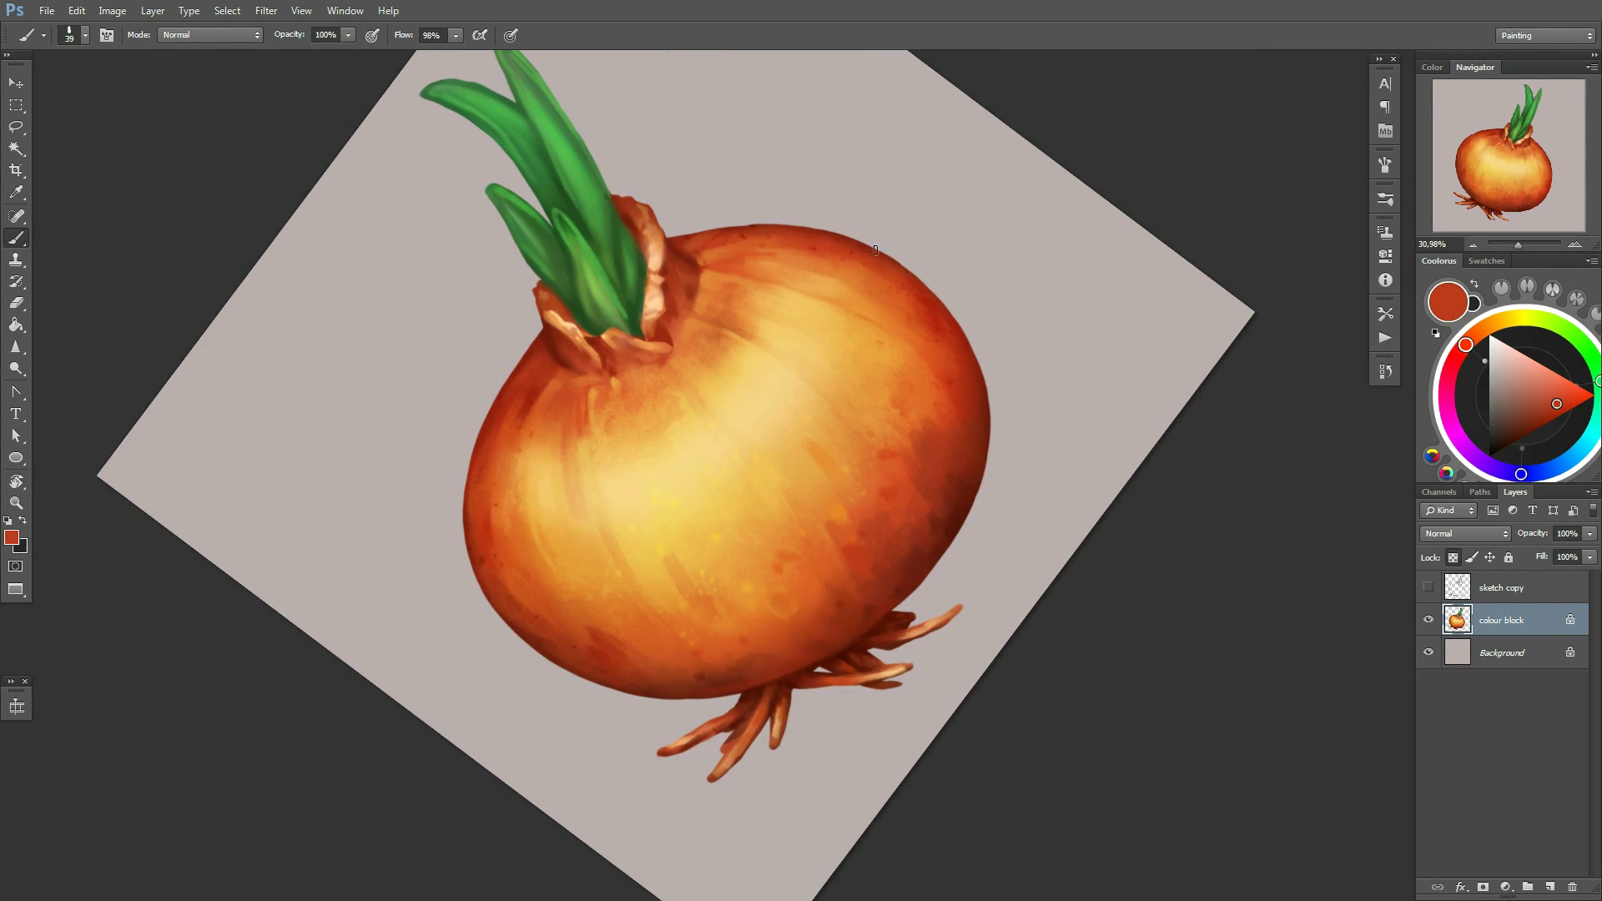
pyautogui.keyDown('alt'); pyautogui.click(737, 644); pyautogui.keyUp('alt')
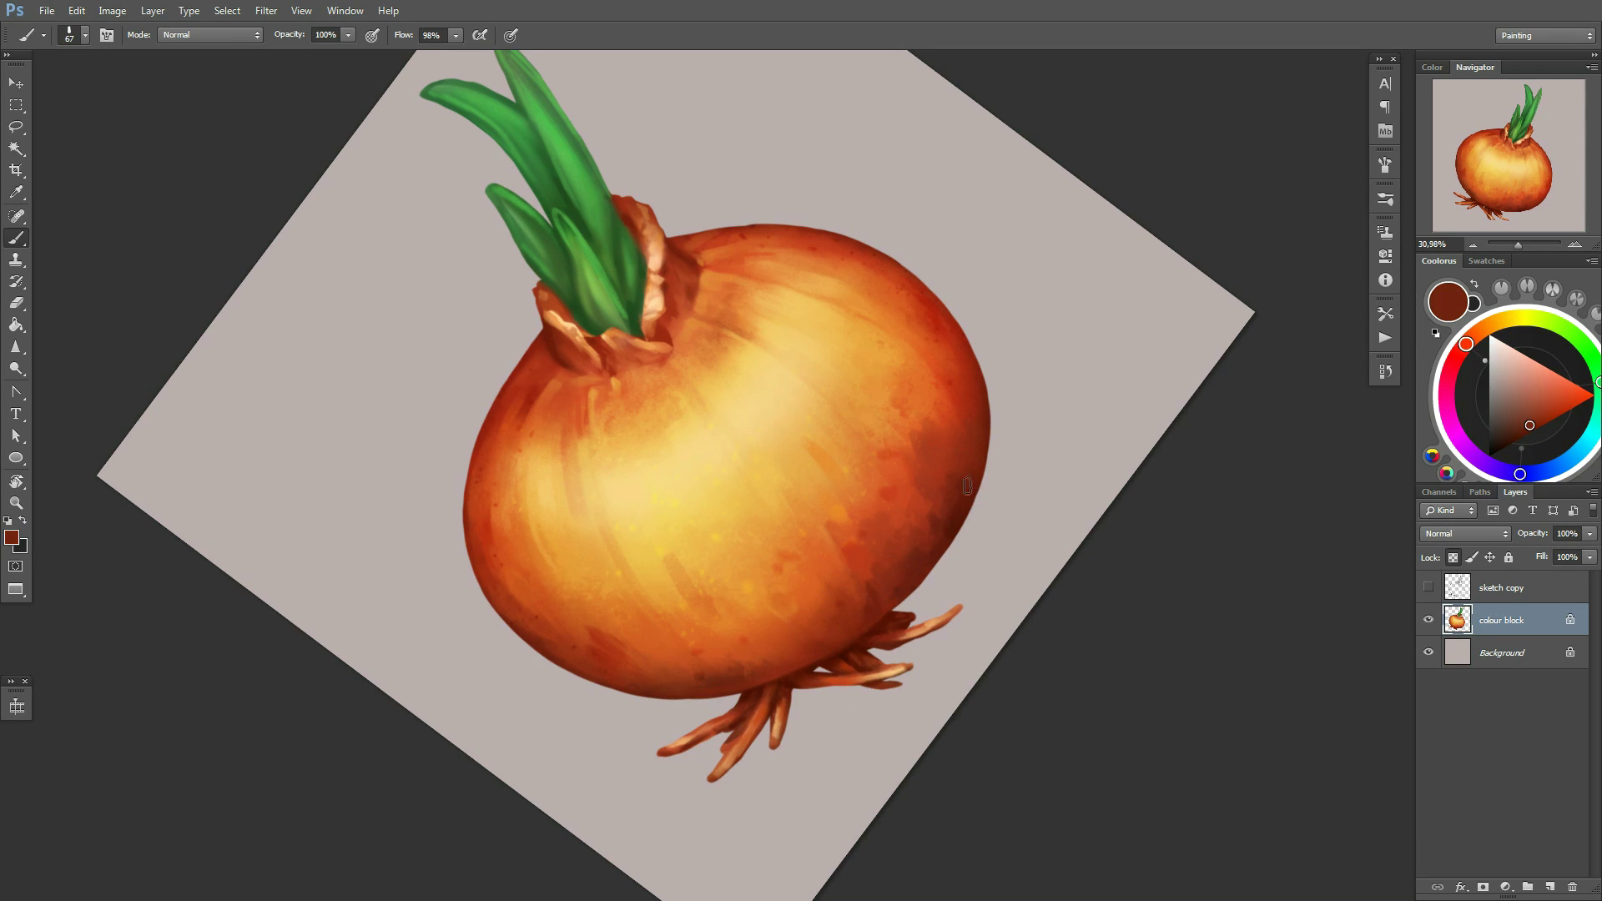
pyautogui.hotkey('ctrl', '0')
pyautogui.keyDown('alt'); pyautogui.click(829, 518); pyautogui.keyUp('alt')
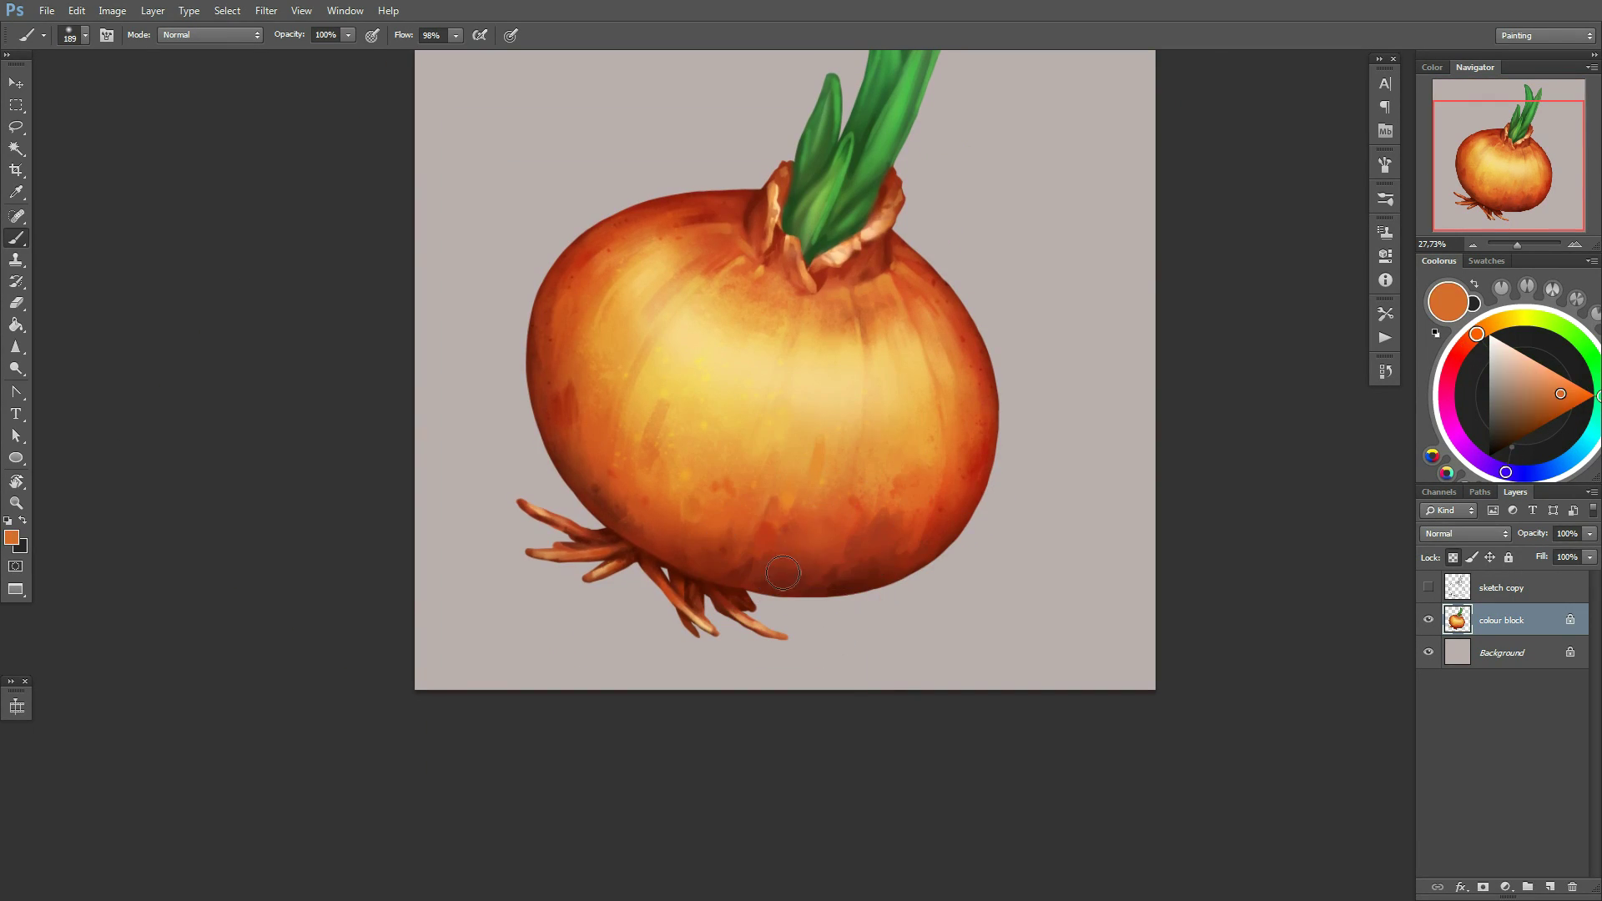
pyautogui.rightClick(947, 516)
pyautogui.doubleClick(1210, 603)
pyautogui.moveTo(1044, 393); pyautogui.dragTo(771, 521)
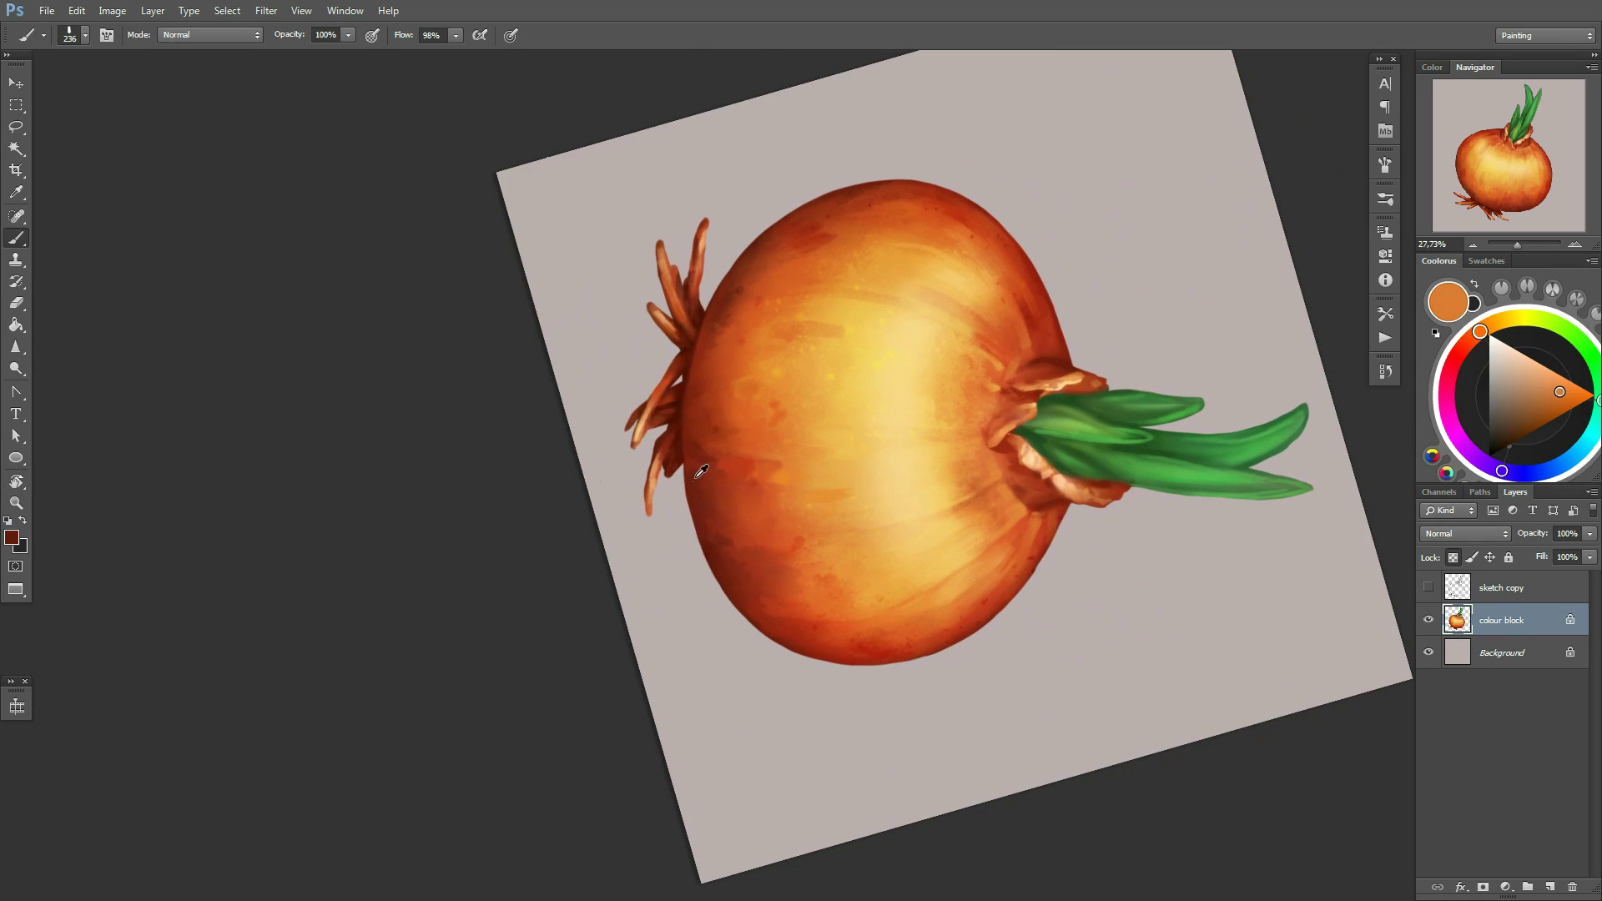
pyautogui.keyDown('alt'); pyautogui.click(849, 515); pyautogui.keyUp('alt')
pyautogui.keyDown('alt'); pyautogui.click(723, 486); pyautogui.keyUp('alt')
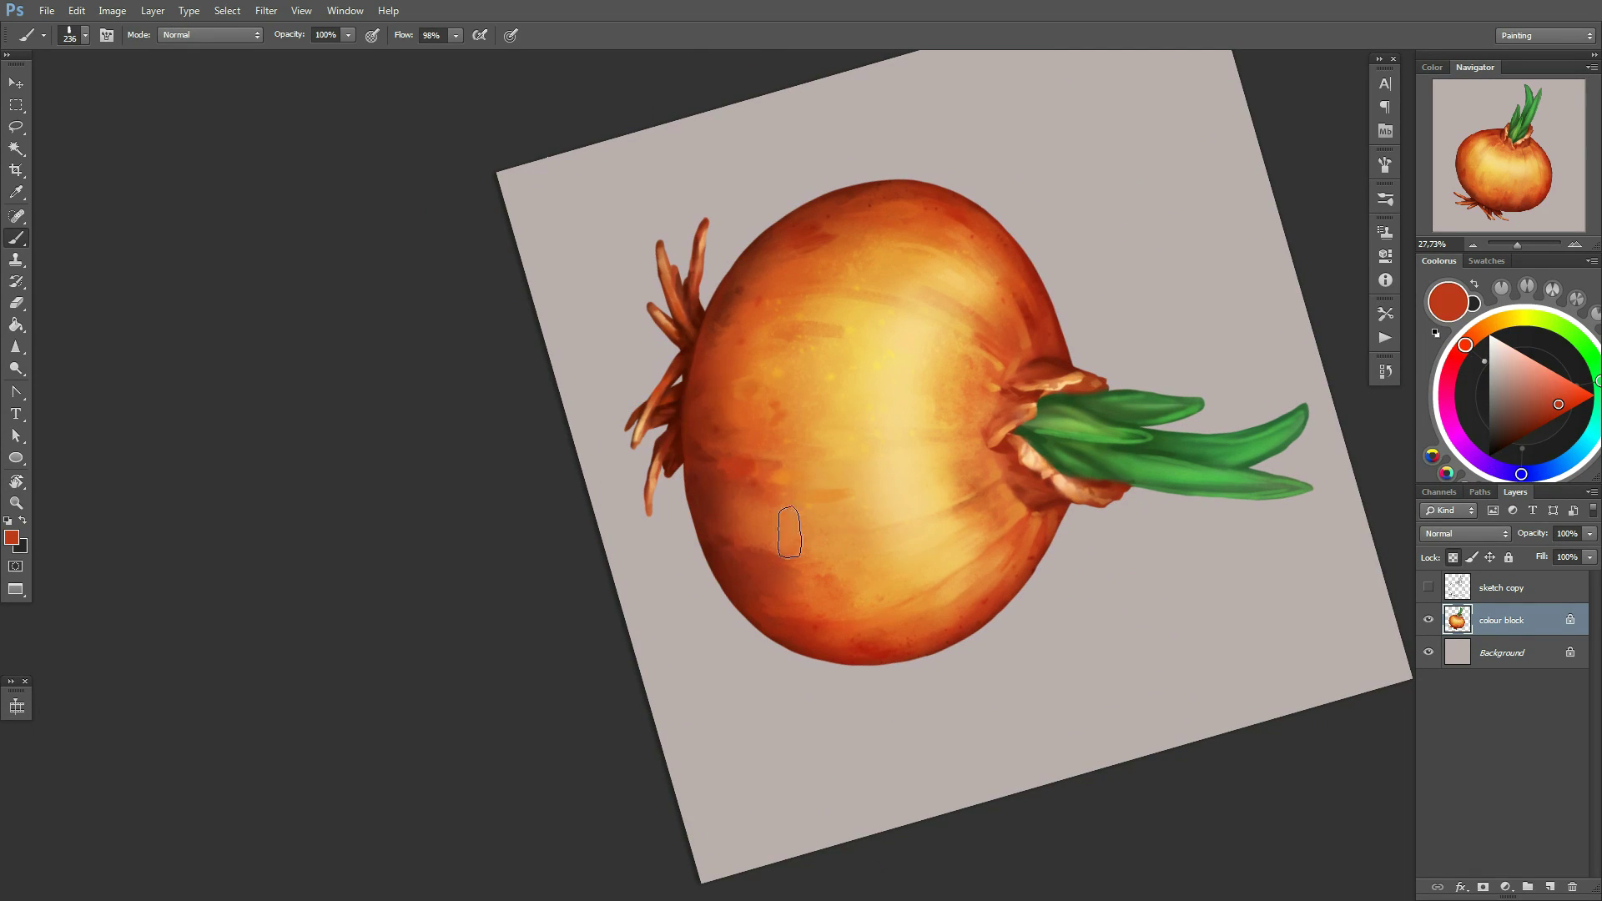
pyautogui.press('Escape')
# Sample lighter orange and dark red, then choose a 100 px soft round brush
pyautogui.keyDown('alt'); pyautogui.click(930, 609); pyautogui.keyUp('alt')
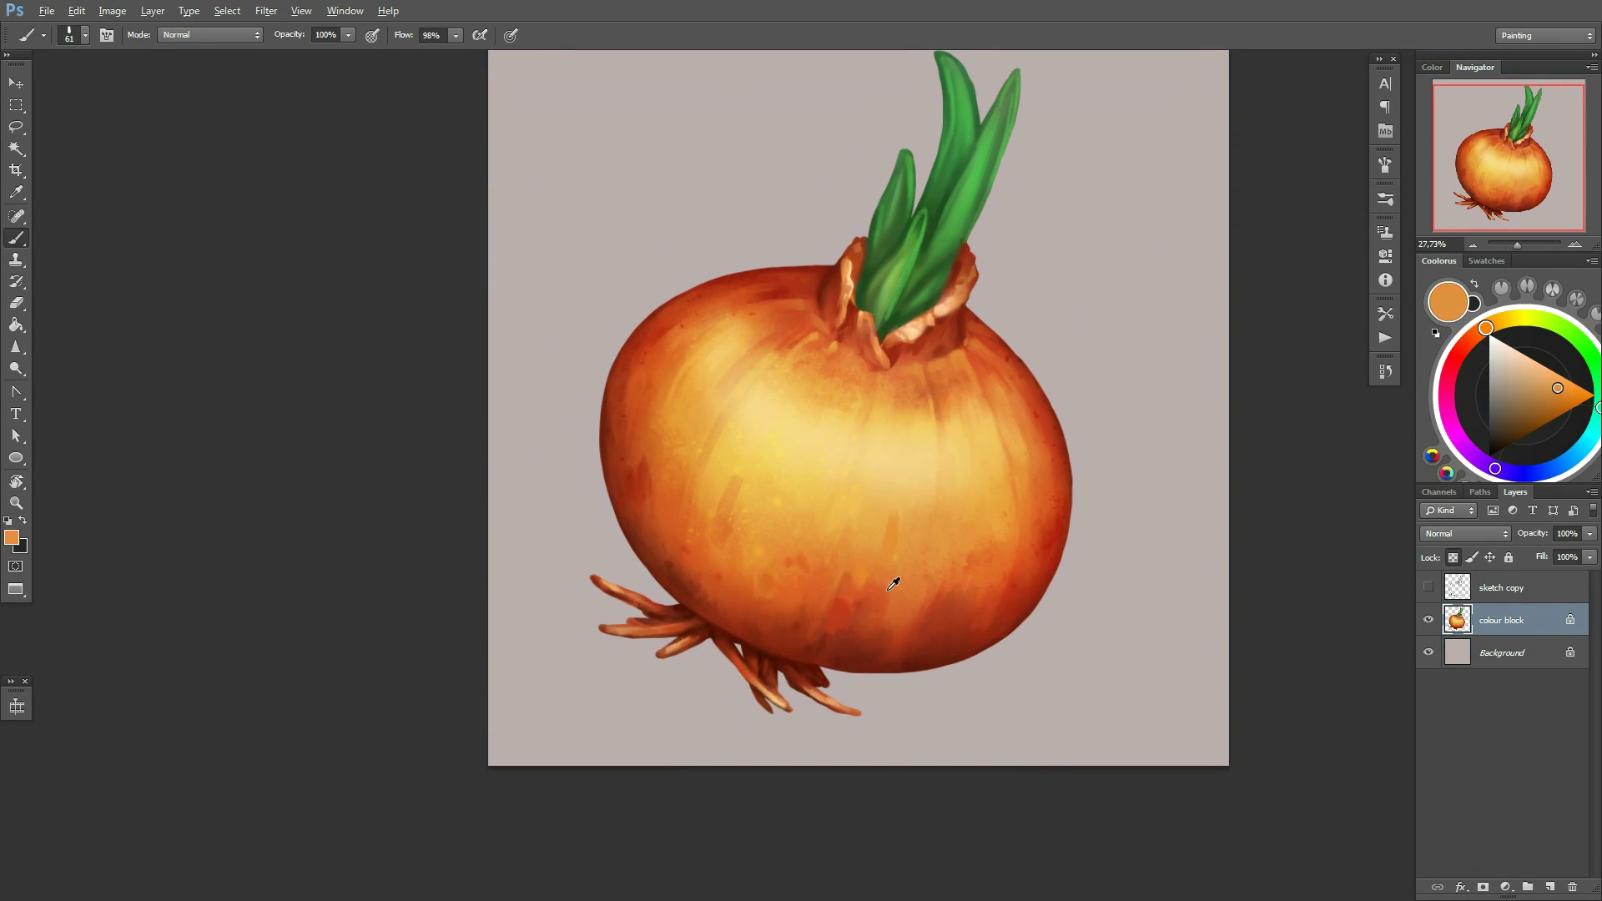
pyautogui.rightClick(1052, 538)
pyautogui.keyDown('alt'); pyautogui.click(1025, 603); pyautogui.keyUp('alt')
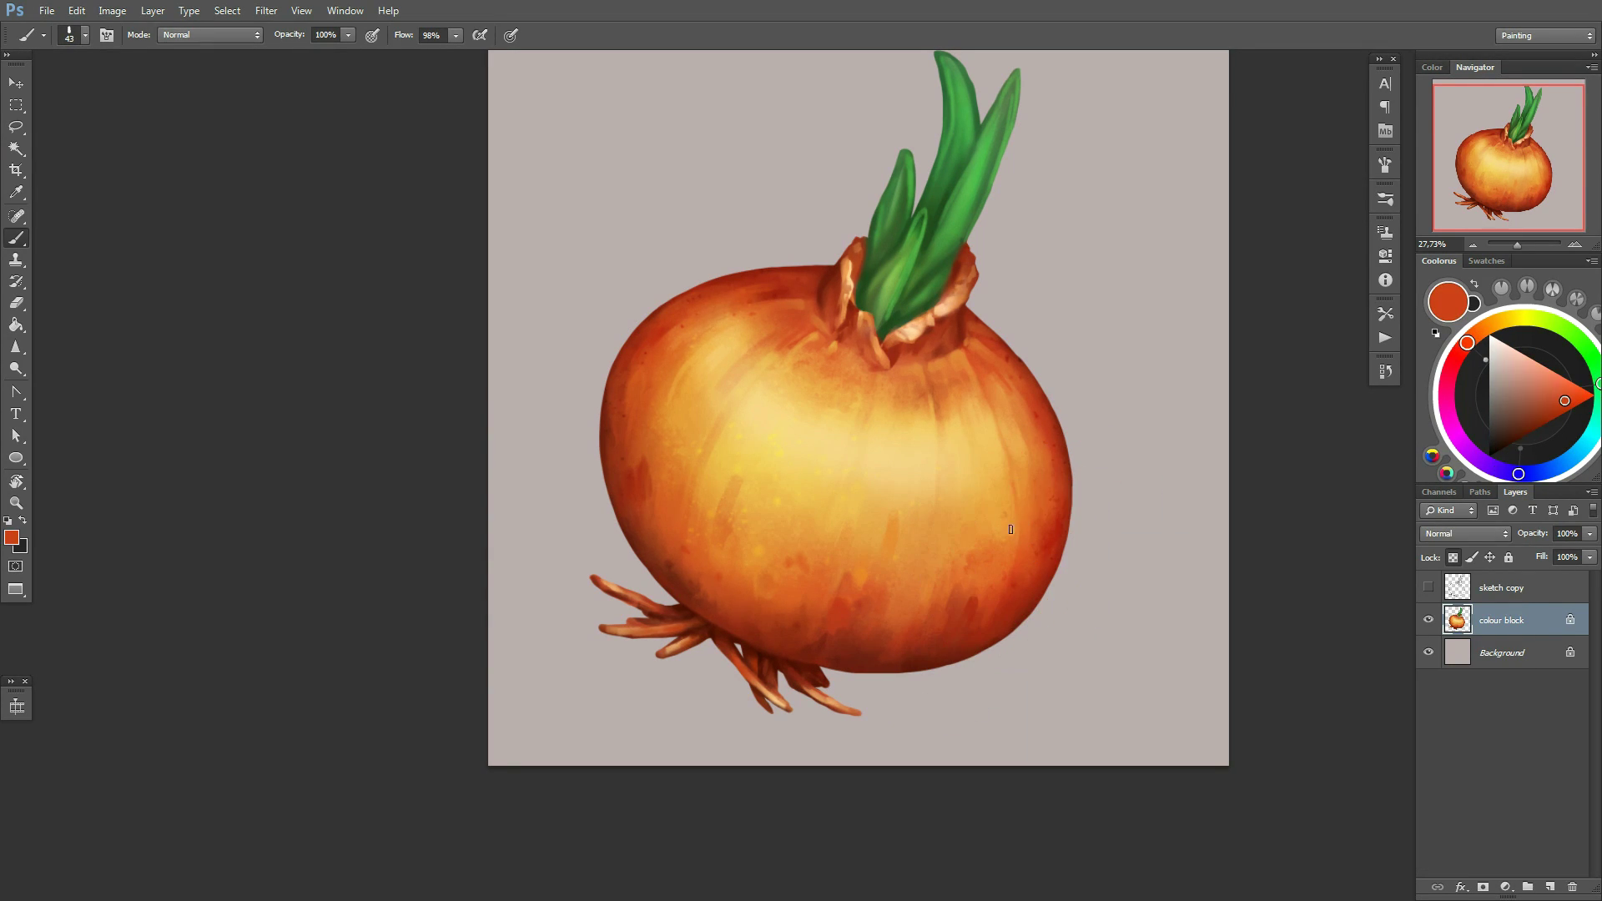
pyautogui.keyDown('alt'); pyautogui.click(649, 481); pyautogui.keyUp('alt')
pyautogui.rightClick(1037, 430)
pyautogui.keyDown('alt'); pyautogui.click(1020, 434); pyautogui.keyUp('alt')
# Switch the brush to Overlay blending and mix salmon-orange and light-yellow colours
pyautogui.rightClick(1037, 472)
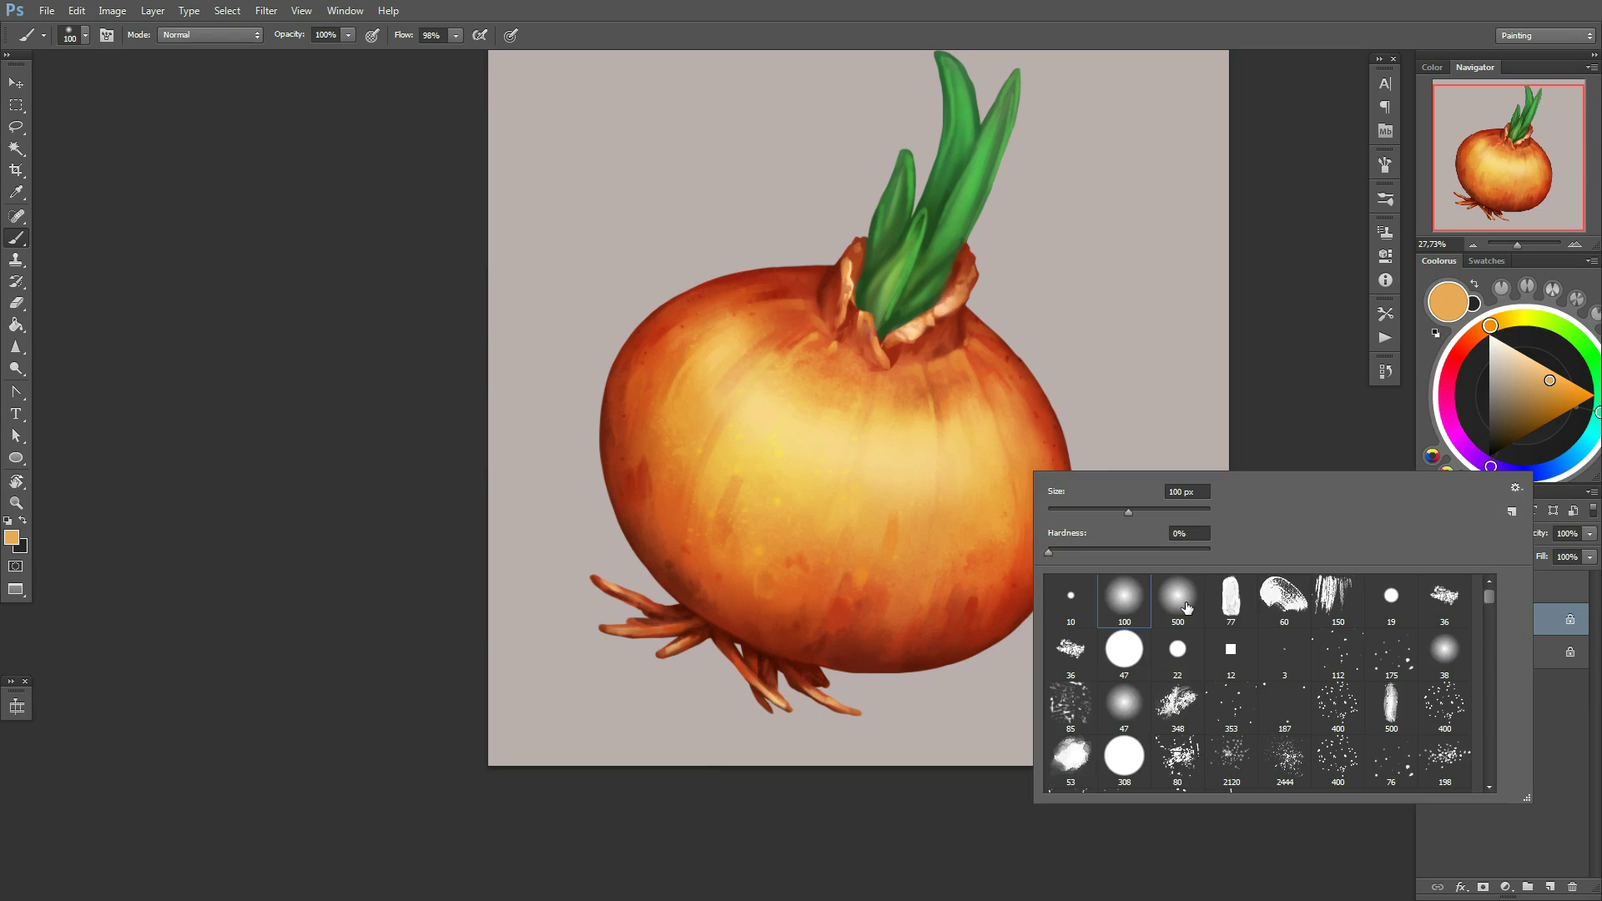
pyautogui.hotkey('shift', 'alt', 'o')
pyautogui.rightClick(985, 529)
pyautogui.moveTo(1050, 568); pyautogui.dragTo(1089, 568)
pyautogui.moveTo(1514, 371); pyautogui.dragTo(1555, 375)
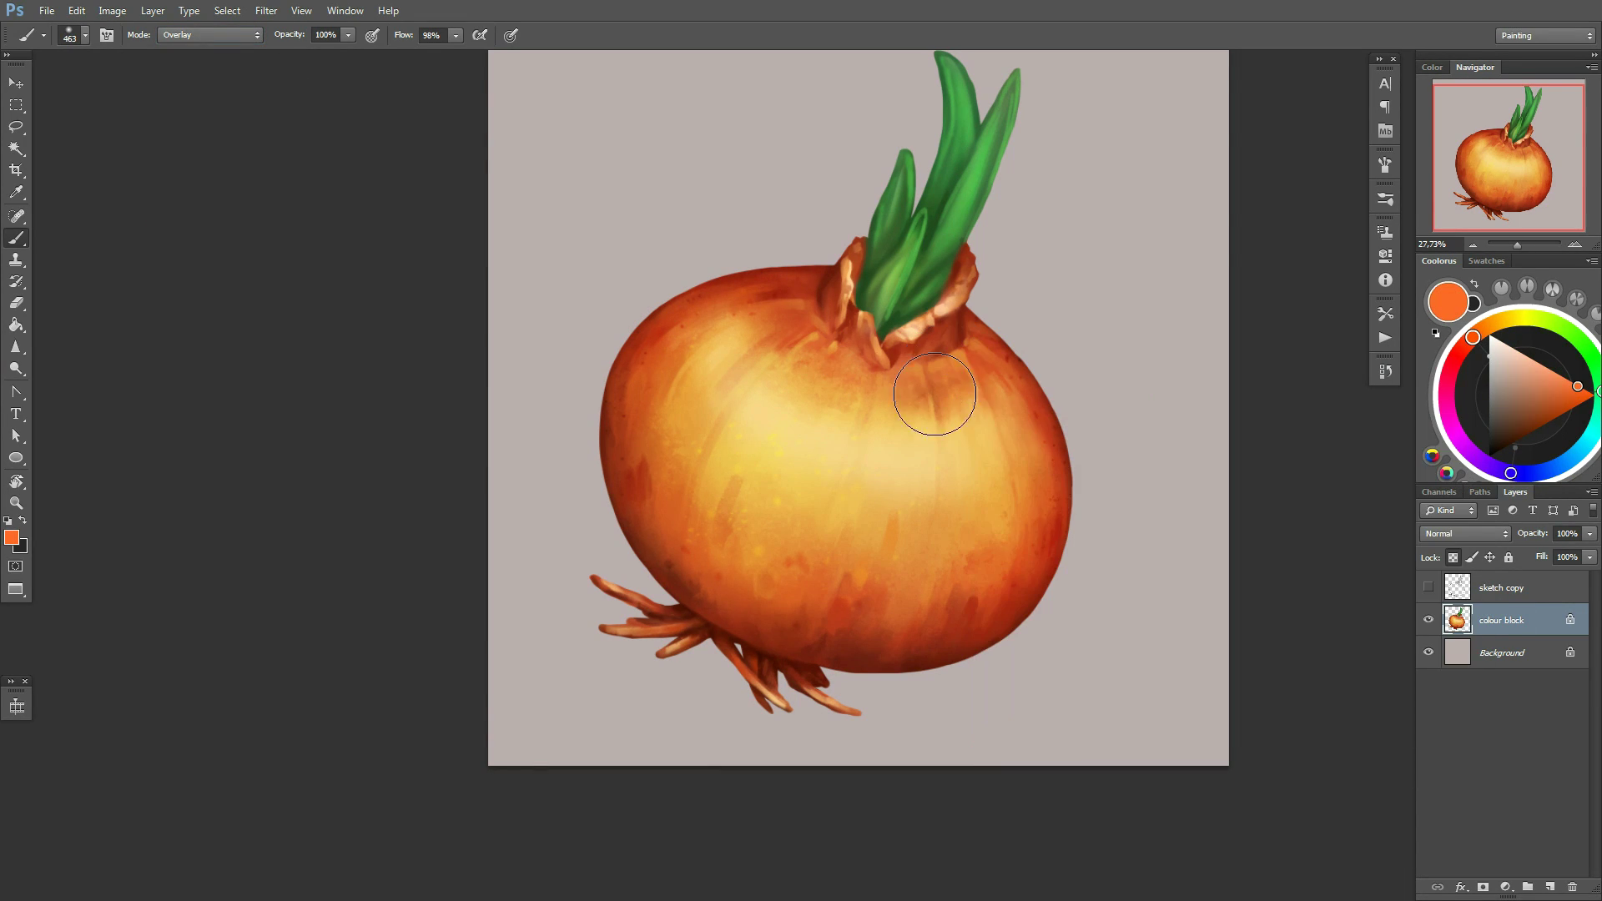
pyautogui.scroll(-2, 923, 529)
pyautogui.rightClick(877, 537)
pyautogui.keyDown('alt'); pyautogui.click(794, 501); pyautogui.keyUp('alt')
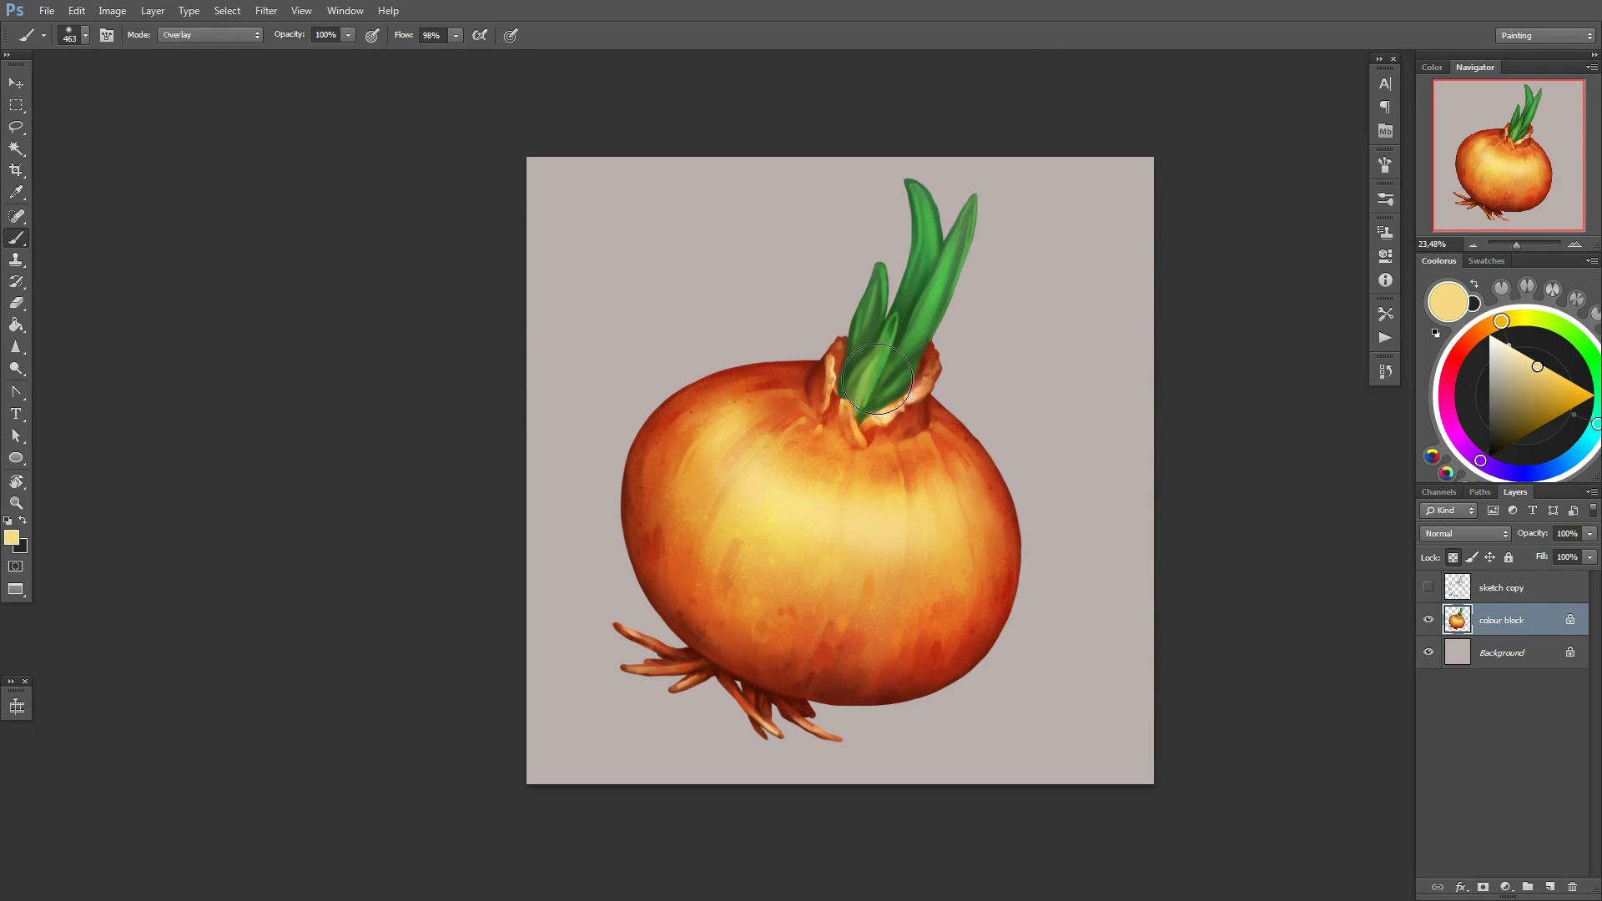
# Pick a dark navy via green in Coolorus and tint the green leaves blue in Overlay
pyautogui.moveTo(1502, 322); pyautogui.dragTo(1544, 320)
pyautogui.click(1549, 400)
pyautogui.click(1572, 458)
pyautogui.click(1517, 440)
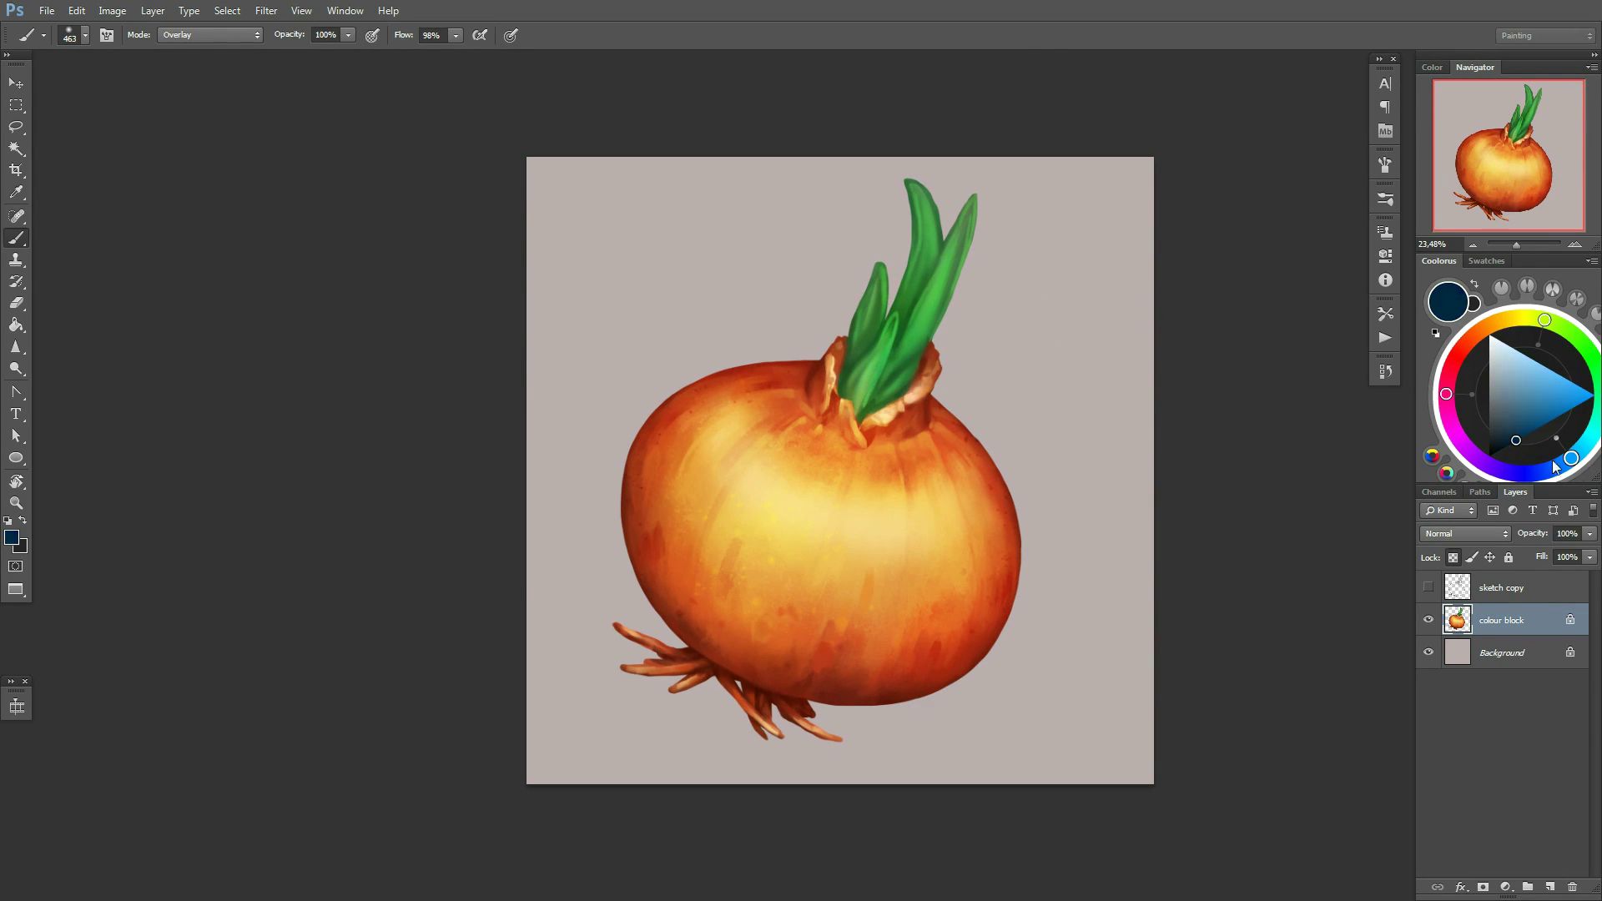
pyautogui.moveTo(893, 367); pyautogui.dragTo(910, 250)
# Resize the brush to 92 px, then 411 px, and pick a dark leaf green
pyautogui.rightClick(960, 393)
pyautogui.write('92')
pyautogui.press('Return')
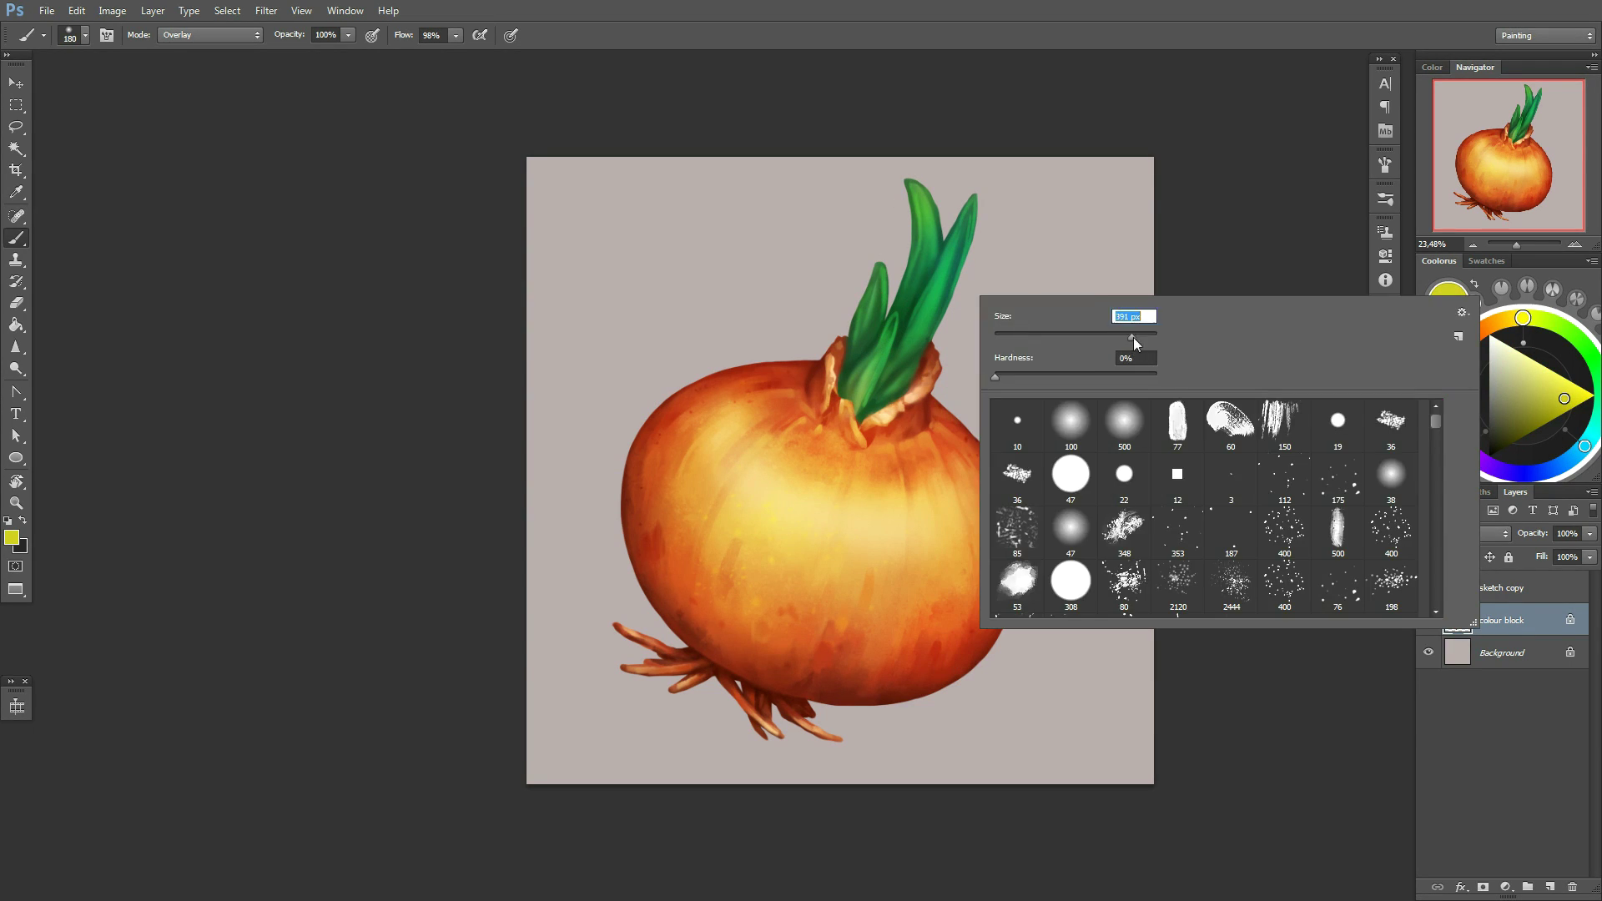
pyautogui.rightClick(979, 295)
pyautogui.write('411')
pyautogui.press('Return')
pyautogui.keyDown('alt'); pyautogui.click(901, 177); pyautogui.keyUp('alt')
# Lasso the leaves, tint them yellow-green with olive, and set a 32 px speckle brush
pyautogui.rightClick(1015, 401)
pyautogui.press('Escape')
pyautogui.press('l')
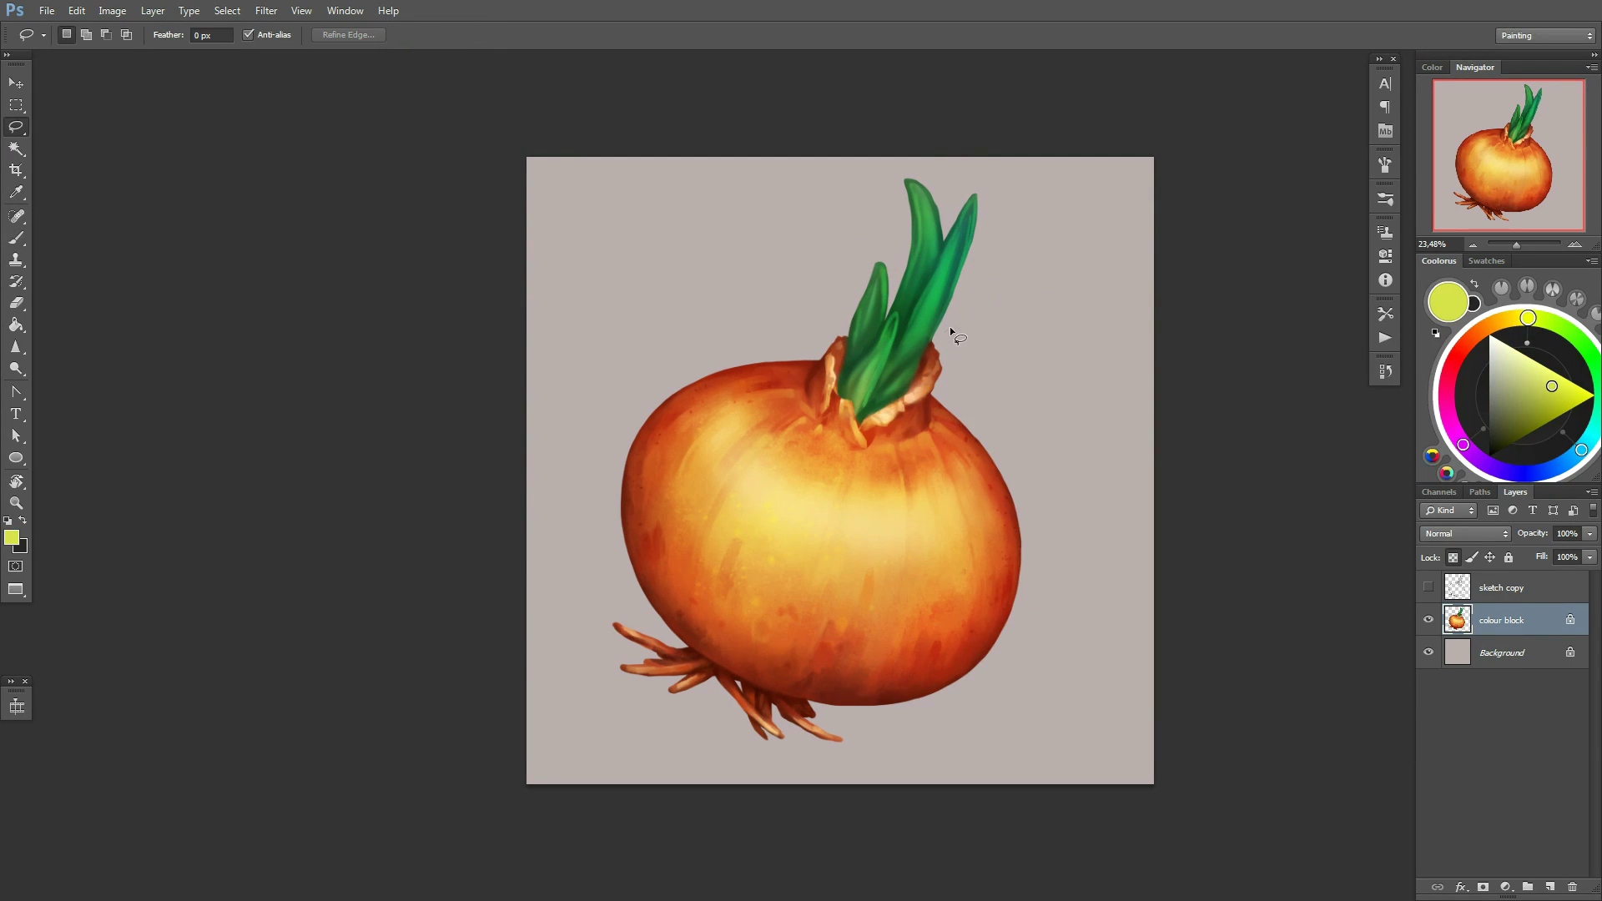
pyautogui.press('b')
pyautogui.click(1558, 412)
pyautogui.moveTo(893, 367); pyautogui.dragTo(931, 271)
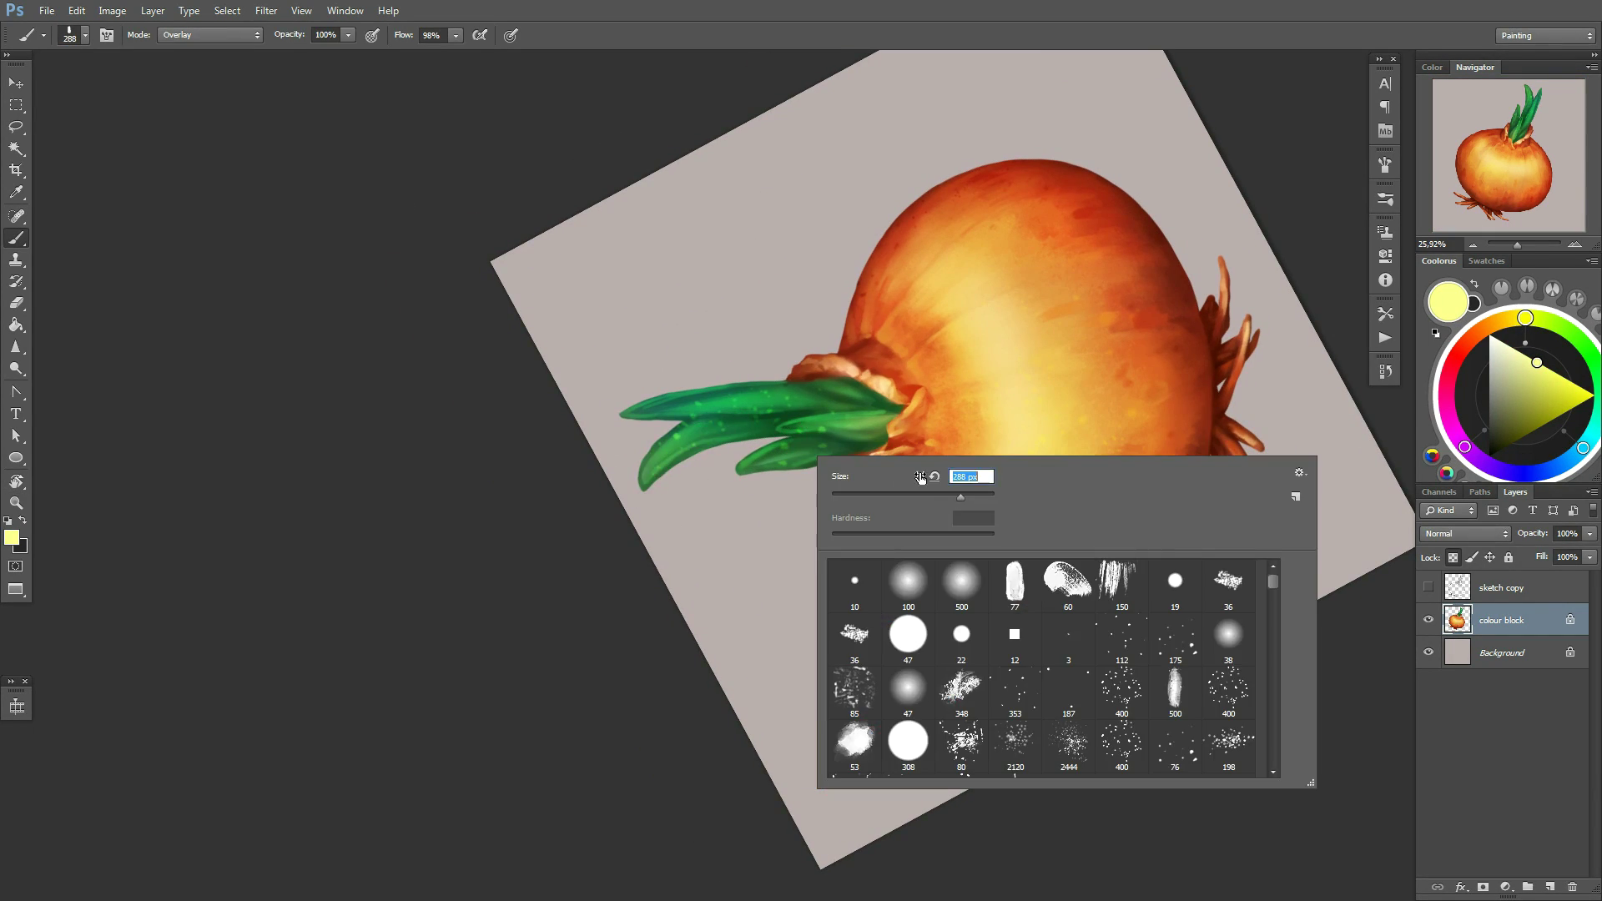
pyautogui.write('32')
pyautogui.press('Return')
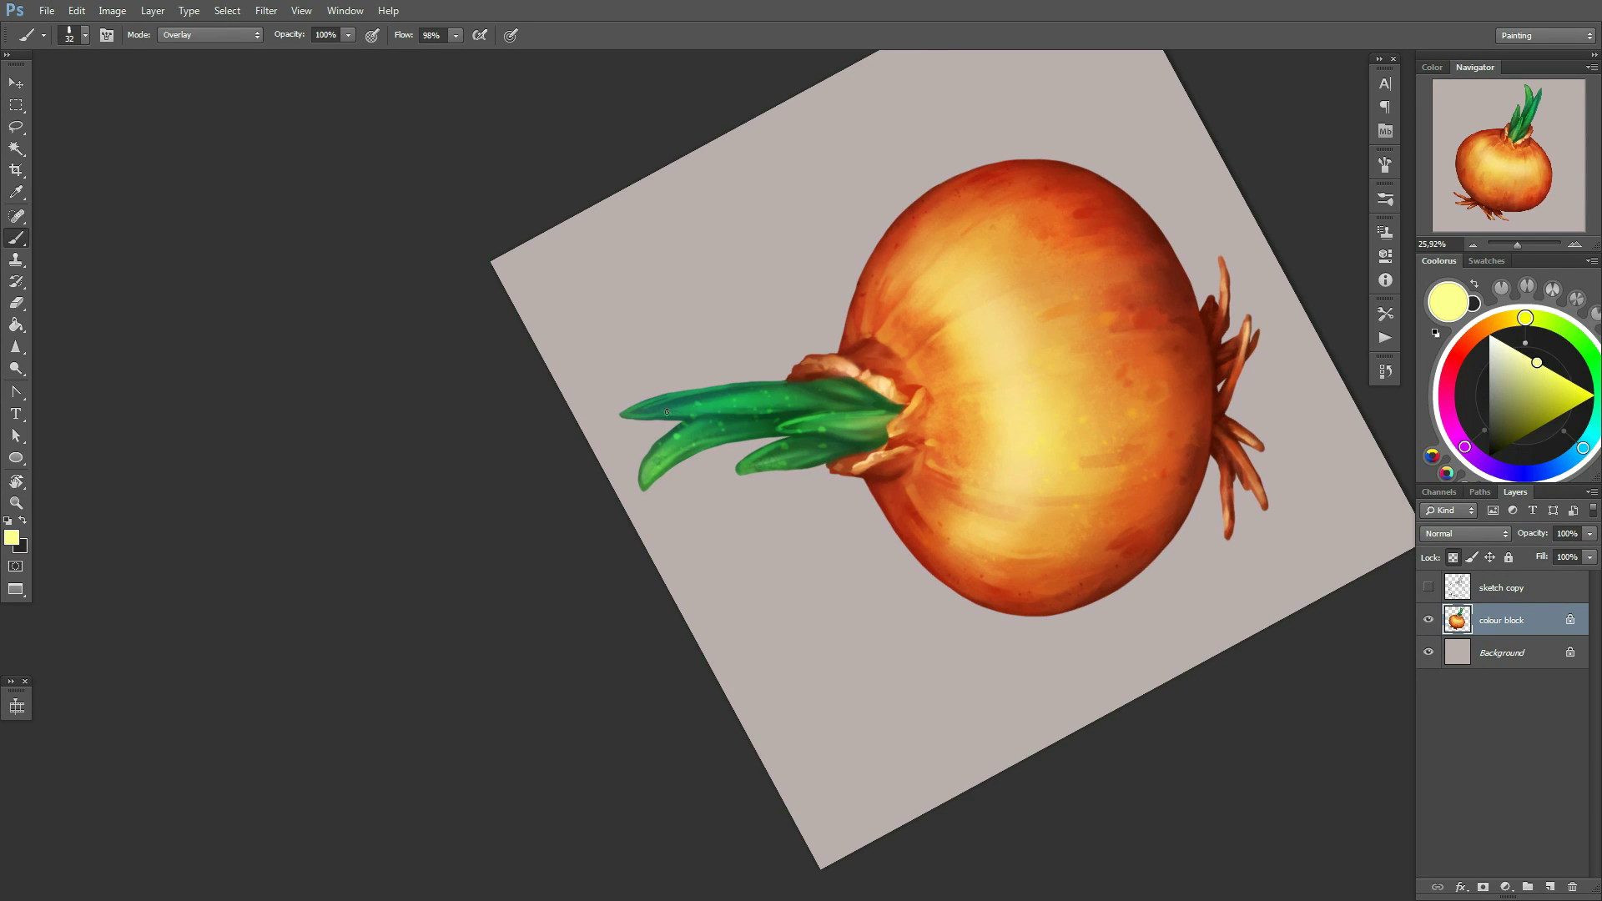
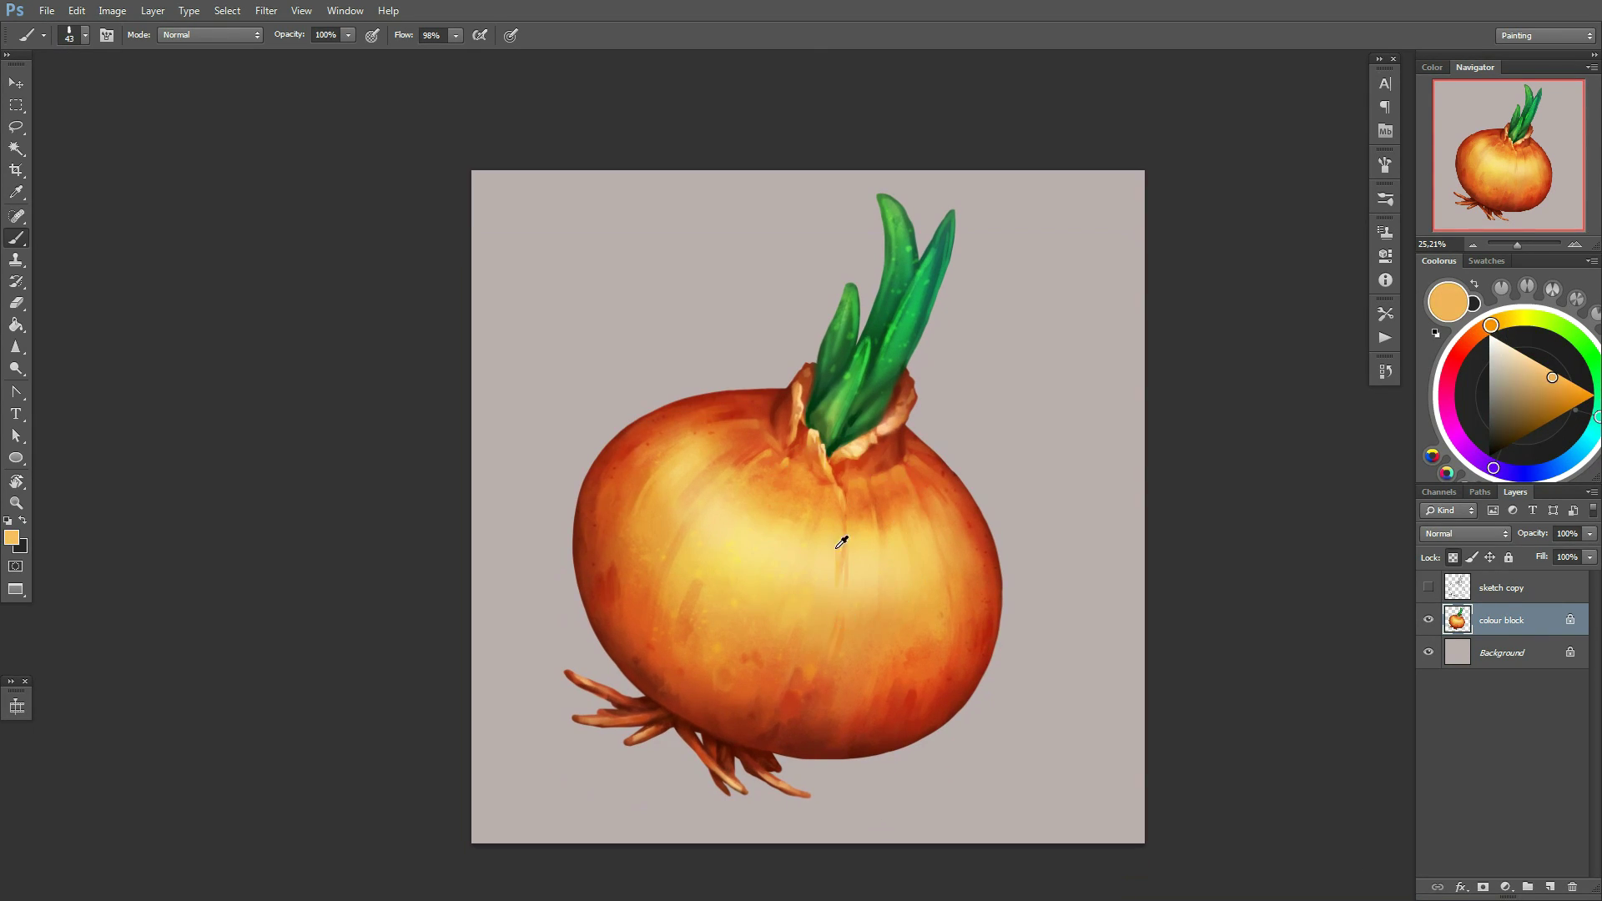
# Blend pale cream and light orange highlights into the bulb's lower body on a rotated canvas
pyautogui.keyDown('alt'); pyautogui.click(683, 460); pyautogui.keyUp('alt')
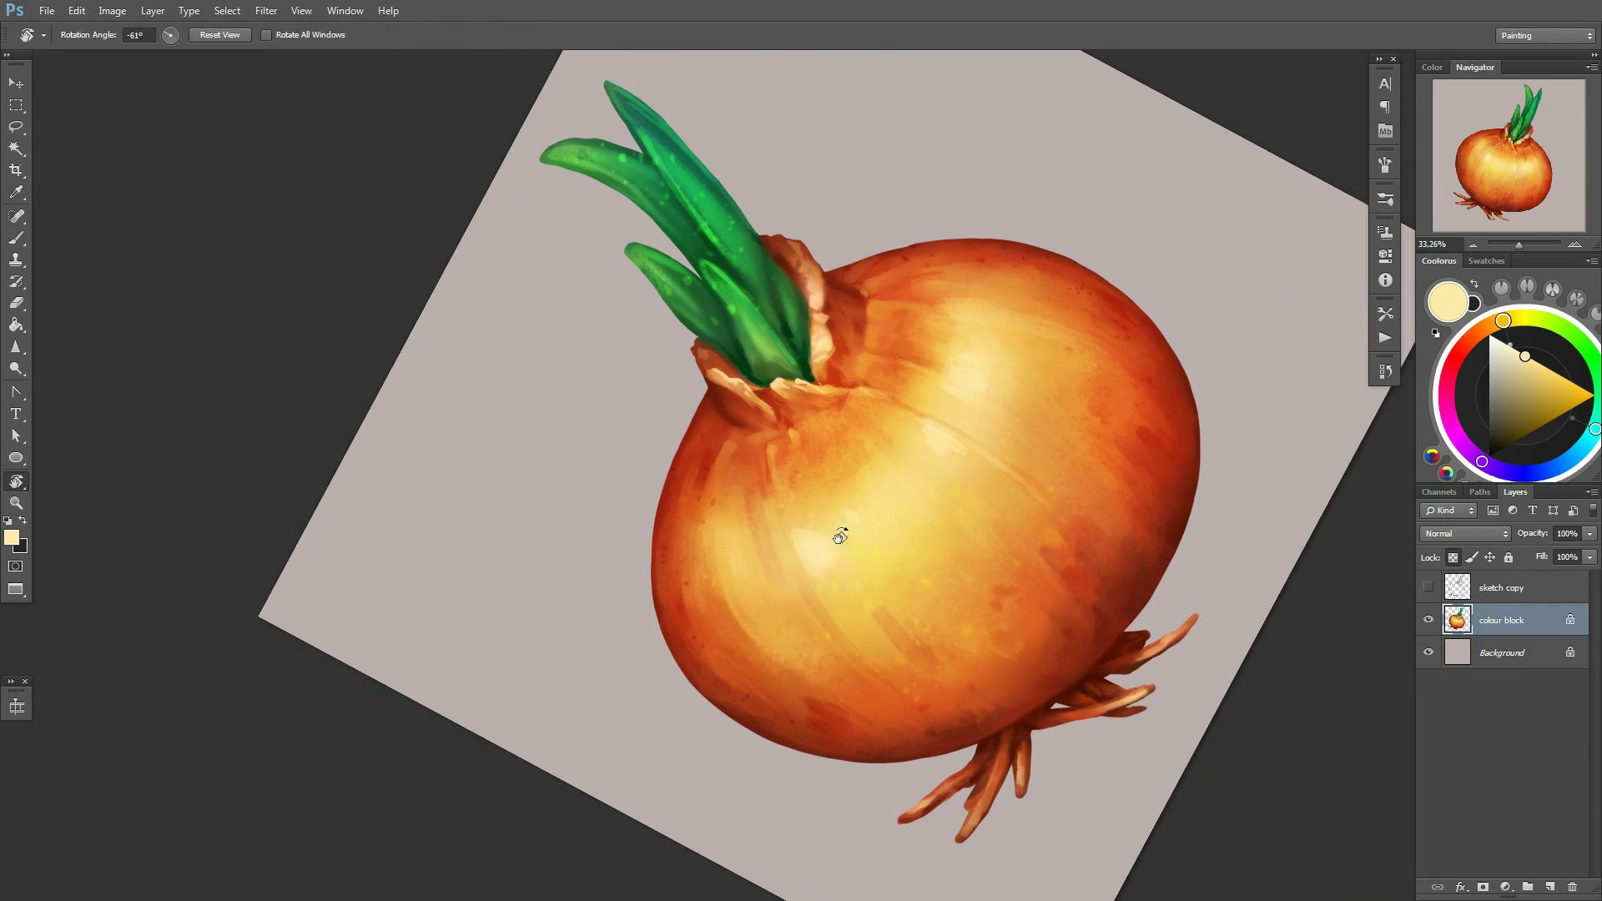
pyautogui.moveTo(878, 522); pyautogui.dragTo(681, 572)
pyautogui.keyDown('alt'); pyautogui.click(712, 549); pyautogui.keyUp('alt')
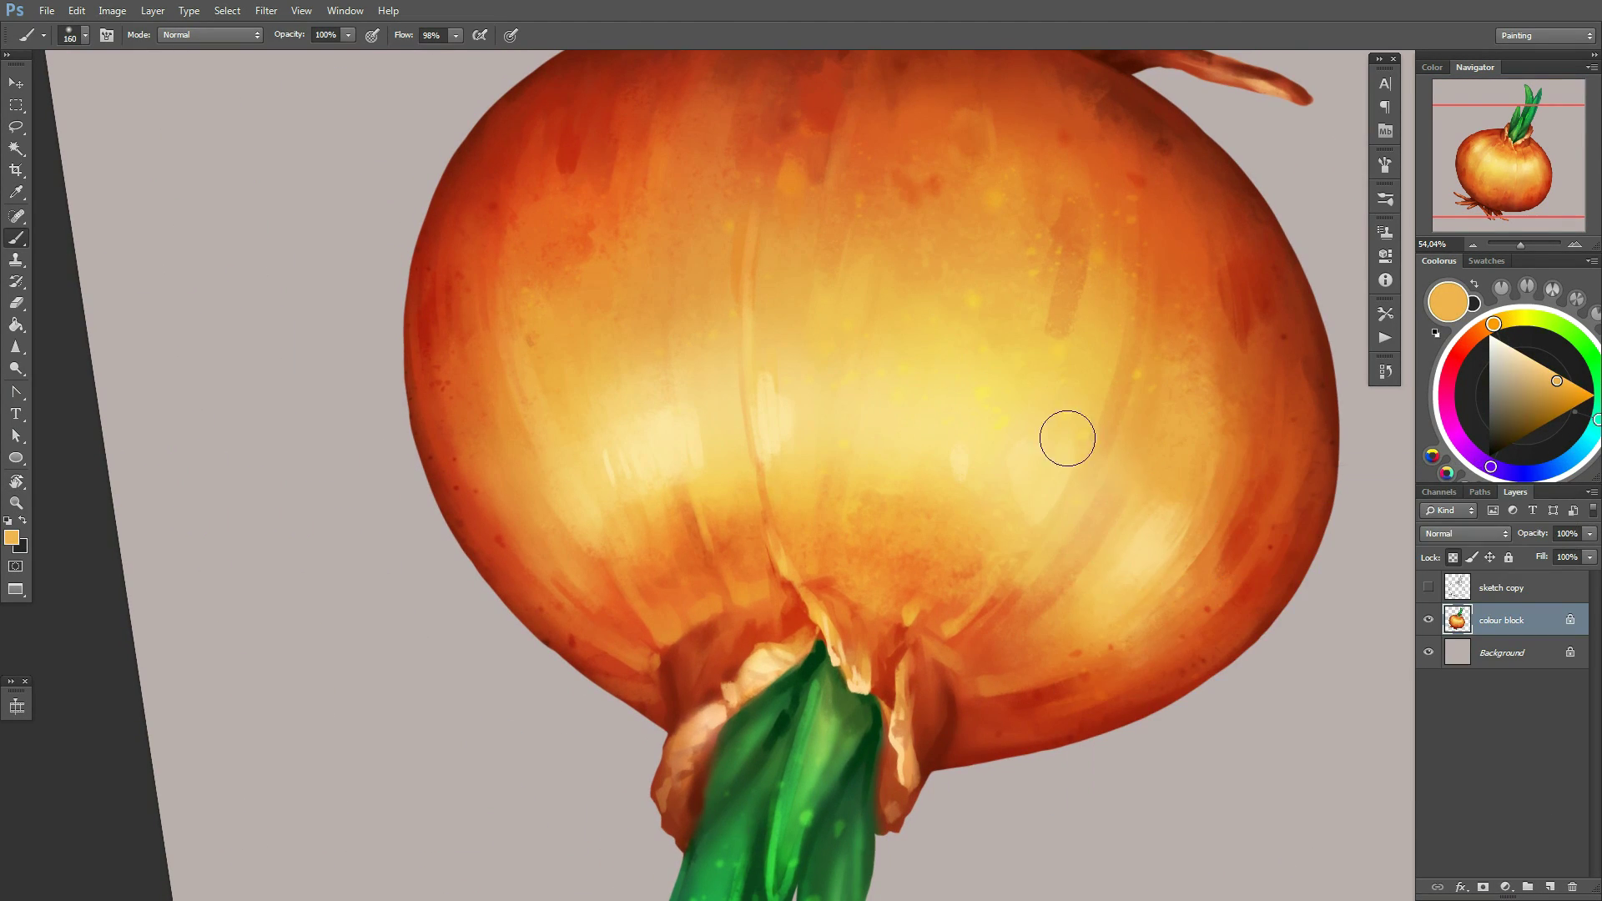
pyautogui.rightClick(809, 363)
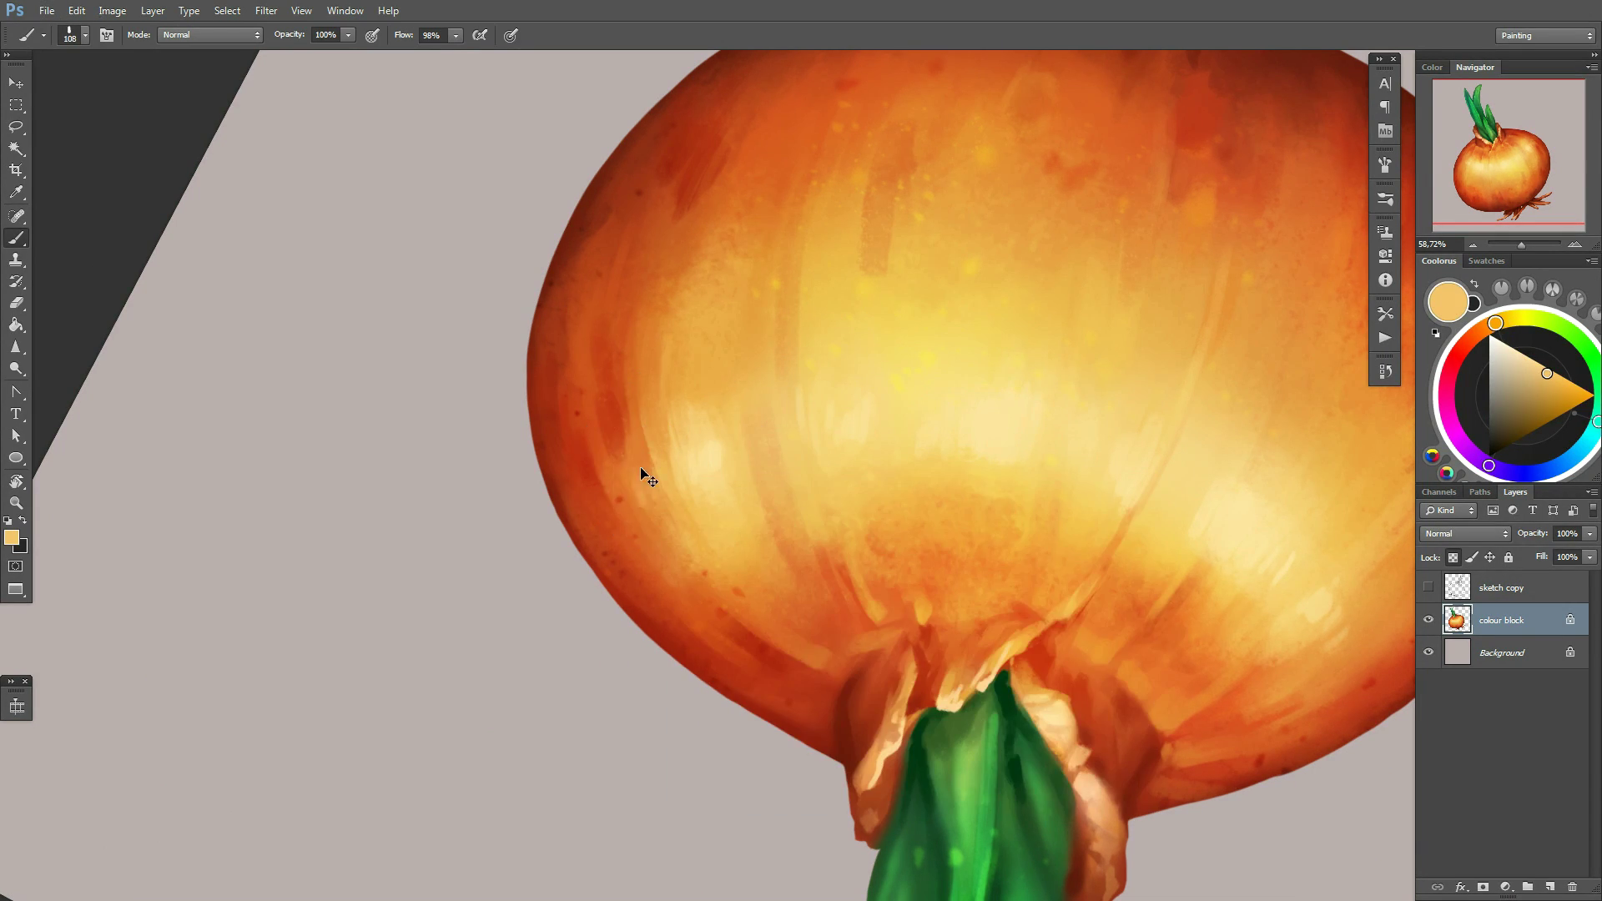
pyautogui.keyDown('alt'); pyautogui.click(701, 415); pyautogui.keyUp('alt')
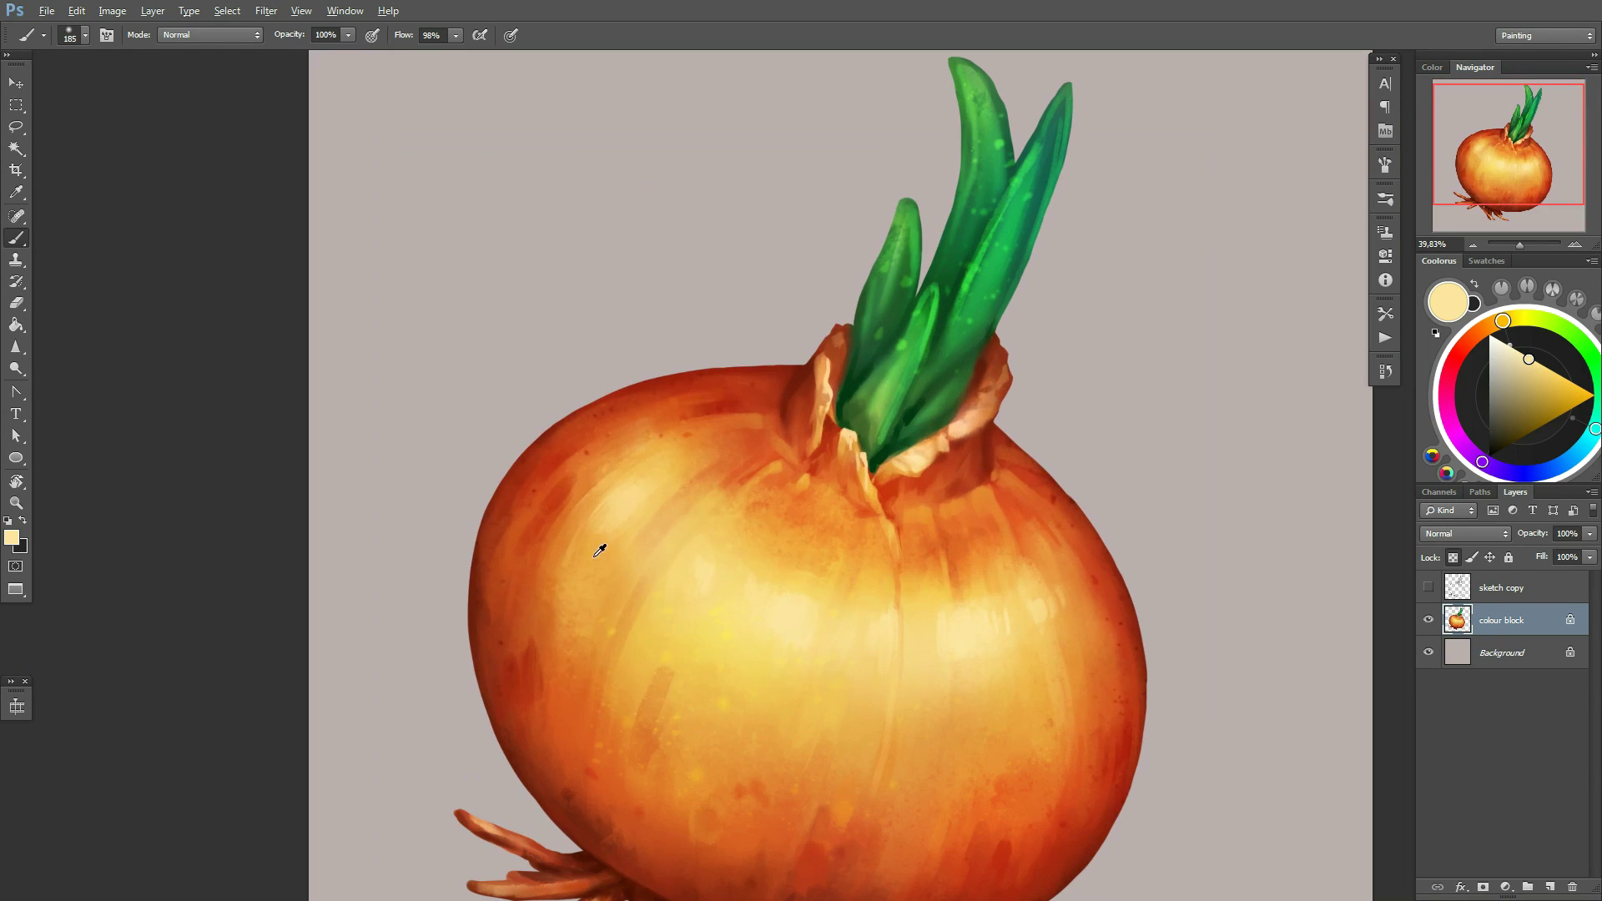
# Paint light and dark orange shading on the bulb with varied brush sizes
pyautogui.keyDown('alt'); pyautogui.click(618, 525); pyautogui.keyUp('alt')
pyautogui.keyDown('alt'); pyautogui.click(652, 582); pyautogui.keyUp('alt')
pyautogui.rightClick(651, 581)
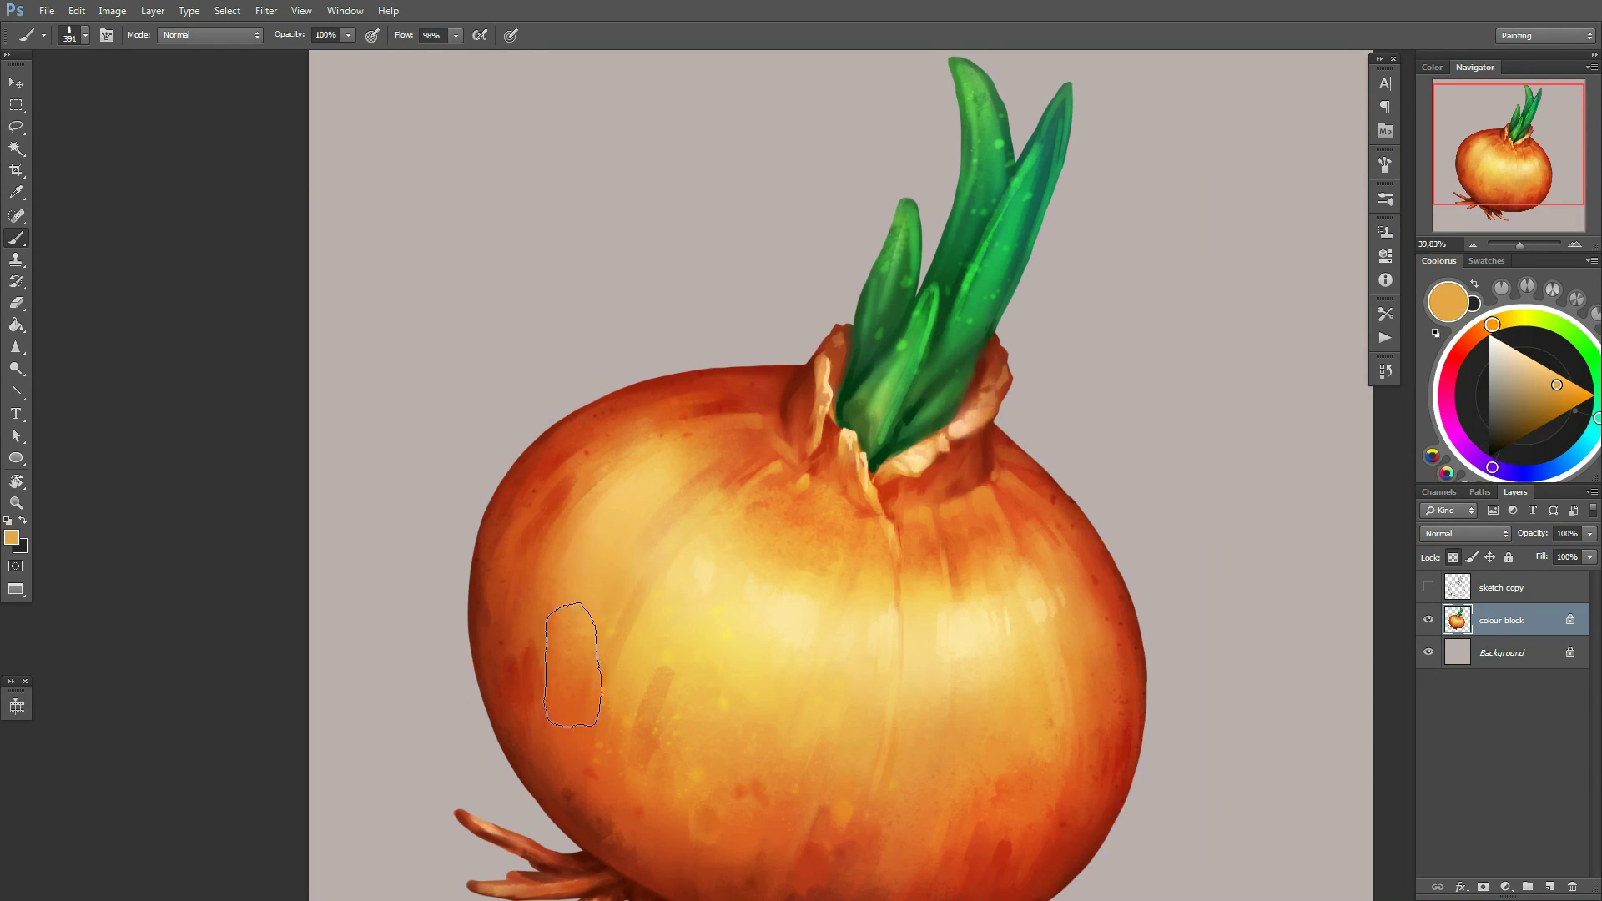
pyautogui.rightClick(654, 673)
pyautogui.keyDown('alt'); pyautogui.click(766, 515); pyautogui.keyUp('alt')
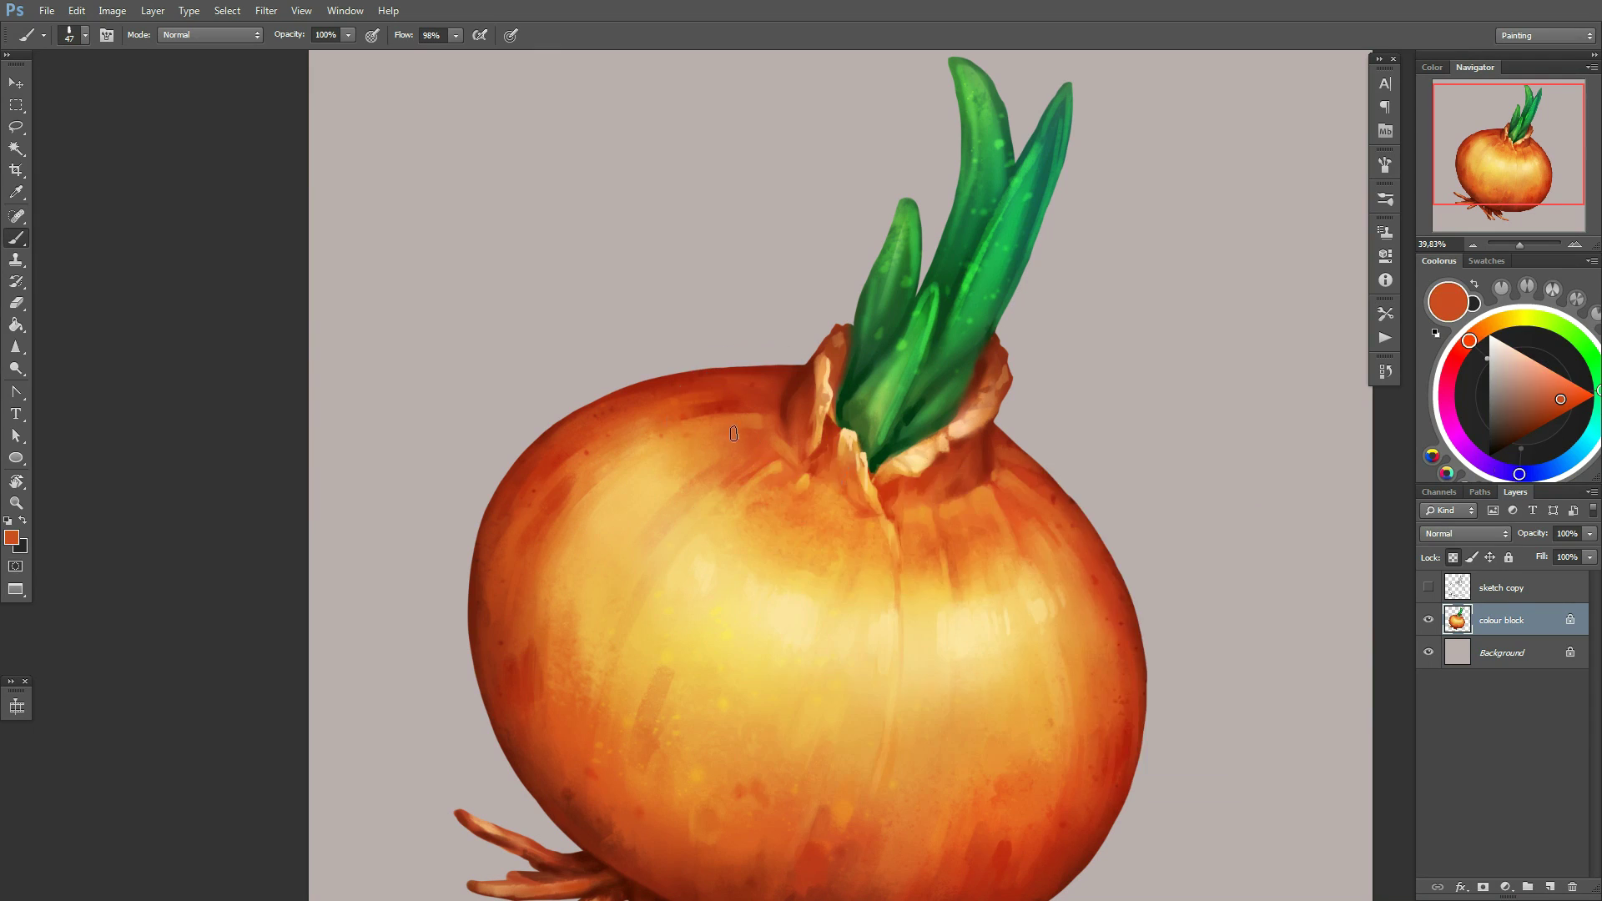
pyautogui.rightClick(765, 515)
pyautogui.keyDown('alt'); pyautogui.click(571, 598); pyautogui.keyUp('alt')
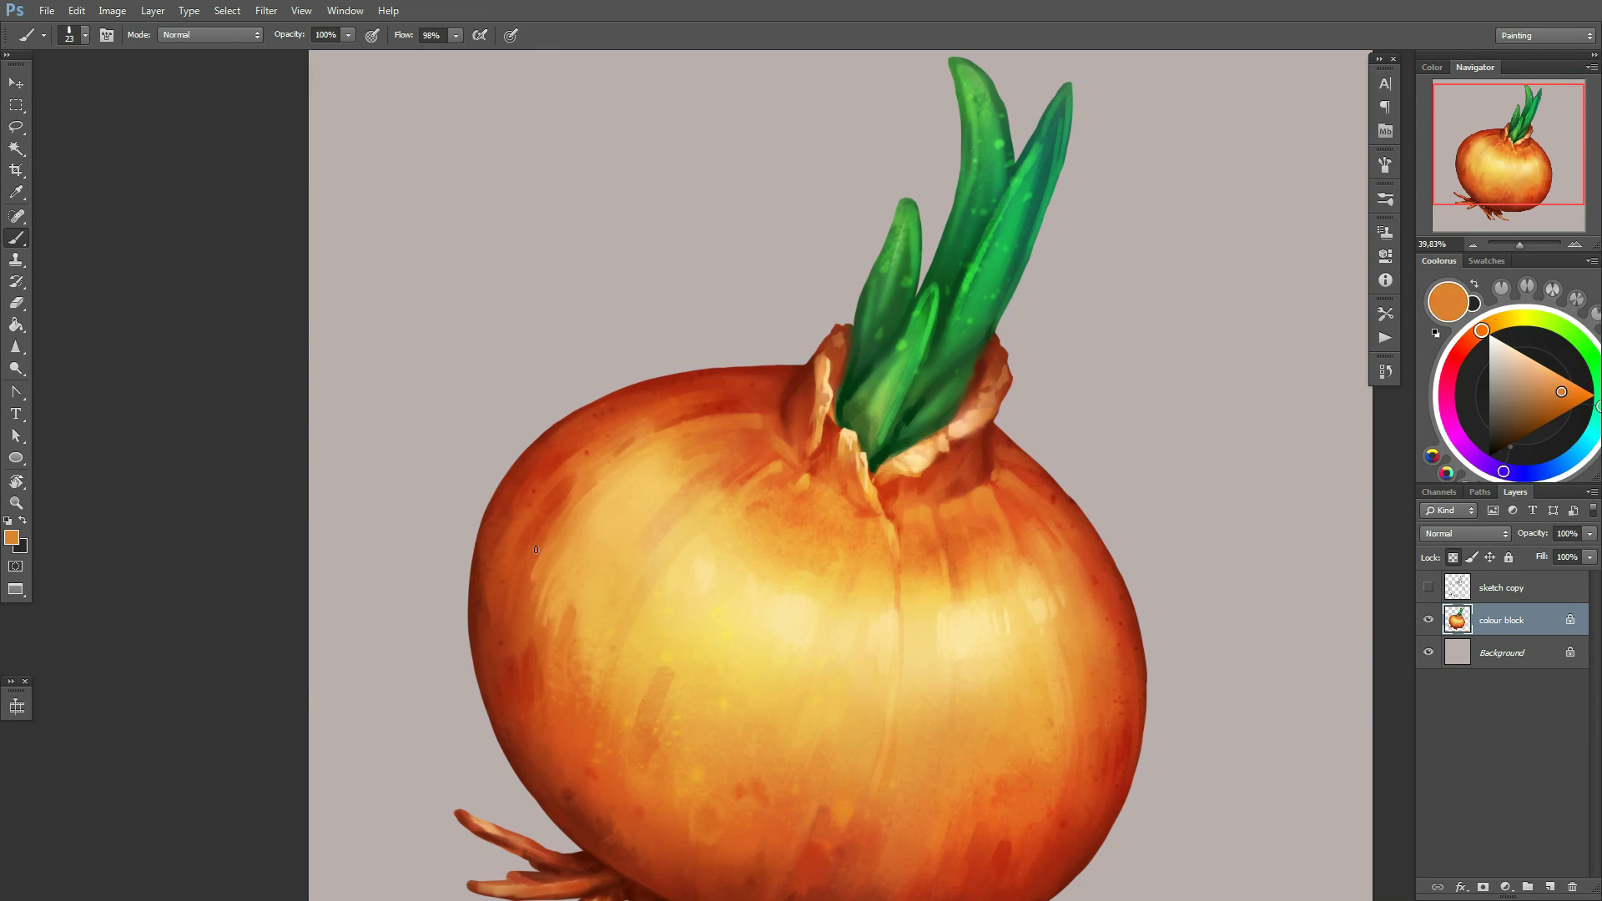
pyautogui.rightClick(554, 566)
# Lay broad dark-red shading along the bulb's shaded edge
pyautogui.keyDown('alt'); pyautogui.click(533, 568); pyautogui.keyUp('alt')
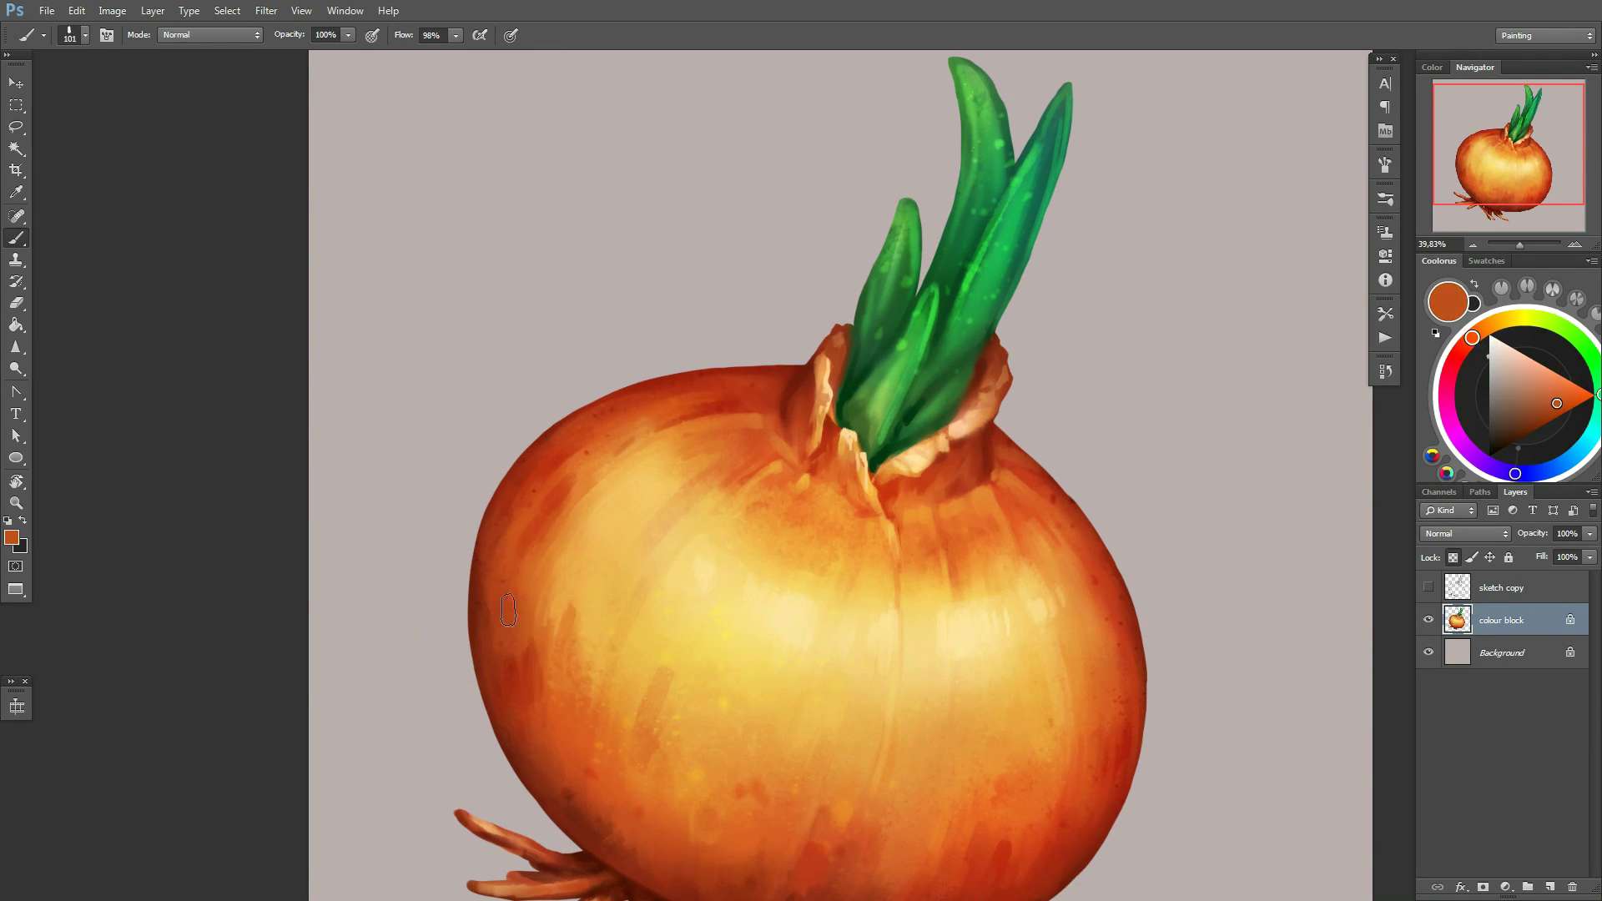
pyautogui.keyDown('alt'); pyautogui.click(522, 571); pyautogui.keyUp('alt')
pyautogui.moveTo(873, 626); pyautogui.dragTo(826, 525)
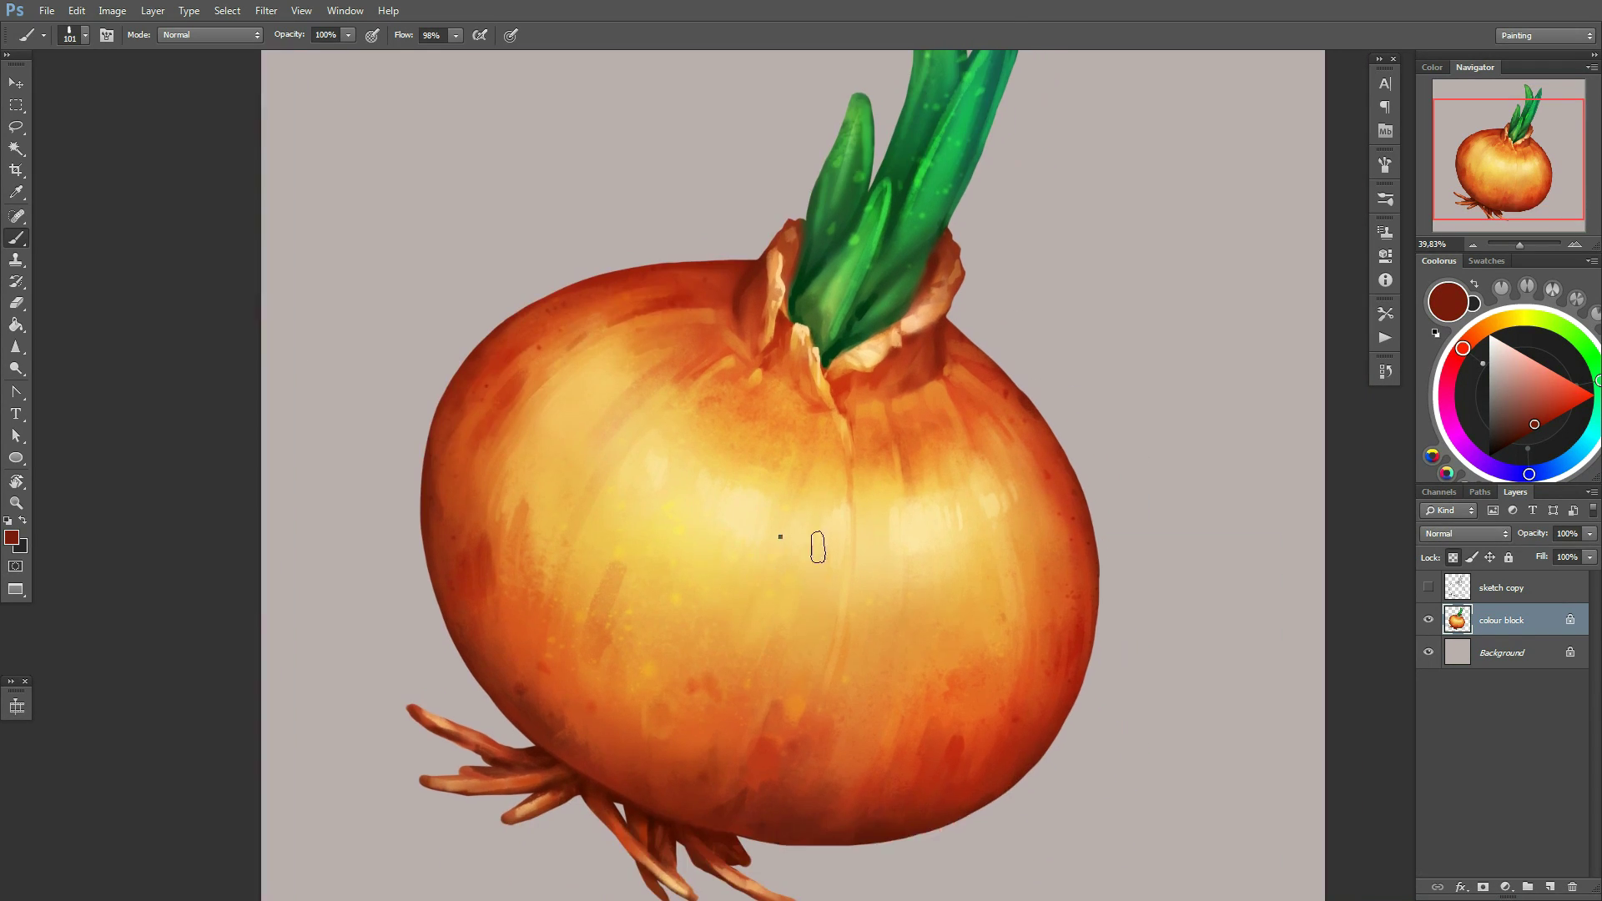
pyautogui.rightClick(780, 534)
pyautogui.keyDown('alt'); pyautogui.click(526, 597); pyautogui.keyUp('alt')
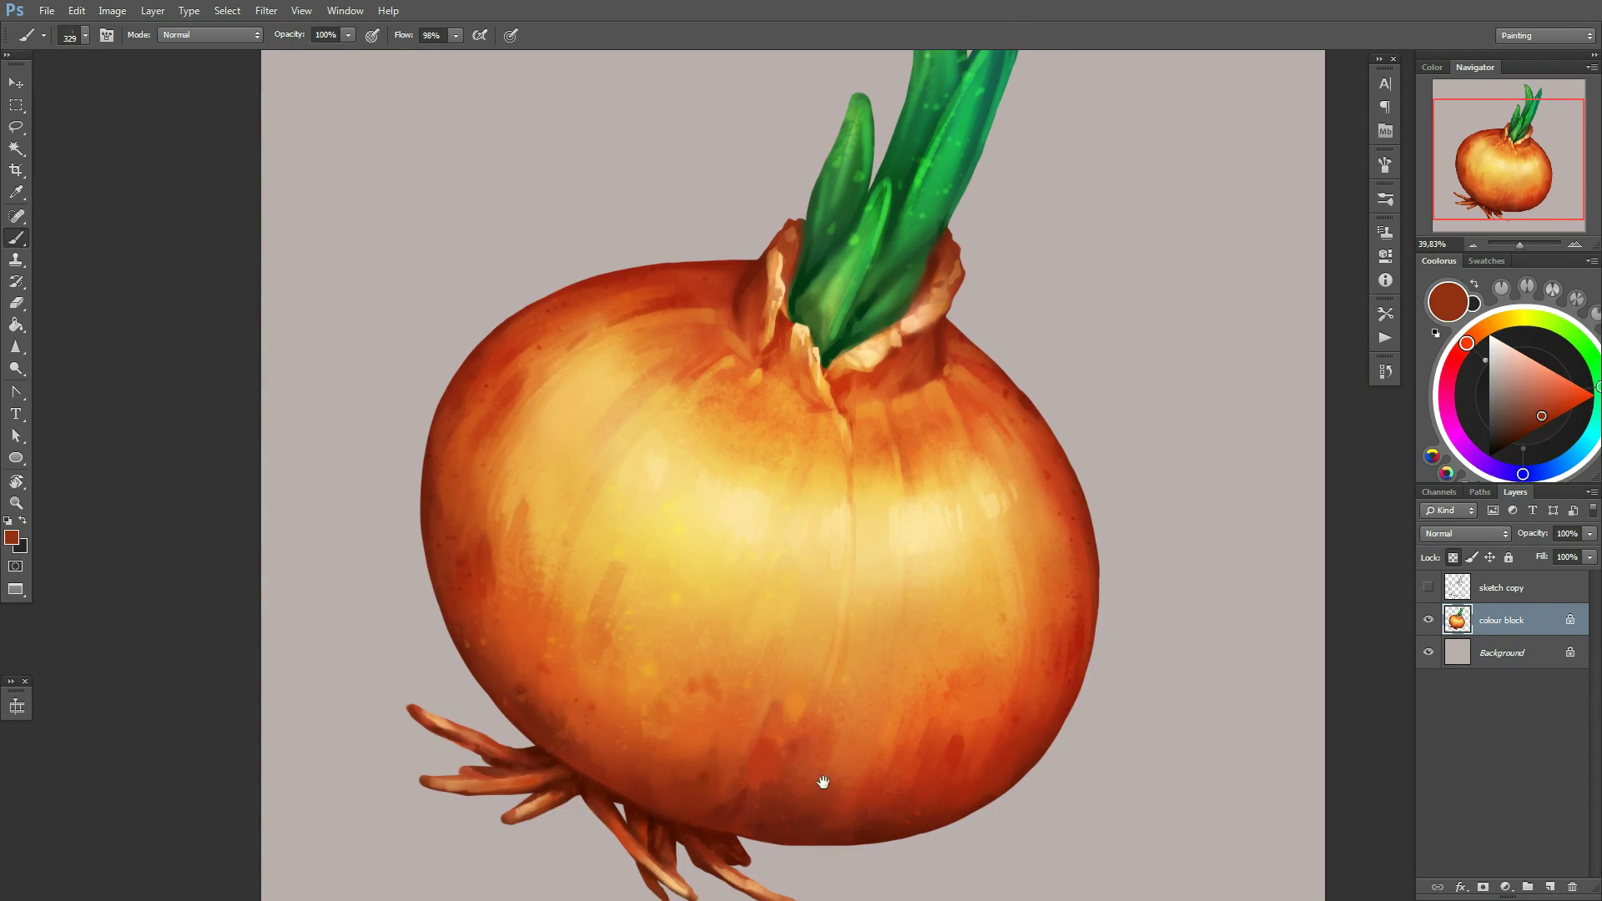
pyautogui.scroll(-1, 822, 779)
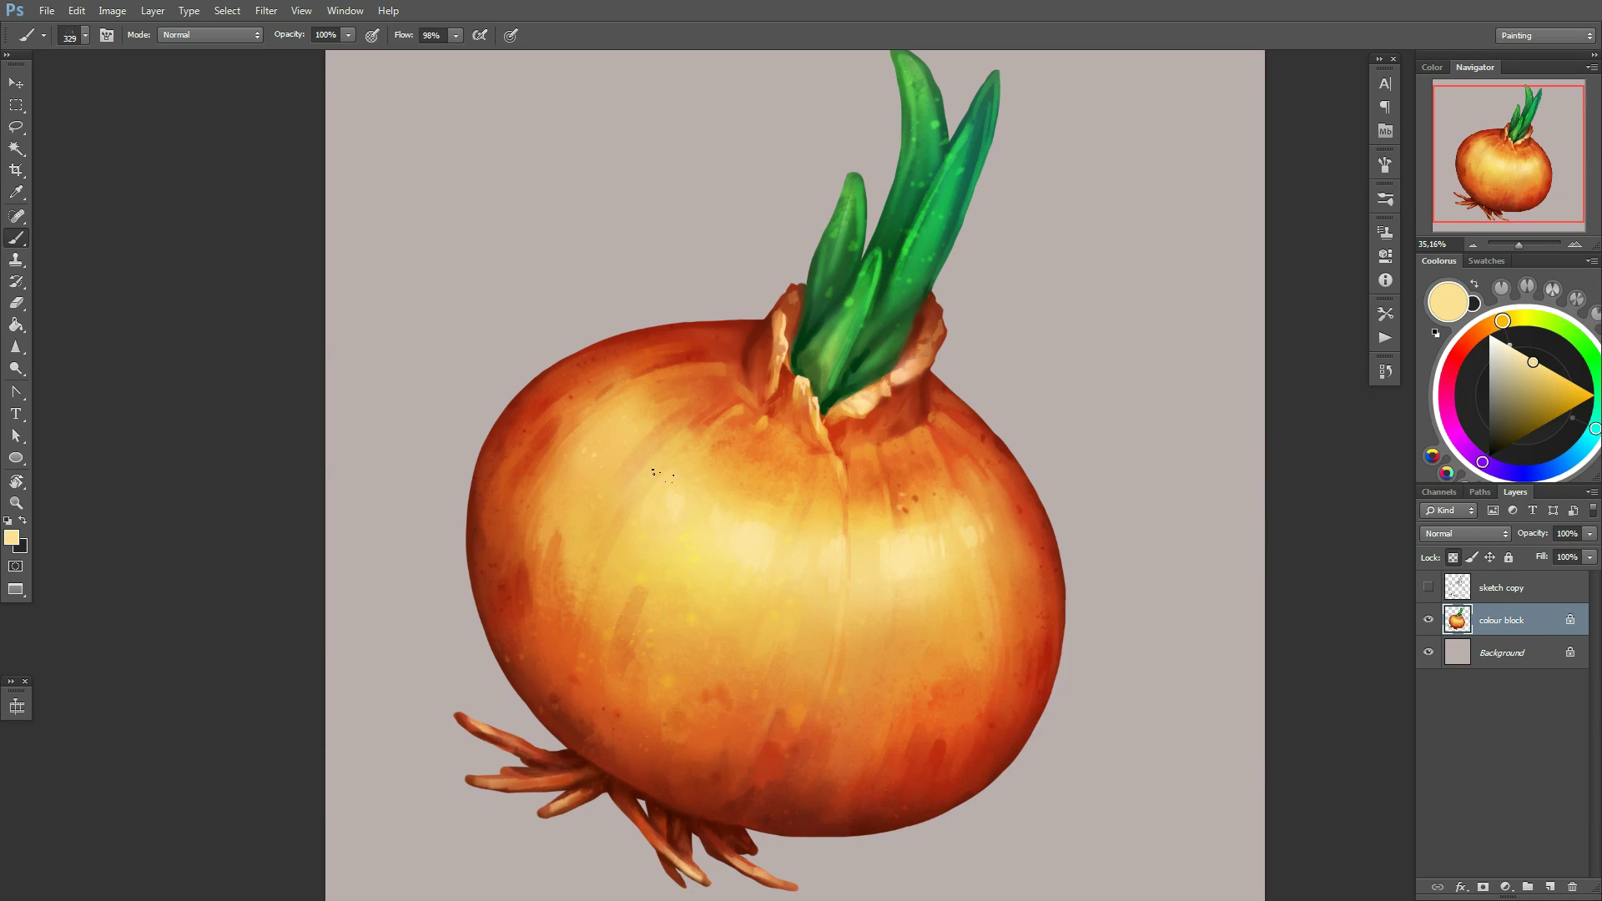
pyautogui.keyDown('alt'); pyautogui.click(626, 412); pyautogui.keyUp('alt')
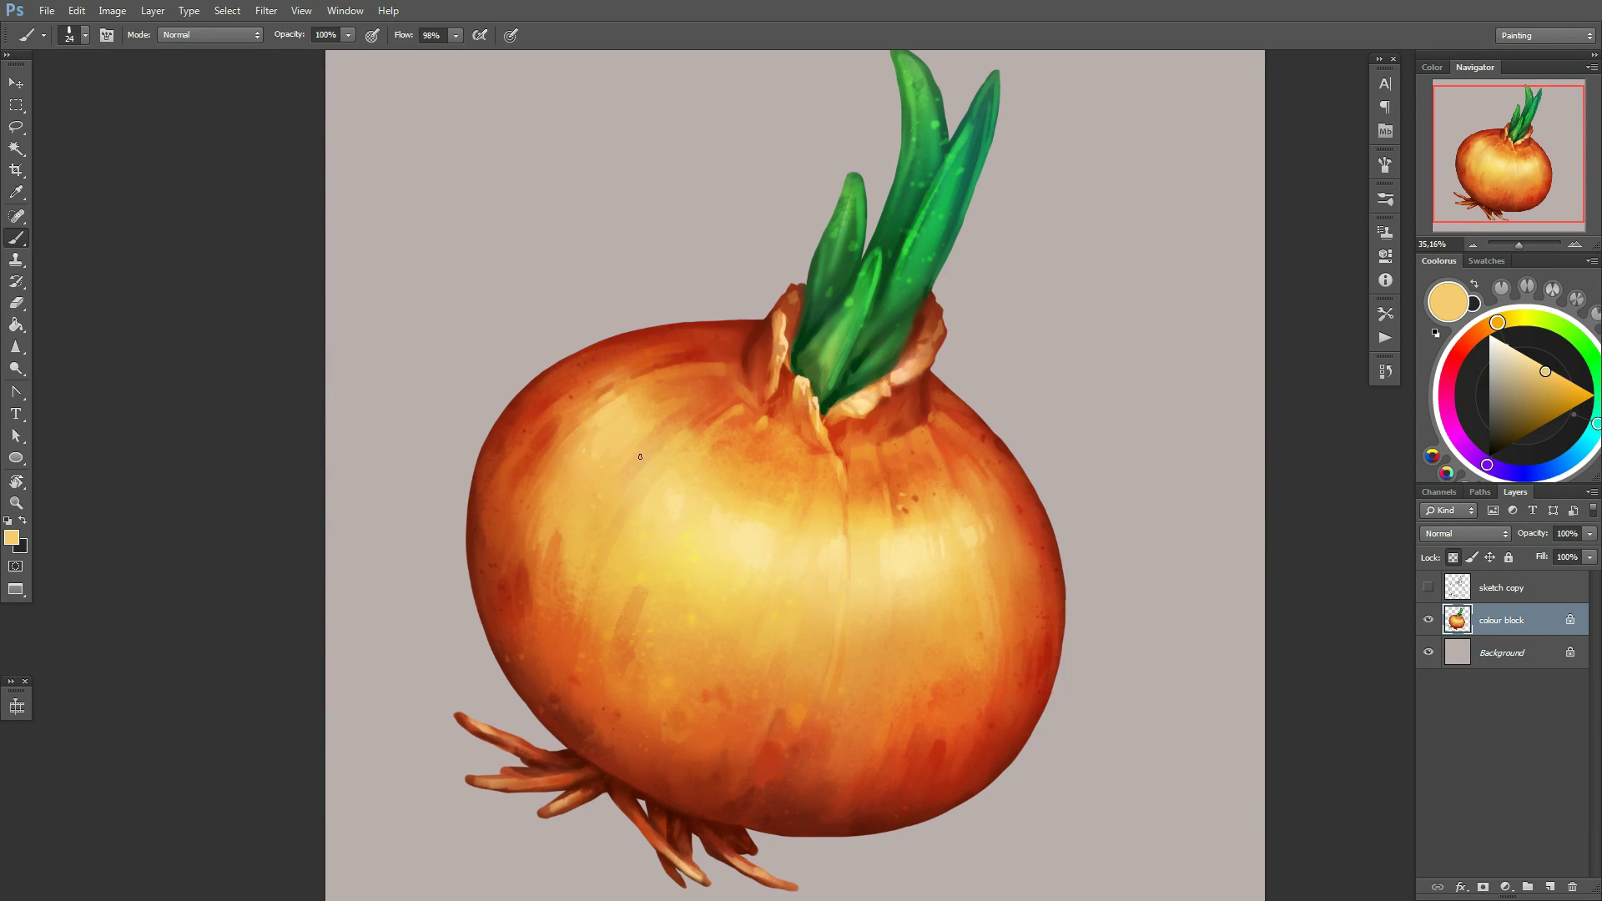
# Paint wider deep yellow-orange, red-brown and red-orange strokes across the bulb
pyautogui.press(']')
pyautogui.press(']')
pyautogui.press(']')
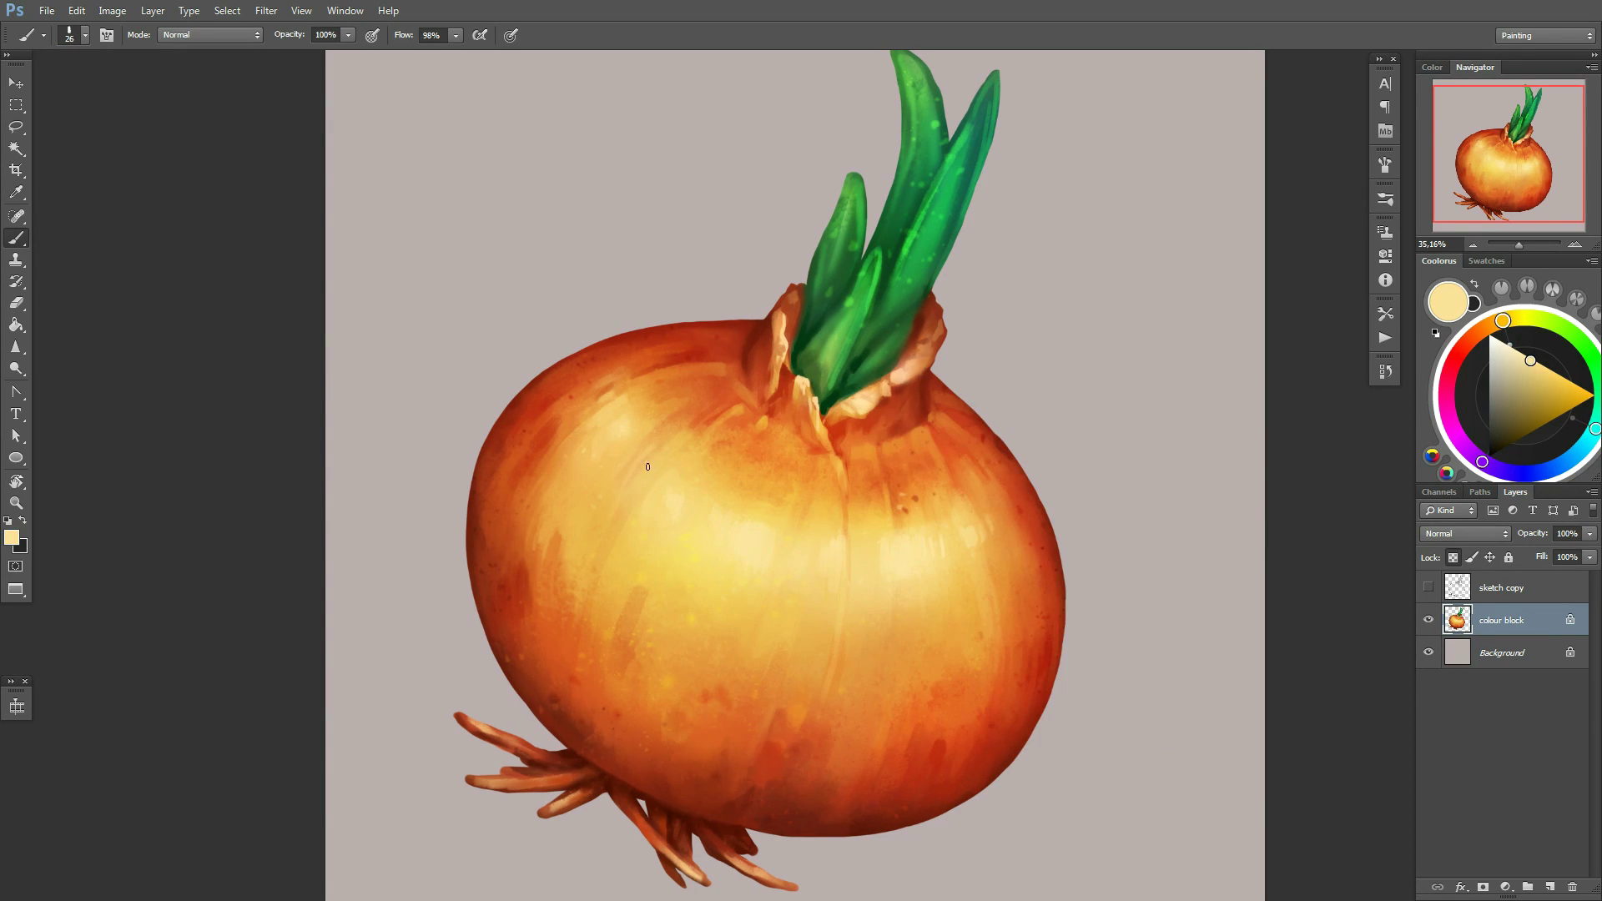
pyautogui.moveTo(651, 393); pyautogui.dragTo(623, 500)
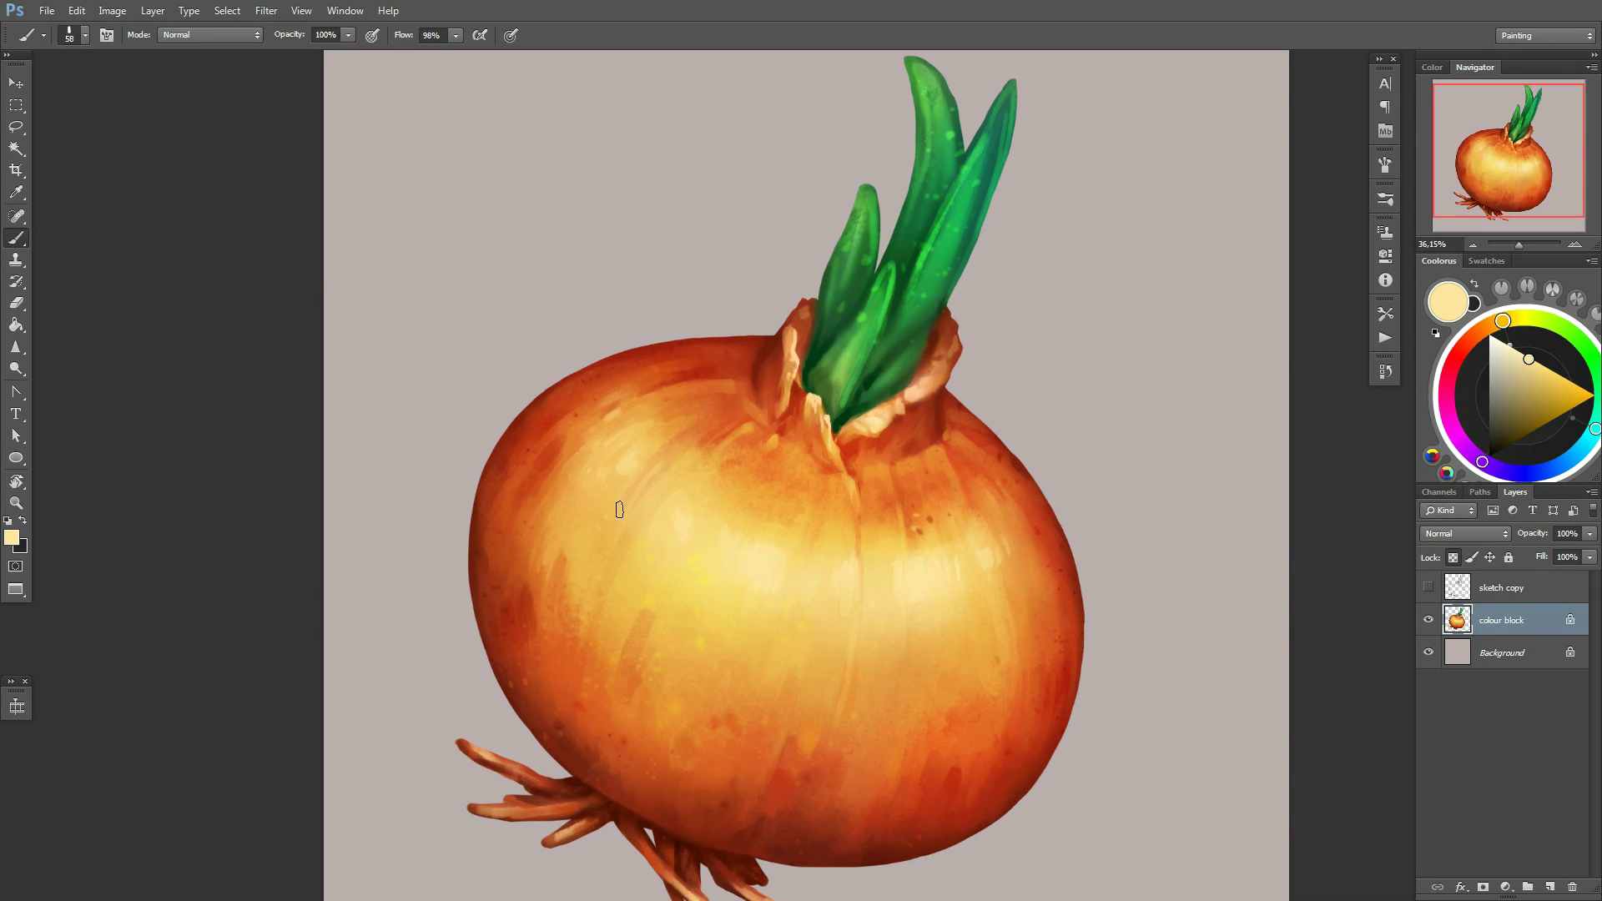
pyautogui.scroll(-3, 619, 509)
pyautogui.keyDown('alt'); pyautogui.click(582, 643); pyautogui.keyUp('alt')
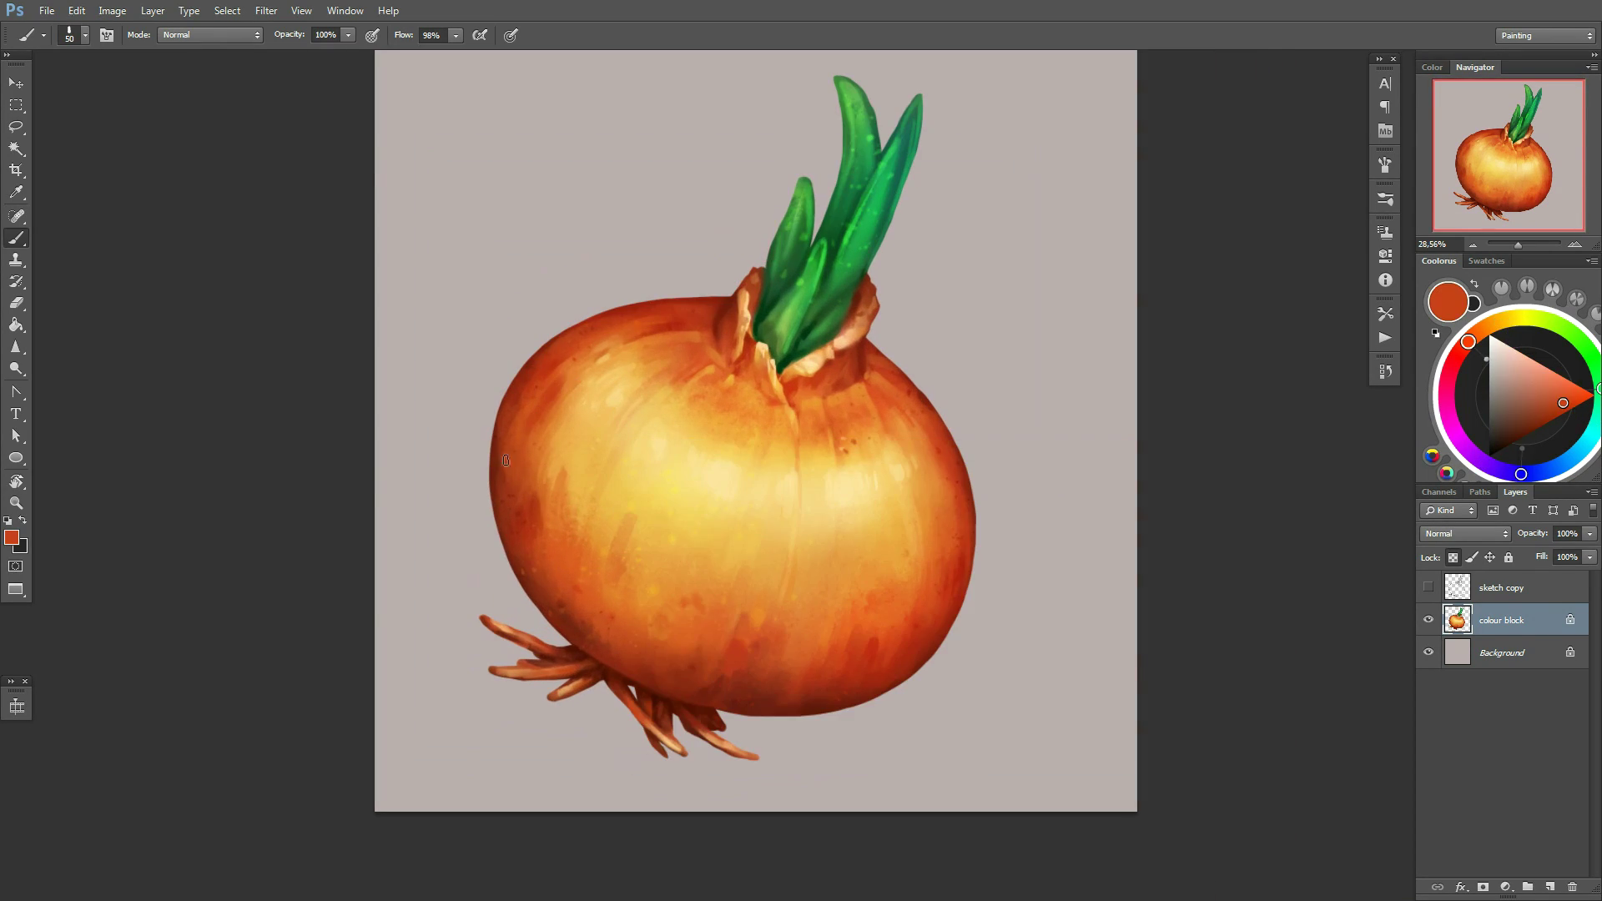
pyautogui.rightClick(896, 345)
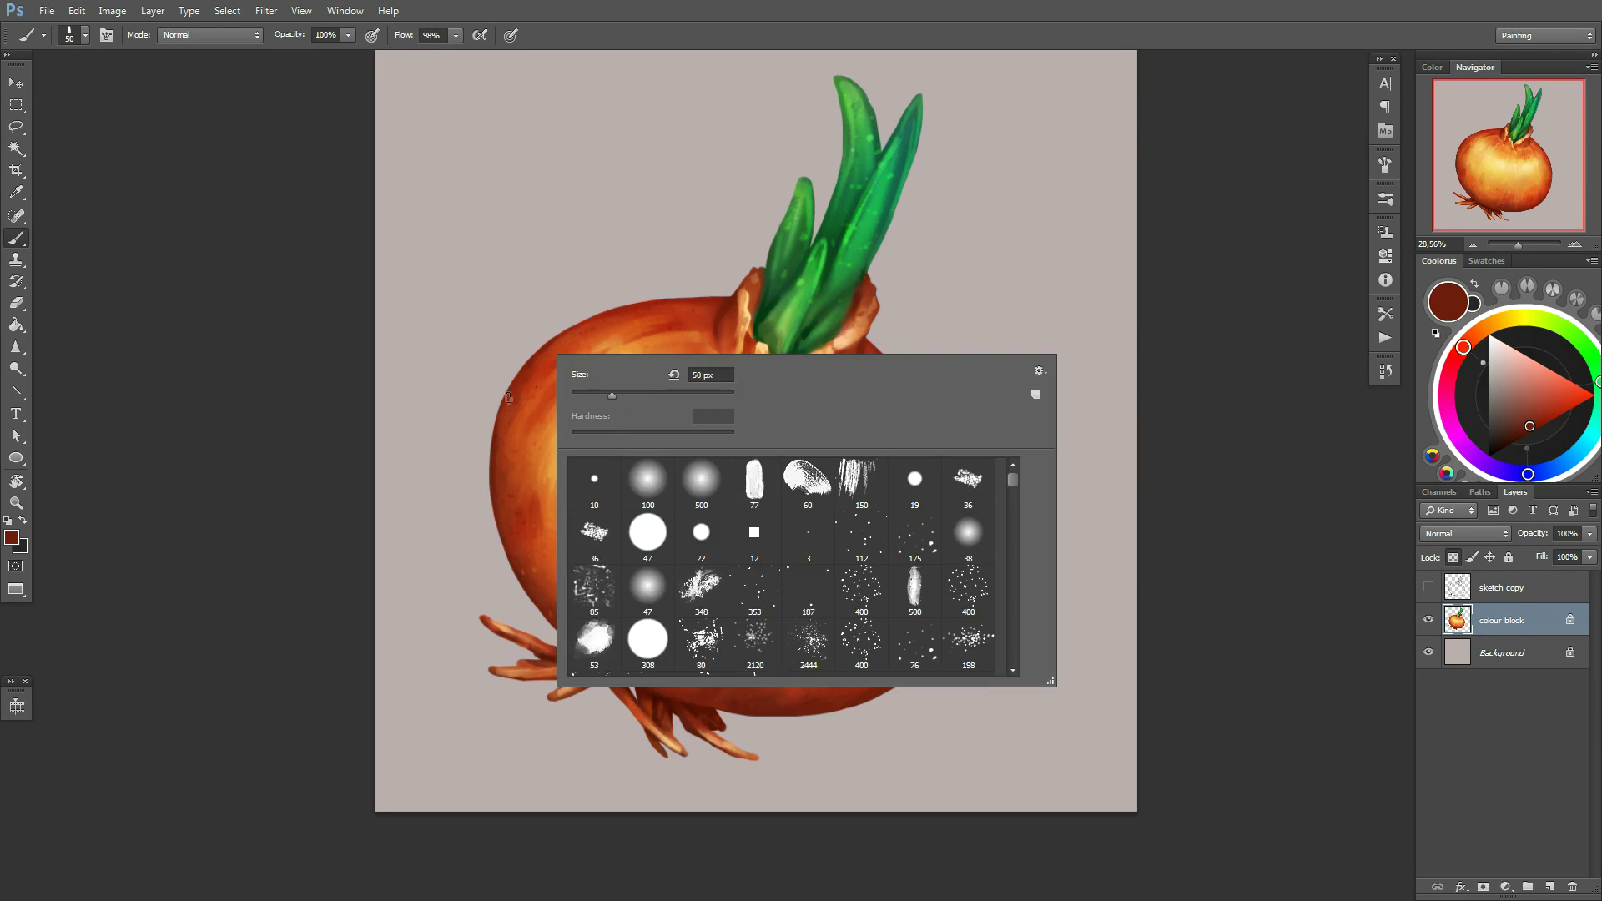
pyautogui.press('Escape')
pyautogui.keyDown('alt'); pyautogui.click(581, 339); pyautogui.keyUp('alt')
# With a 40 px brush, blend orange, yellow-orange and red-brown on the bulb's left side
pyautogui.moveTo(530, 568); pyautogui.dragTo(415, 648)
pyautogui.rightClick(636, 495)
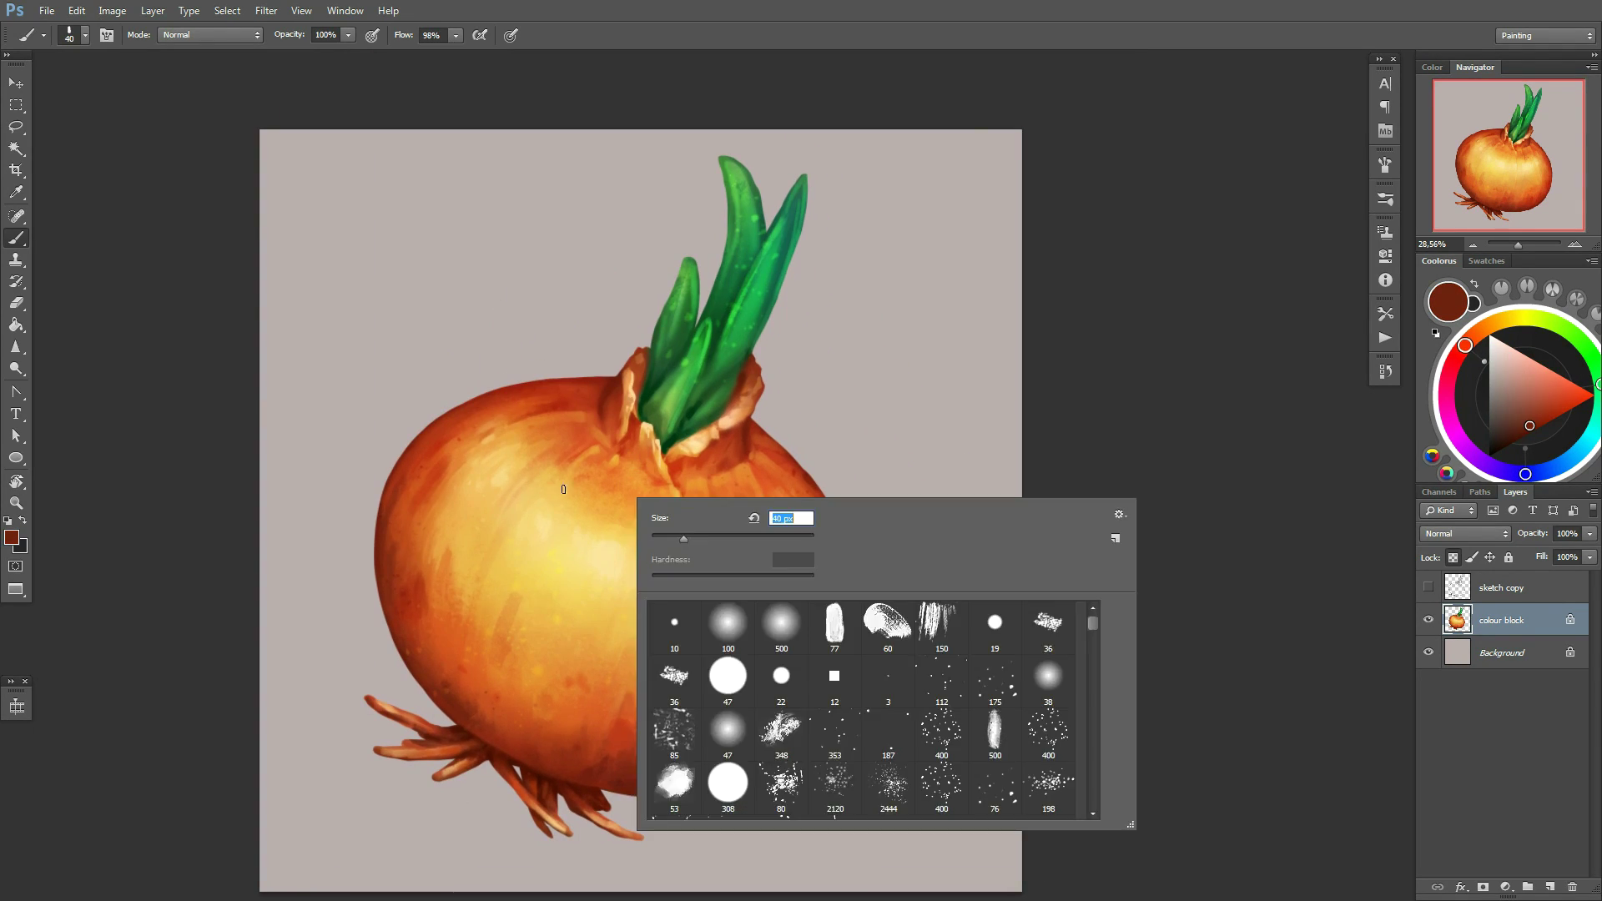
pyautogui.press('Escape')
pyautogui.keyDown('alt'); pyautogui.click(541, 476); pyautogui.keyUp('alt')
pyautogui.keyDown('alt'); pyautogui.click(532, 491); pyautogui.keyUp('alt')
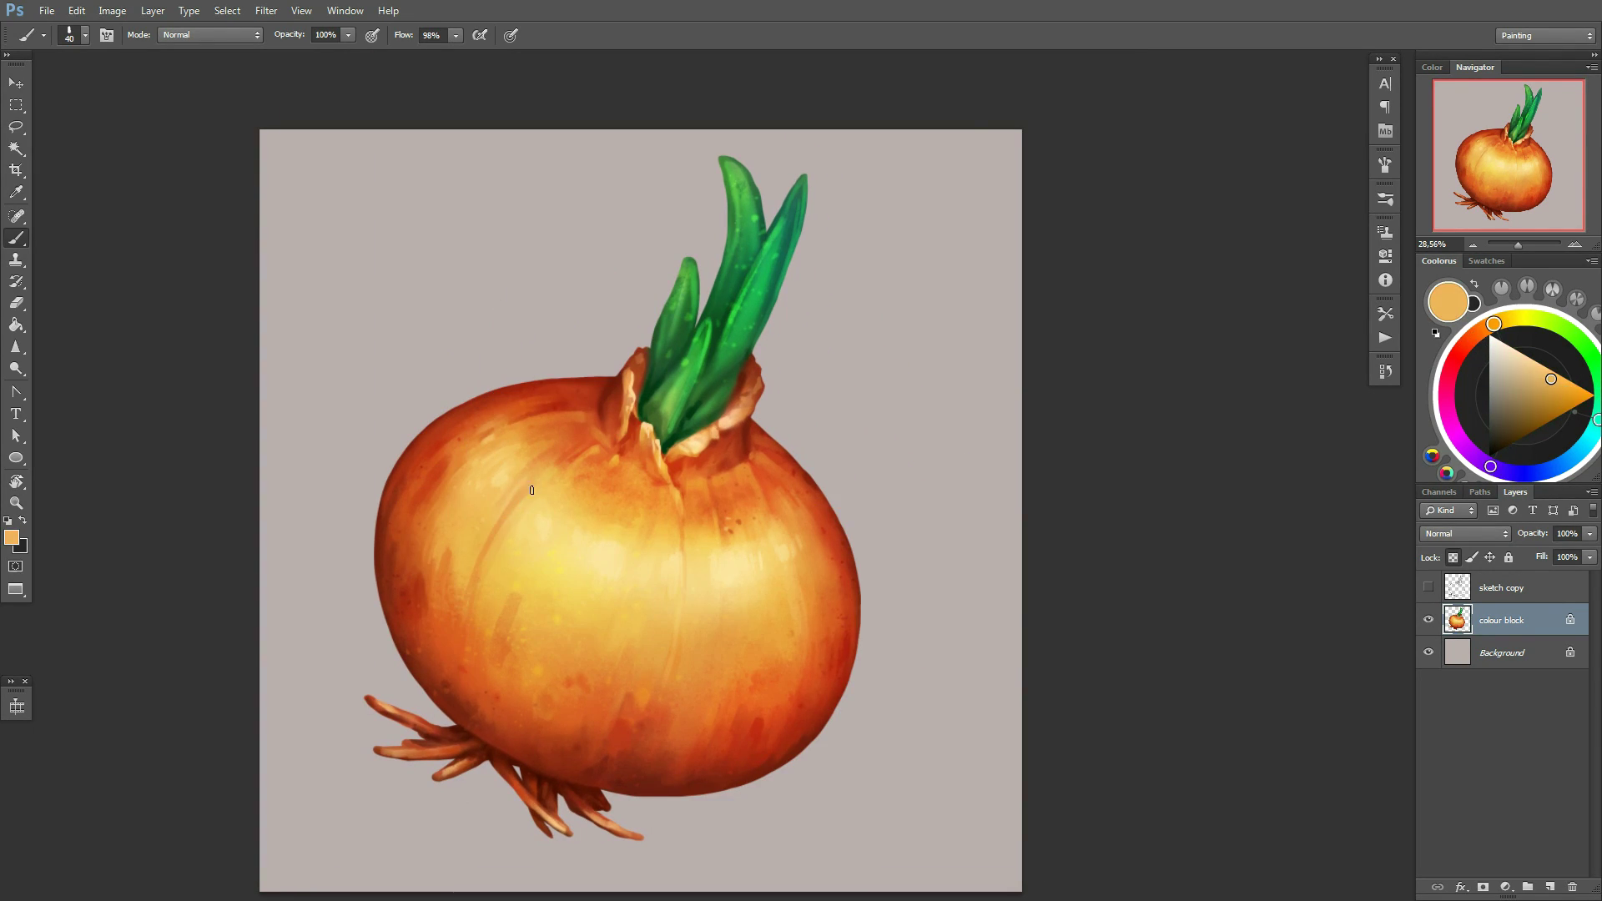
pyautogui.keyDown('alt'); pyautogui.click(433, 524); pyautogui.keyUp('alt')
pyautogui.rightClick(860, 535)
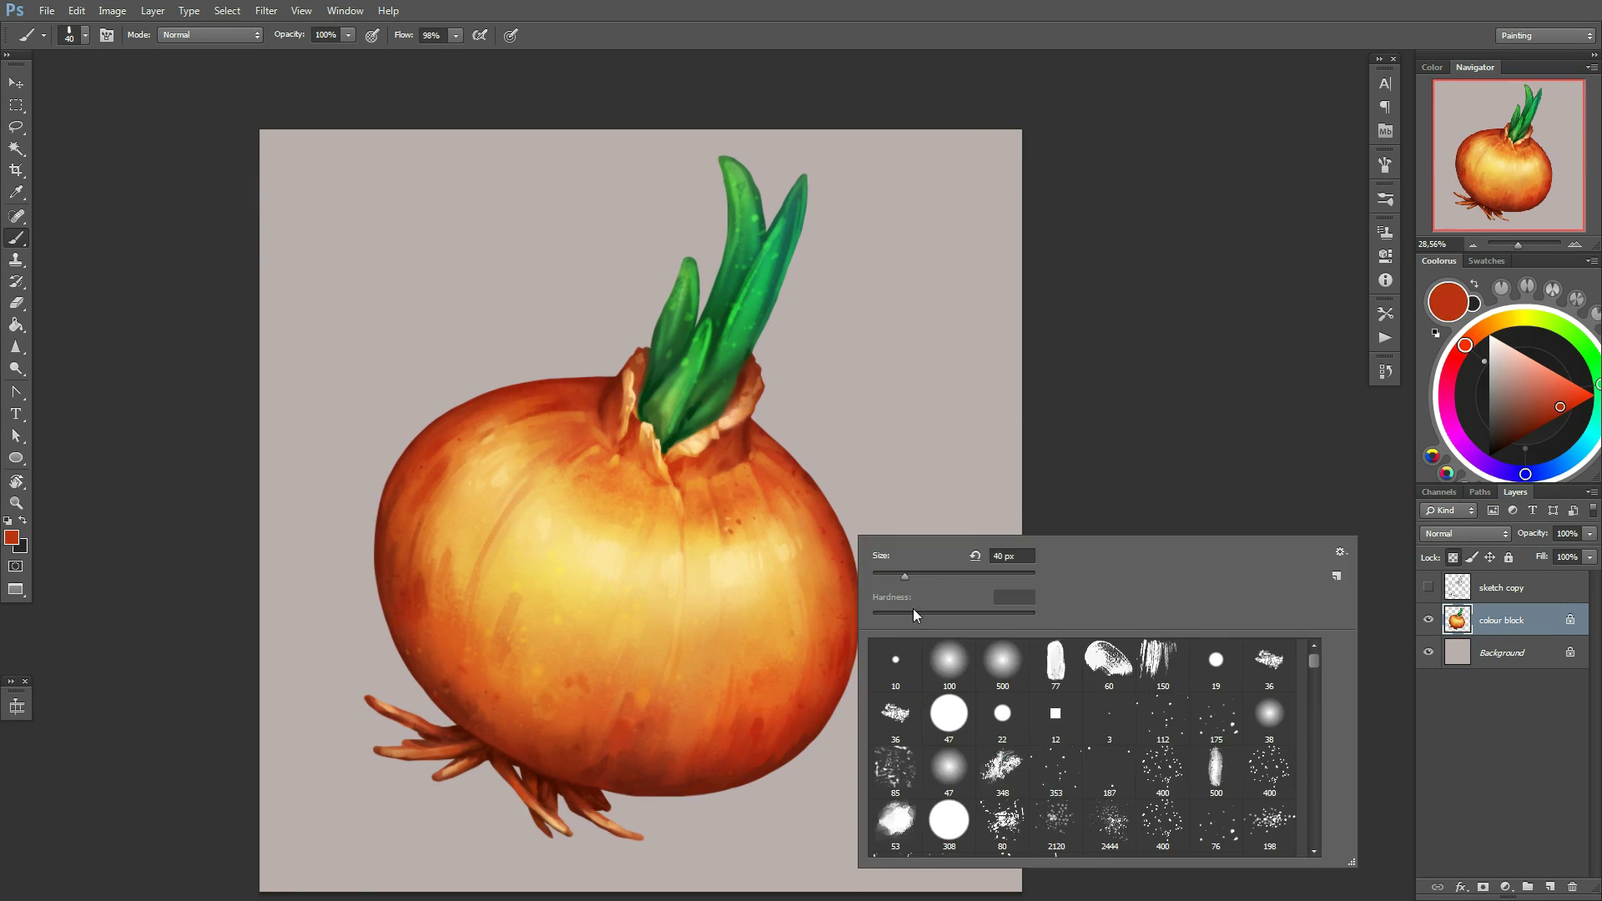
pyautogui.press('Return')
# Blend pale yellow and orange highlights into the lower bulb with a larger brush
pyautogui.scroll(-2, 958, 662)
pyautogui.keyDown('alt'); pyautogui.click(600, 566); pyautogui.keyUp('alt')
pyautogui.rightClick(626, 535)
pyautogui.press('Return')
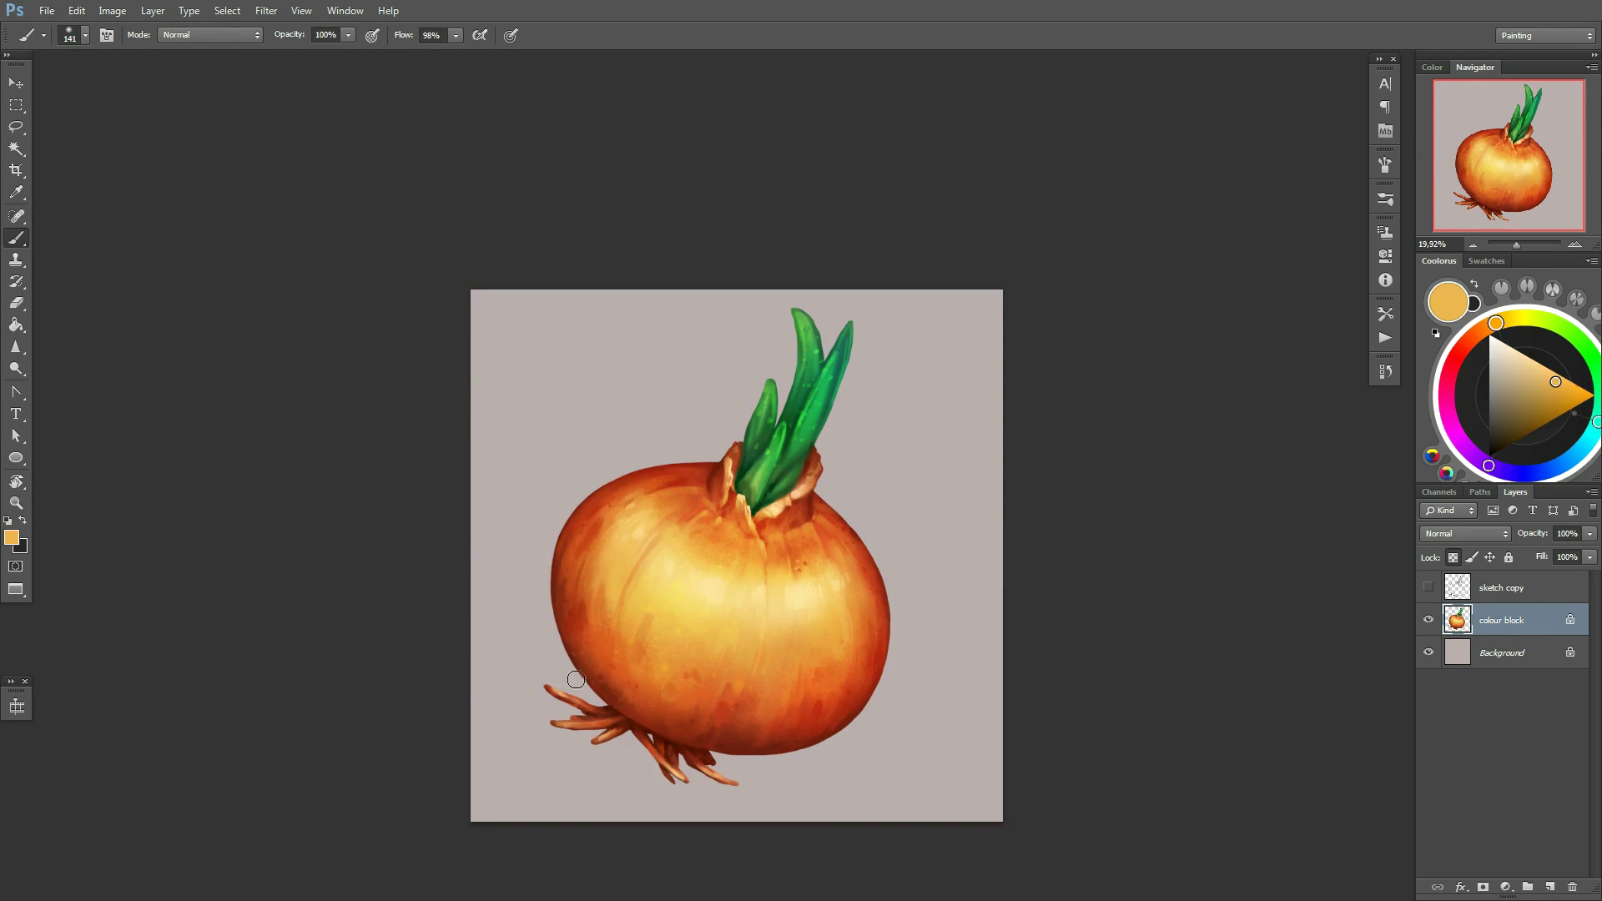
pyautogui.rightClick(626, 534)
pyautogui.press('Return')
pyautogui.keyDown('alt'); pyautogui.click(597, 697); pyautogui.keyUp('alt')
# Shrink the brush and pick up the sprout green
pyautogui.scroll(2, 822, 348)
pyautogui.rightClick(822, 348)
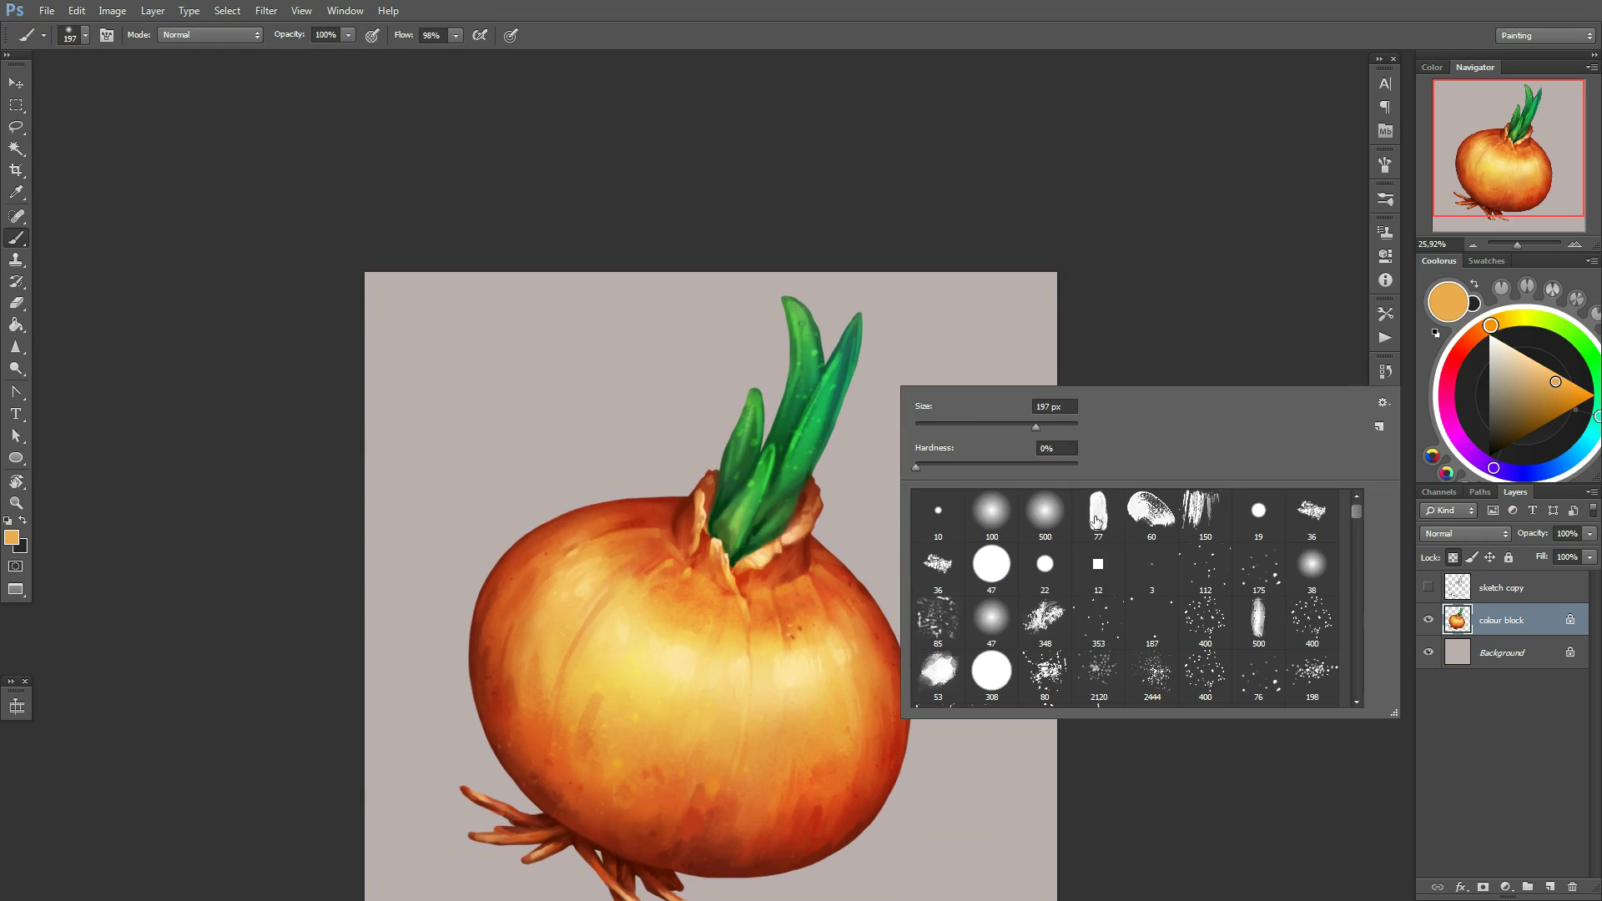
pyautogui.press('Return')
pyautogui.keyDown('alt'); pyautogui.click(815, 344); pyautogui.keyUp('alt')
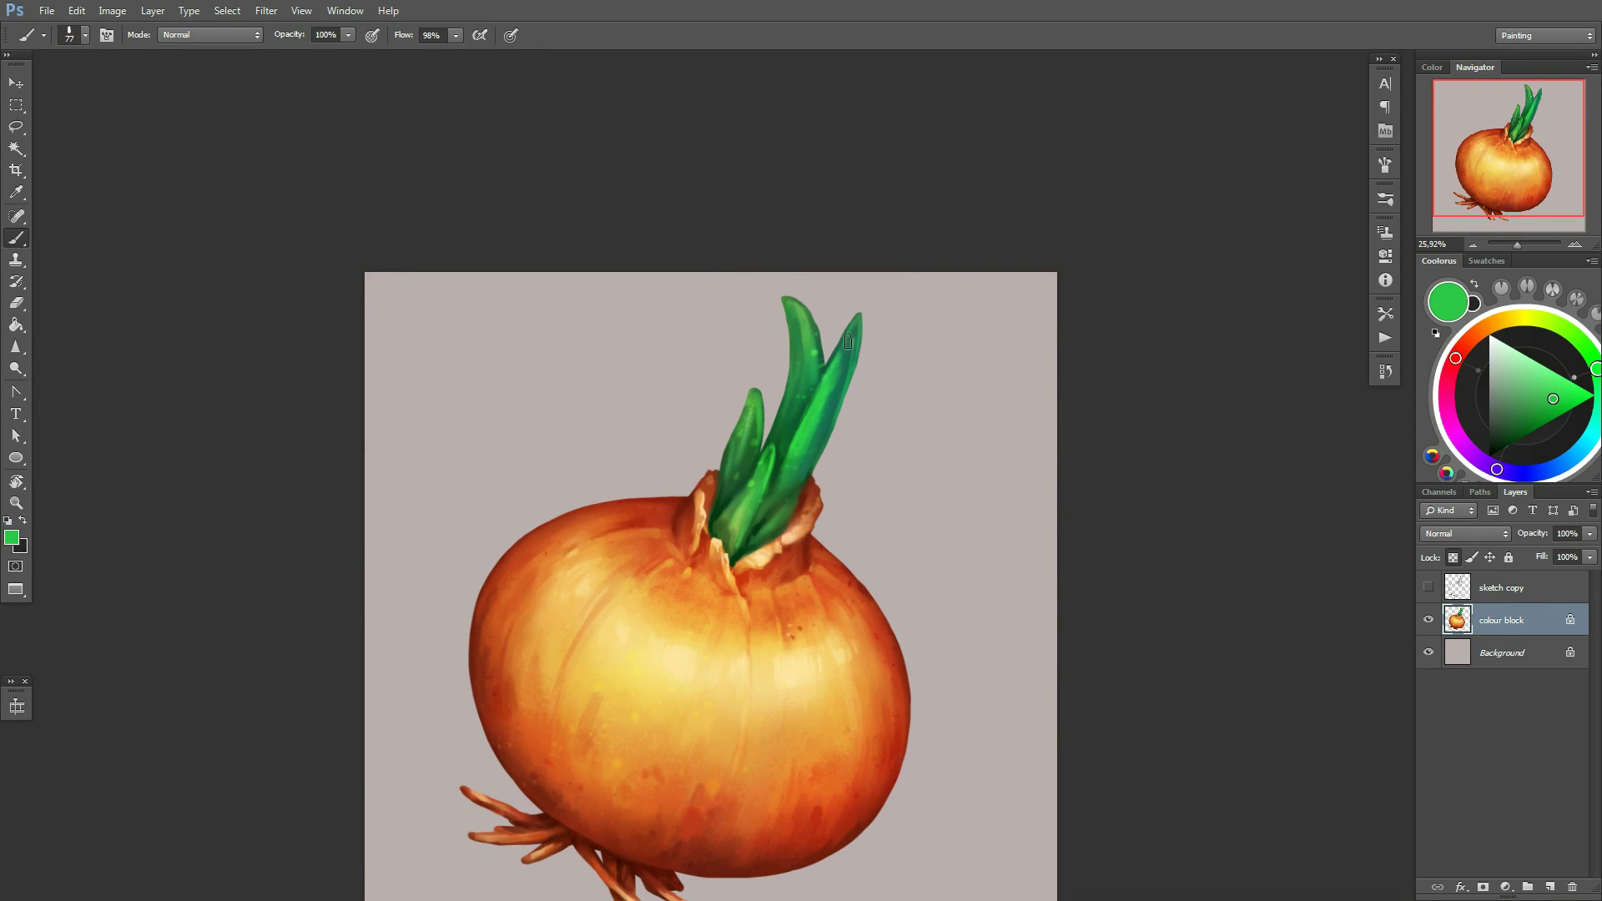
# Paint darker and lighter greens on the sprouts with a reduced brush
pyautogui.keyDown('alt'); pyautogui.click(793, 452); pyautogui.keyUp('alt')
pyautogui.press(']')
pyautogui.press(']')
pyautogui.press(']')
pyautogui.rightClick(836, 460)
pyautogui.press('Return')
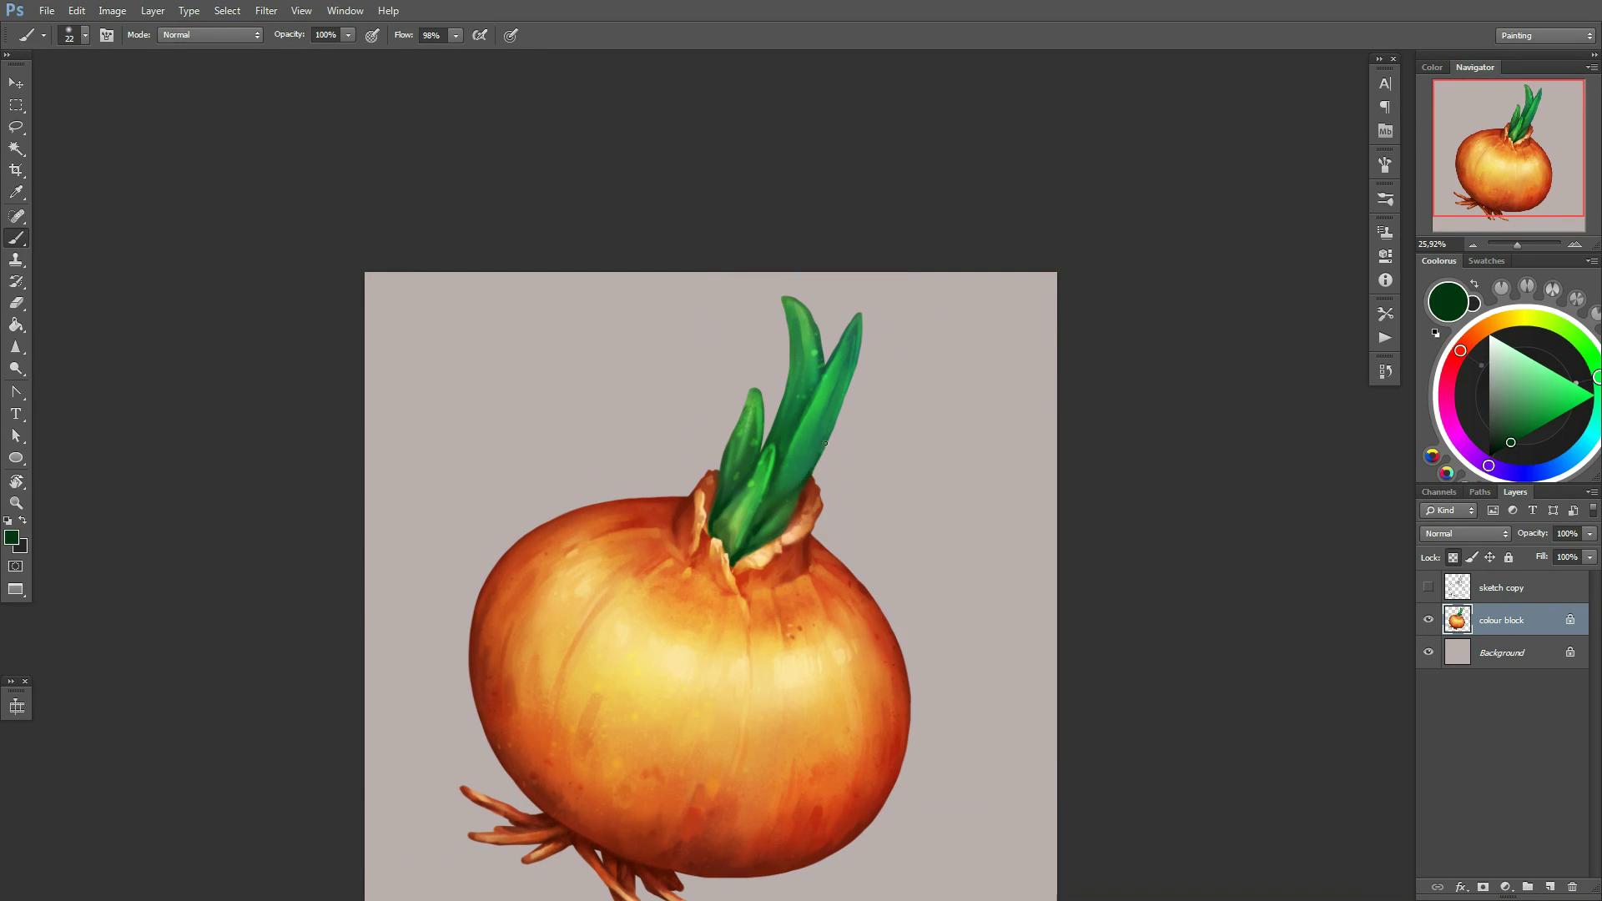
pyautogui.scroll(1, 822, 434)
pyautogui.rightClick(868, 426)
pyautogui.press('Return')
pyautogui.keyDown('alt'); pyautogui.click(805, 429); pyautogui.keyUp('alt')
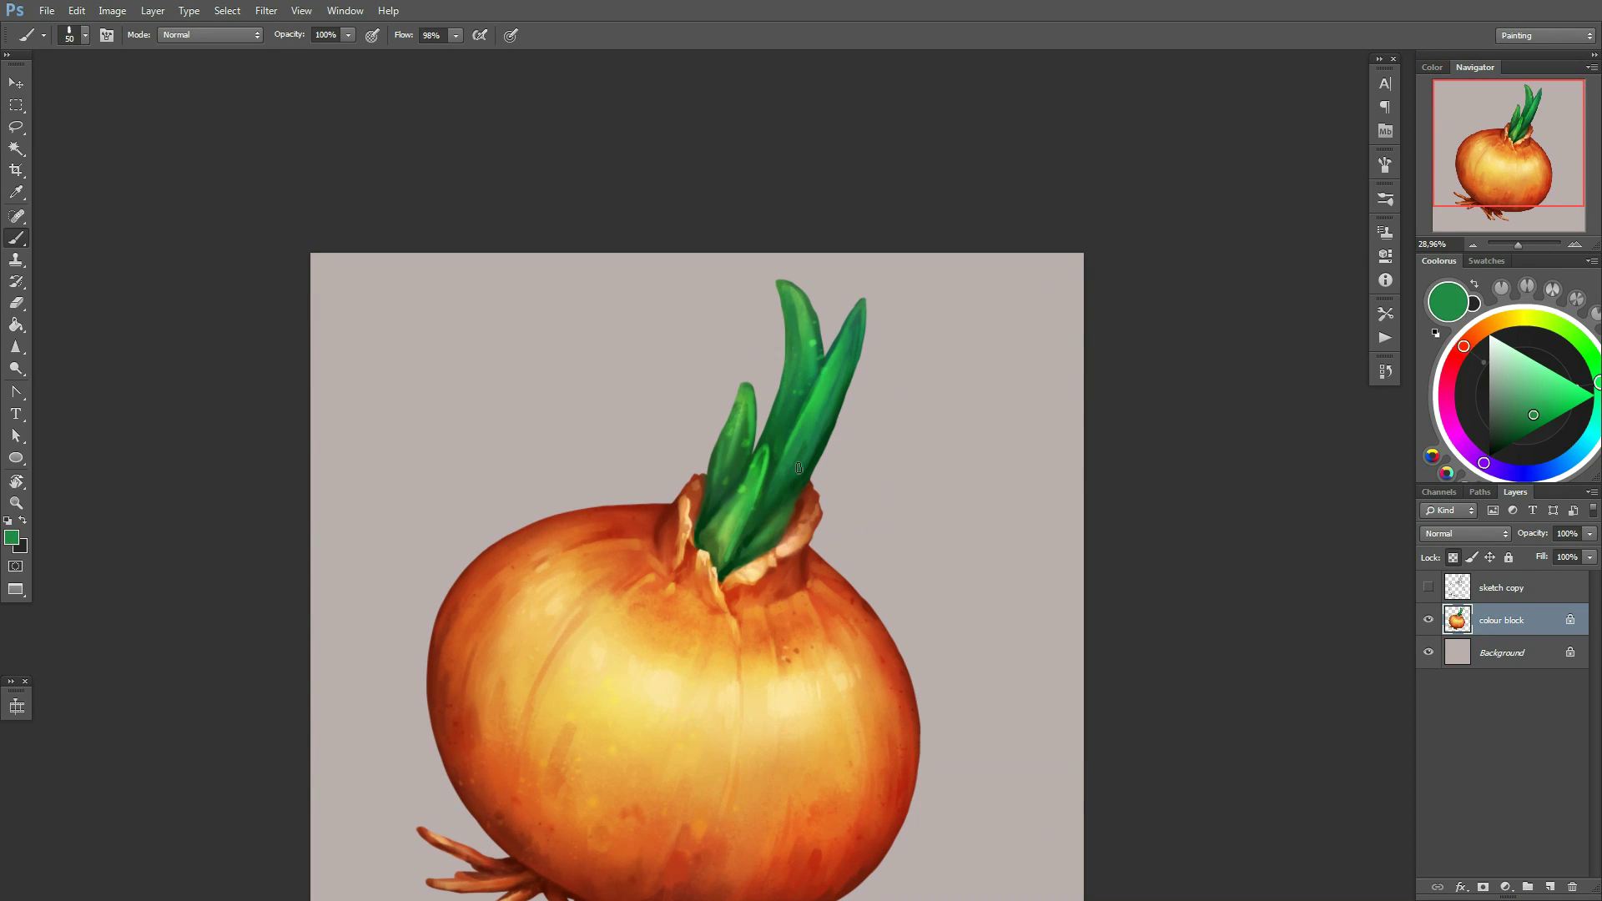
# Shade the sprout base in darker green, switching the brush between 30 and 48
pyautogui.keyDown('alt'); pyautogui.click(799, 468); pyautogui.keyUp('alt')
pyautogui.rightClick(802, 467)
pyautogui.press('Return')
pyautogui.keyDown('alt'); pyautogui.click(727, 561); pyautogui.keyUp('alt')
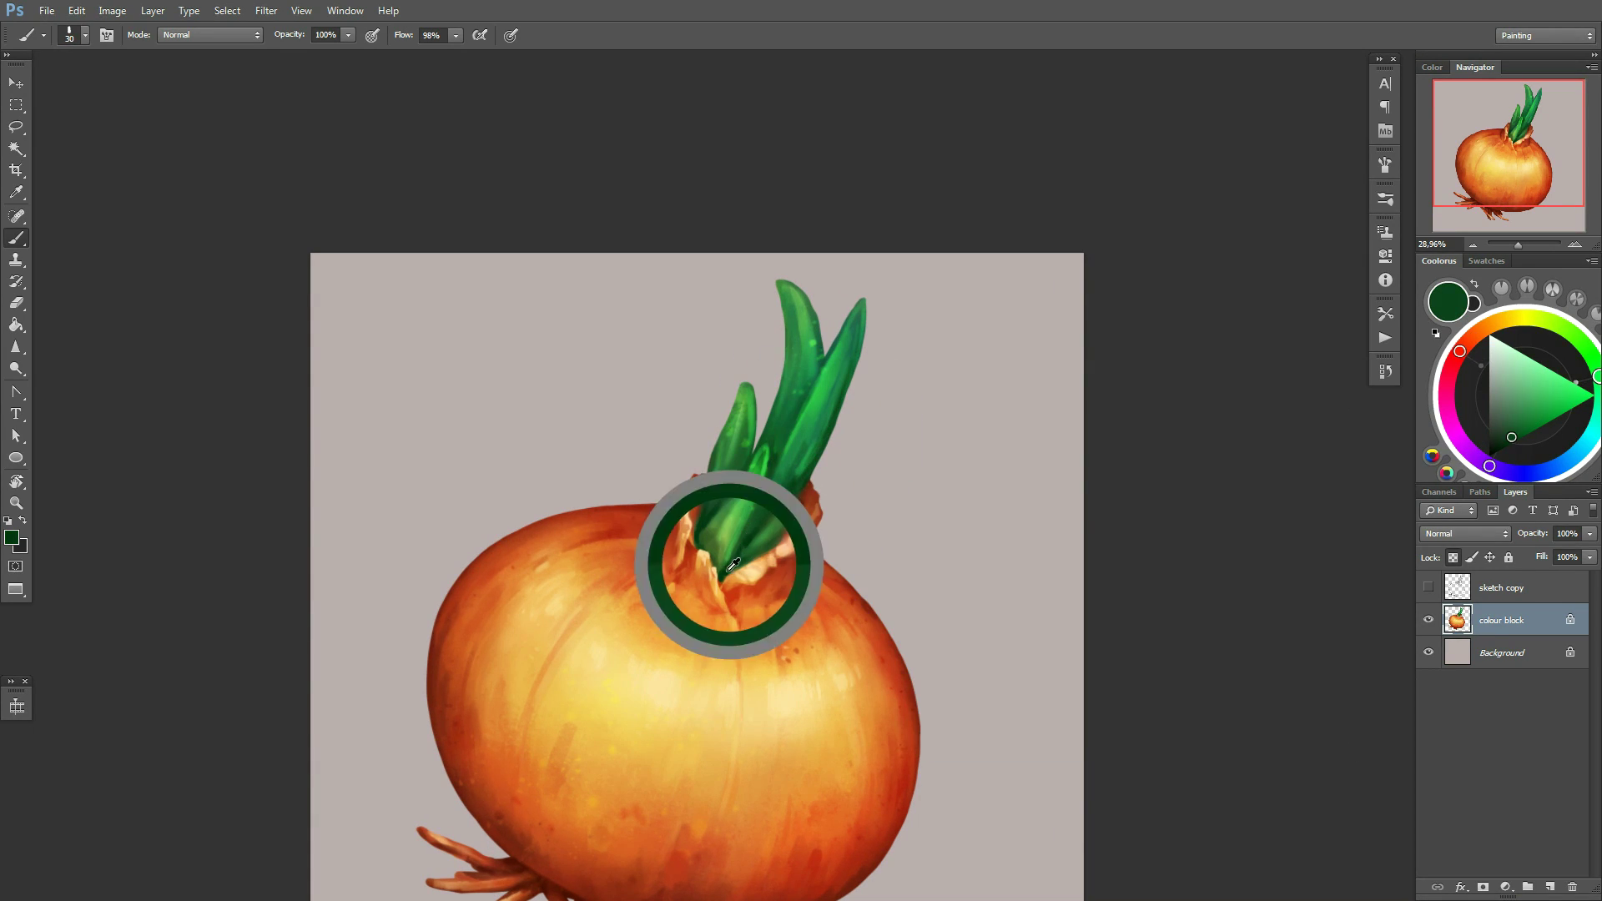
pyautogui.rightClick(801, 376)
pyautogui.press('Return')
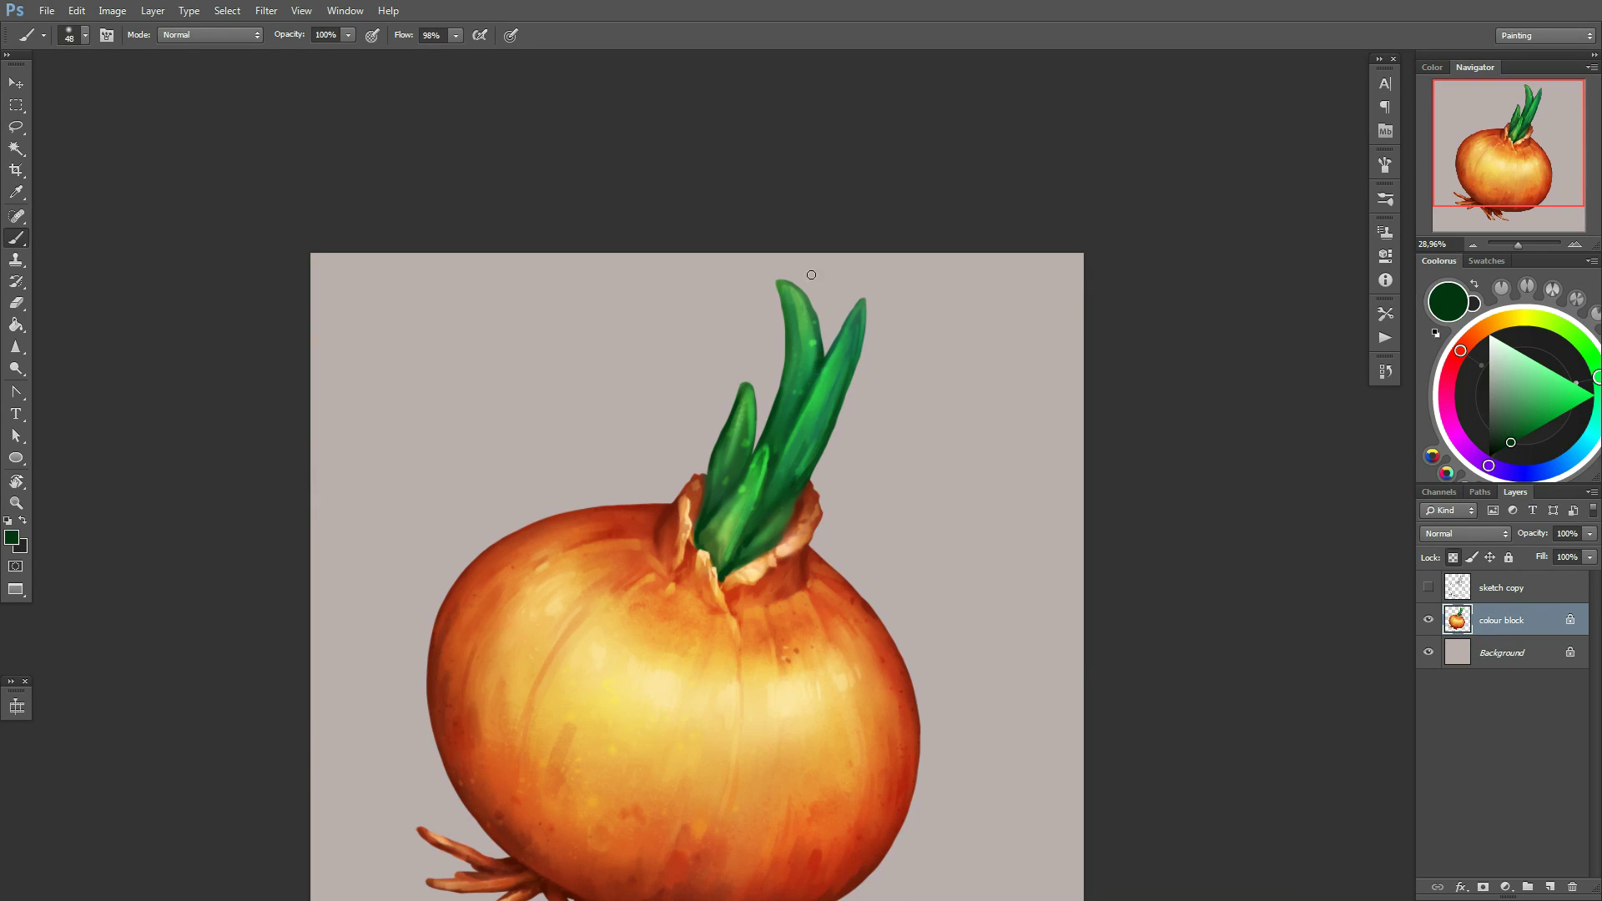
pyautogui.scroll(-1, 811, 274)
pyautogui.scroll(2, 802, 375)
# Paint broad green shading over the sprouts with an 85 px brush
pyautogui.rightClick(728, 522)
pyautogui.press('Return')
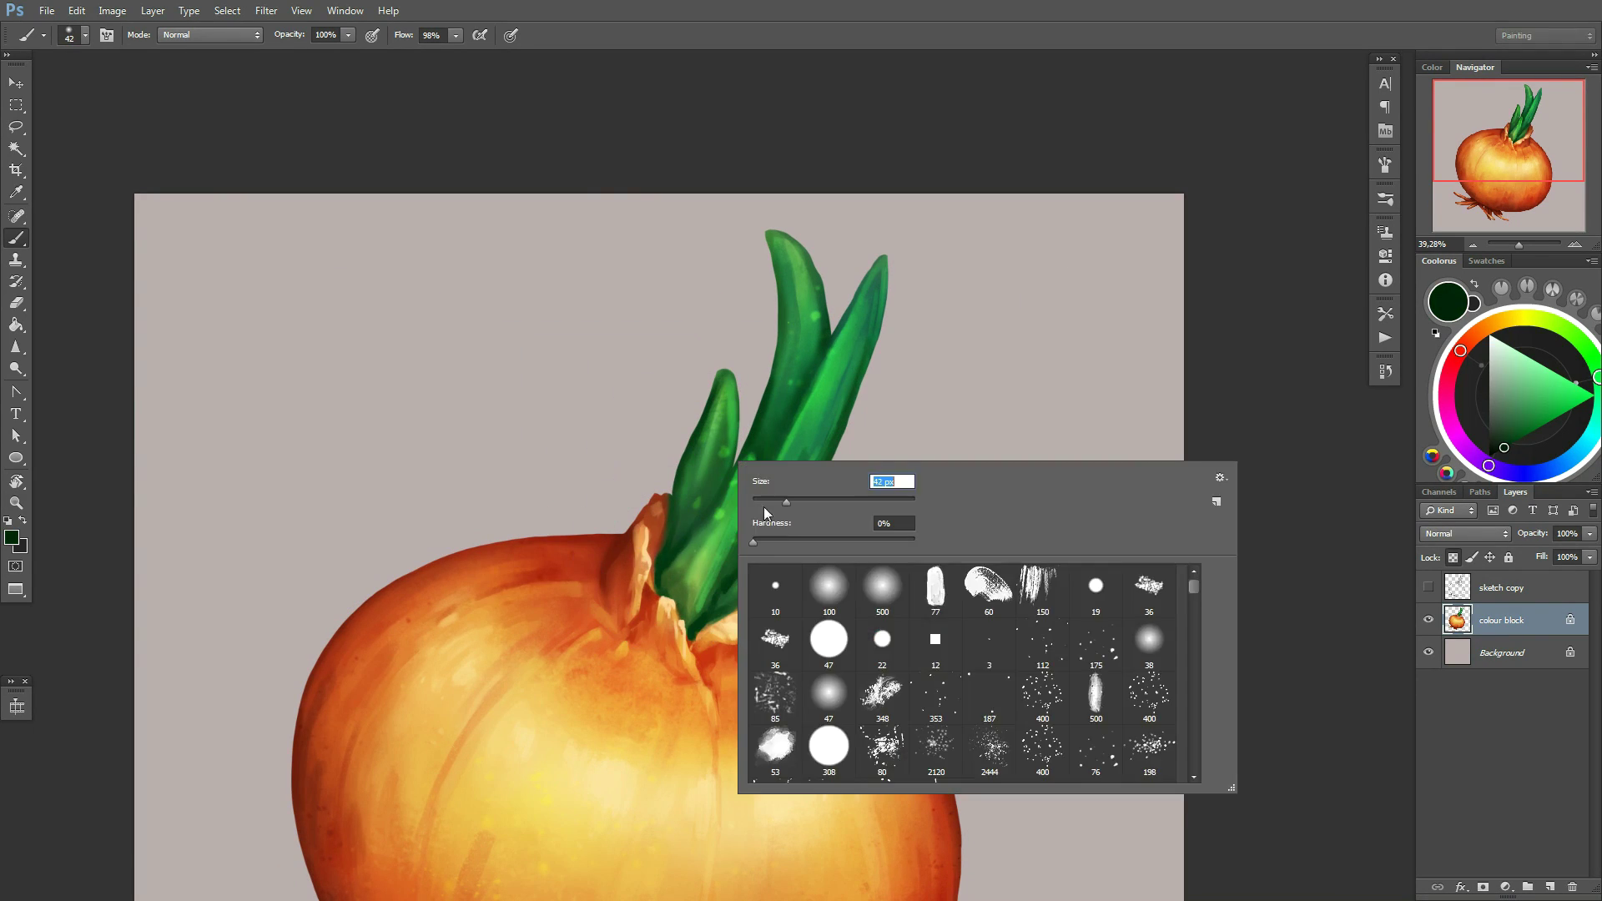
pyautogui.write('85')
pyautogui.press('Return')
pyautogui.rightClick(889, 517)
pyautogui.press('Return')
pyautogui.keyDown('alt'); pyautogui.click(780, 509); pyautogui.keyUp('alt')
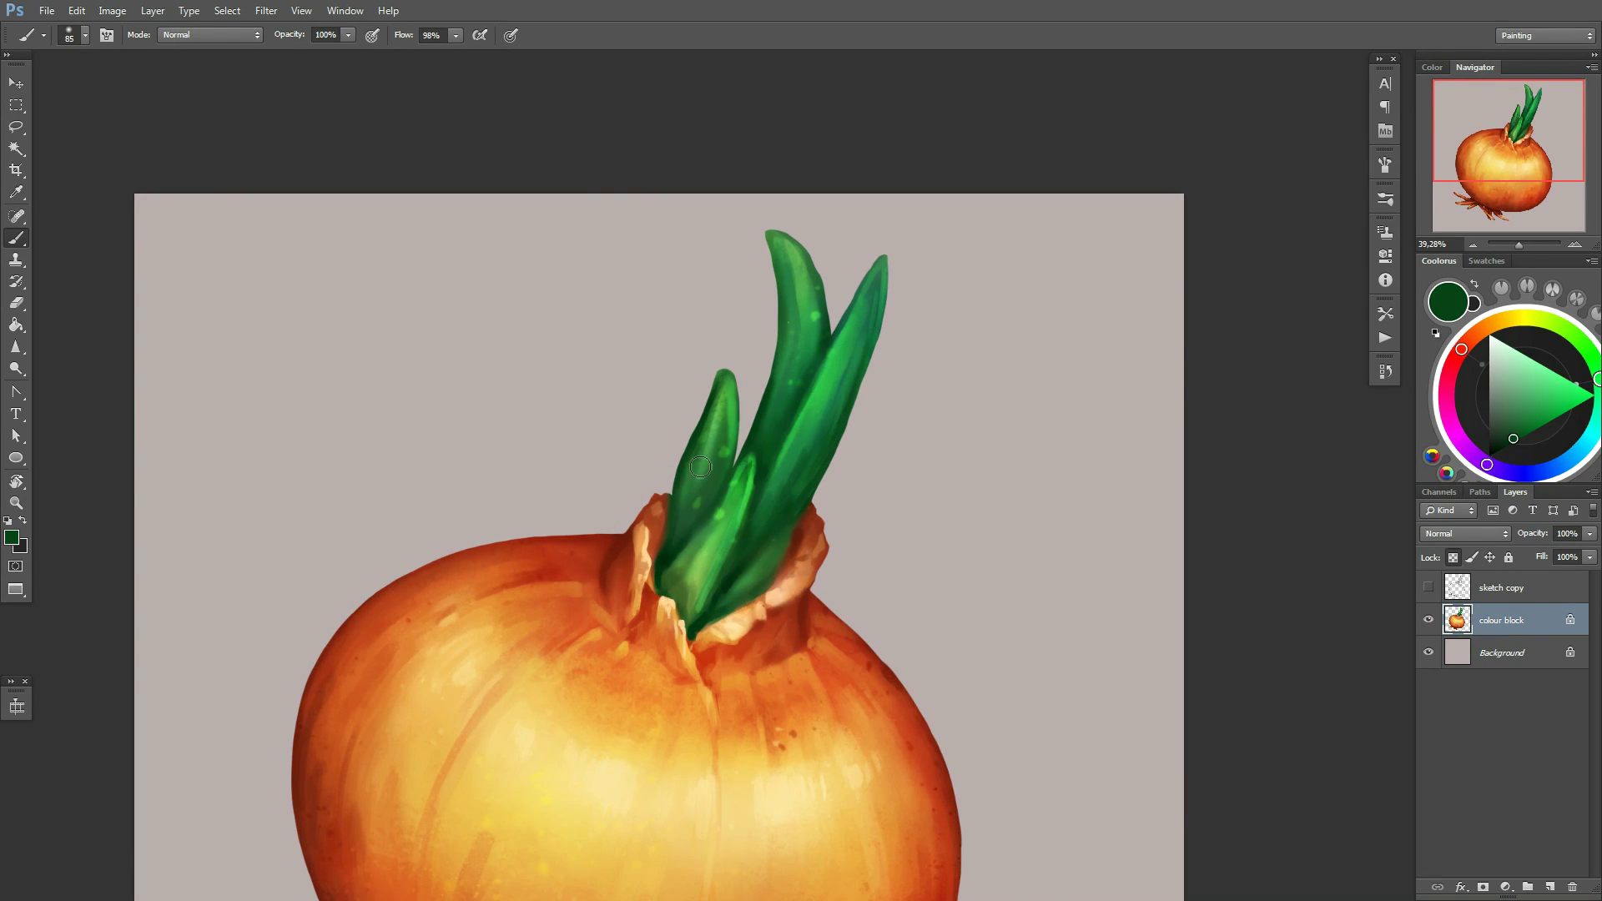
pyautogui.scroll(-2, 755, 492)
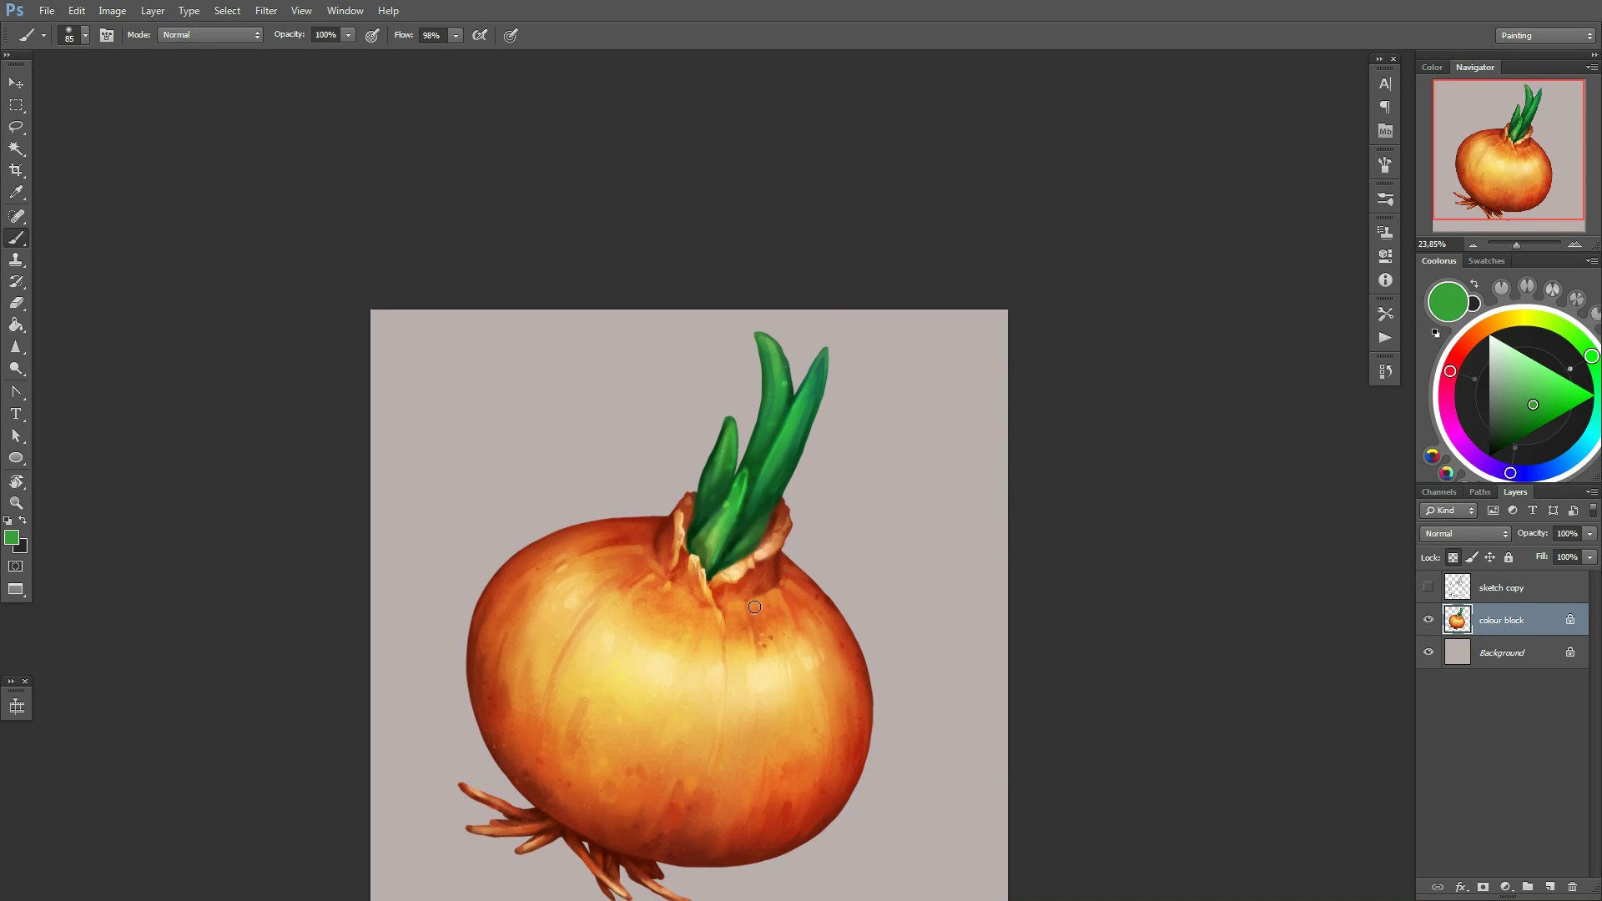
pyautogui.scroll(1, 787, 643)
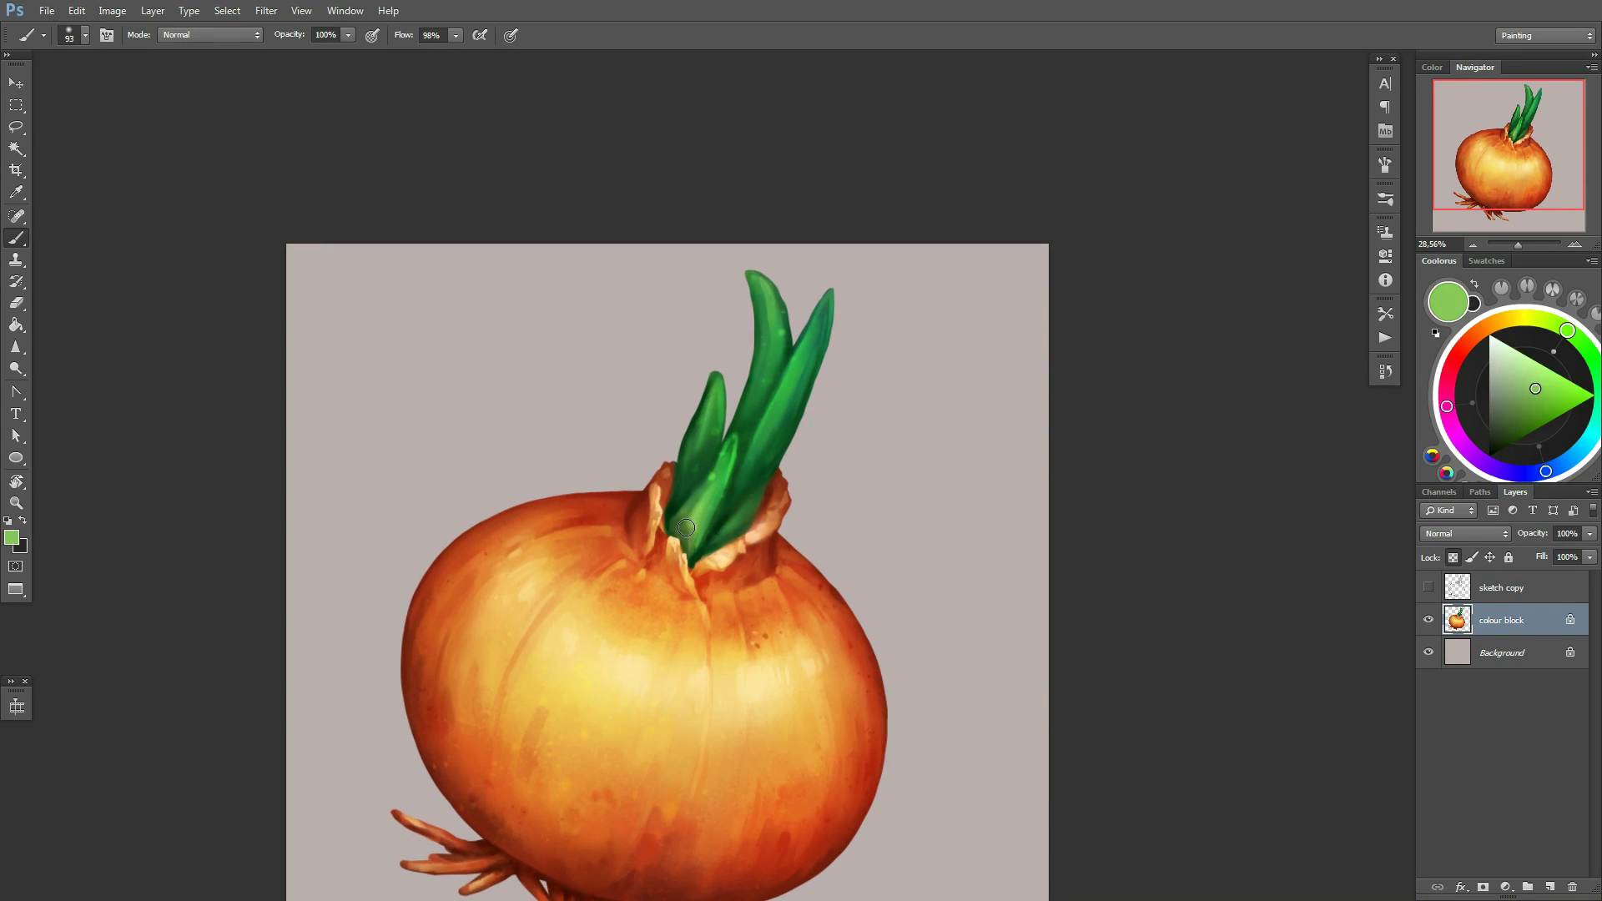
# Add lighter green highlights to the sprouts using brush sizes 55, 24 and 74
pyautogui.keyDown('alt'); pyautogui.click(752, 400); pyautogui.keyUp('alt')
pyautogui.rightClick(814, 413)
pyautogui.write('55')
pyautogui.press('Return')
pyautogui.rightClick(837, 318)
pyautogui.write('24')
pyautogui.press('Return')
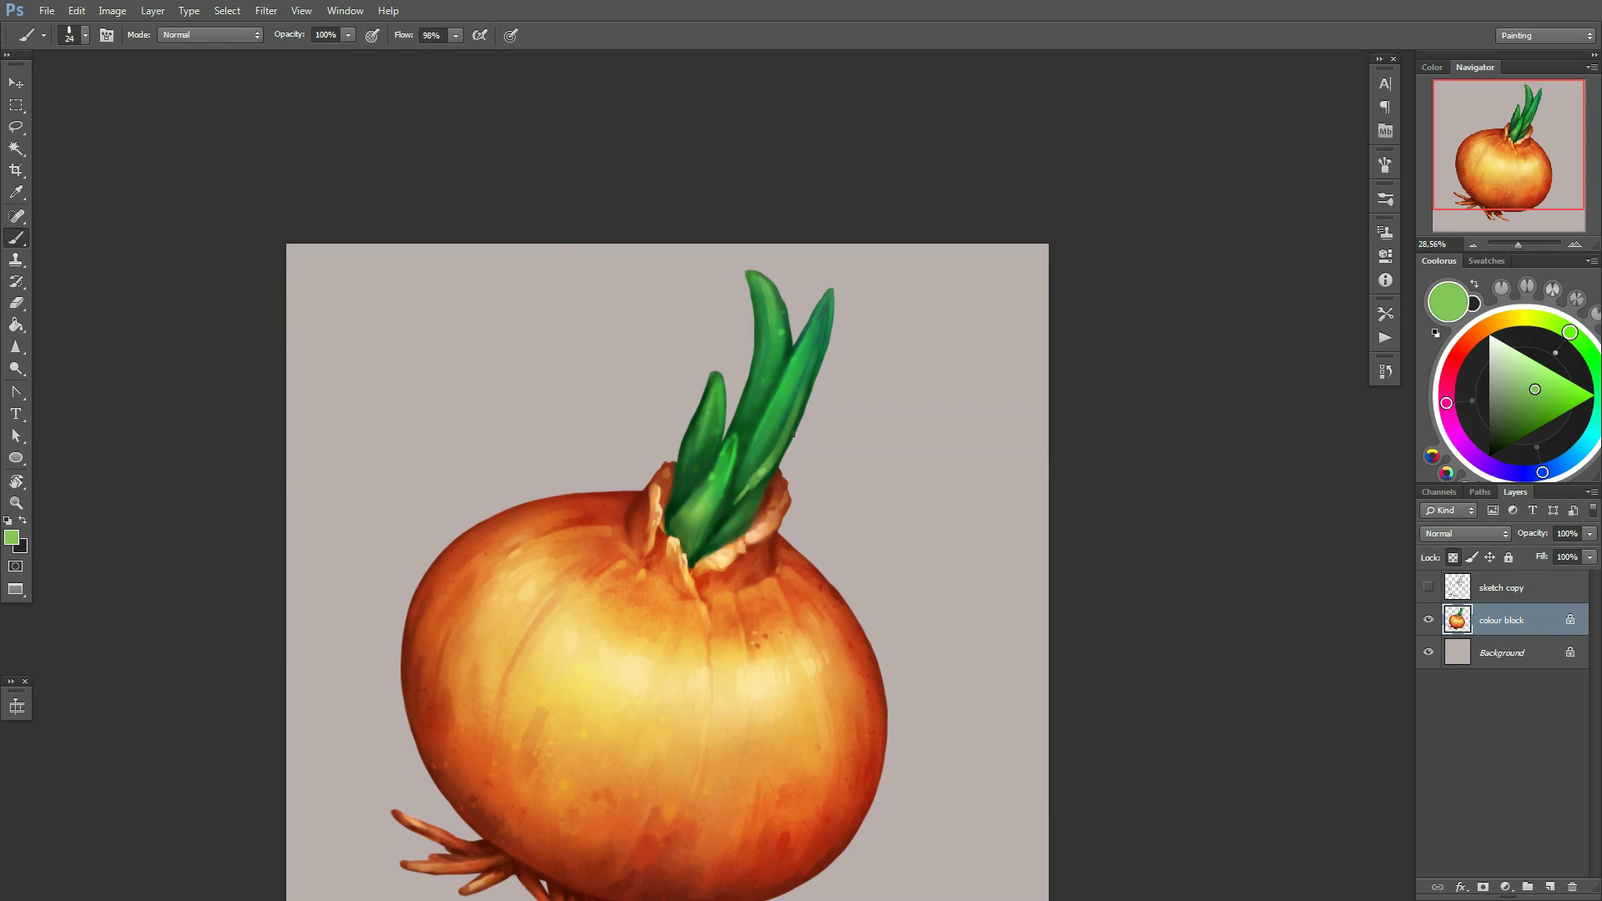
pyautogui.rightClick(740, 418)
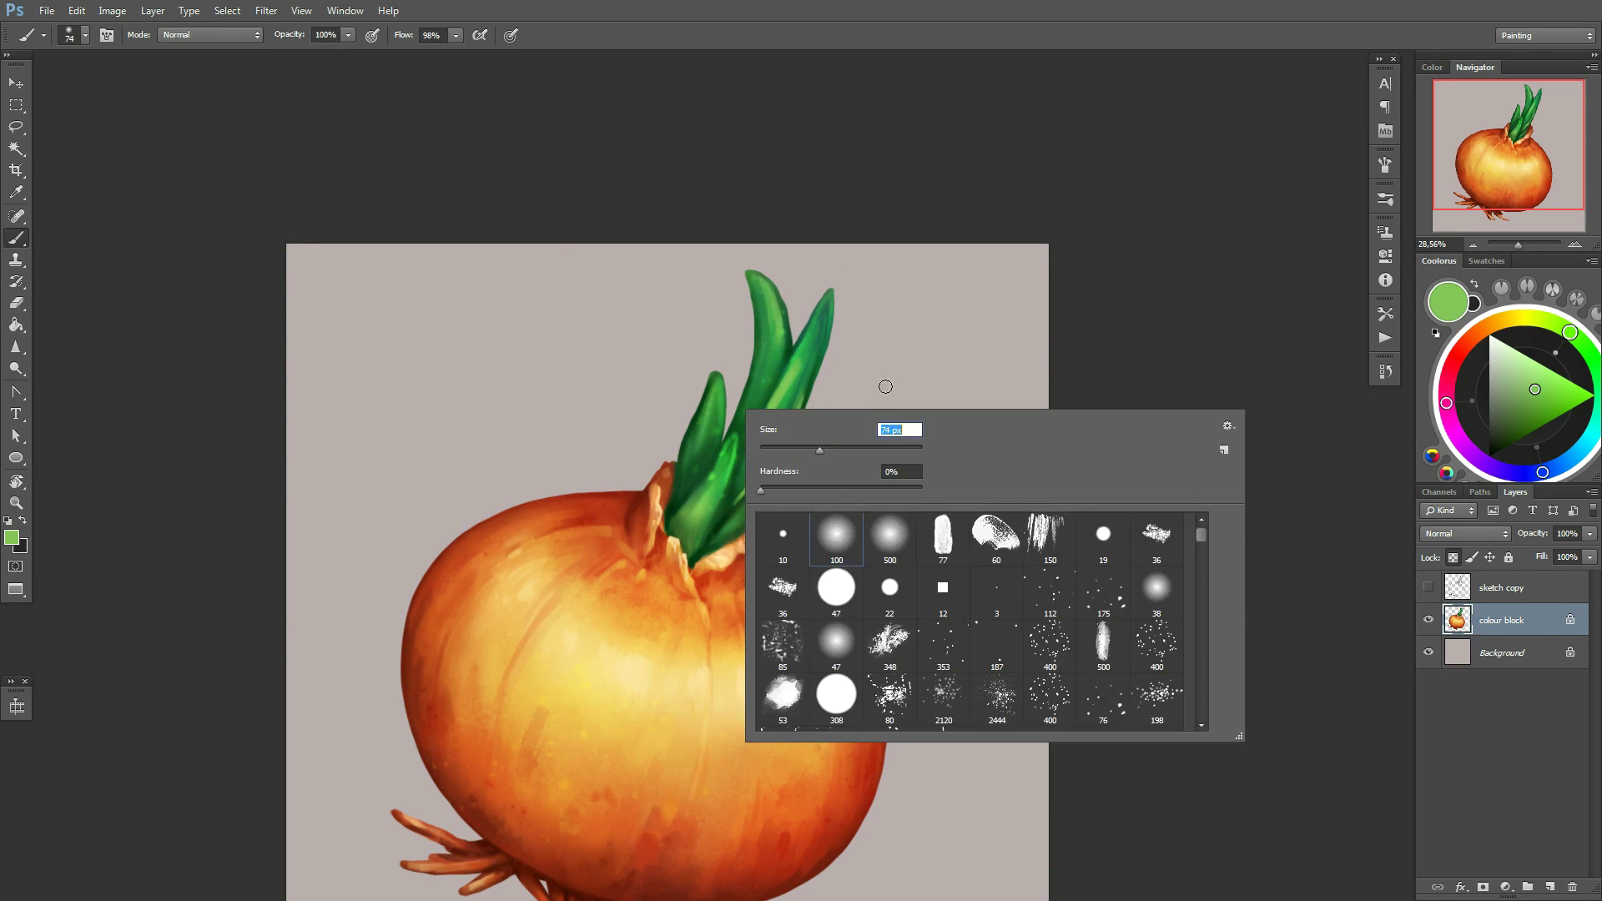
pyautogui.write('74')
pyautogui.press('Return')
# Sample dark green, rotate the canvas upside down and set the brush to 25
pyautogui.keyDown('alt'); pyautogui.click(752, 481); pyautogui.keyUp('alt')
pyautogui.scroll(-1, 859, 347)
pyautogui.scroll(1, 823, 379)
pyautogui.rightClick(823, 379)
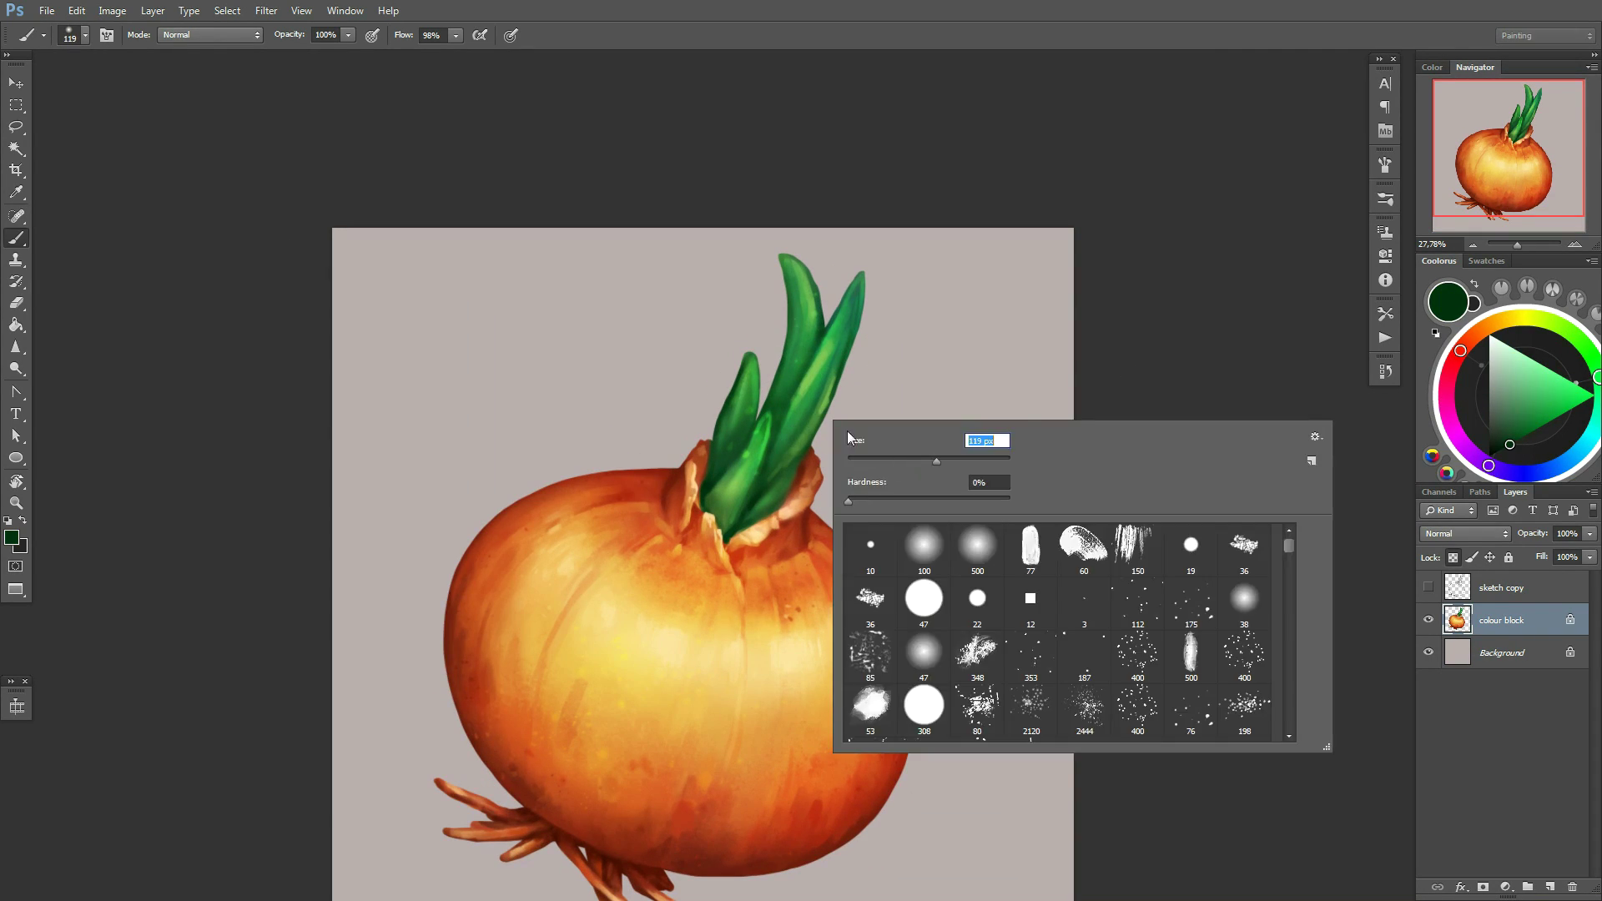
pyautogui.press('r')
pyautogui.moveTo(969, 368); pyautogui.dragTo(899, 465)
pyautogui.rightClick(900, 466)
pyautogui.write('25')
pyautogui.press('Return')
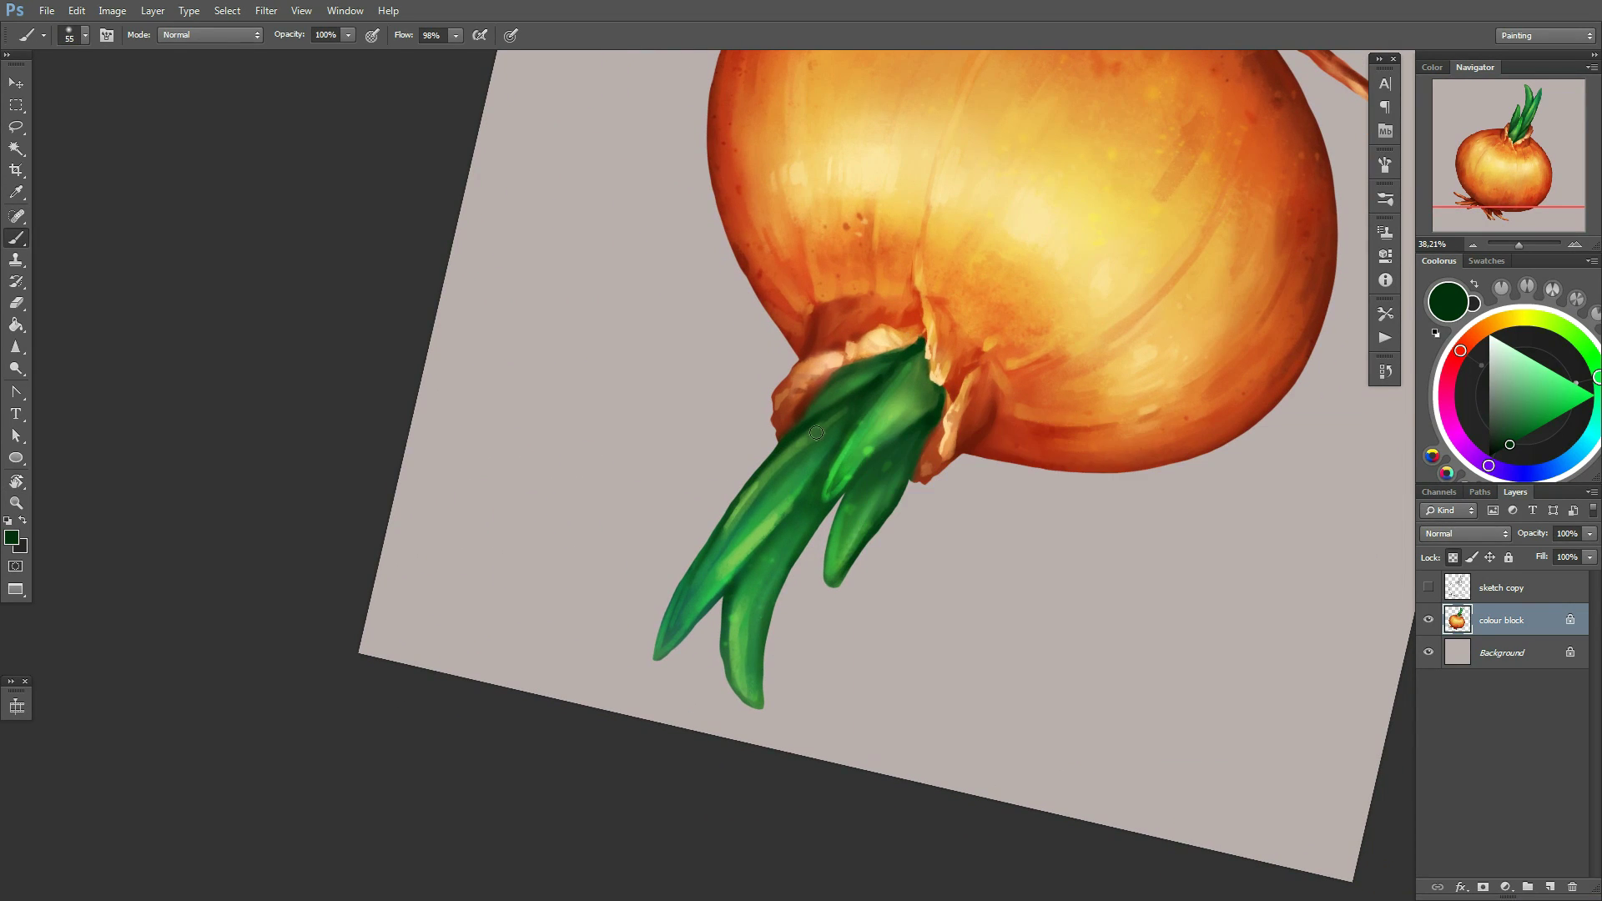
# Paint sprout shading on the rotated canvas with brush sizes 77 and 33
pyautogui.rightClick(725, 550)
pyautogui.write('77')
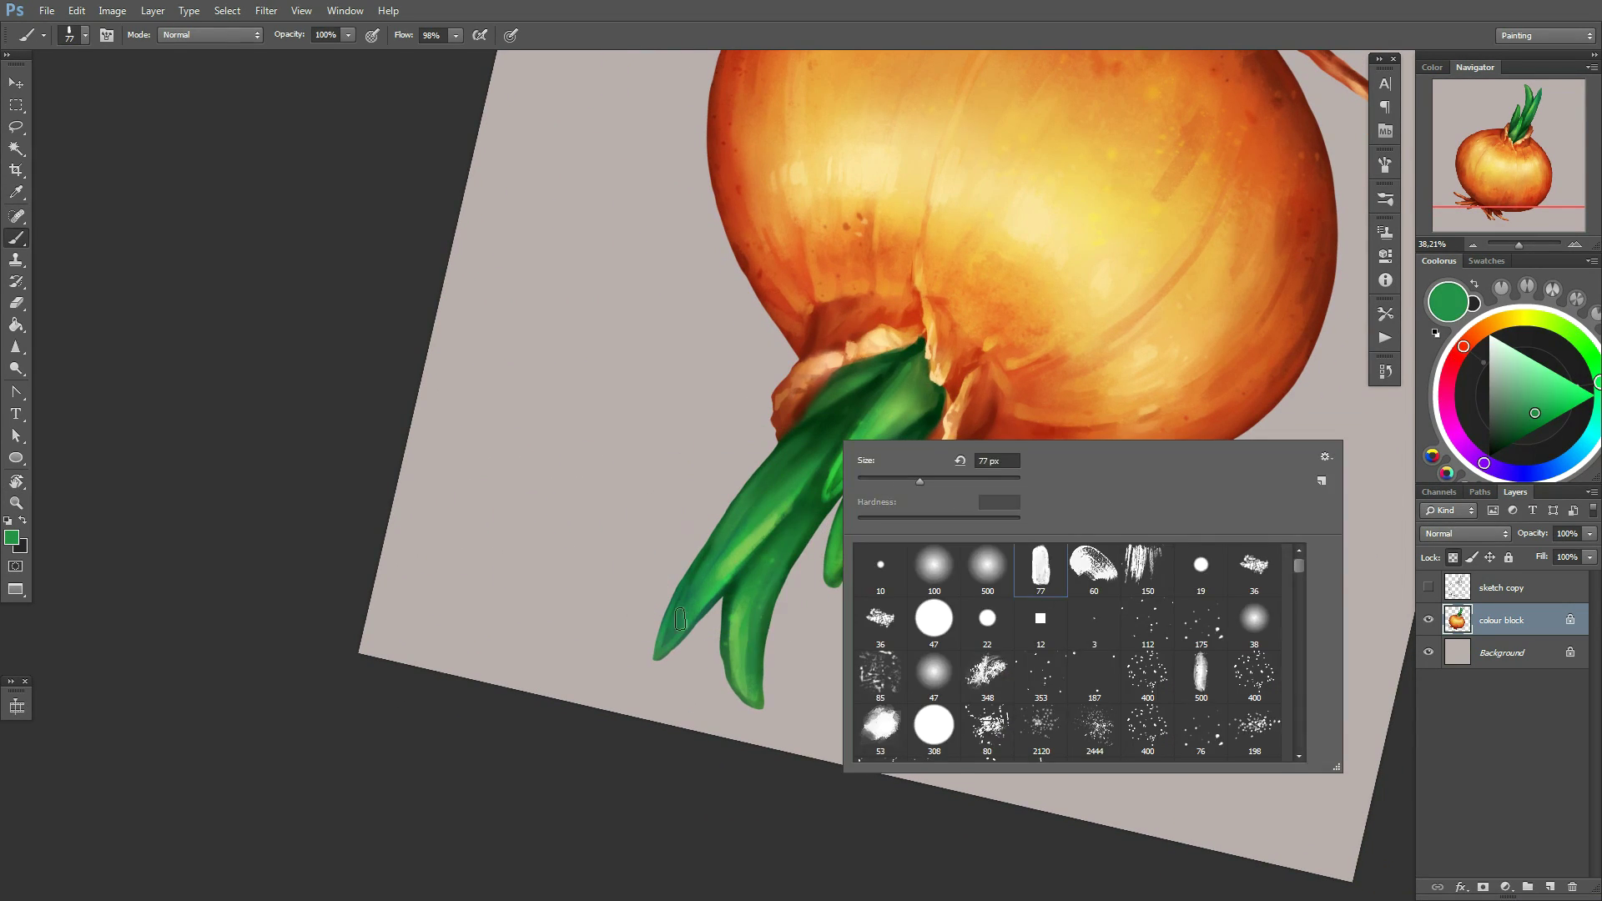
pyautogui.press('Return')
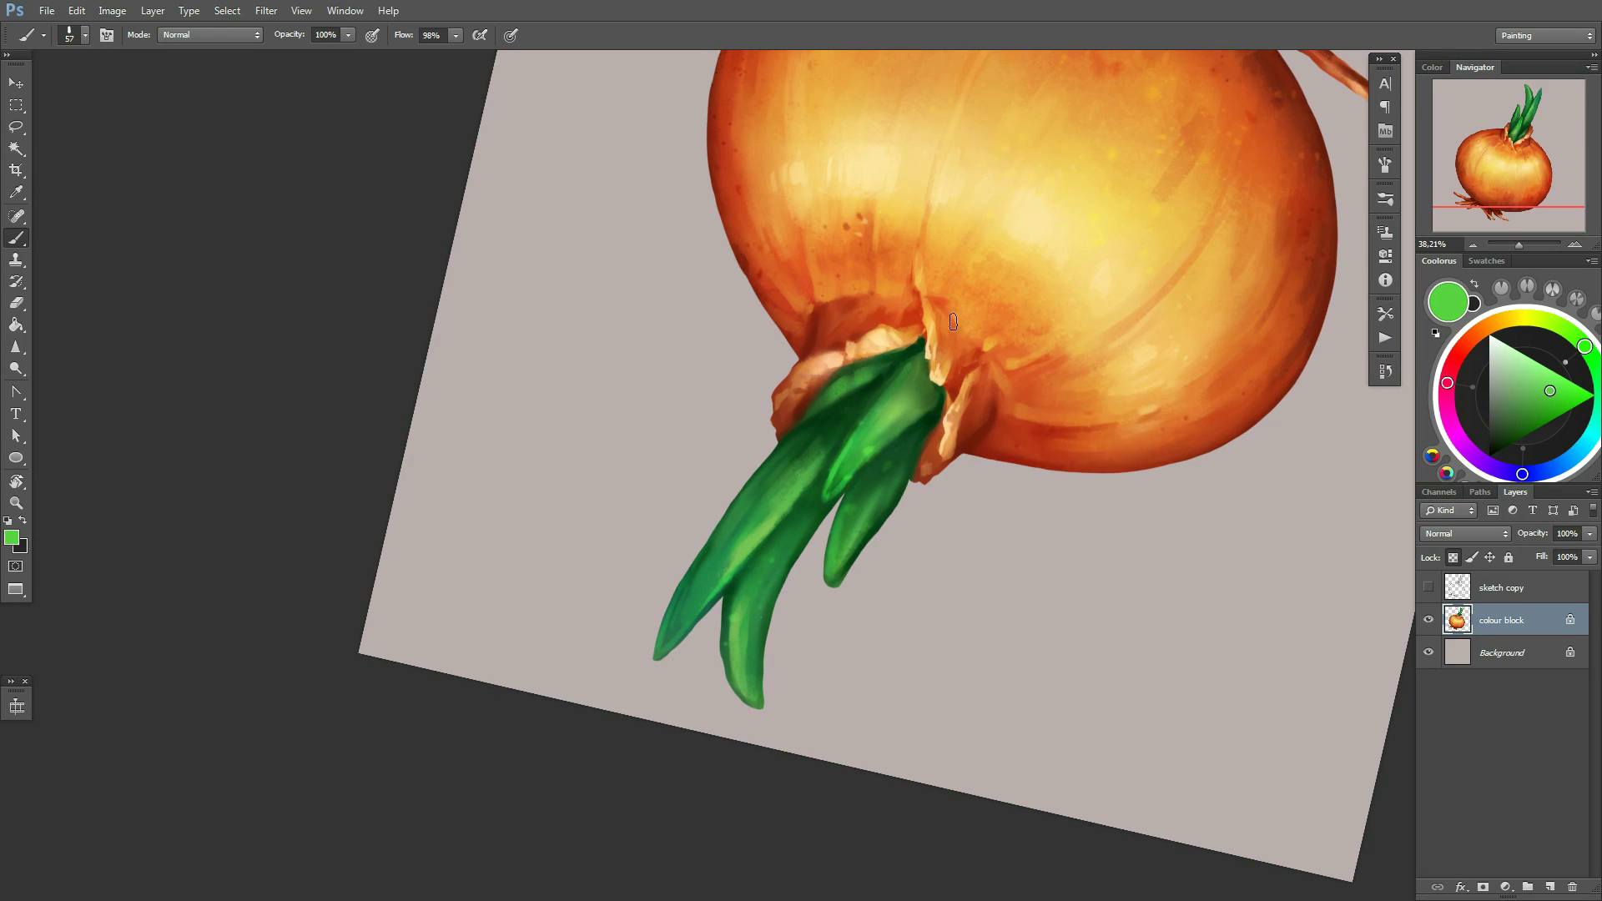
pyautogui.rightClick(830, 549)
pyautogui.write('33')
pyautogui.press('Return')
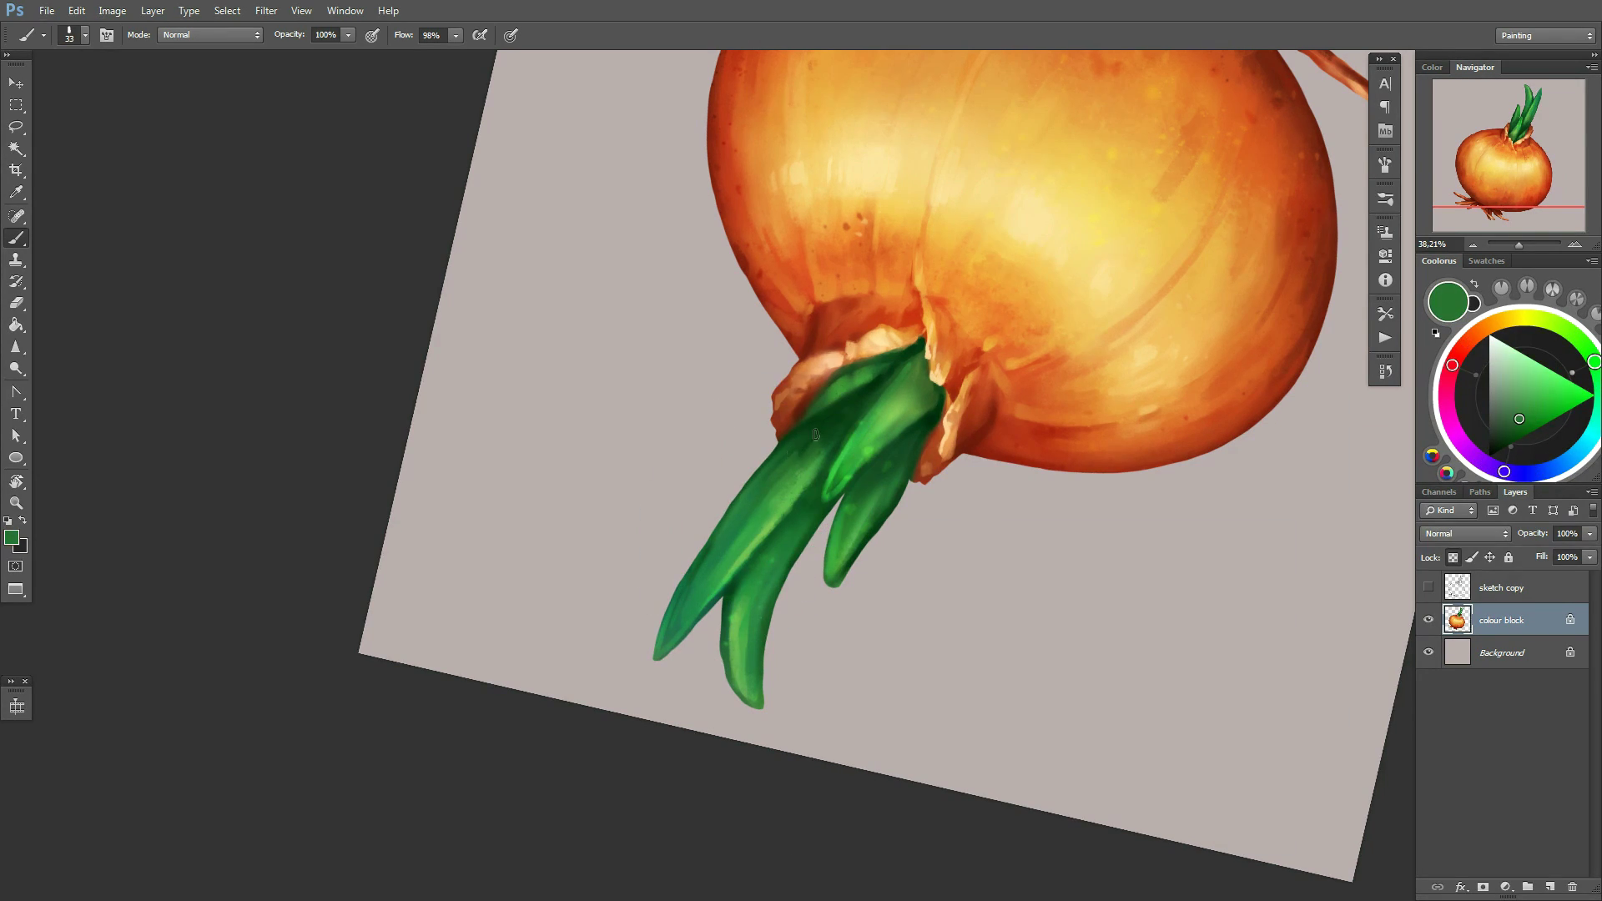
# Shade the sprouts with darker green using brush sizes 19 and 60
pyautogui.keyDown('alt'); pyautogui.click(795, 470); pyautogui.keyUp('alt')
pyautogui.rightClick(852, 418)
pyautogui.write('19')
pyautogui.press('Return')
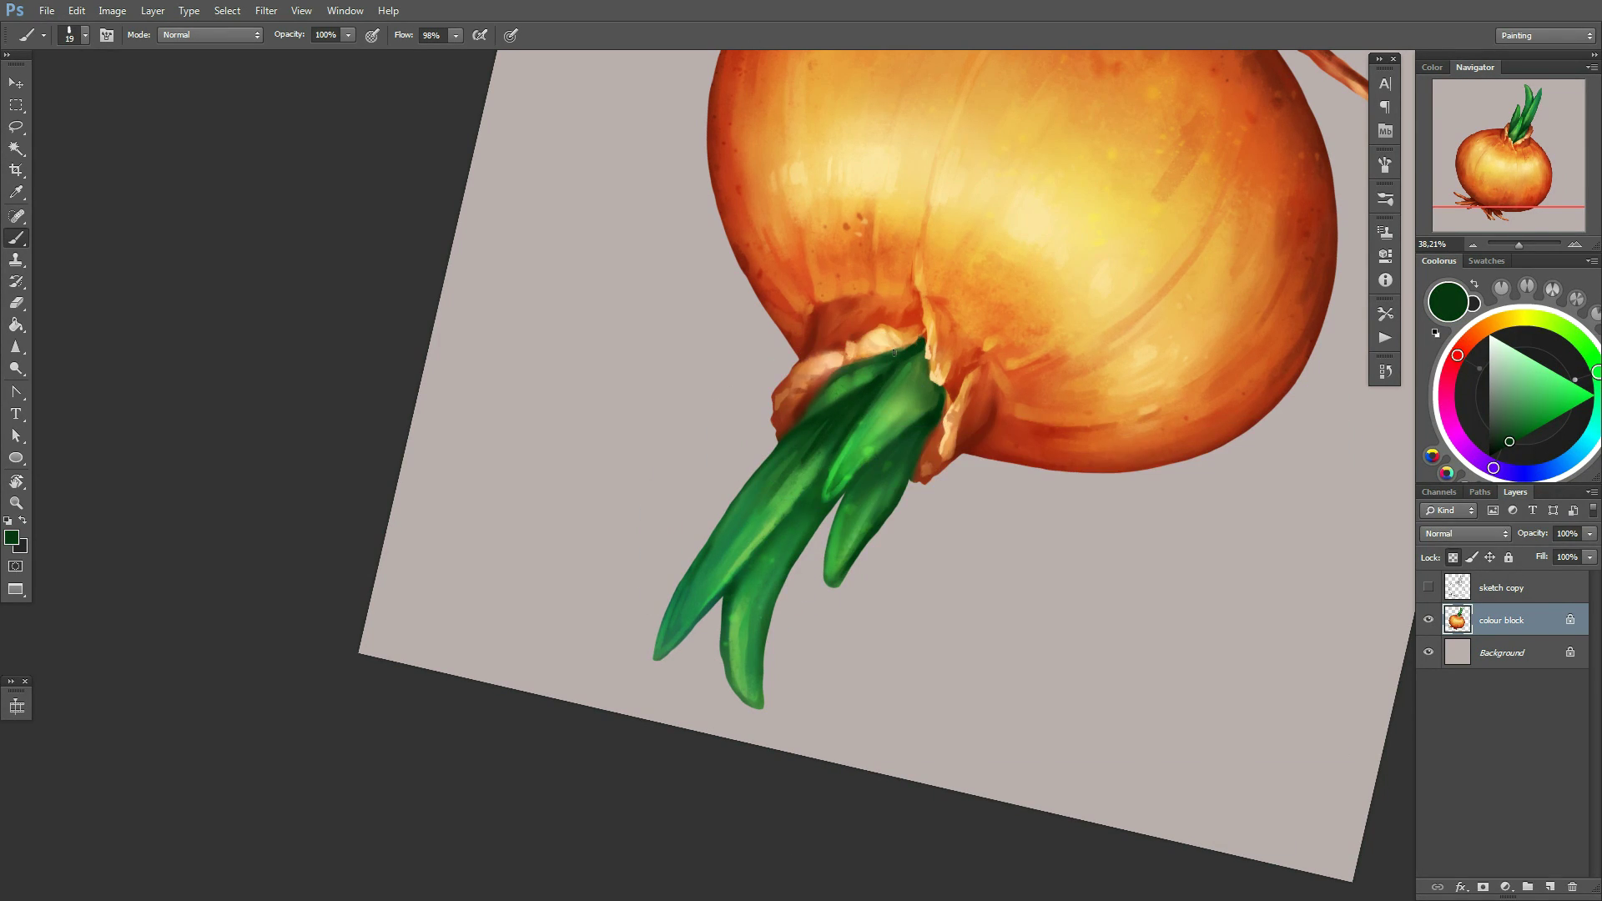
pyautogui.keyDown('alt'); pyautogui.click(894, 353); pyautogui.keyUp('alt')
pyautogui.rightClick(1002, 345)
pyautogui.write('60')
pyautogui.press('Return')
# Paint deeper green shadows where the sprouts meet the bulb at brush size 23
pyautogui.keyDown('alt'); pyautogui.click(864, 451); pyautogui.keyUp('alt')
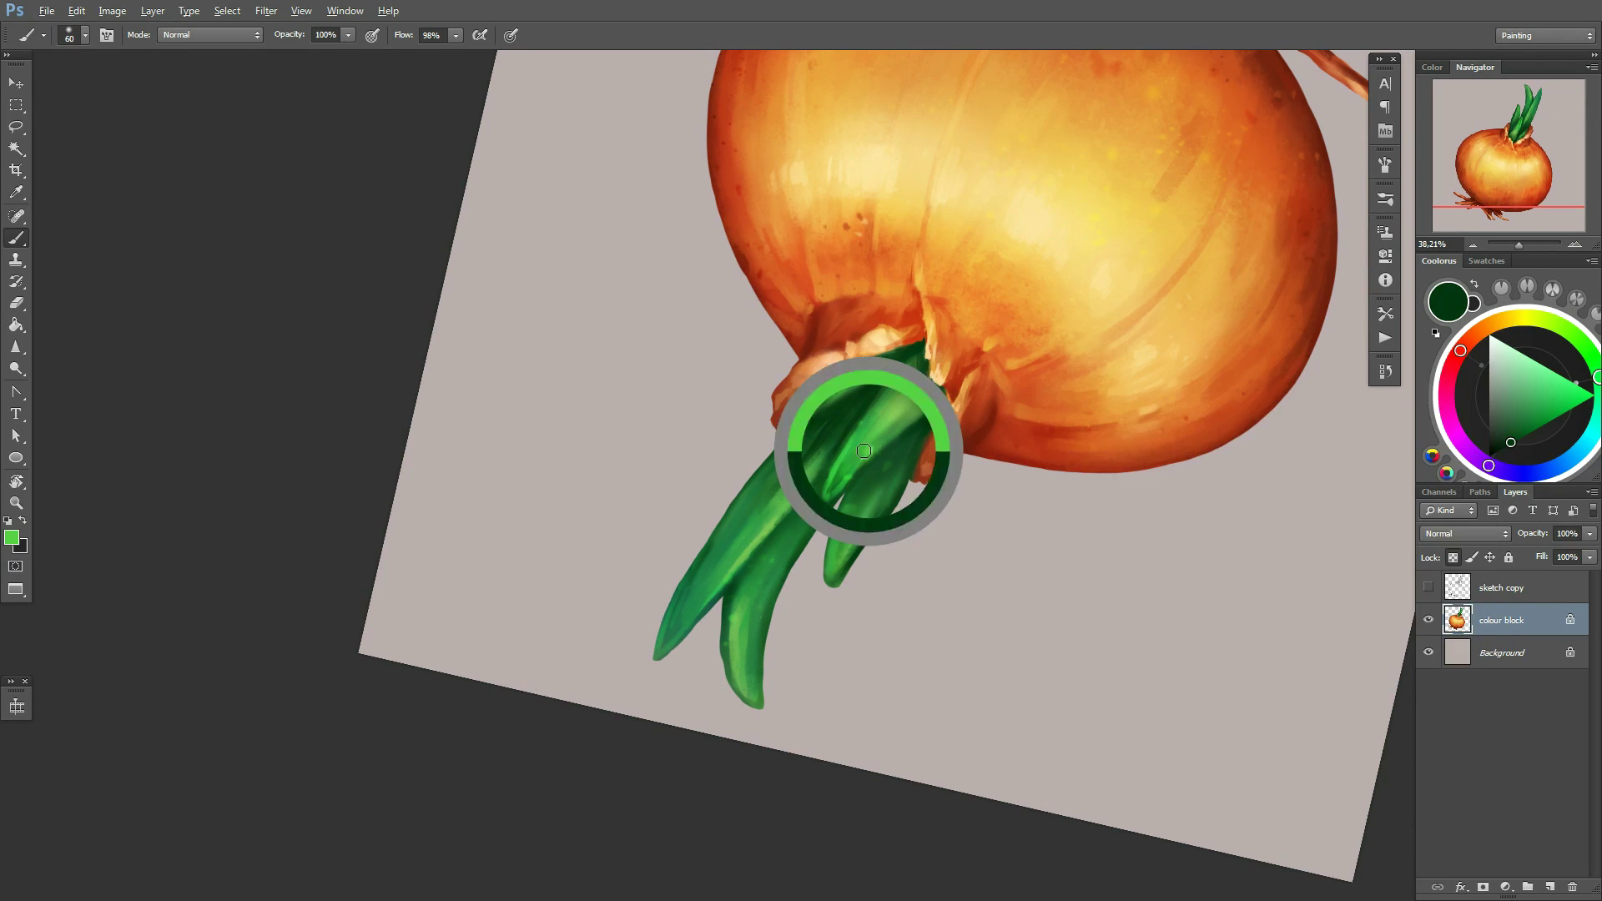
pyautogui.press(']')
pyautogui.keyDown('alt'); pyautogui.click(896, 425); pyautogui.keyUp('alt')
pyautogui.rightClick(915, 405)
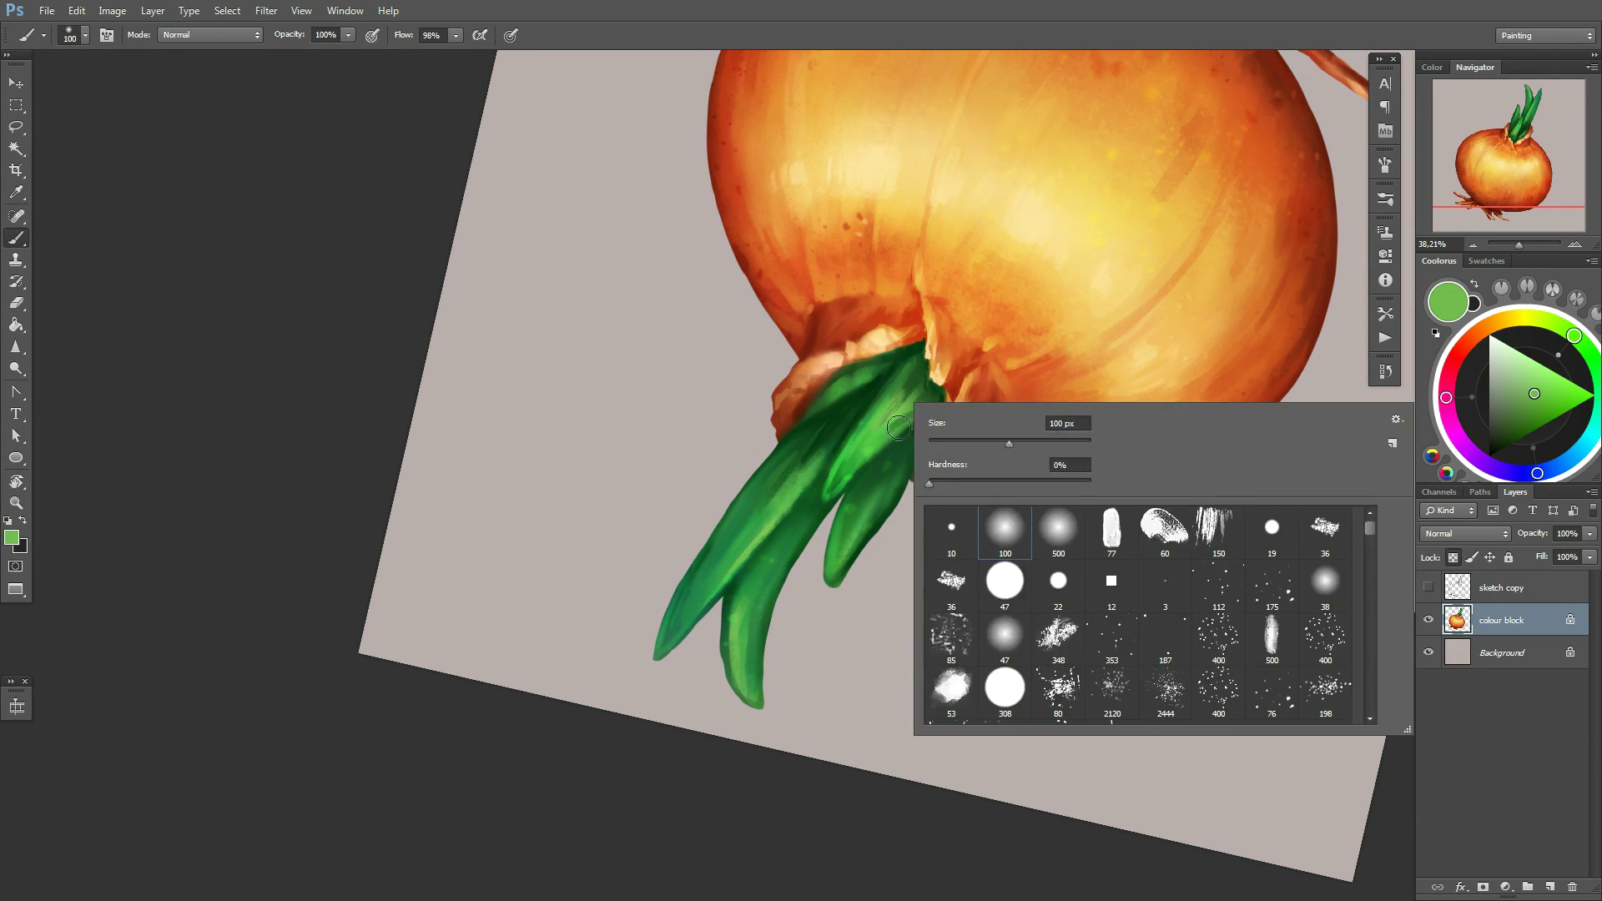
pyautogui.rightClick(870, 483)
pyautogui.write('23')
pyautogui.press('Return')
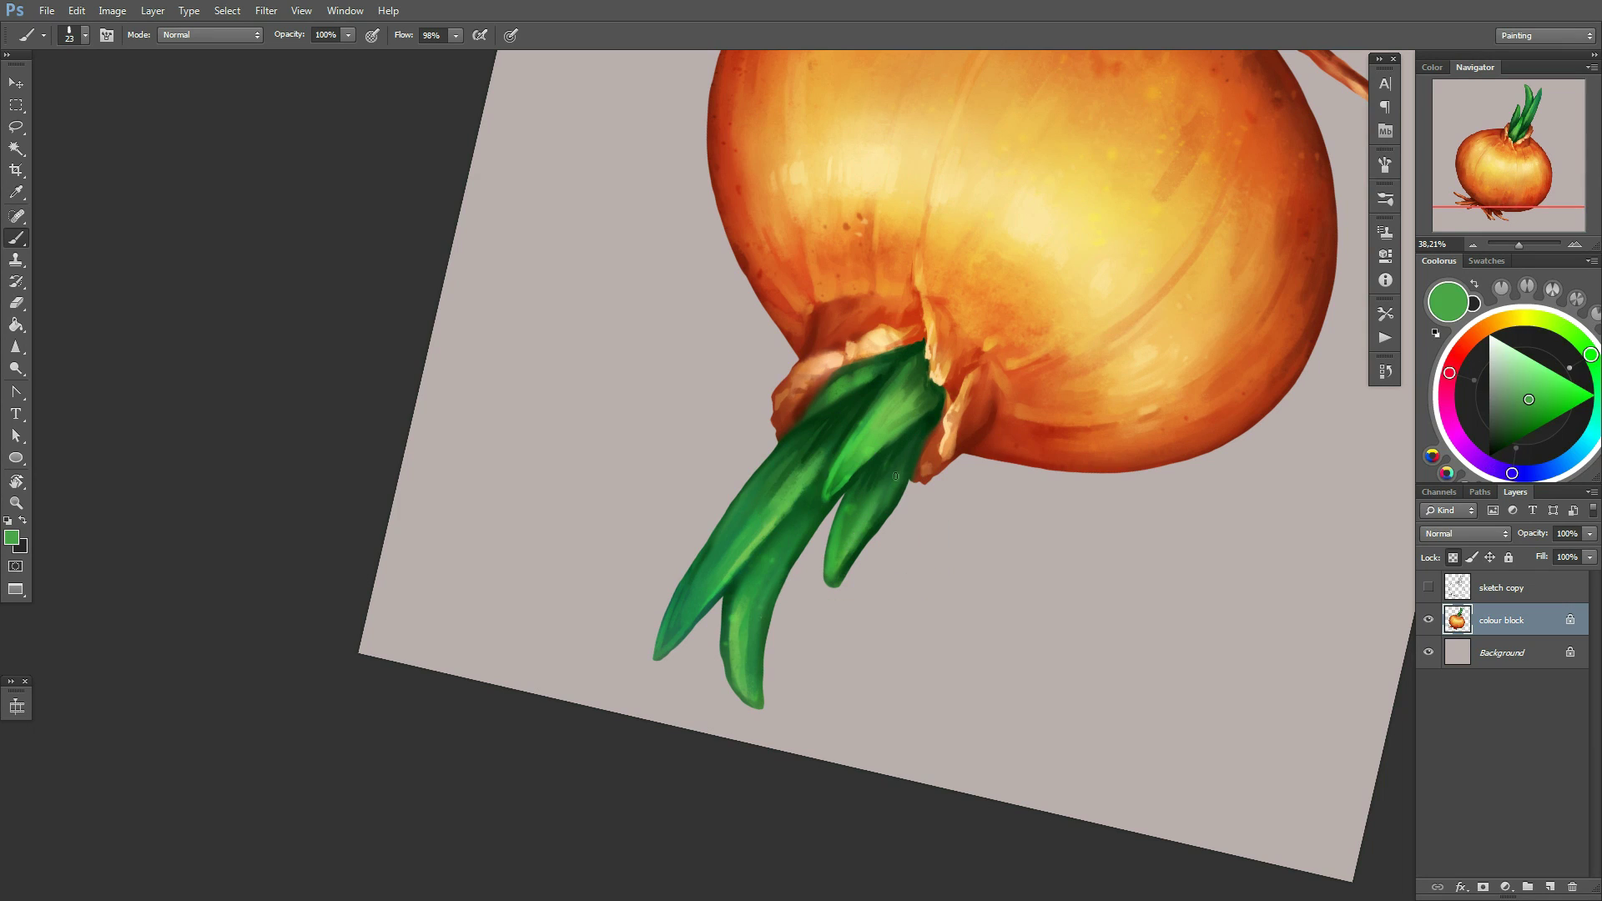
# Add light-green highlight strokes to the leaves and reset the canvas rotation
pyautogui.keyDown('alt'); pyautogui.click(885, 467); pyautogui.keyUp('alt')
pyautogui.moveTo(889, 480); pyautogui.dragTo(860, 451)
pyautogui.press('Escape')
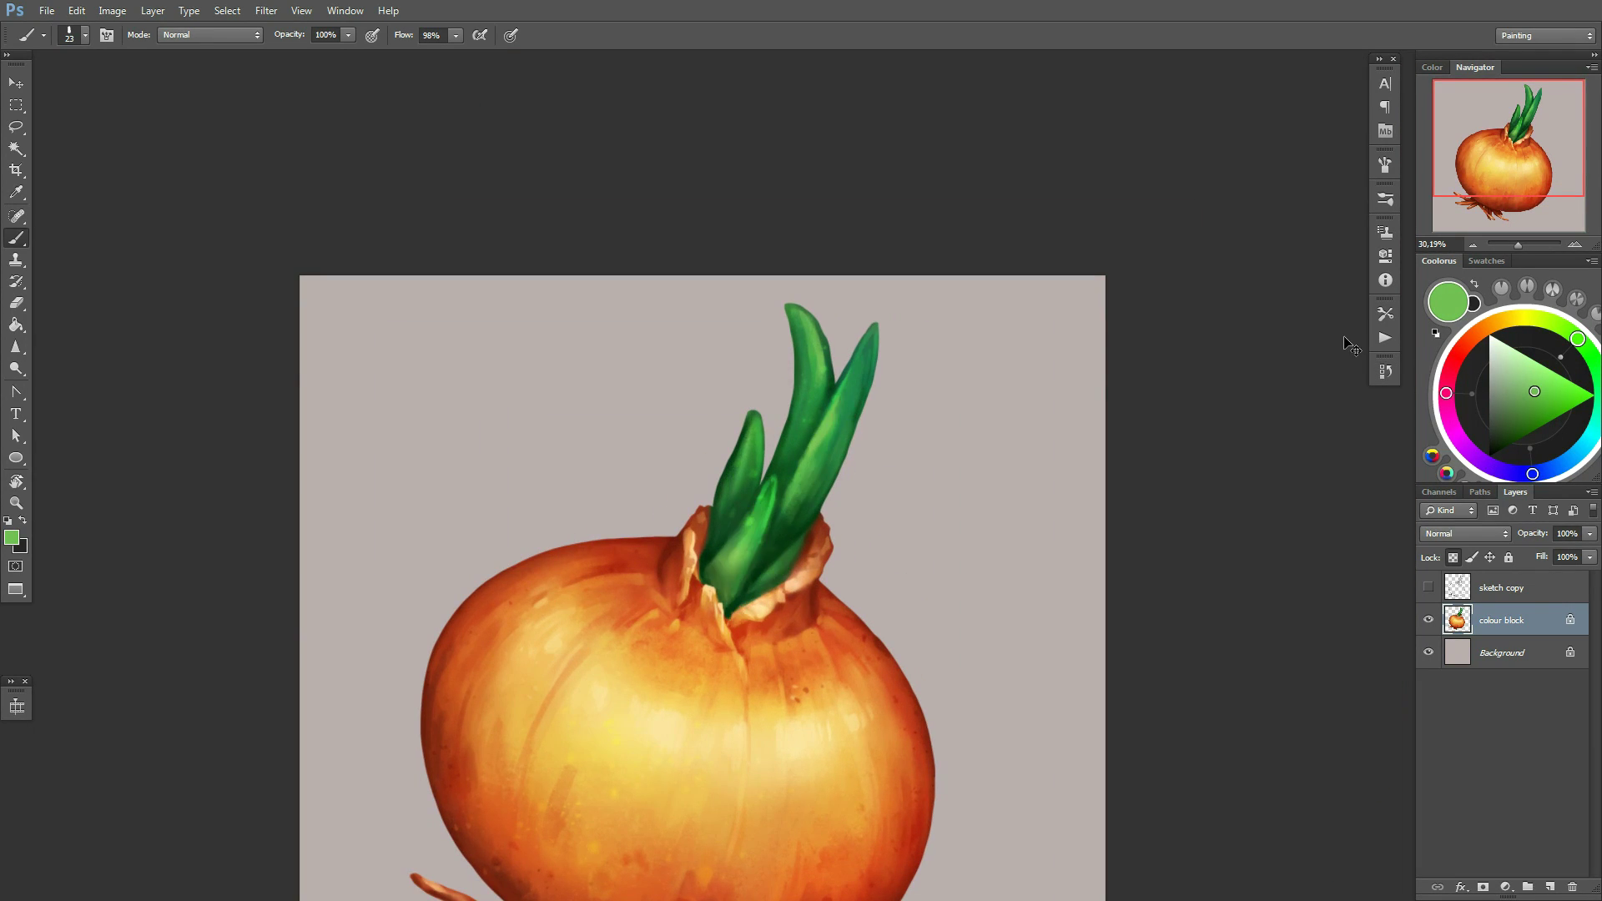
pyautogui.scroll(1, 853, 424)
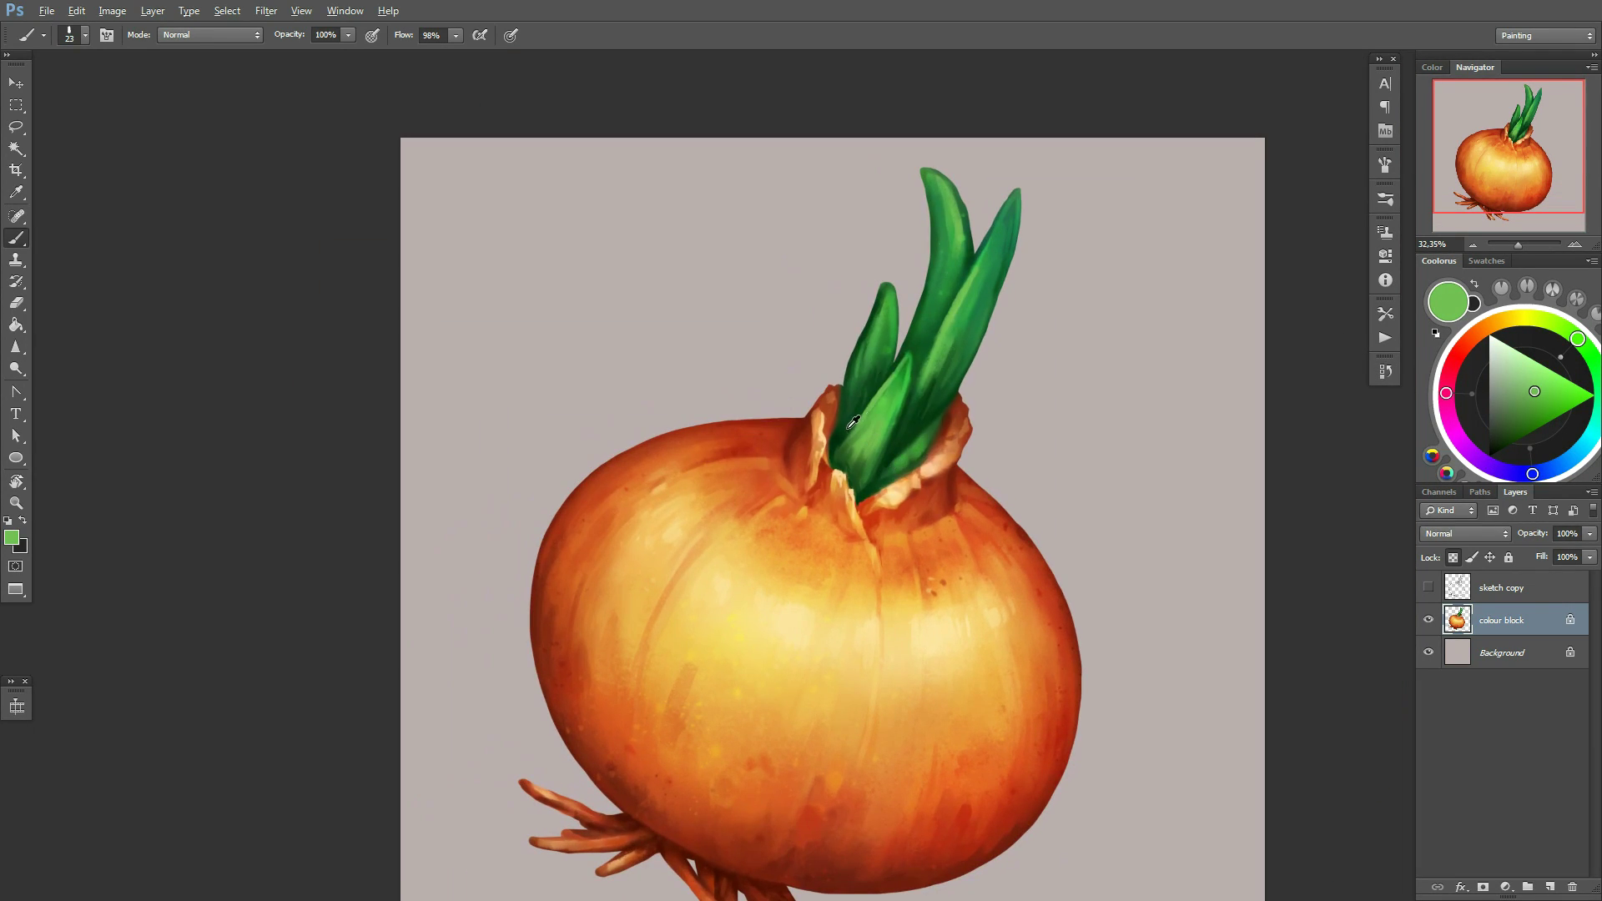
# Sample a lighter sprout green and paint with brush sizes 100 and 41
pyautogui.keyDown('alt'); pyautogui.click(880, 389); pyautogui.keyUp('alt')
pyautogui.rightClick(900, 369)
pyautogui.write('100')
pyautogui.press('Return')
pyautogui.keyDown('alt'); pyautogui.click(873, 406); pyautogui.keyUp('alt')
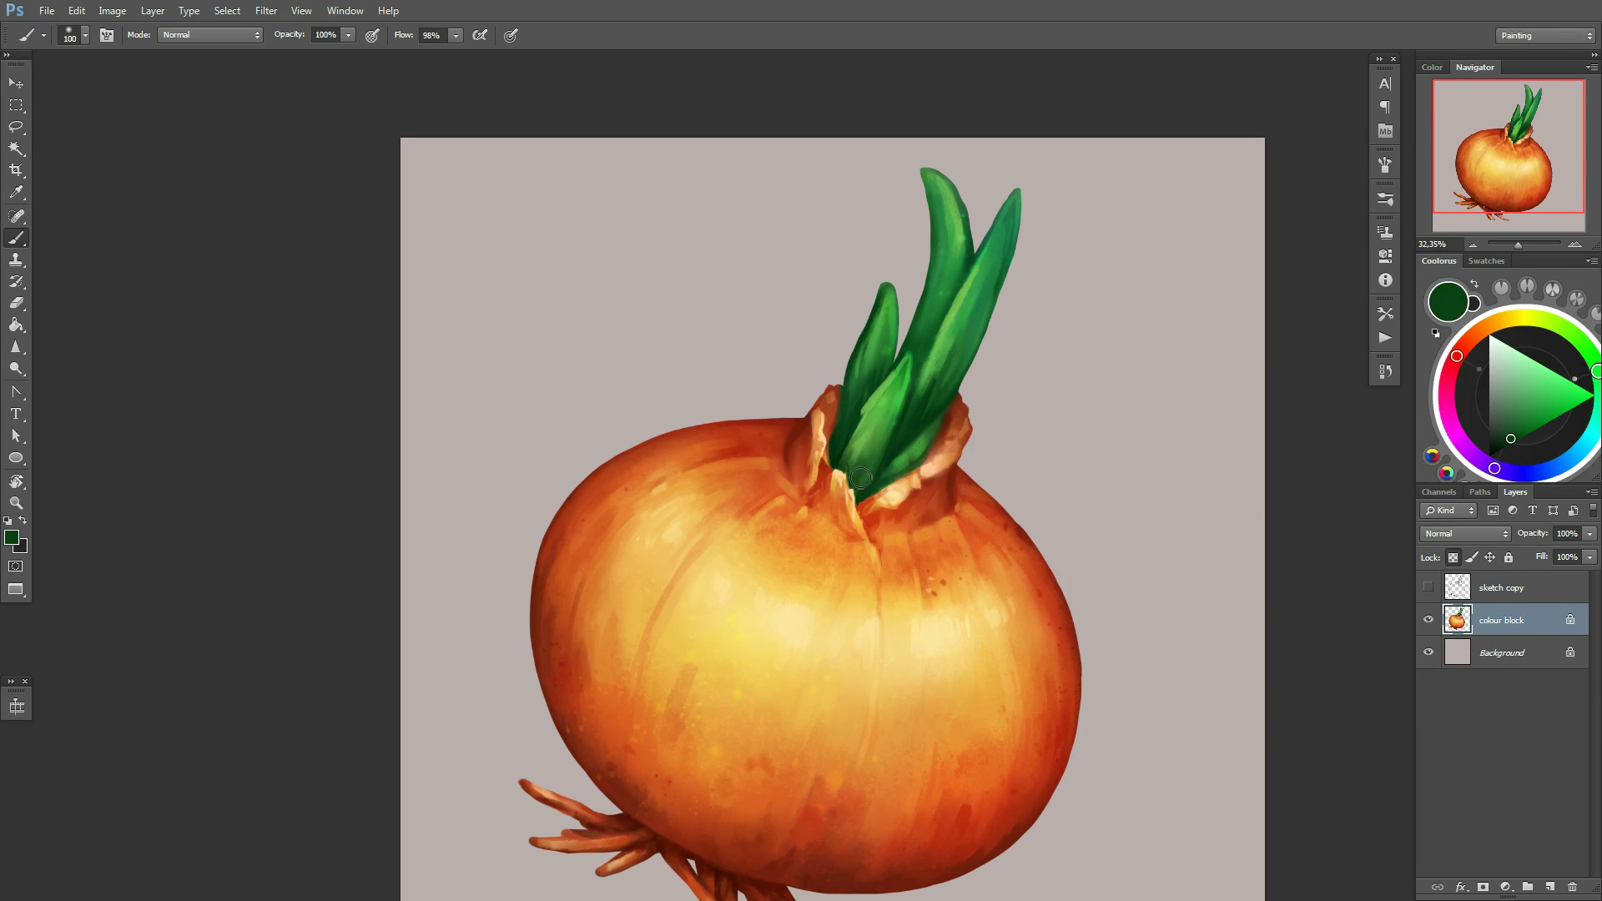
pyautogui.rightClick(914, 408)
pyautogui.write('41')
pyautogui.press('Return')
# Sample leaf greens and paint highlight strokes at brush sizes 15 and 21
pyautogui.rightClick(935, 384)
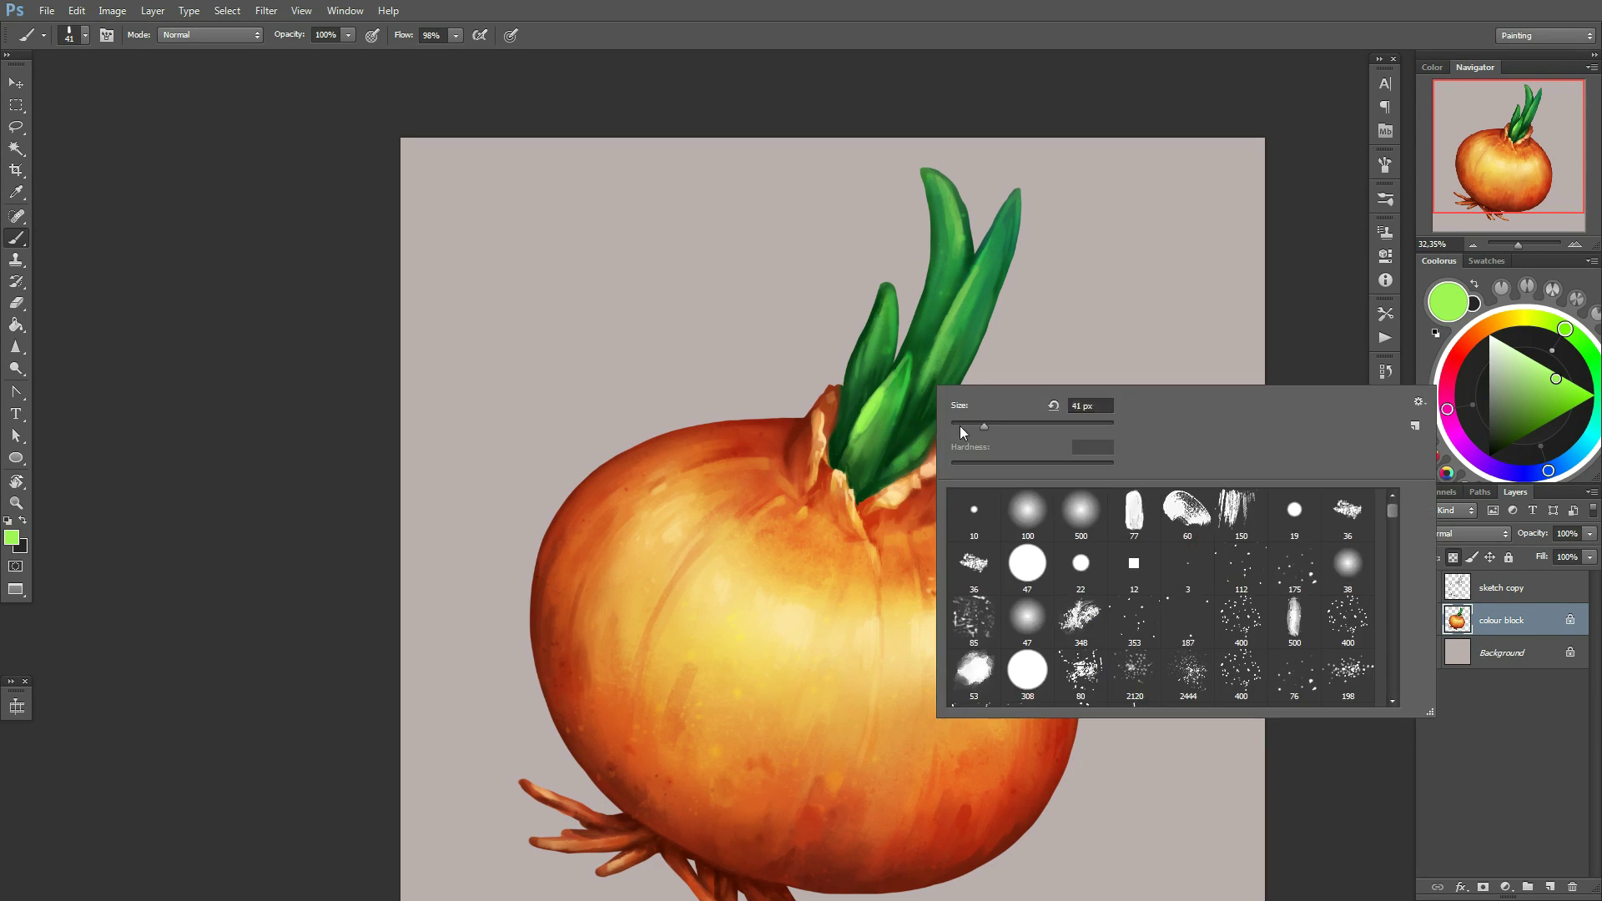
pyautogui.keyDown('alt'); pyautogui.click(902, 411); pyautogui.keyUp('alt')
pyautogui.rightClick(926, 355)
pyautogui.write('15')
pyautogui.press('Return')
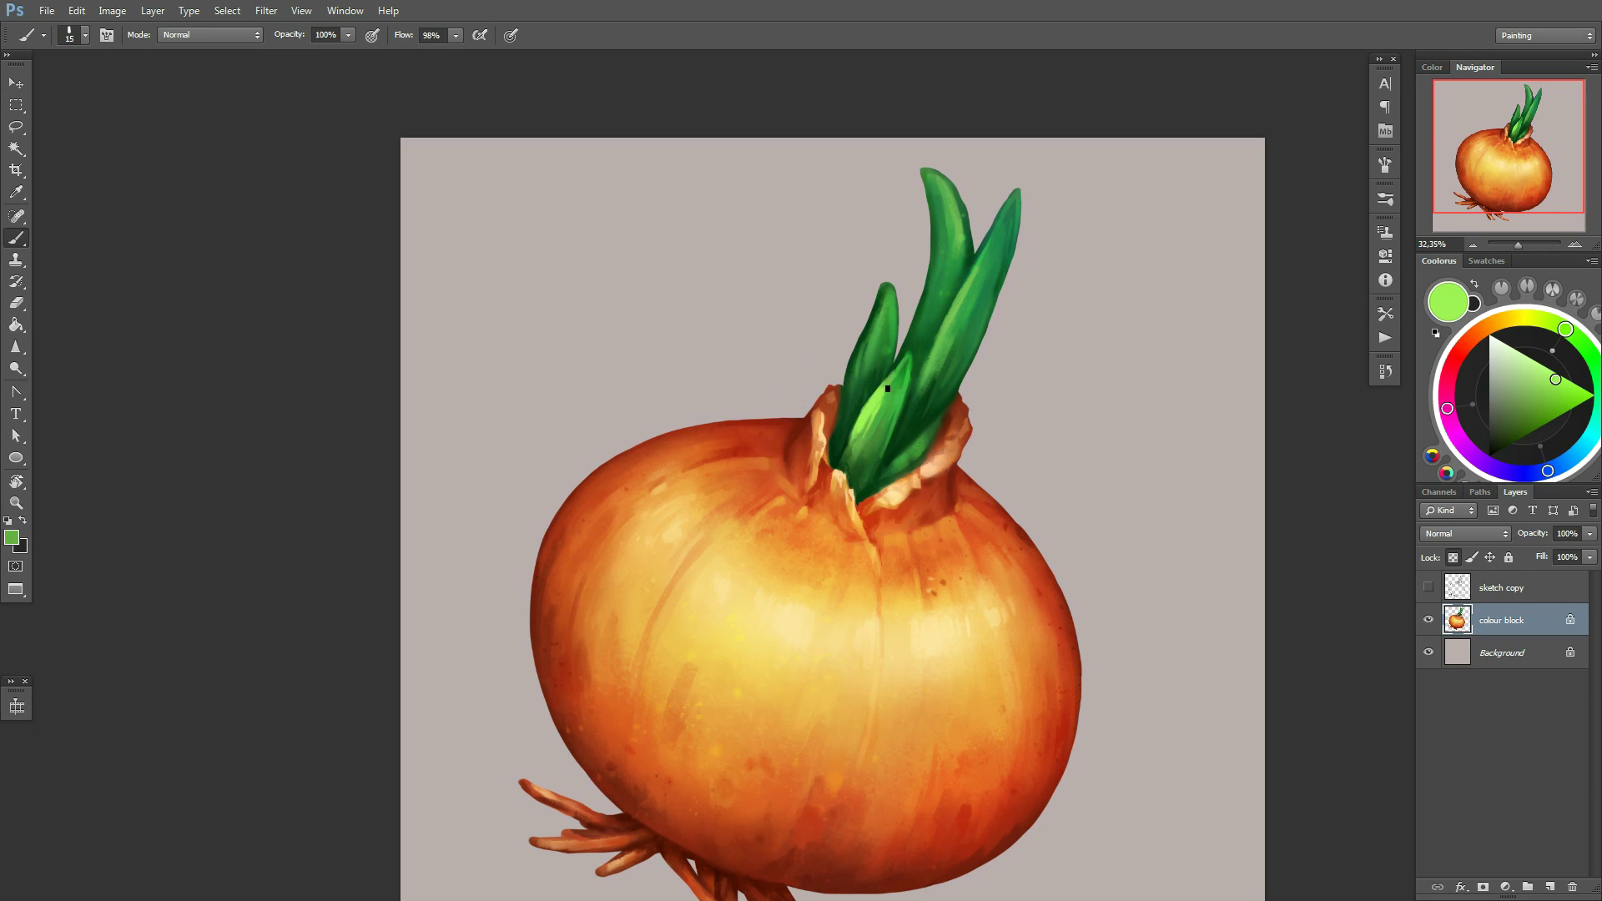
pyautogui.keyDown('alt'); pyautogui.click(858, 453); pyautogui.keyUp('alt')
pyautogui.rightClick(886, 428)
pyautogui.keyDown('alt'); pyautogui.click(921, 420); pyautogui.keyUp('alt')
pyautogui.rightClick(921, 421)
pyautogui.write('21')
pyautogui.press('Return')
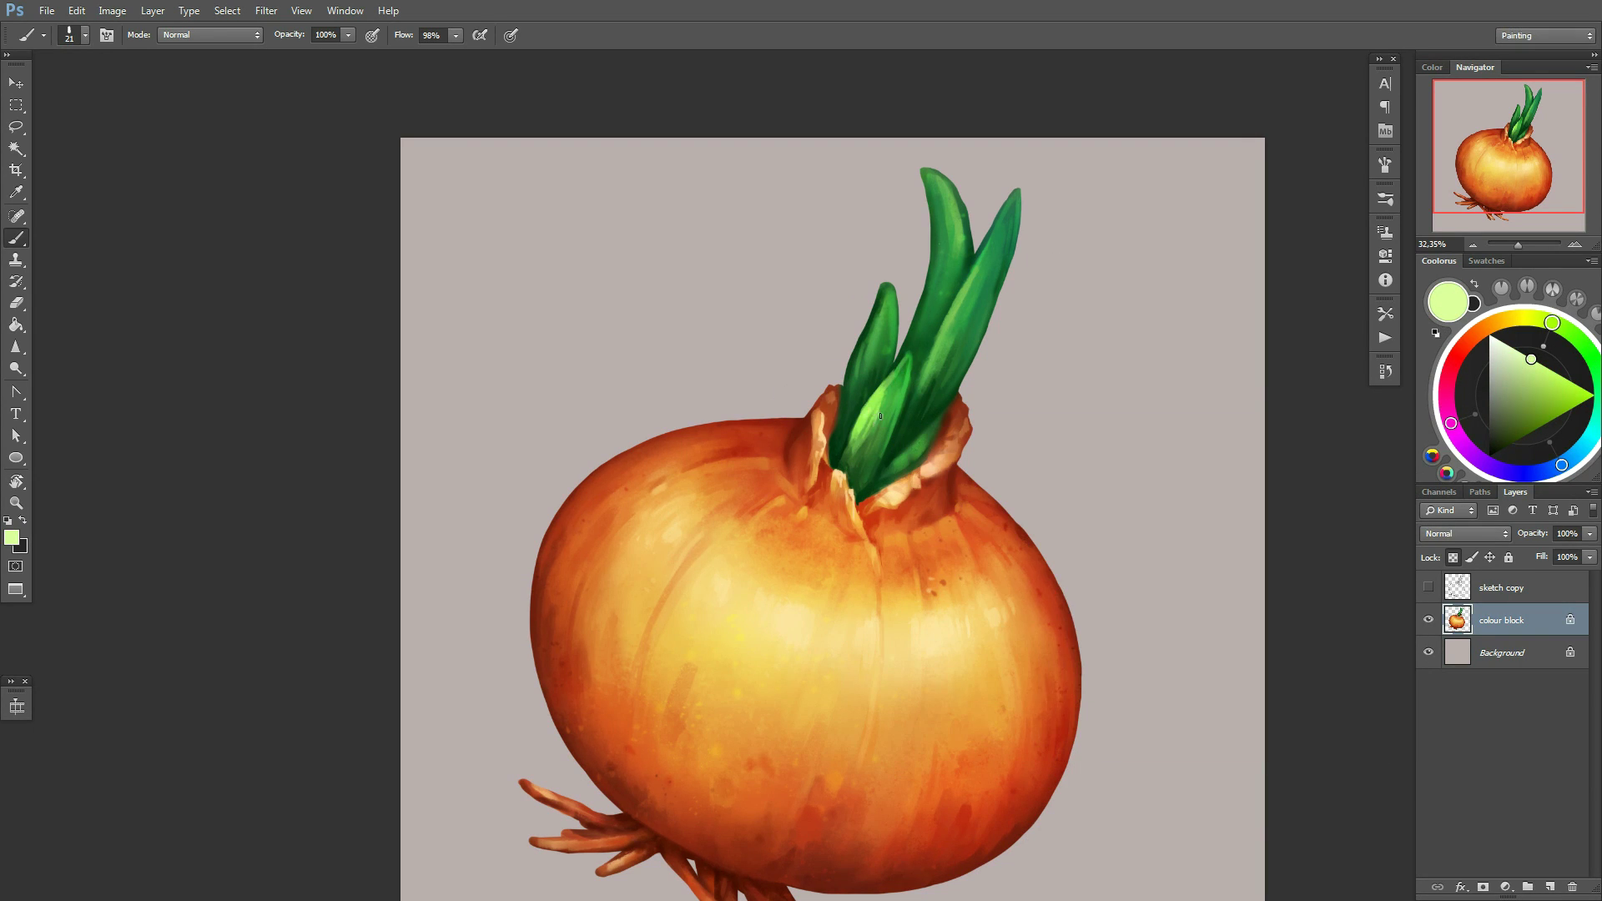
# Sample darker and light sprout greens and paint with a size 33 brush
pyautogui.keyDown('alt'); pyautogui.click(885, 388); pyautogui.keyUp('alt')
pyautogui.scroll(-3, 885, 401)
pyautogui.scroll(2, 887, 402)
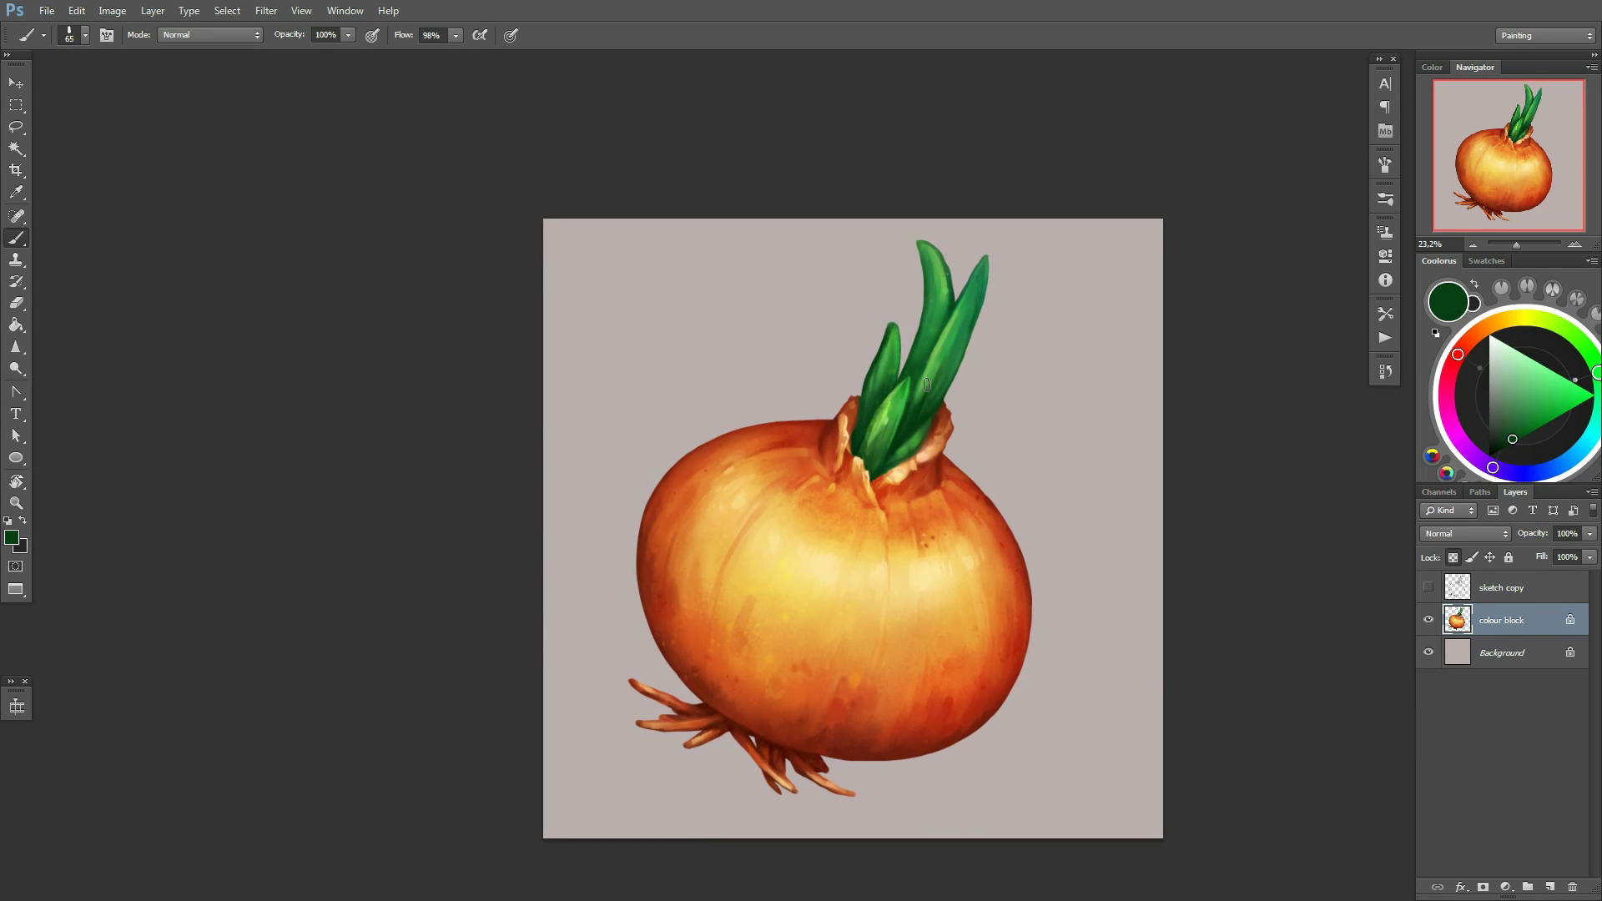
pyautogui.keyDown('alt'); pyautogui.click(899, 414); pyautogui.keyUp('alt')
pyautogui.scroll(2, 899, 414)
pyautogui.rightClick(901, 416)
pyautogui.write('33')
pyautogui.press('Return')
# Paint dark green leaf shading with brush sizes 22 and 47
pyautogui.keyDown('alt'); pyautogui.click(906, 404); pyautogui.keyUp('alt')
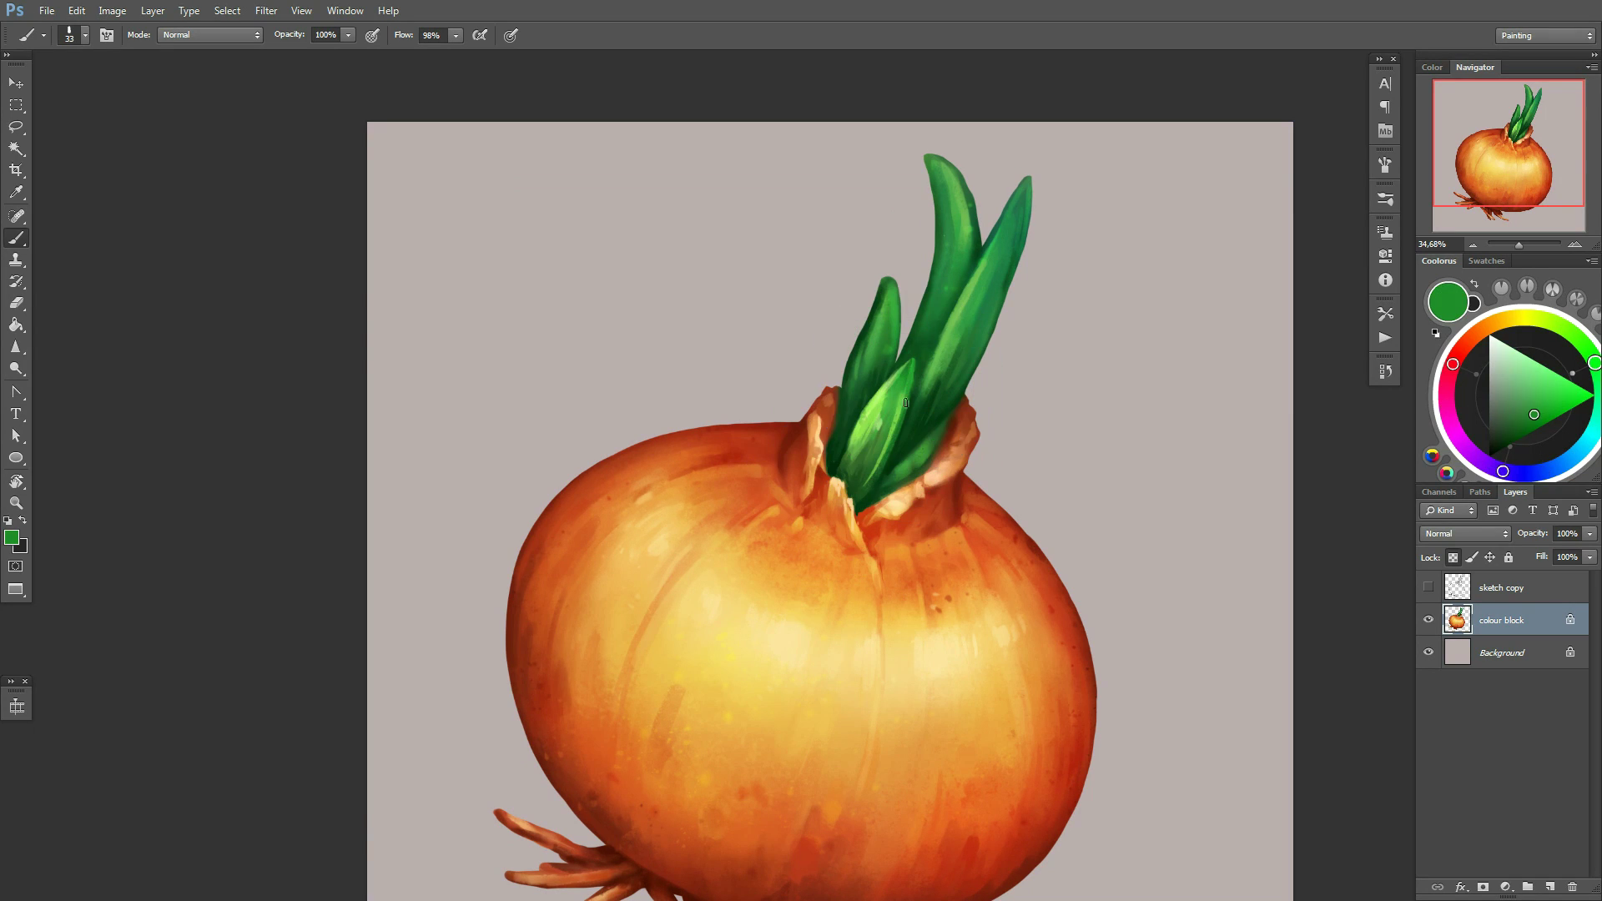
pyautogui.keyDown('alt'); pyautogui.click(881, 384); pyautogui.keyUp('alt')
pyautogui.rightClick(893, 371)
pyautogui.write('22')
pyautogui.press('Return')
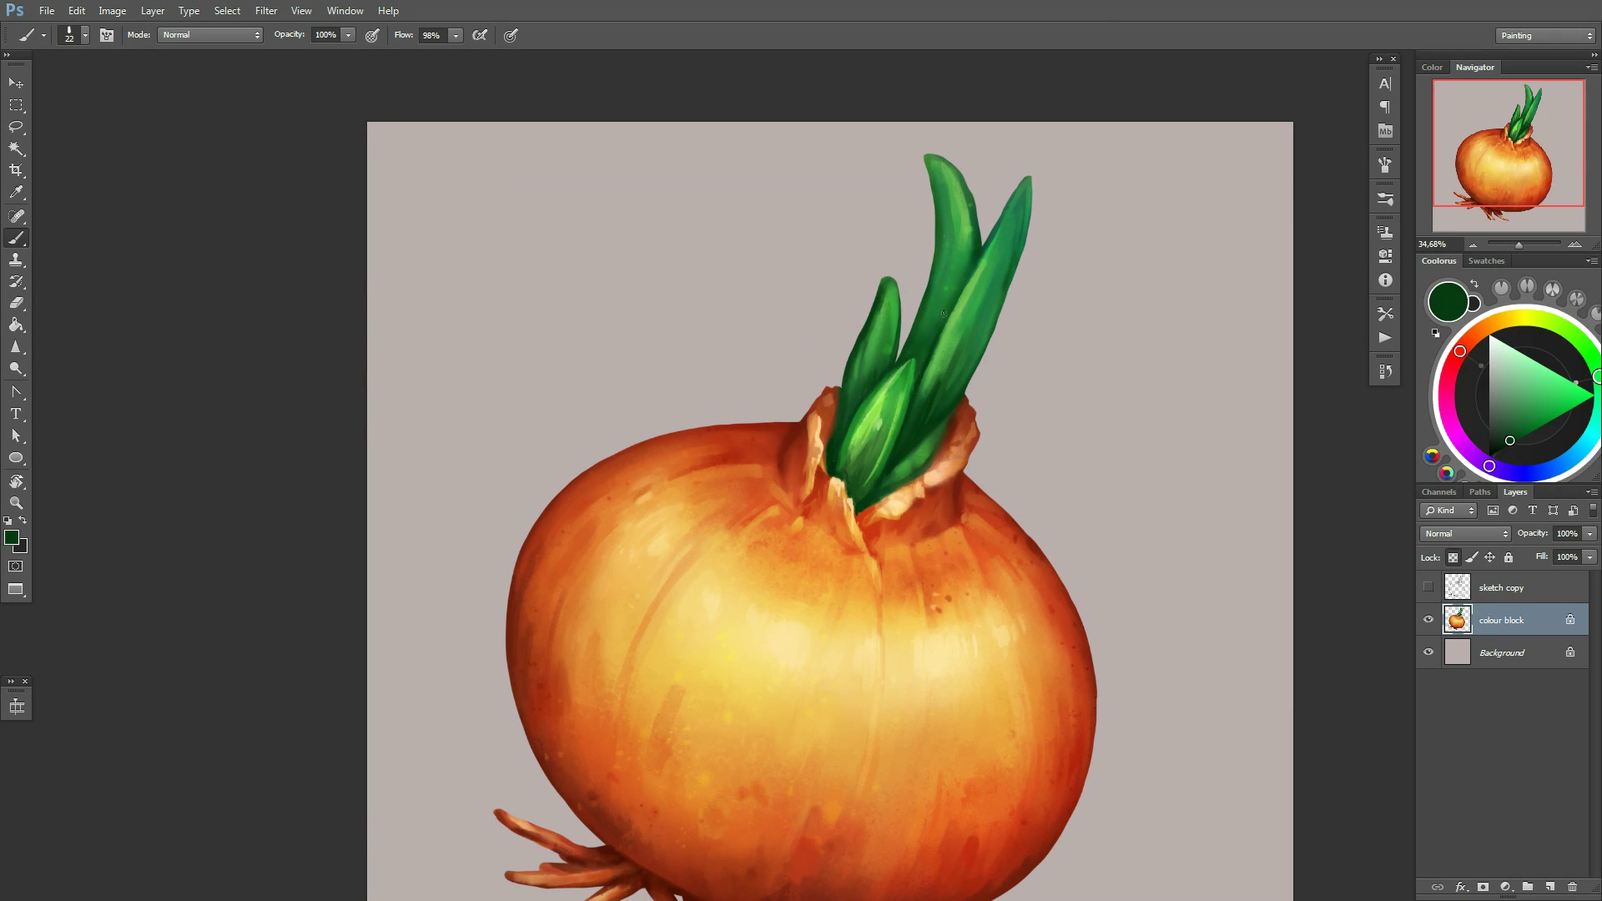
pyautogui.keyDown('alt'); pyautogui.click(944, 314); pyautogui.keyUp('alt')
pyautogui.rightClick(1009, 288)
pyautogui.write('47')
pyautogui.press('Return')
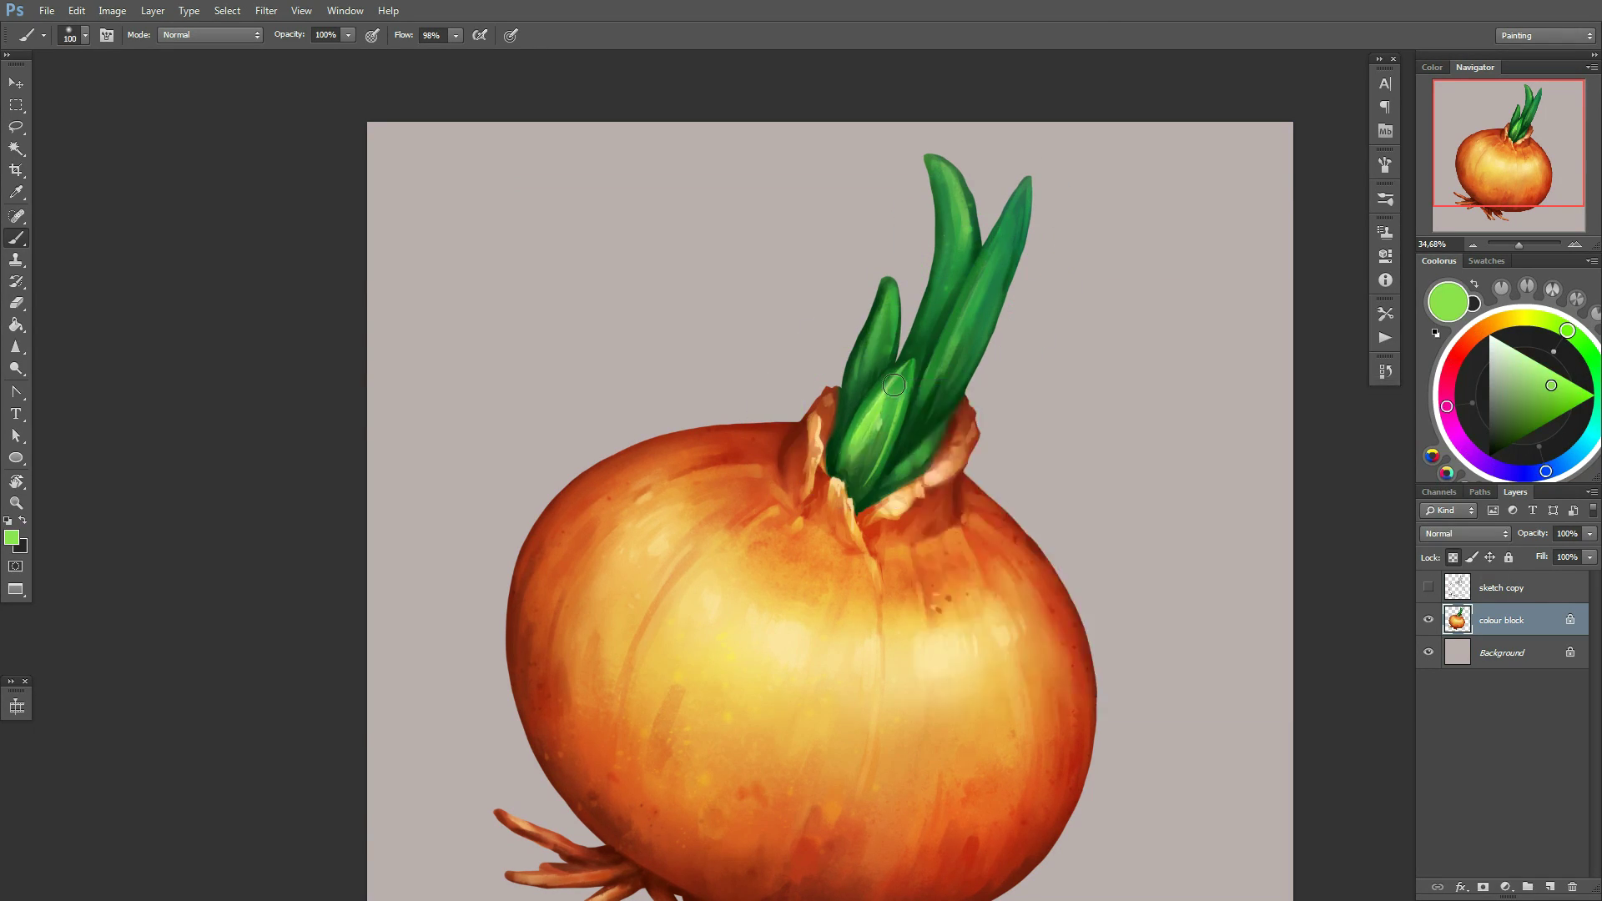
# Sample light and dark leaf greens and shade with a size 30 brush
pyautogui.keyDown('alt'); pyautogui.click(894, 379); pyautogui.keyUp('alt')
pyautogui.press('[')
pyautogui.press('[')
pyautogui.rightClick(907, 433)
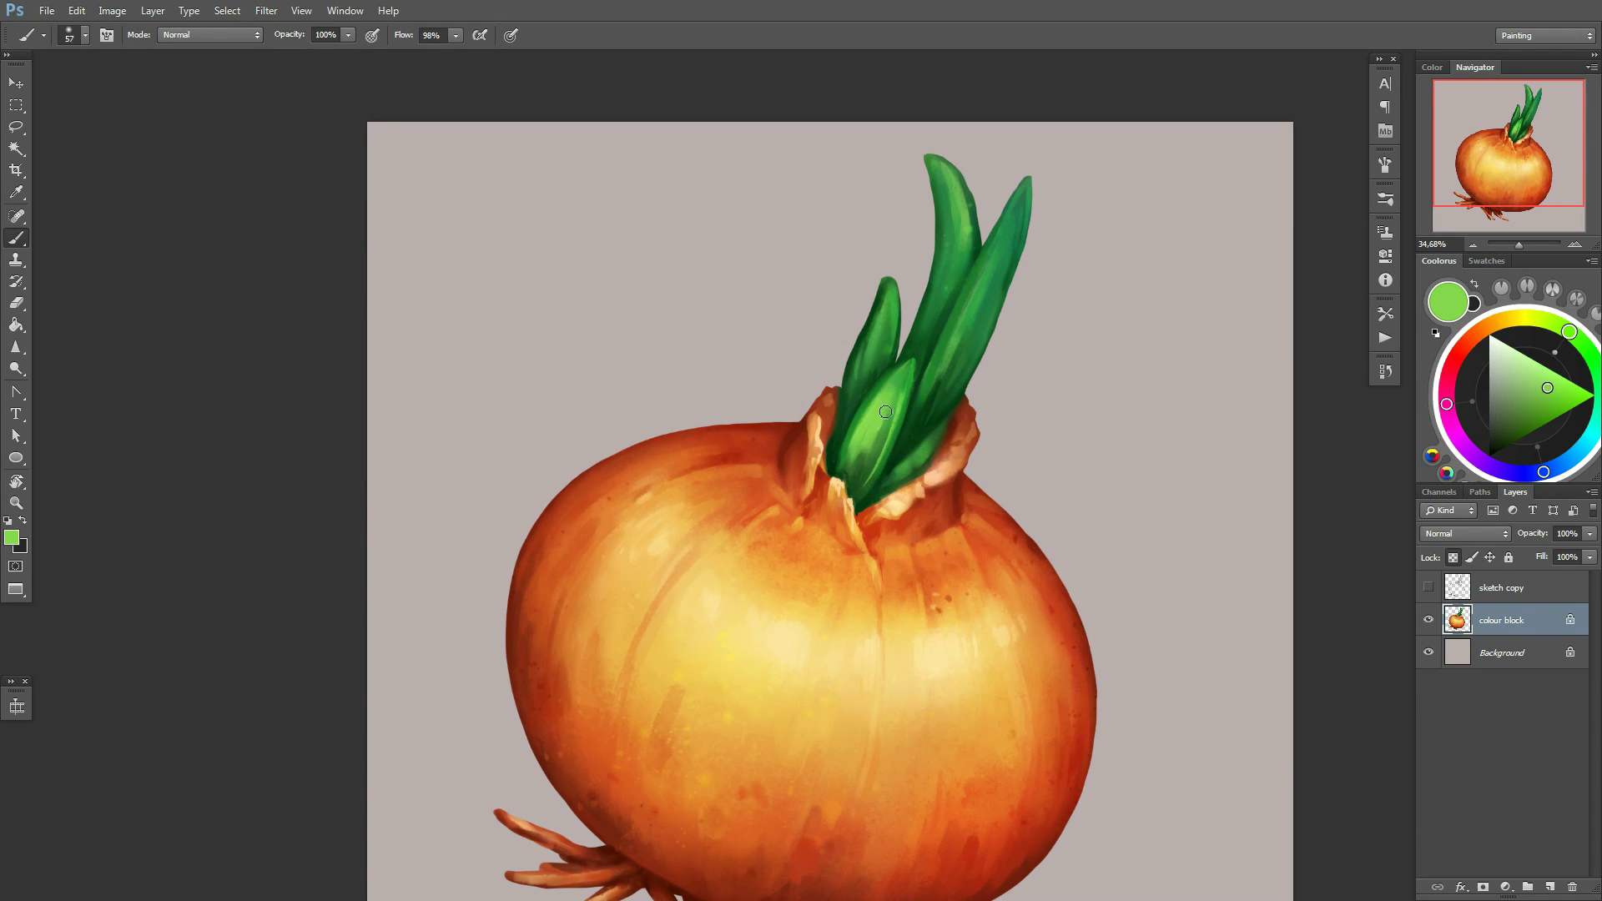
pyautogui.rightClick(986, 318)
pyautogui.keyDown('alt'); pyautogui.click(862, 481); pyautogui.keyUp('alt')
pyautogui.scroll(-2, 862, 482)
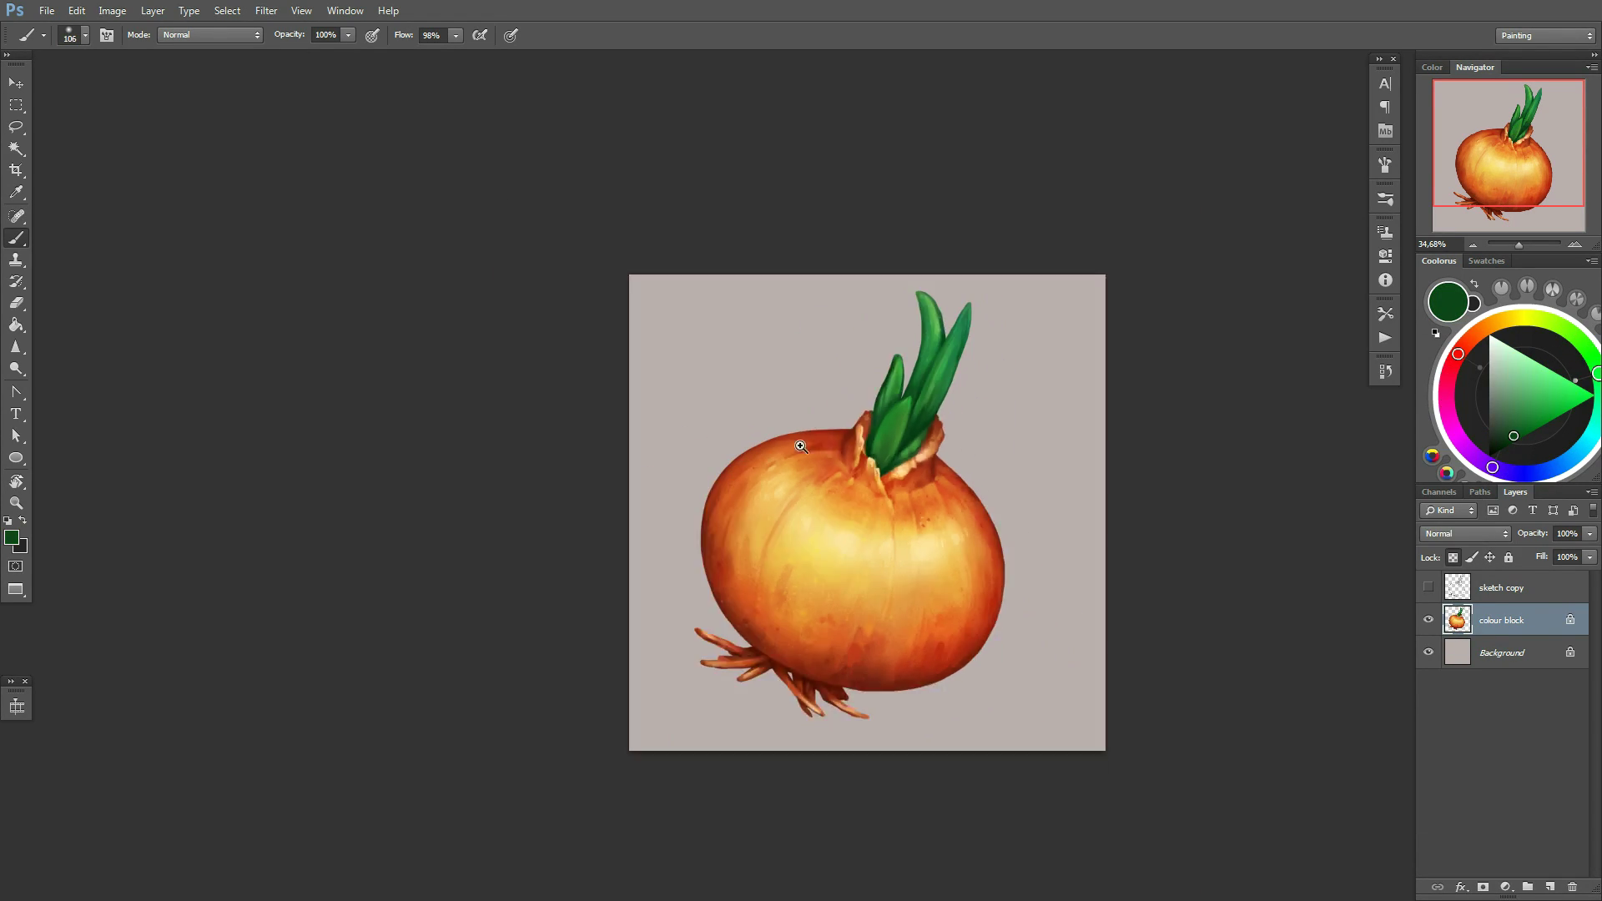
pyautogui.scroll(3, 929, 430)
pyautogui.rightClick(1056, 275)
pyautogui.press('Escape')
# Paint darker and bright green strokes at brush sizes 42, 36 and 76
pyautogui.keyDown('alt'); pyautogui.click(1068, 169); pyautogui.keyUp('alt')
pyautogui.rightClick(1069, 170)
pyautogui.press('Escape')
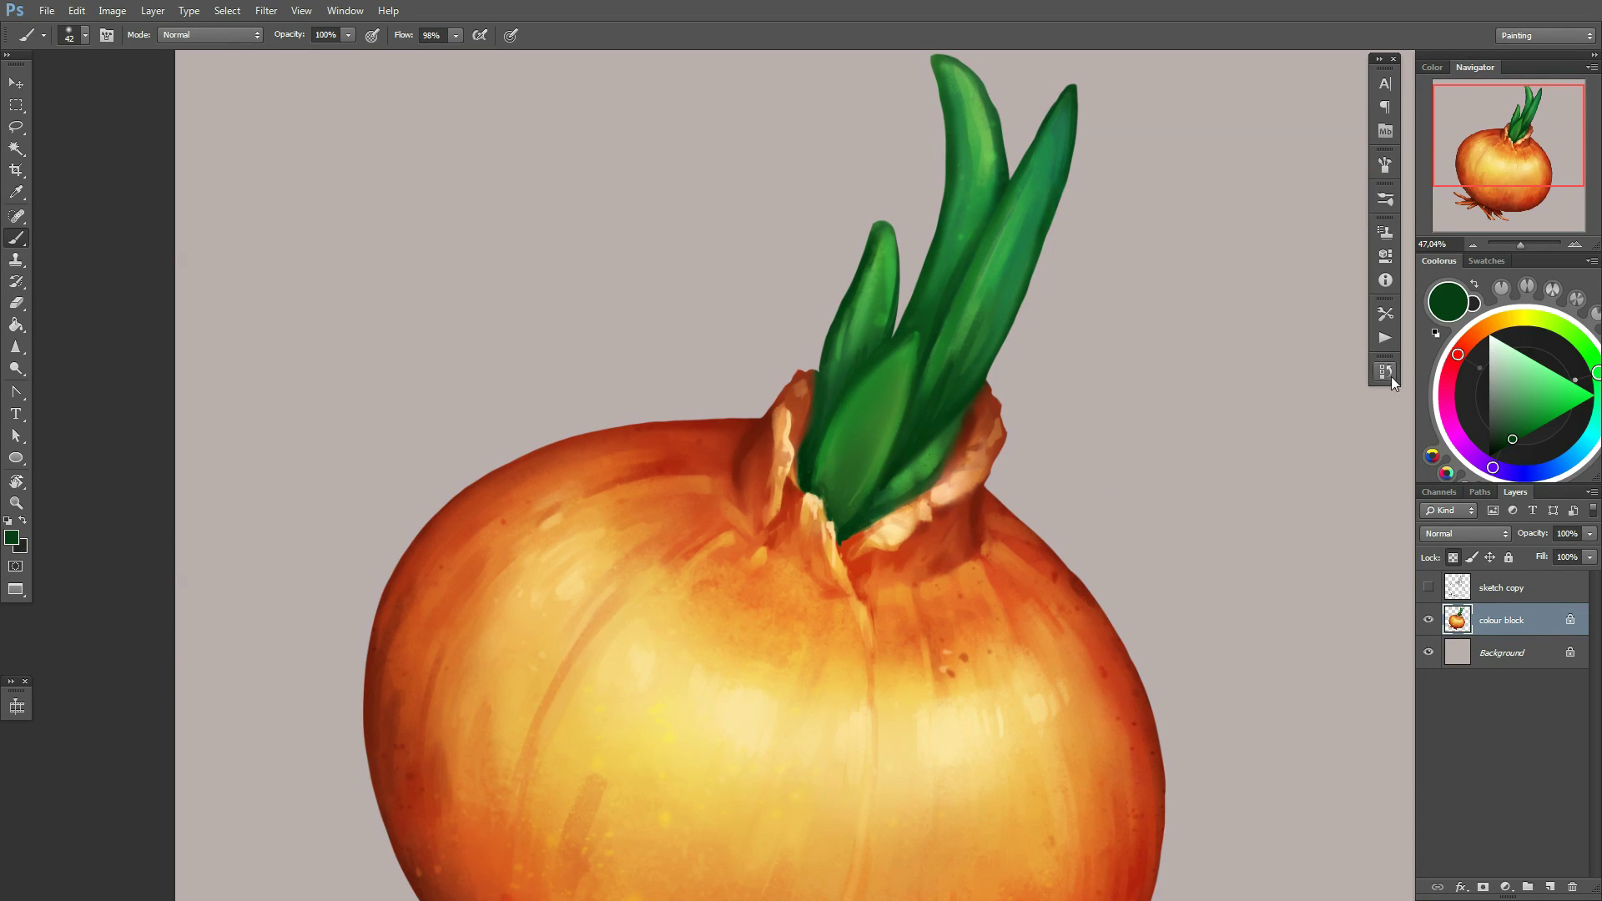
pyautogui.rightClick(993, 399)
pyautogui.keyDown('alt'); pyautogui.click(875, 418); pyautogui.keyUp('alt')
pyautogui.rightClick(929, 435)
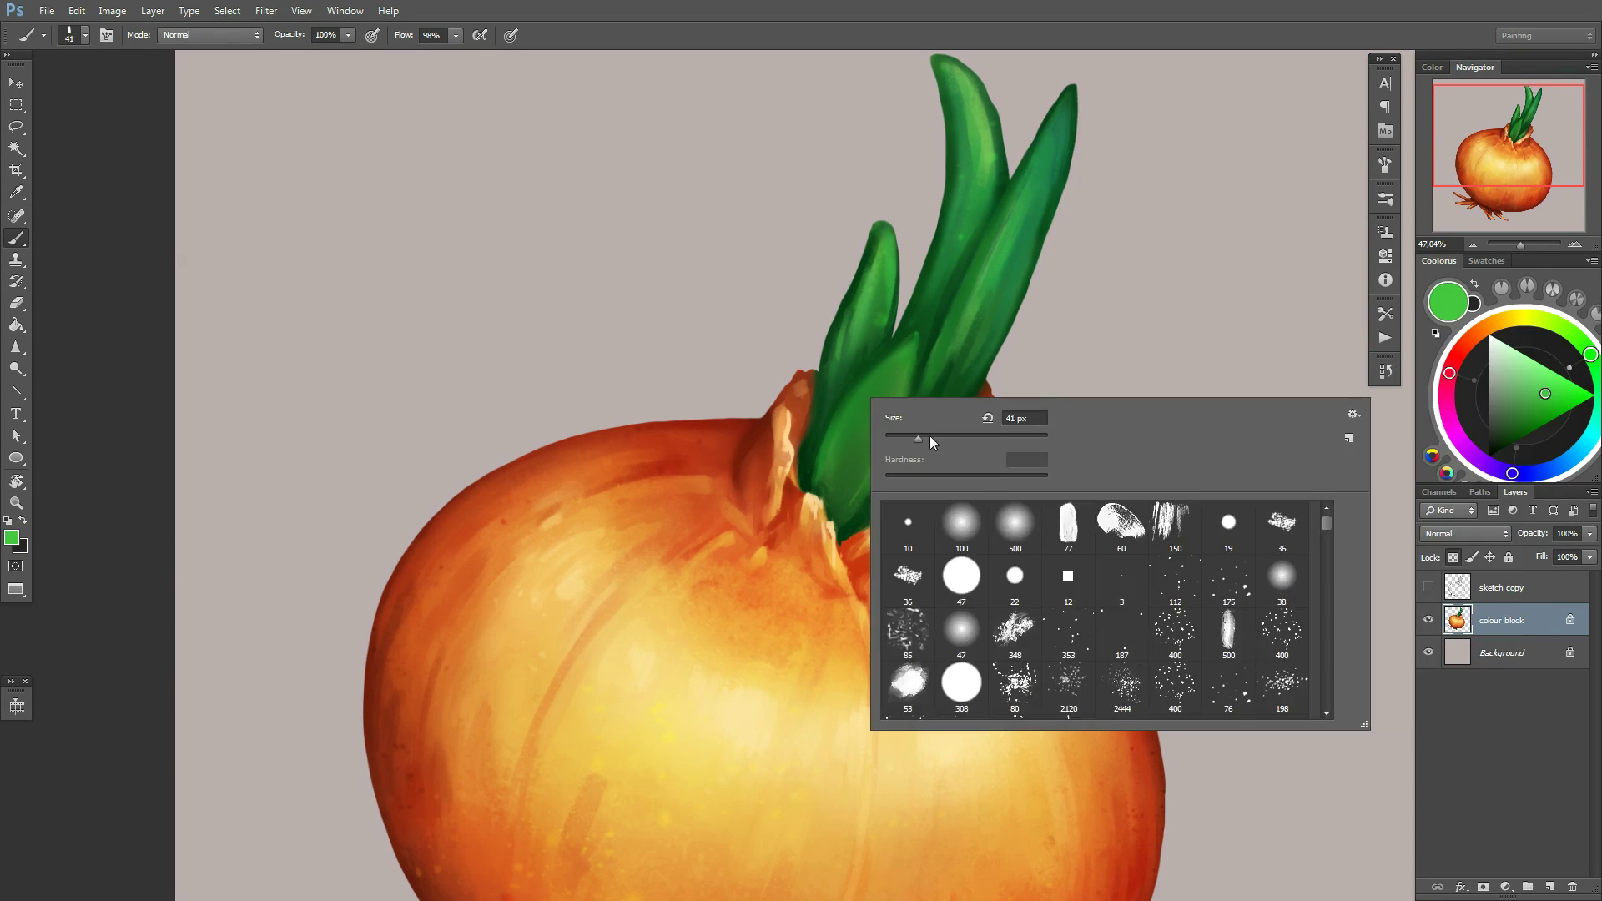
pyautogui.moveTo(919, 438); pyautogui.dragTo(914, 438)
pyautogui.press('Return')
pyautogui.rightClick(894, 431)
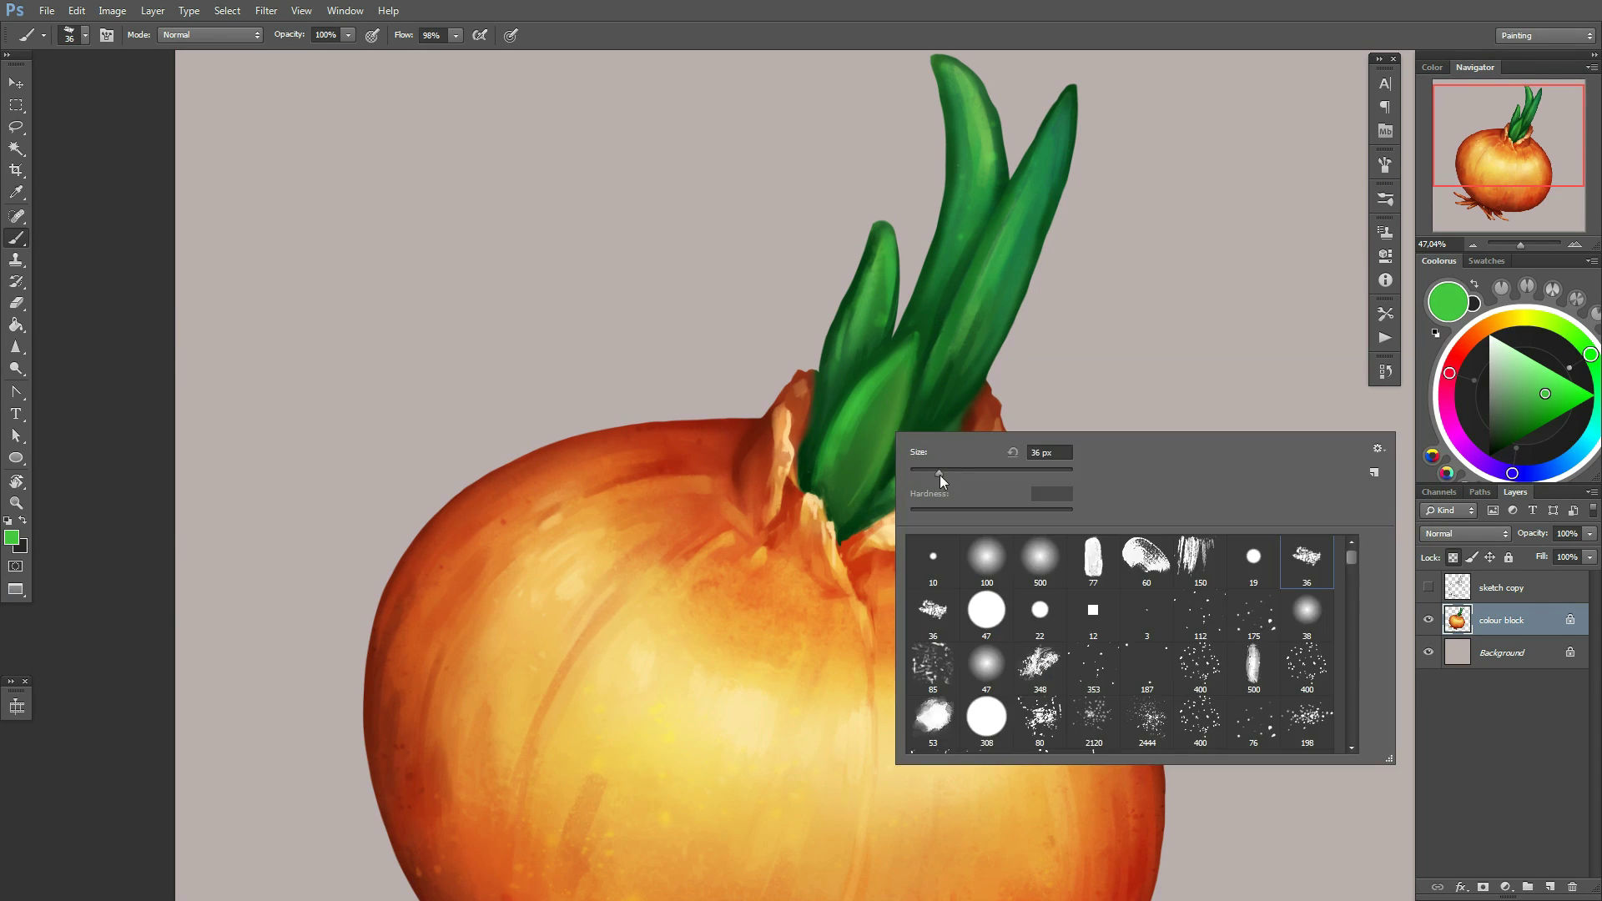
pyautogui.moveTo(994, 470); pyautogui.dragTo(1072, 470)
pyautogui.press('Return')
# Shade the sprouts with bright and dark greens at brush sizes 55 and 28
pyautogui.keyDown('alt'); pyautogui.click(870, 420); pyautogui.keyUp('alt')
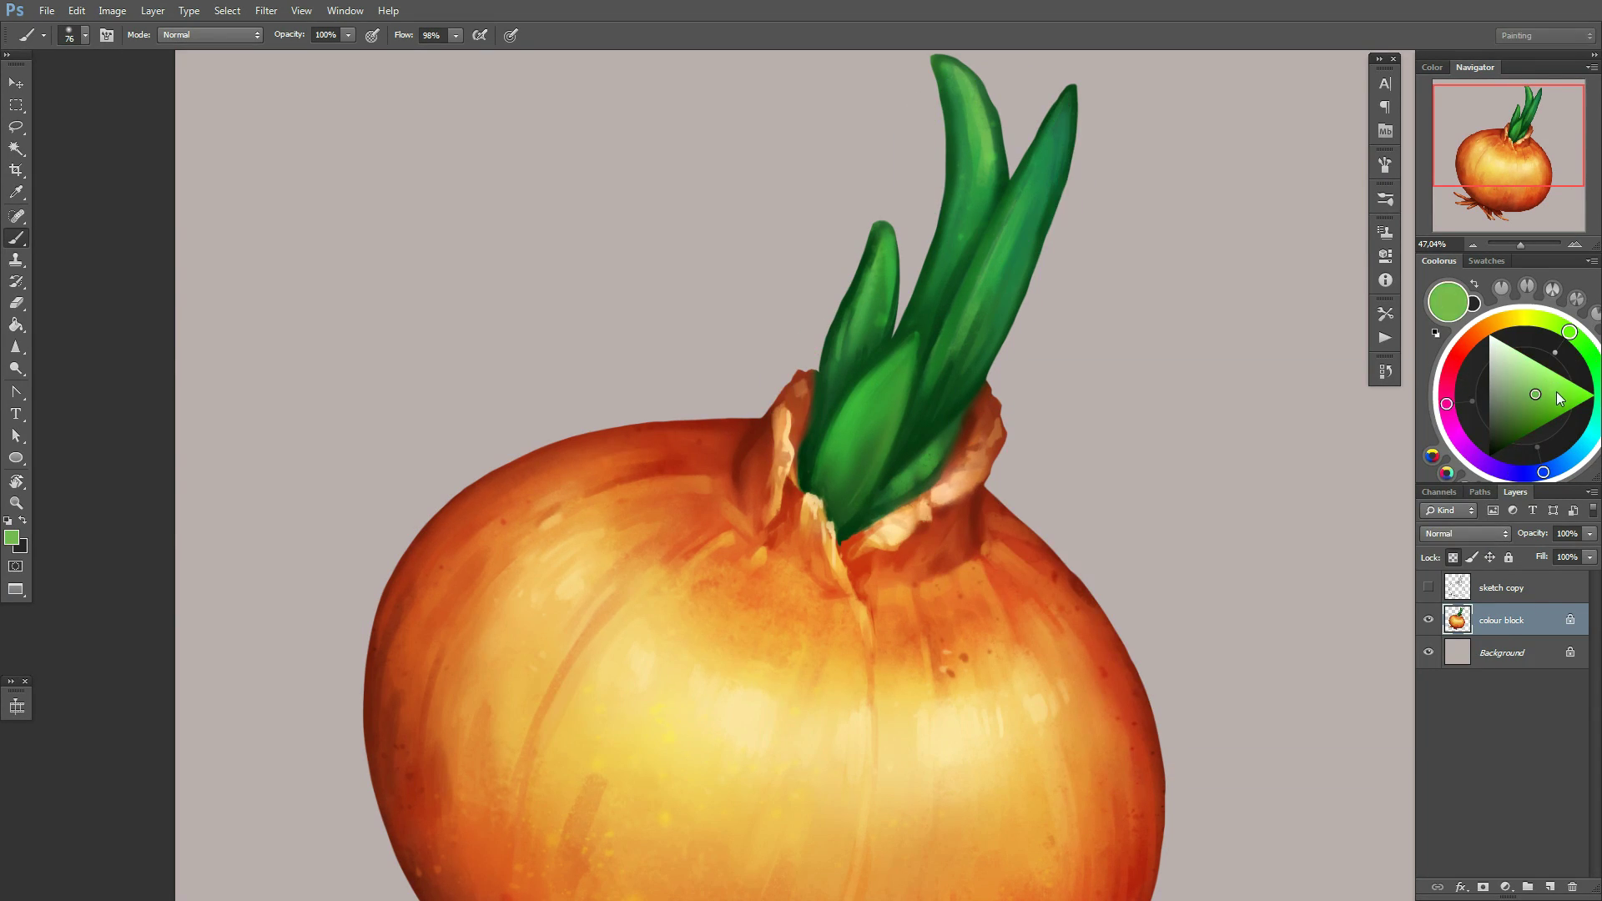
pyautogui.rightClick(1036, 408)
pyautogui.moveTo(1210, 470); pyautogui.dragTo(1176, 470)
pyautogui.press('Return')
pyautogui.rightClick(891, 400)
pyautogui.moveTo(1002, 470); pyautogui.dragTo(952, 470)
pyautogui.press('Return')
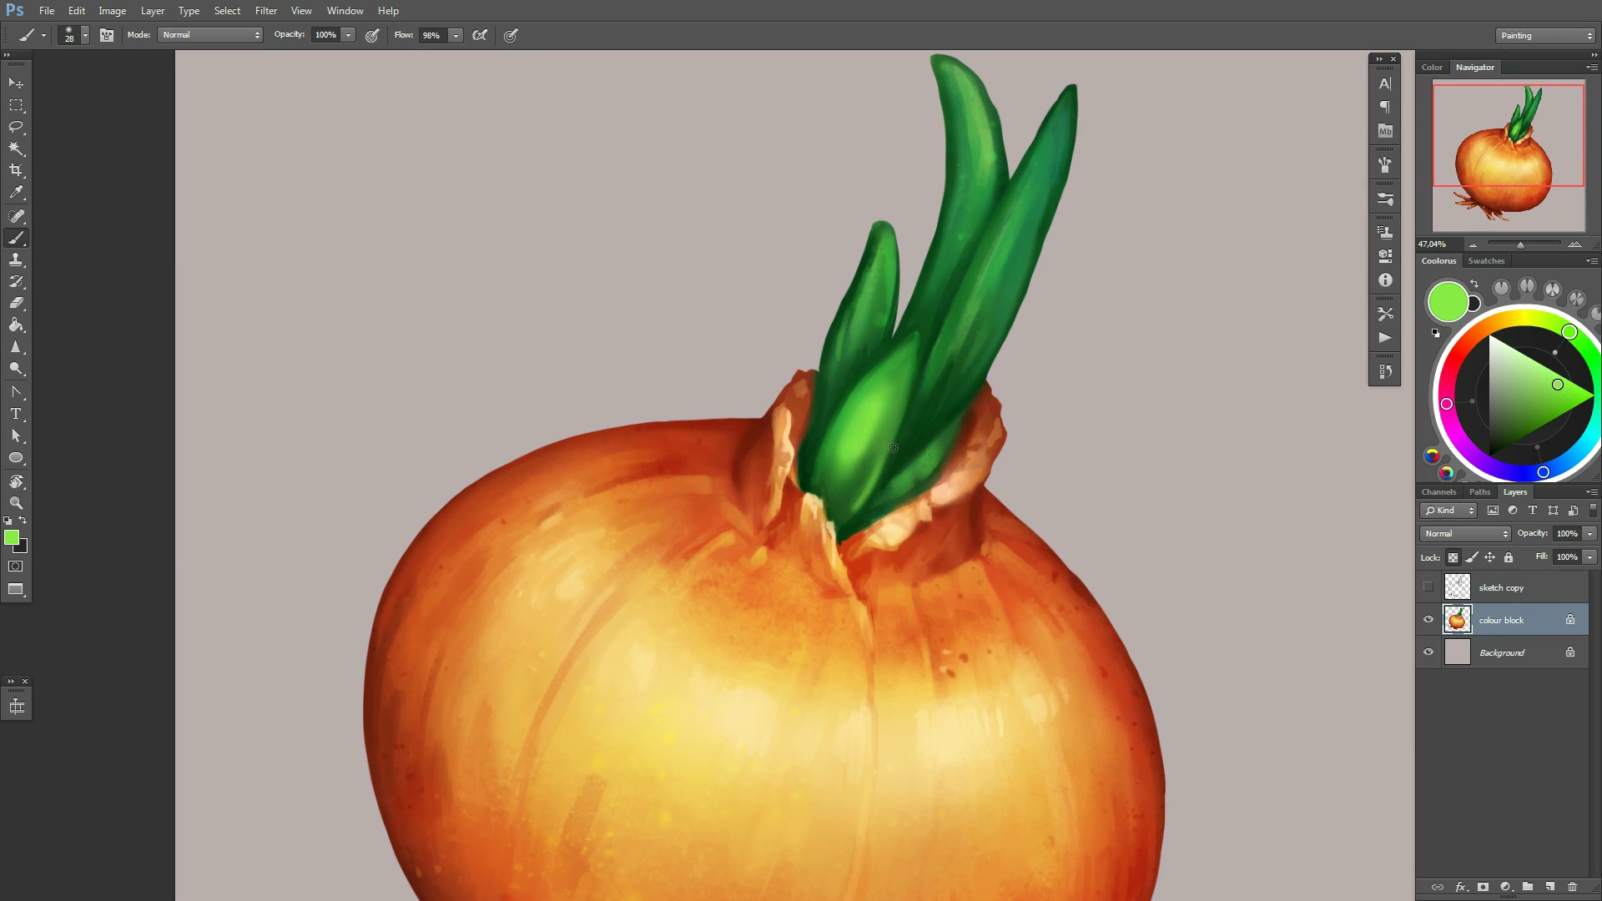
pyautogui.keyDown('alt'); pyautogui.click(908, 386); pyautogui.keyUp('alt')
pyautogui.rightClick(918, 333)
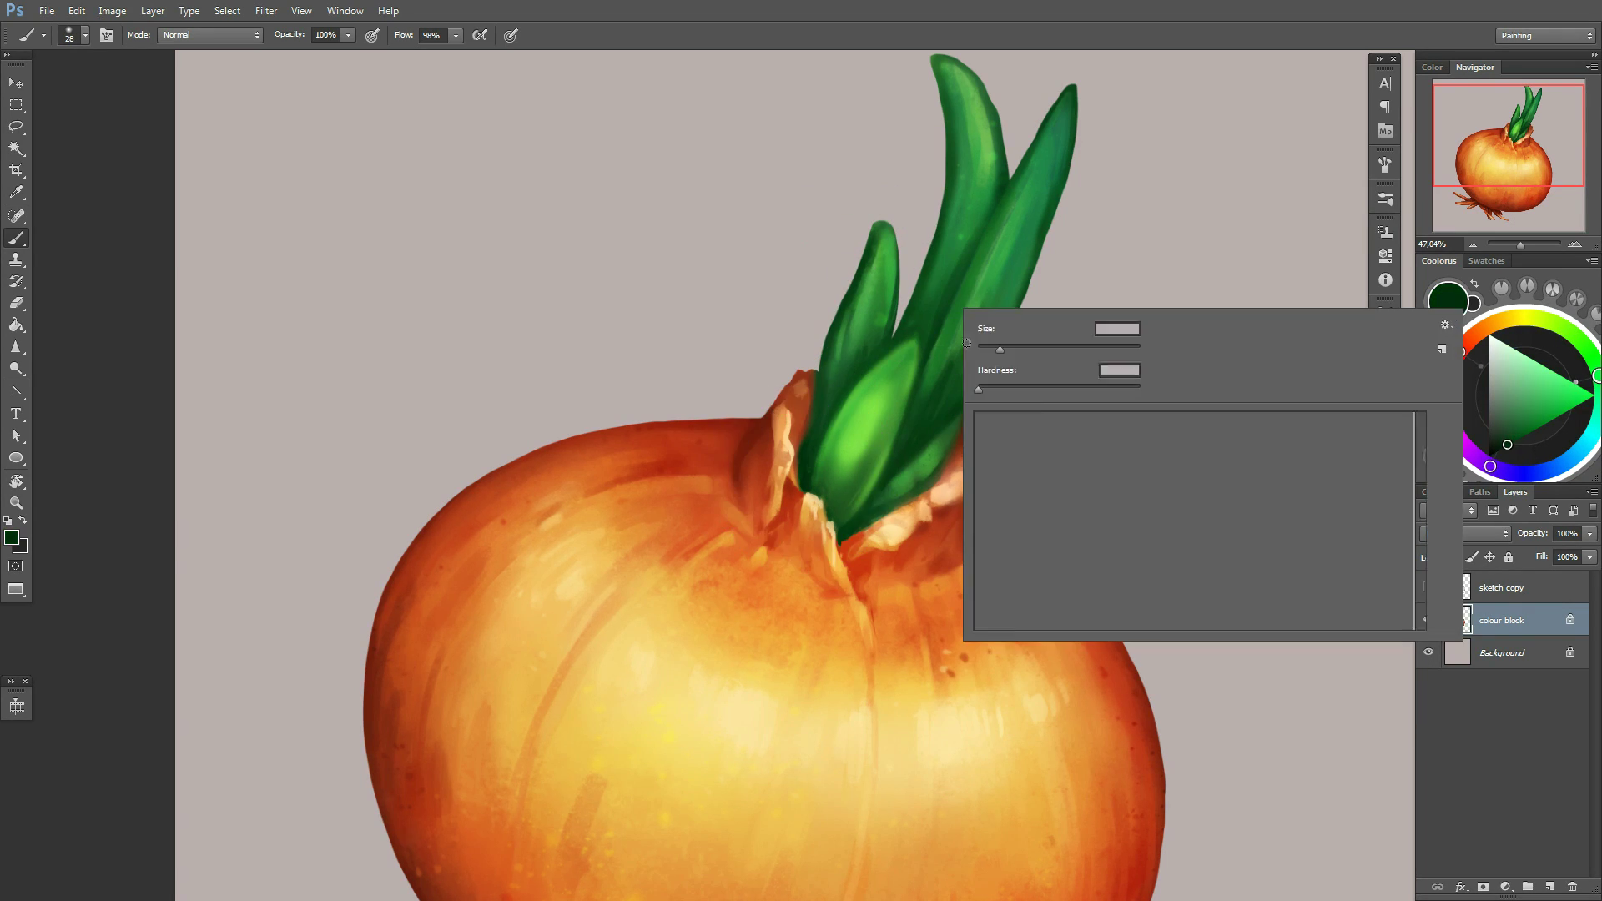
pyautogui.moveTo(1114, 329); pyautogui.dragTo(1089, 329)
pyautogui.press('Return')
# Rotate the canvas so the sprouts lie sideways and paint green leaf shading
pyautogui.keyDown('alt'); pyautogui.click(882, 312); pyautogui.keyUp('alt')
pyautogui.rightClick(881, 343)
pyautogui.moveTo(943, 371); pyautogui.dragTo(956, 372)
pyautogui.press('Return')
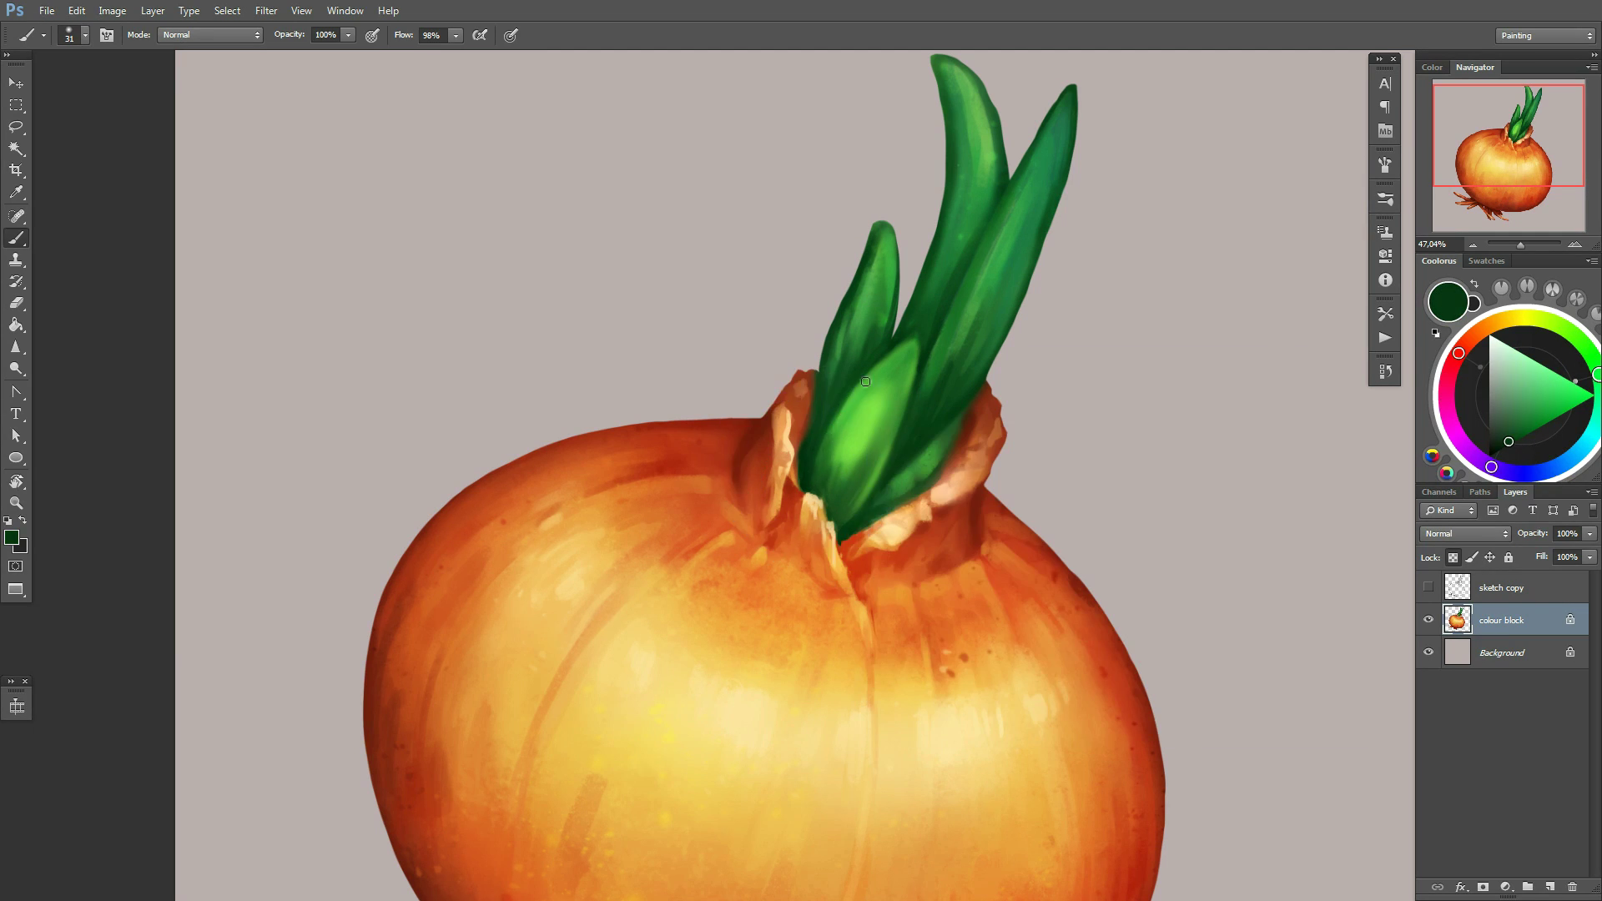
pyautogui.hotkey('ctrl', '0')
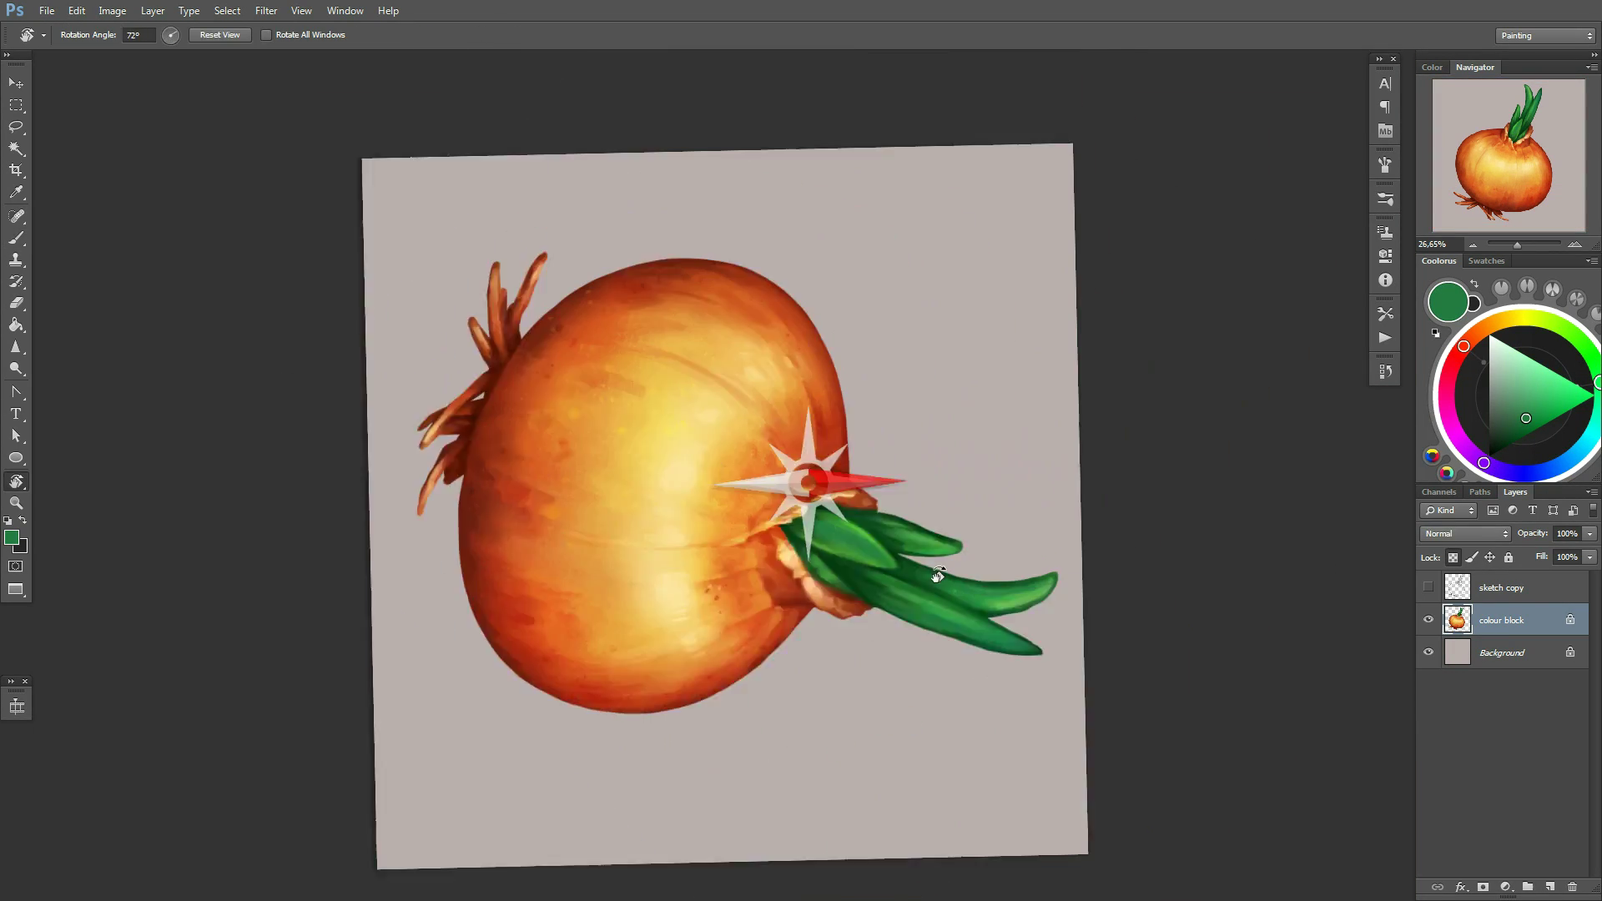
pyautogui.rightClick(952, 505)
pyautogui.click(1143, 626)
pyautogui.moveTo(997, 539); pyautogui.dragTo(985, 543)
pyautogui.press('Return')
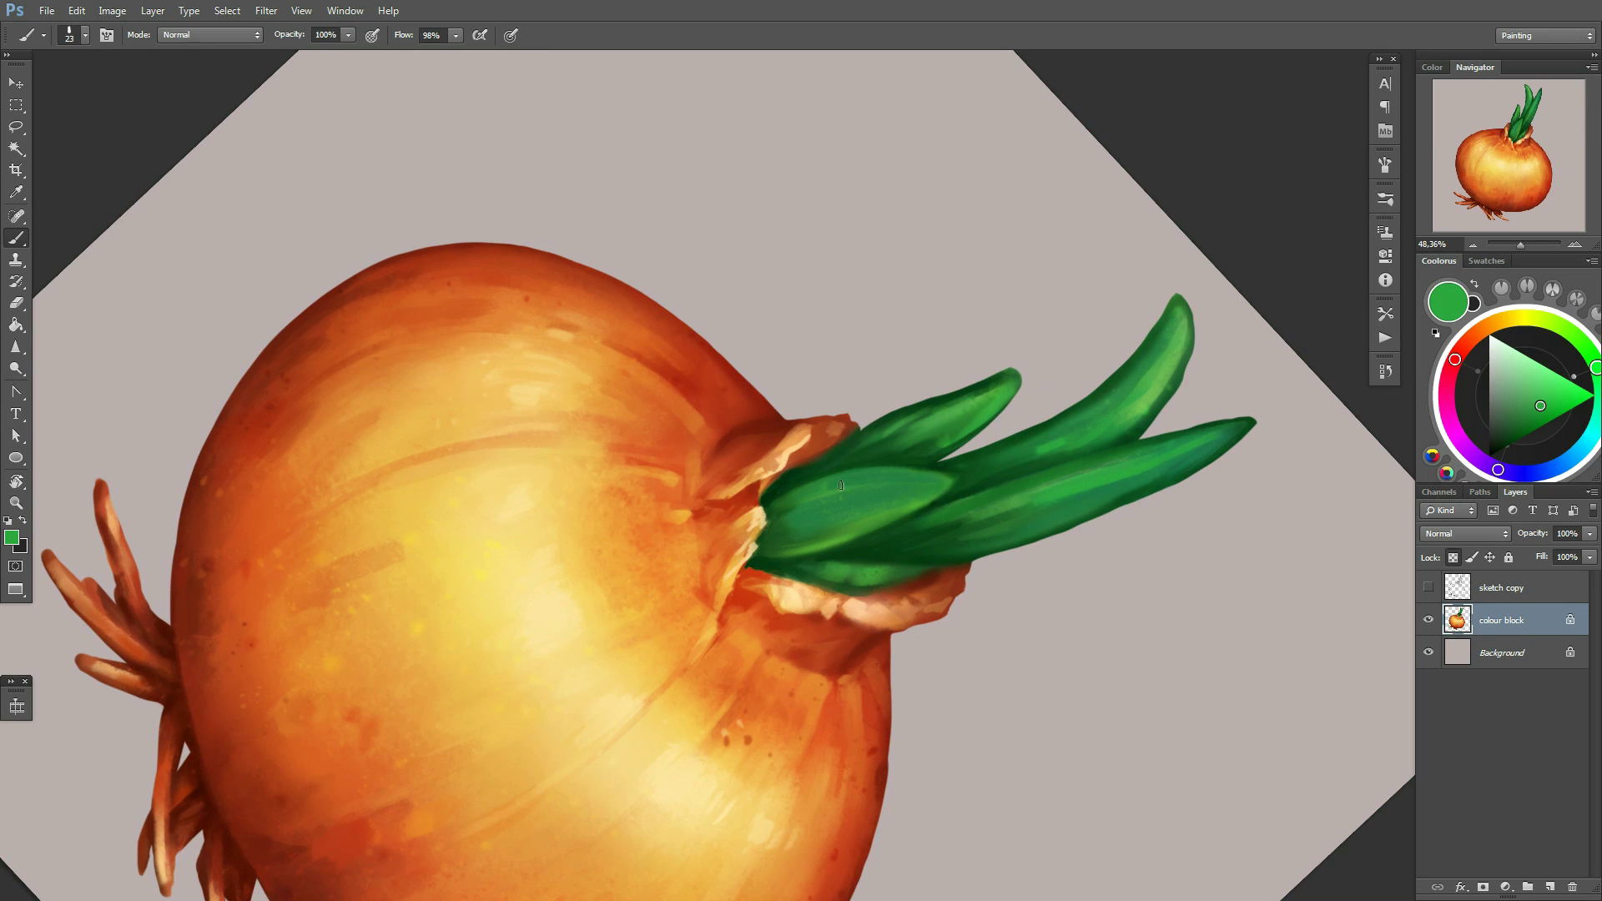
# Paint lighter green highlights on the front leaf
pyautogui.keyDown('alt'); pyautogui.click(829, 518); pyautogui.keyUp('alt')
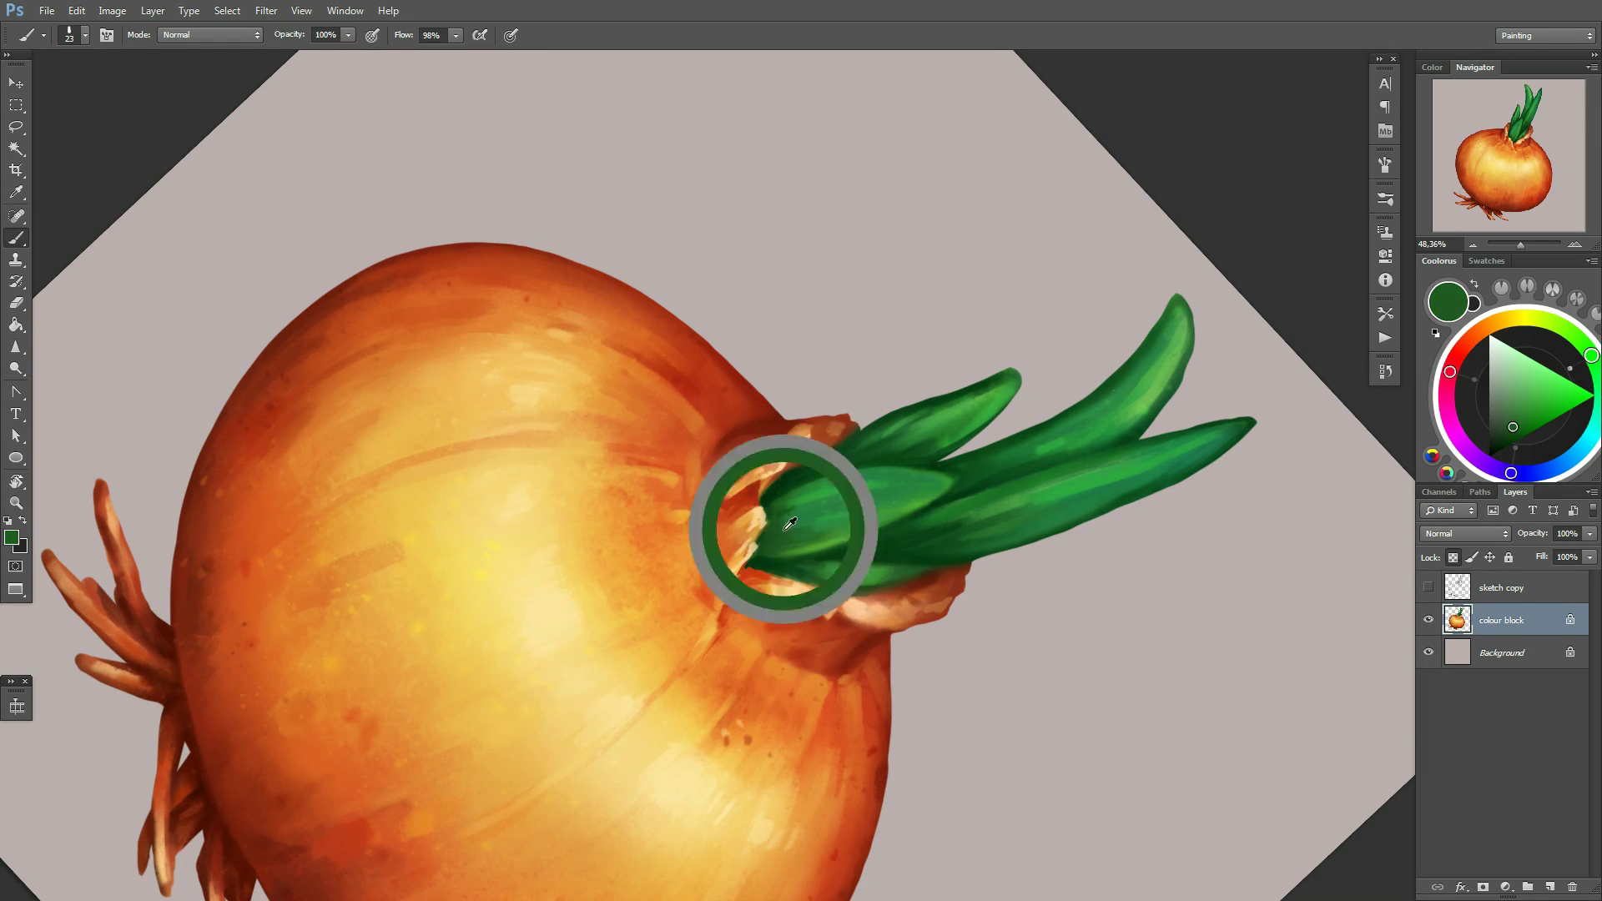
pyautogui.click(1549, 392)
pyautogui.rightClick(1031, 552)
pyautogui.press('Return')
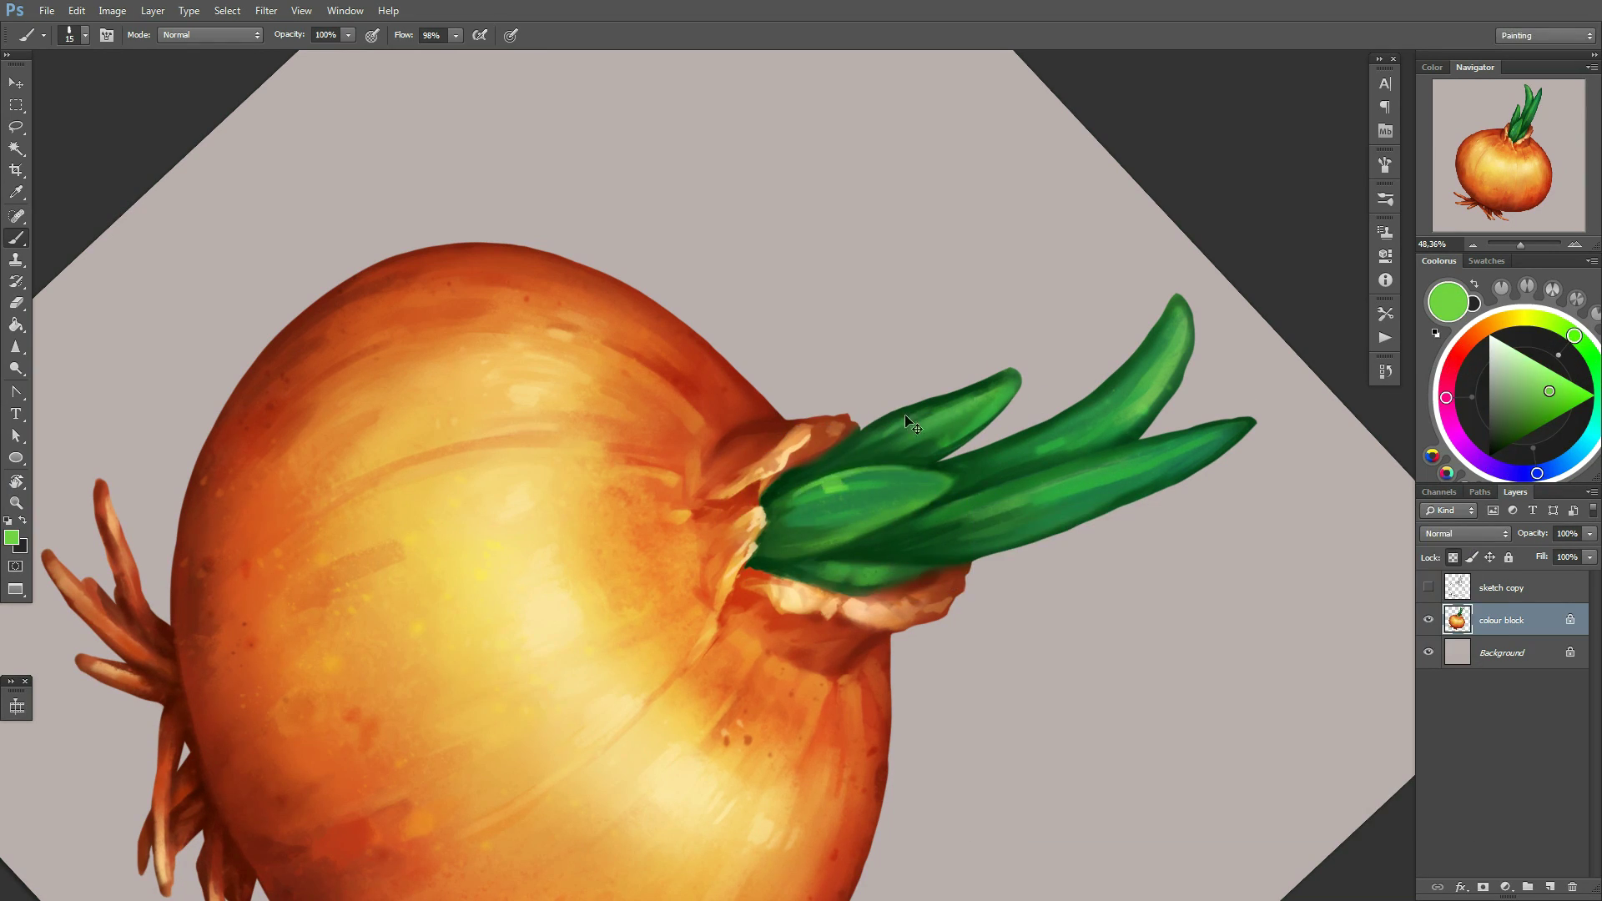
pyautogui.rightClick(975, 523)
pyautogui.moveTo(951, 524); pyautogui.dragTo(963, 527)
pyautogui.press('Return')
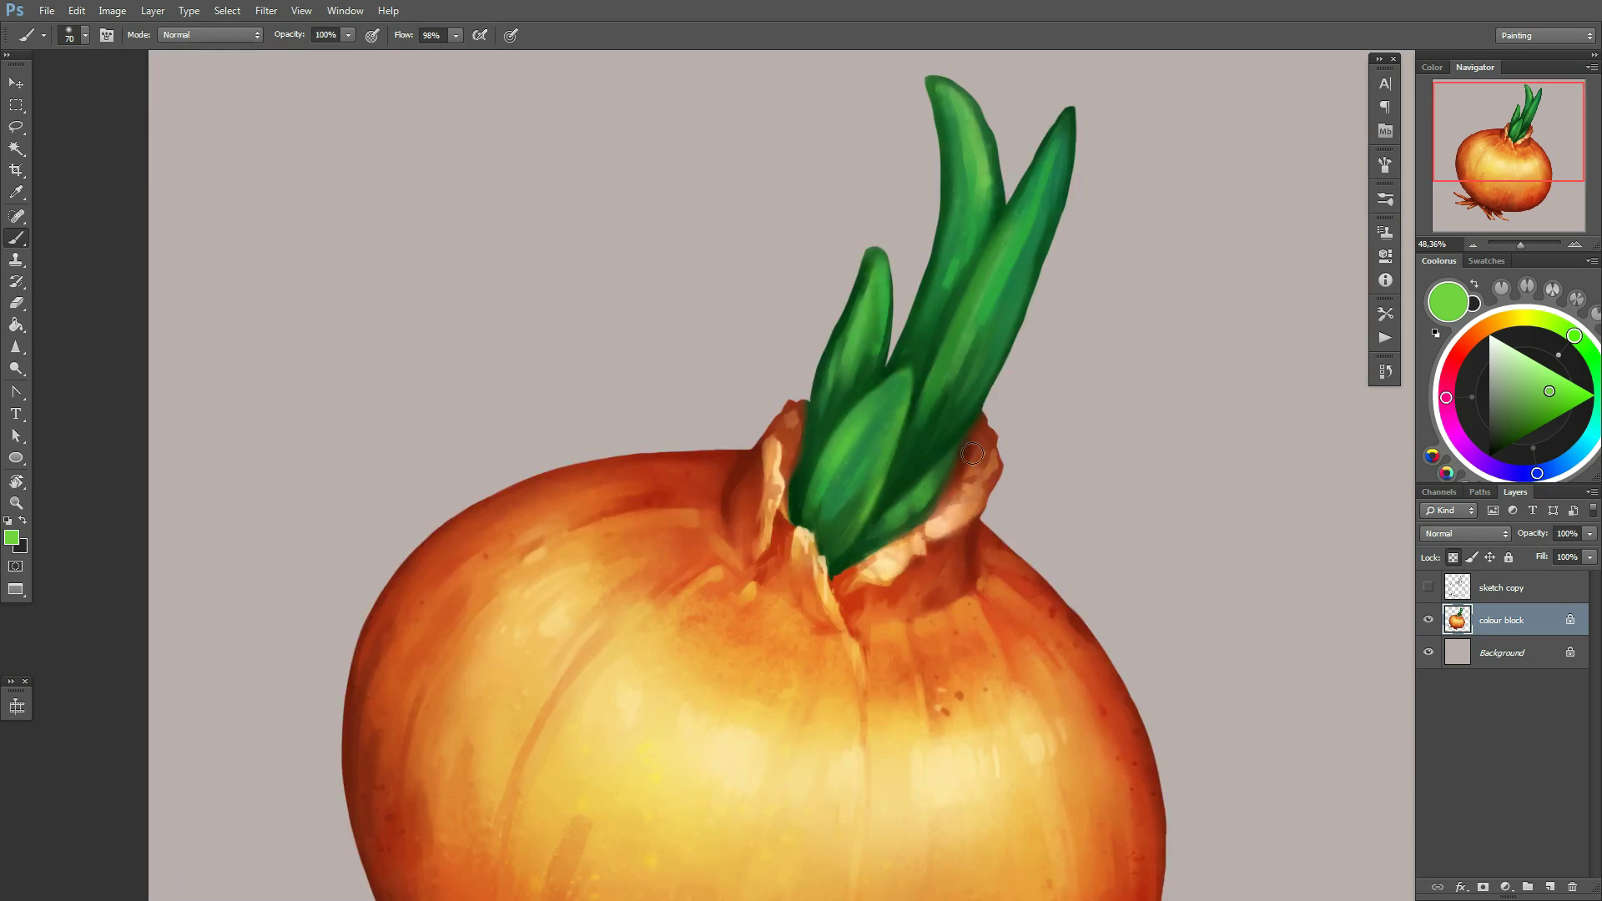
# Switch the brush to Overlay mode with a yellow-green colour
pyautogui.click(211, 34)
pyautogui.click(217, 272)
pyautogui.rightClick(1051, 487)
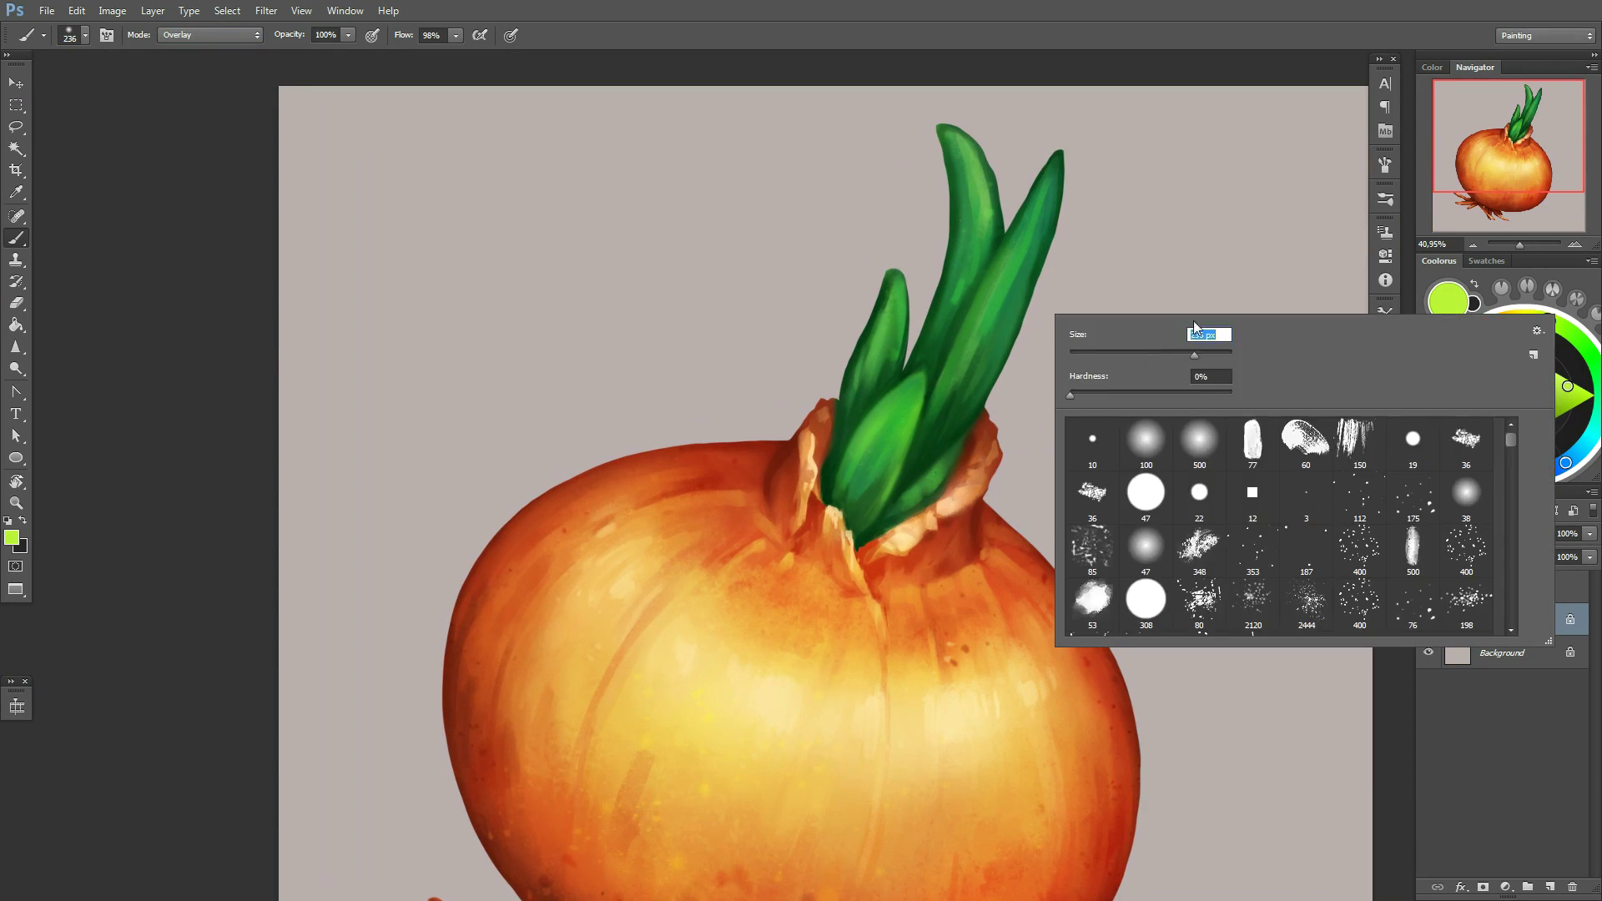
# Glaze the sprouts with a size 178 Overlay brush in blue, then yellow-green
pyautogui.write('178')
pyautogui.press('Return')
pyautogui.click(1521, 408)
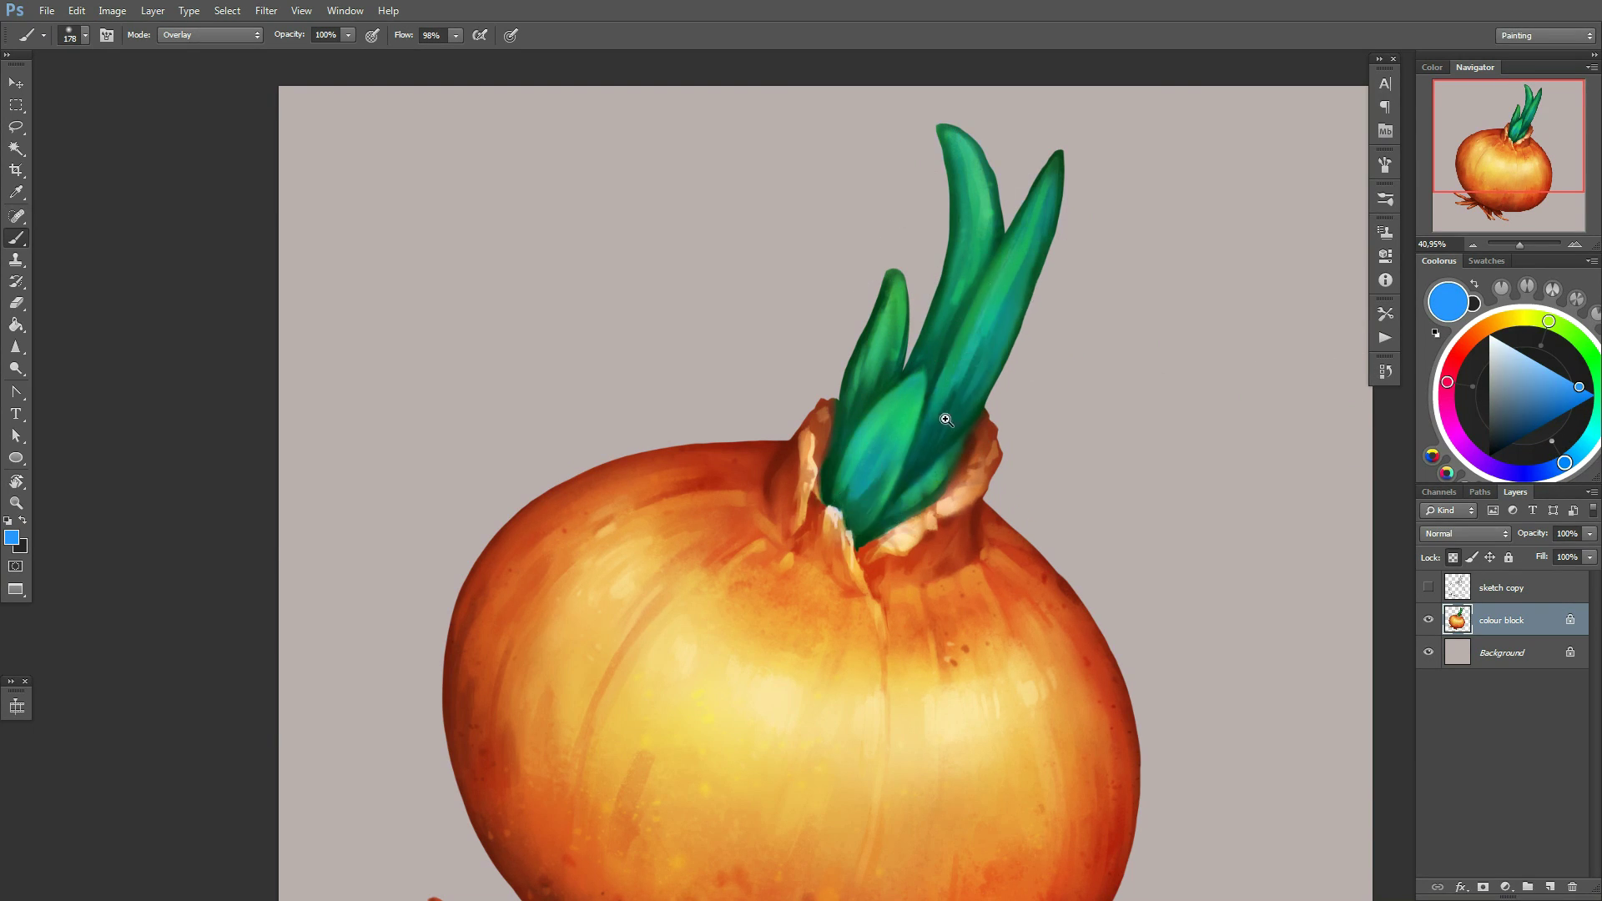
pyautogui.scroll(-2, 946, 420)
pyautogui.click(1531, 318)
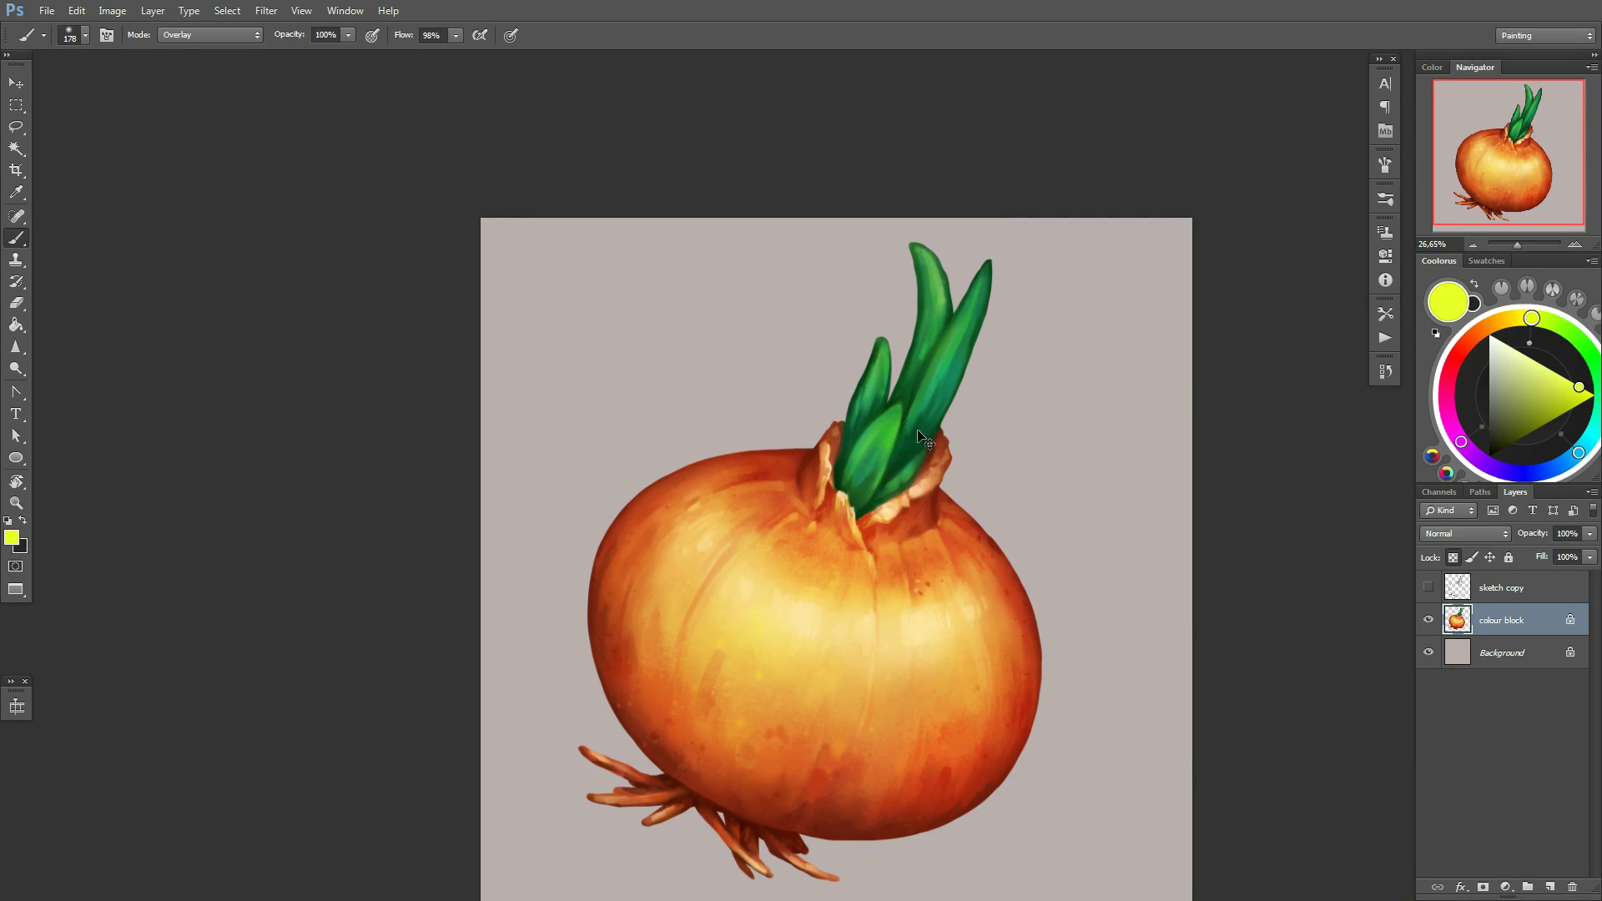
# Paint yellow-green overlay glazes at brush sizes 17 and 85
pyautogui.rightClick(924, 438)
pyautogui.write('17')
pyautogui.press('Return')
pyautogui.scroll(1, 877, 439)
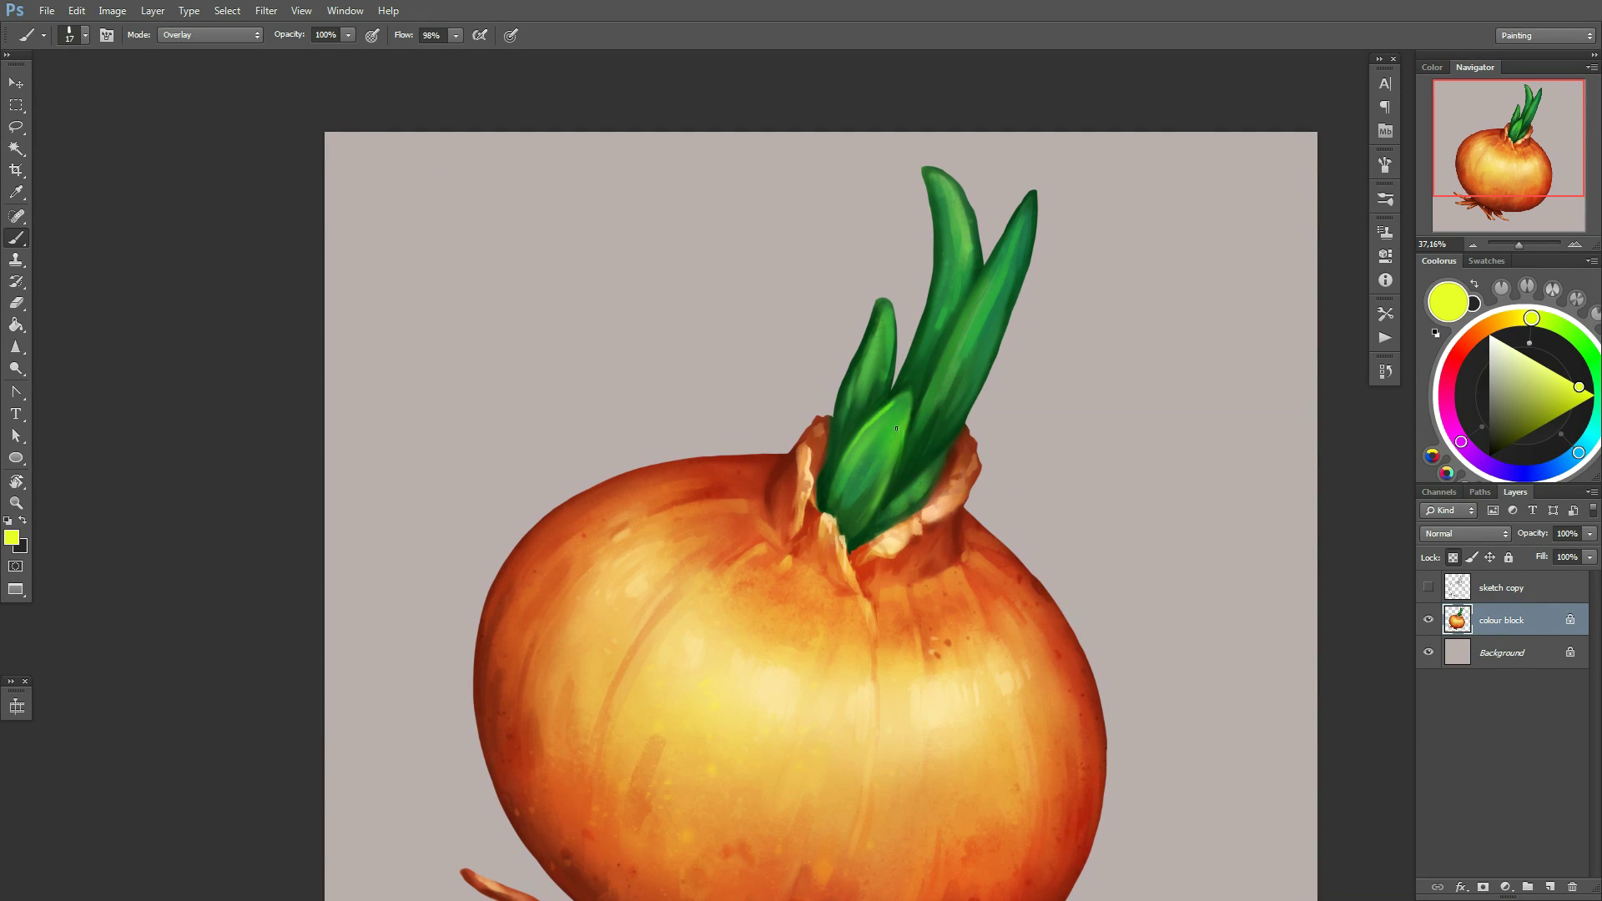
pyautogui.rightClick(952, 342)
pyautogui.write('85')
pyautogui.press('Return')
# Return the brush to Normal mode at size 30 and rotate the canvas
pyautogui.rightClick(972, 422)
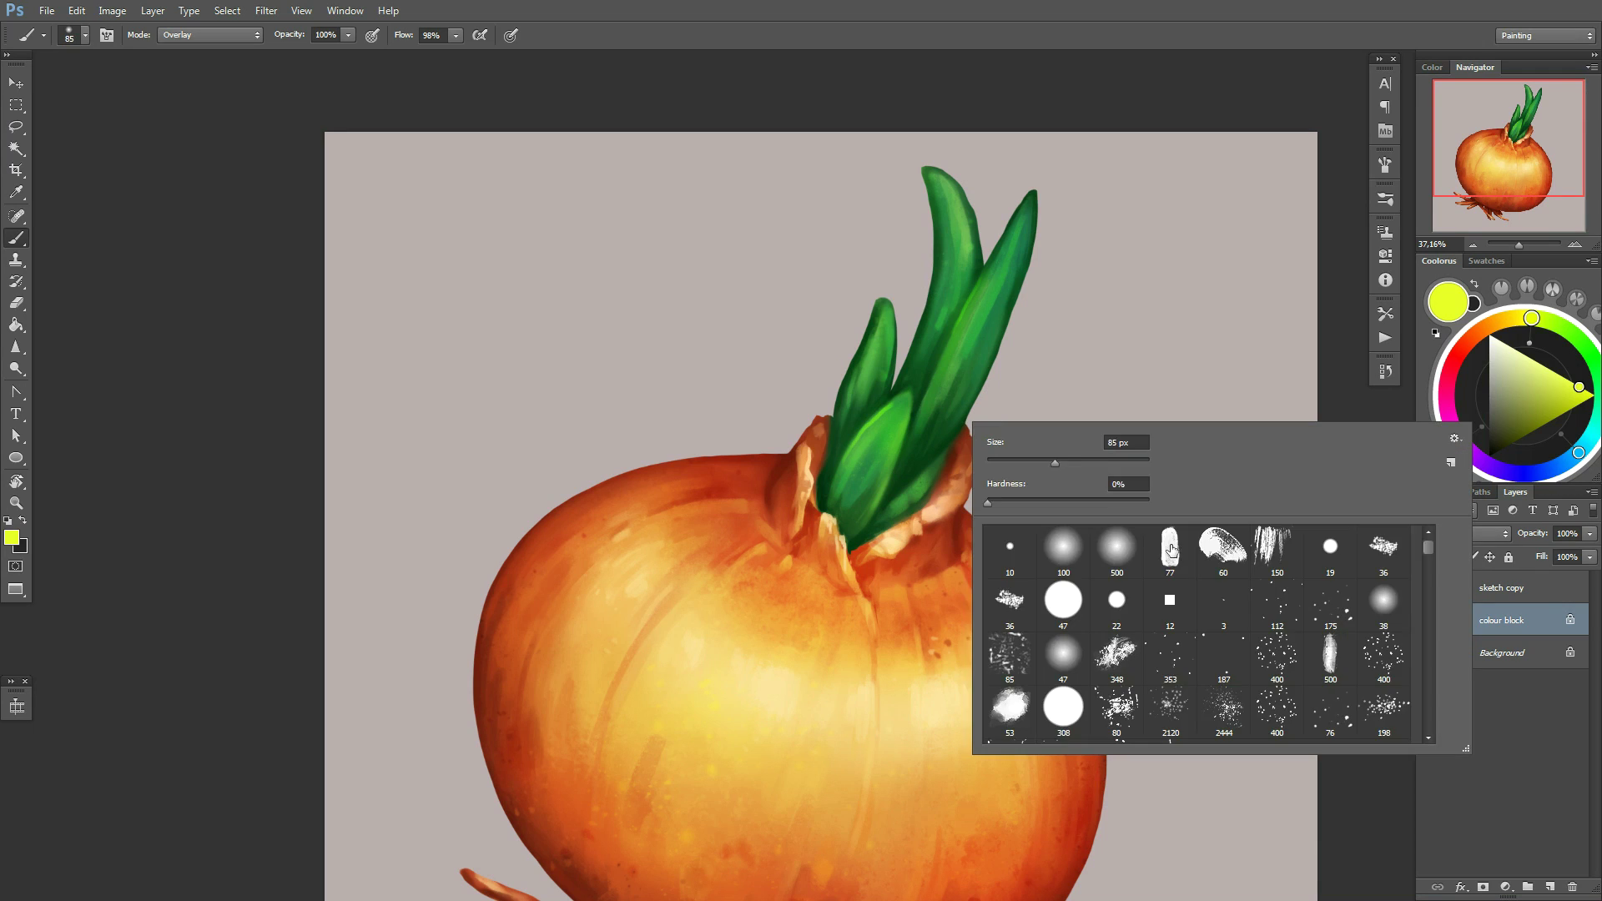
pyautogui.write('30')
pyautogui.press('Return')
pyautogui.click(211, 34)
pyautogui.moveTo(869, 458); pyautogui.dragTo(768, 440)
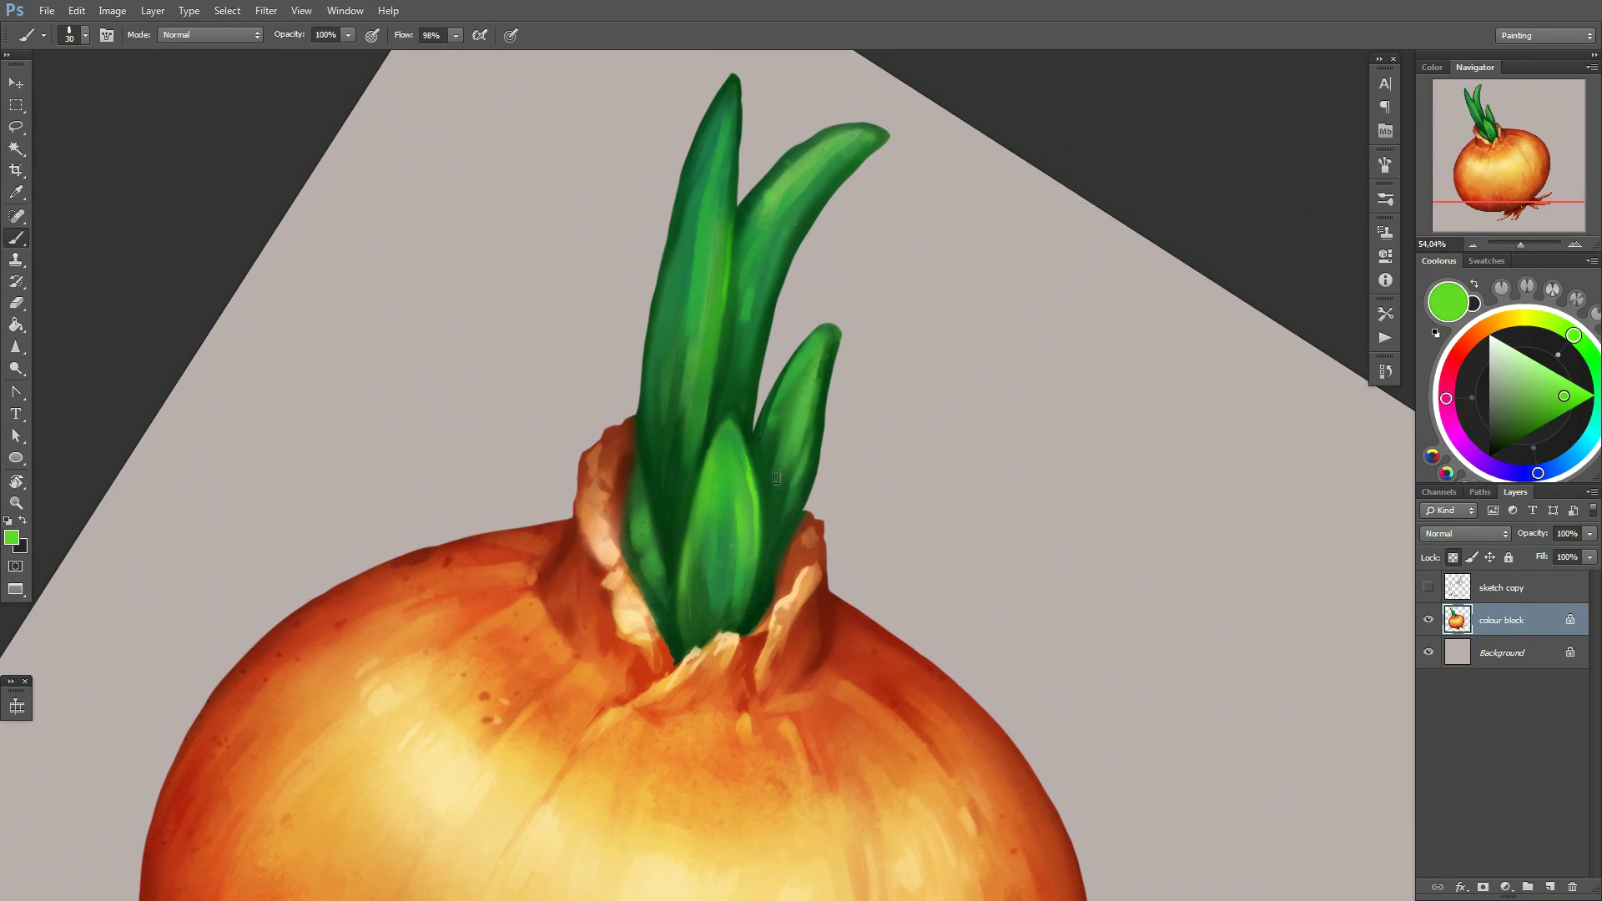
# Paint light-green strokes on the left and centre leaves with a smaller brush
pyautogui.keyDown('alt'); pyautogui.click(676, 591); pyautogui.keyUp('alt')
pyautogui.press('[')
pyautogui.keyDown('alt'); pyautogui.click(752, 483); pyautogui.keyUp('alt')
pyautogui.moveTo(639, 497); pyautogui.dragTo(651, 563)
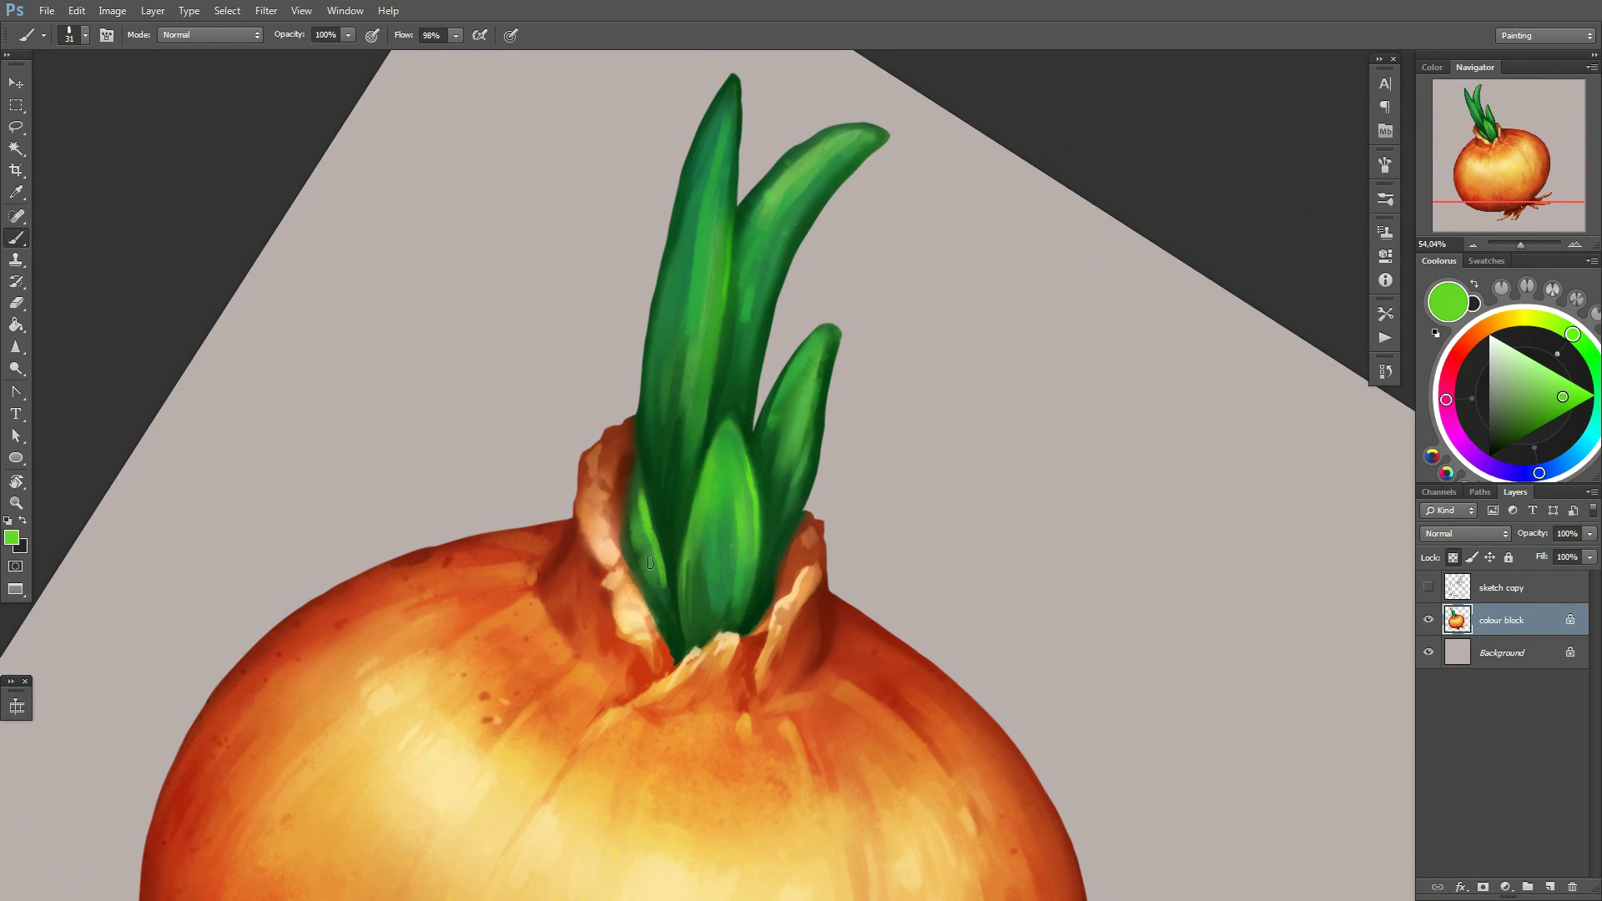
# Rotate the canvas view and resize the brush to about 28 px
pyautogui.rightClick(839, 375)
pyautogui.press('Escape')
pyautogui.moveTo(776, 417); pyautogui.dragTo(776, 317)
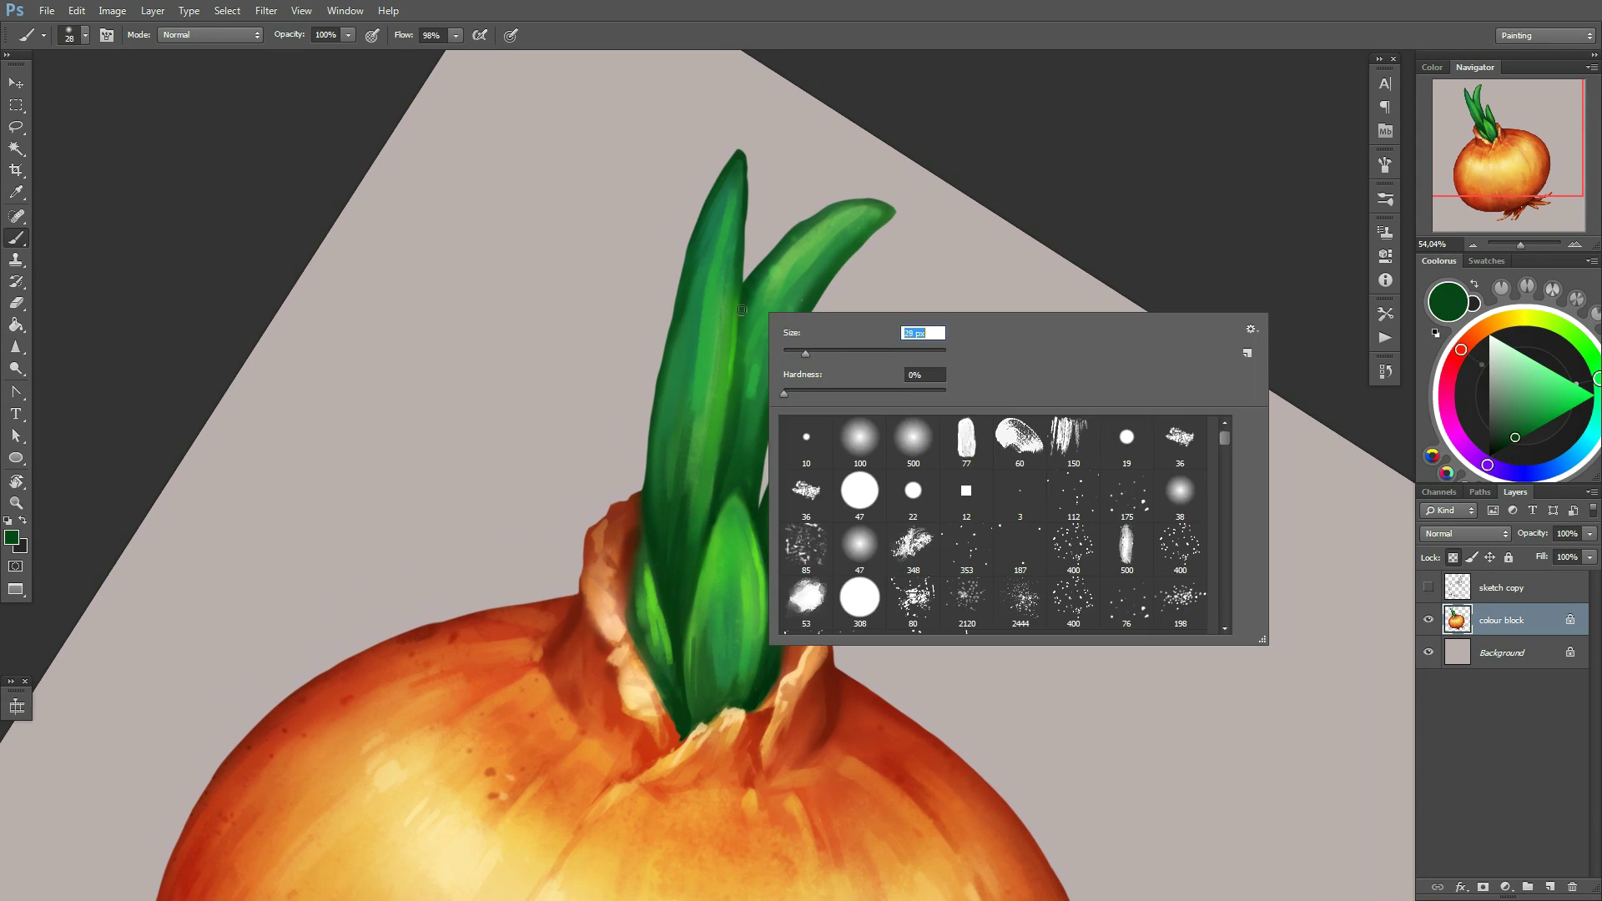
pyautogui.rightClick(771, 343)
pyautogui.moveTo(809, 383); pyautogui.dragTo(818, 382)
pyautogui.press('Return')
pyautogui.rightClick(691, 418)
pyautogui.press('Escape')
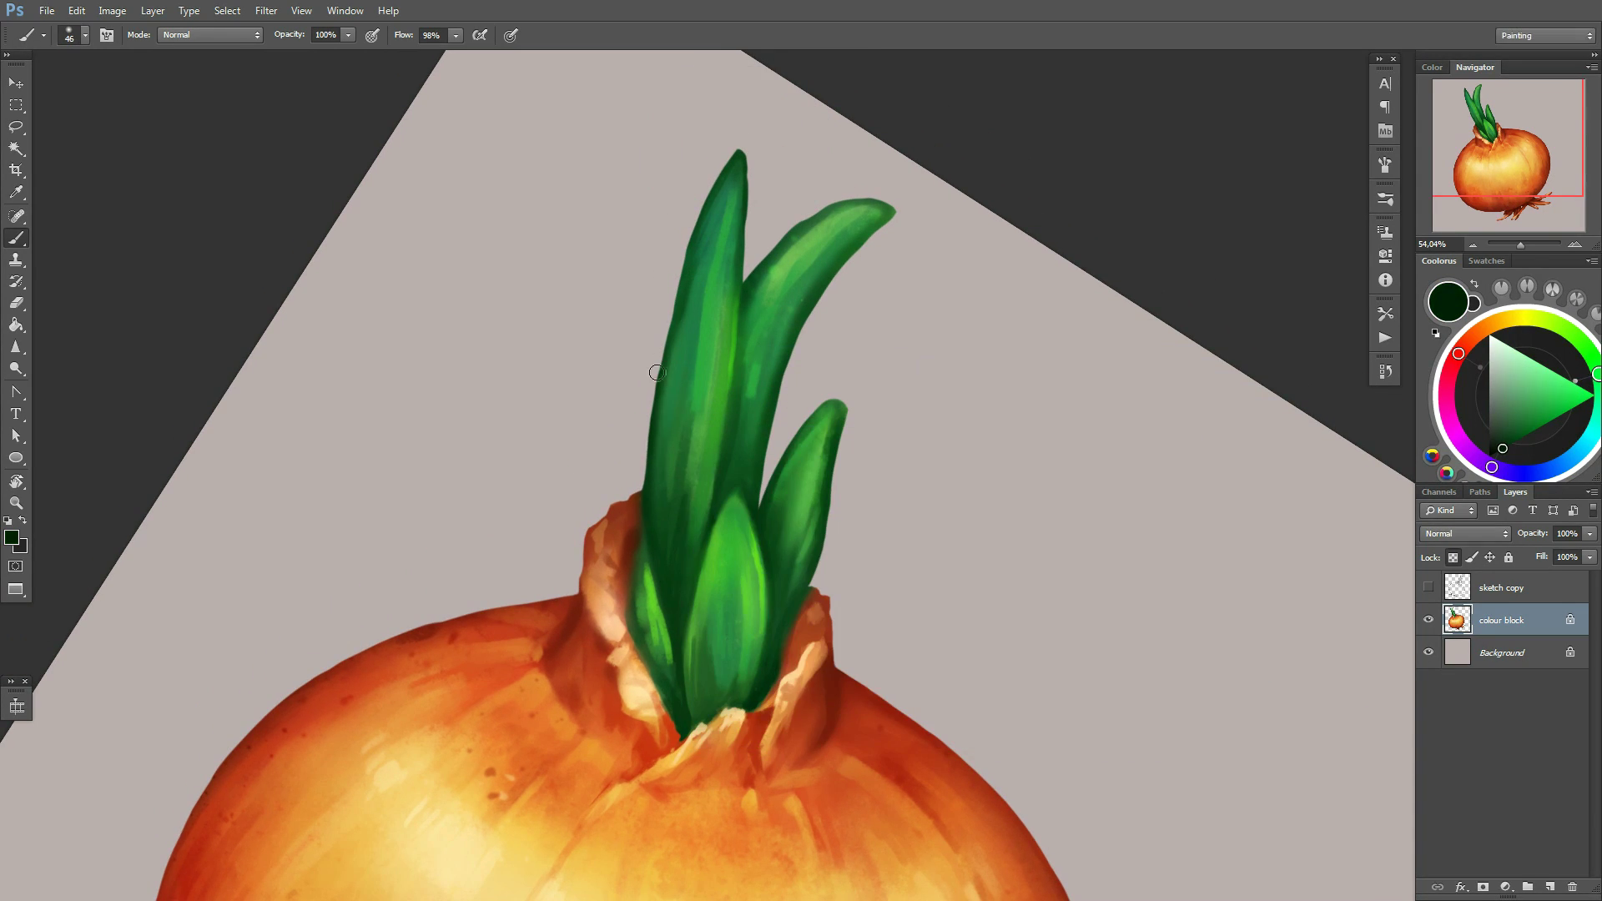
pyautogui.rightClick(735, 350)
pyautogui.press('Return')
# Sample greens from the sprouts and rotate the view back upright
pyautogui.keyDown('alt'); pyautogui.click(643, 590); pyautogui.keyUp('alt')
pyautogui.scroll(-2, 729, 432)
pyautogui.keyDown('alt'); pyautogui.click(729, 432); pyautogui.keyUp('alt')
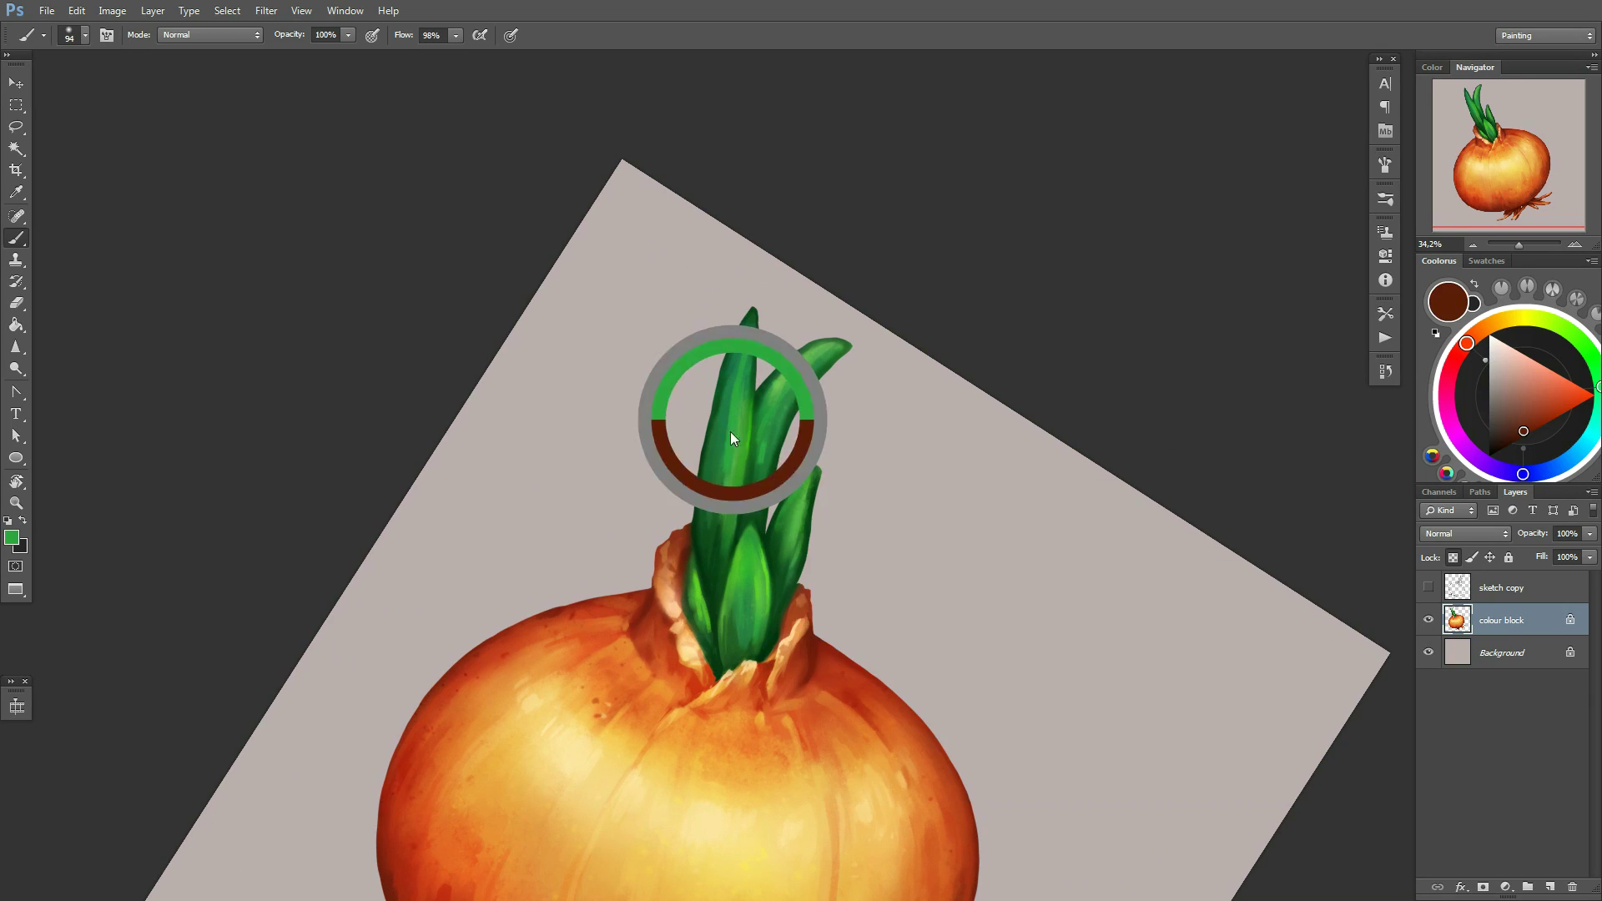
pyautogui.rightClick(897, 438)
pyautogui.moveTo(939, 457); pyautogui.dragTo(922, 457)
pyautogui.press('Return')
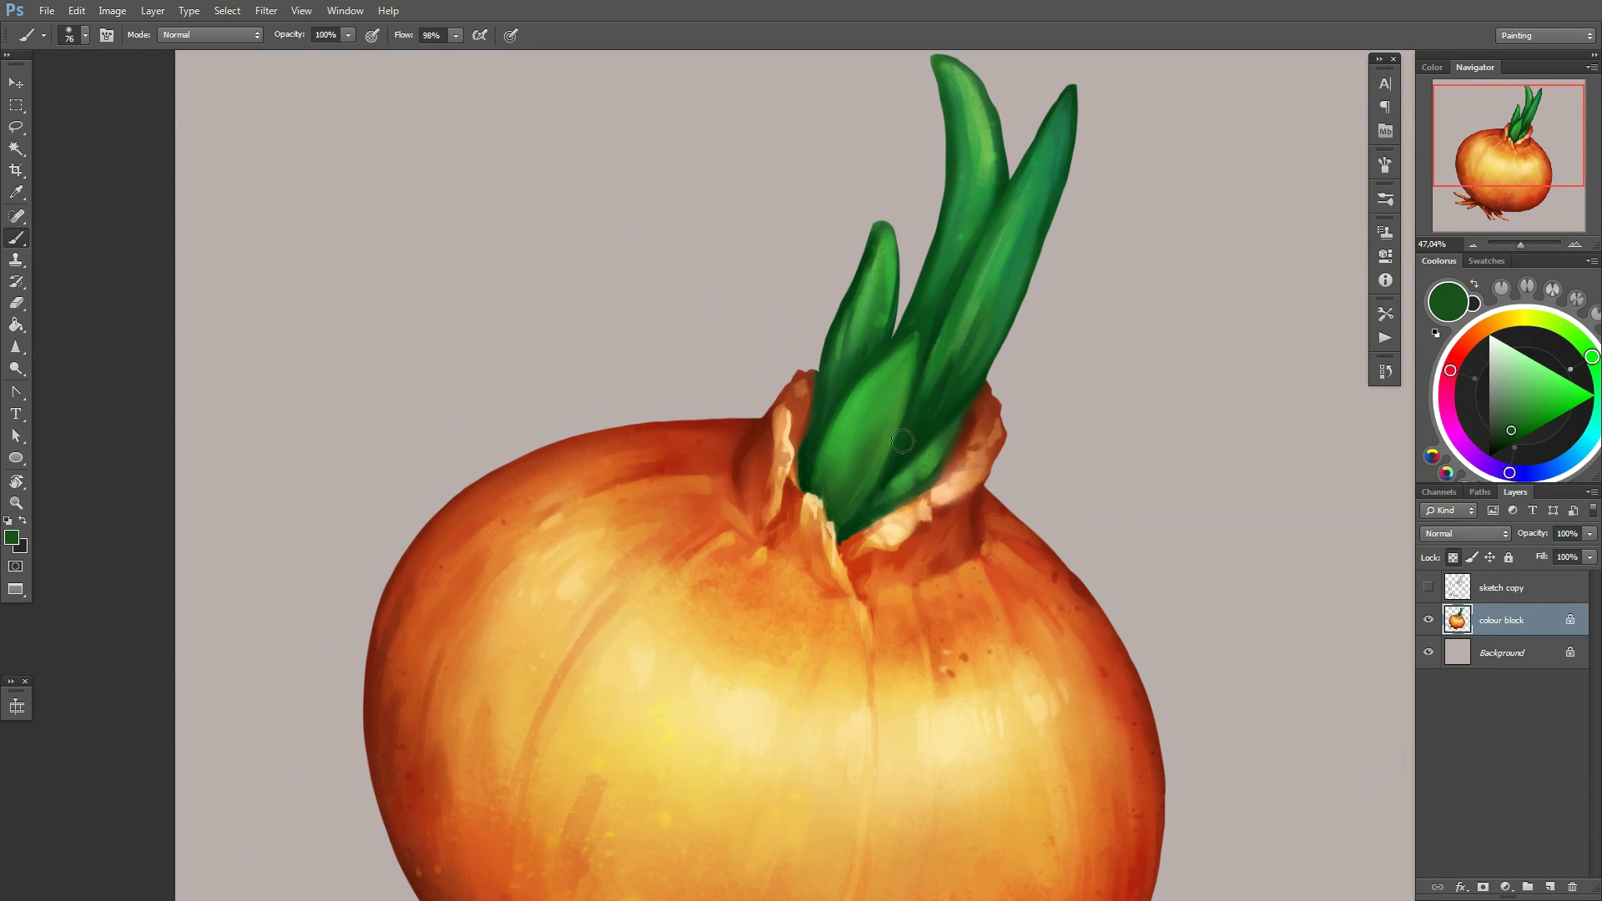
# Paint light-green highlights on the centre leaf, then reduce the brush to 28
pyautogui.keyDown('alt'); pyautogui.click(868, 422); pyautogui.keyUp('alt')
pyautogui.rightClick(1037, 409)
pyautogui.moveTo(1077, 428); pyautogui.dragTo(1064, 428)
pyautogui.press('Return')
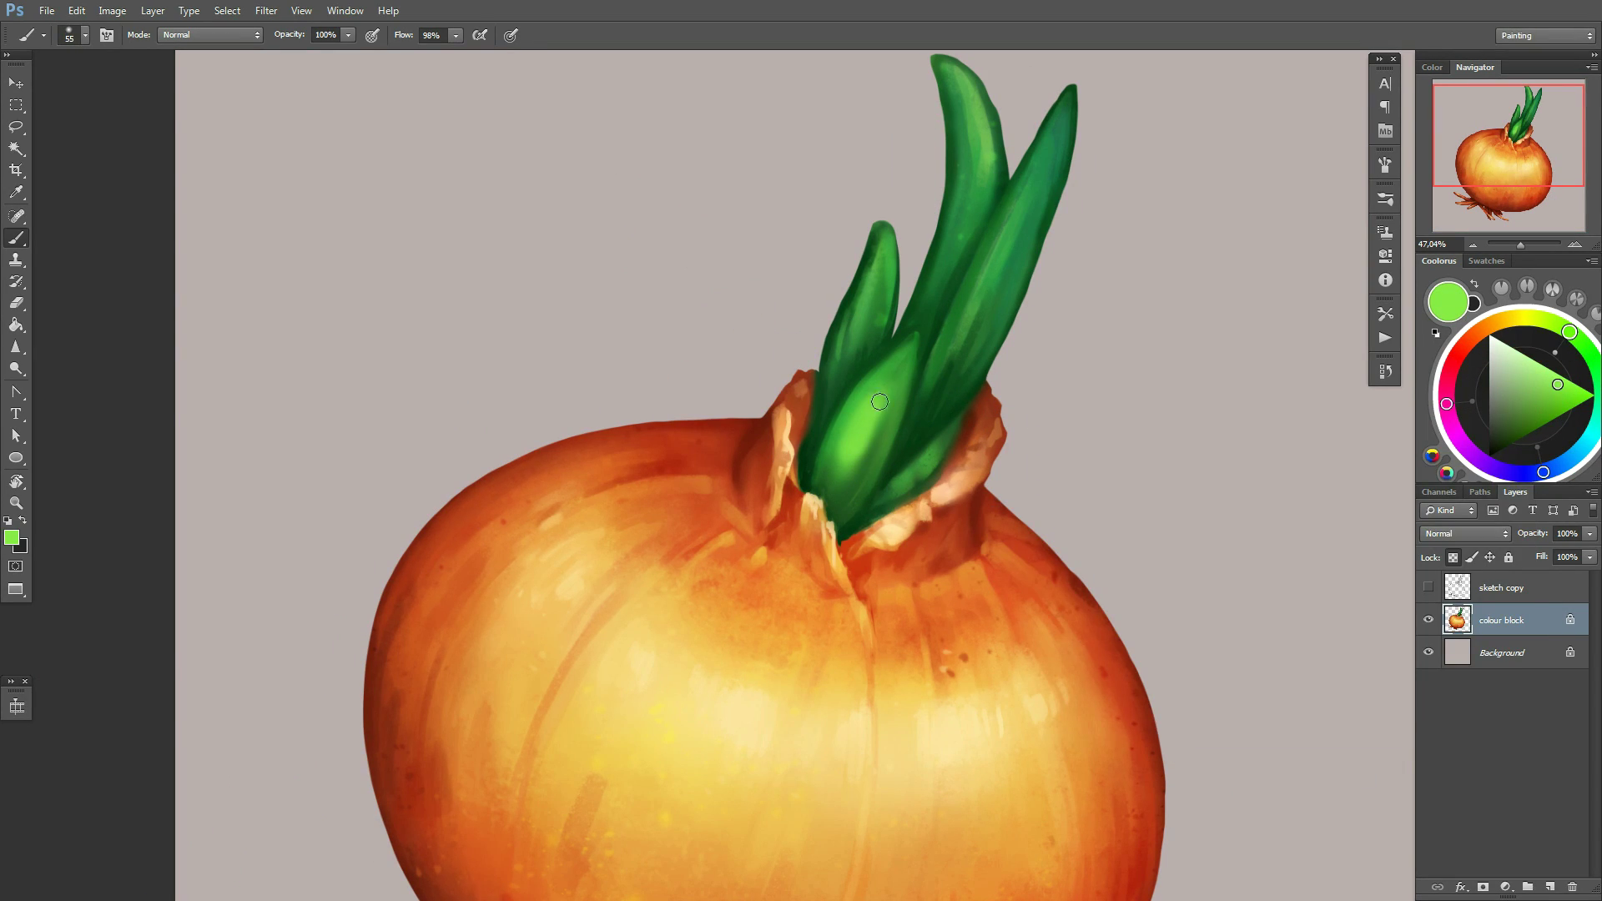
pyautogui.rightClick(879, 402)
pyautogui.moveTo(919, 422); pyautogui.dragTo(903, 421)
pyautogui.press('Return')
# Darken the leaf edges with a sampled dark green and a fine brush
pyautogui.keyDown('alt'); pyautogui.click(933, 336); pyautogui.keyUp('alt')
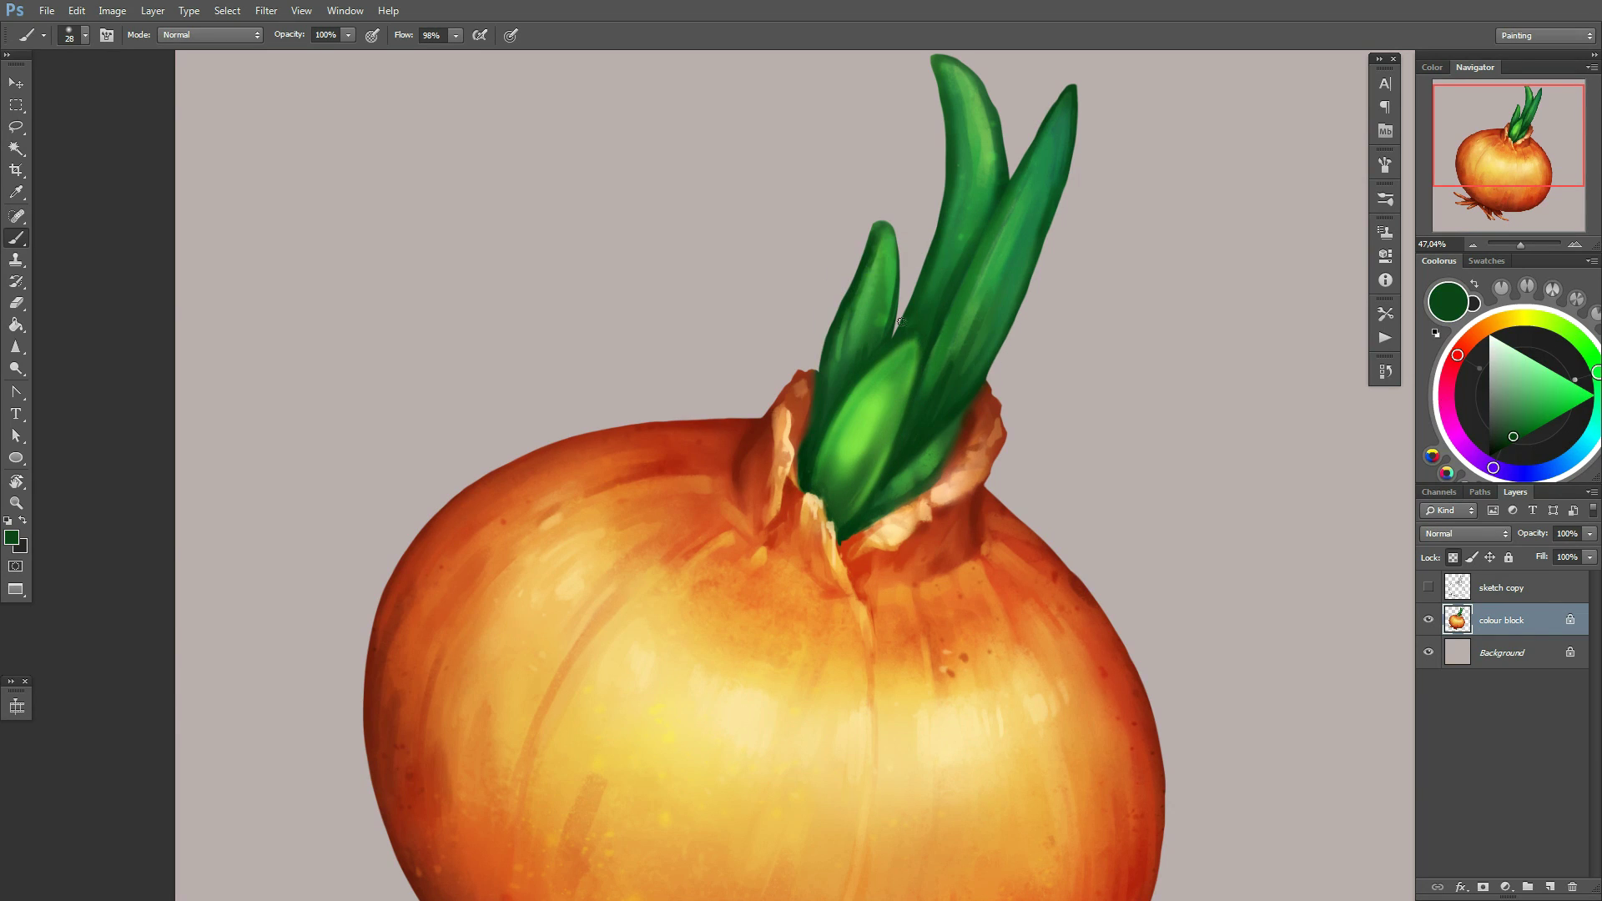
pyautogui.rightClick(933, 336)
pyautogui.press('Return')
pyautogui.moveTo(994, 357); pyautogui.dragTo(915, 359)
pyautogui.keyDown('alt'); pyautogui.click(868, 343); pyautogui.keyUp('alt')
pyautogui.rightClick(868, 338)
pyautogui.press('Return')
# Re-sample a sprout green and resize the brush to 77
pyautogui.keyDown('alt'); pyautogui.click(829, 489); pyautogui.keyUp('alt')
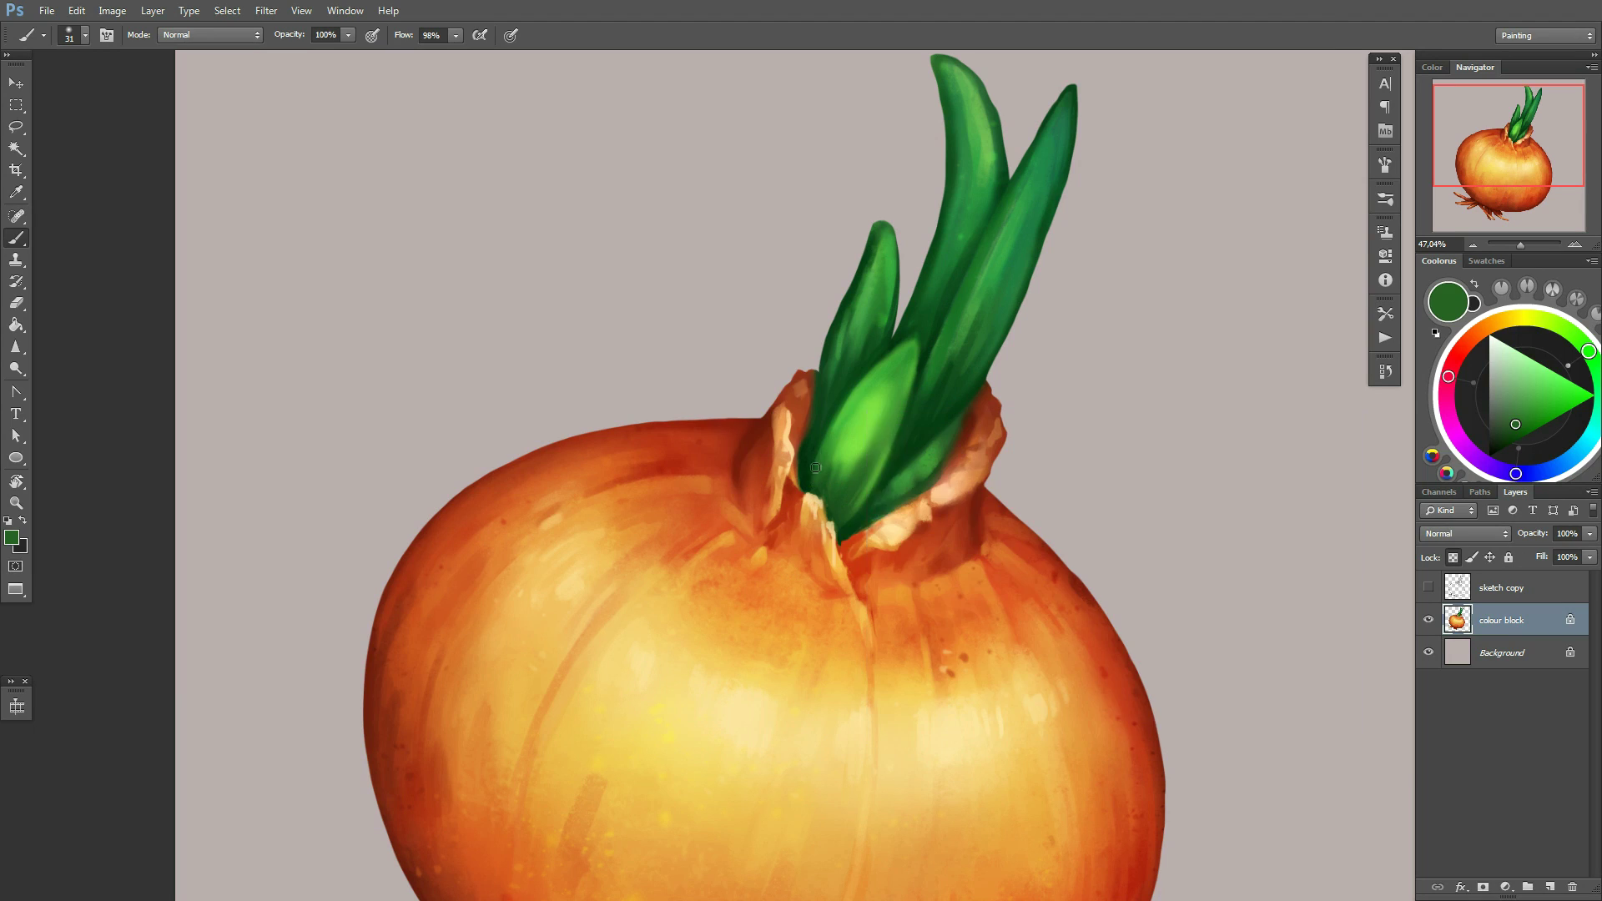
pyautogui.keyDown('alt'); pyautogui.click(809, 463); pyautogui.keyUp('alt')
pyautogui.scroll(-3, 835, 450)
pyautogui.rightClick(946, 409)
pyautogui.moveTo(983, 443); pyautogui.dragTo(1026, 442)
pyautogui.press('Return')
# Rotate the canvas about 45° and sample a lighter green with a 23 px brush
pyautogui.moveTo(869, 417)
pyautogui.mouseDown()
pyautogui.moveTo(965, 562)
pyautogui.moveTo(972, 535)
pyautogui.mouseUp()
pyautogui.scroll(2, 957, 530)
pyautogui.rightClick(947, 501)
pyautogui.press('Return')
pyautogui.keyDown('alt'); pyautogui.click(1068, 437); pyautogui.keyUp('alt')
pyautogui.press('[')
pyautogui.press('[')
pyautogui.press('[')
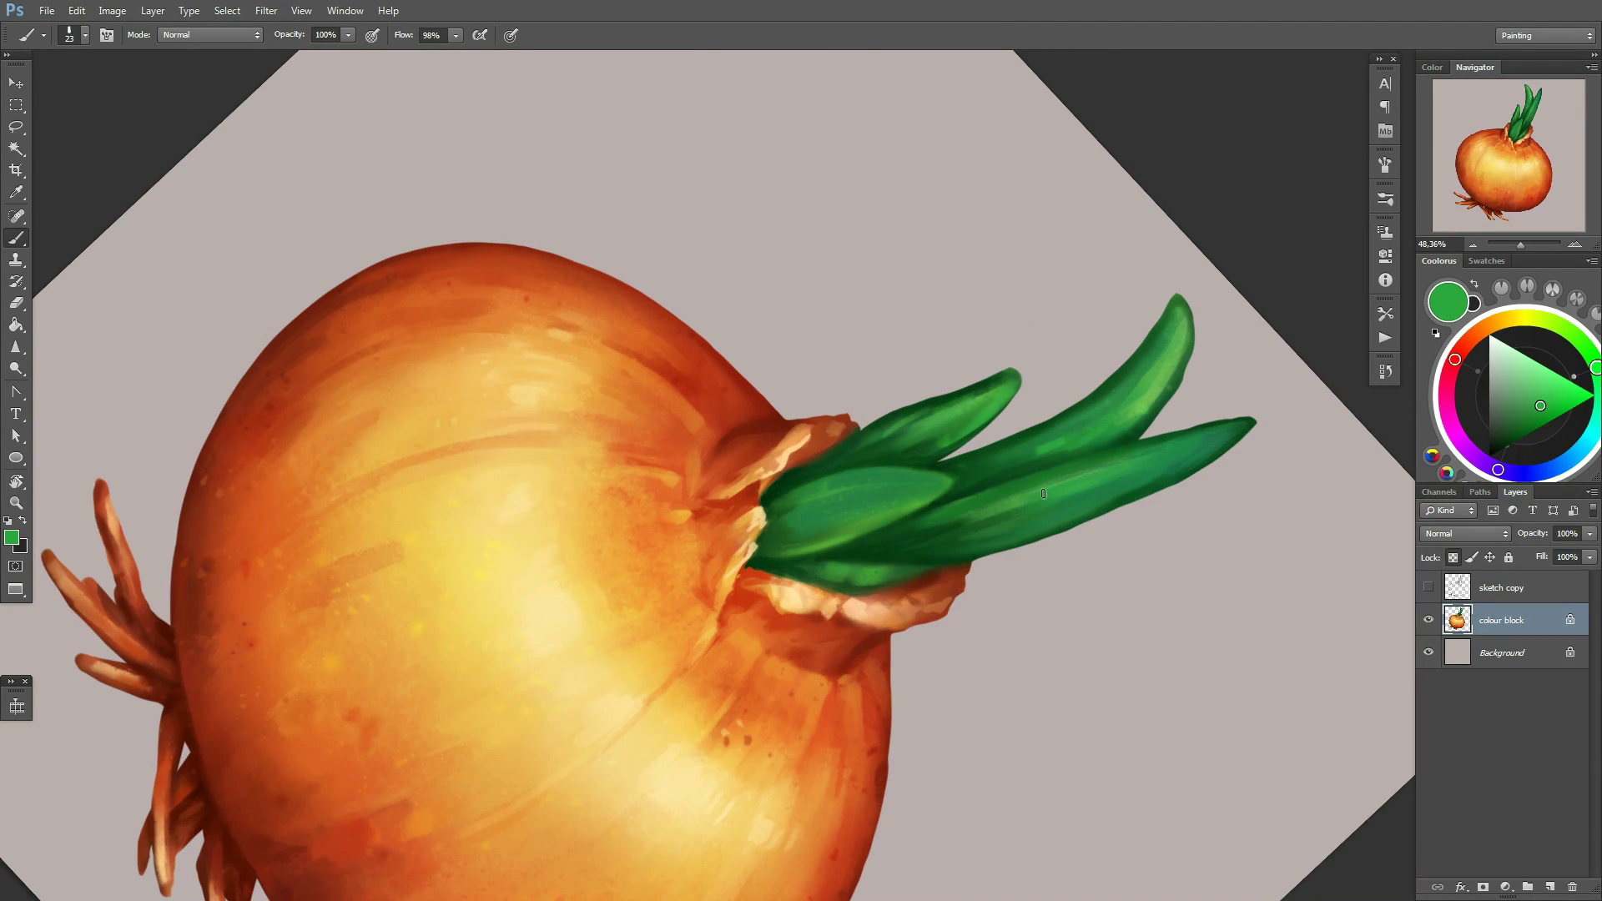
# Sample more leaf greens and reset the canvas rotation
pyautogui.keyDown('alt'); pyautogui.click(834, 519); pyautogui.keyUp('alt')
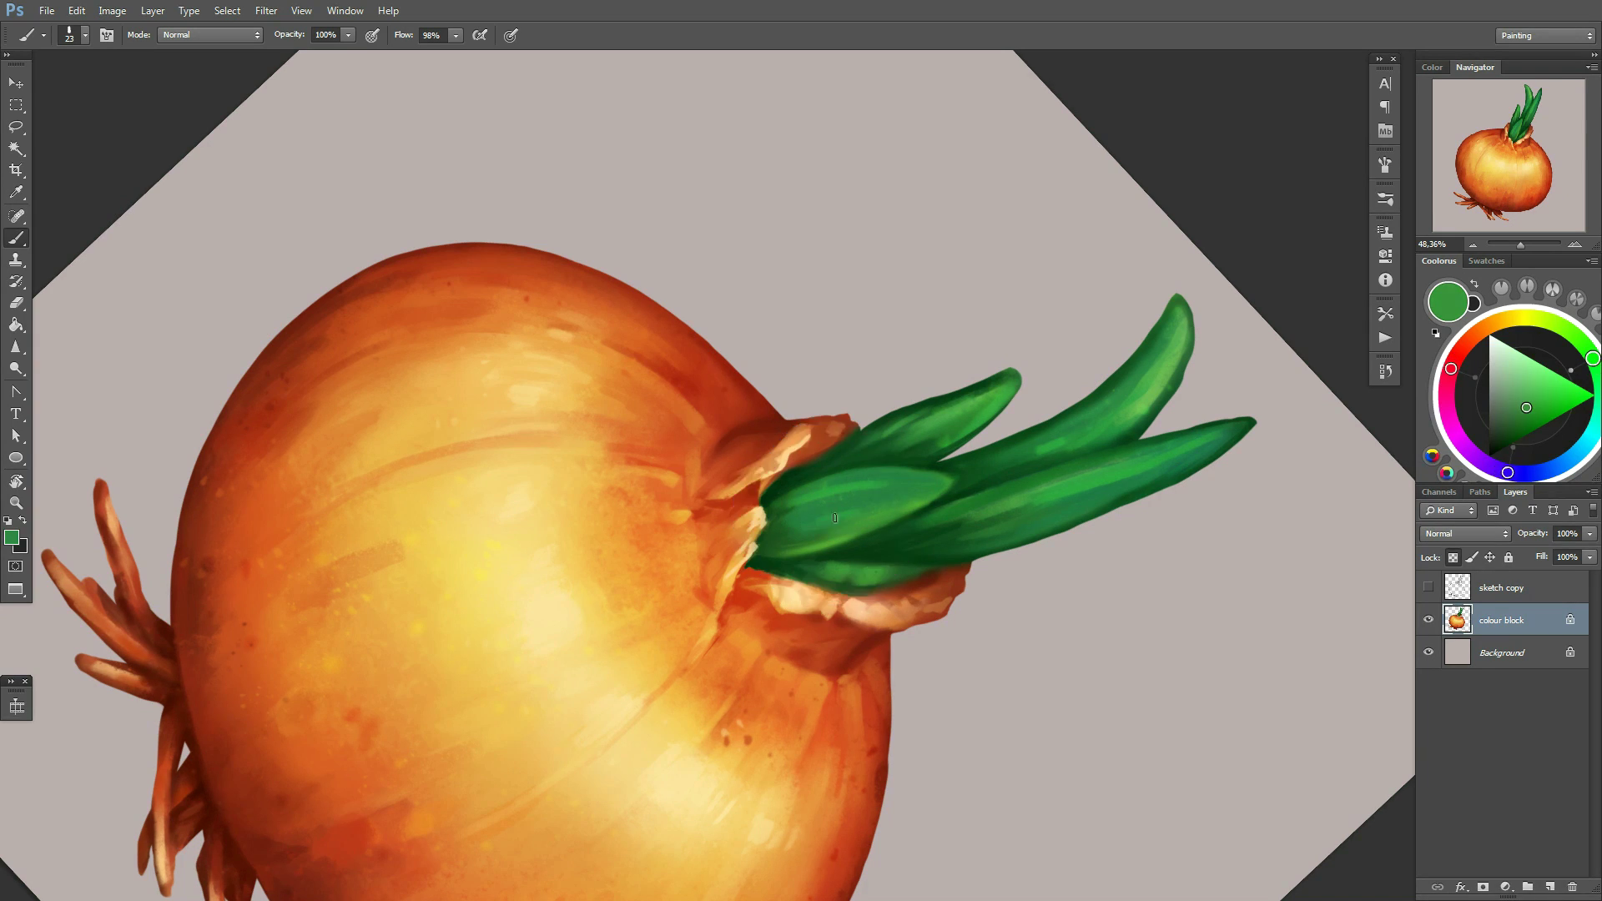
pyautogui.keyDown('alt'); pyautogui.click(827, 513); pyautogui.keyUp('alt')
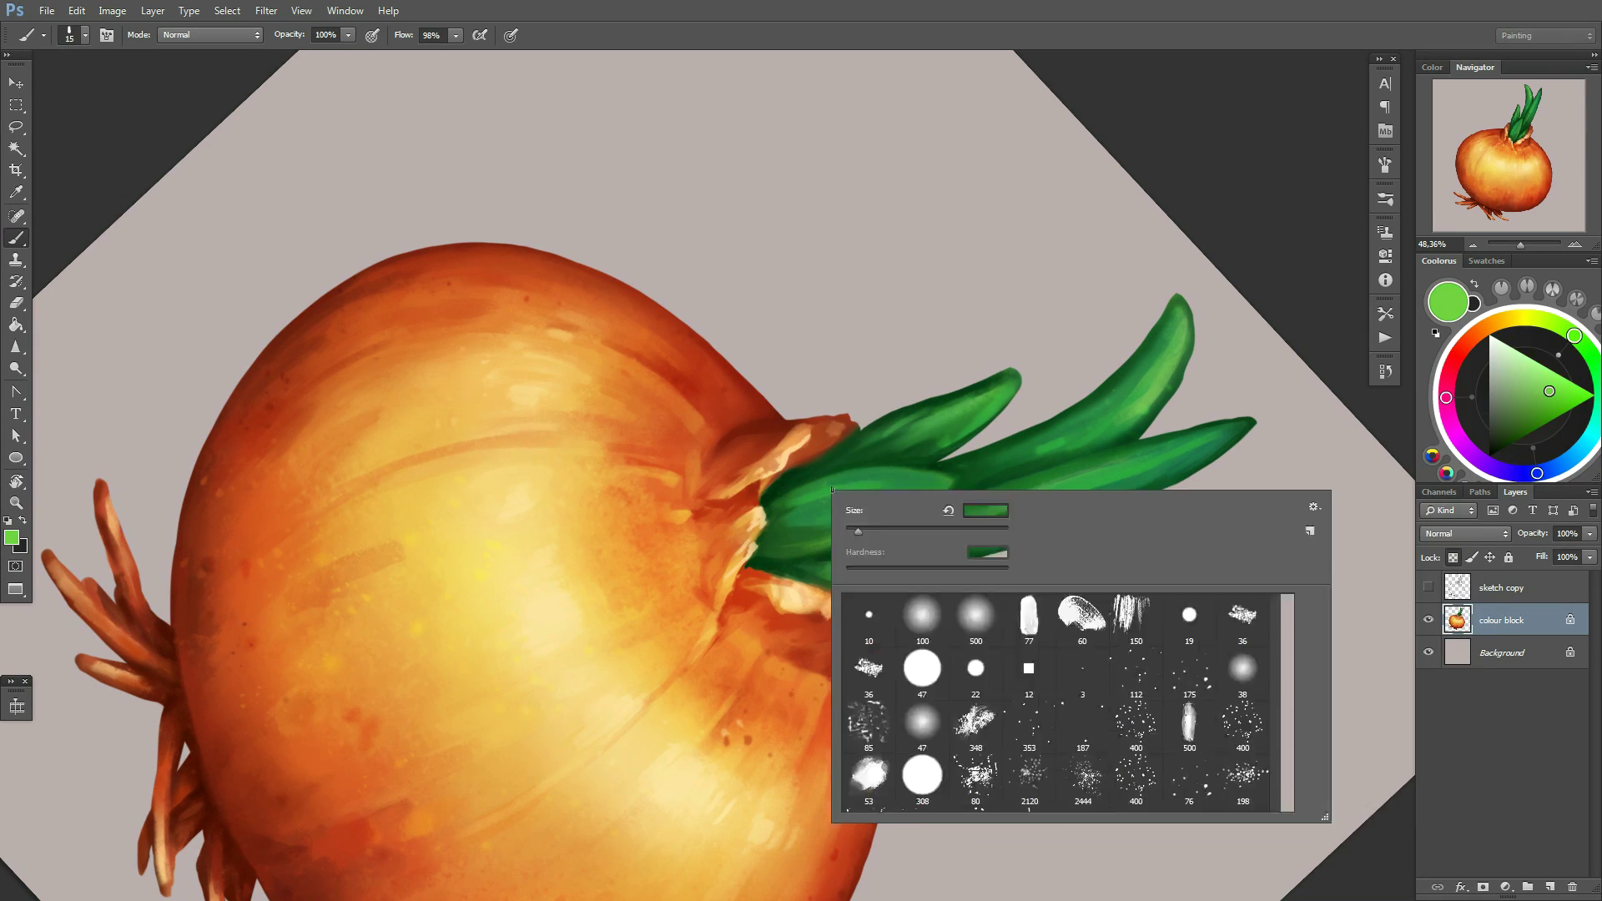
pyautogui.rightClick(888, 499)
pyautogui.click(845, 493)
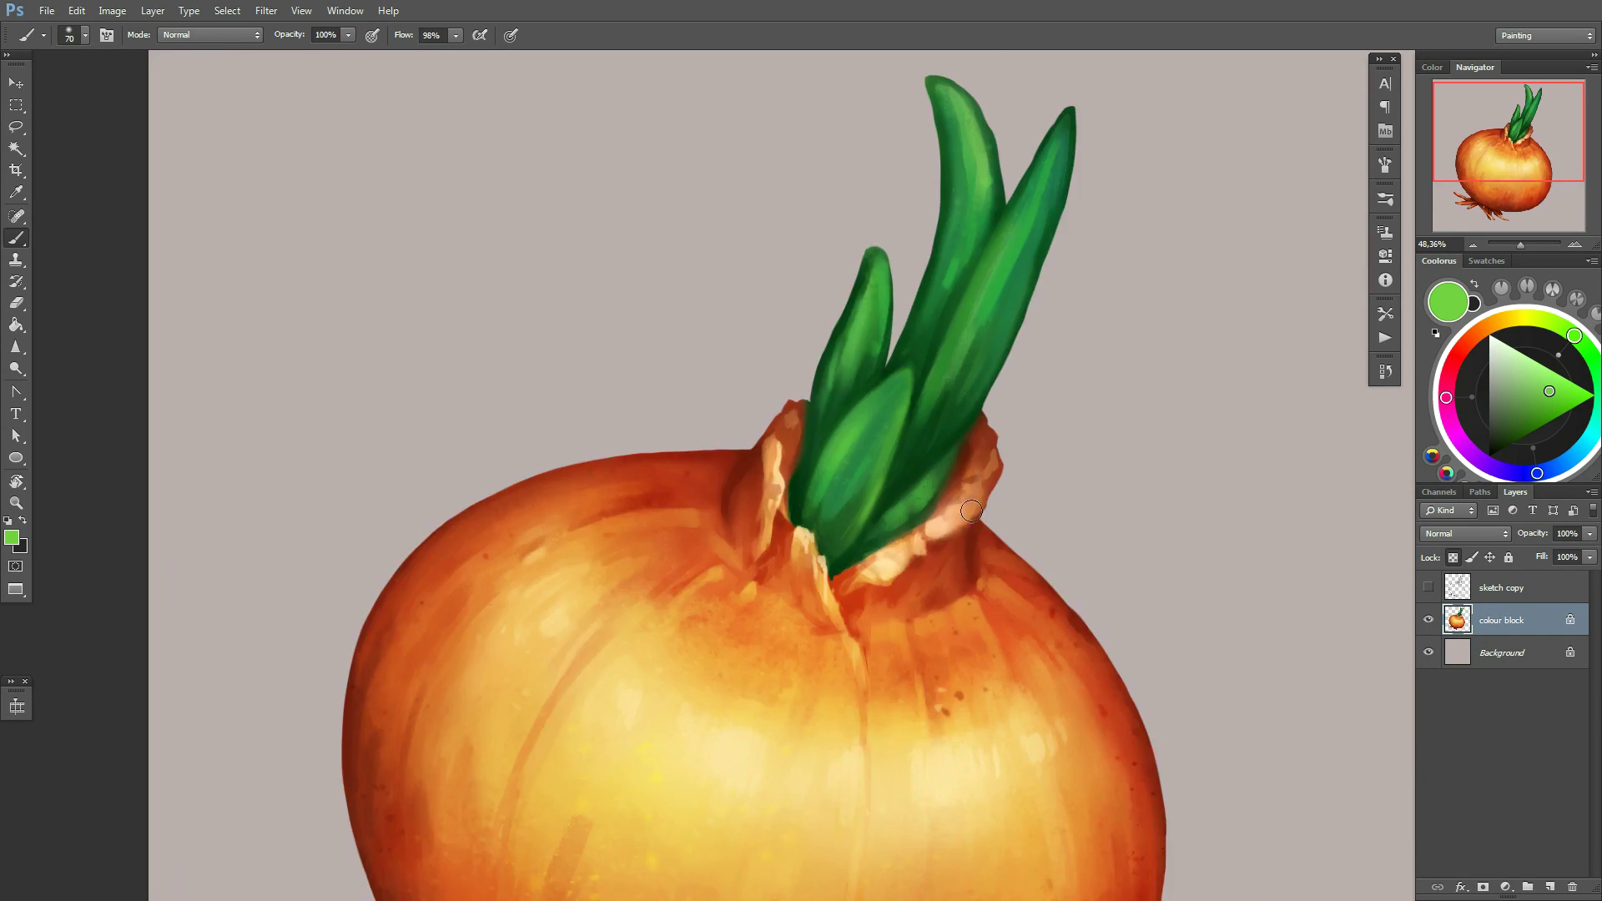
pyautogui.click(209, 34)
# Switch the brush to Overlay mode at size 178 with a blue glazing colour
pyautogui.click(192, 272)
pyautogui.rightClick(1056, 317)
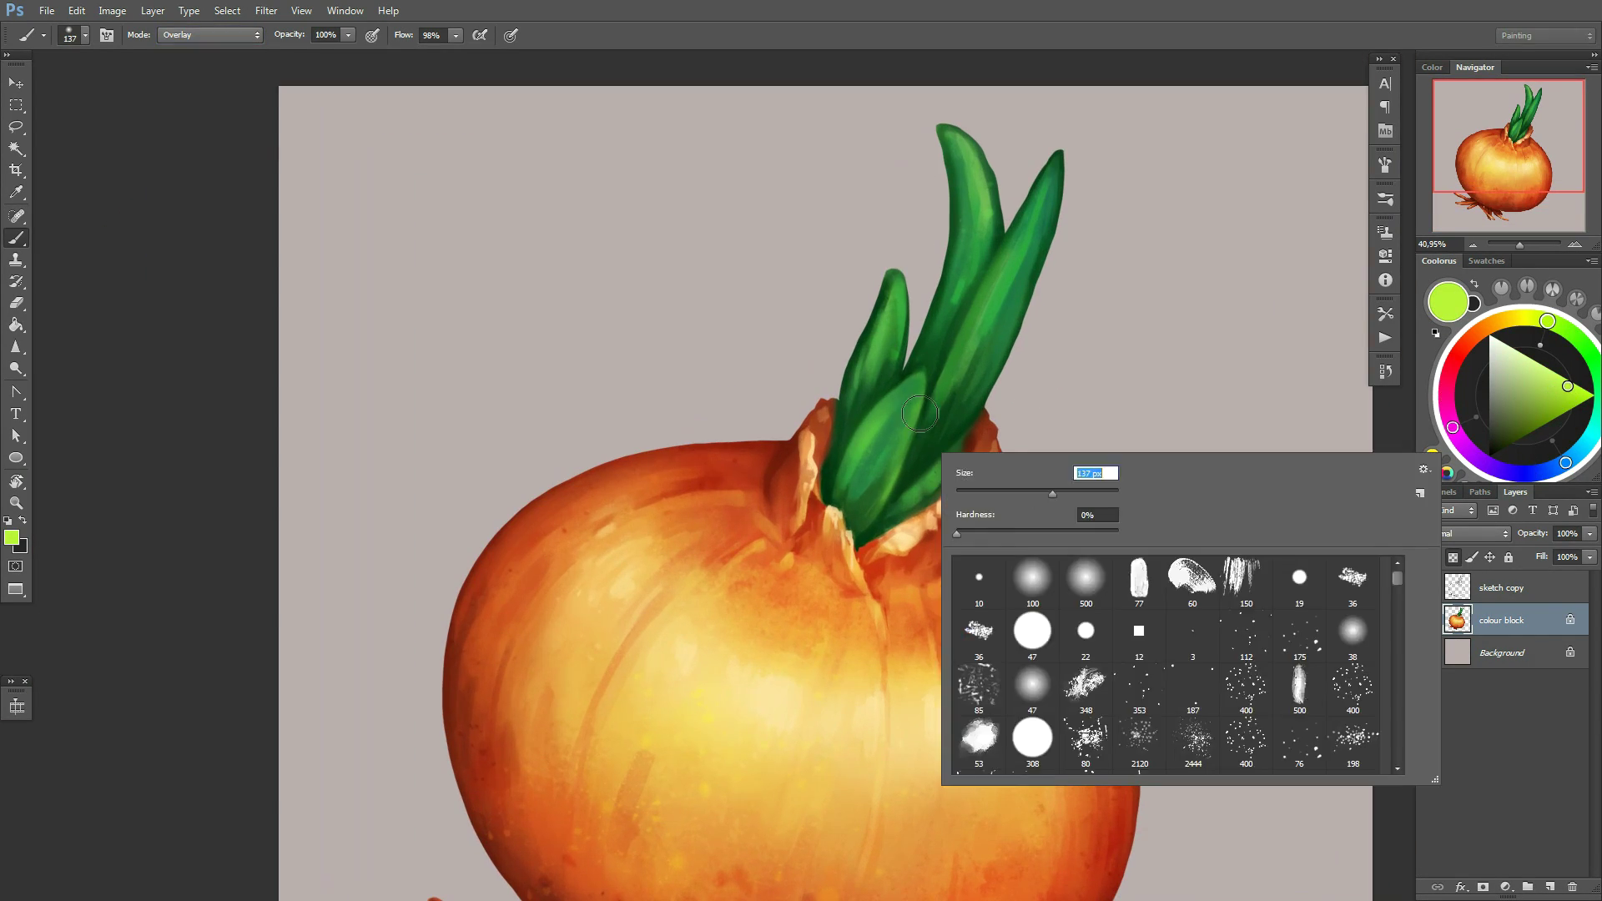
pyautogui.write('178')
pyautogui.press('Return')
pyautogui.moveTo(1544, 434); pyautogui.dragTo(1572, 401)
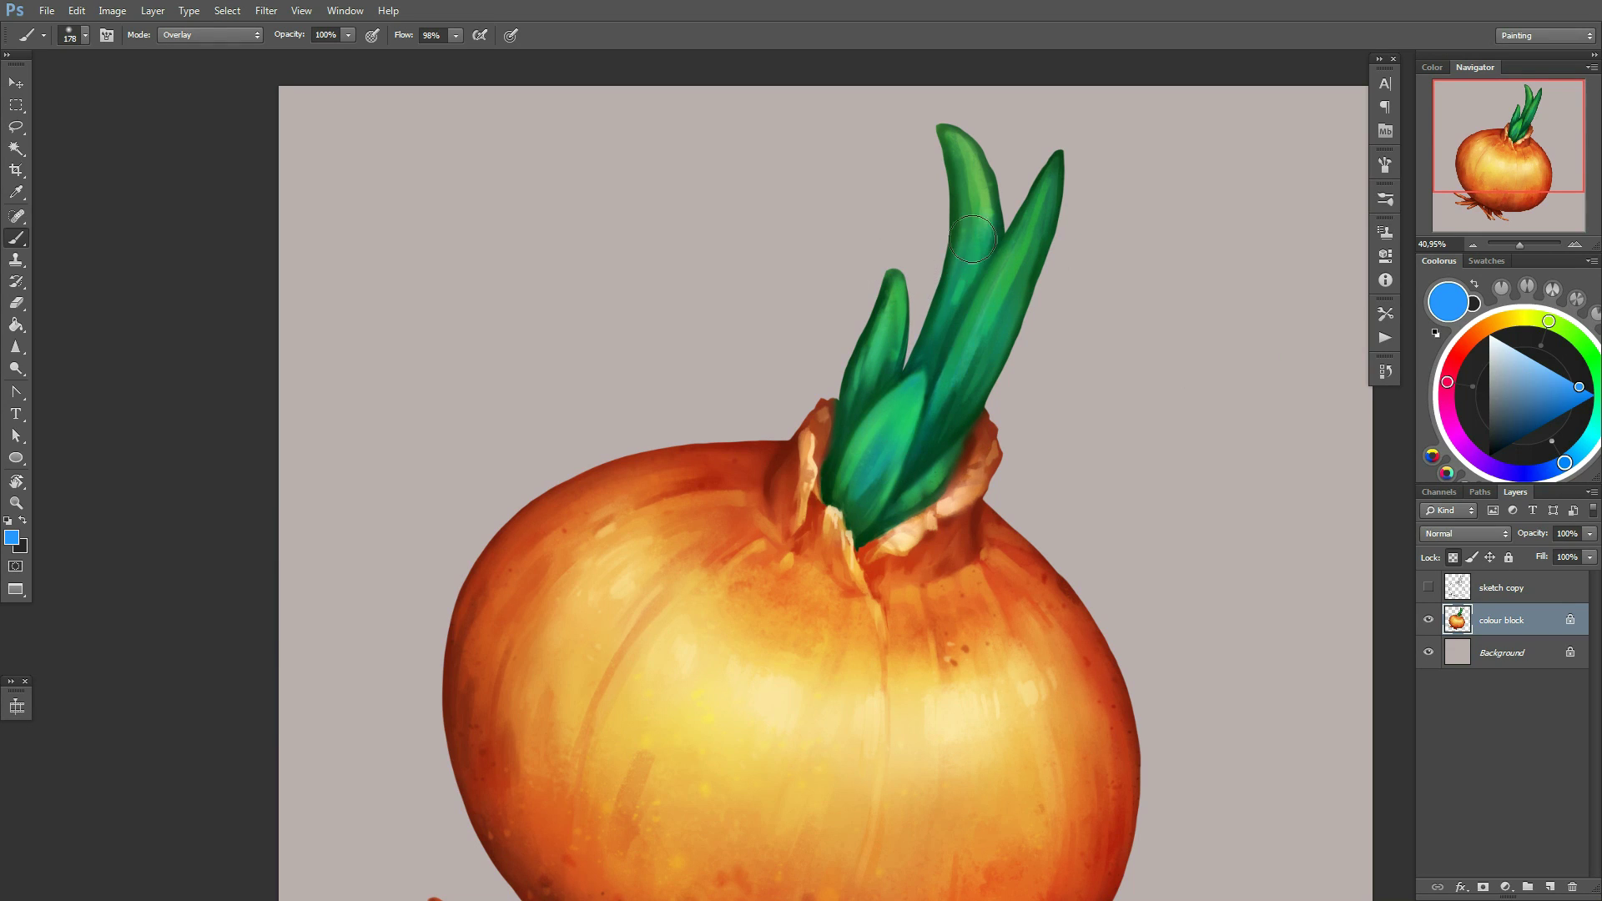
pyautogui.scroll(-3, 972, 240)
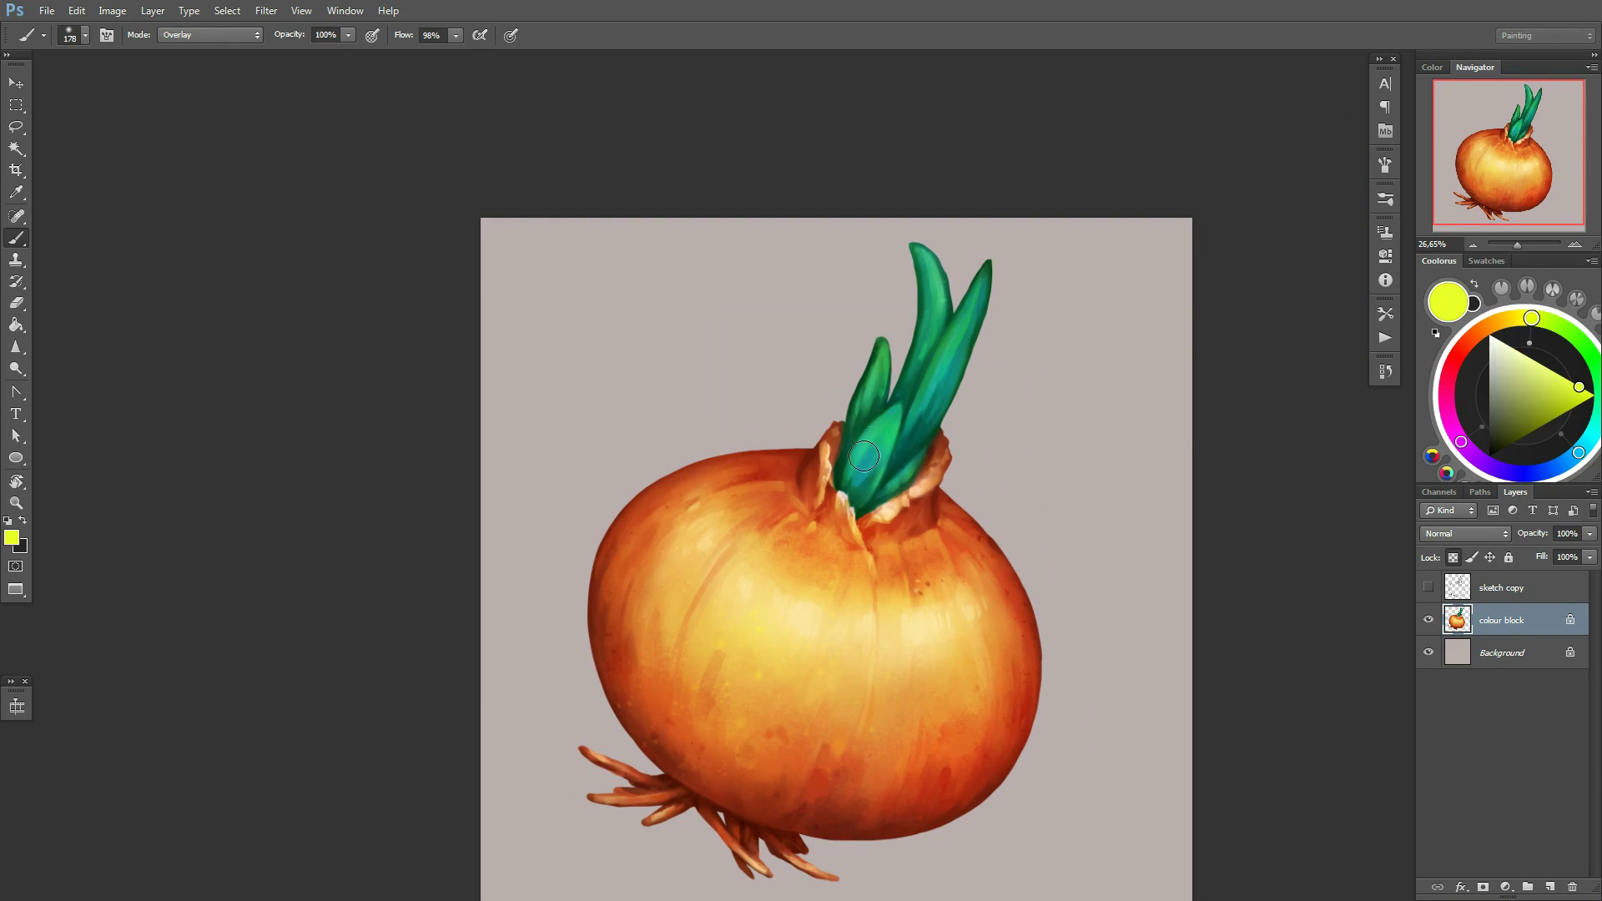
# Resize the brush through 17 and 85 px, ending at 30 px
pyautogui.rightClick(918, 431)
pyautogui.write('17')
pyautogui.press('Return')
pyautogui.scroll(2, 910, 400)
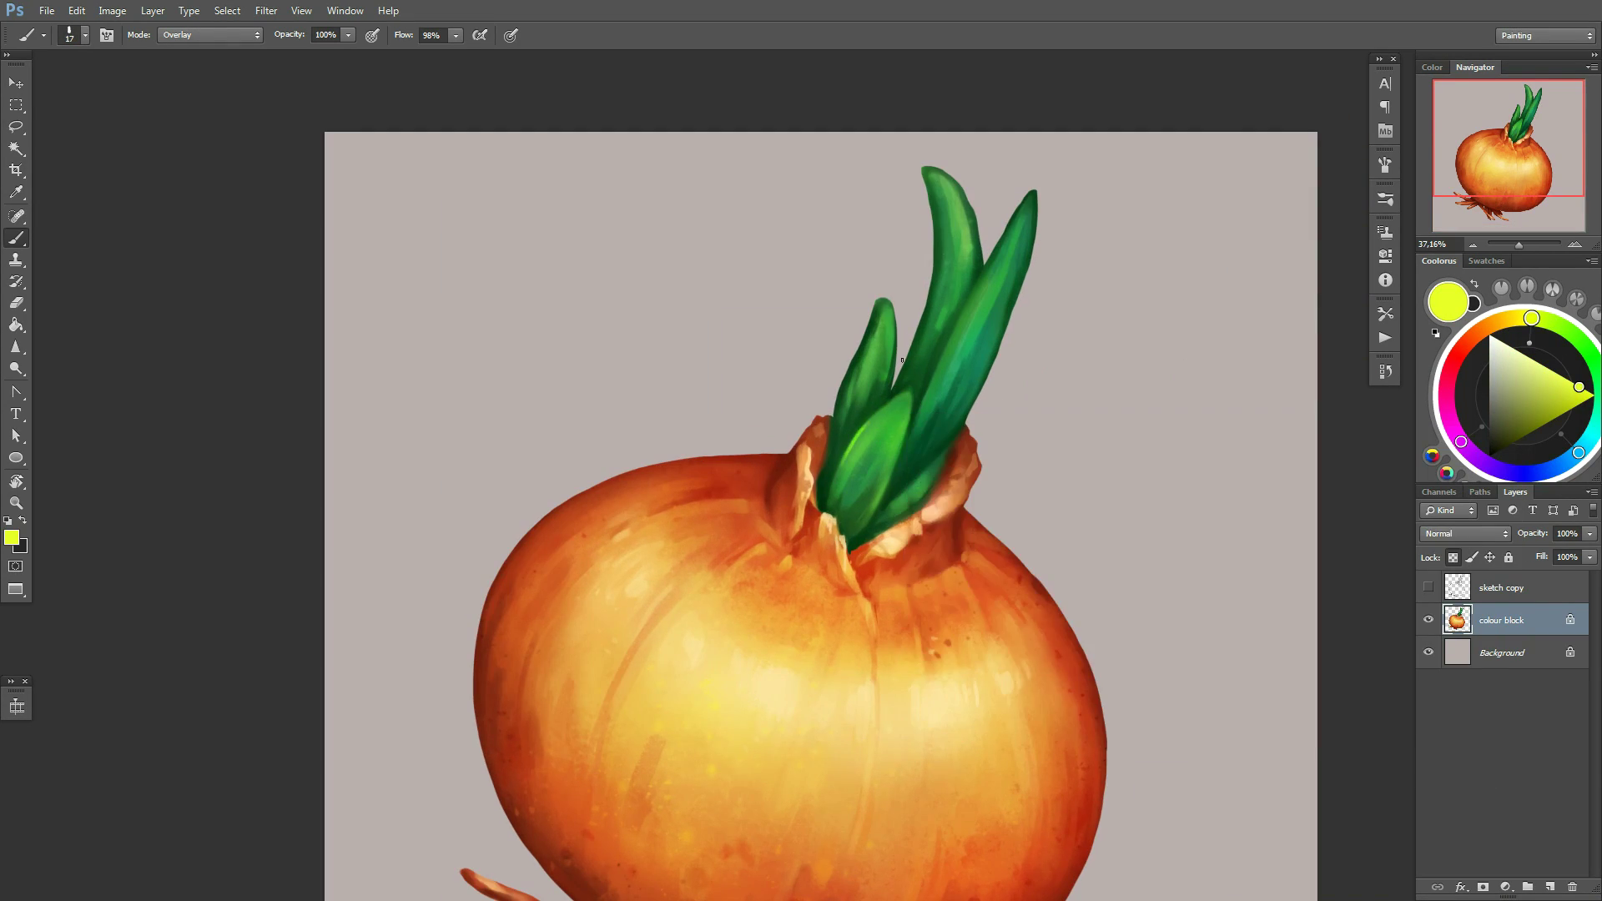
pyautogui.rightClick(946, 351)
pyautogui.write('85')
pyautogui.press('Return')
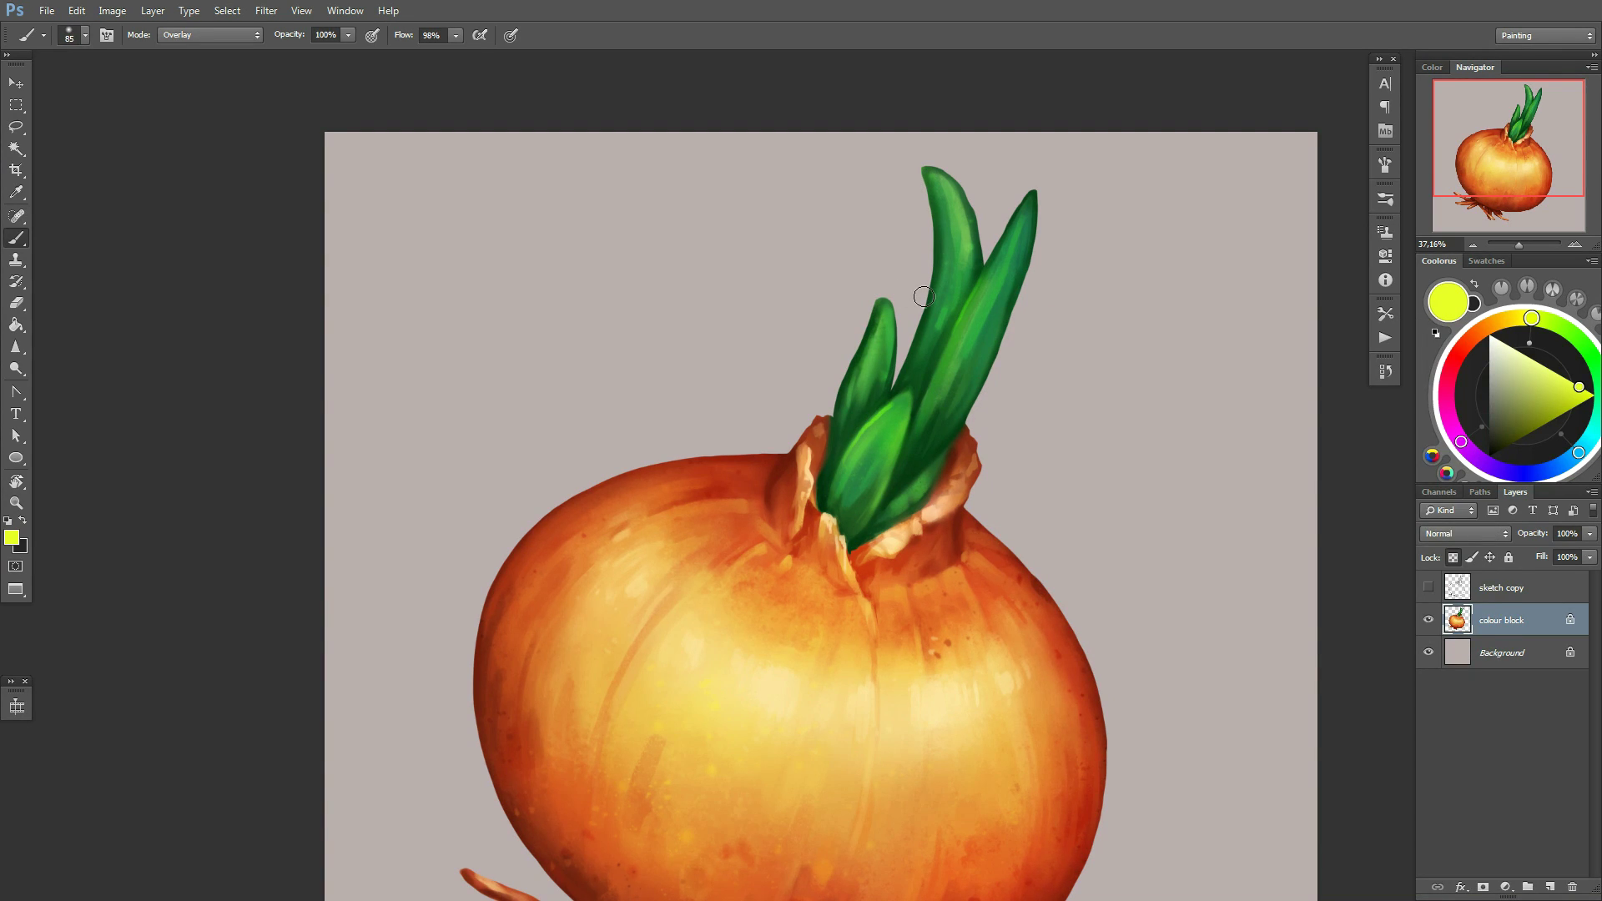
pyautogui.rightClick(971, 420)
pyautogui.write('30')
pyautogui.press('Return')
pyautogui.scroll(2, 876, 417)
# Rotate the canvas and sample a darker sprout green with a 20 px brush
pyautogui.moveTo(876, 417); pyautogui.dragTo(747, 428)
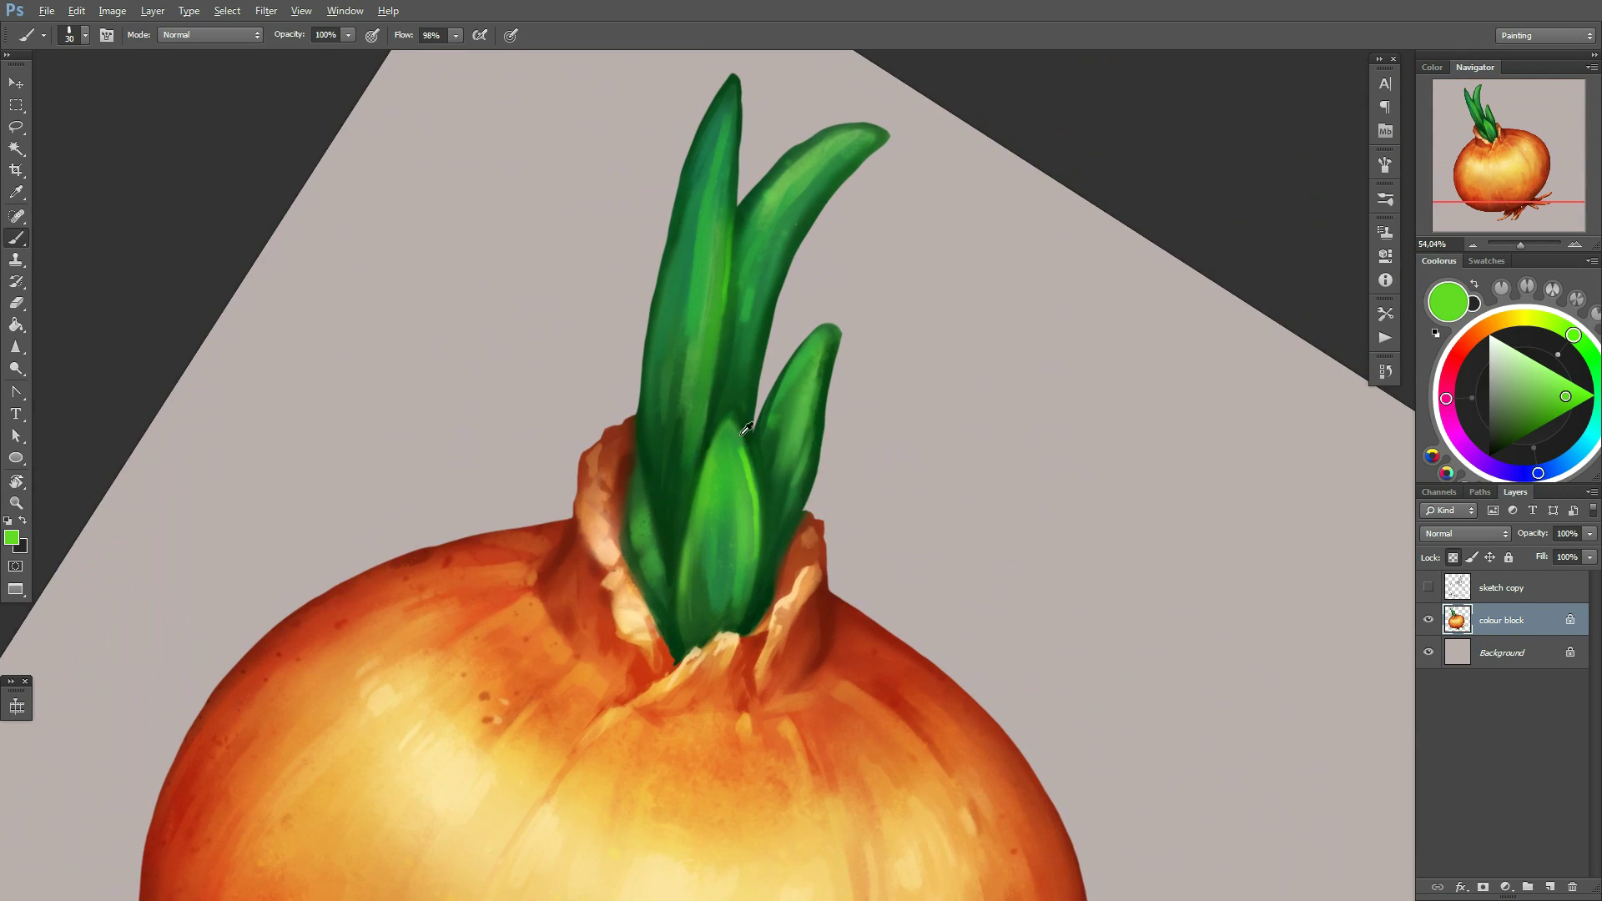
pyautogui.keyDown('alt'); pyautogui.click(747, 428); pyautogui.keyUp('alt')
pyautogui.rightClick(784, 479)
pyautogui.write('20')
pyautogui.press('Return')
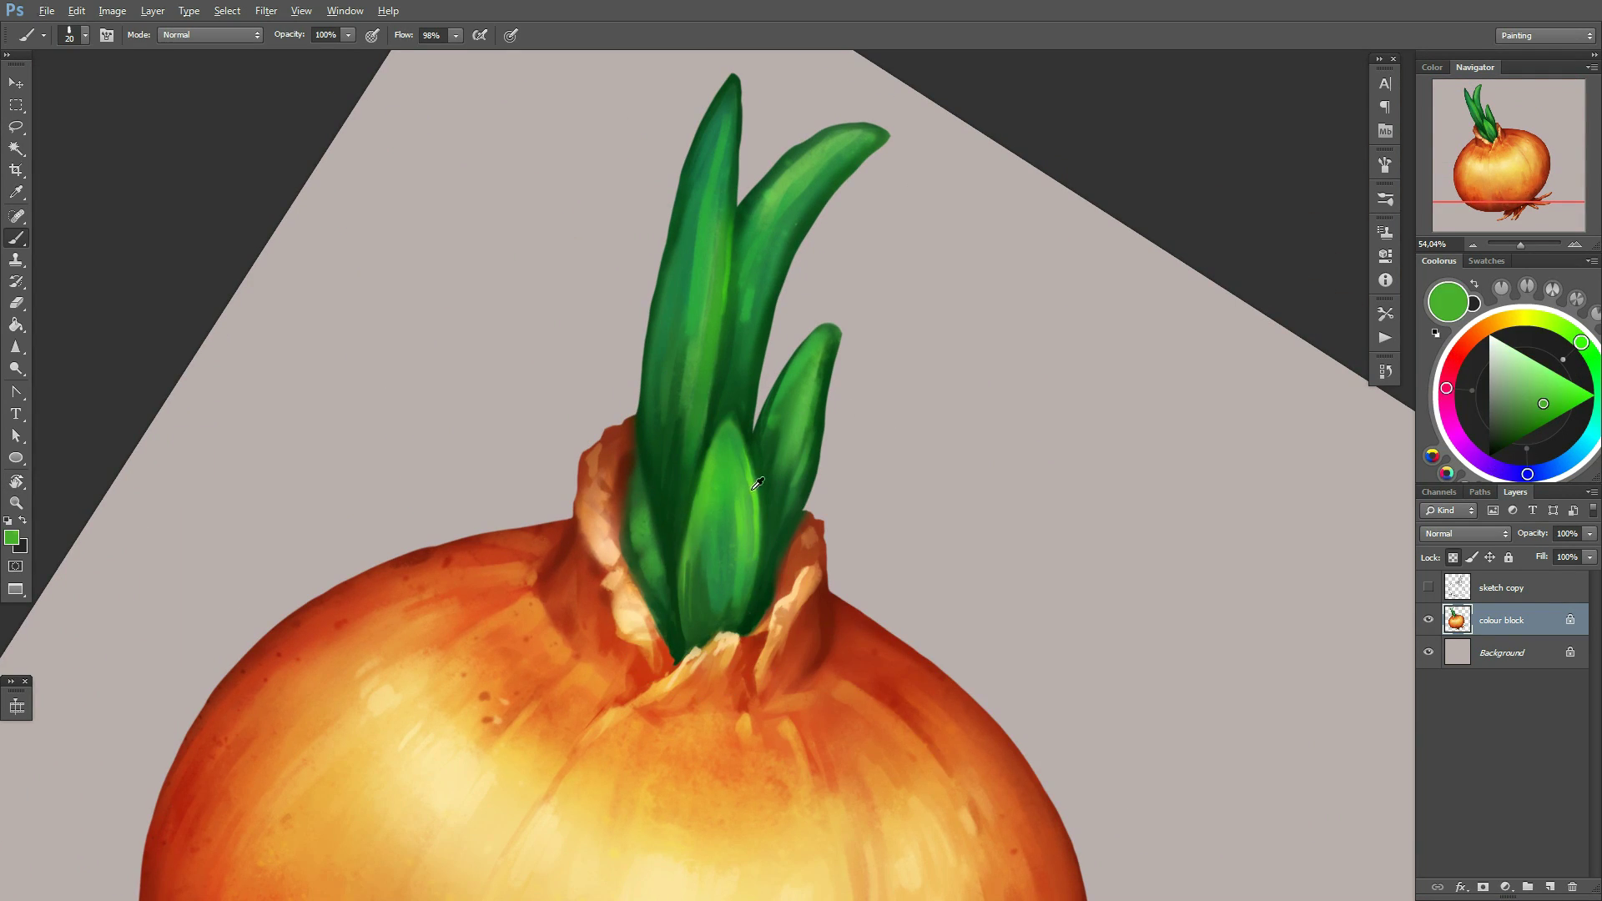
# Paint a lighter-green stroke along the sprout with a 31 px brush
pyautogui.keyDown('alt'); pyautogui.click(757, 484); pyautogui.keyUp('alt')
pyautogui.rightClick(757, 484)
pyautogui.write('31')
pyautogui.press('Return')
pyautogui.moveTo(650, 585); pyautogui.dragTo(657, 504)
# Resize the brush to 28, then 46 px, and pick a dark green for sprout shadows
pyautogui.rightClick(882, 405)
pyautogui.write('28')
pyautogui.press('Return')
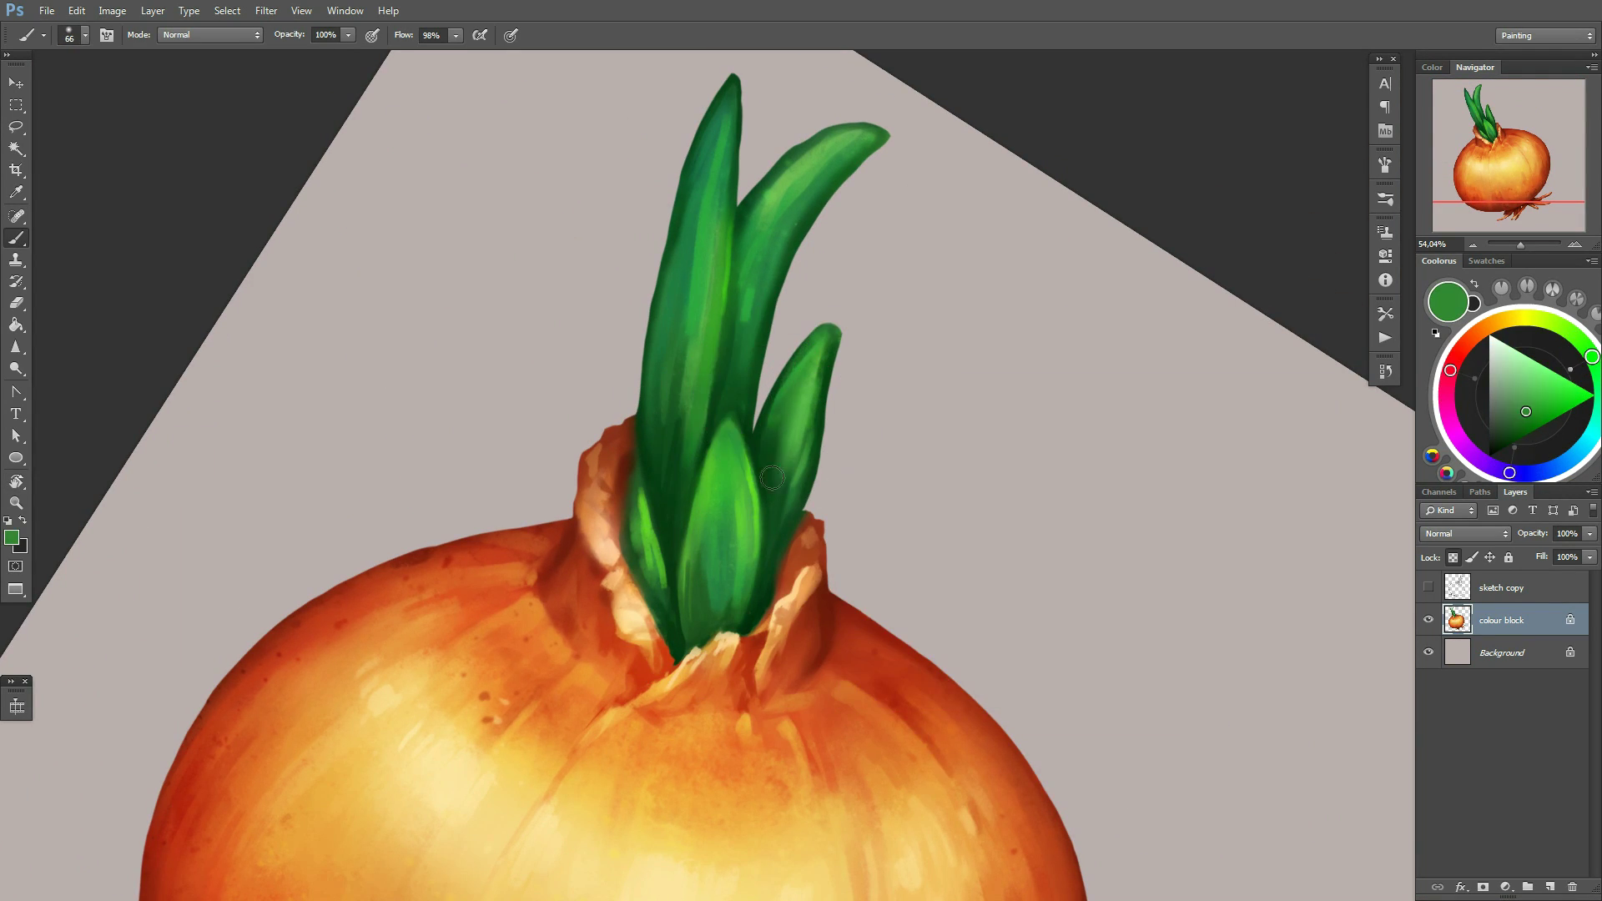
pyautogui.rightClick(815, 372)
pyautogui.press('Return')
pyautogui.rightClick(734, 447)
pyautogui.write('46')
pyautogui.press('Return')
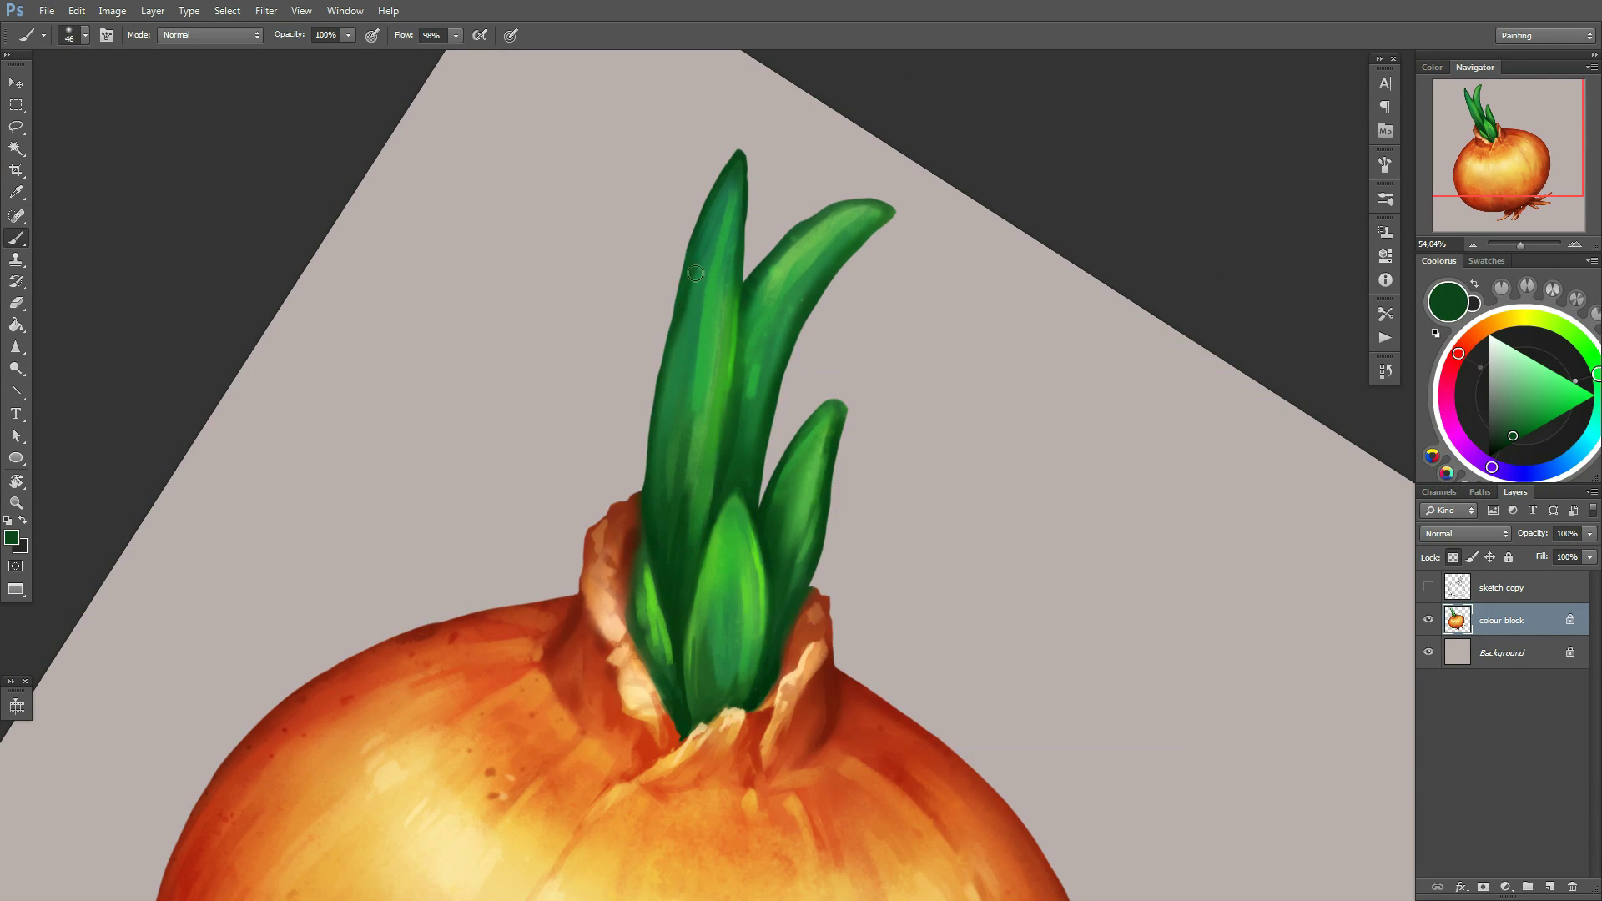
# Enlarge the brush to 94 px and sample a green from the sprout
pyautogui.rightClick(739, 352)
pyautogui.write('94')
pyautogui.press('Return')
pyautogui.keyDown('alt'); pyautogui.click(726, 393); pyautogui.keyUp('alt')
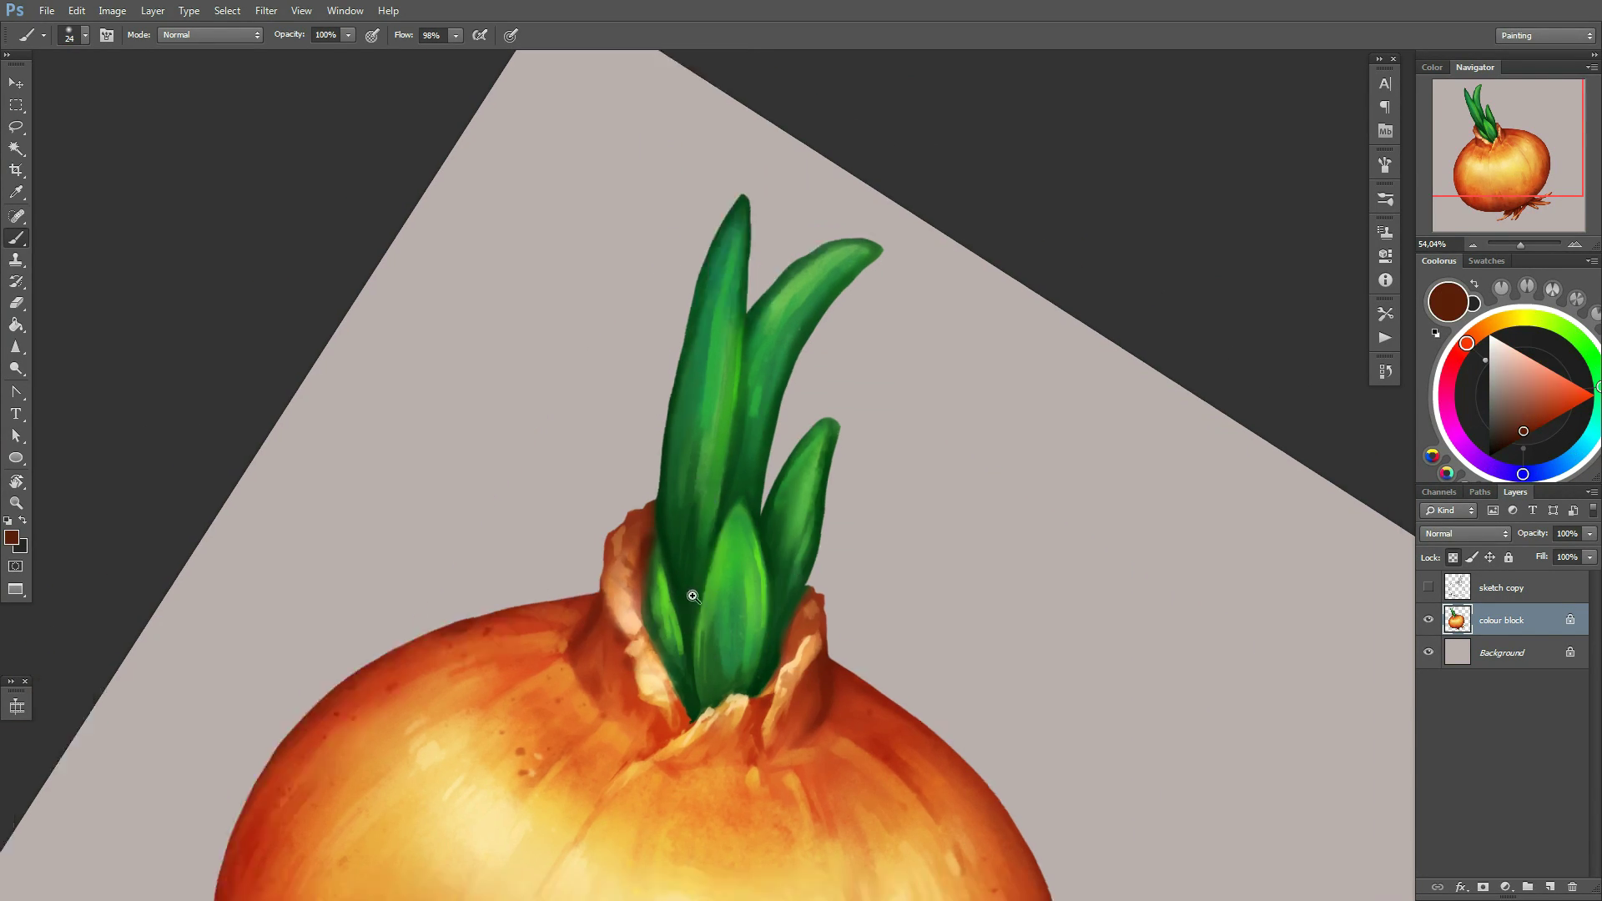
pyautogui.scroll(-3, 728, 399)
pyautogui.rightClick(826, 405)
pyautogui.press('Return')
# Set the brush to 70, then down to 16 px for fine shading
pyautogui.rightClick(829, 481)
pyautogui.write('70')
pyautogui.press('Return')
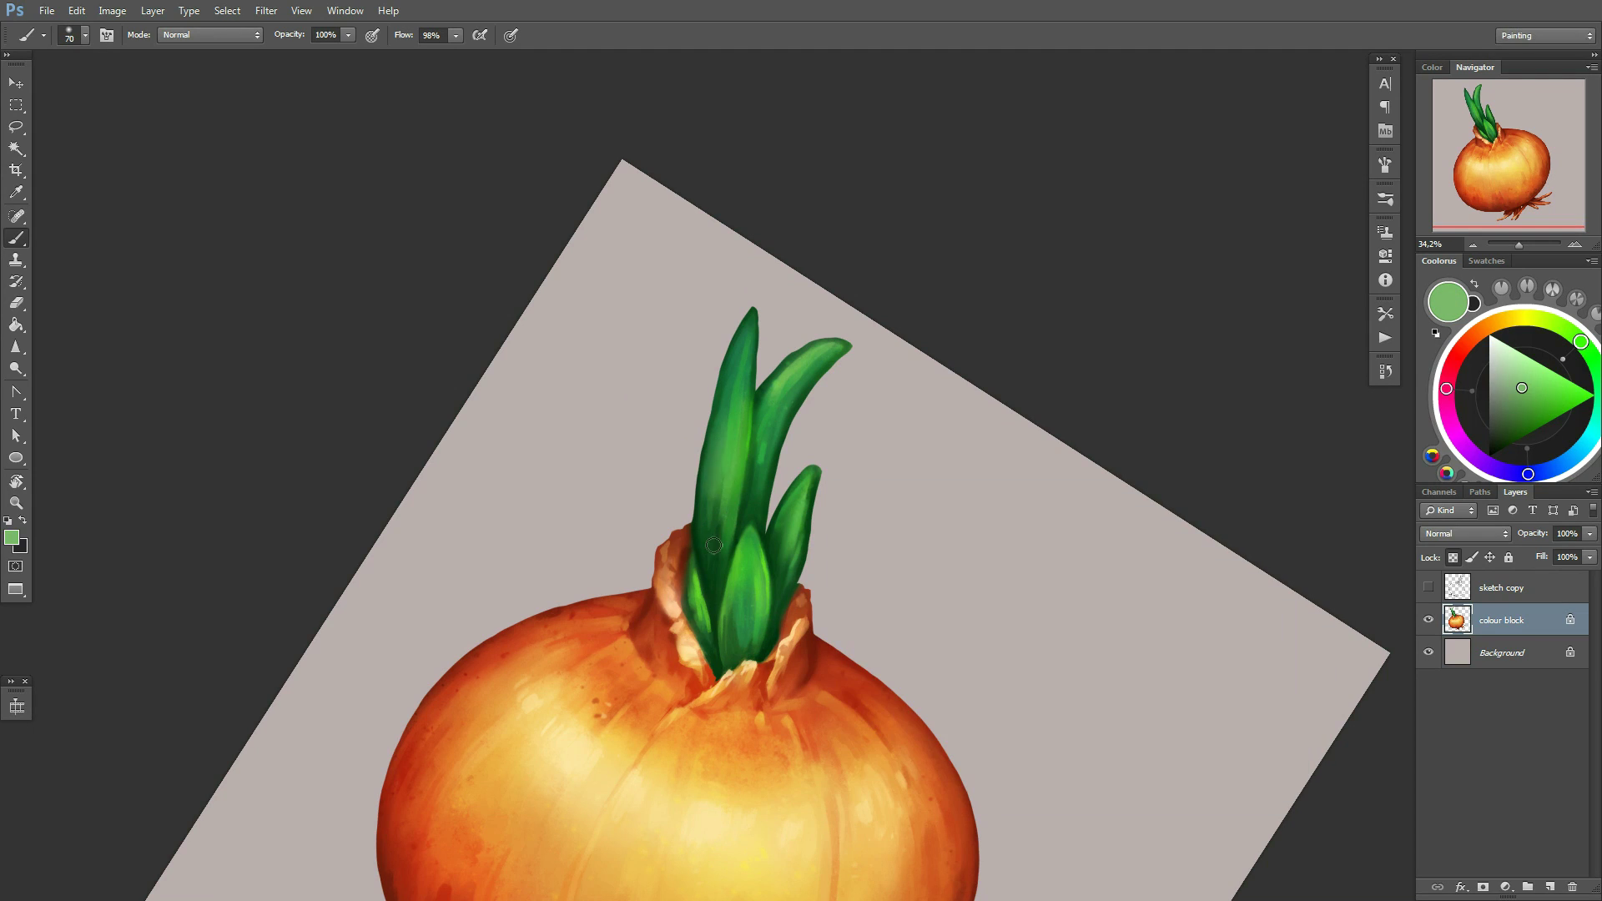
pyautogui.press('Return')
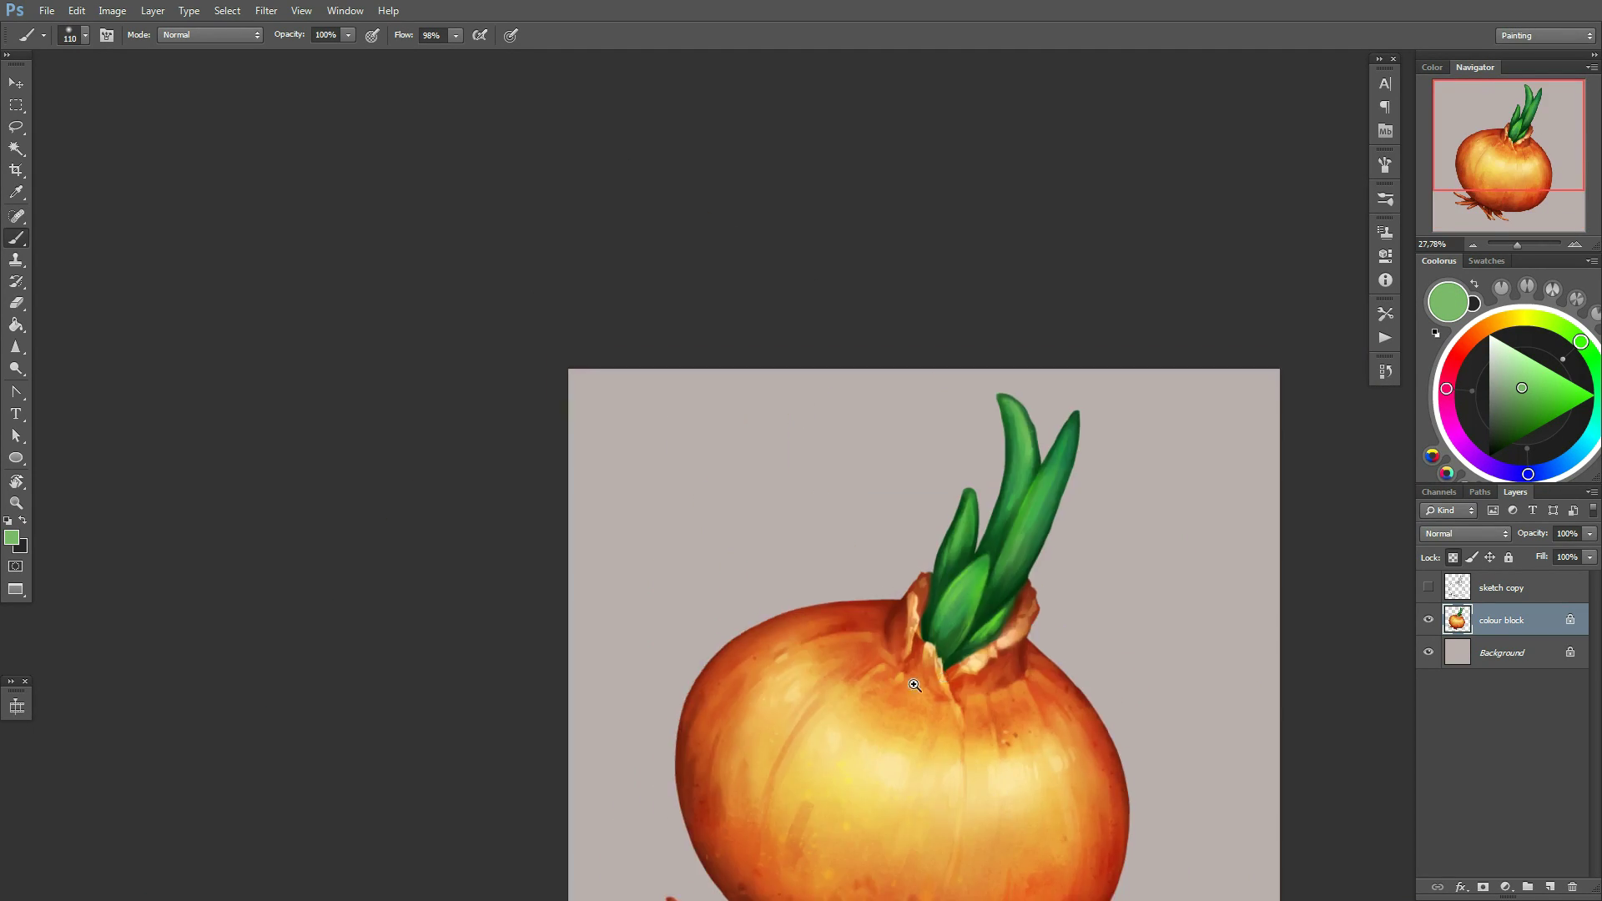
pyautogui.rightClick(1042, 493)
pyautogui.rightClick(979, 418)
pyautogui.write('16')
pyautogui.press('Return')
# Mirror the canvas to check the sprouts and sample dark and bright leaf greens
pyautogui.press('h')
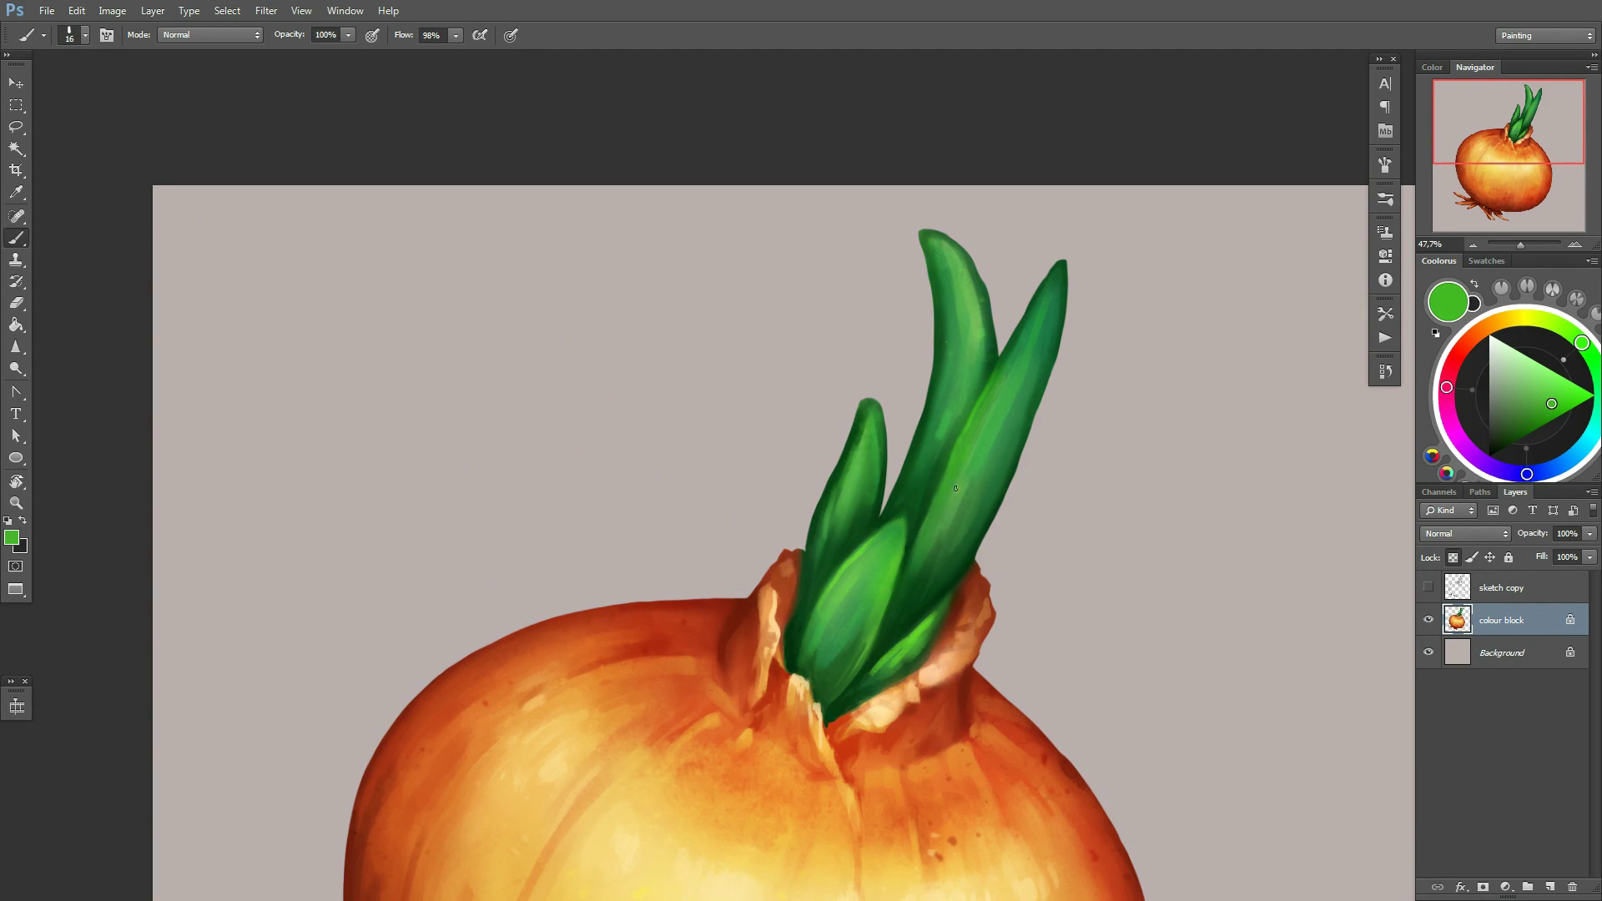
pyautogui.keyDown('alt'); pyautogui.click(909, 582); pyautogui.keyUp('alt')
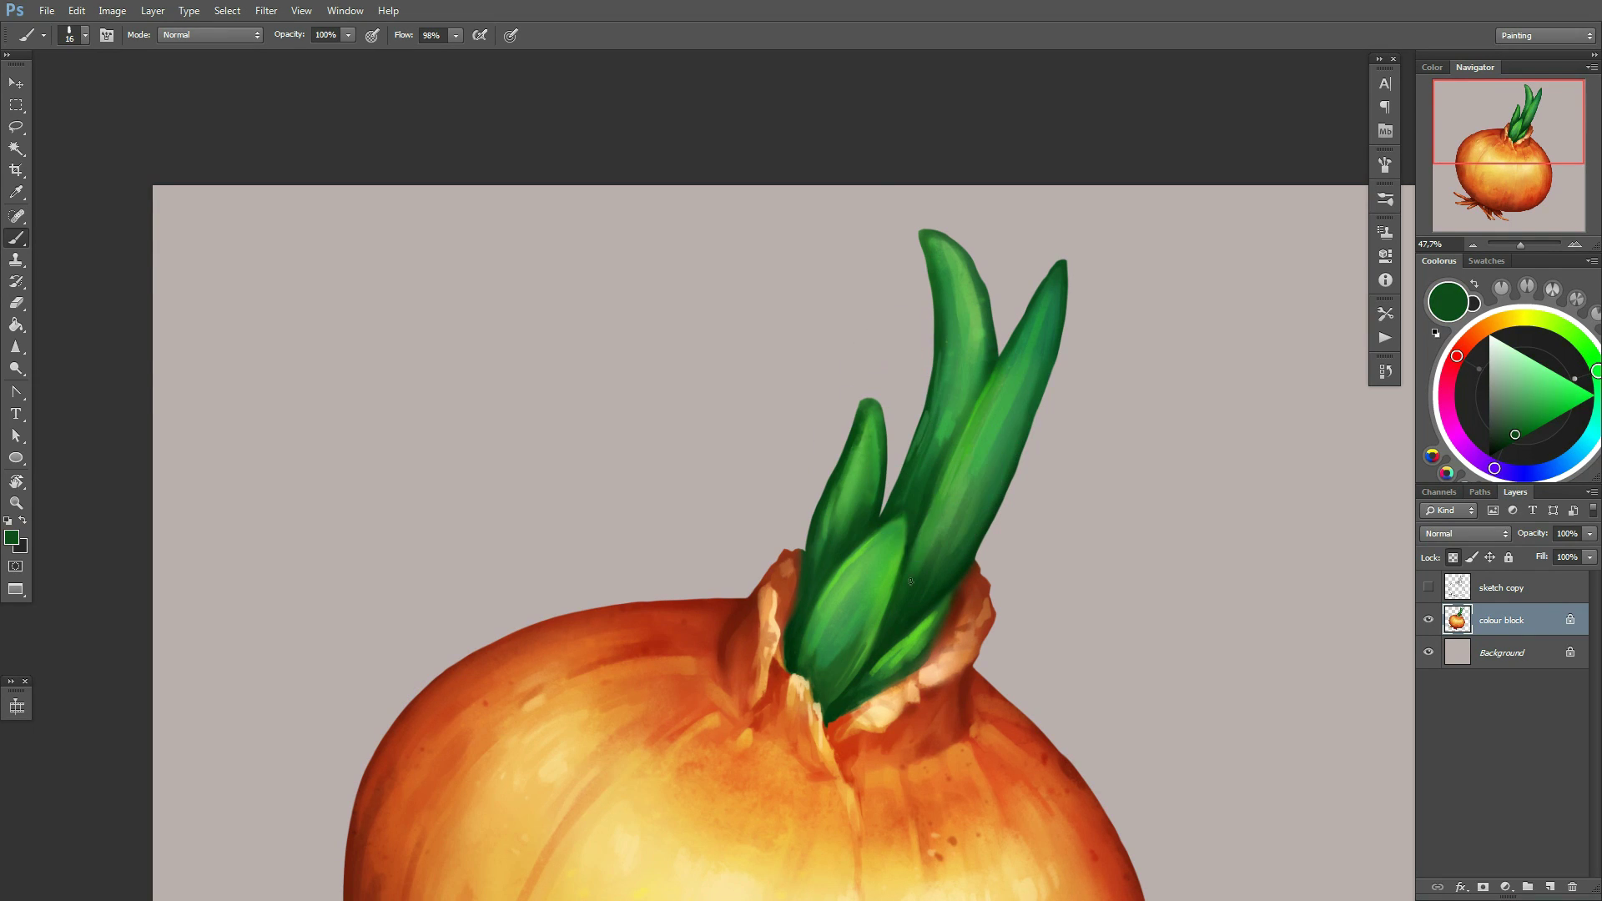
pyautogui.keyDown('alt'); pyautogui.click(833, 582); pyautogui.keyUp('alt')
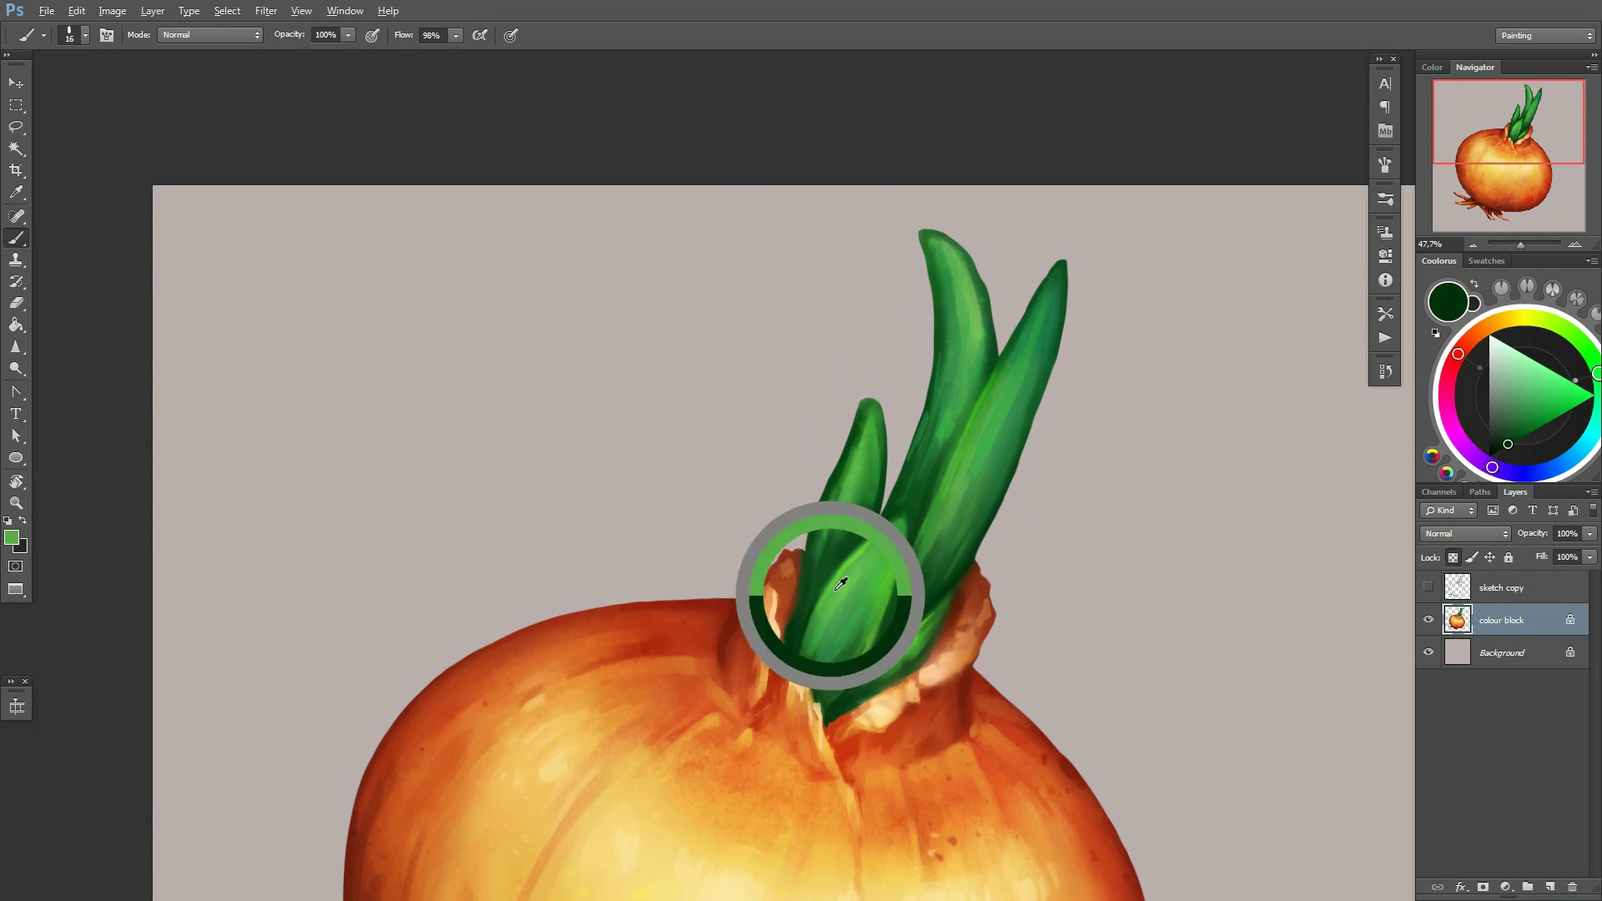
pyautogui.scroll(-3, 851, 458)
# Enlarge the brush to 100 px and sample dark and bright sprout greens
pyautogui.rightClick(994, 286)
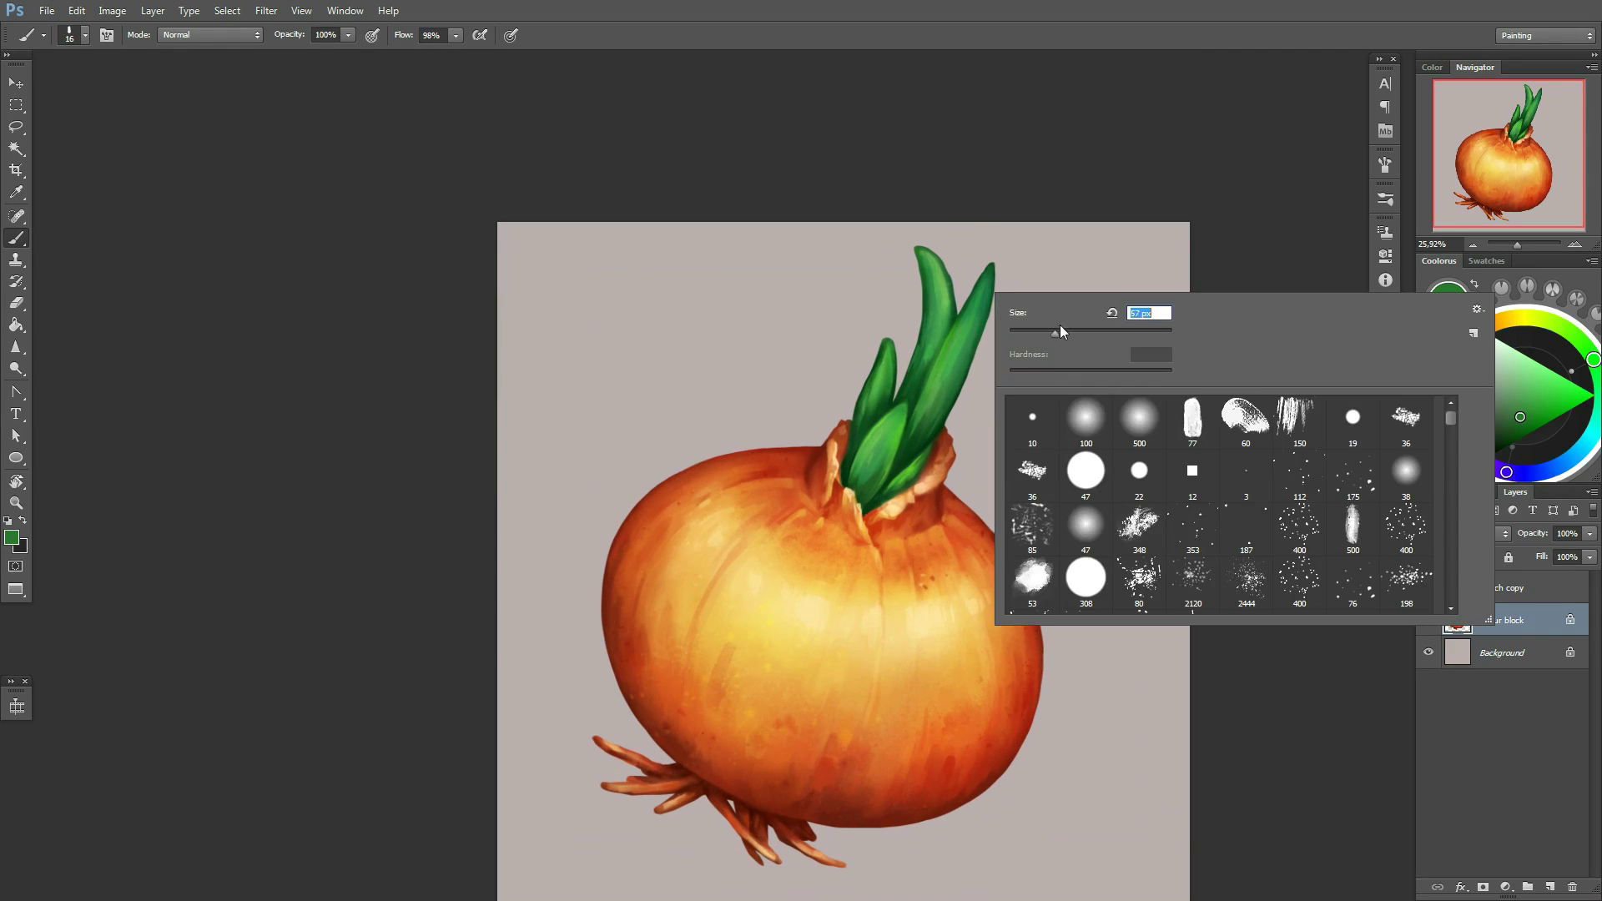
pyautogui.moveTo(1060, 324); pyautogui.dragTo(1085, 324)
pyautogui.keyDown('alt'); pyautogui.click(864, 489); pyautogui.keyUp('alt')
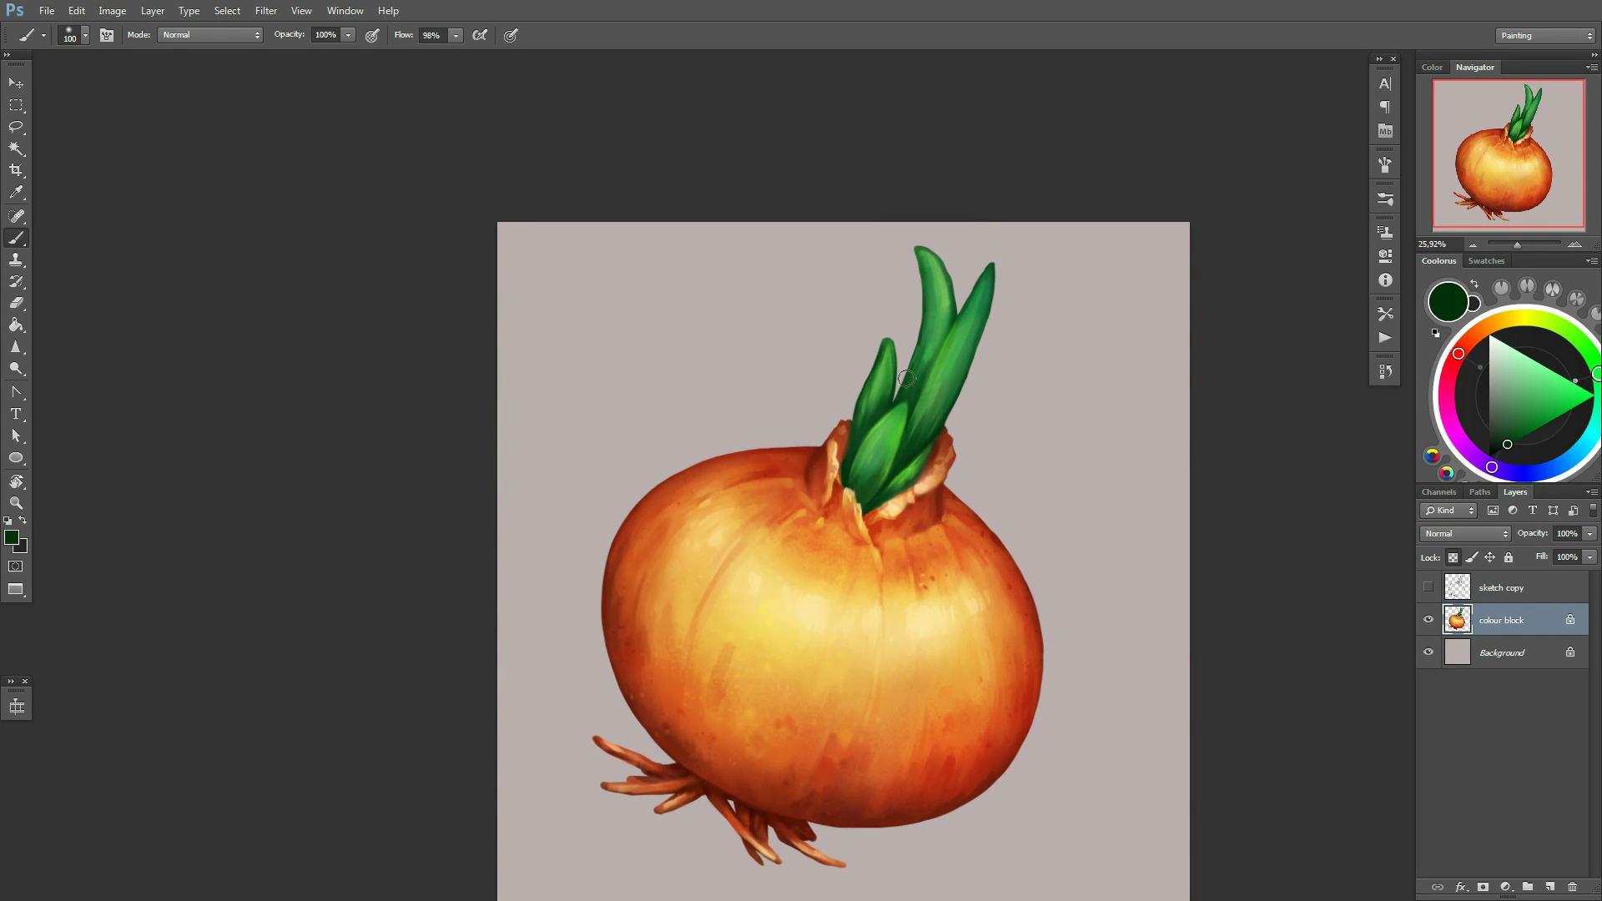
pyautogui.keyDown('alt'); pyautogui.keyDown('shift'); pyautogui.rightClick(956, 351); pyautogui.keyUp('shift'); pyautogui.keyUp('alt')
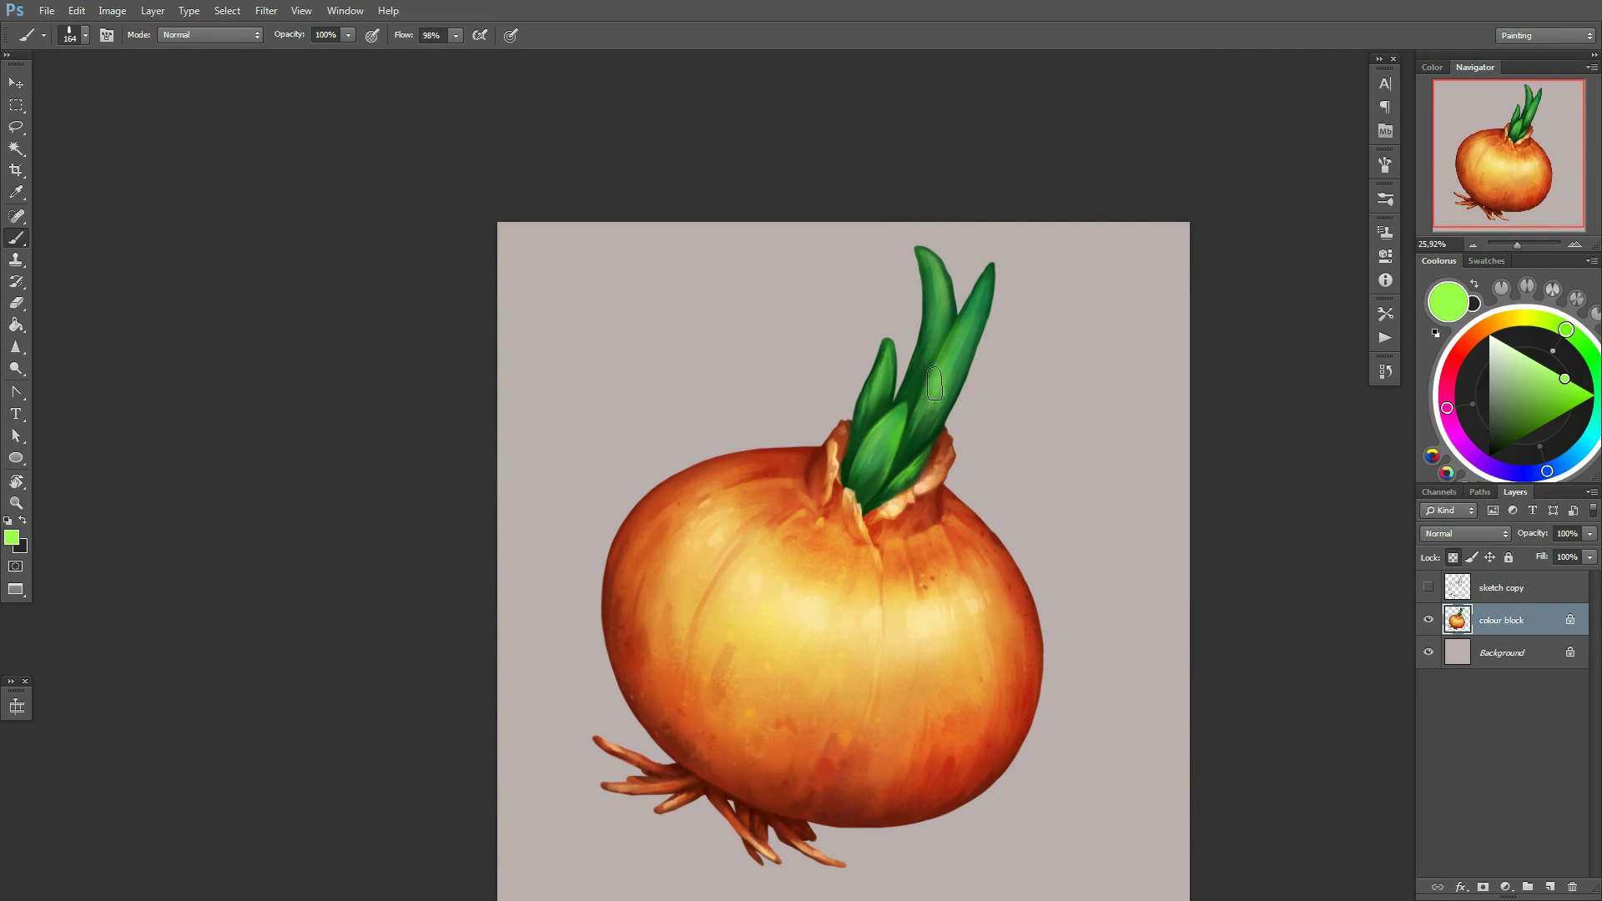
# Rotate the canvas view for the sprouts, then reset it upright
pyautogui.press('r')
pyautogui.moveTo(934, 384); pyautogui.dragTo(876, 518)
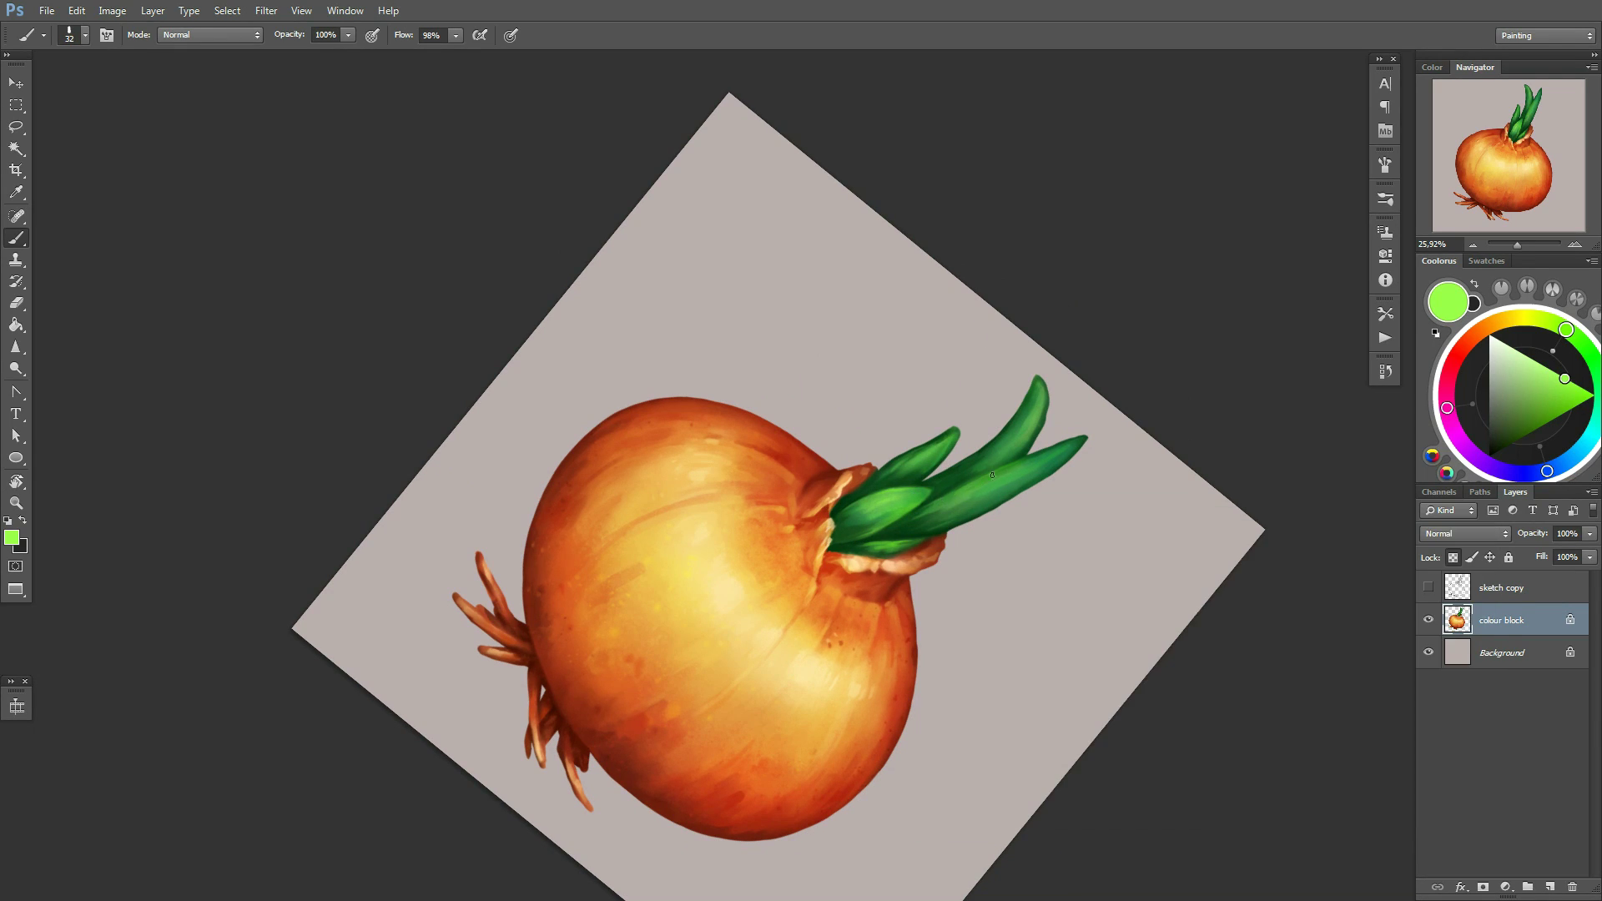
pyautogui.scroll(1, 914, 532)
pyautogui.rightClick(981, 472)
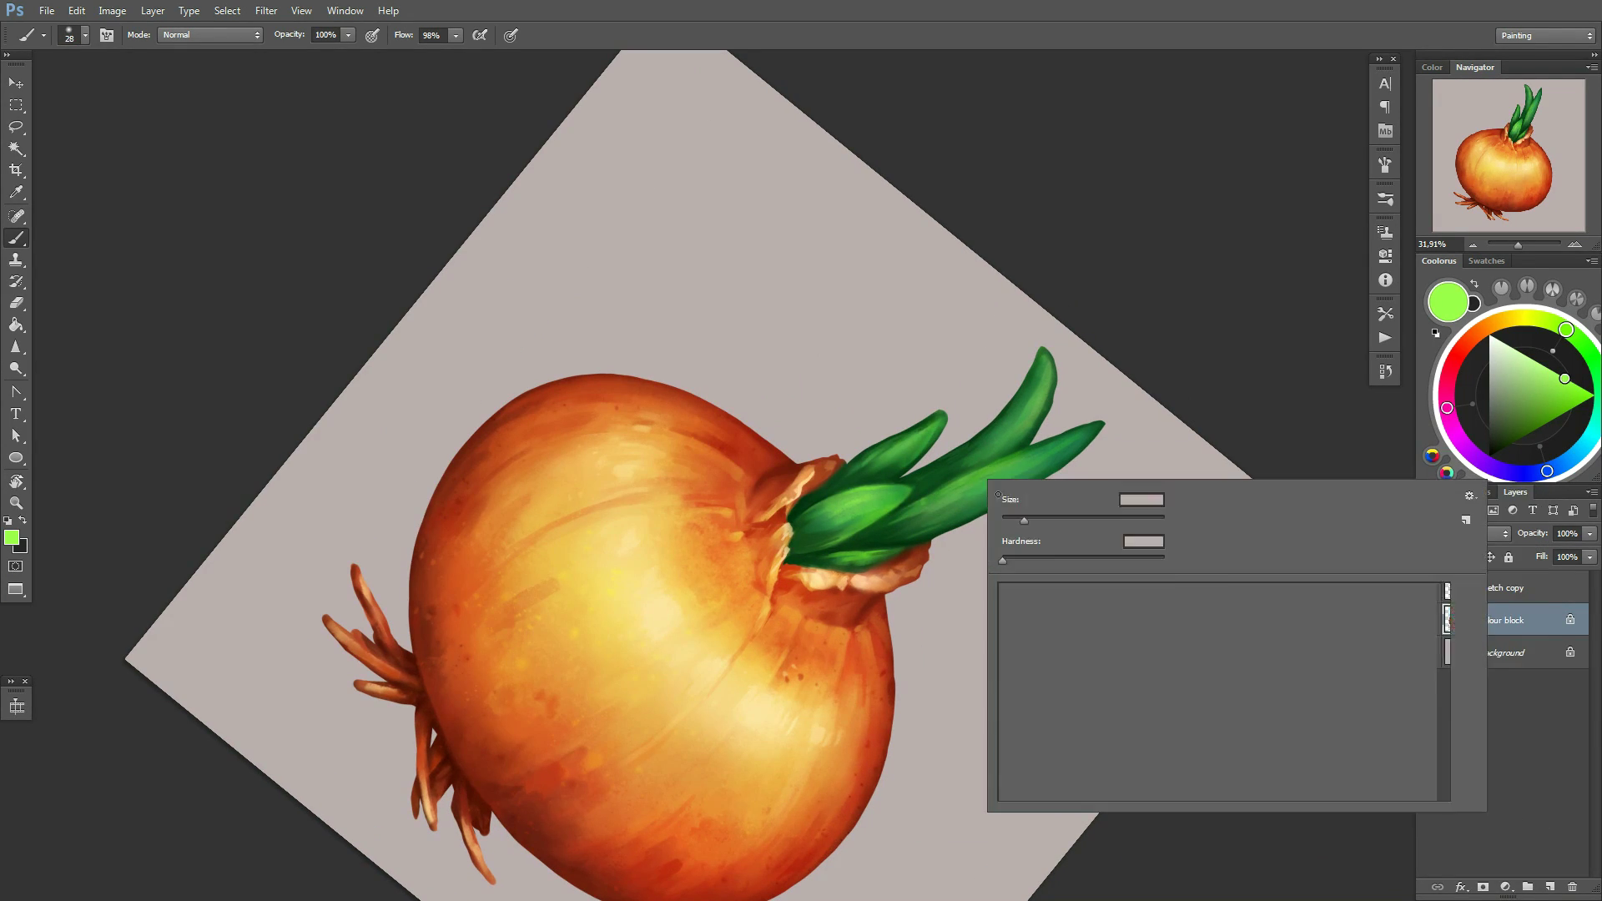
pyautogui.press('Escape')
pyautogui.scroll(-1, 952, 527)
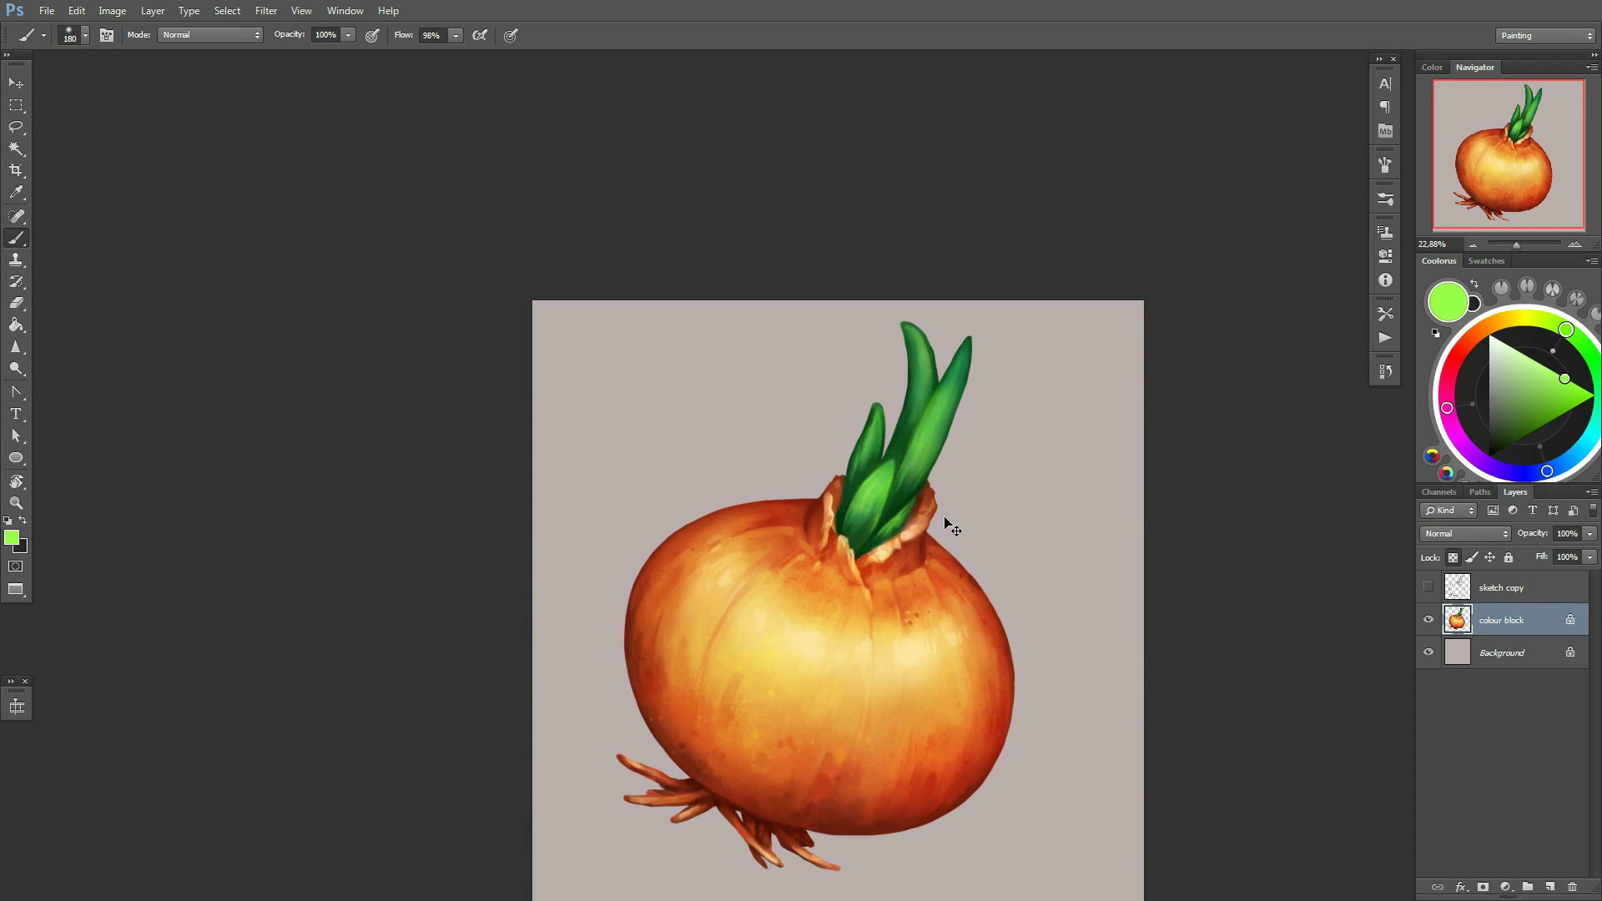
pyautogui.scroll(1, 939, 422)
# Sample dark green at 30 px, then a bright highlight green at 22 px
pyautogui.keyDown('alt'); pyautogui.click(896, 375); pyautogui.keyUp('alt')
pyautogui.rightClick(896, 408)
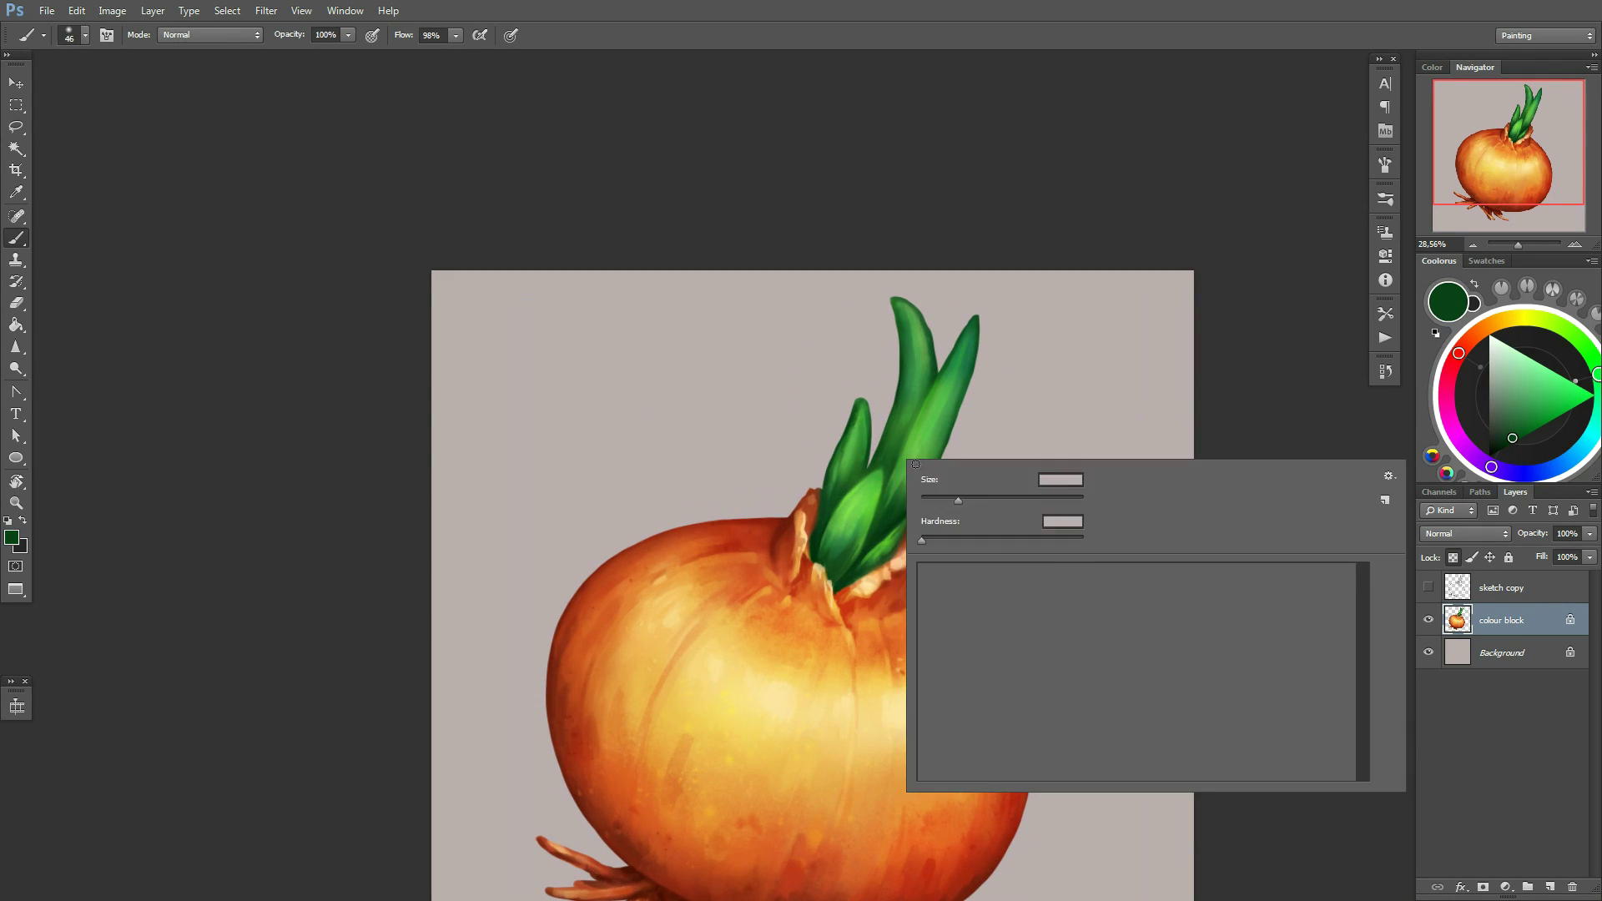
pyautogui.press('Return')
pyautogui.keyDown('alt'); pyautogui.click(922, 422); pyautogui.keyUp('alt')
pyautogui.rightClick(1002, 438)
pyautogui.press('Return')
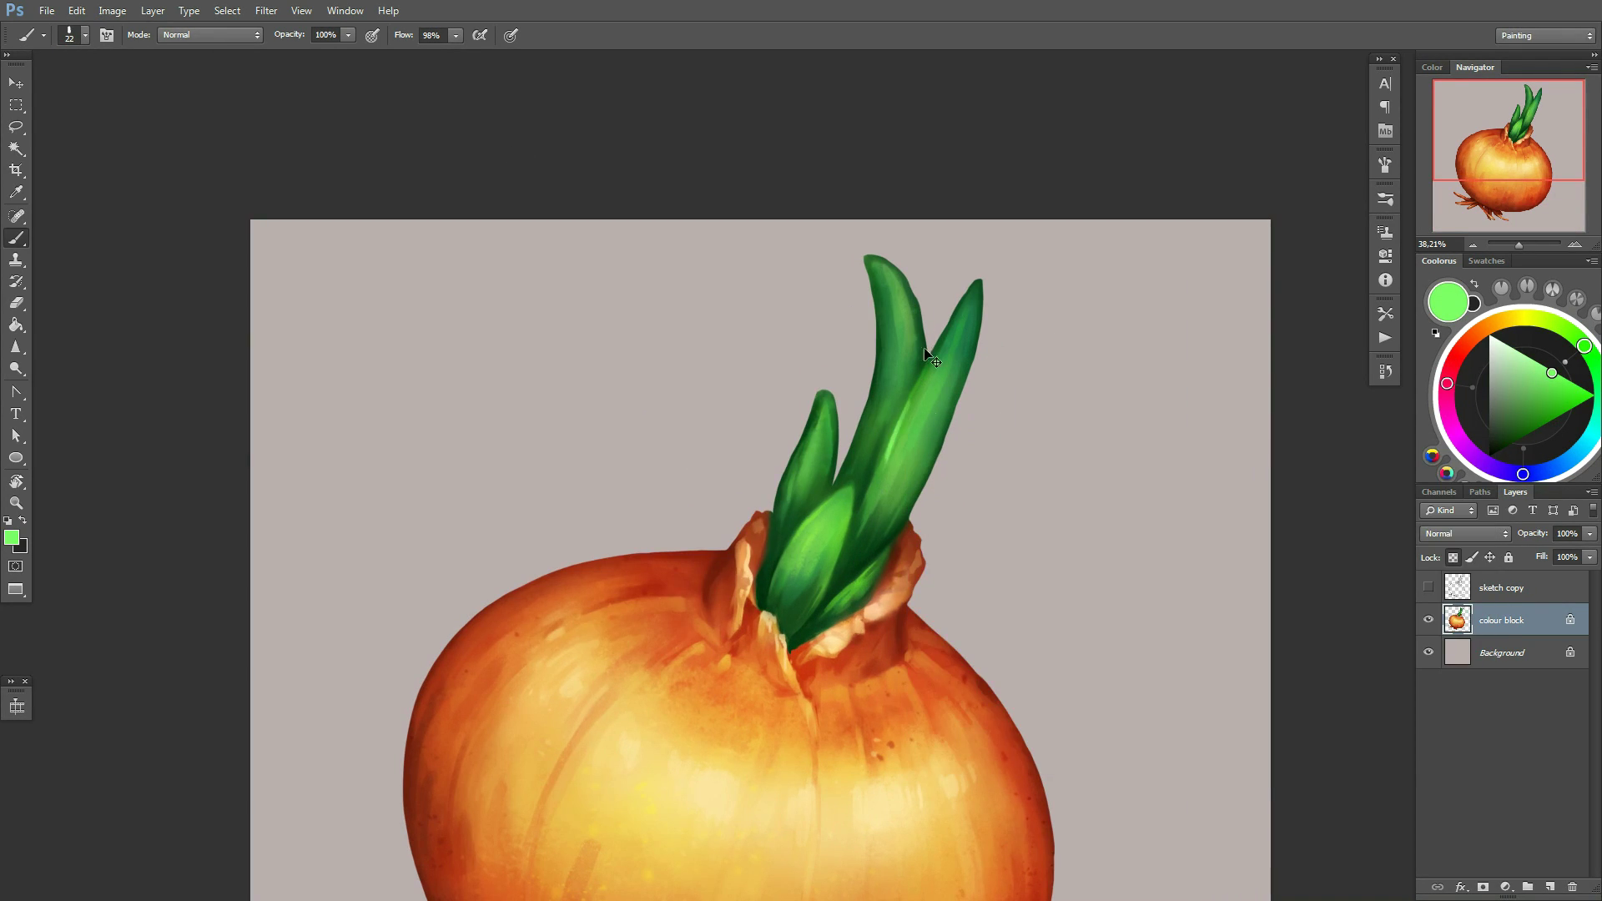
# Rotate the canvas sideways and paint a bright highlight along the sprout
pyautogui.moveTo(918, 468); pyautogui.dragTo(751, 584)
pyautogui.scroll(3, 767, 359)
pyautogui.rightClick(881, 432)
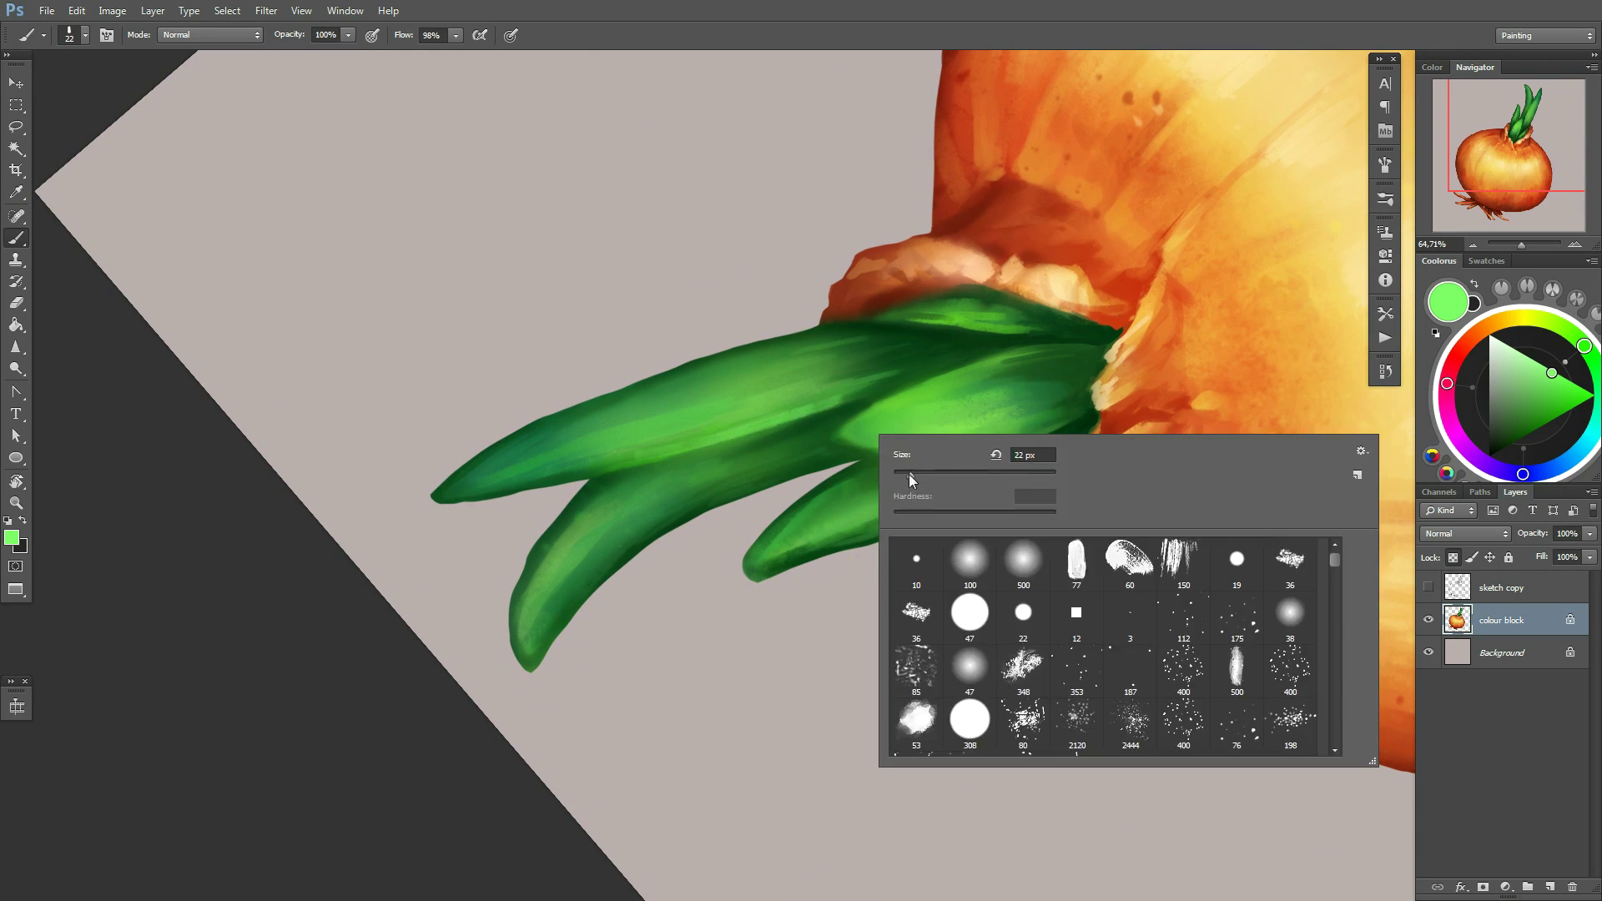
pyautogui.press('Return')
pyautogui.moveTo(541, 461); pyautogui.dragTo(918, 334)
pyautogui.scroll(-1, 918, 334)
# Sample darker sprout greens, adjust the brush and reset the view upright
pyautogui.keyDown('alt'); pyautogui.click(941, 321); pyautogui.keyUp('alt')
pyautogui.rightClick(939, 309)
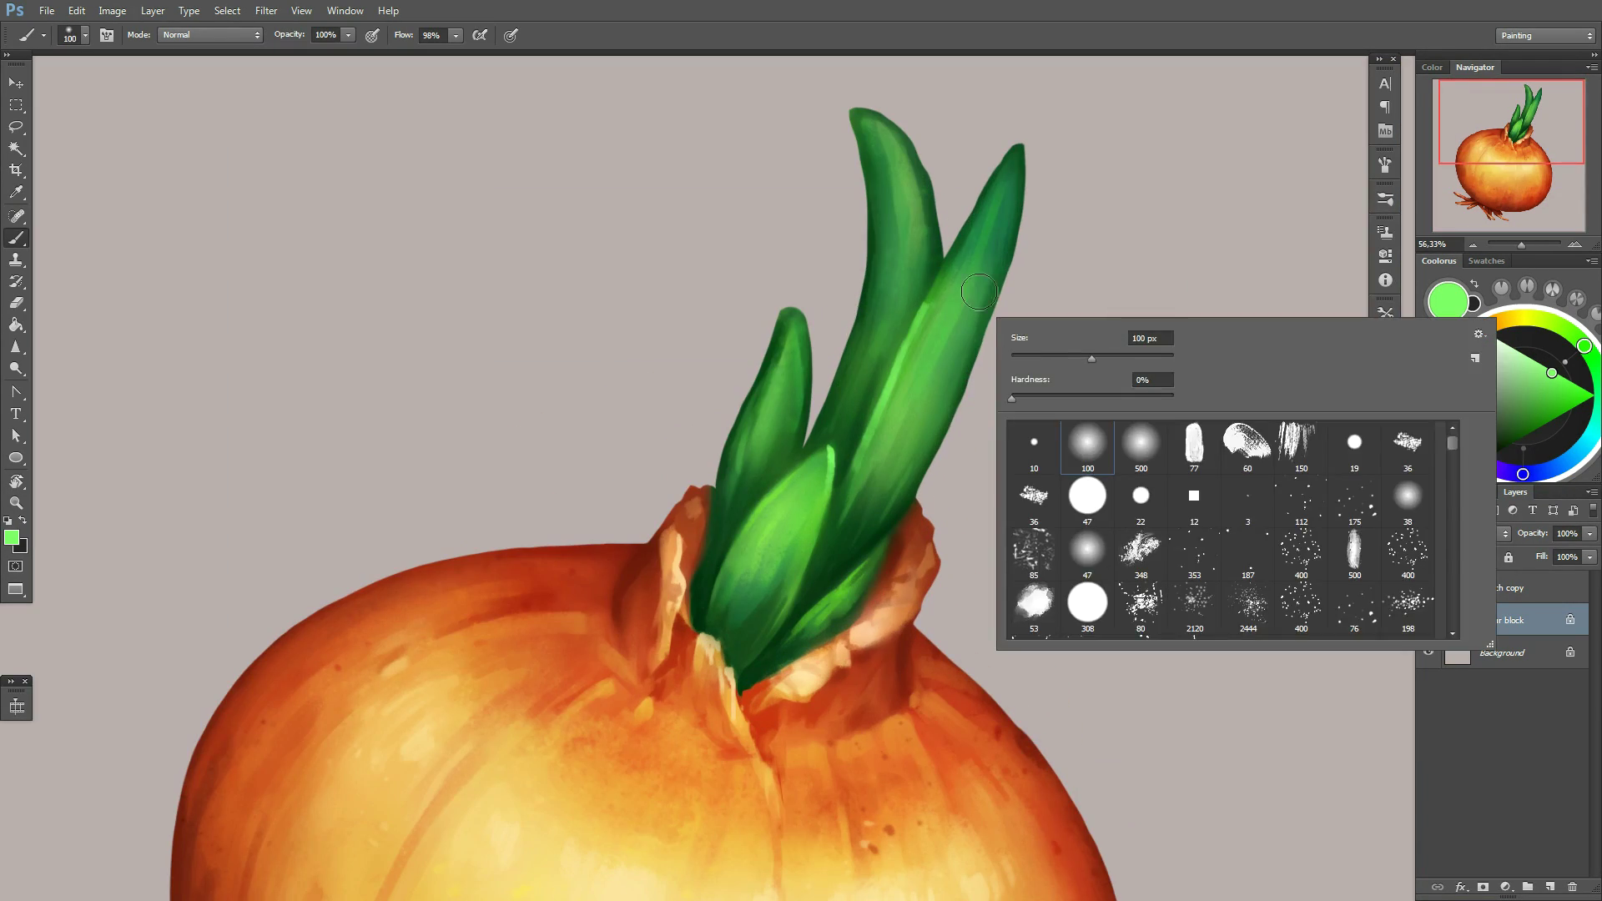
pyautogui.press('Return')
pyautogui.keyDown('alt'); pyautogui.click(852, 459); pyautogui.keyUp('alt')
pyautogui.rightClick(932, 401)
pyautogui.press('Return')
pyautogui.scroll(-3, 989, 334)
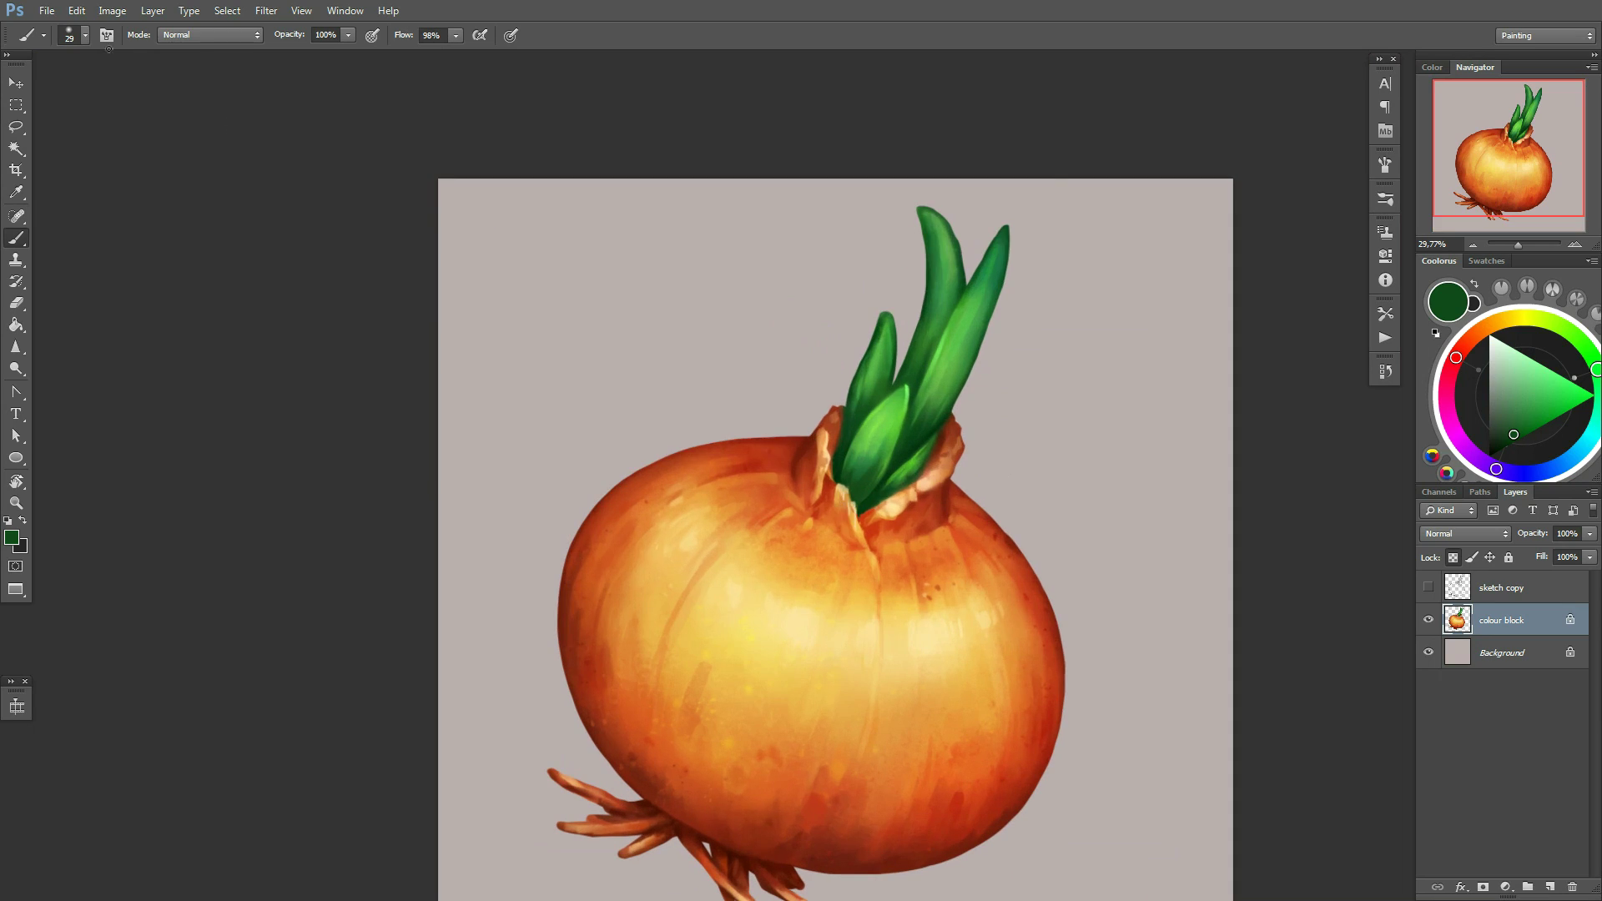
# Save the painting and add a new shadow layer beneath the onion
pyautogui.hotkey('ctrl', 'shift', 's')
pyautogui.press('Return')
pyautogui.moveTo(989, 607); pyautogui.dragTo(997, 494)
pyautogui.click(1502, 653)
# Paint a soft black shadow along the onion's edge, beneath it and under the roots
pyautogui.click(1550, 887)
pyautogui.press('d')
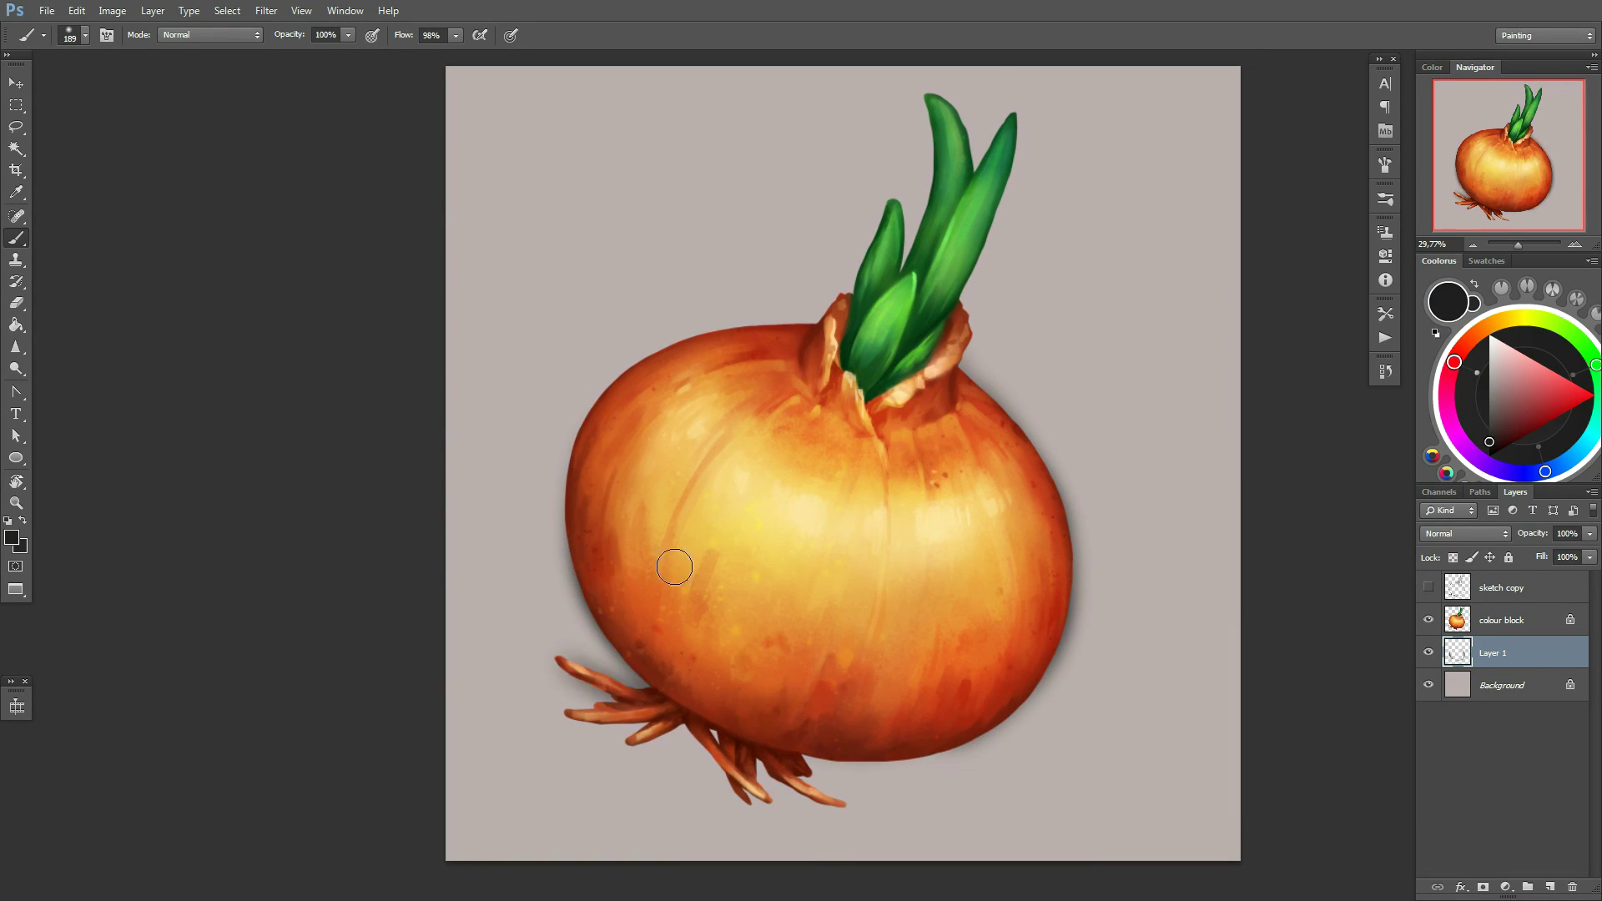
pyautogui.moveTo(675, 568); pyautogui.dragTo(590, 723)
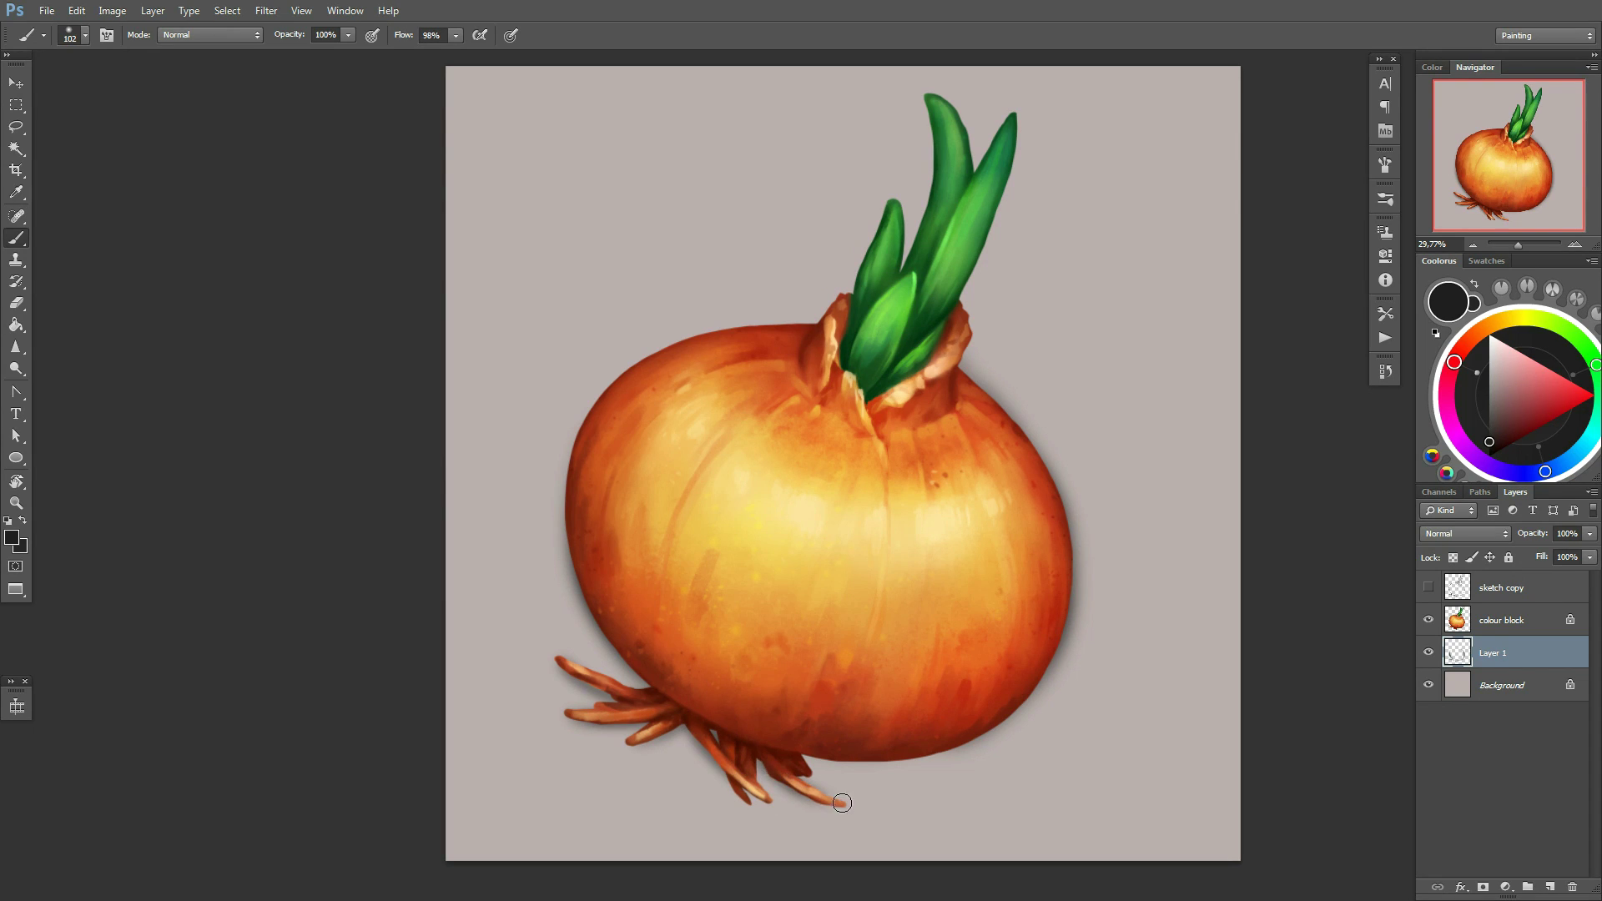
pyautogui.moveTo(801, 753); pyautogui.dragTo(785, 706)
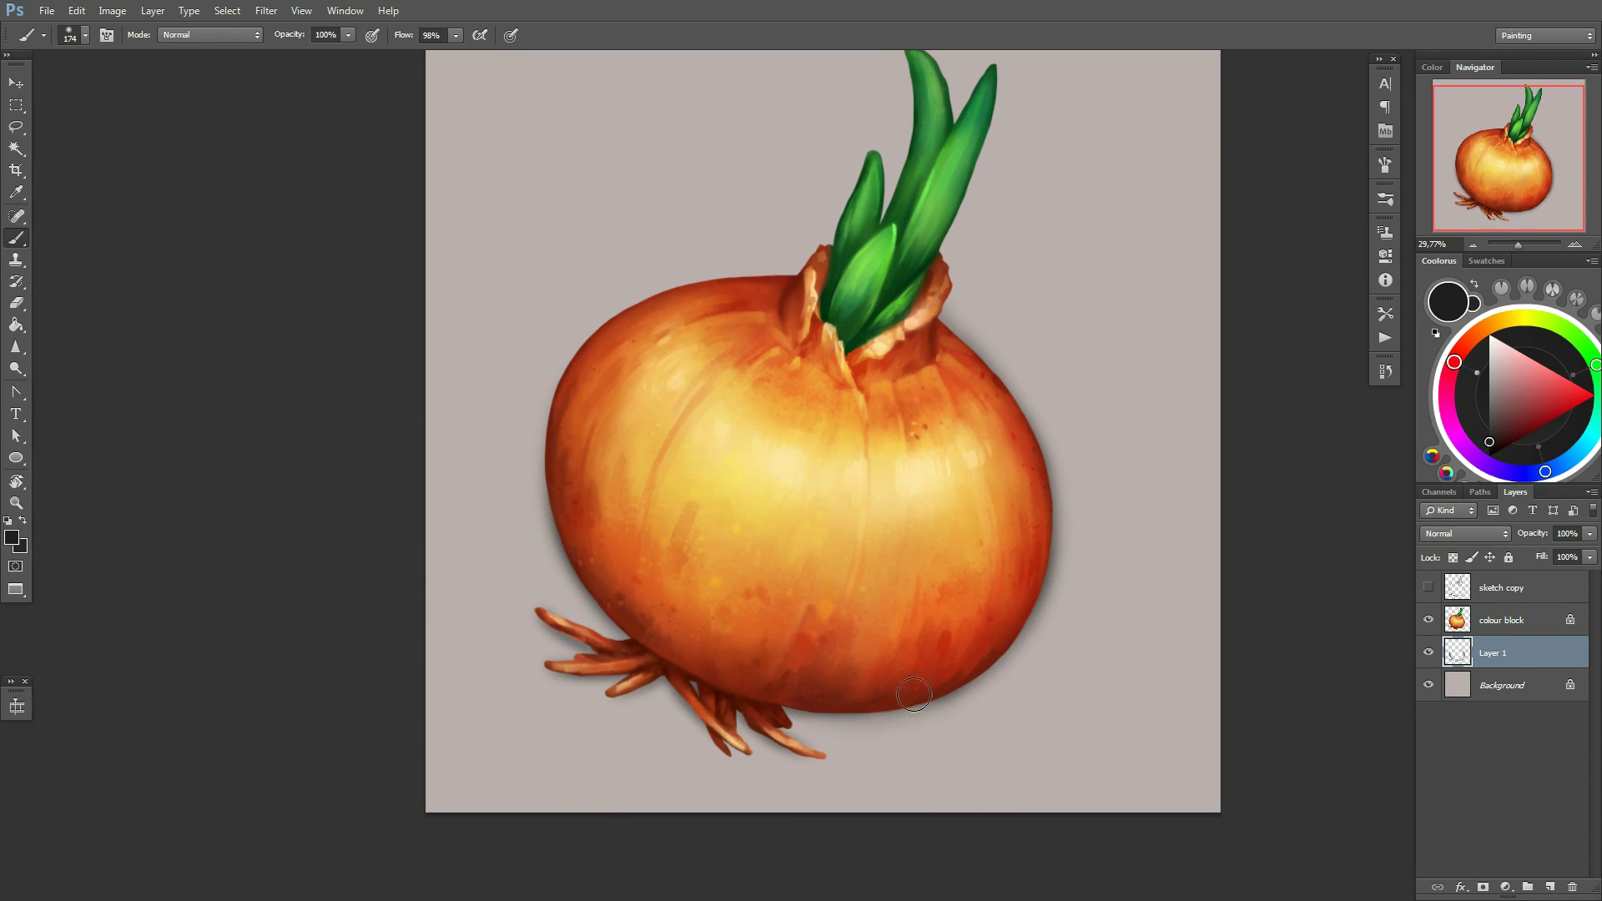
pyautogui.rightClick(1077, 535)
pyautogui.moveTo(1202, 554); pyautogui.dragTo(1160, 554)
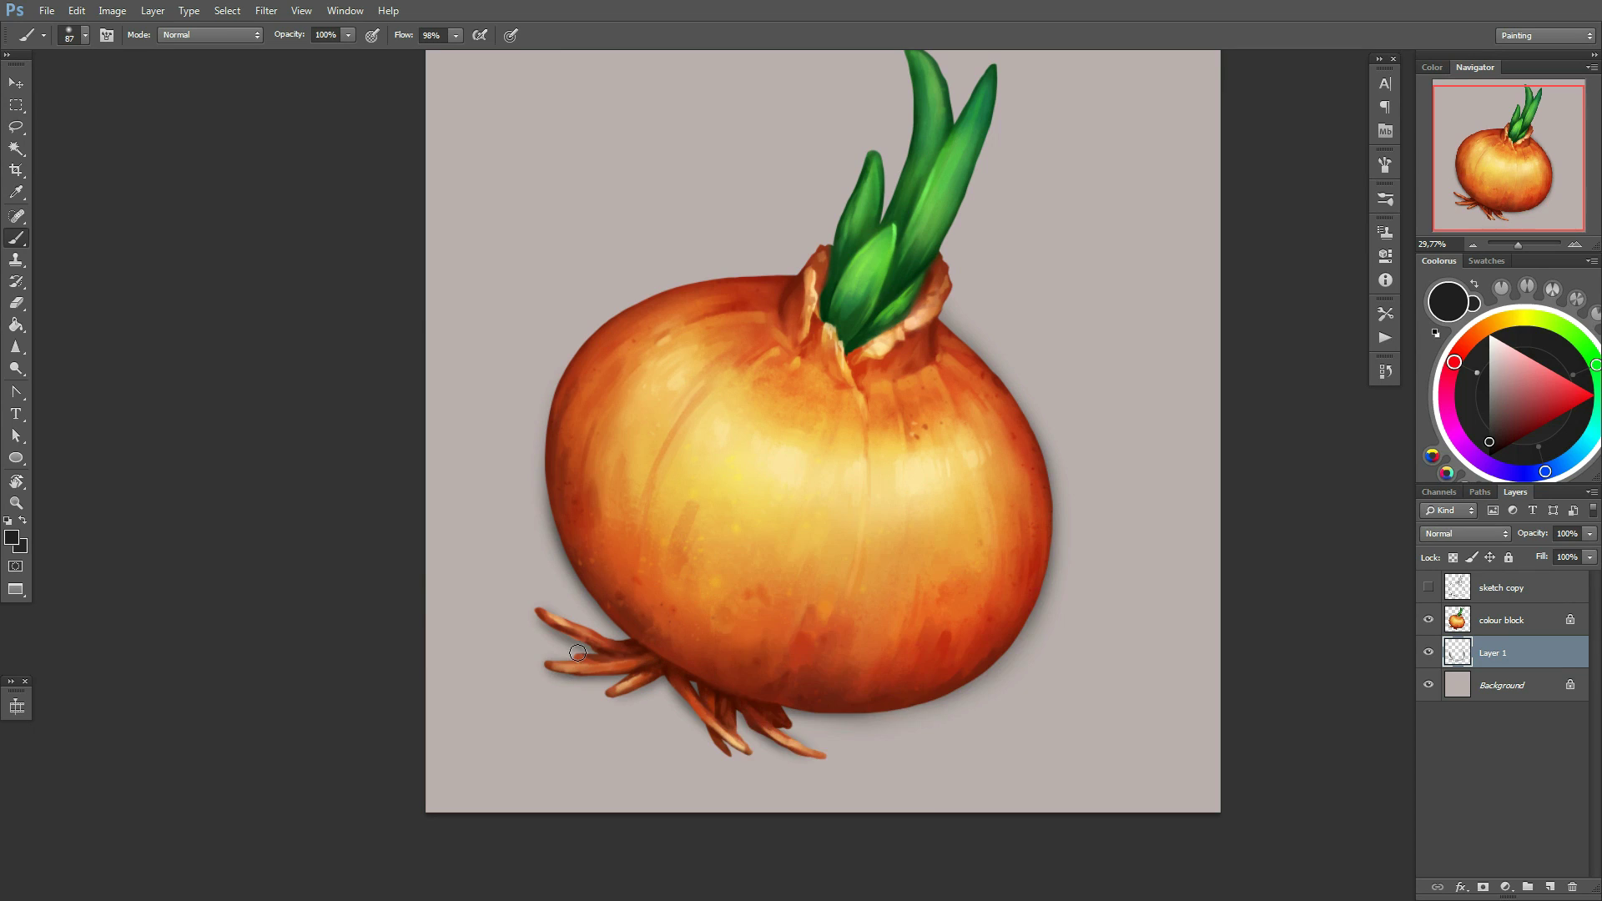
# Resize the soft shadow brush from 308 px down to 123 px while adjusting the view
pyautogui.scroll(3, 906, 300)
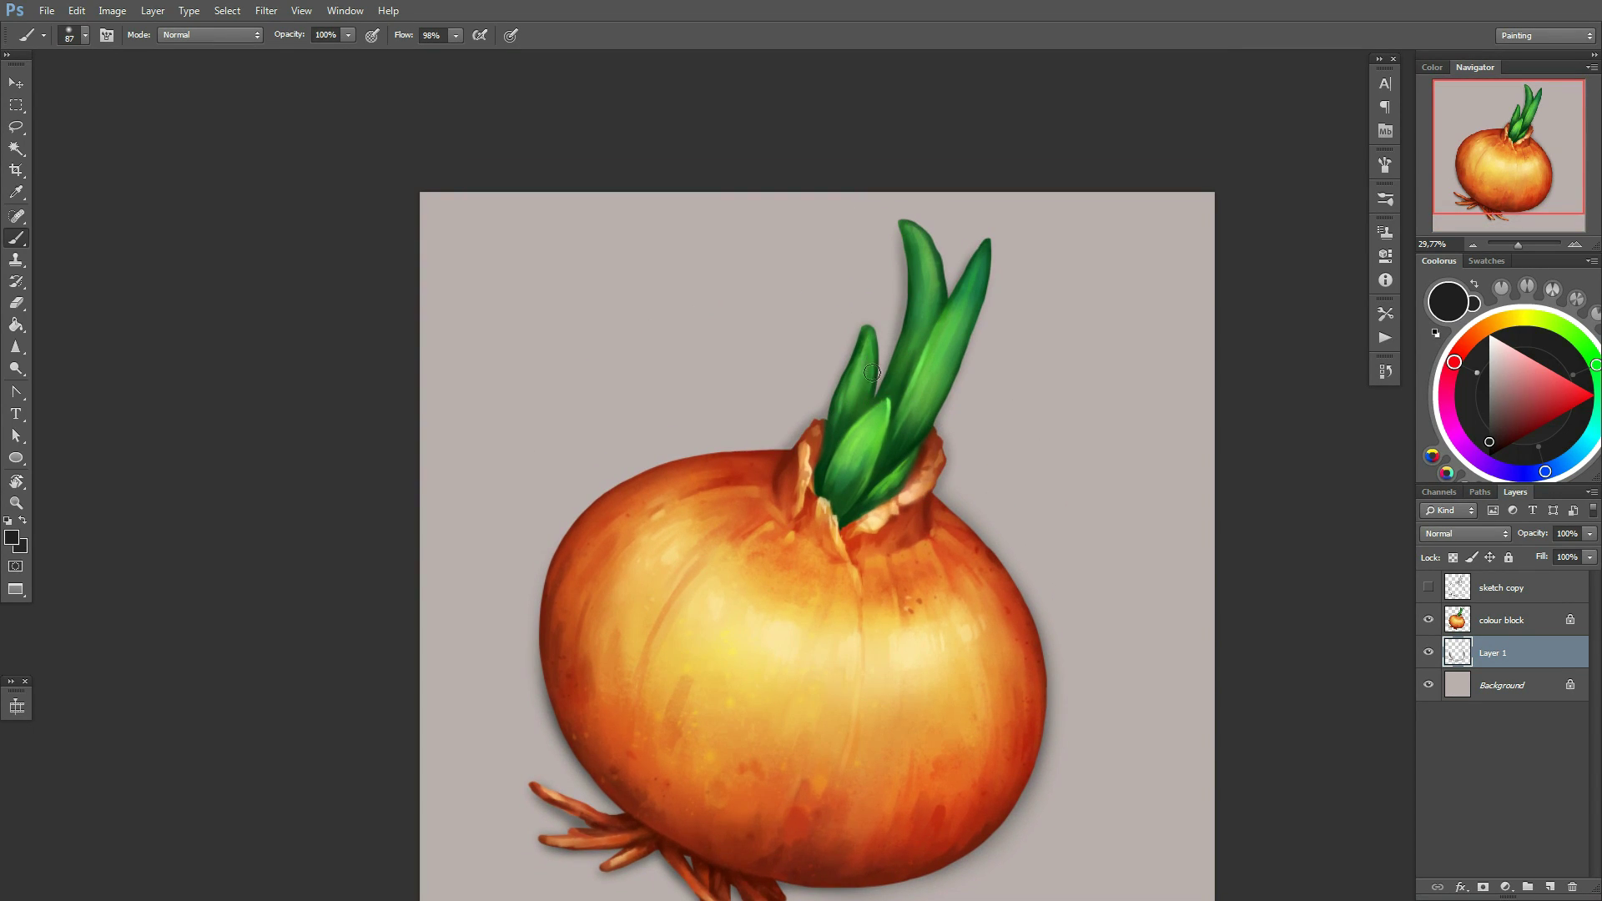
pyautogui.press(']')
pyautogui.press(']')
pyautogui.press(']')
pyautogui.scroll(-1, 853, 479)
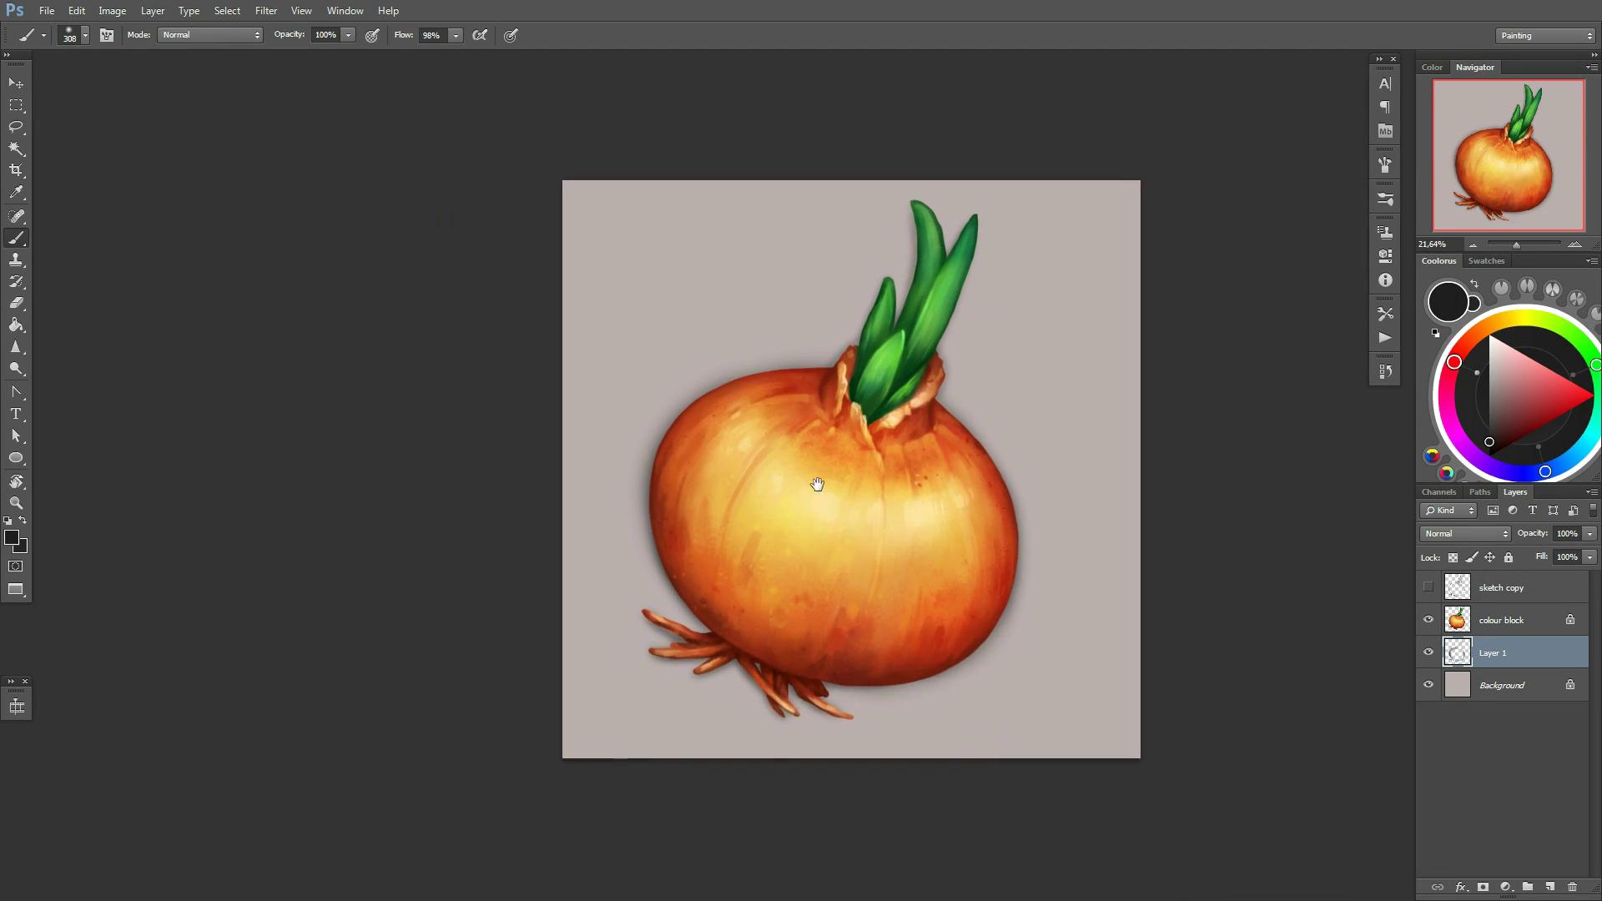
pyautogui.scroll(1, 853, 479)
pyautogui.scroll(-5, 737, 673)
pyautogui.press('[')
pyautogui.press('[')
pyautogui.press('[')
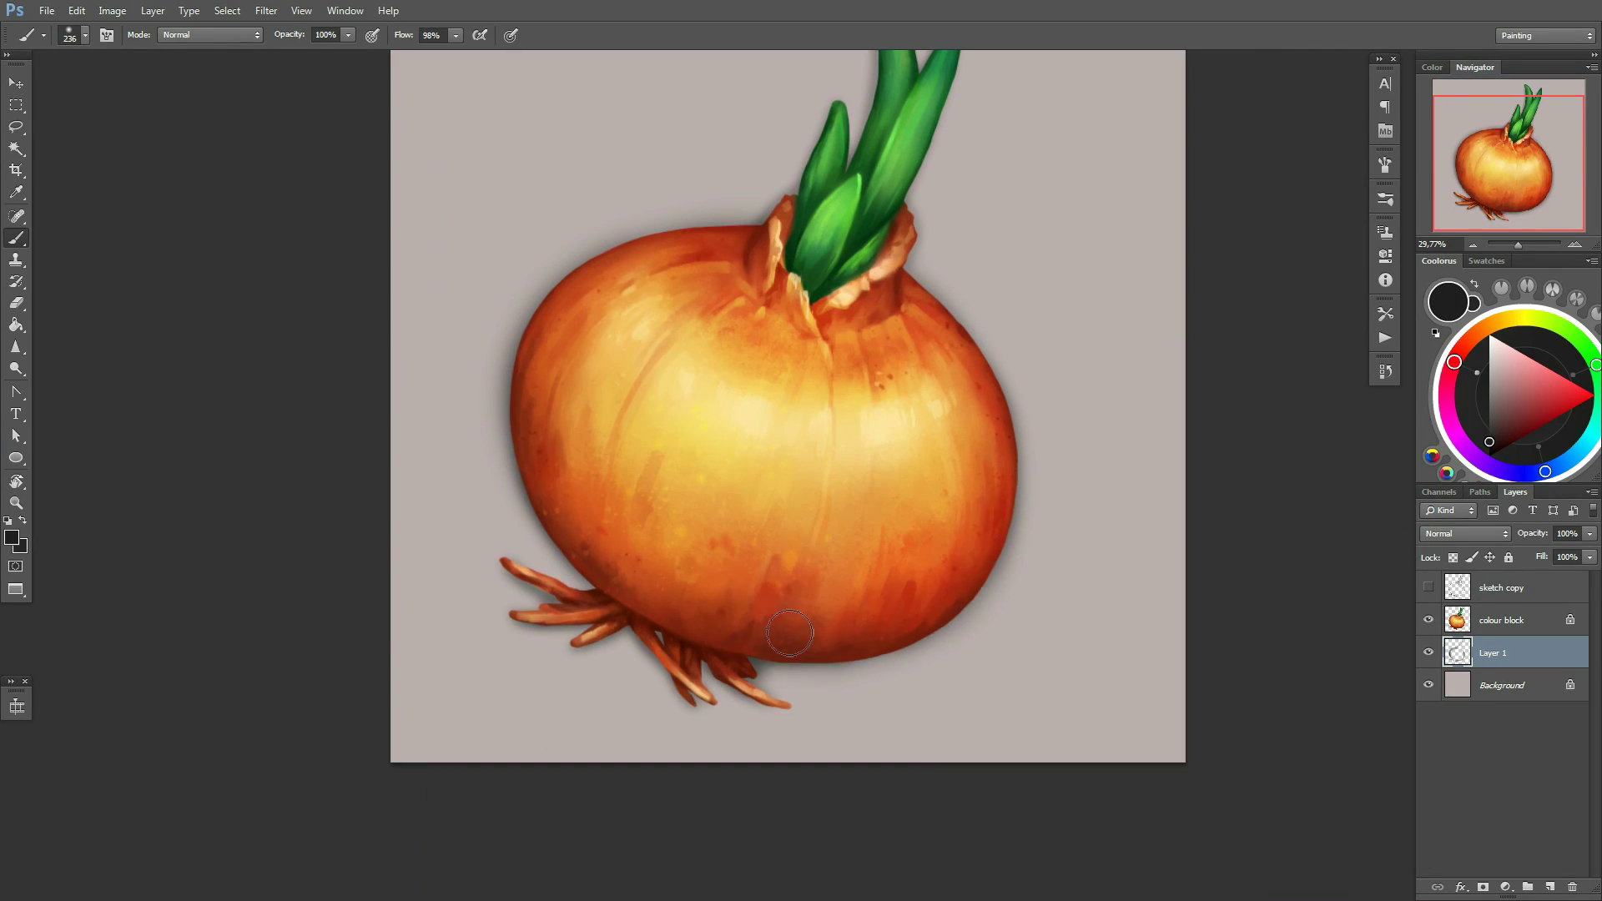
pyautogui.scroll(-3, 954, 588)
# Switch to the Eraser and shrink it to a small size
pyautogui.press('e')
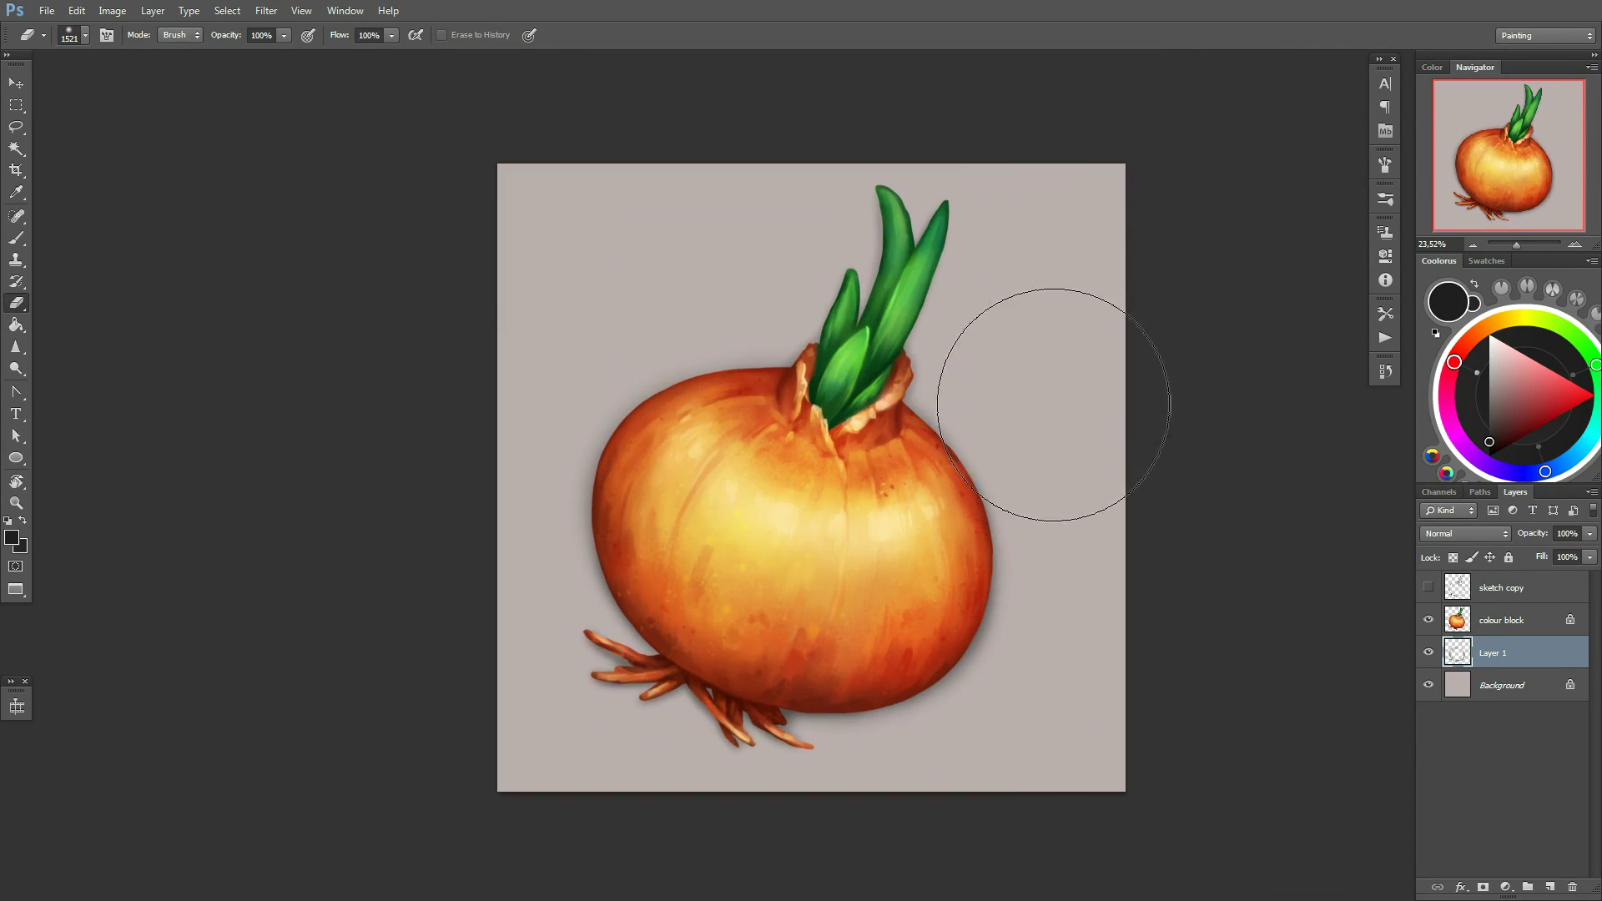
pyautogui.scroll(6, 848, 615)
pyautogui.scroll(2, 1002, 411)
pyautogui.scroll(2, 1167, 375)
pyautogui.moveTo(1166, 375); pyautogui.dragTo(1225, 569)
pyautogui.rightClick(1225, 569)
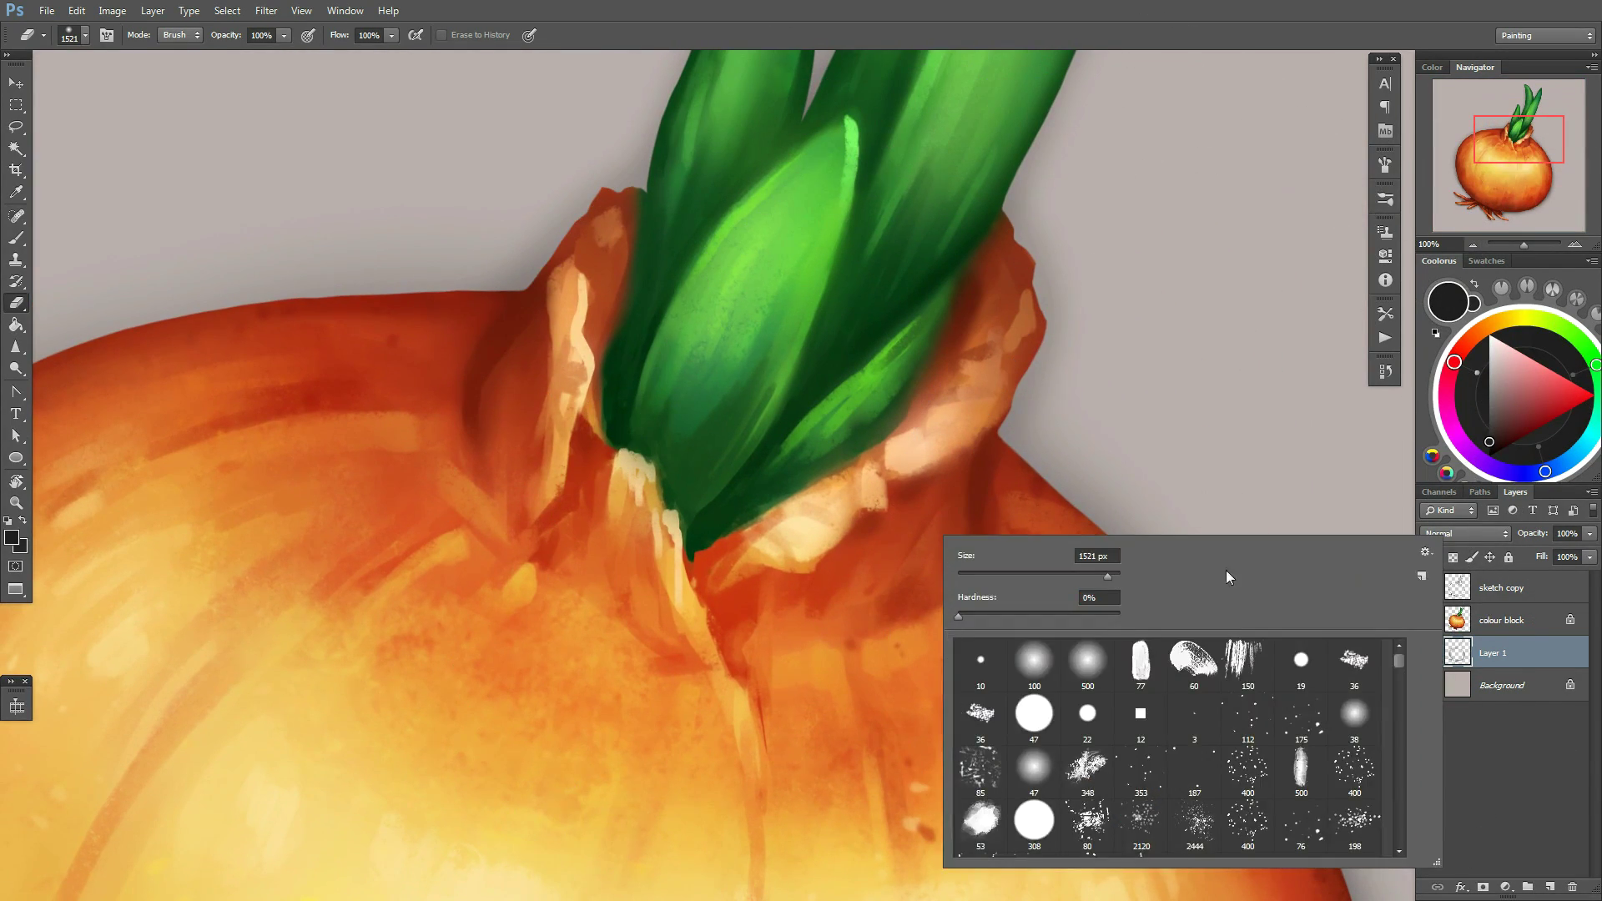
pyautogui.hotkey('alt', ']')
# With an 11 px Brush, sample tan and dark red-brown from the onion neck
pyautogui.press('b')
pyautogui.keyDown('alt'); pyautogui.click(645, 470); pyautogui.keyUp('alt')
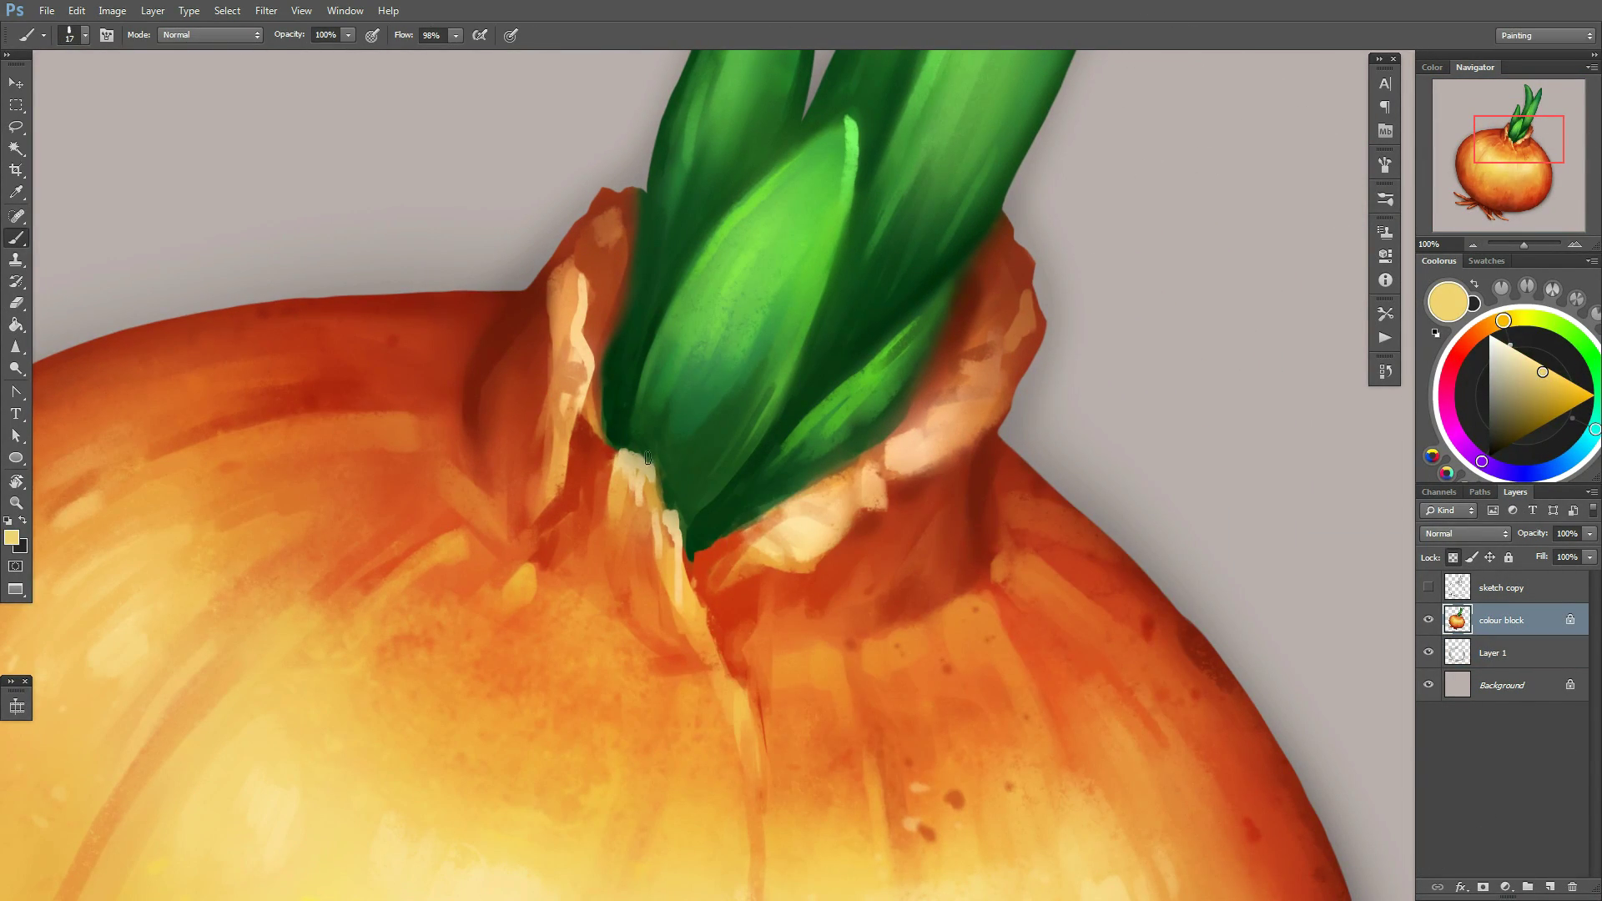
pyautogui.rightClick(647, 457)
pyautogui.press('[')
pyautogui.keyDown('alt'); pyautogui.click(716, 544); pyautogui.keyUp('alt')
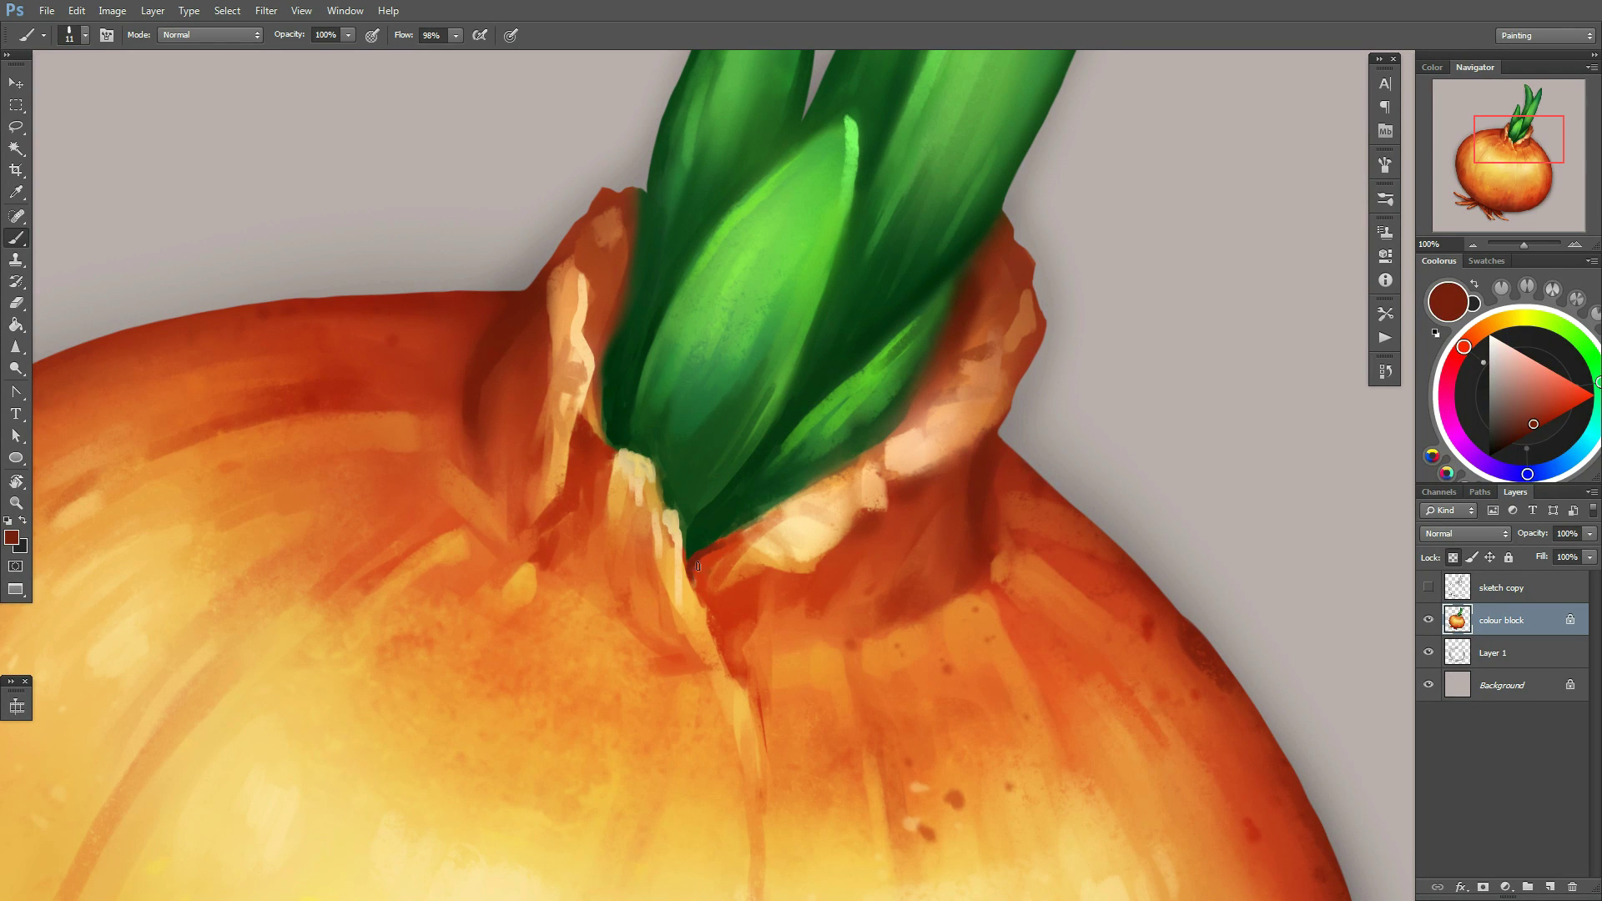
pyautogui.rightClick(743, 533)
pyautogui.press('Return')
# Enlarge the brush and sample dark red-brown from the onion for broad neck strokes
pyautogui.scroll(-3, 718, 557)
pyautogui.scroll(2, 921, 546)
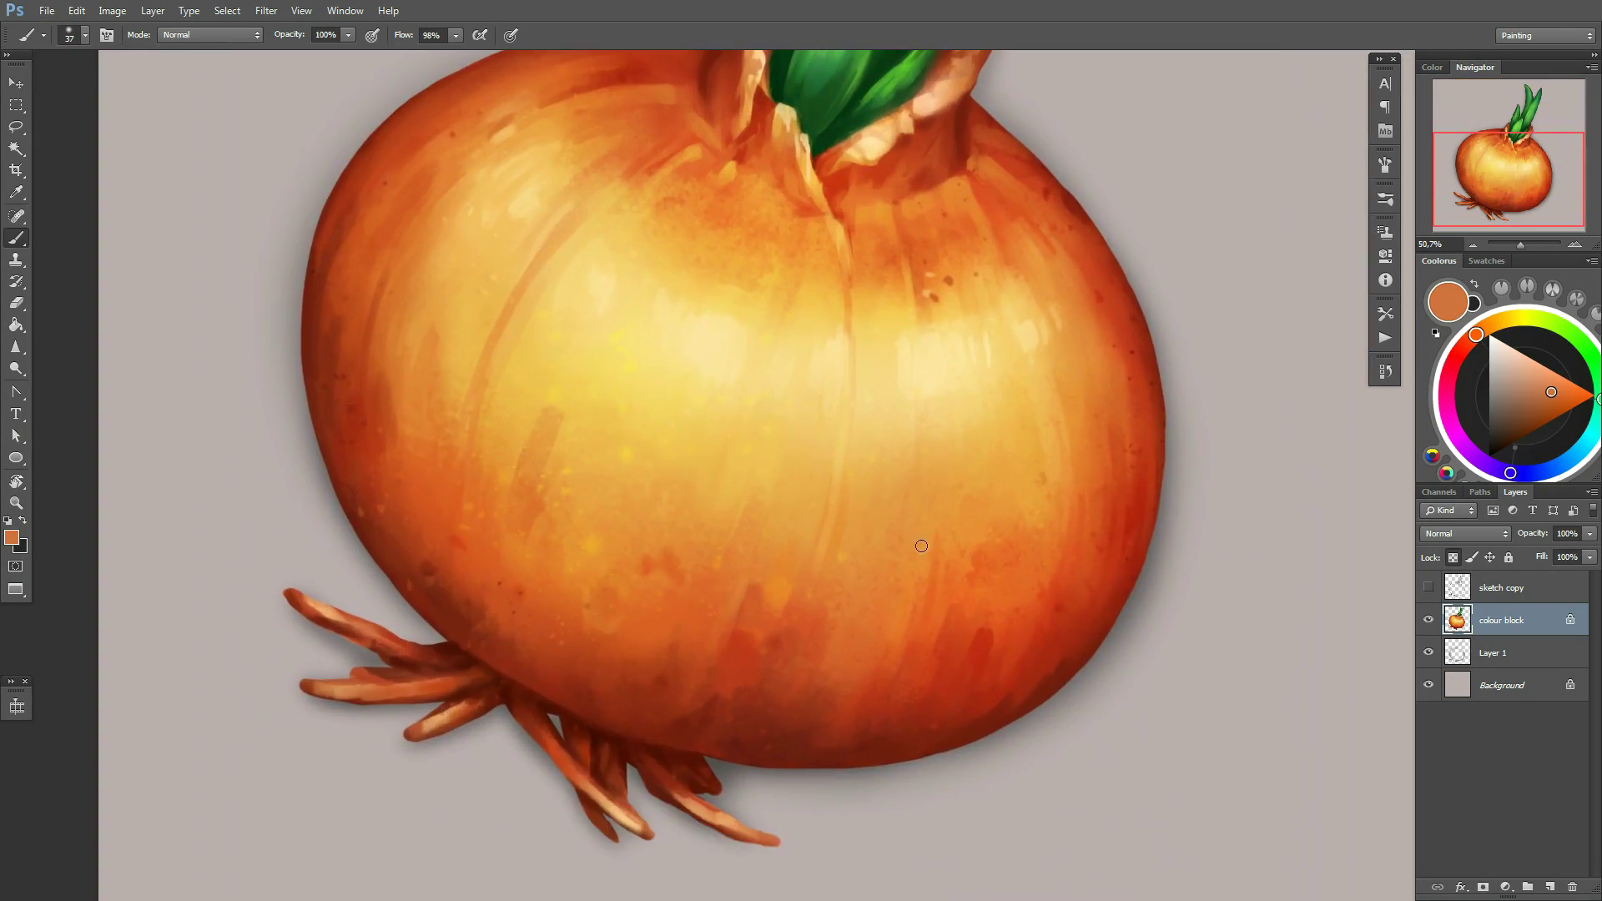
pyautogui.scroll(-3, 921, 545)
pyautogui.rightClick(862, 397)
pyautogui.press('Return')
pyautogui.keyDown('alt'); pyautogui.click(673, 622); pyautogui.keyUp('alt')
pyautogui.scroll(1, 875, 590)
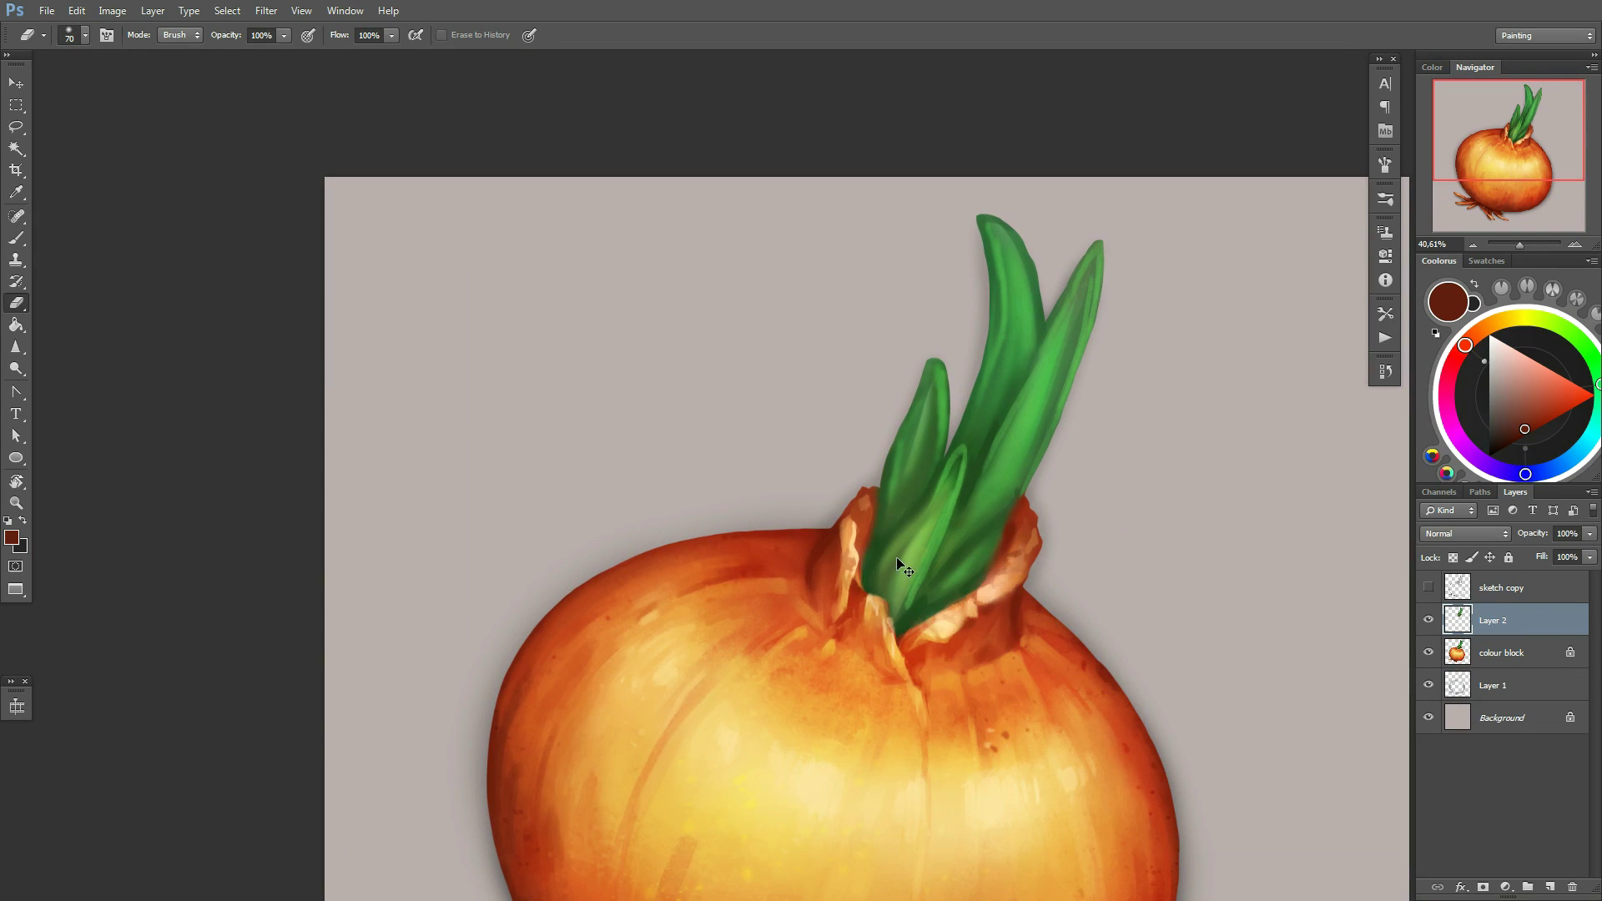
# Set the eraser to 96 px, then sample dark green from a sprout with the Brush
pyautogui.rightClick(960, 534)
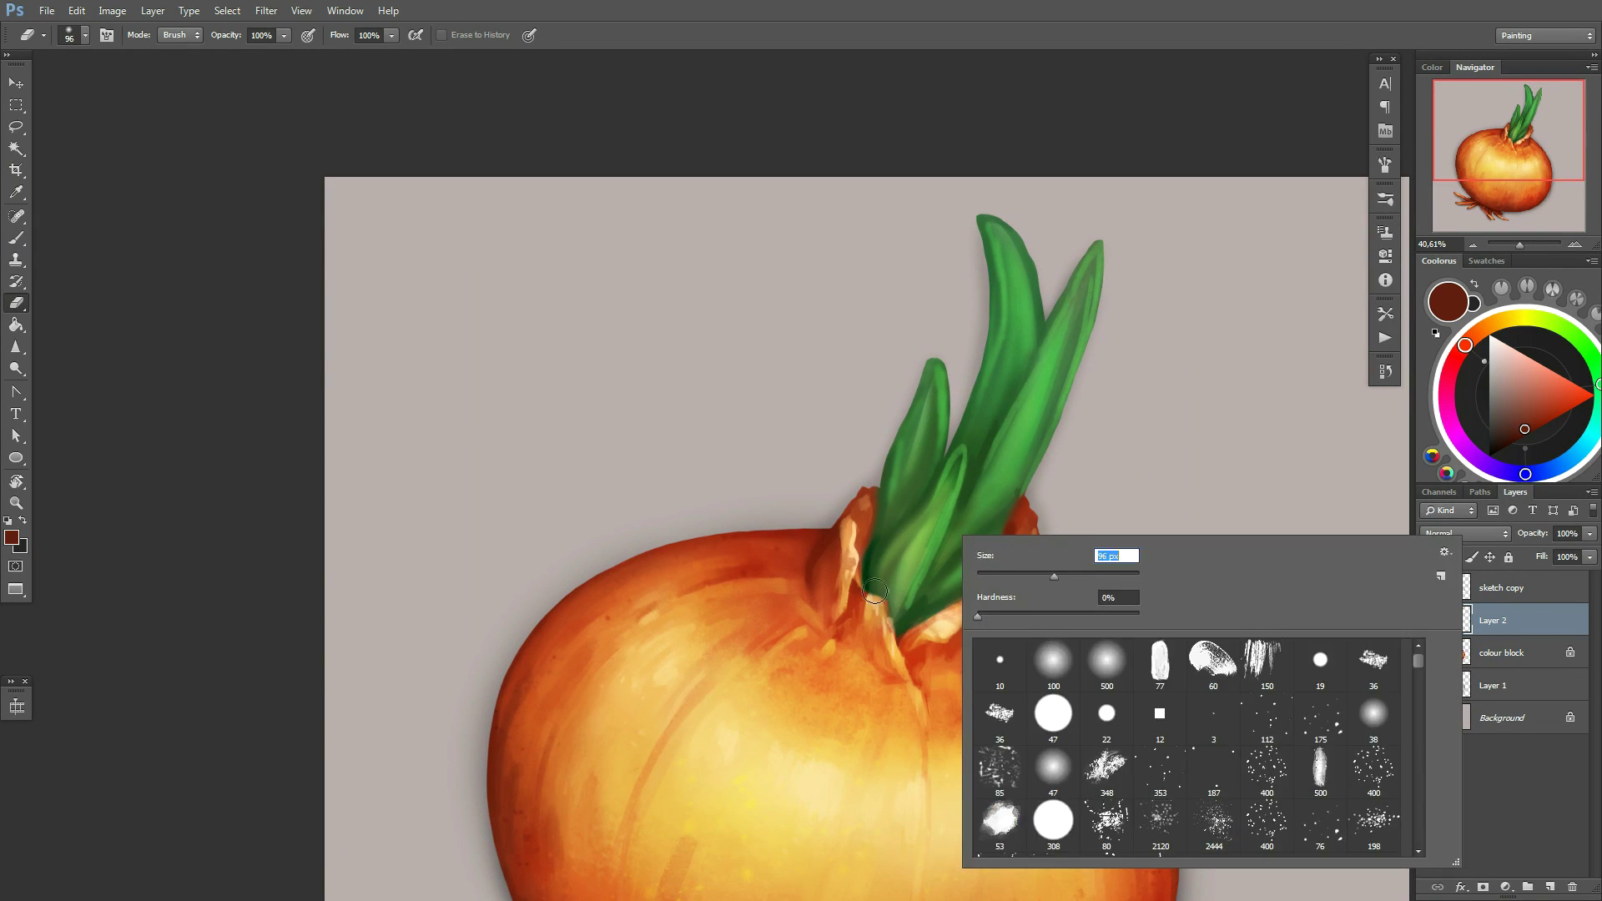
pyautogui.press('Return')
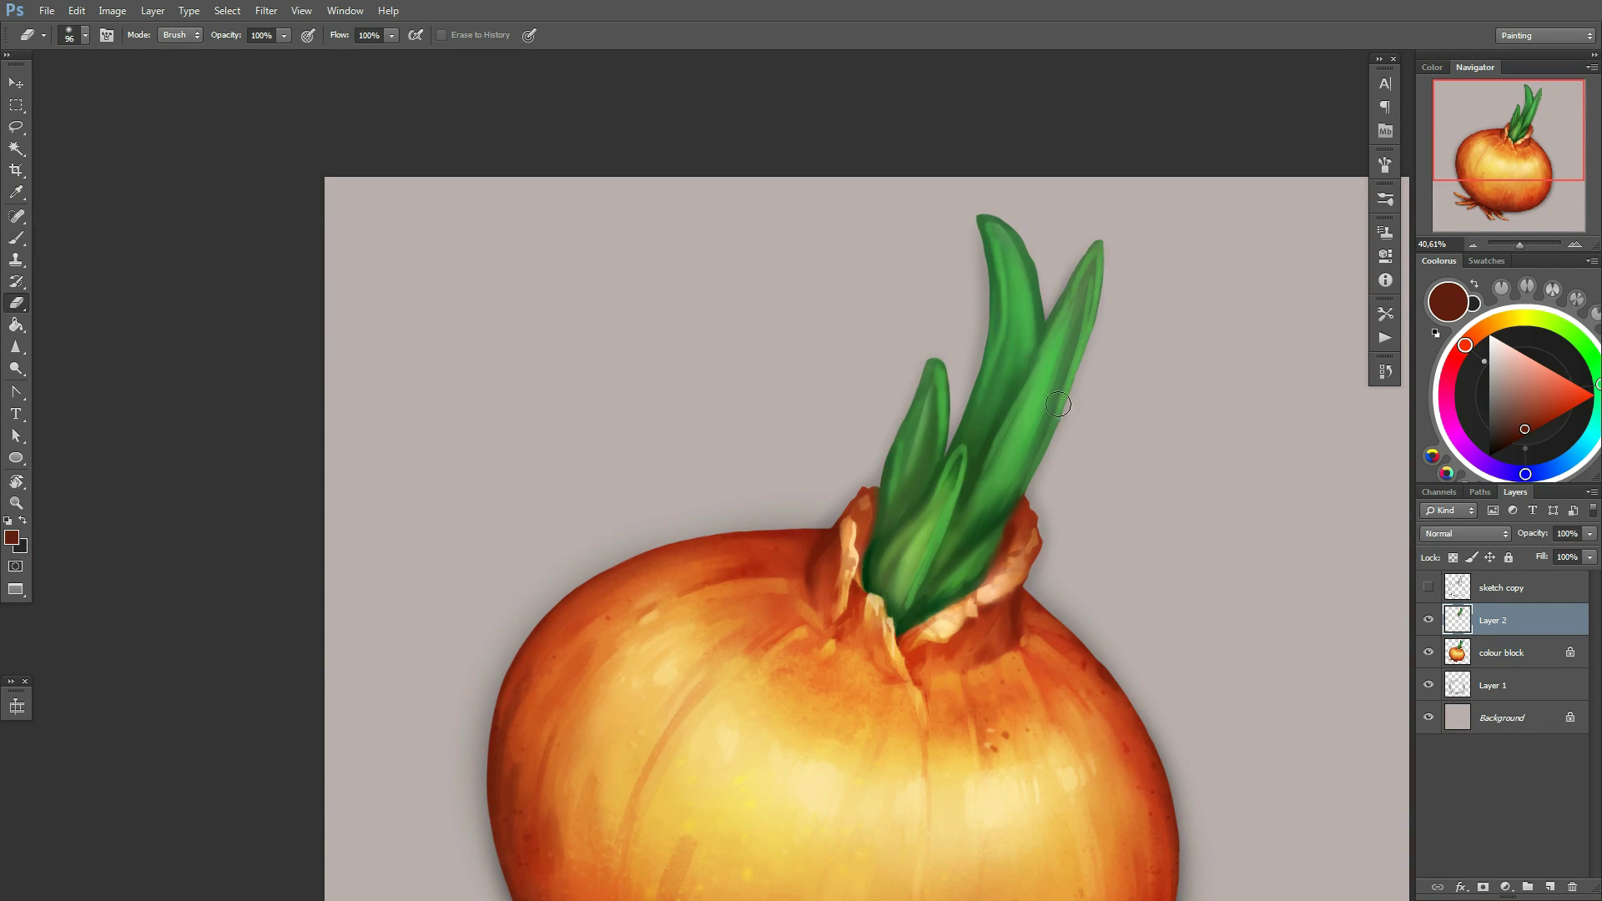
pyautogui.press('b')
pyautogui.rightClick(1061, 424)
pyautogui.press('Return')
pyautogui.keyDown('alt'); pyautogui.click(866, 571); pyautogui.keyUp('alt')
# Sample light and dark sprout greens, shrinking the brush to 28 then 19 px
pyautogui.rightClick(866, 571)
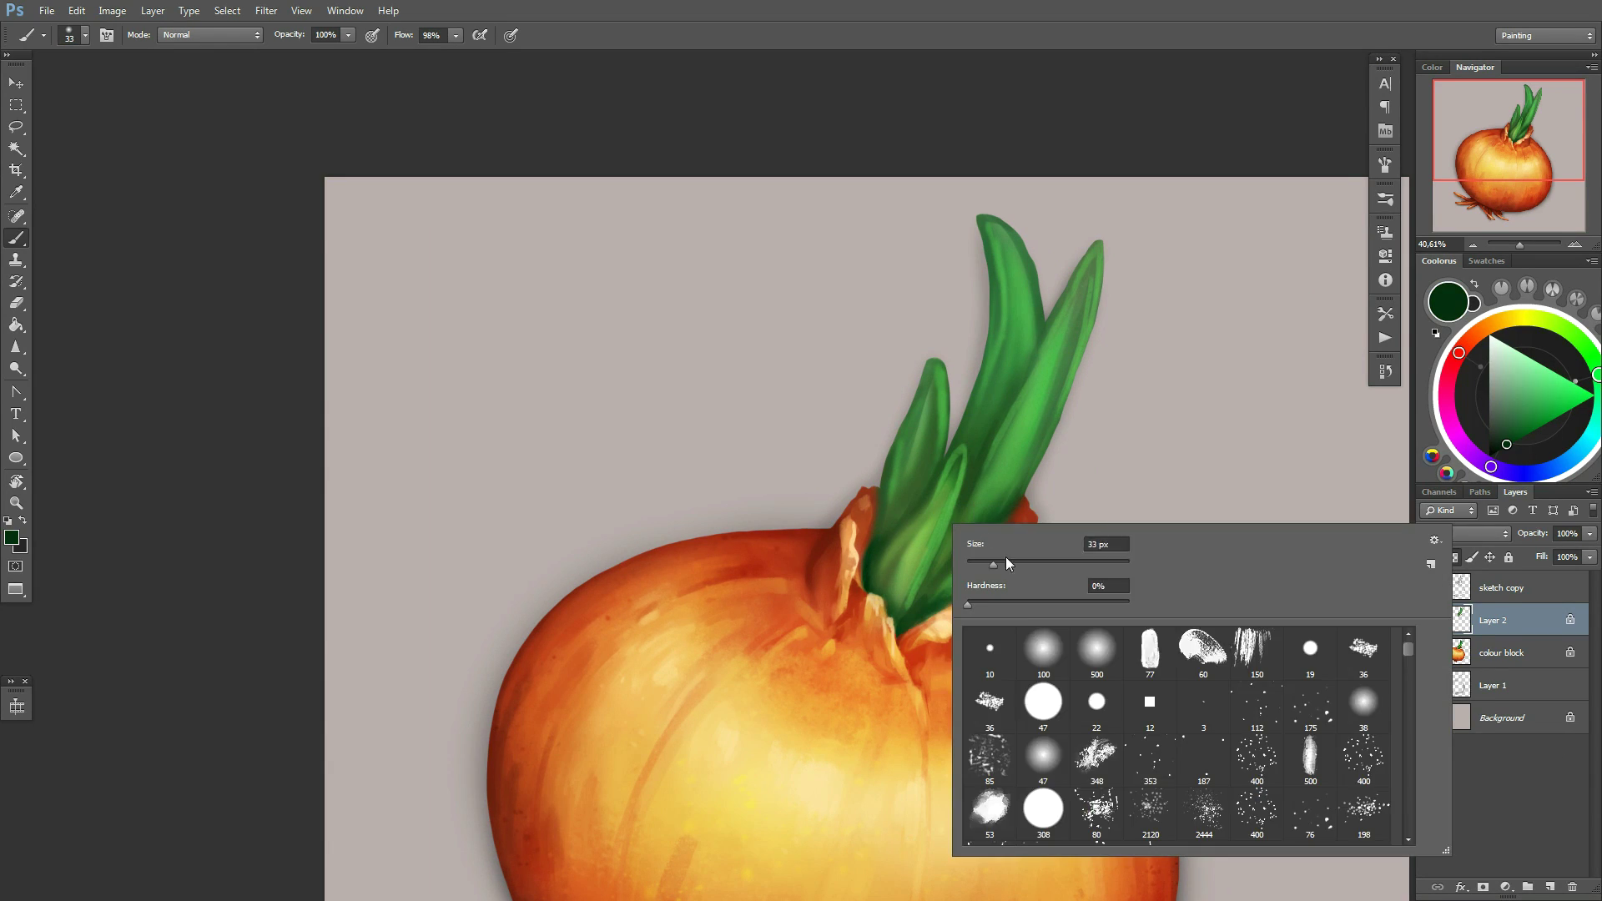
pyautogui.keyDown('alt'); pyautogui.click(1010, 378); pyautogui.keyUp('alt')
pyautogui.rightClick(1010, 378)
pyautogui.moveTo(1127, 348); pyautogui.dragTo(1123, 348)
pyautogui.press('Return')
pyautogui.keyDown('alt'); pyautogui.click(866, 570); pyautogui.keyUp('alt')
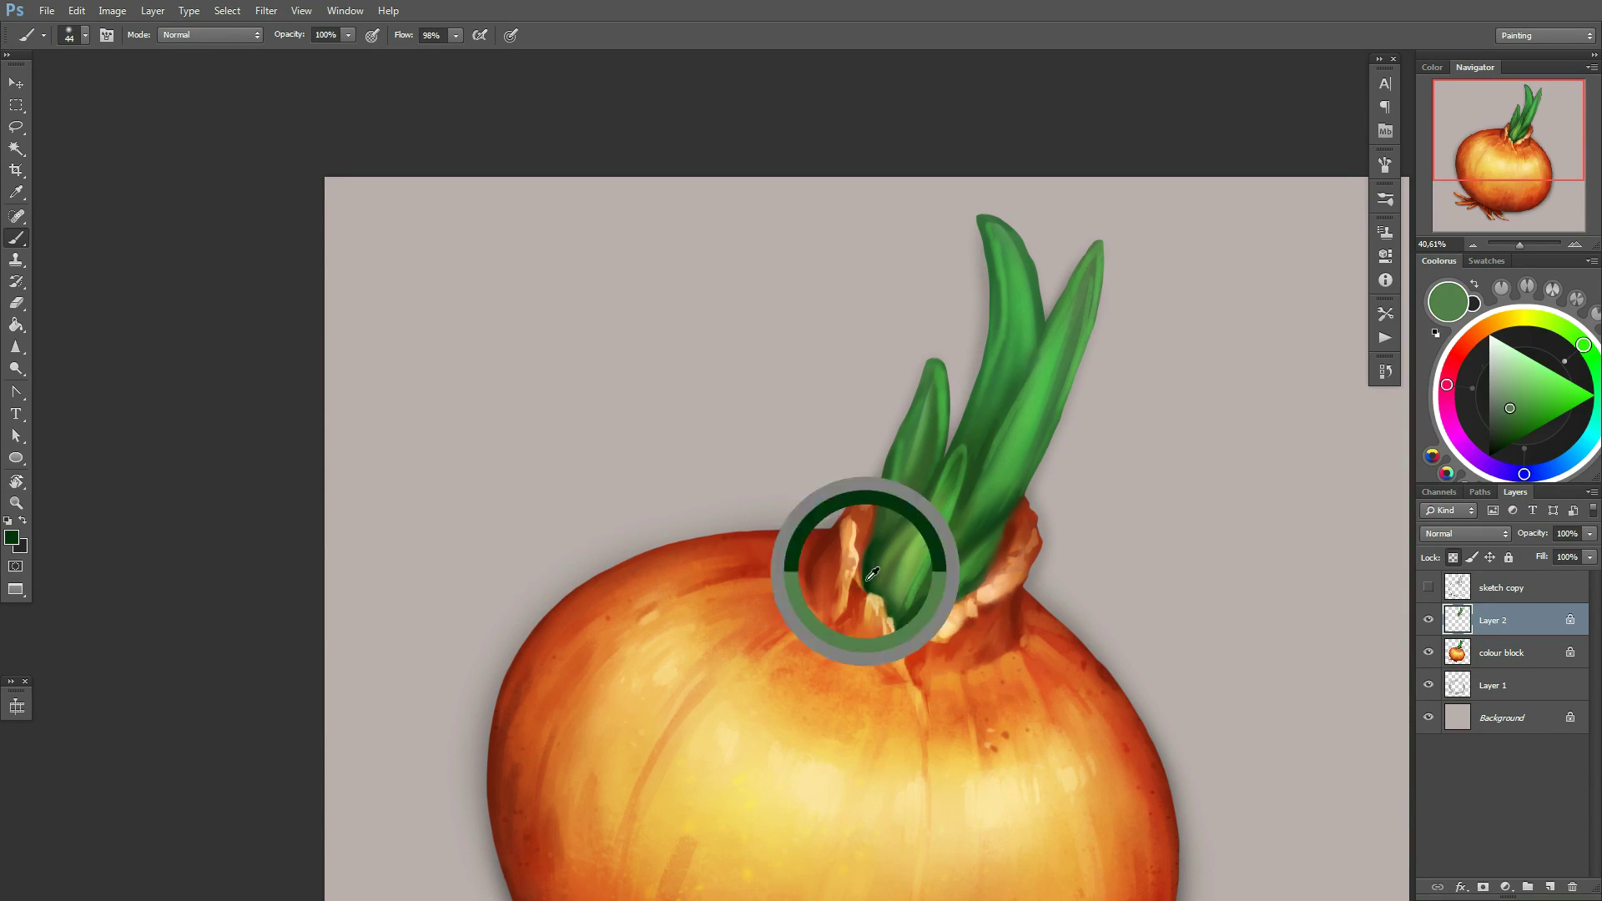
# Paint lighter green sprout highlights using 21 px and 40 px brush sizes
pyautogui.rightClick(960, 500)
pyautogui.press('Return')
pyautogui.rightClick(1168, 509)
pyautogui.press('Return')
pyautogui.keyDown('alt'); pyautogui.click(980, 414); pyautogui.keyUp('alt')
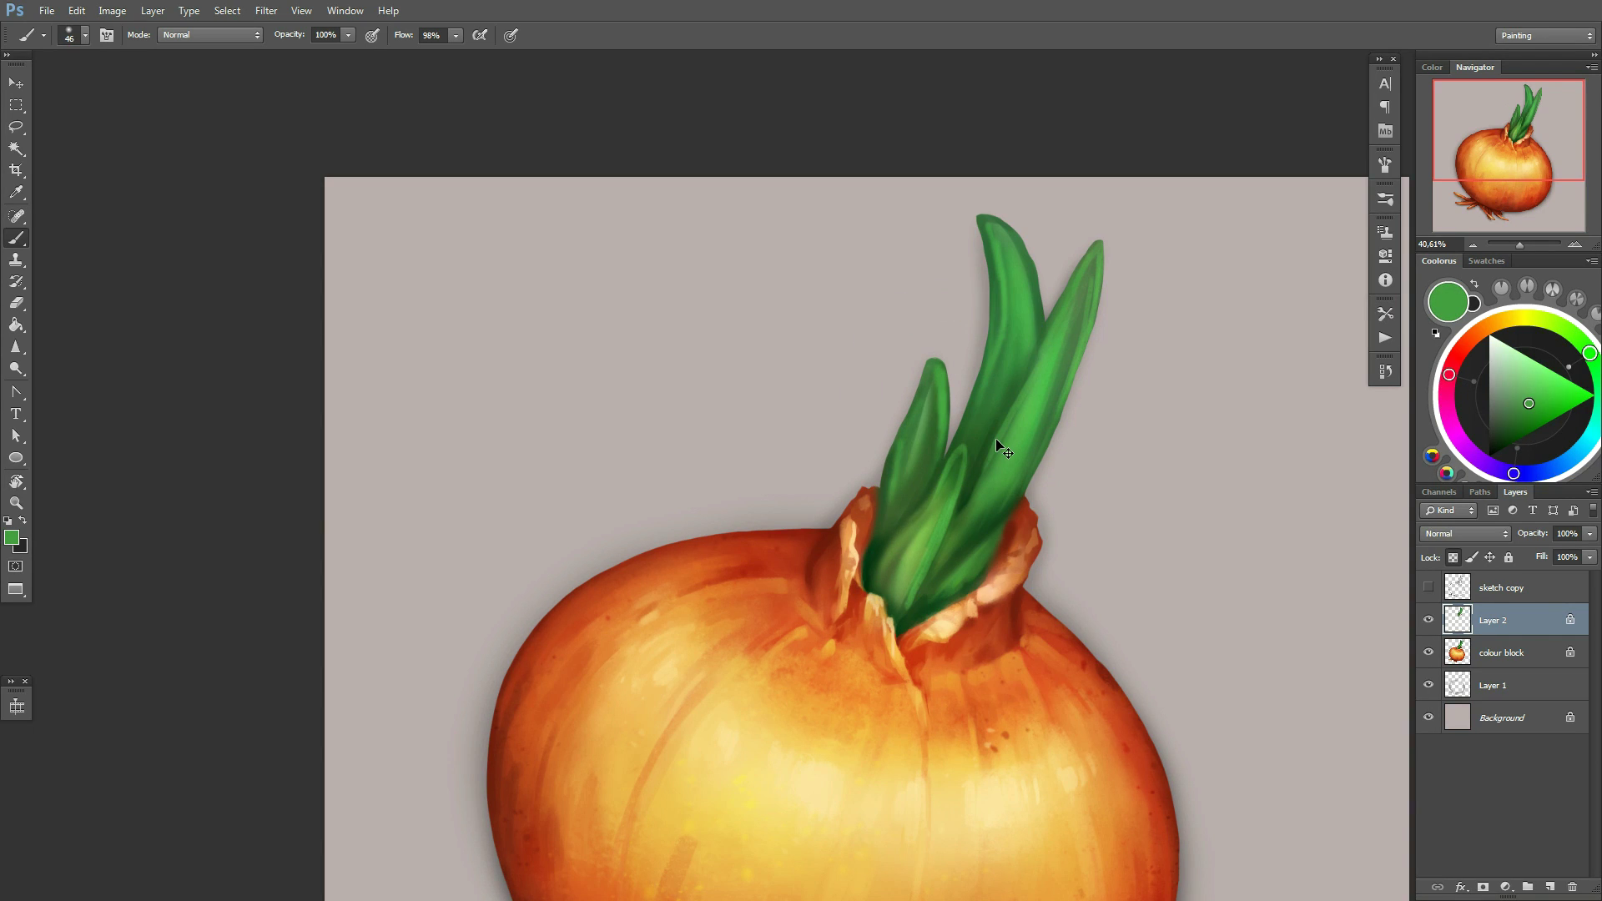
pyautogui.rightClick(995, 439)
pyautogui.press('Return')
# Darken the leaf edges with sampled dark green at 85 px, then 21 px
pyautogui.keyDown('alt'); pyautogui.click(975, 366); pyautogui.keyUp('alt')
pyautogui.rightClick(975, 366)
pyautogui.press('Return')
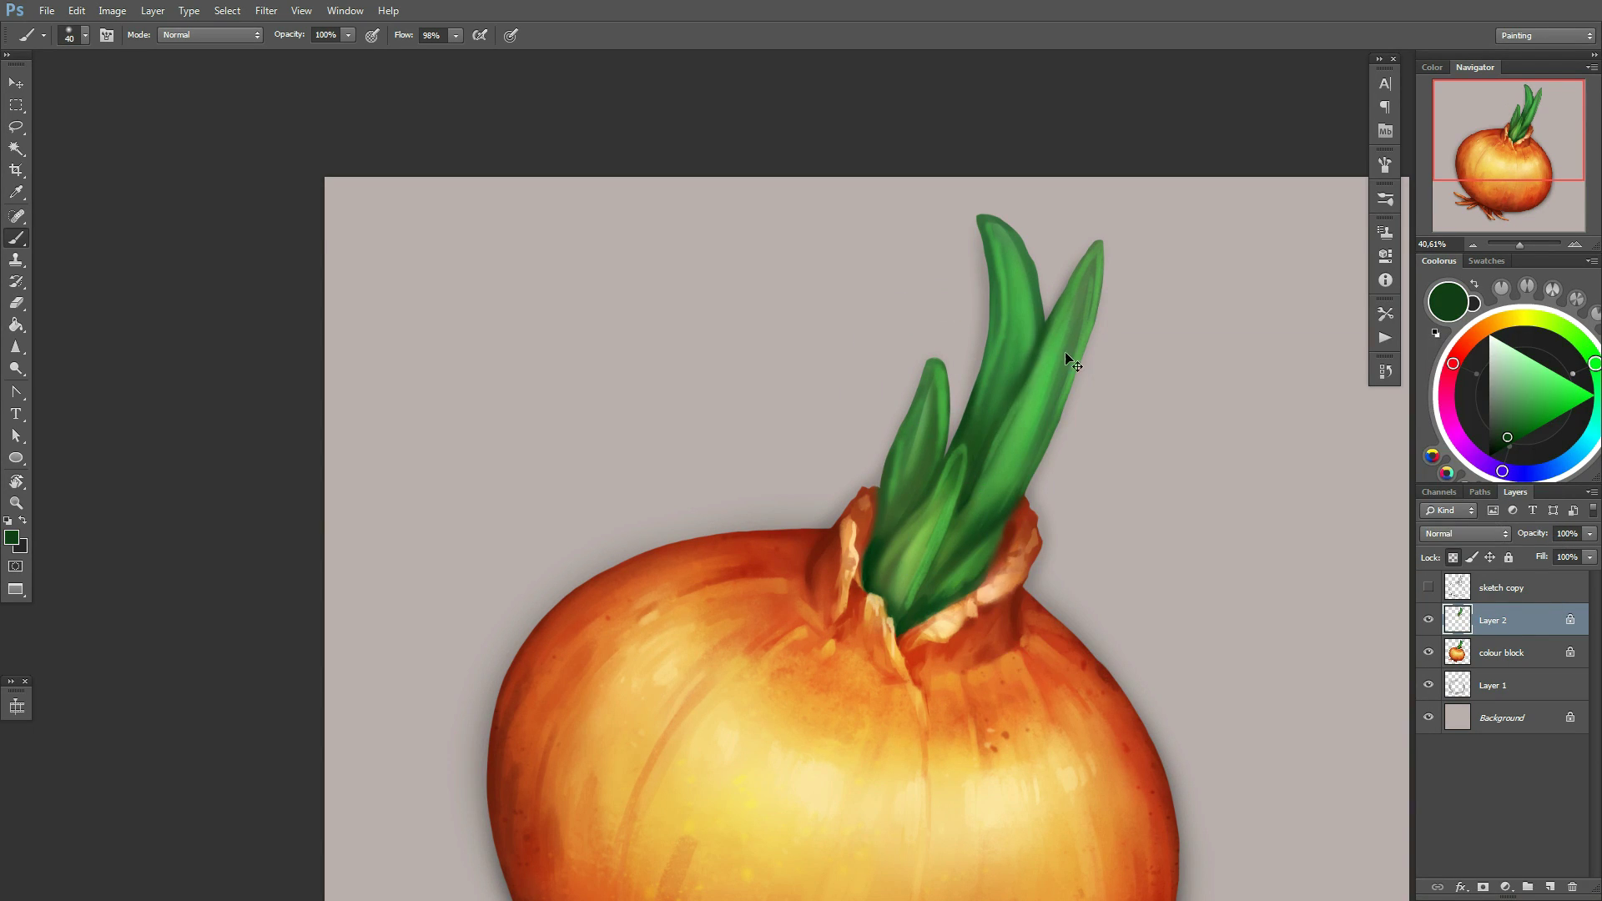
pyautogui.rightClick(1098, 275)
pyautogui.press('Return')
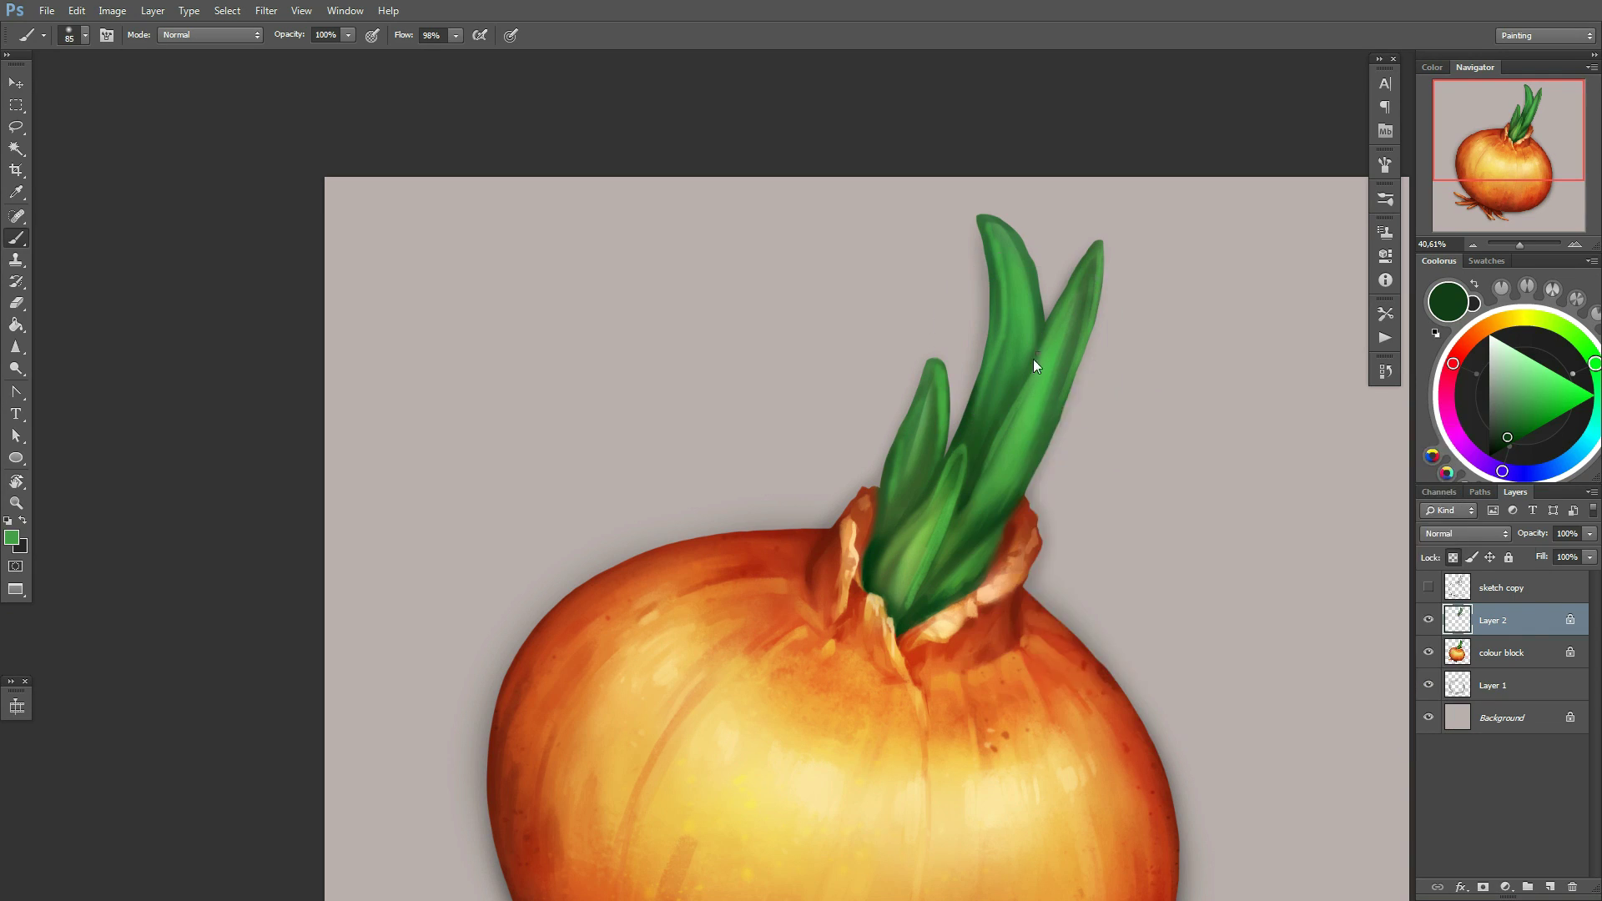
pyautogui.rightClick(878, 519)
pyautogui.press('Return')
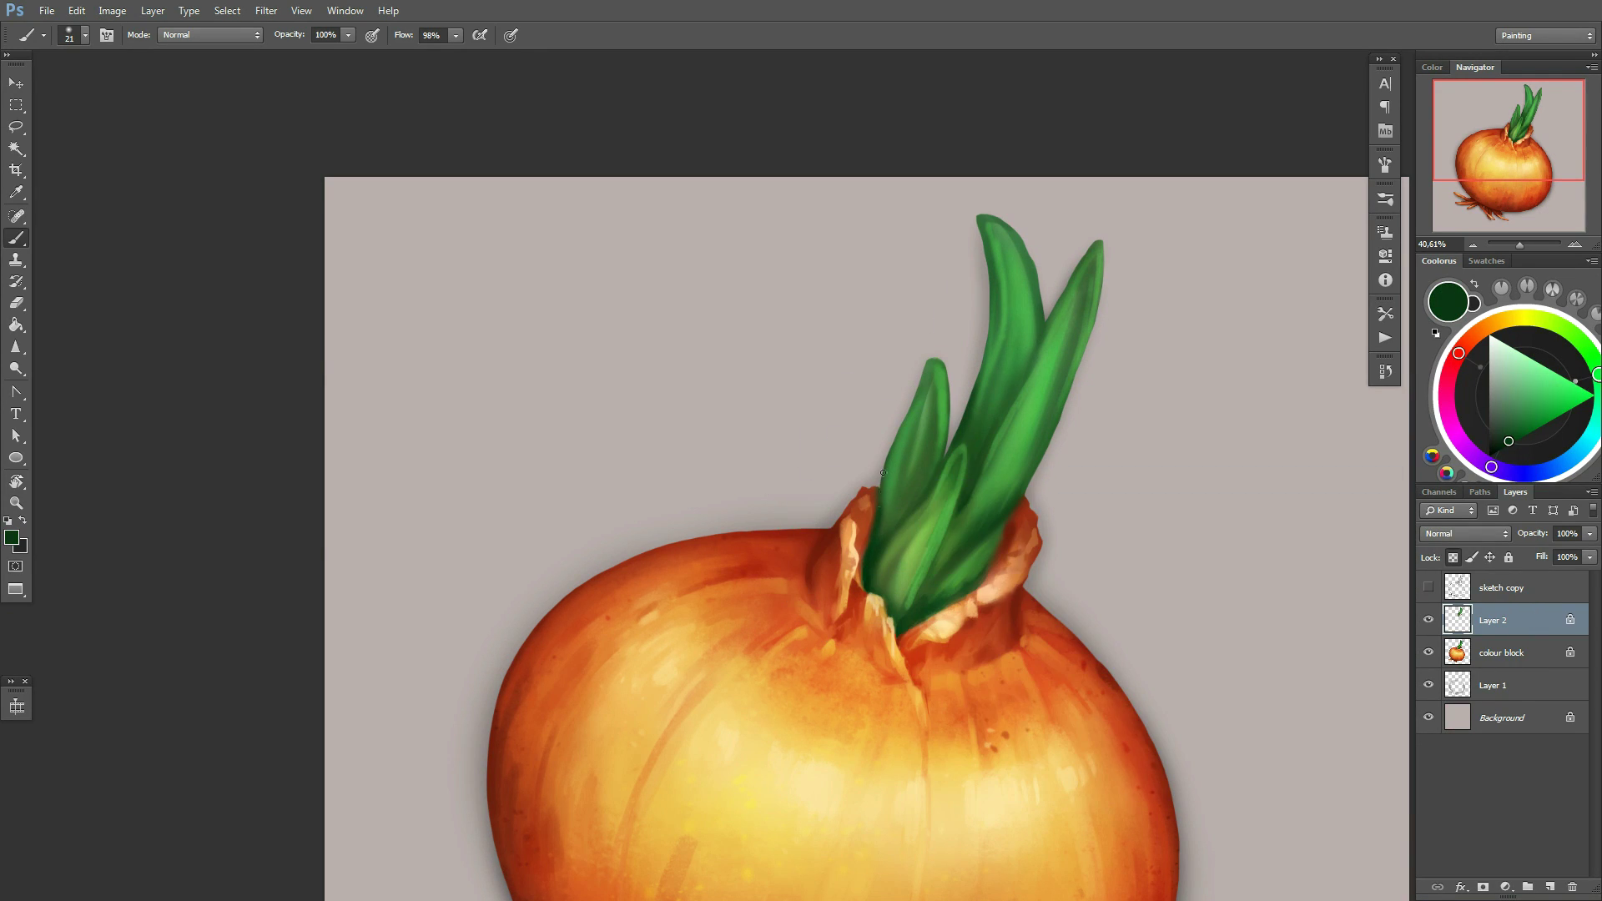
# Sample brown from the onion neck and dark and light leaf greens at 25 px
pyautogui.keyDown('alt'); pyautogui.click(520, 729); pyautogui.keyUp('alt')
pyautogui.keyDown('alt'); pyautogui.click(1025, 488); pyautogui.keyUp('alt')
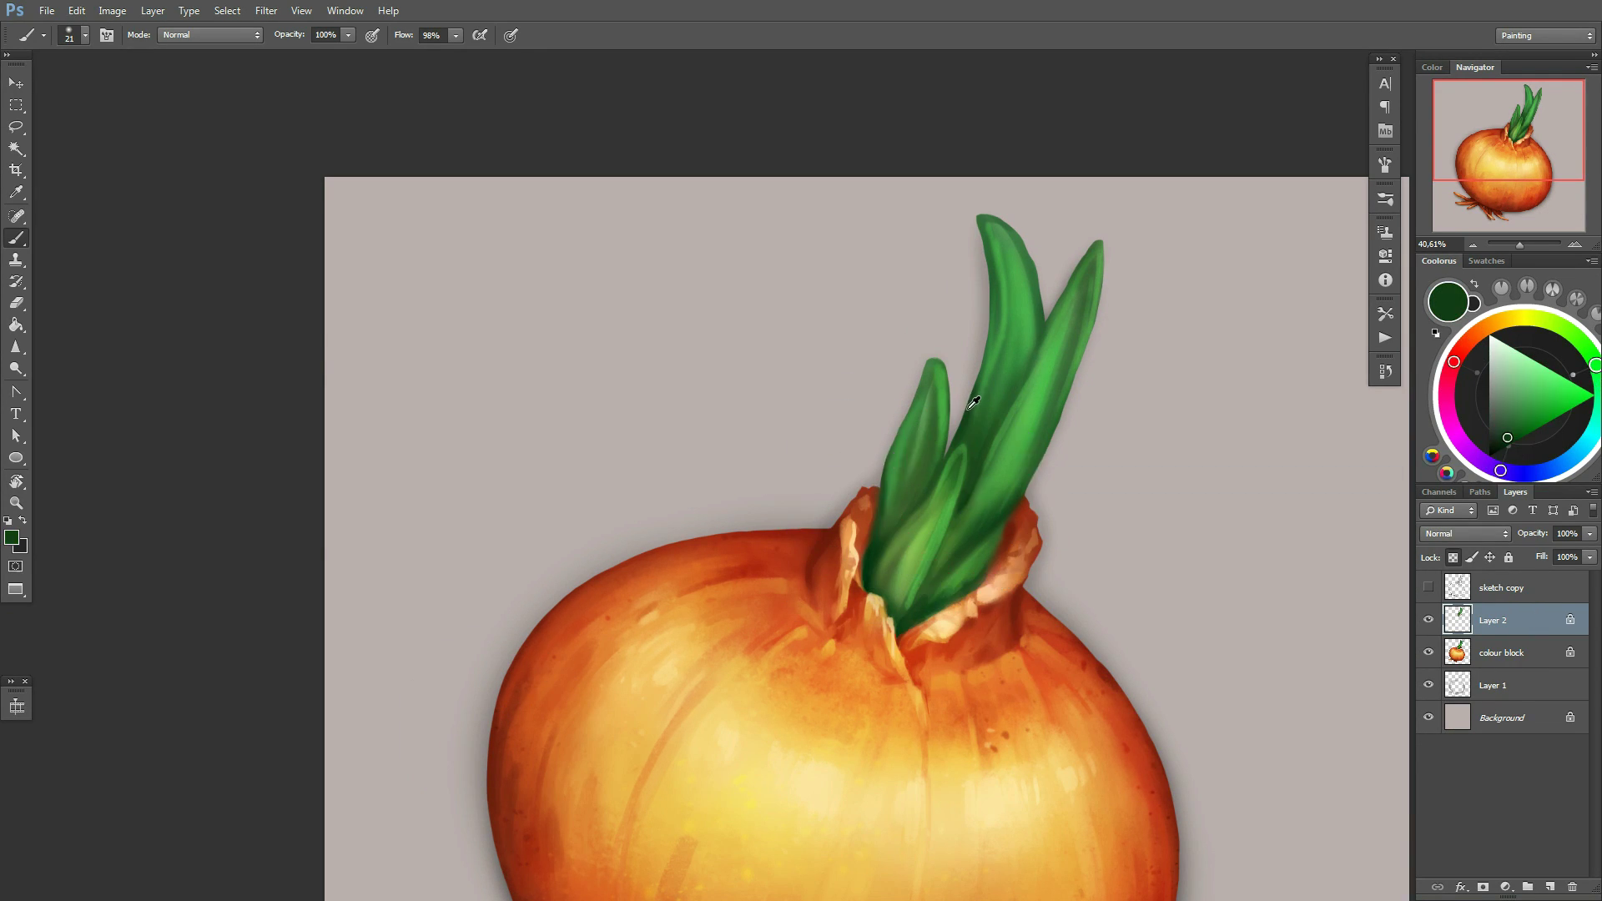
pyautogui.rightClick(1009, 493)
pyautogui.press('Return')
pyautogui.rightClick(1010, 455)
pyautogui.press('Return')
pyautogui.keyDown('alt'); pyautogui.click(926, 536); pyautogui.keyUp('alt')
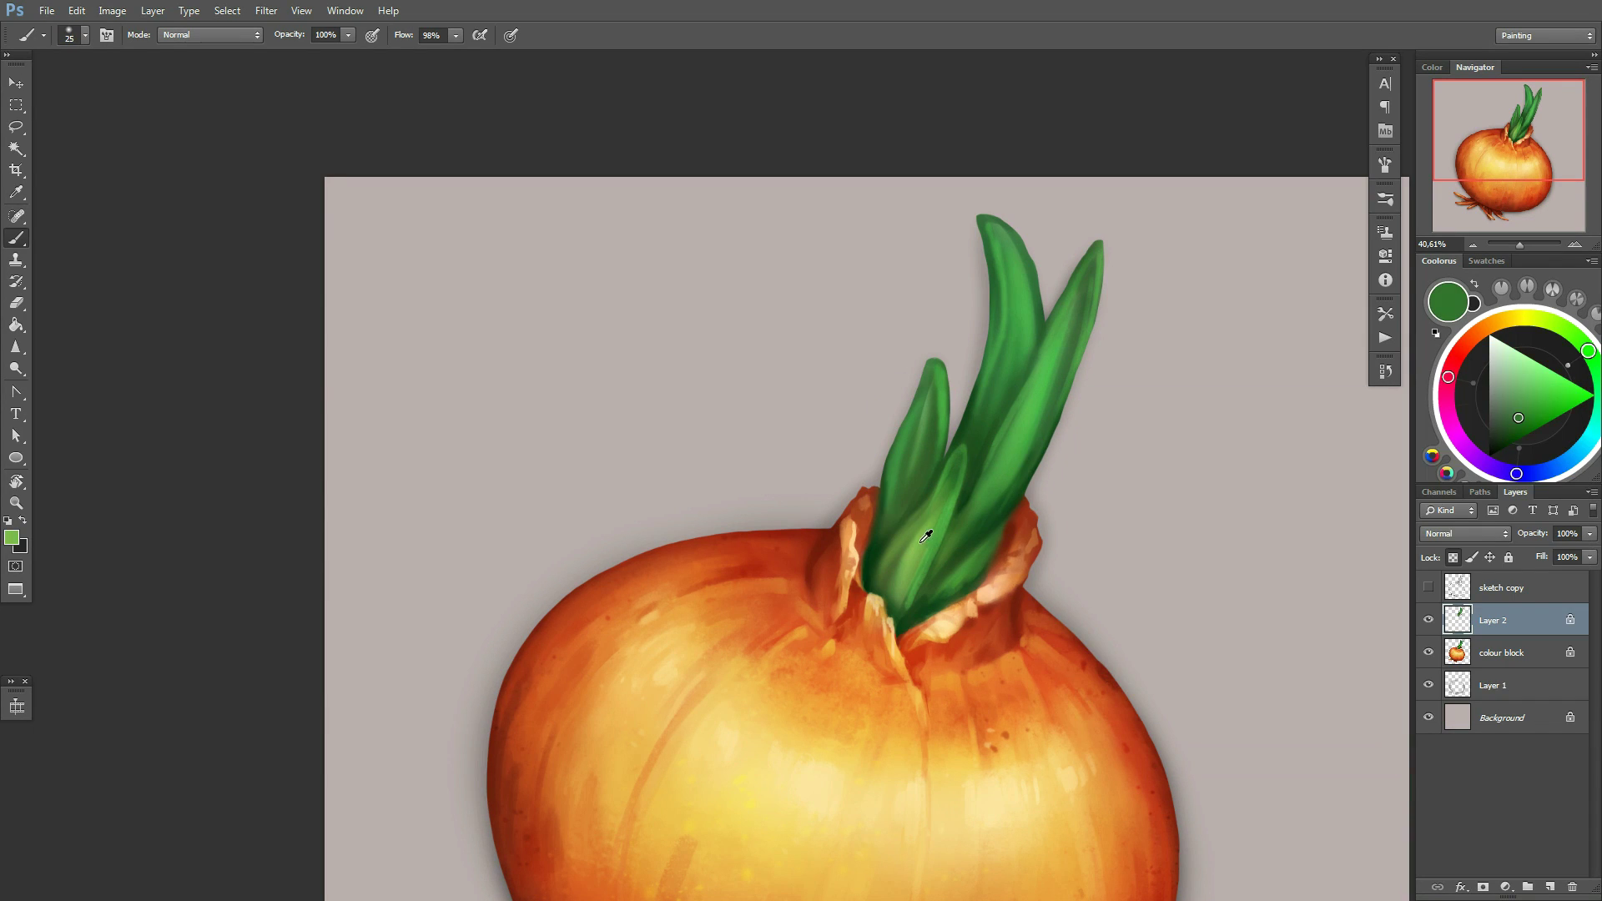
# Switch the Brush to Overlay mode and glaze bright yellow-green with a 96 px brush
pyautogui.scroll(-5, 903, 627)
pyautogui.scroll(3, 902, 627)
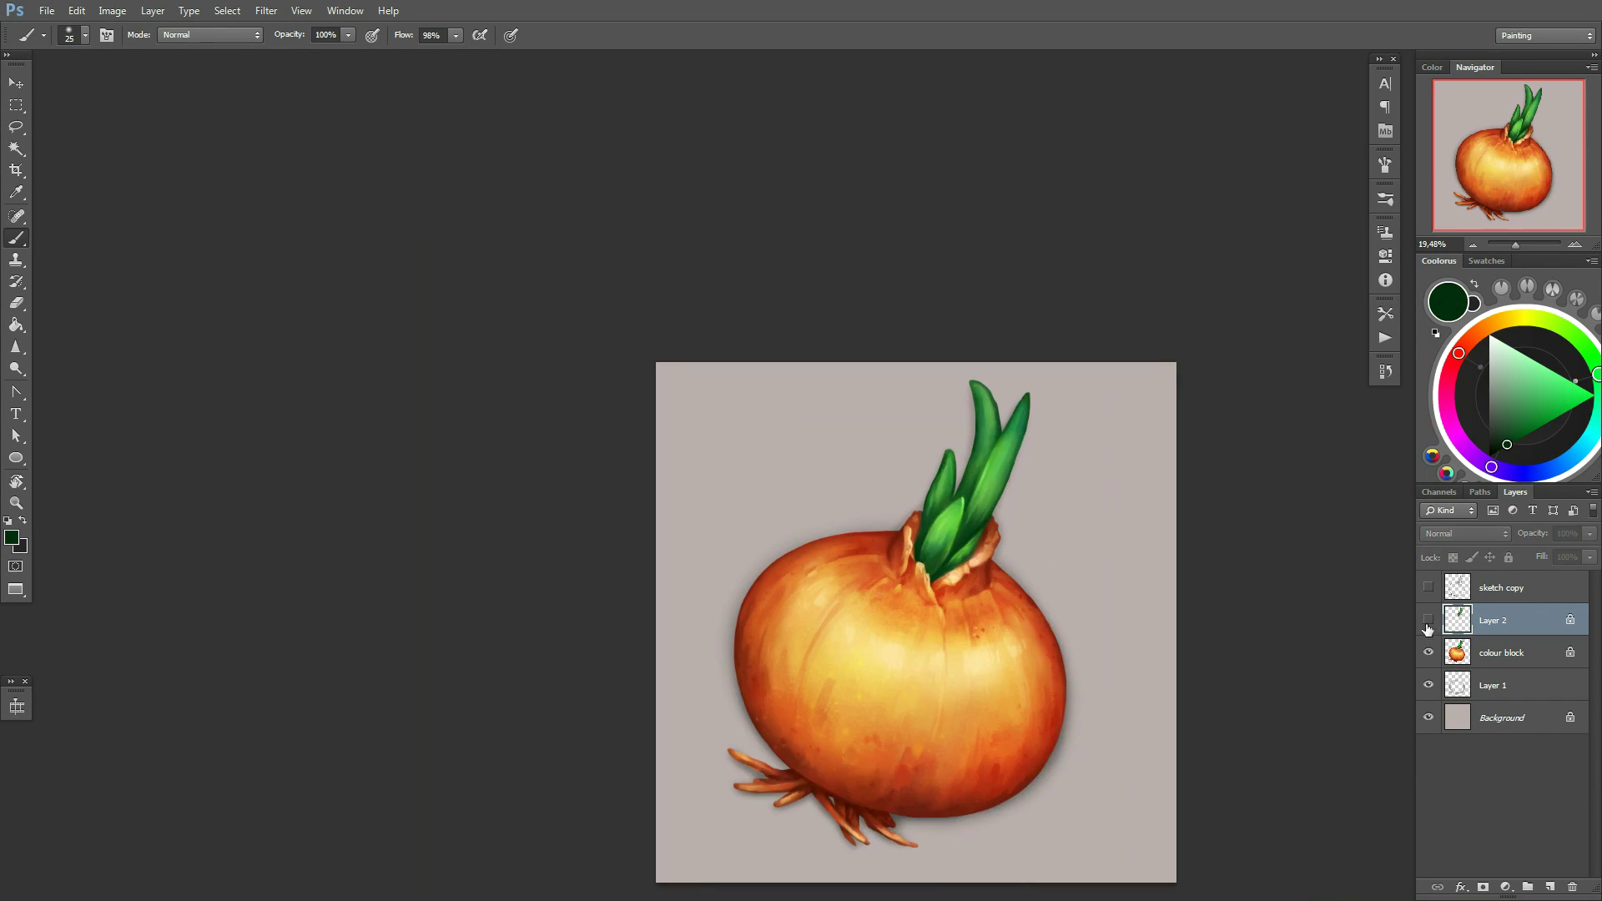
pyautogui.scroll(2, 903, 627)
pyautogui.click(210, 34)
pyautogui.click(179, 192)
pyautogui.click(1557, 412)
pyautogui.rightClick(943, 501)
pyautogui.press('Return')
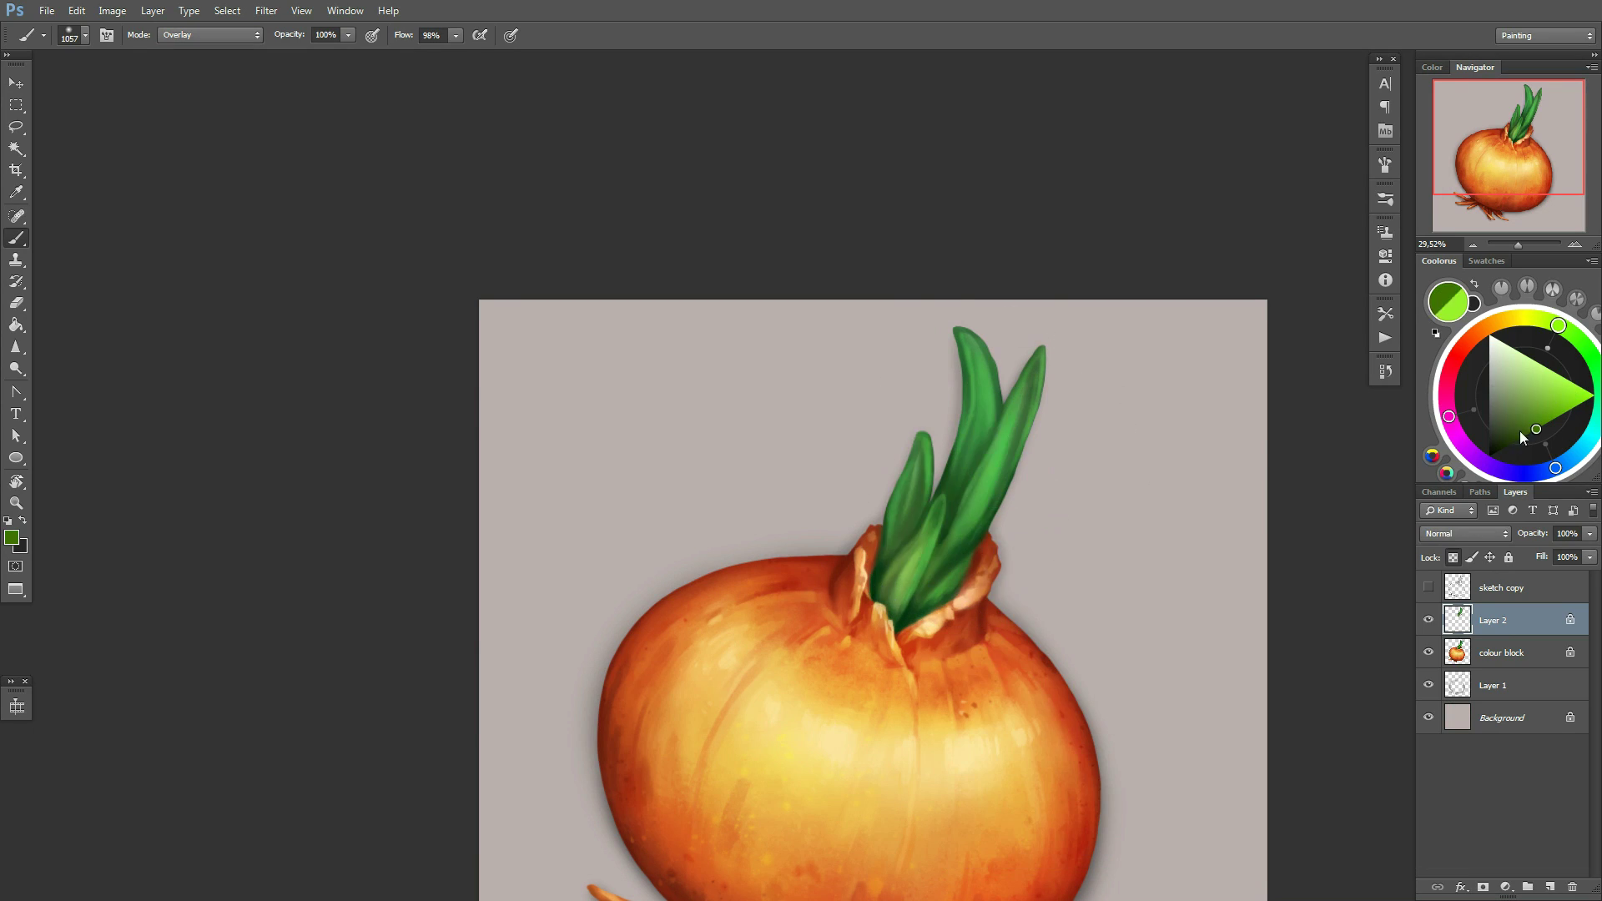
pyautogui.rightClick(1016, 480)
pyautogui.write('96')
pyautogui.press('Return')
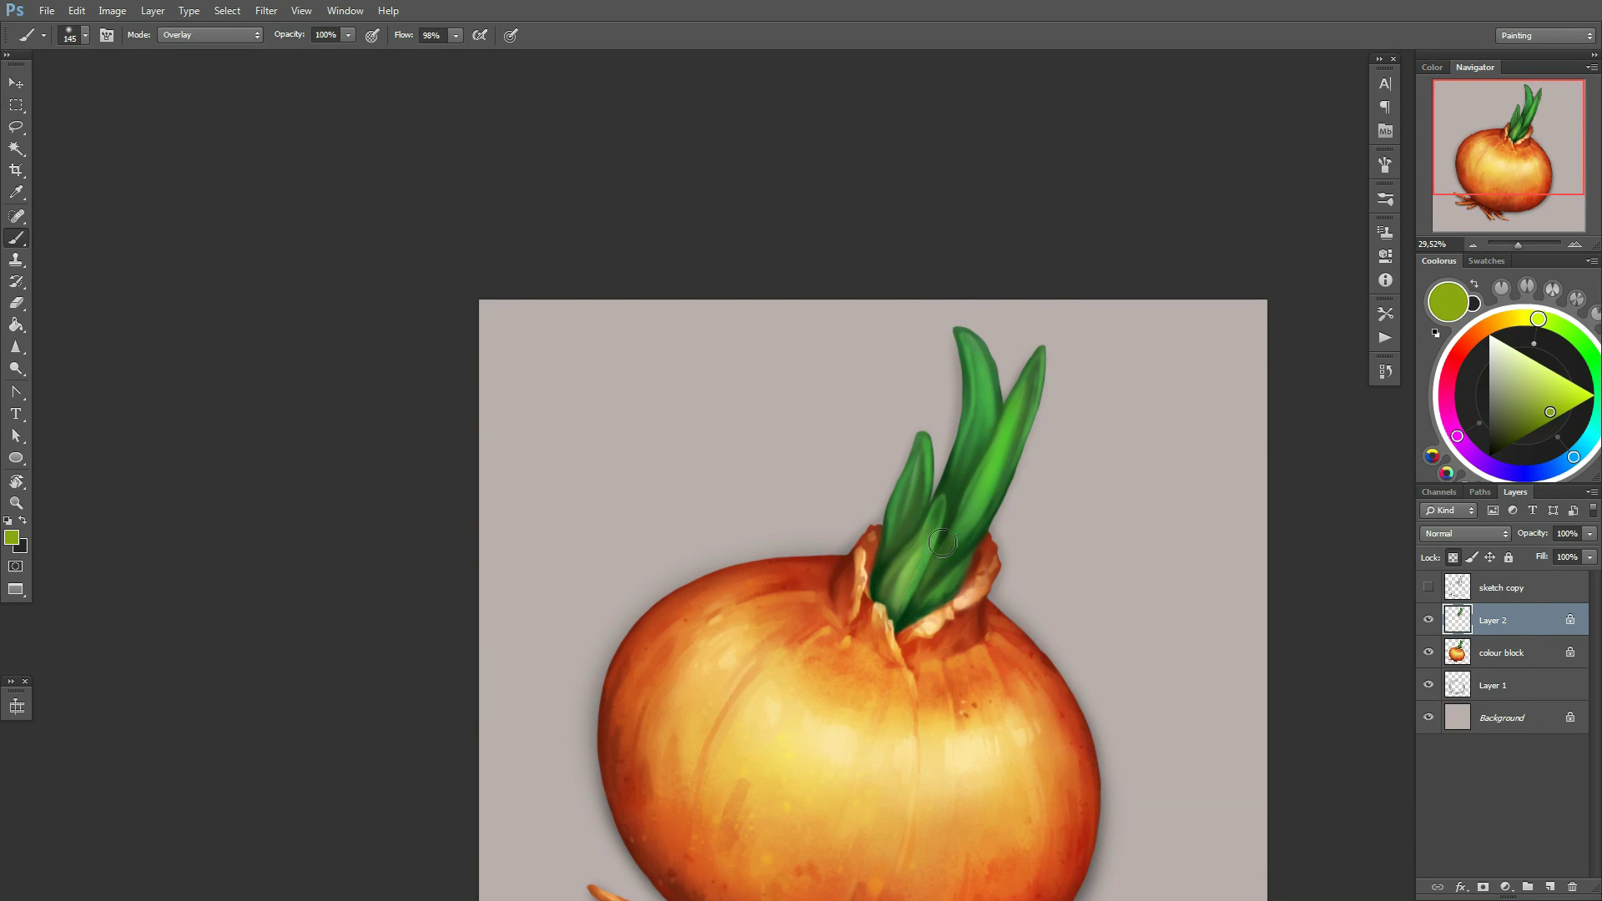
# Continue the Overlay glaze on the sprouts with a 32 px brush
pyautogui.scroll(-3, 942, 543)
pyautogui.scroll(1, 1002, 544)
pyautogui.scroll(1, 927, 573)
pyautogui.scroll(2, 965, 513)
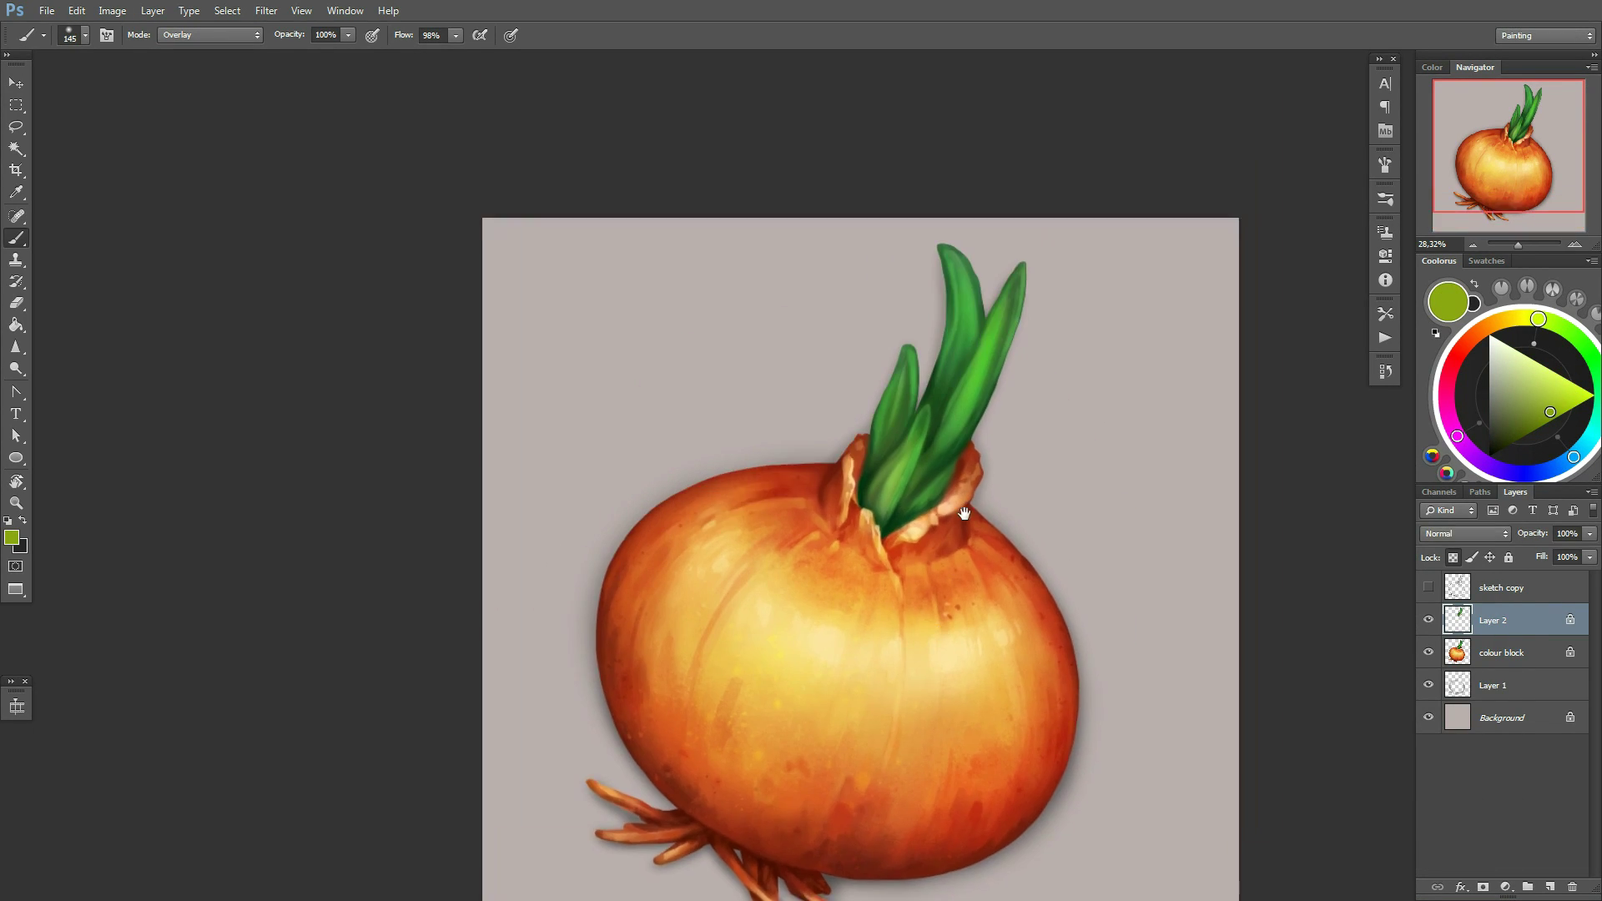
pyautogui.scroll(1, 965, 513)
pyautogui.rightClick(993, 327)
pyautogui.write('32')
pyautogui.press('Return')
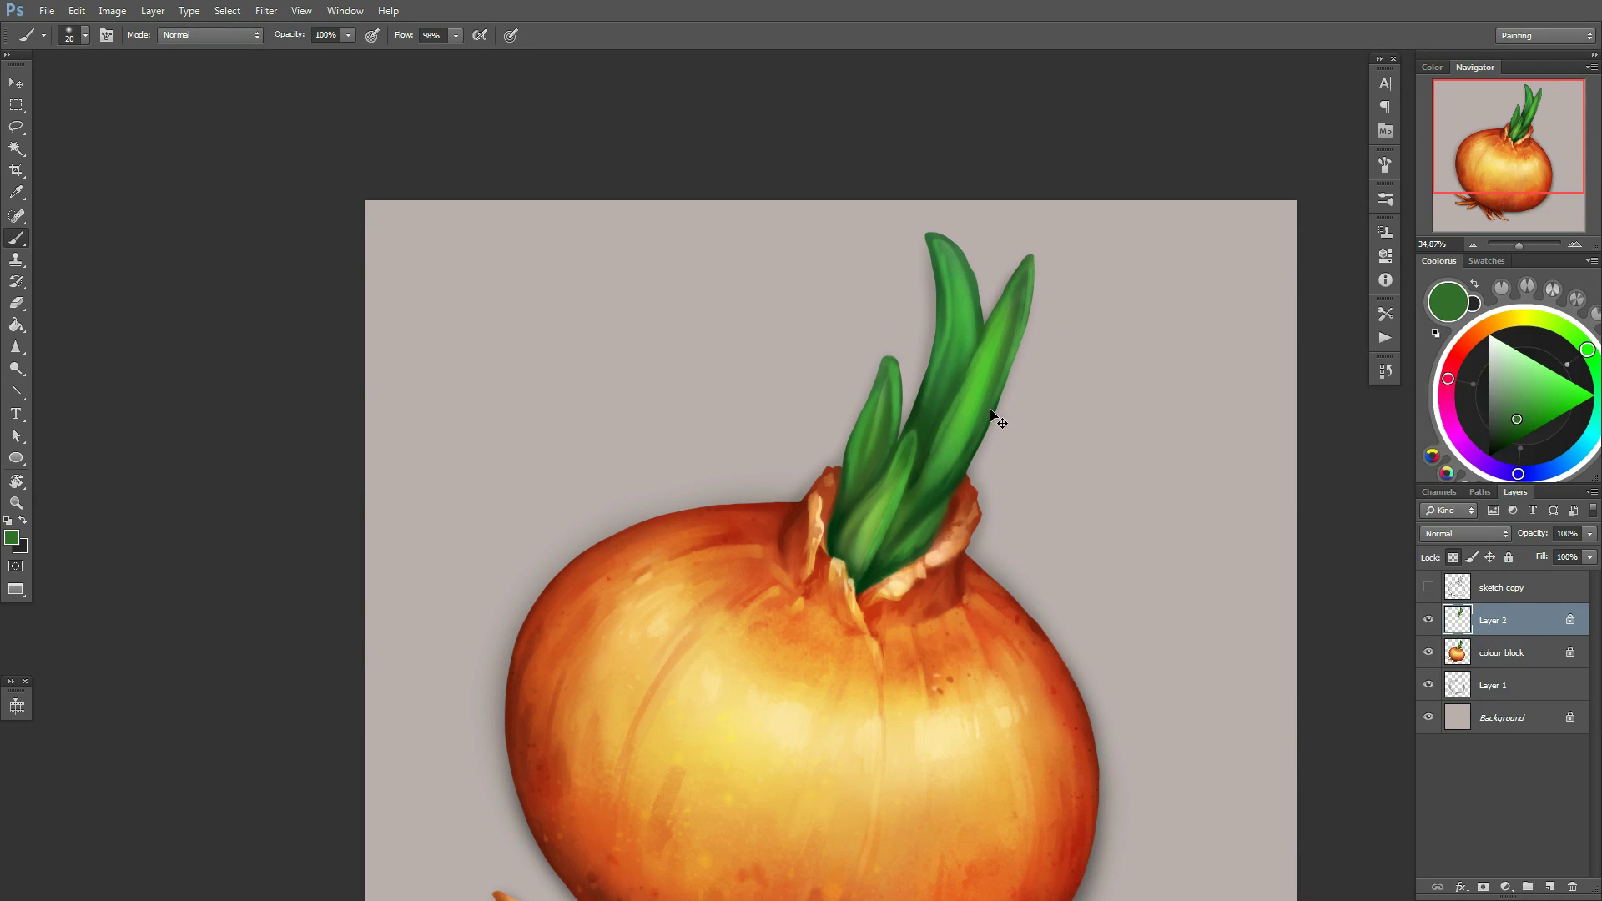
pyautogui.rightClick(962, 380)
pyautogui.press('Return')
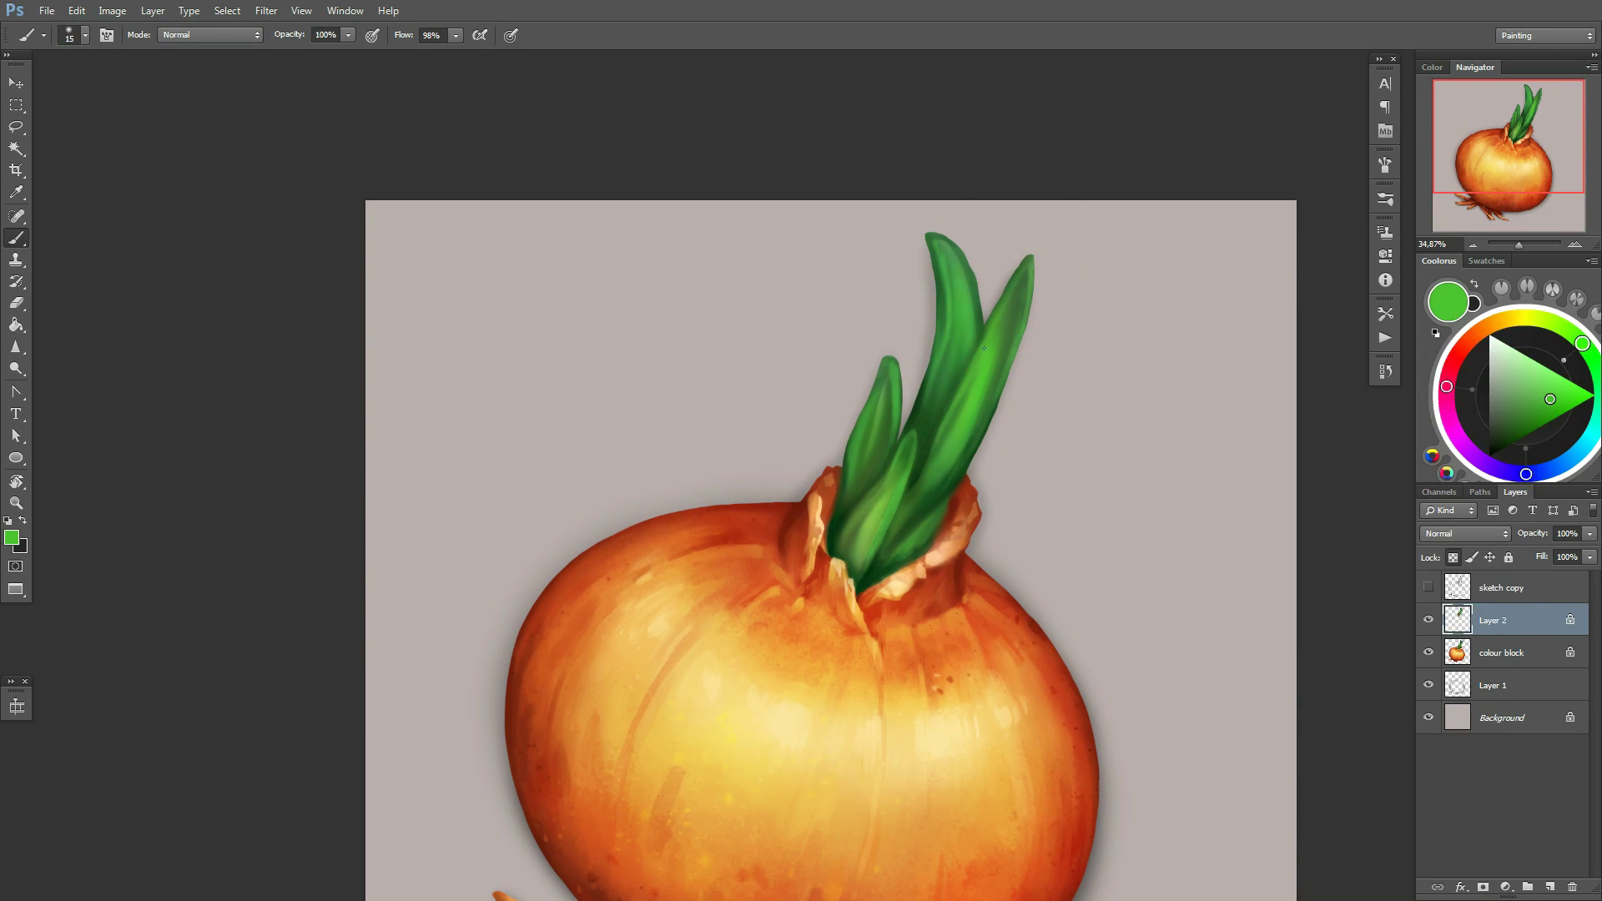
# Refine the glaze at 37 and 22 px, then clip the shading layer to colour block
pyautogui.rightClick(1014, 349)
pyautogui.write('37')
pyautogui.press('Return')
pyautogui.rightClick(1015, 307)
pyautogui.write('22')
pyautogui.press('Return')
pyautogui.scroll(7, 918, 326)
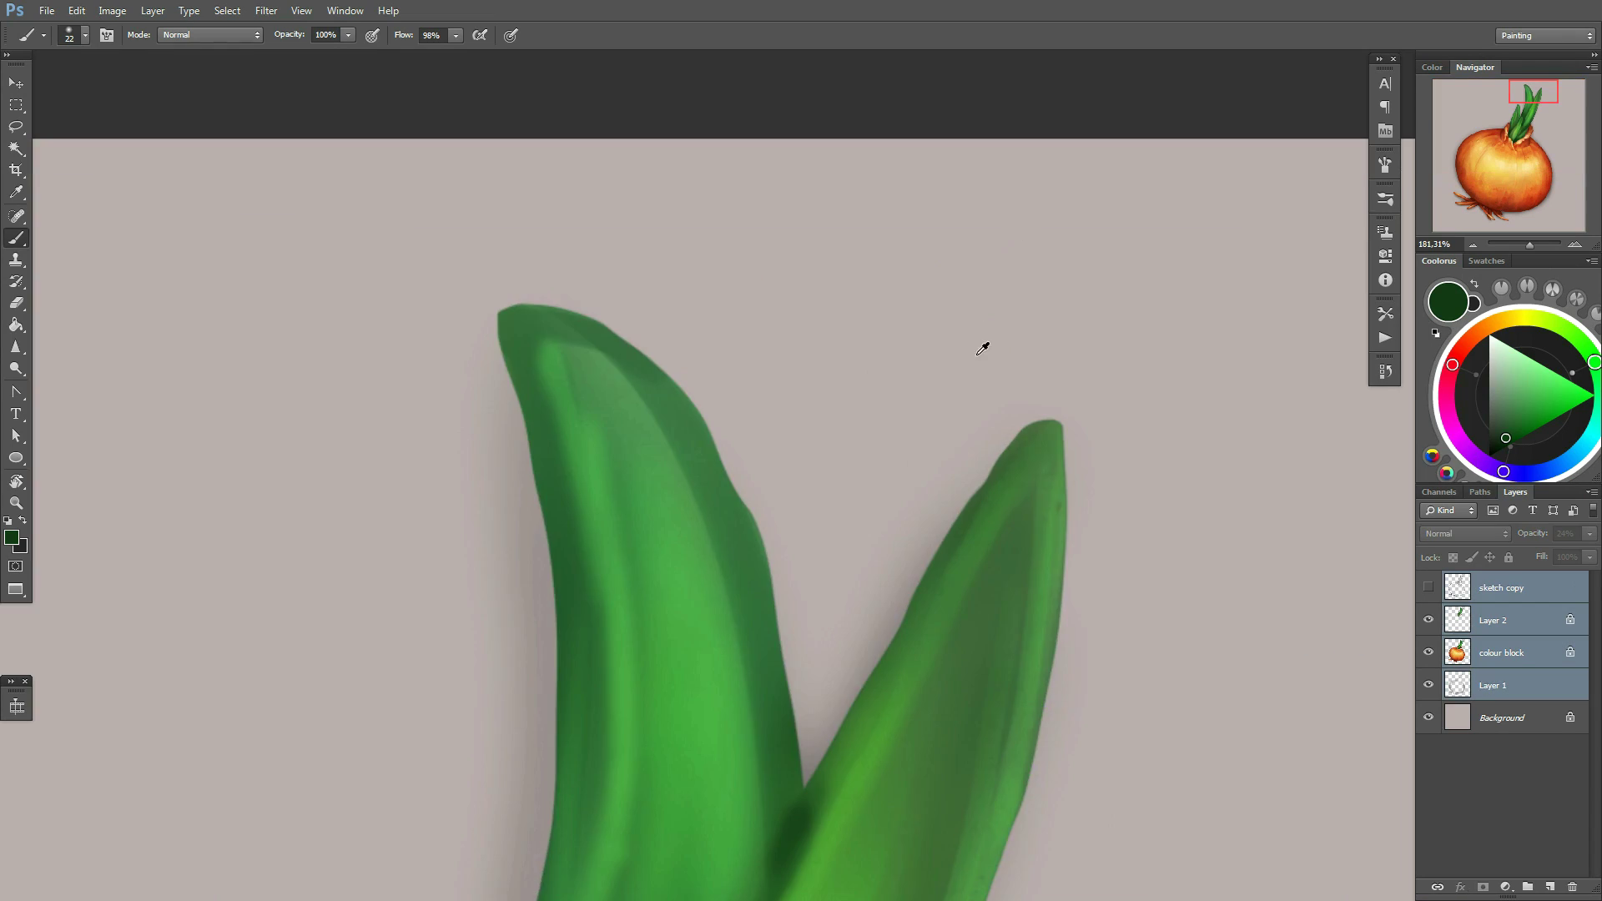
pyautogui.scroll(-3, 919, 325)
# Select colour block and toggle Layer 2's visibility to compare the leaves, with the Eraser ready
pyautogui.keyDown('alt'); pyautogui.click(1476, 625); pyautogui.keyUp('alt')
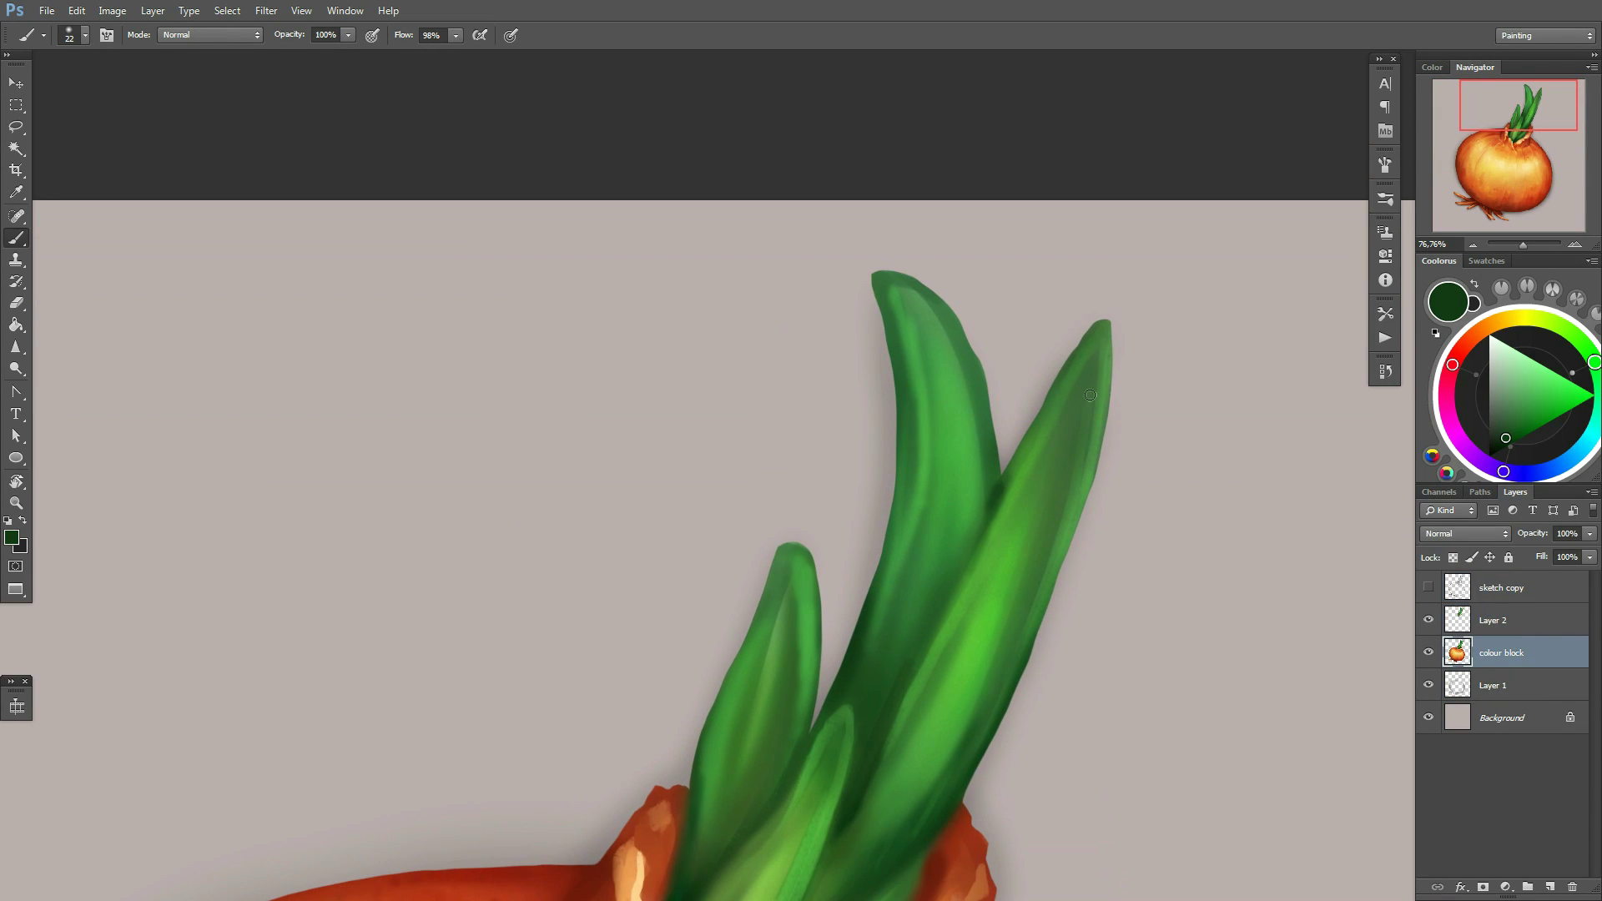
pyautogui.click(1429, 619)
pyautogui.press('e')
pyautogui.rightClick(1035, 342)
pyautogui.press('Escape')
pyautogui.click(1429, 619)
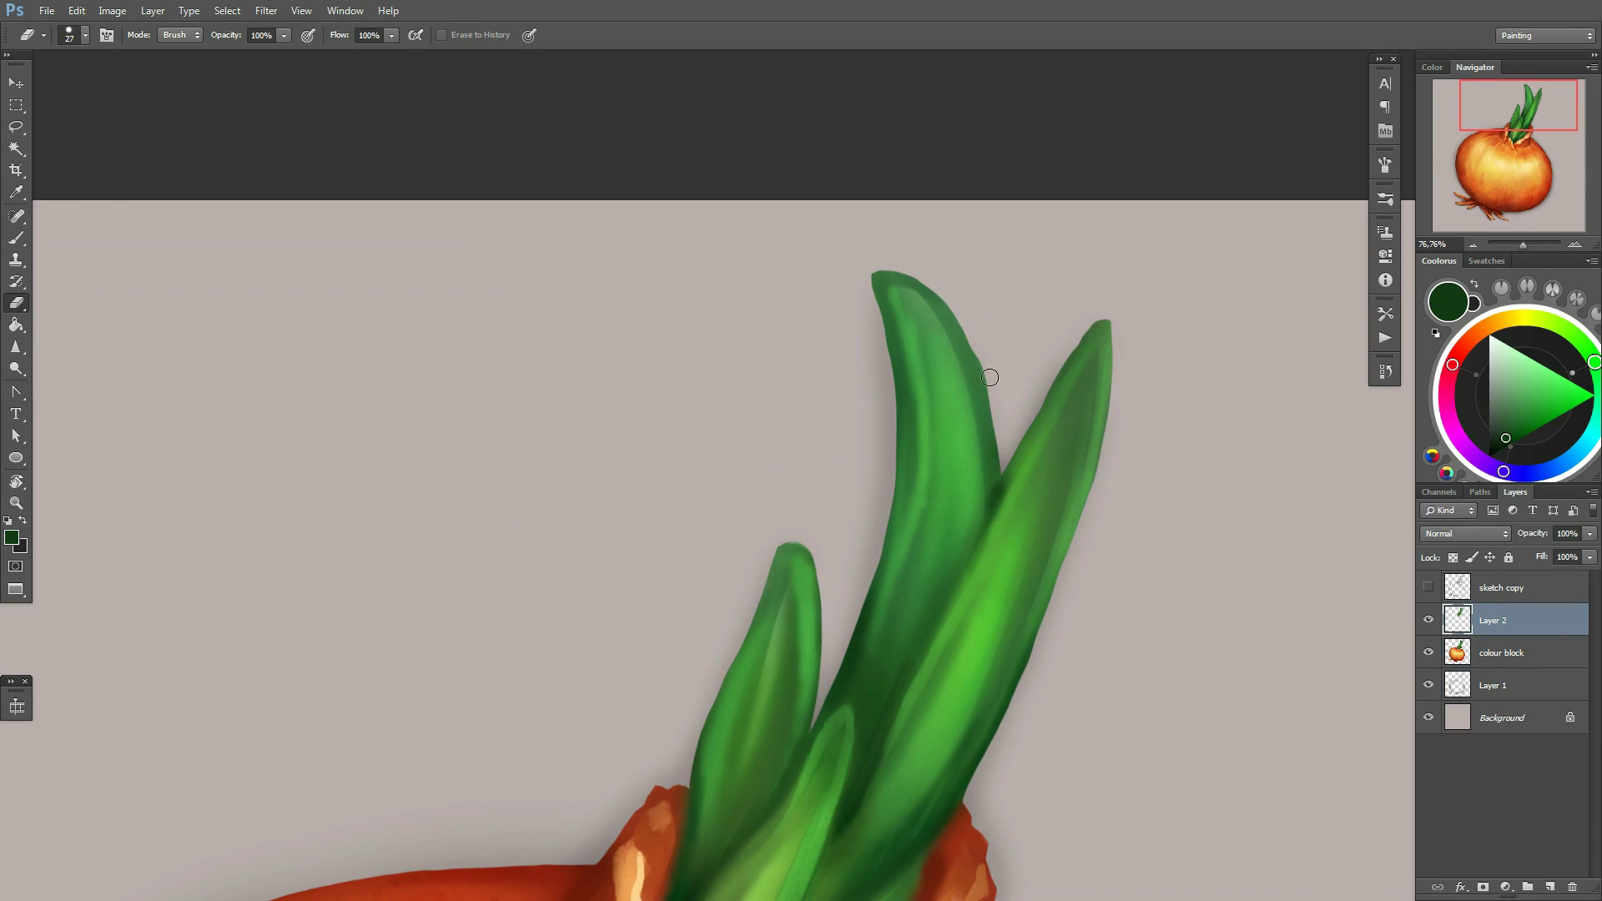
pyautogui.scroll(-3, 948, 458)
pyautogui.scroll(2, 1041, 417)
pyautogui.scroll(-1, 1041, 417)
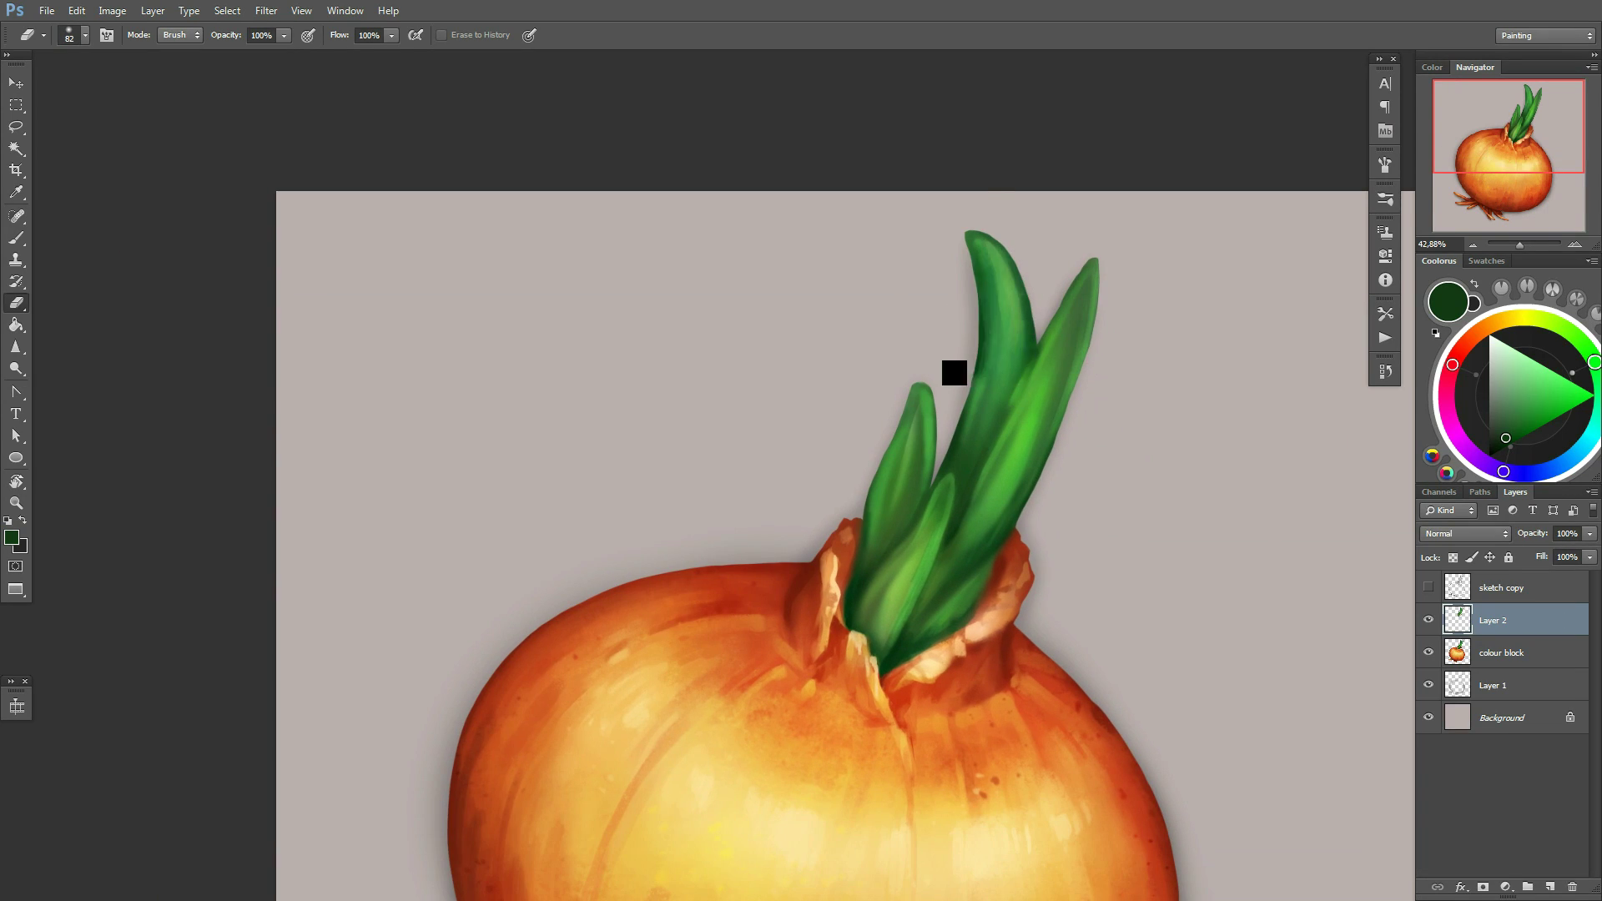
# Erase stray shading edges at 123 and 197 px, then Merge Down into colour block
pyautogui.rightClick(1037, 305)
pyautogui.press('Escape')
pyautogui.scroll(-1, 1060, 434)
pyautogui.rightClick(1102, 380)
pyautogui.moveTo(1169, 413); pyautogui.dragTo(1198, 413)
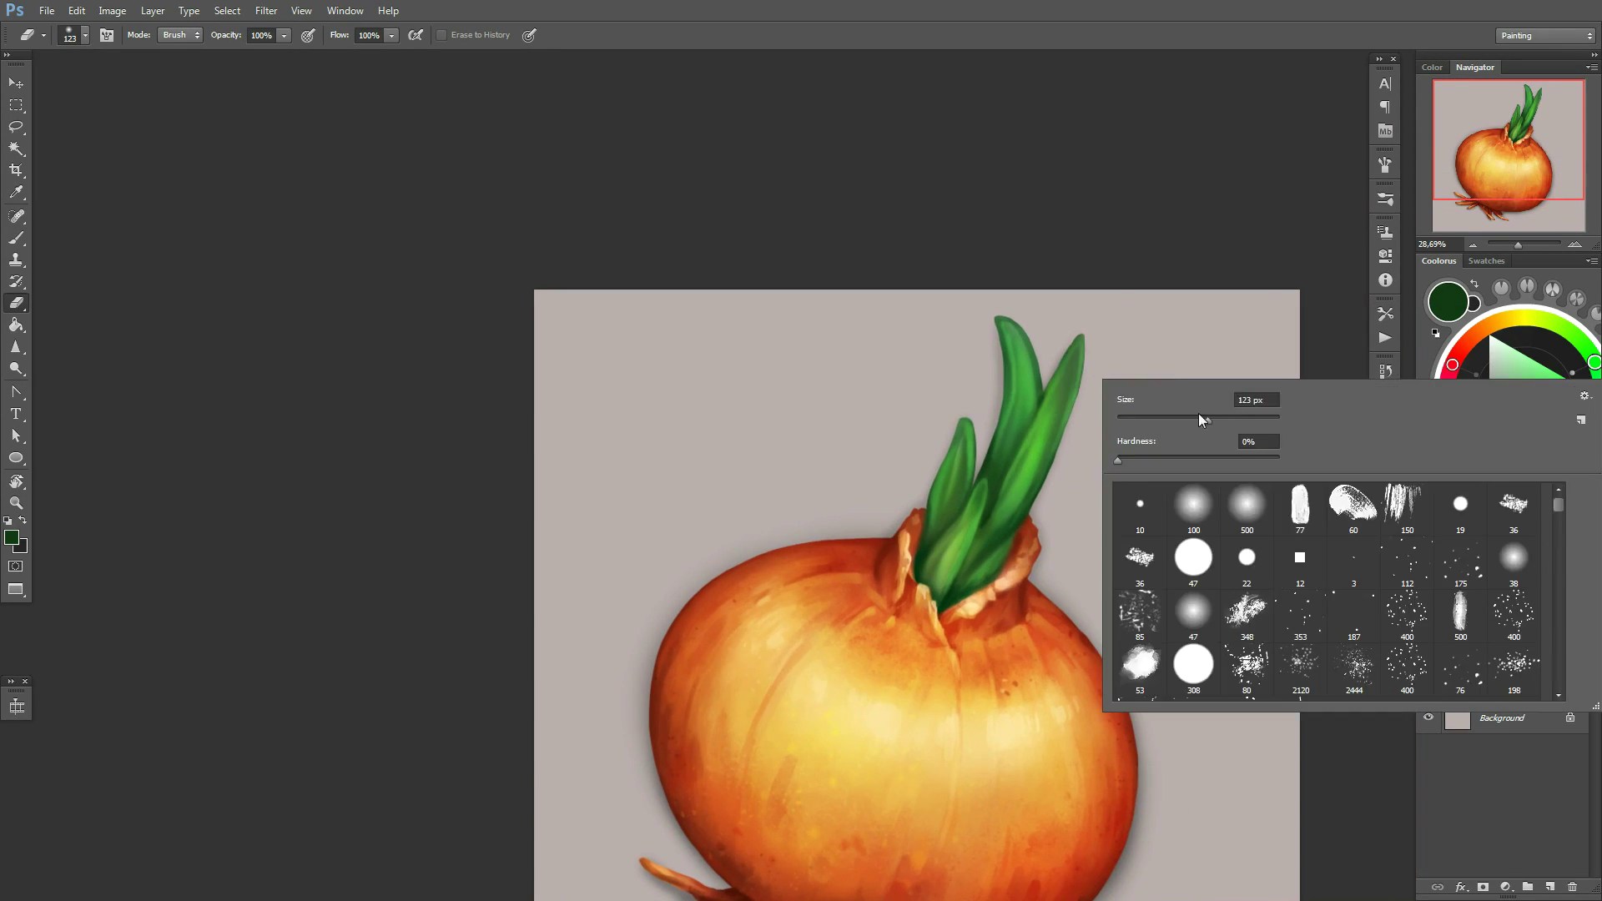
pyautogui.press('Escape')
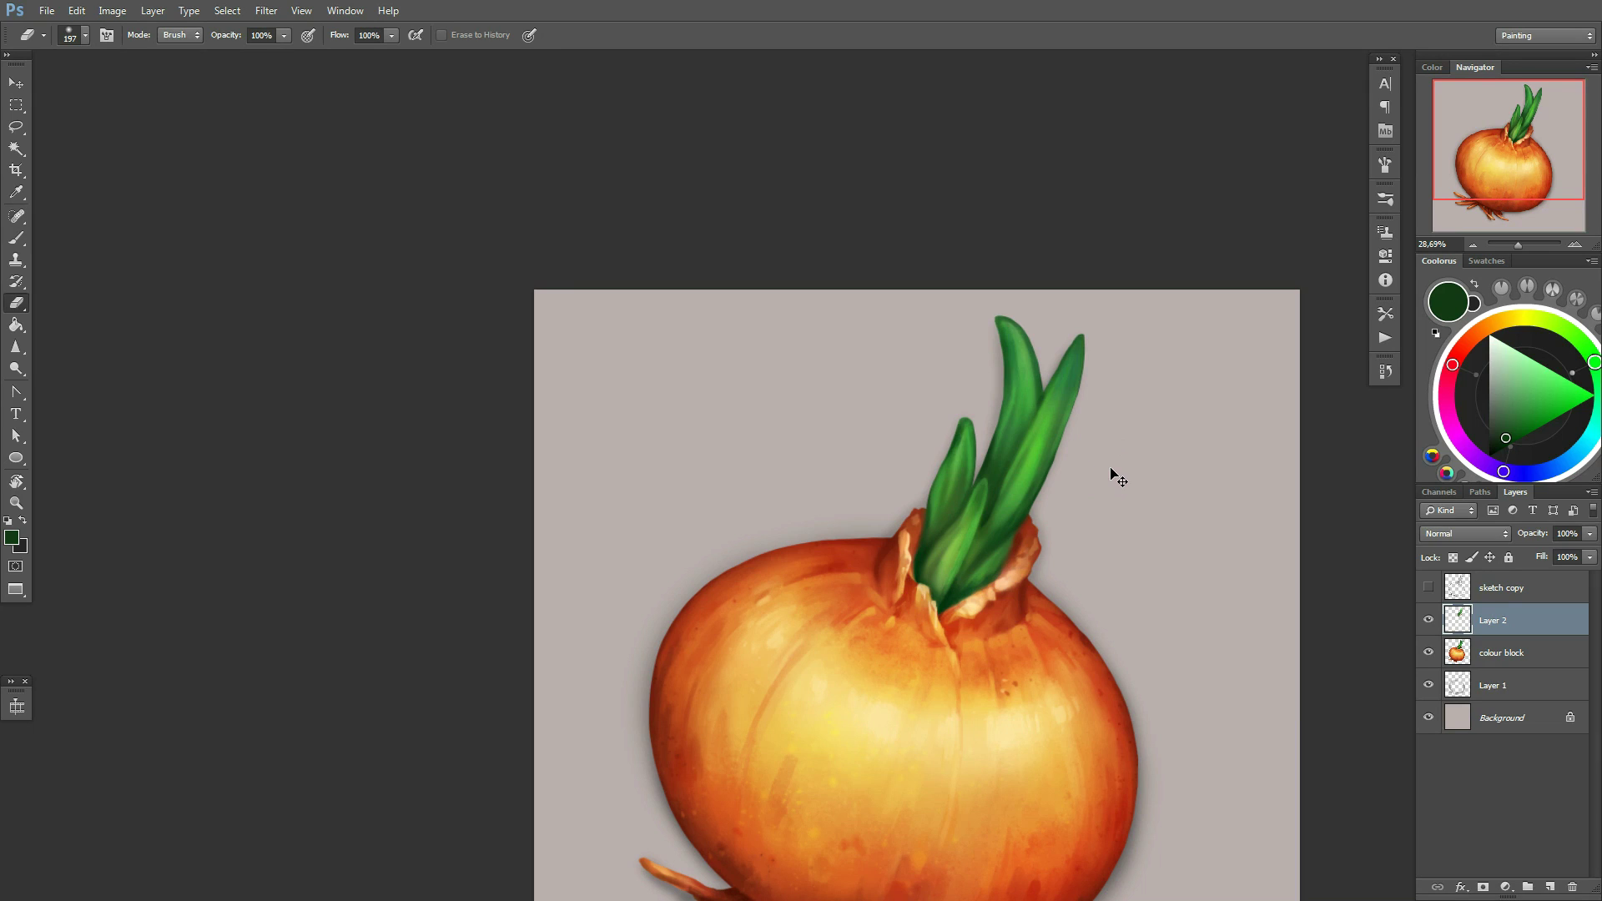
pyautogui.rightClick(1514, 660)
# Rotate the canvas view so the sprouts lie at a better angle for shading
pyautogui.press('Escape')
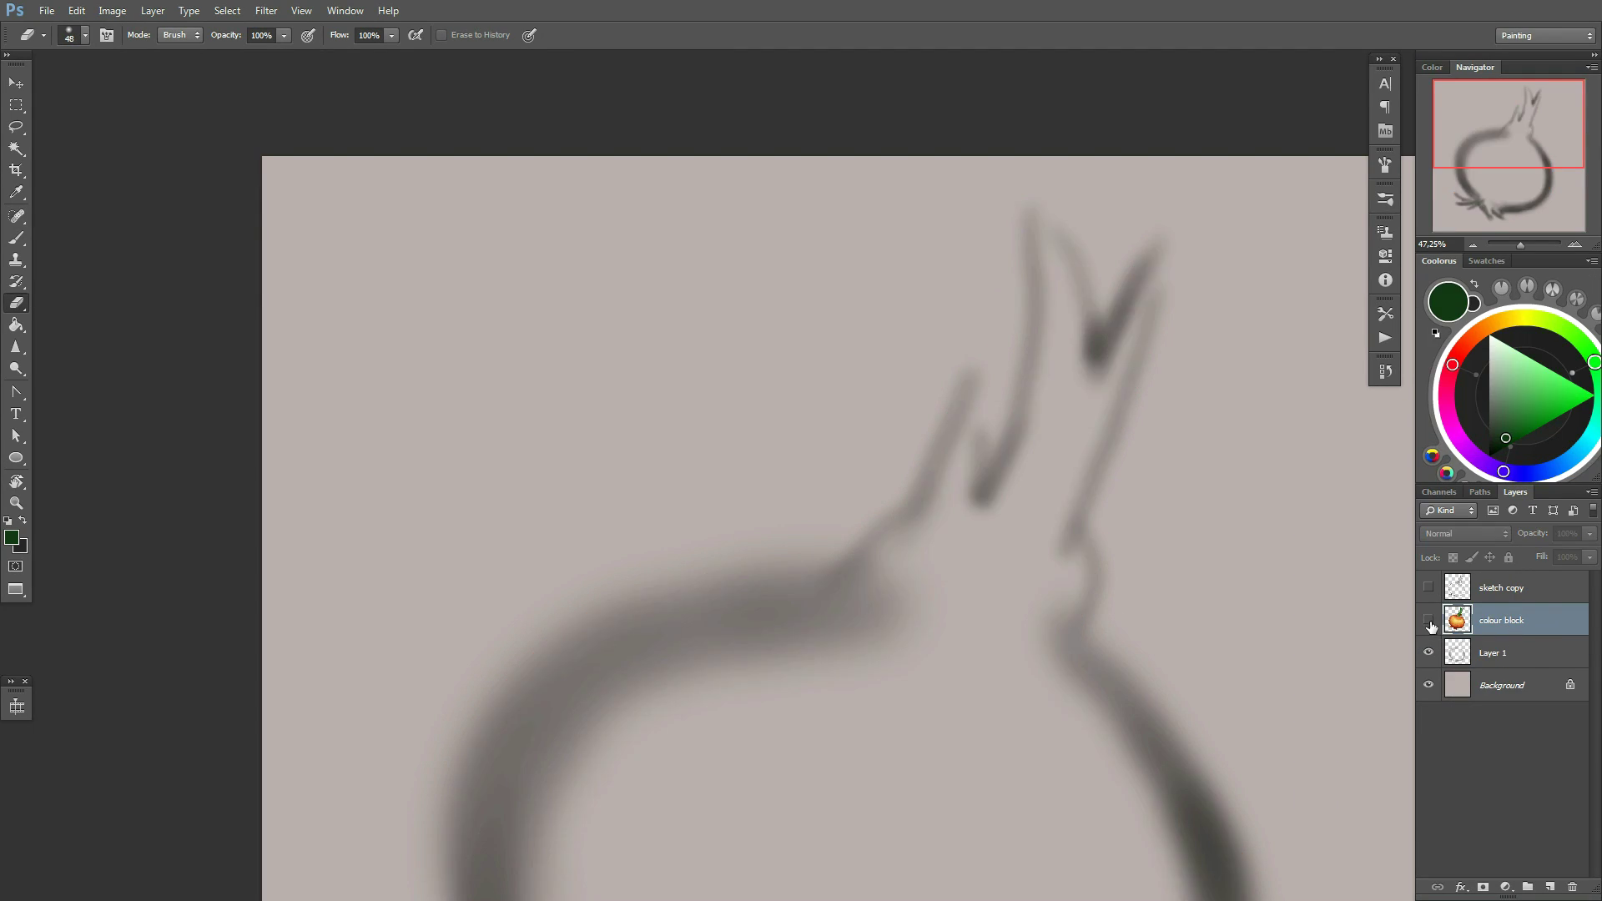
pyautogui.scroll(2, 918, 417)
pyautogui.rightClick(918, 281)
pyautogui.press('Escape')
pyautogui.moveTo(918, 281); pyautogui.dragTo(687, 343)
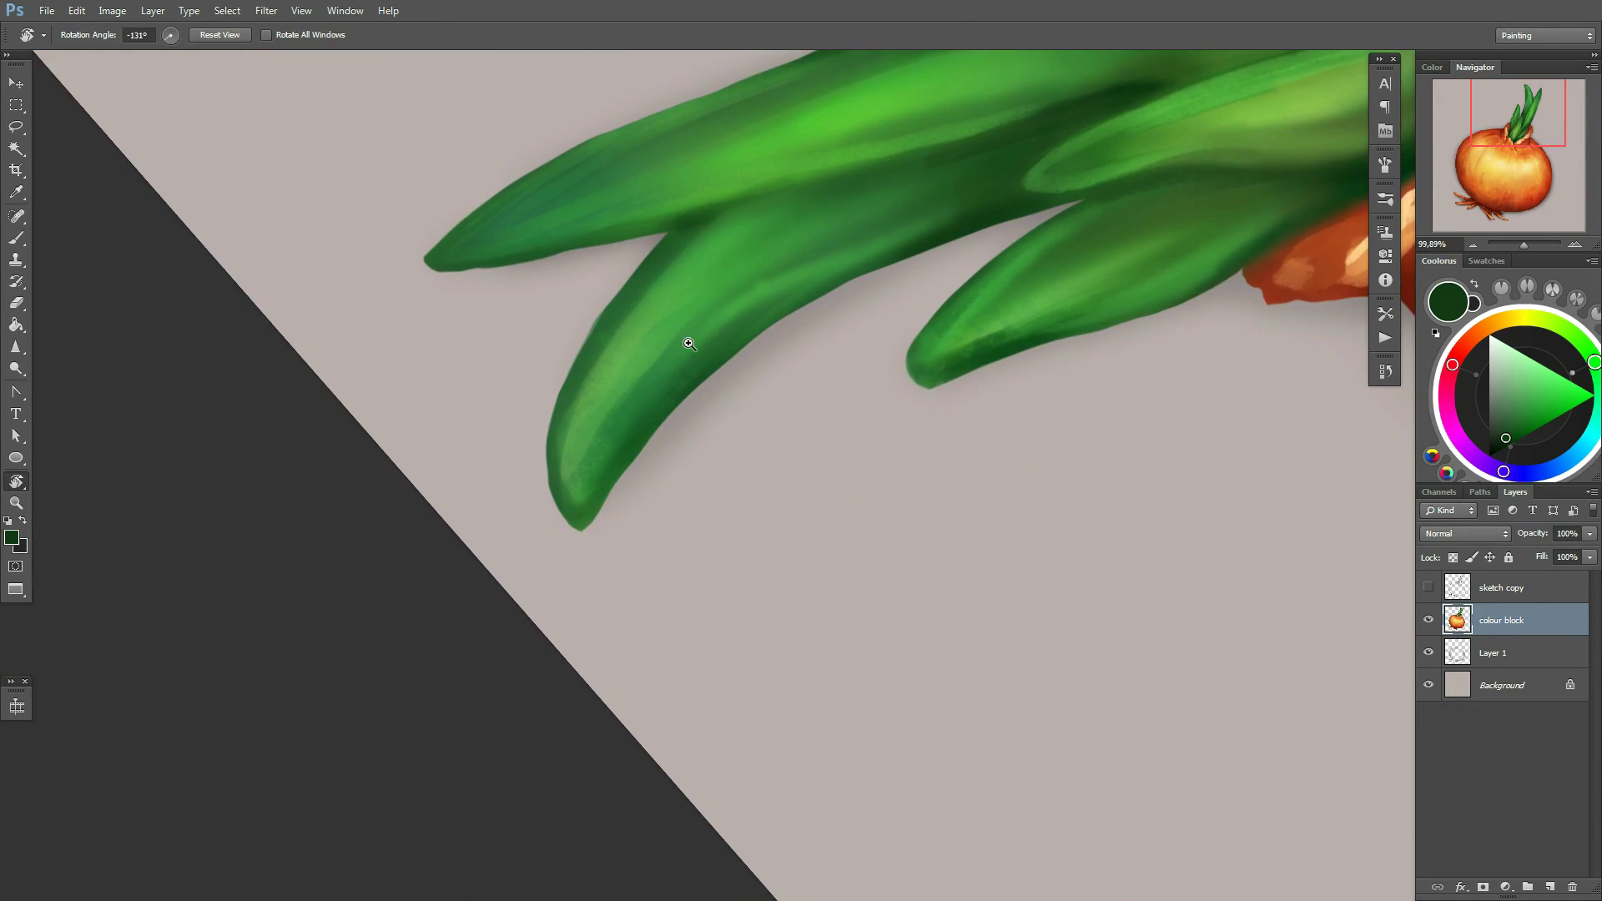
pyautogui.scroll(1, 624, 495)
pyautogui.moveTo(639, 480); pyautogui.dragTo(830, 465)
pyautogui.scroll(1, 830, 465)
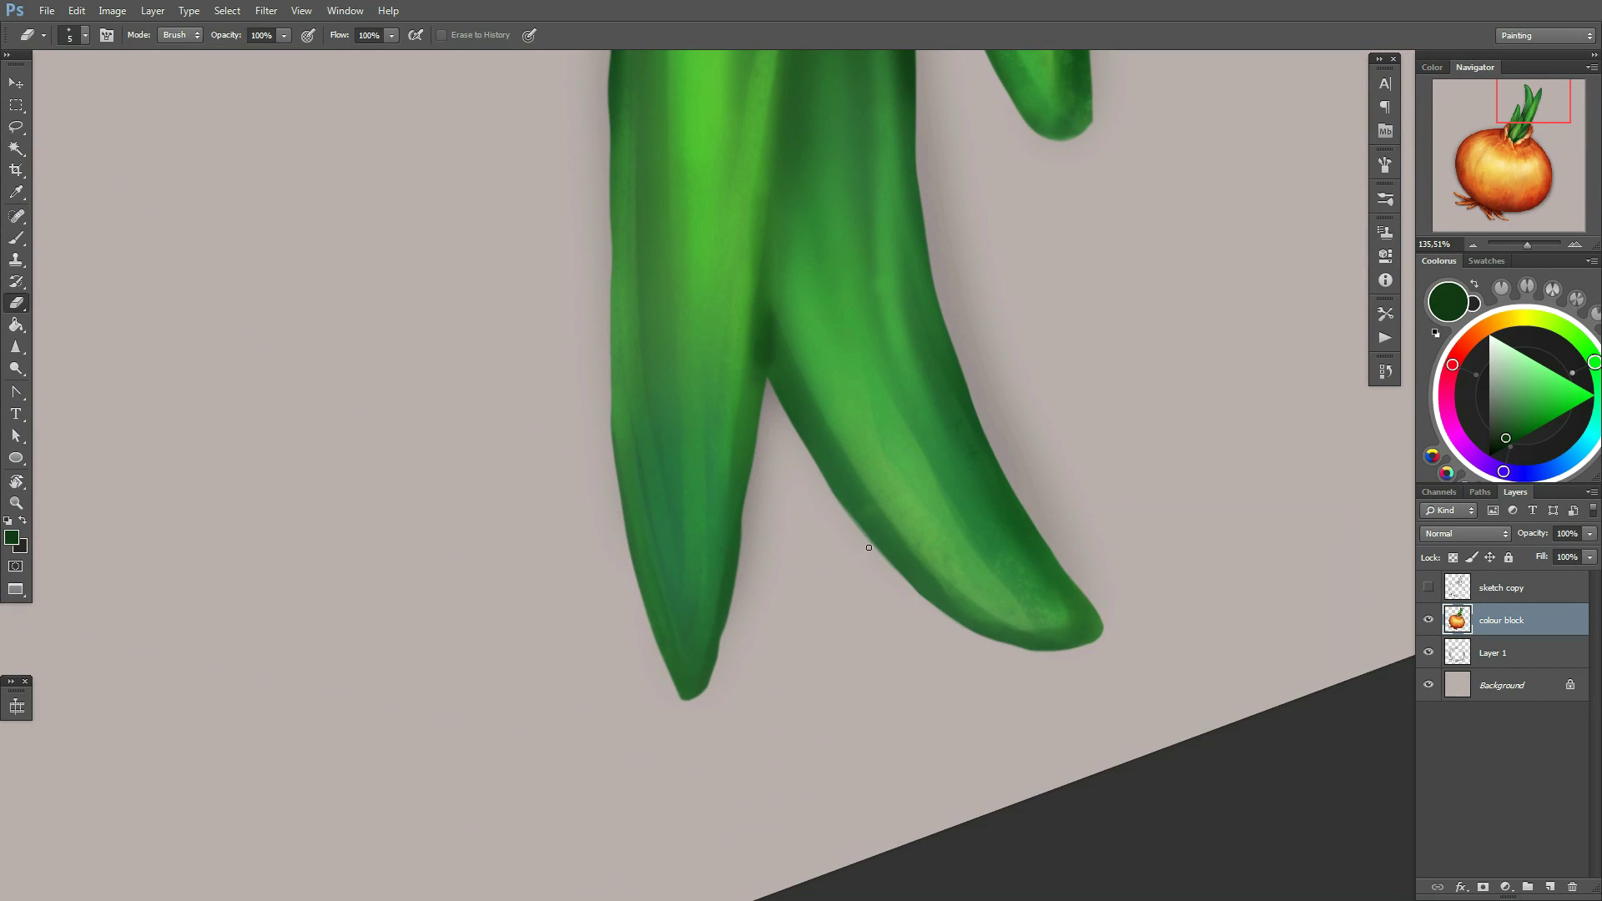
# With the Brush, paint a shading stroke along the long sprout's edge
pyautogui.press('b')
pyautogui.moveTo(733, 565); pyautogui.dragTo(818, 545)
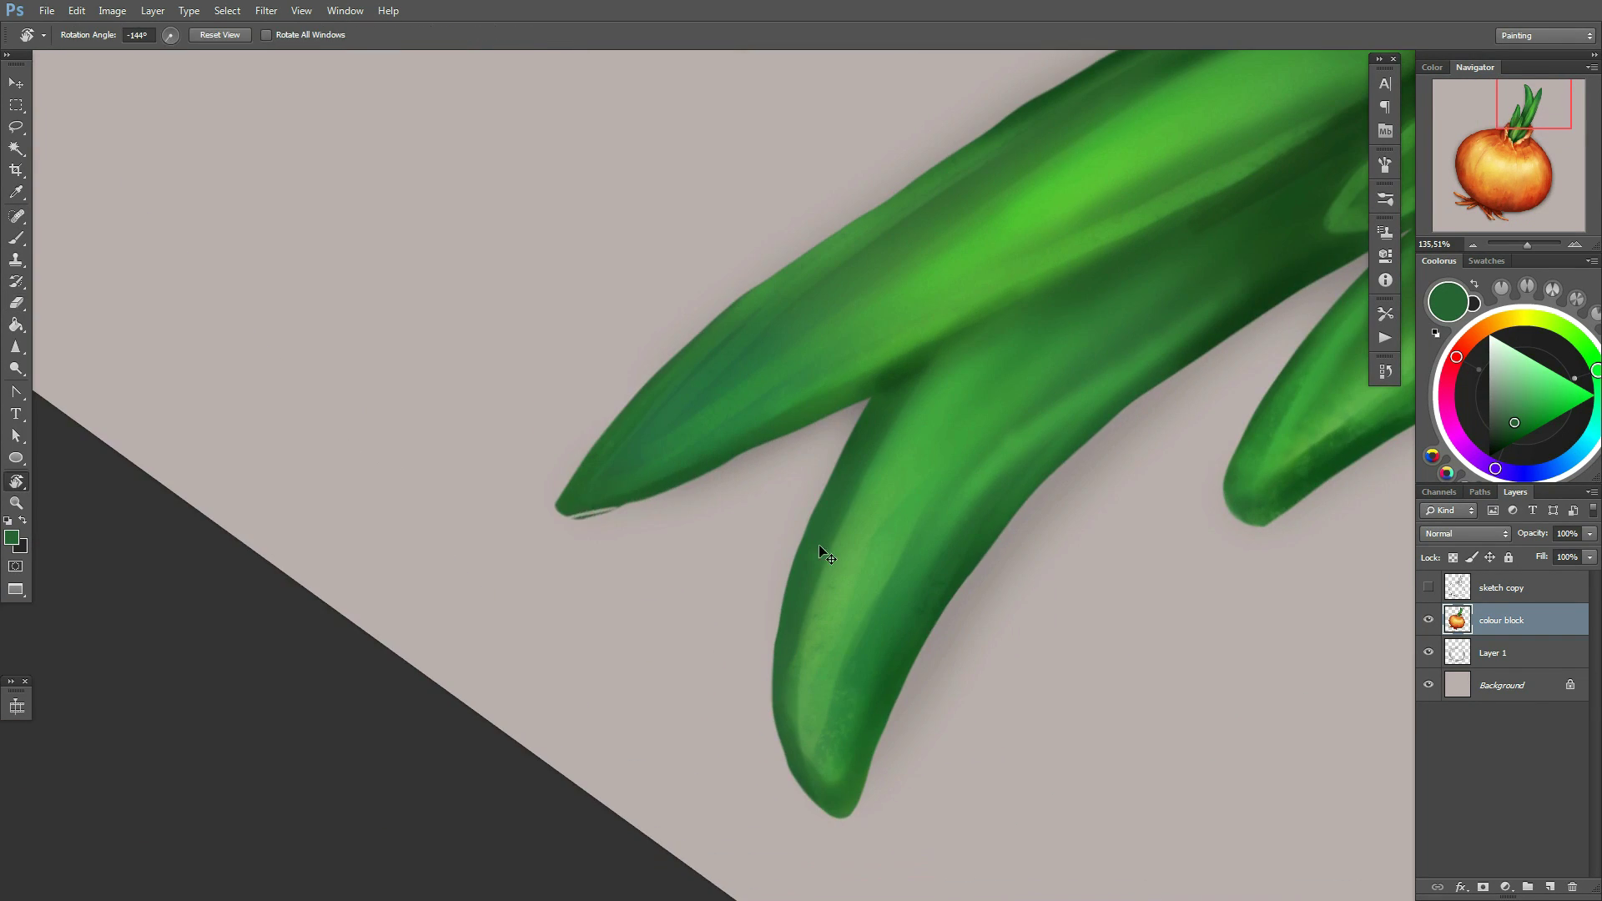
pyautogui.press('e')
pyautogui.press('b')
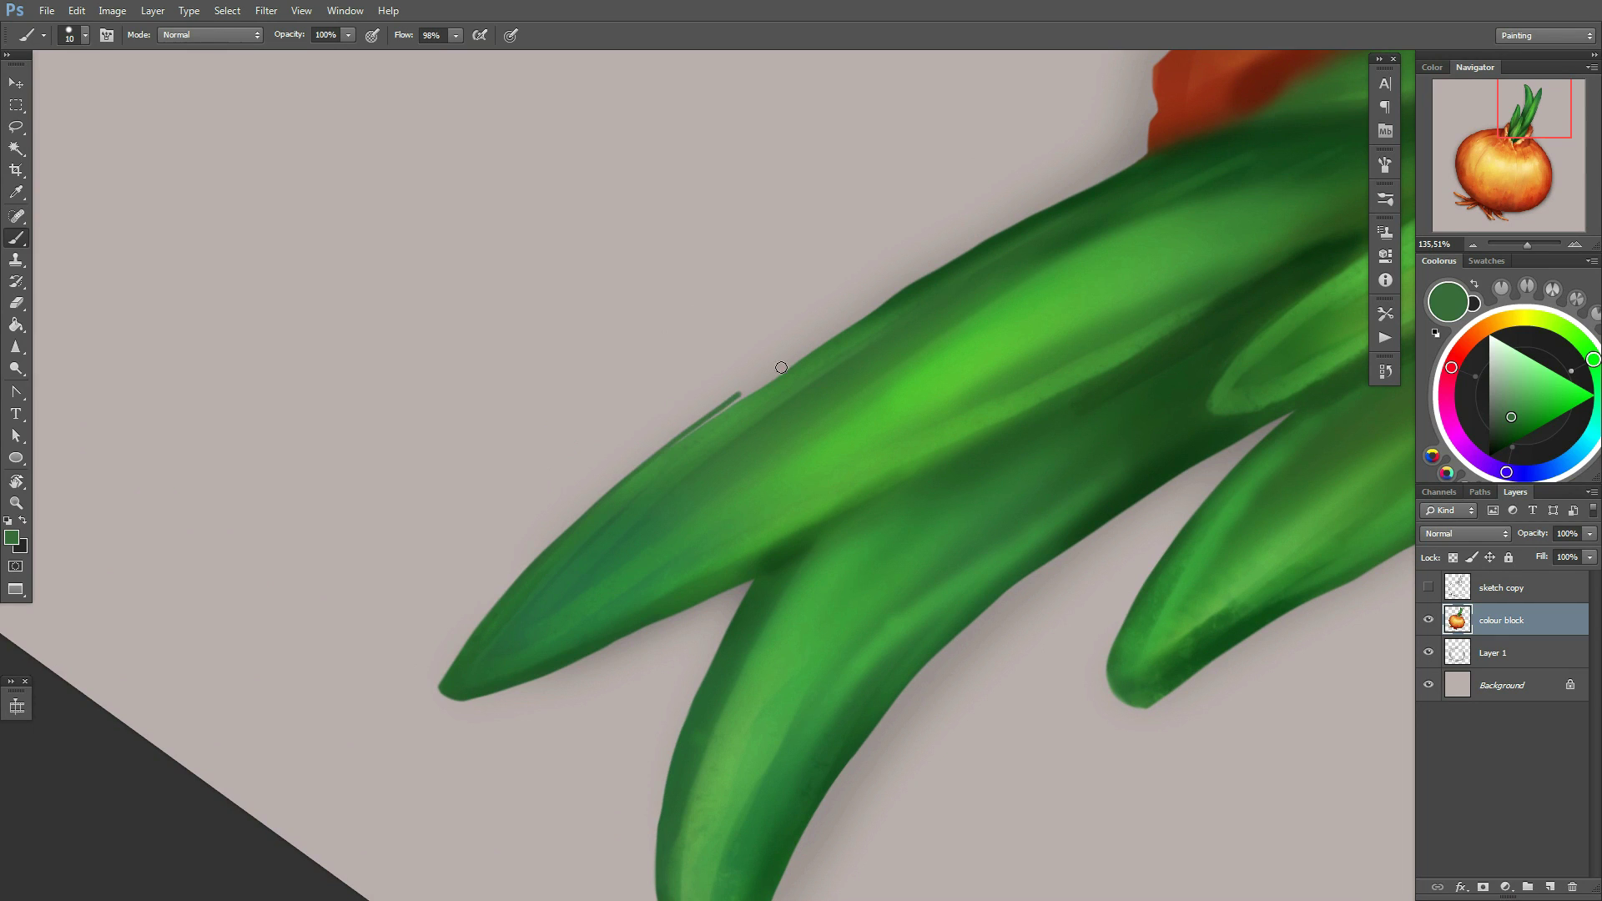
pyautogui.moveTo(682, 492)
pyautogui.mouseDown()
pyautogui.moveTo(928, 319)
pyautogui.moveTo(859, 359)
pyautogui.moveTo(833, 454)
pyautogui.mouseUp()
pyautogui.scroll(-1, 834, 454)
# Sample lighter sprout greens and set the brush size to 38 px
pyautogui.keyDown('alt'); pyautogui.click(658, 703); pyautogui.keyUp('alt')
pyautogui.rightClick(691, 701)
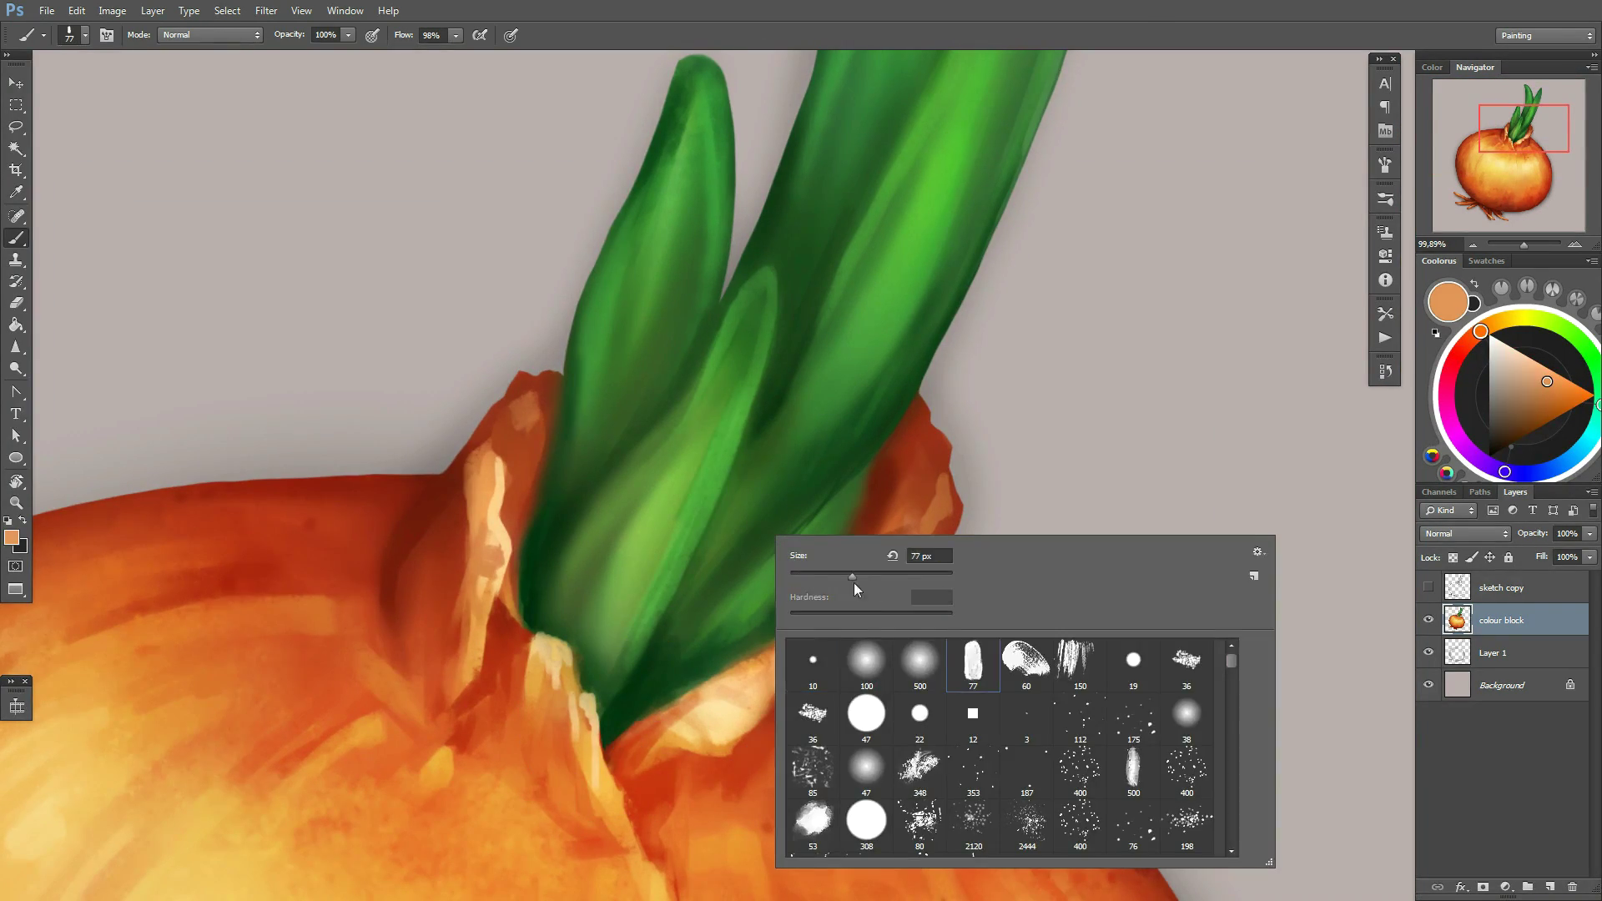
pyautogui.write('38')
pyautogui.press('Return')
pyautogui.keyDown('alt'); pyautogui.click(622, 727); pyautogui.keyUp('alt')
pyautogui.rightClick(696, 652)
pyautogui.press('Return')
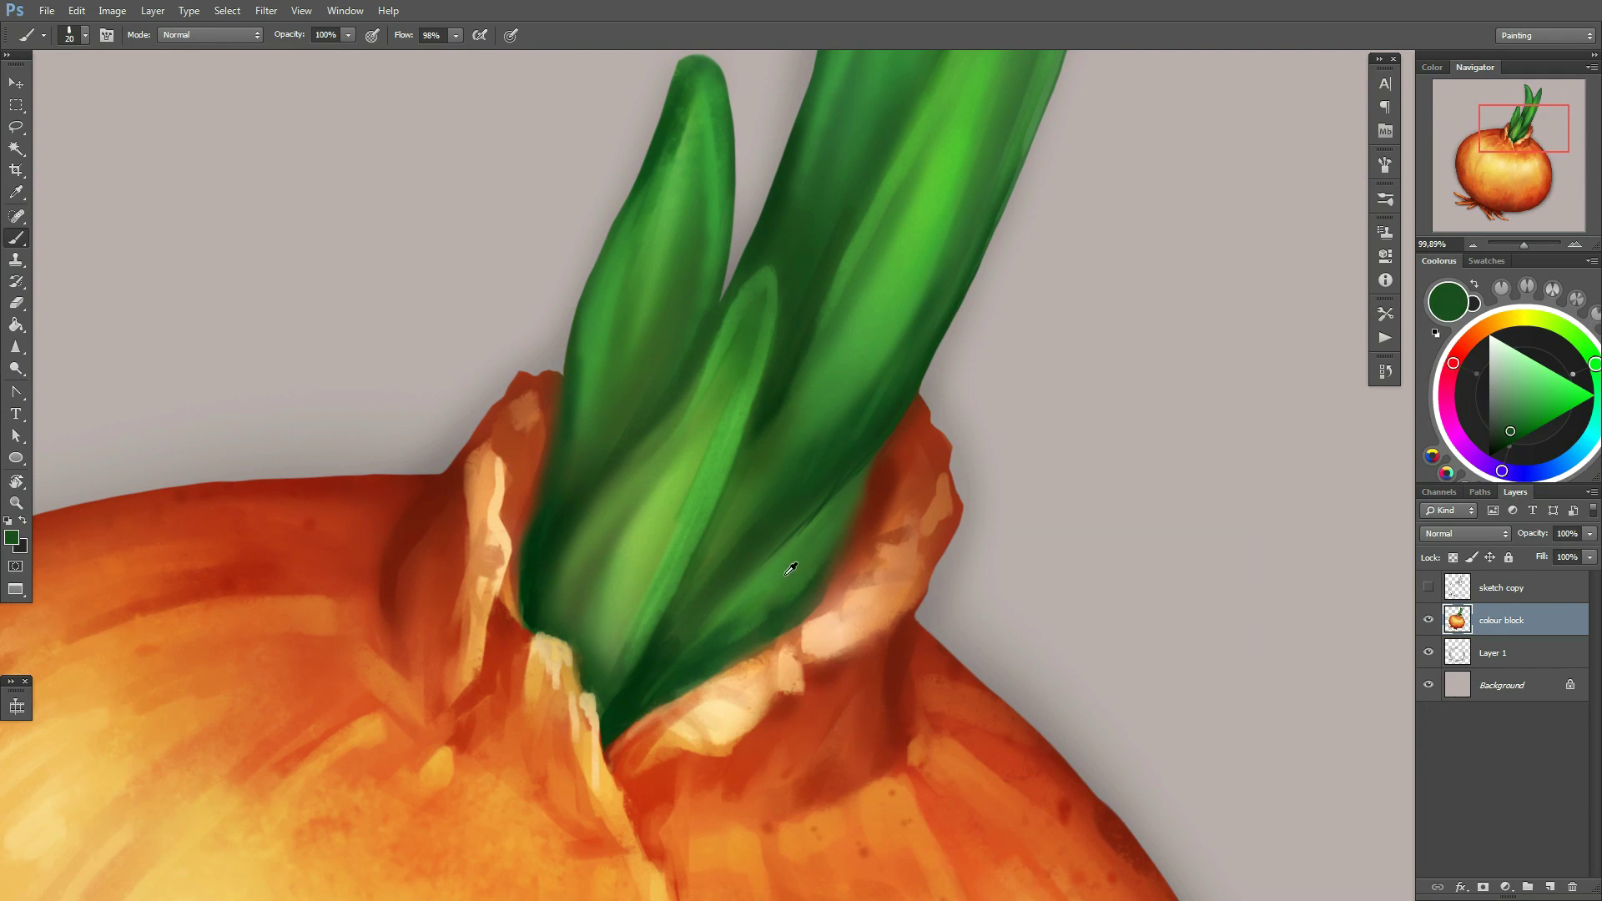
pyautogui.keyDown('alt'); pyautogui.click(716, 608); pyautogui.keyUp('alt')
pyautogui.rightClick(651, 601)
pyautogui.rightClick(747, 584)
pyautogui.press('Return')
# Paint a dark green shadow at the sprouts' base near the neck with a 9 px brush
pyautogui.press('[')
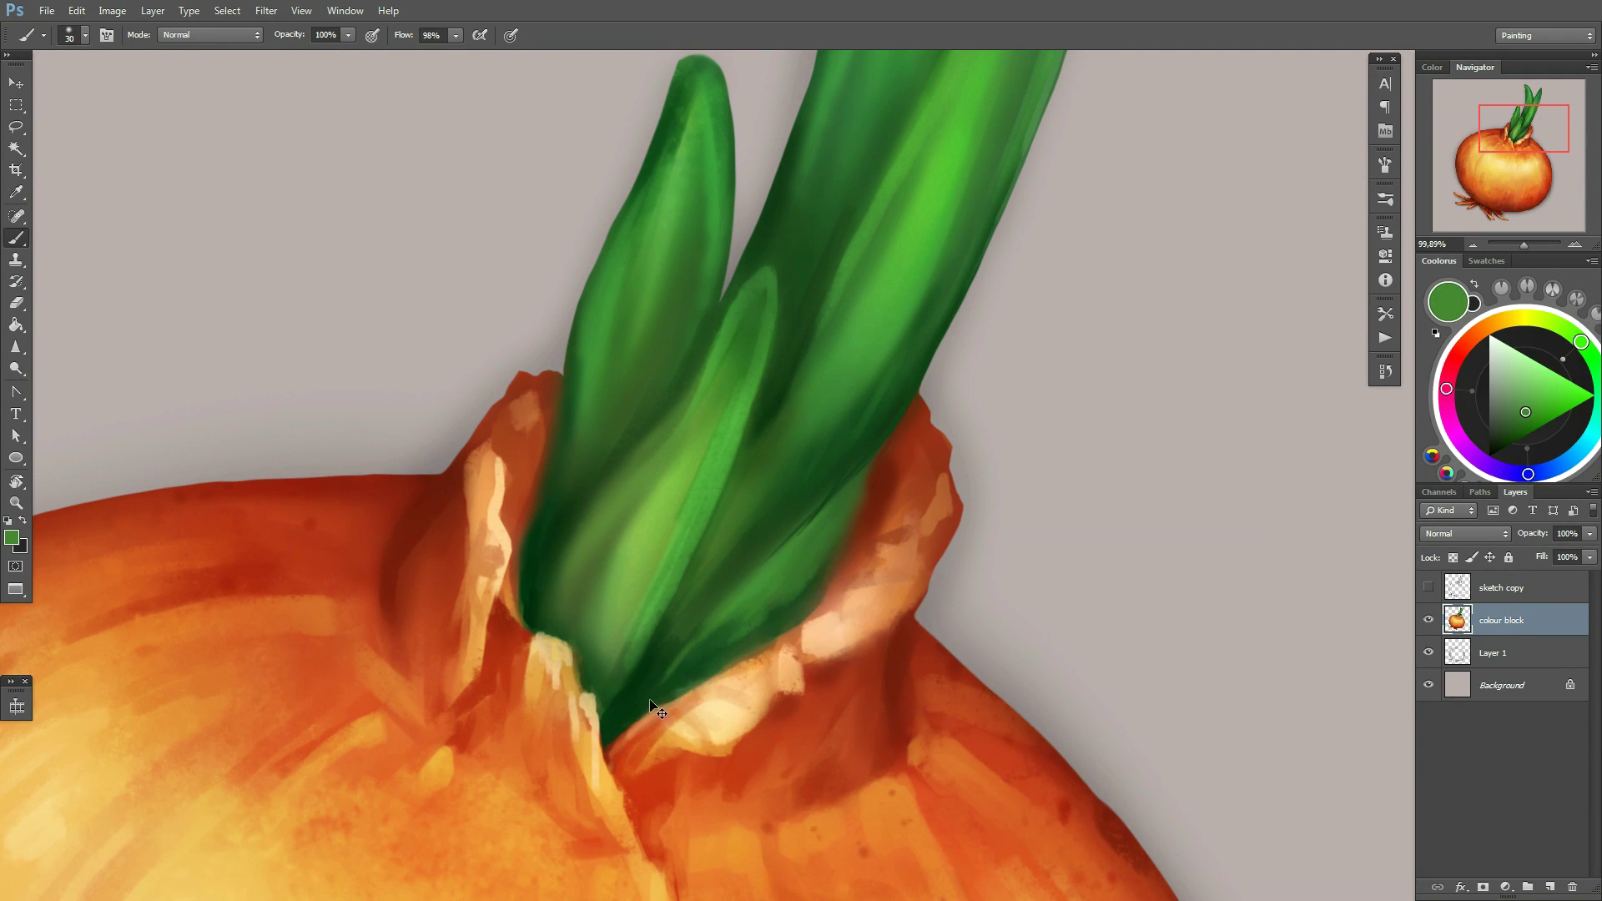
pyautogui.scroll(-1, 733, 600)
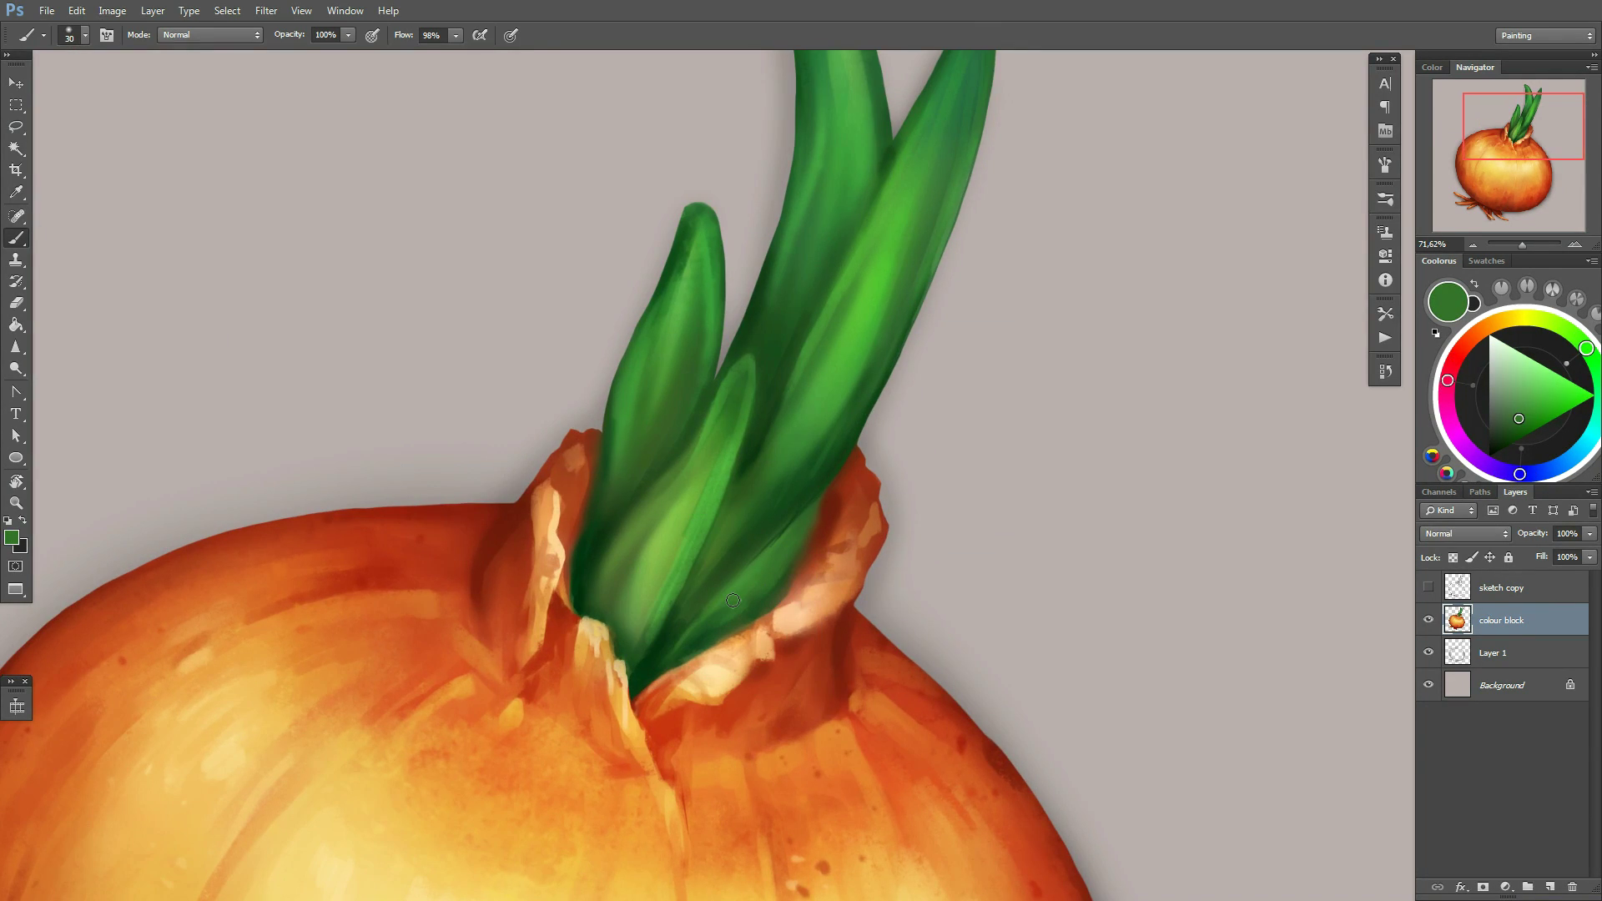
pyautogui.scroll(1, 732, 600)
pyautogui.rightClick(761, 414)
pyautogui.write('12')
pyautogui.press('Return')
pyautogui.keyDown('alt'); pyautogui.click(682, 577); pyautogui.keyUp('alt')
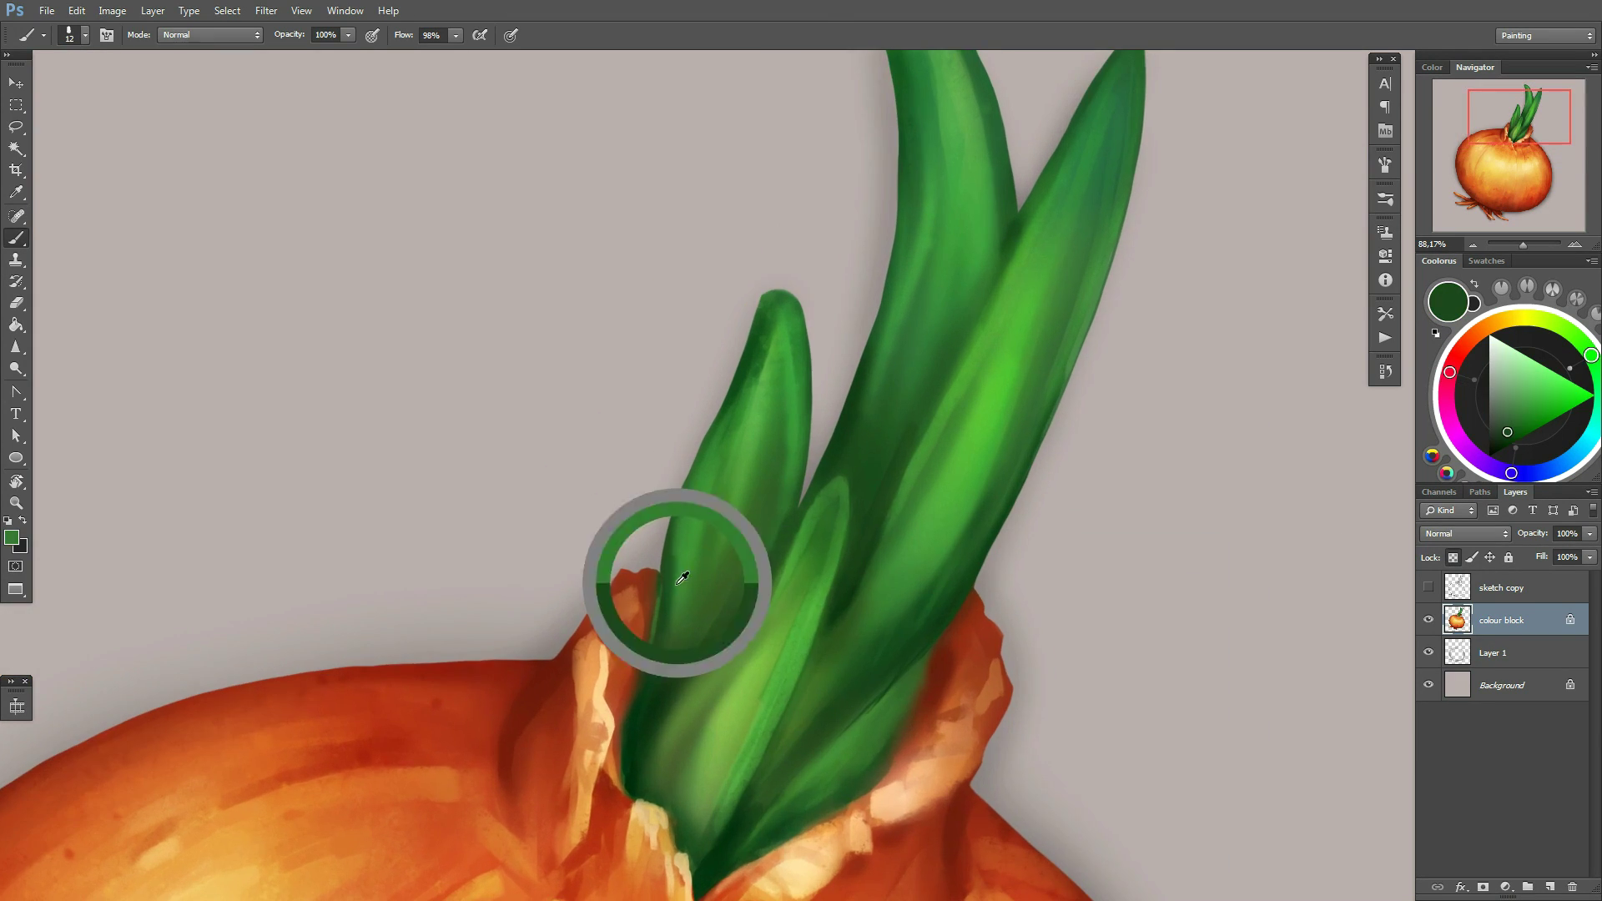
pyautogui.rightClick(682, 577)
pyautogui.write('9')
pyautogui.press('Return')
pyautogui.keyDown('alt'); pyautogui.click(708, 575); pyautogui.keyUp('alt')
pyautogui.moveTo(643, 773); pyautogui.dragTo(597, 636)
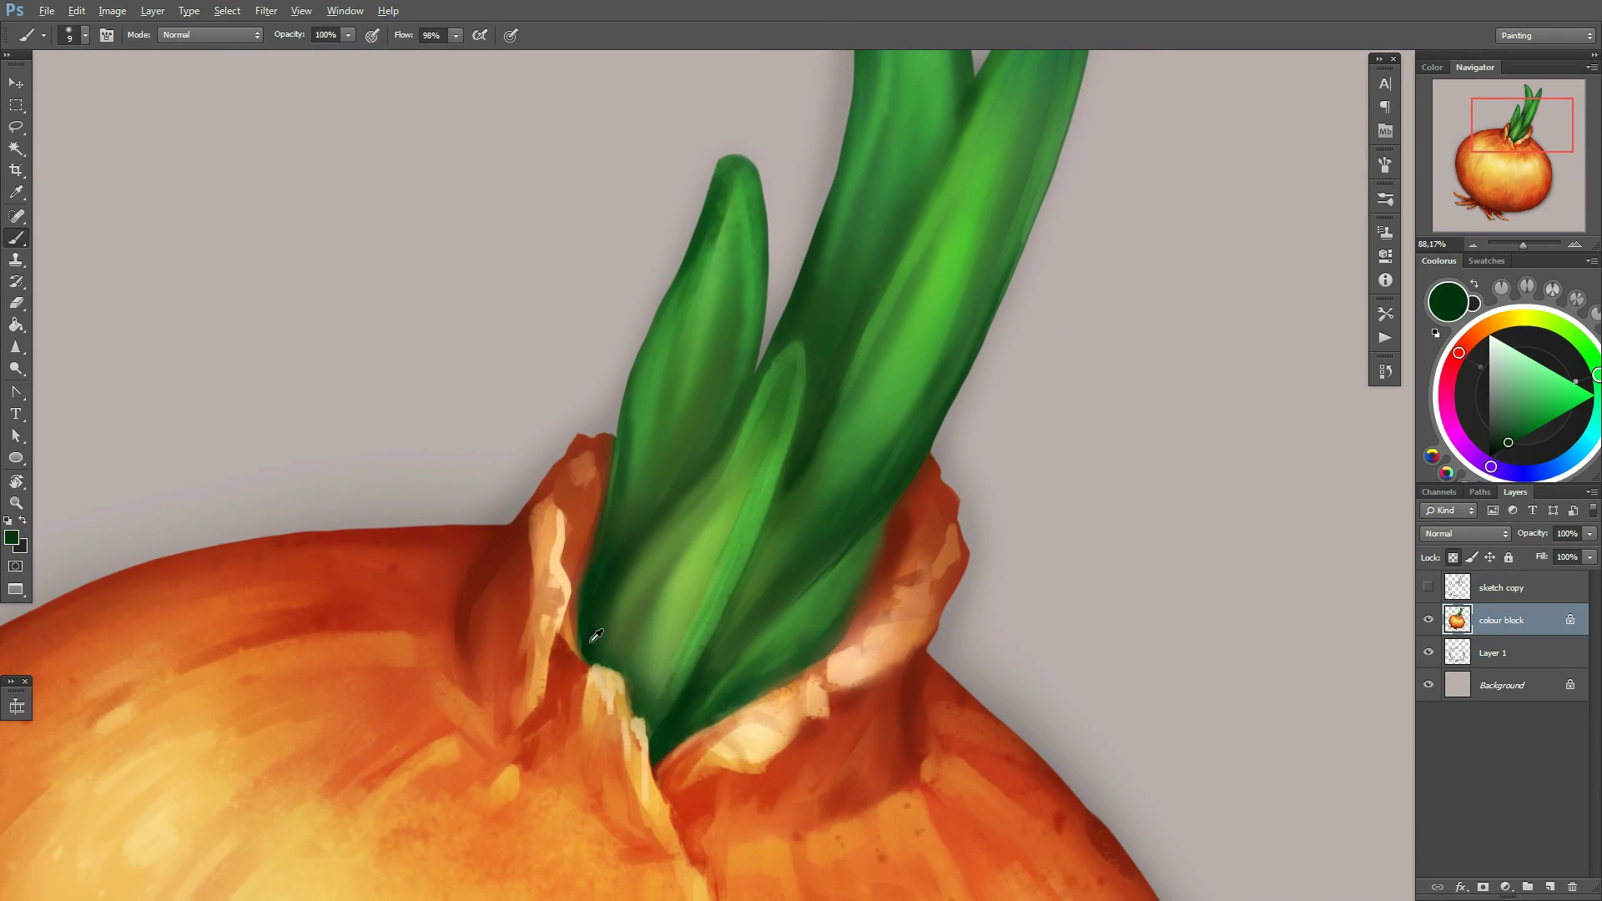
# Sample medium sprout greens, resizing the brush to 38 then 12 px
pyautogui.rightClick(919, 534)
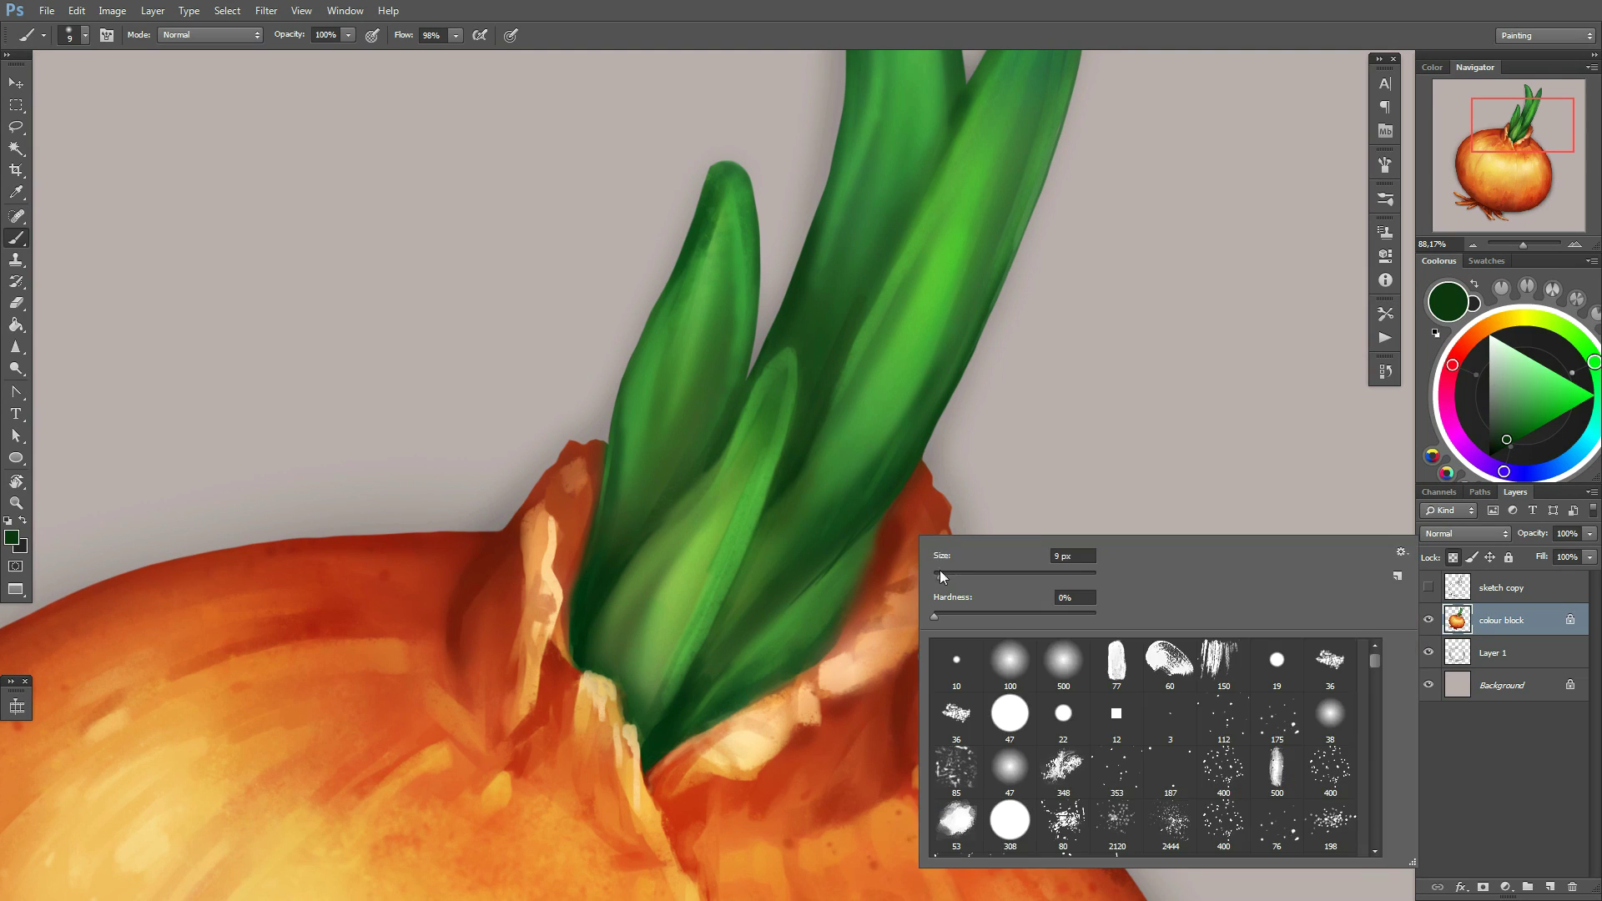
pyautogui.write('38')
pyautogui.press('Return')
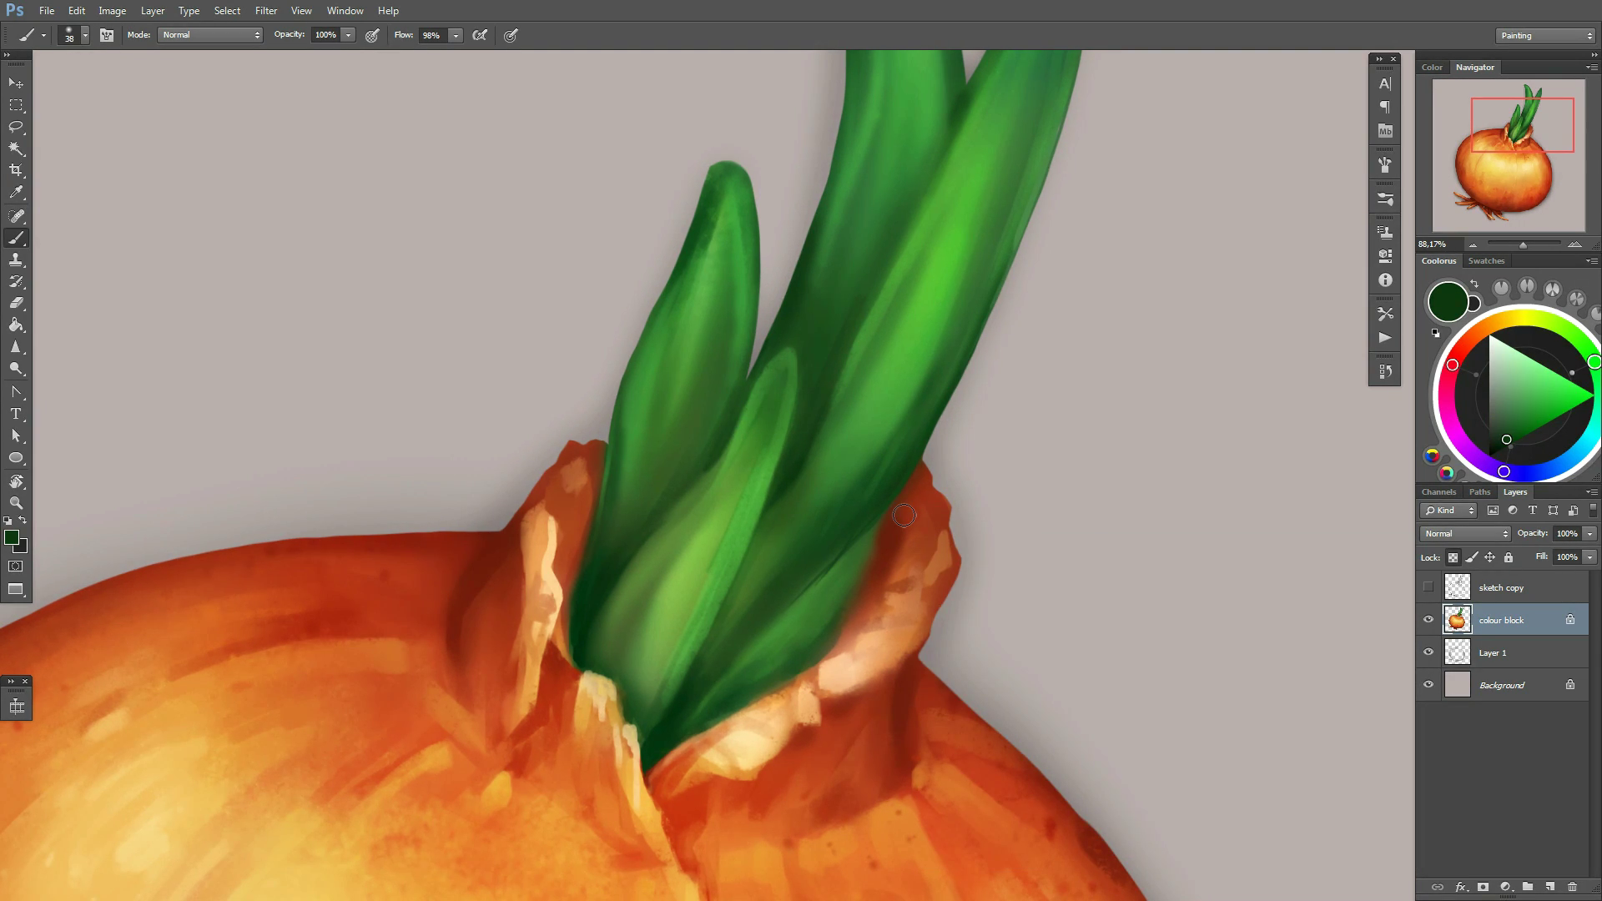
pyautogui.keyDown('alt'); pyautogui.click(835, 467); pyautogui.keyUp('alt')
pyautogui.rightClick(904, 515)
pyautogui.write('12')
pyautogui.press('Return')
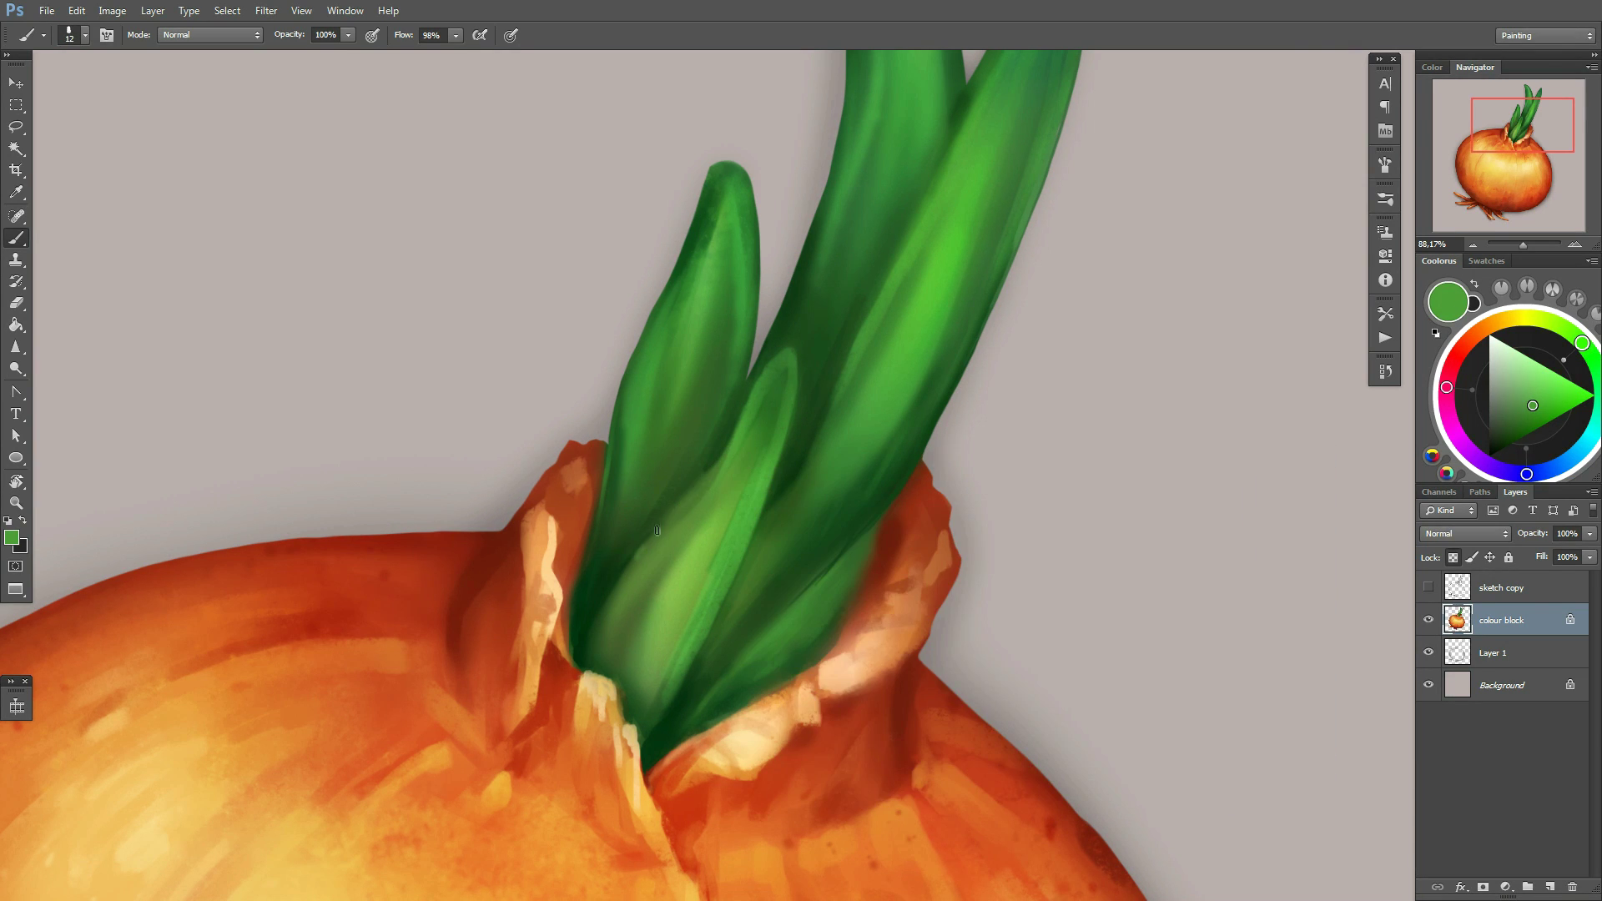
pyautogui.keyDown('alt'); pyautogui.click(657, 531); pyautogui.keyUp('alt')
pyautogui.keyDown('alt'); pyautogui.scroll(-3, 634, 593); pyautogui.keyUp('alt')
pyautogui.keyDown('alt'); pyautogui.scroll(2, 835, 459); pyautogui.keyUp('alt')
pyautogui.rightClick(834, 459)
# Sample a dark sprout green, resizing the brush to 175 then 27 px
pyautogui.write('175')
pyautogui.press('Return')
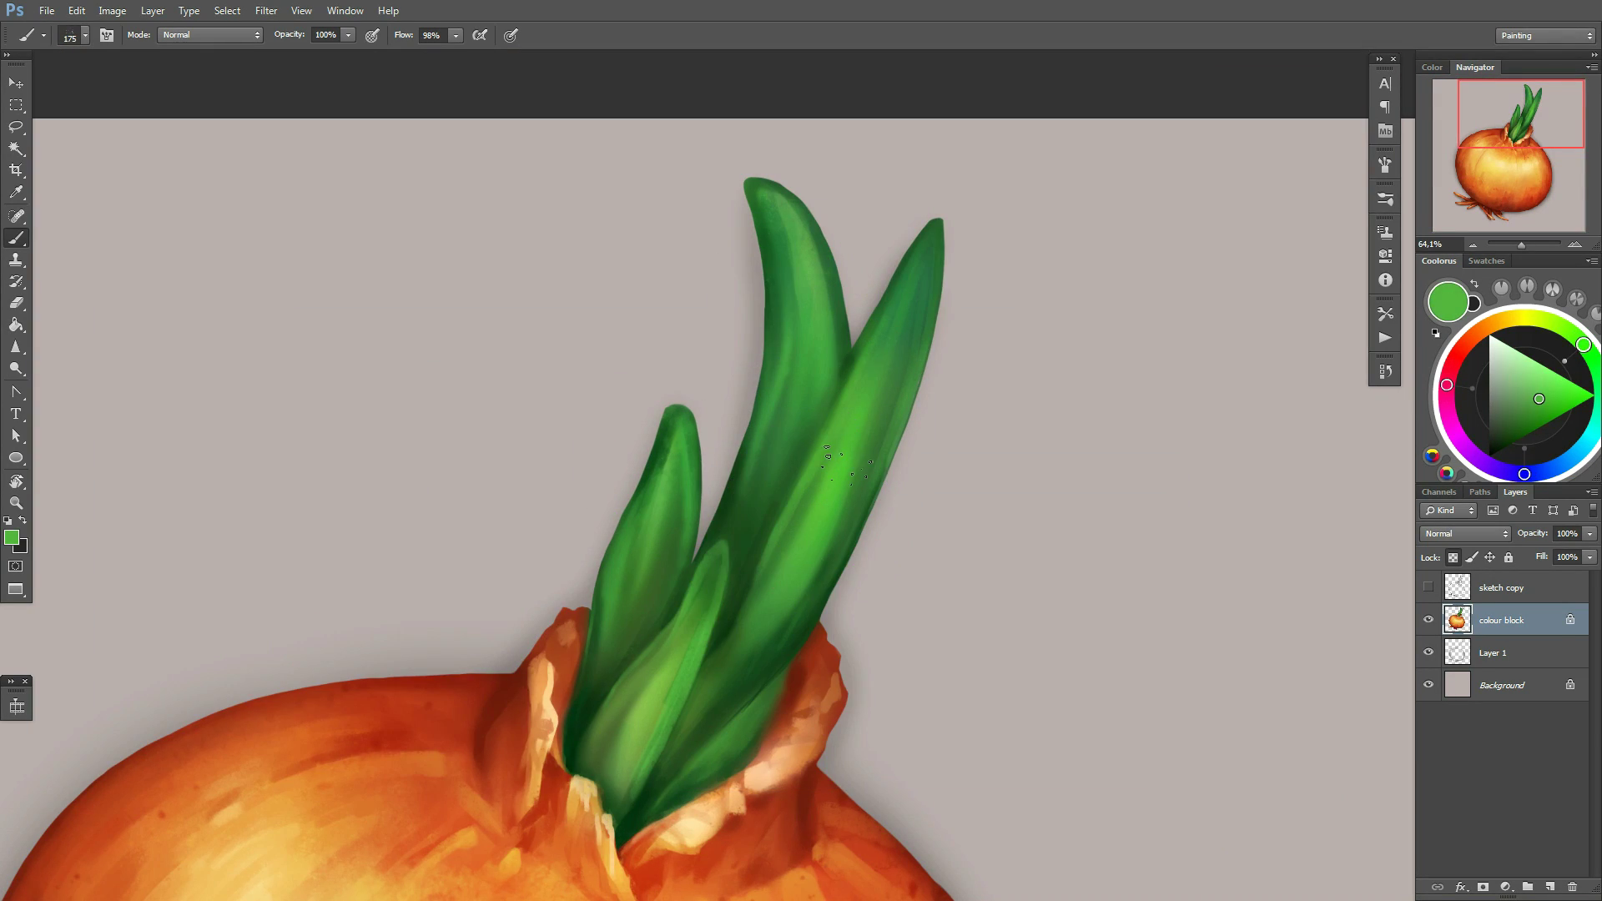
pyautogui.scroll(-3, 630, 625)
pyautogui.scroll(1, 726, 539)
pyautogui.keyDown('alt'); pyautogui.click(727, 539); pyautogui.keyUp('alt')
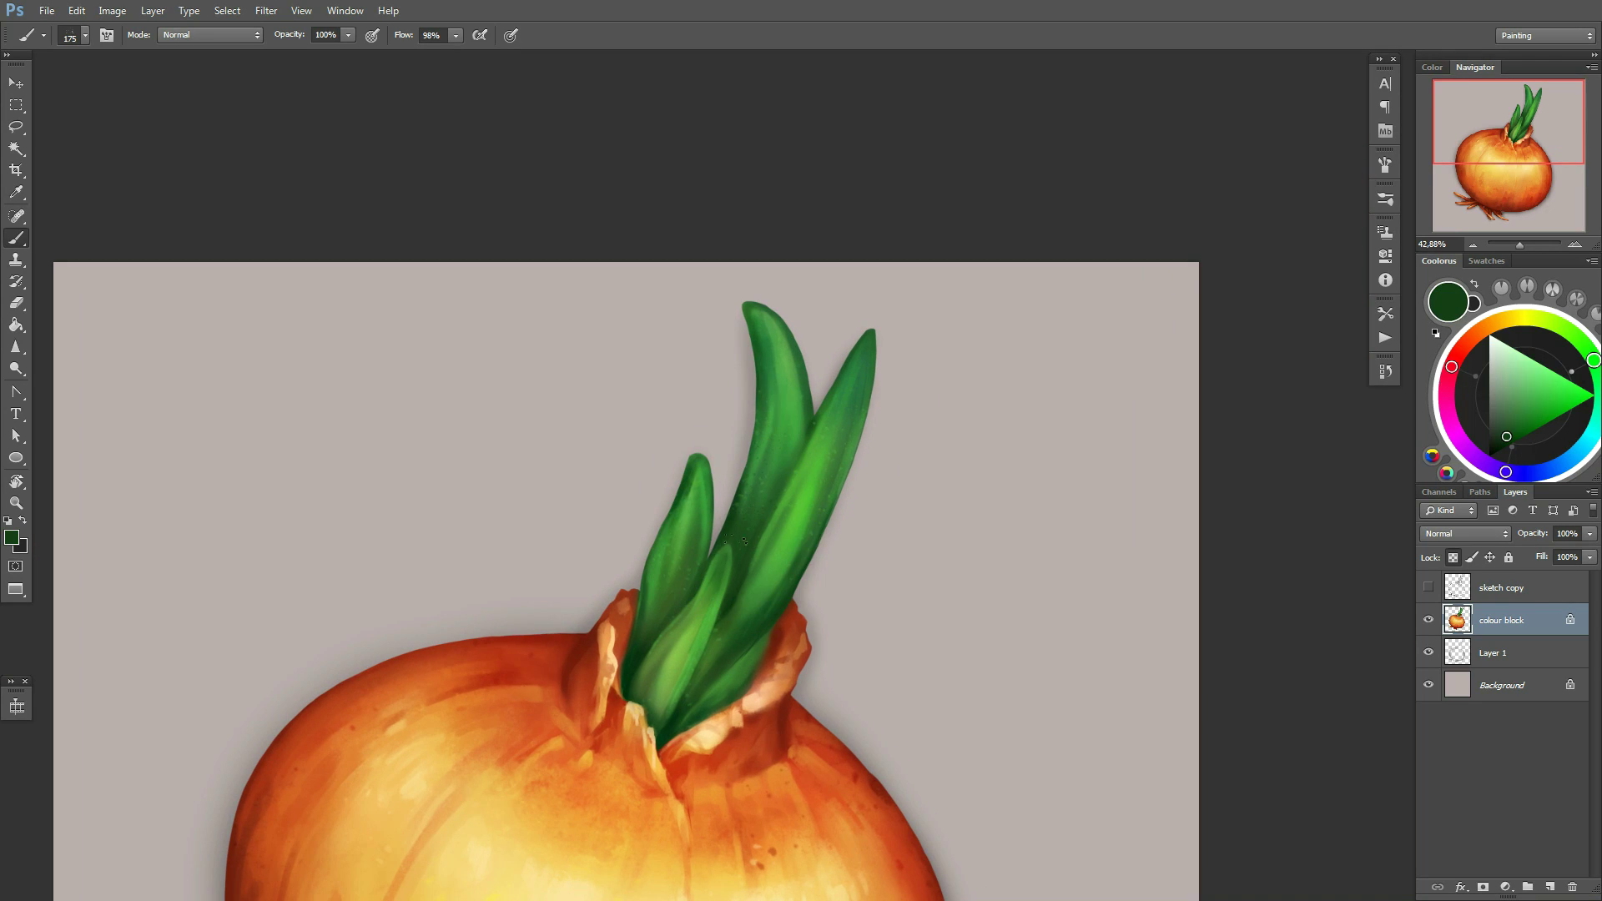
pyautogui.rightClick(869, 417)
pyautogui.write('27')
pyautogui.press('Return')
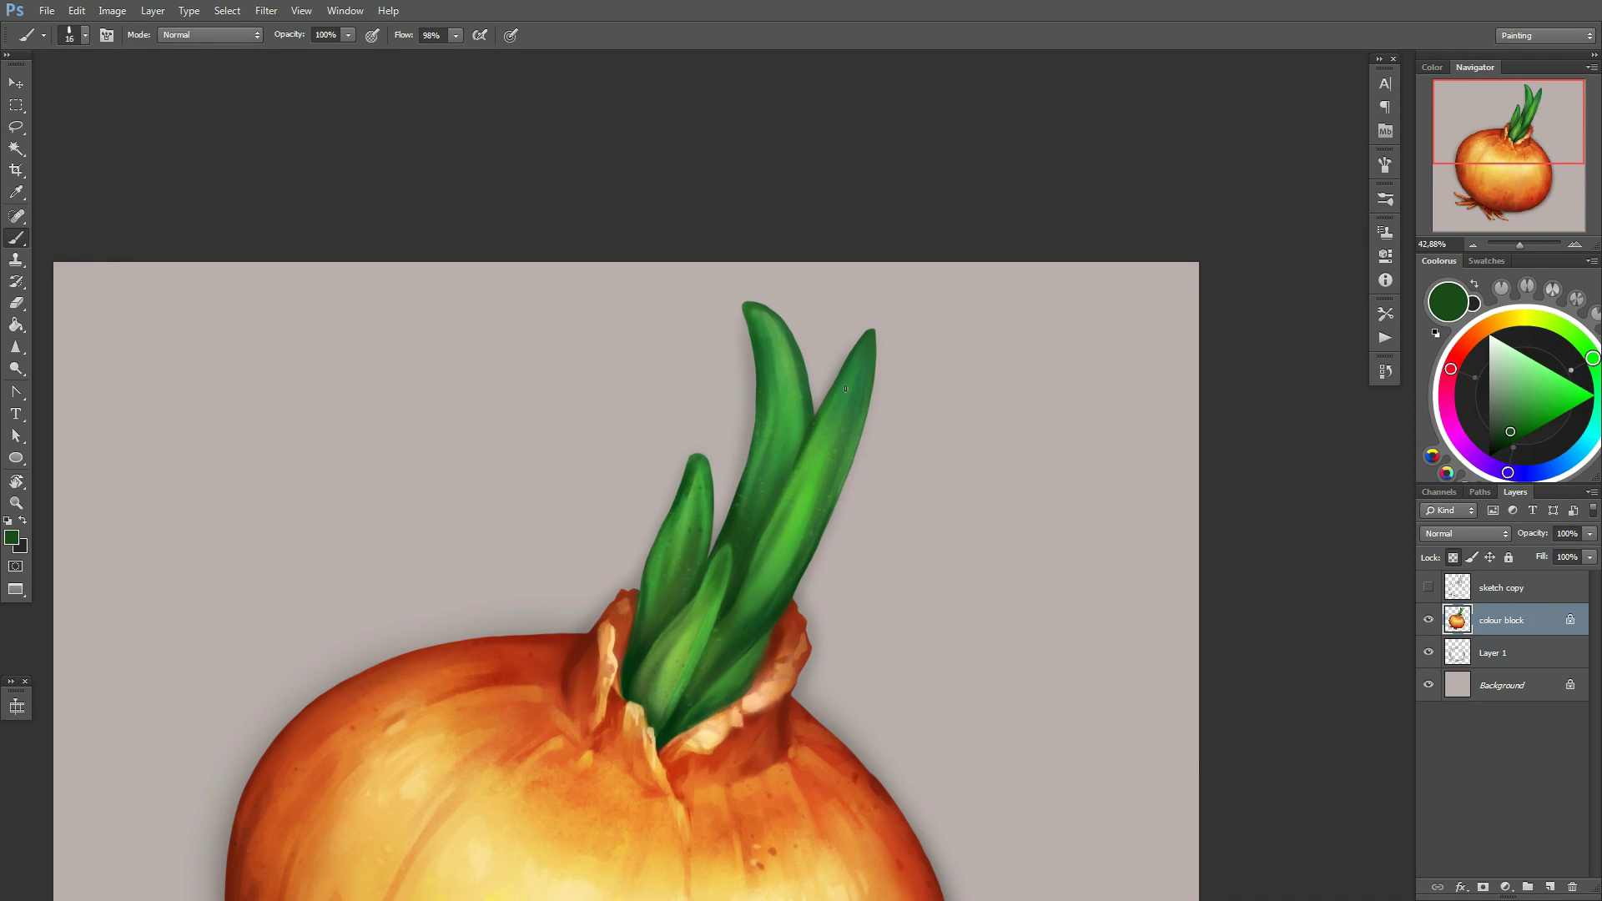
# Sample the tall sprout's light and darker greens and set a 10 px brush
pyautogui.keyDown('alt'); pyautogui.scroll(1, 846, 388); pyautogui.keyUp('alt')
pyautogui.keyDown('alt'); pyautogui.click(877, 409); pyautogui.keyUp('alt')
pyautogui.rightClick(856, 412)
pyautogui.keyDown('alt'); pyautogui.click(851, 417); pyautogui.keyUp('alt')
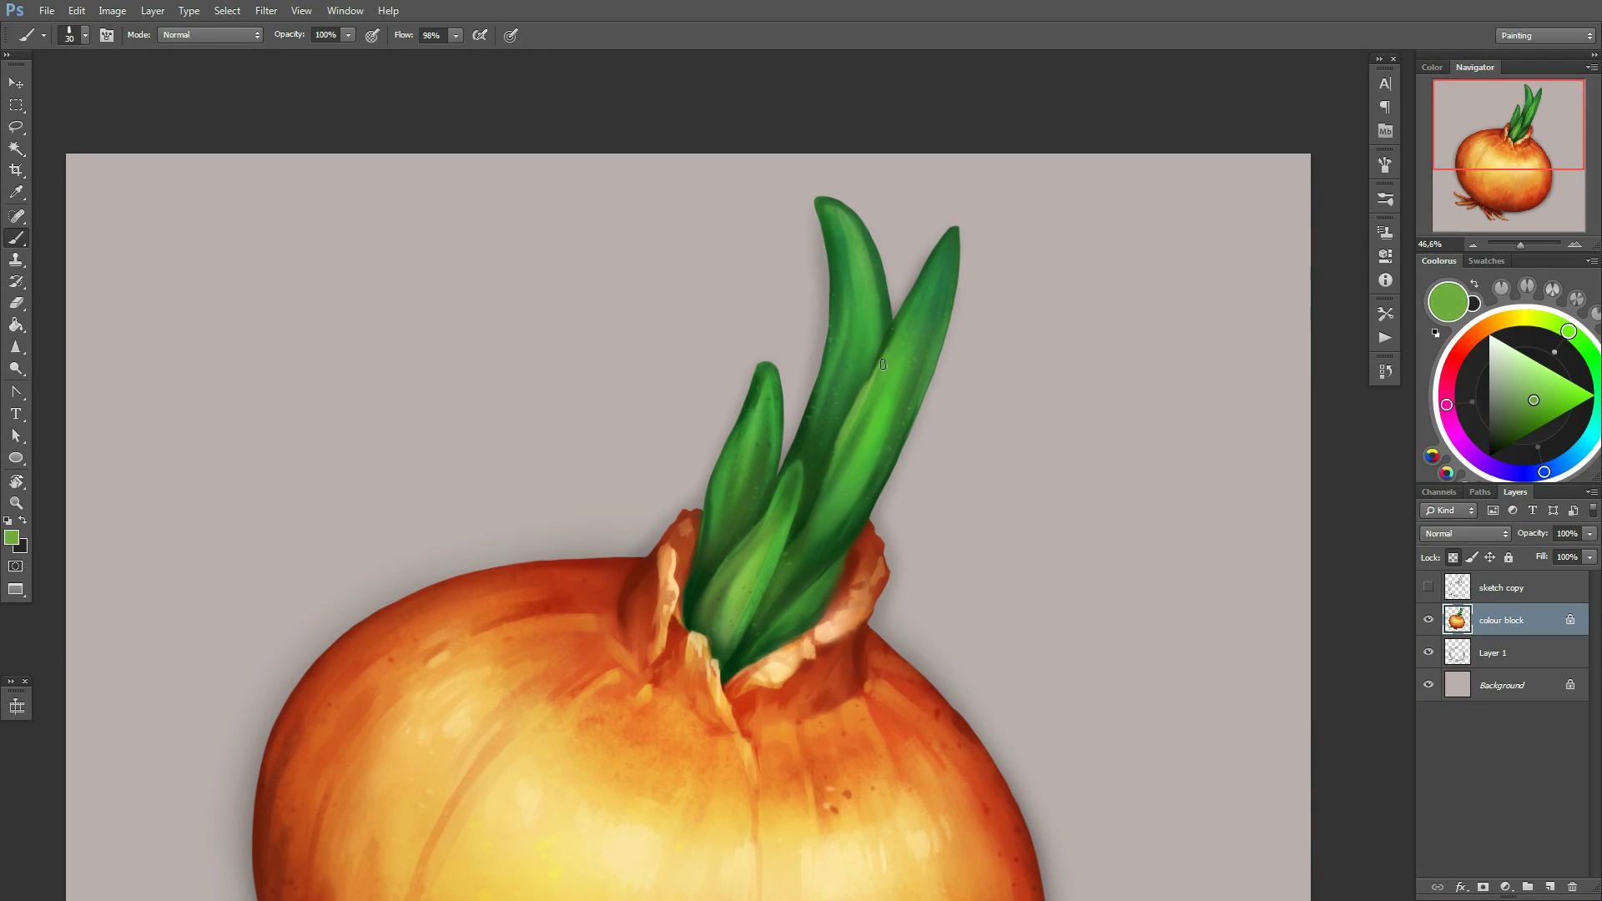
pyautogui.rightClick(885, 441)
pyautogui.write('10')
pyautogui.press('Return')
pyautogui.keyDown('alt'); pyautogui.click(884, 368); pyautogui.keyUp('alt')
pyautogui.rightClick(884, 369)
pyautogui.press('Return')
pyautogui.keyDown('alt'); pyautogui.click(851, 469); pyautogui.keyUp('alt')
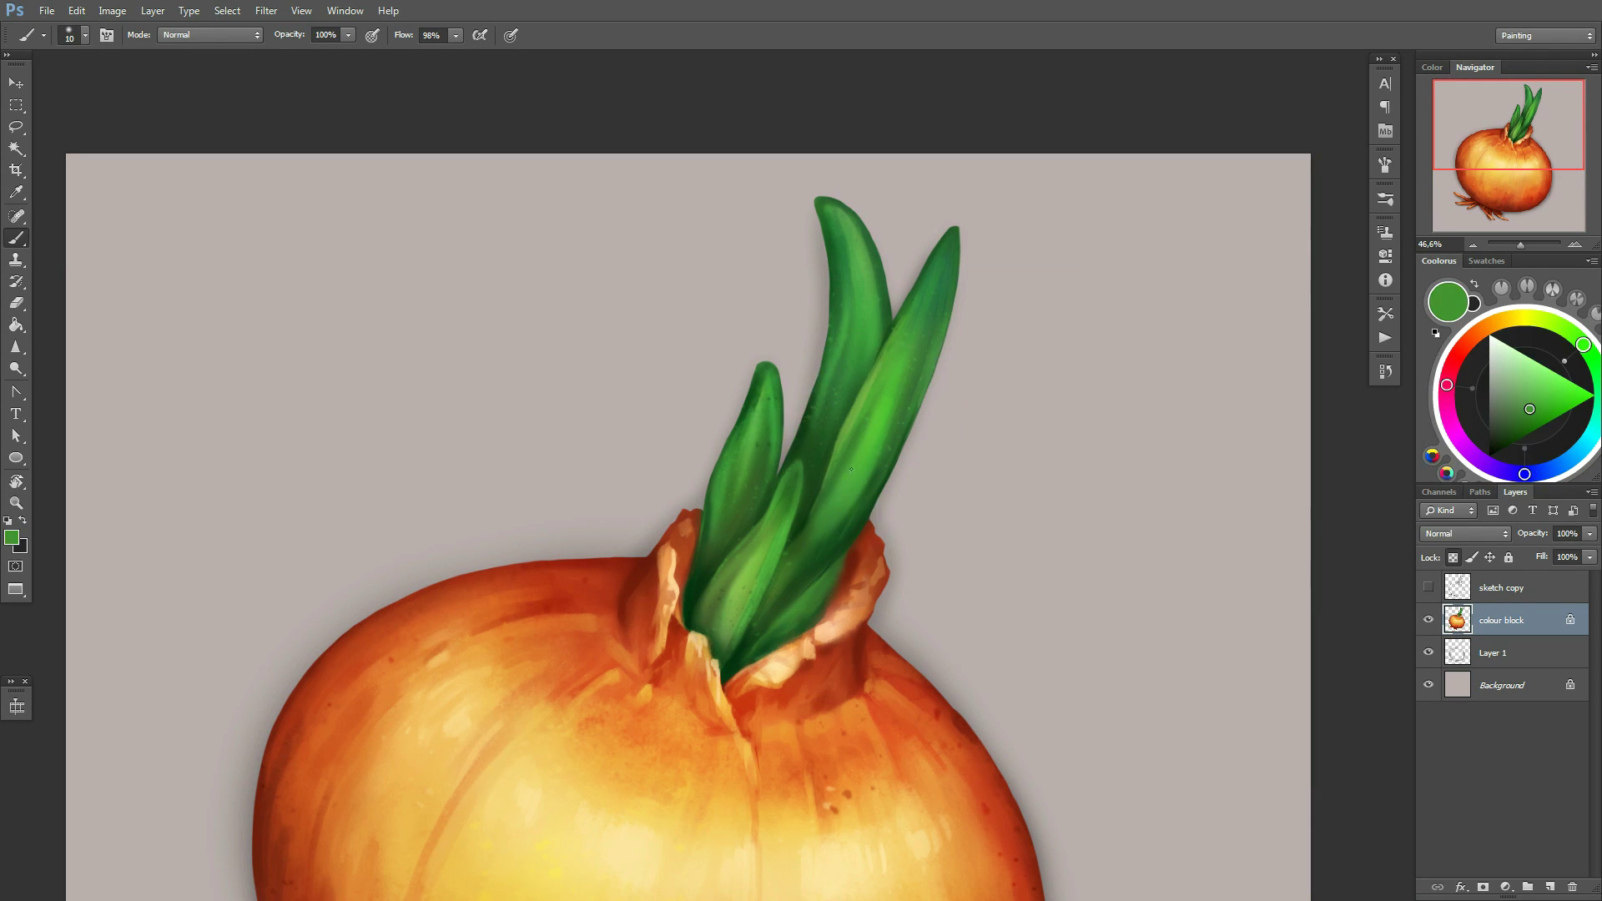
# Save progress on the painting, then sample a dark green with a 21 px brush
pyautogui.scroll(-2, 771, 519)
pyautogui.hotkey('ctrl', 'shift', 's')
pyautogui.press('Return')
pyautogui.scroll(1, 771, 501)
pyautogui.rightClick(791, 377)
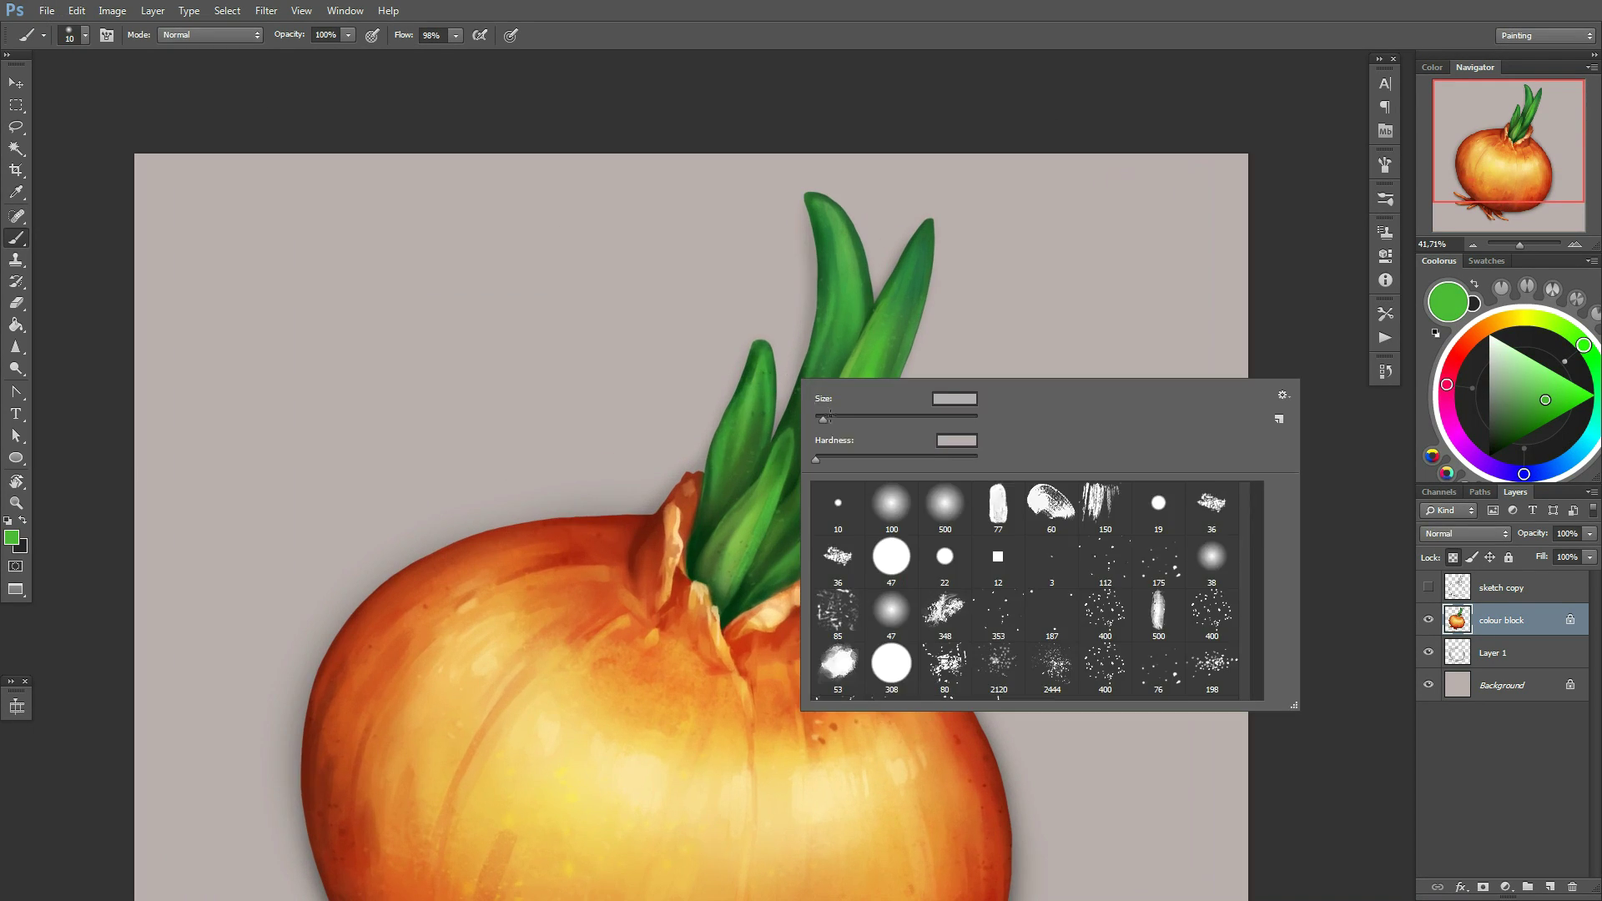
pyautogui.keyDown('alt'); pyautogui.click(730, 407); pyautogui.keyUp('alt')
pyautogui.scroll(-1, 716, 431)
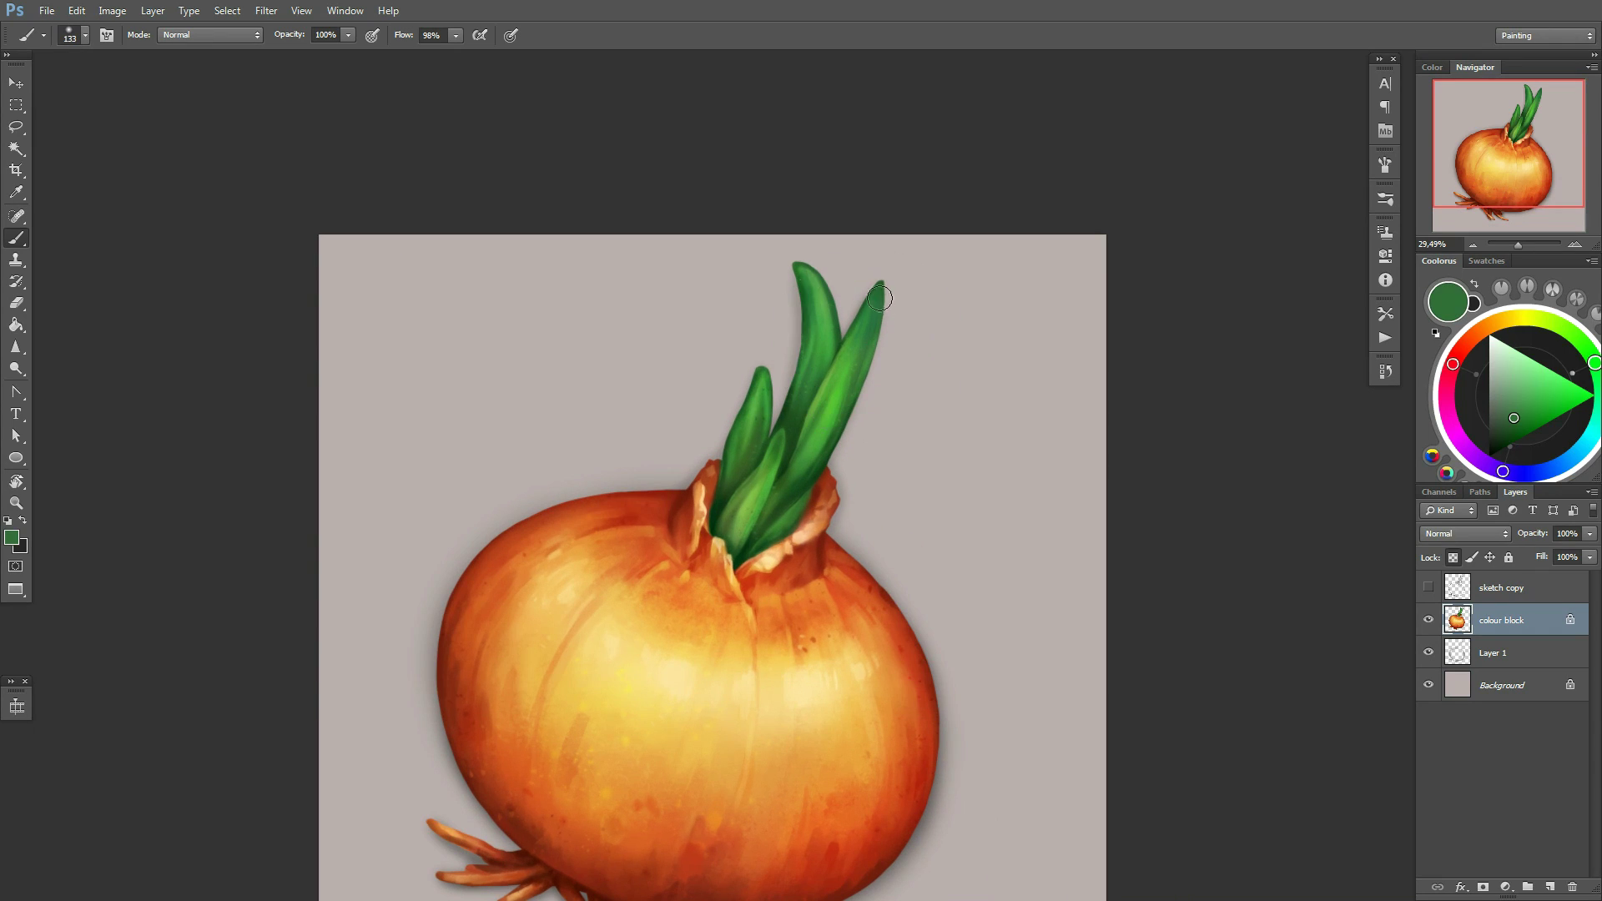
pyautogui.scroll(-1, 987, 559)
pyautogui.scroll(1, 935, 472)
pyautogui.rightClick(935, 473)
pyautogui.press('Return')
# Sample lighter and dark sprout greens with brush sizes of 22 and 24 px
pyautogui.scroll(1, 814, 338)
pyautogui.keyDown('alt'); pyautogui.click(814, 338); pyautogui.keyUp('alt')
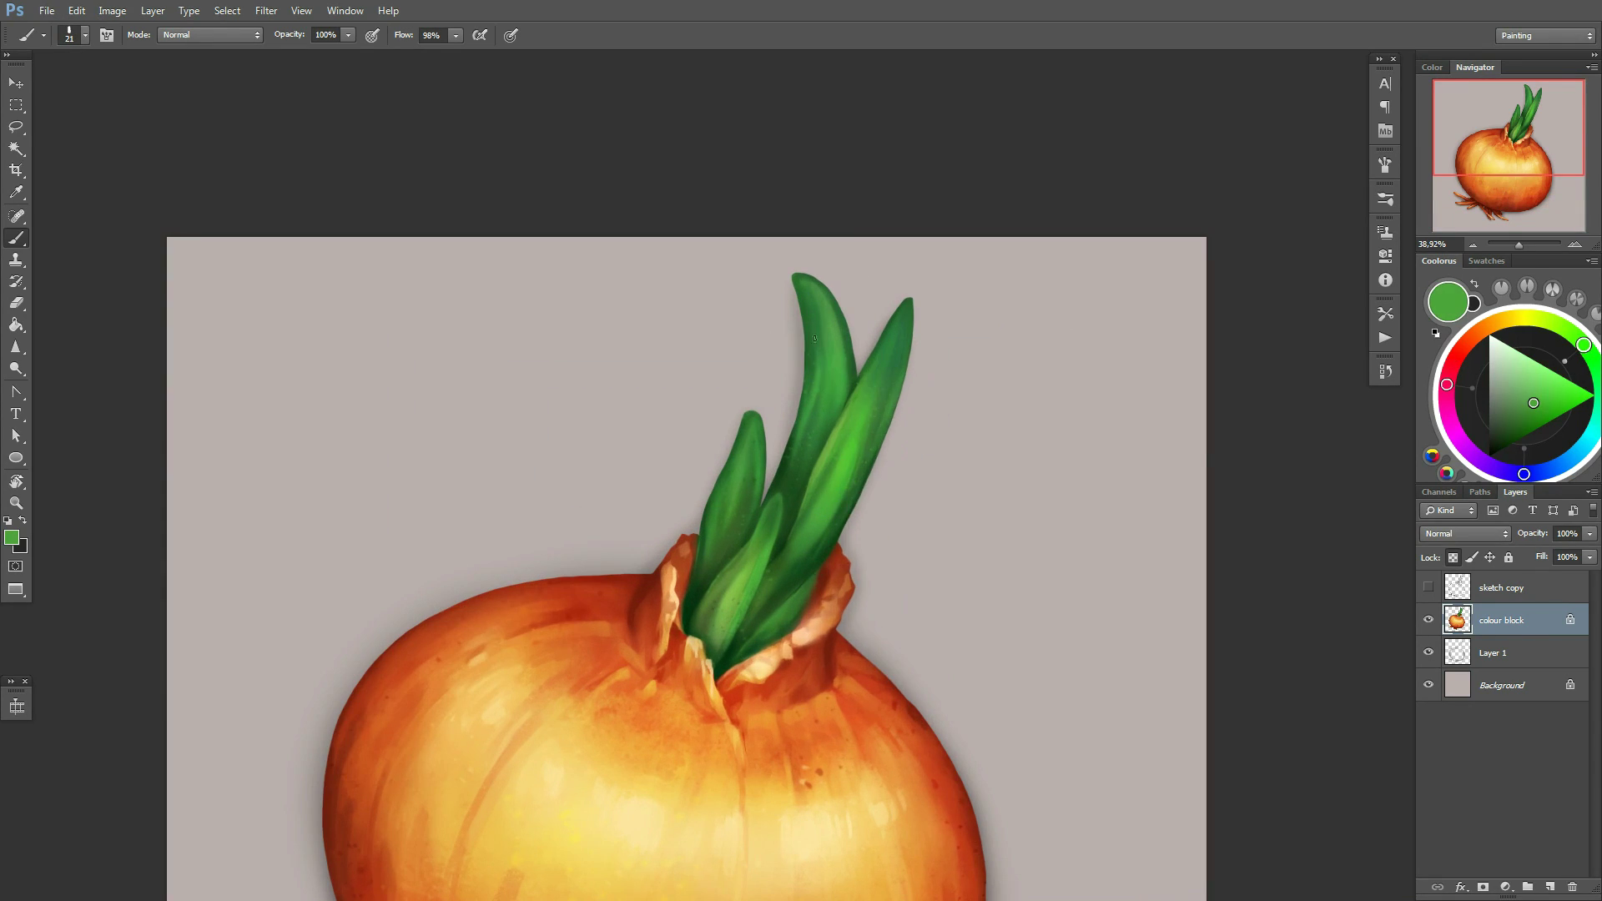
pyautogui.rightClick(835, 341)
pyautogui.press('Return')
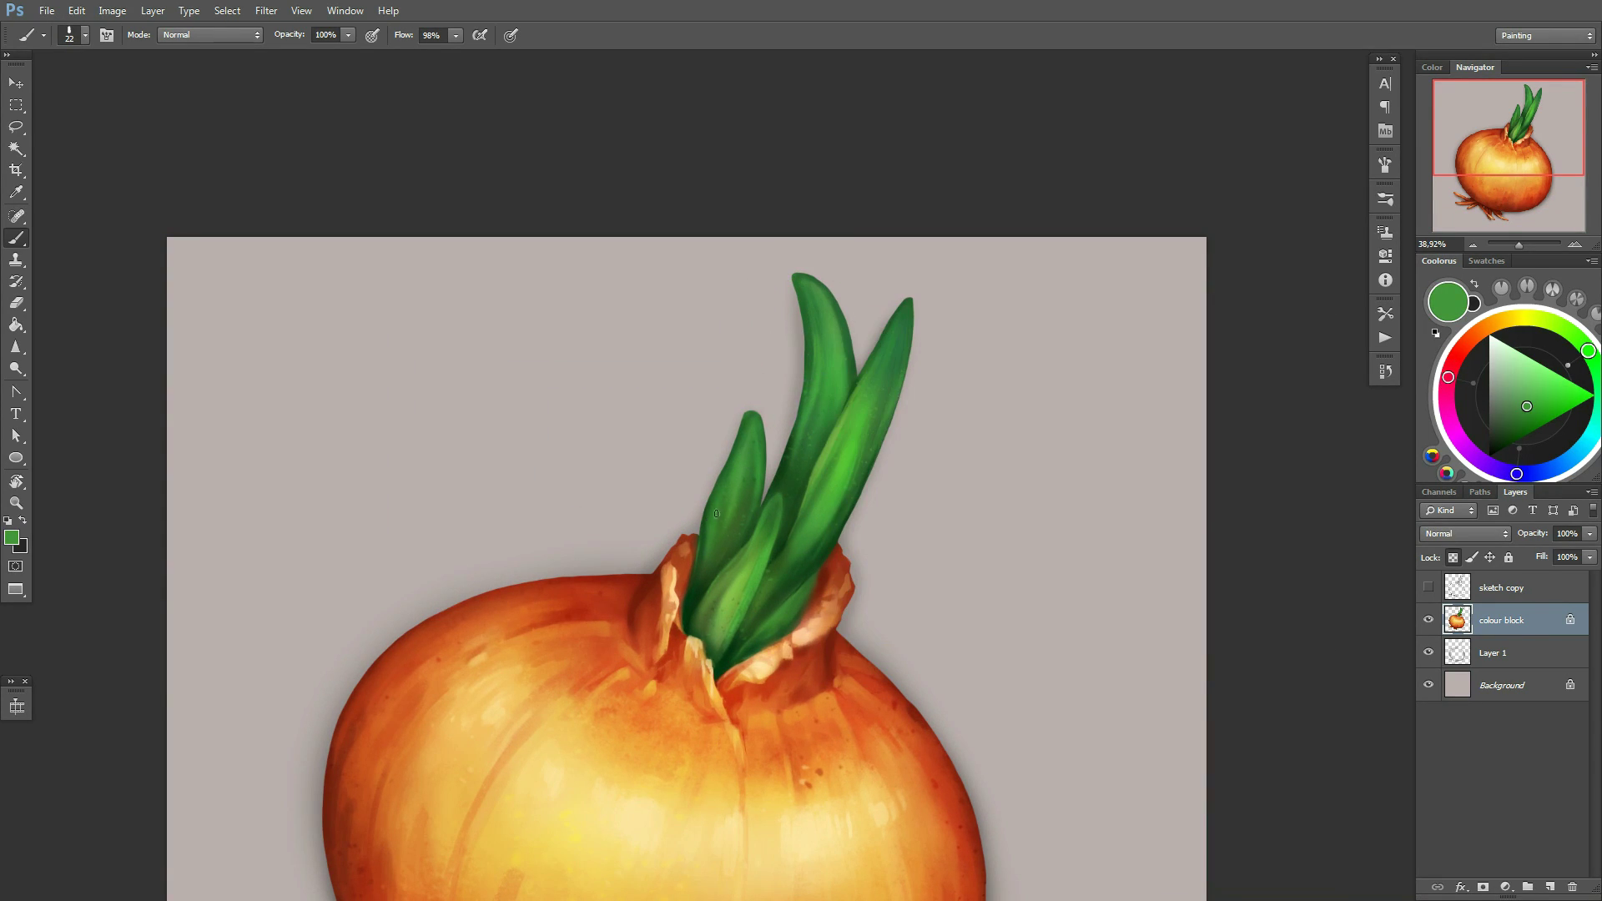
pyautogui.keyDown('alt'); pyautogui.click(702, 551); pyautogui.keyUp('alt')
pyautogui.rightClick(798, 475)
pyautogui.press('Return')
pyautogui.keyDown('alt'); pyautogui.click(835, 481); pyautogui.keyUp('alt')
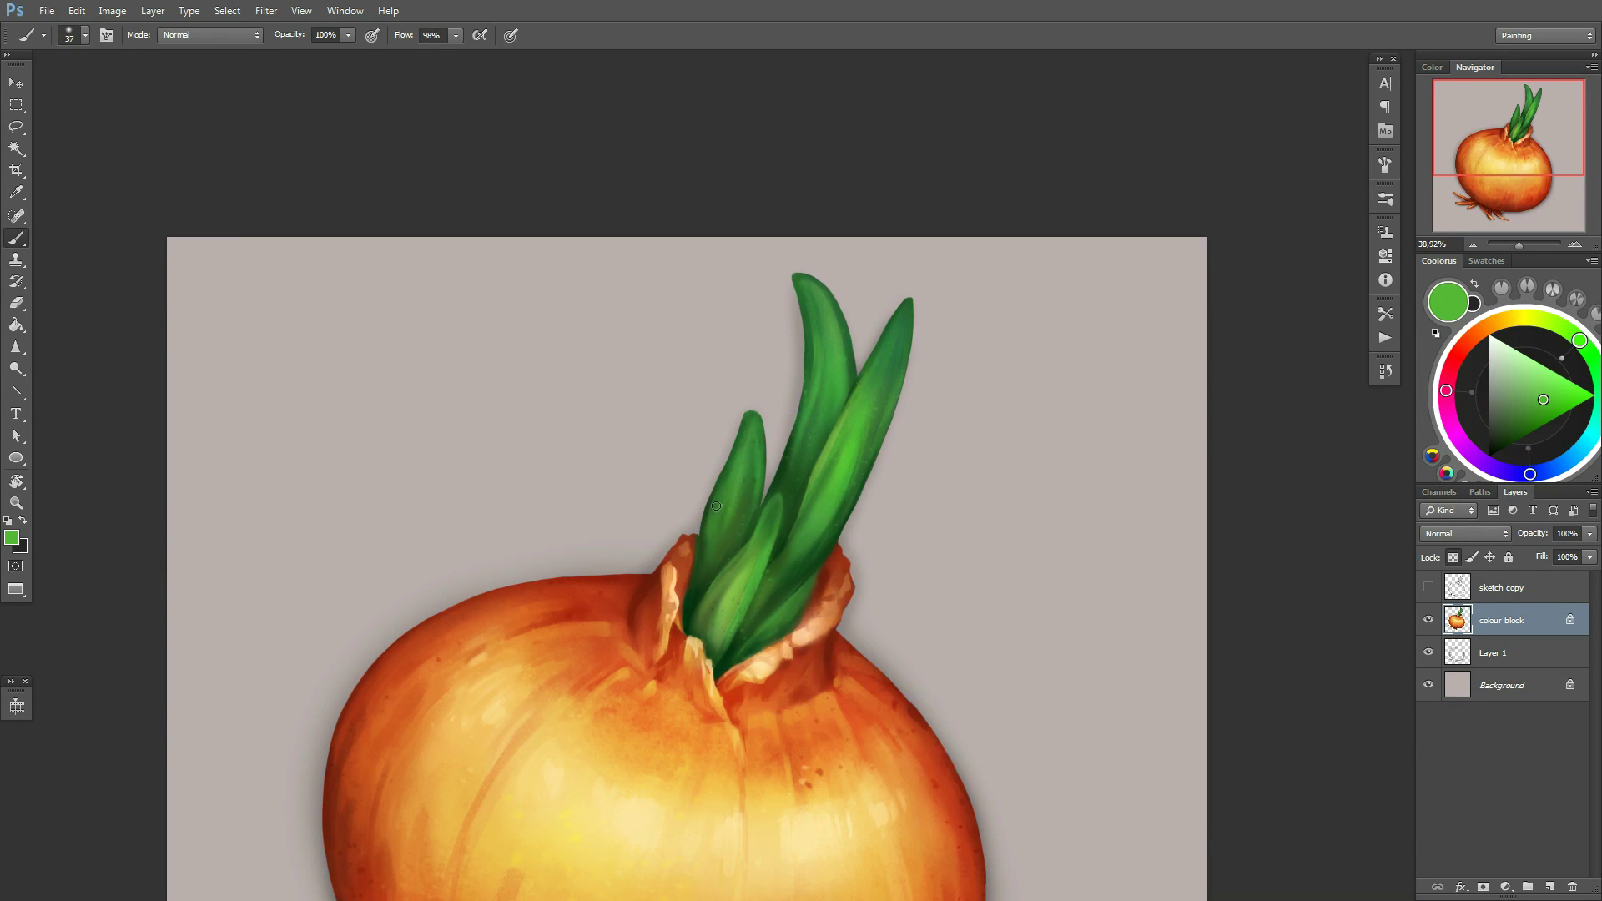
pyautogui.rightClick(789, 478)
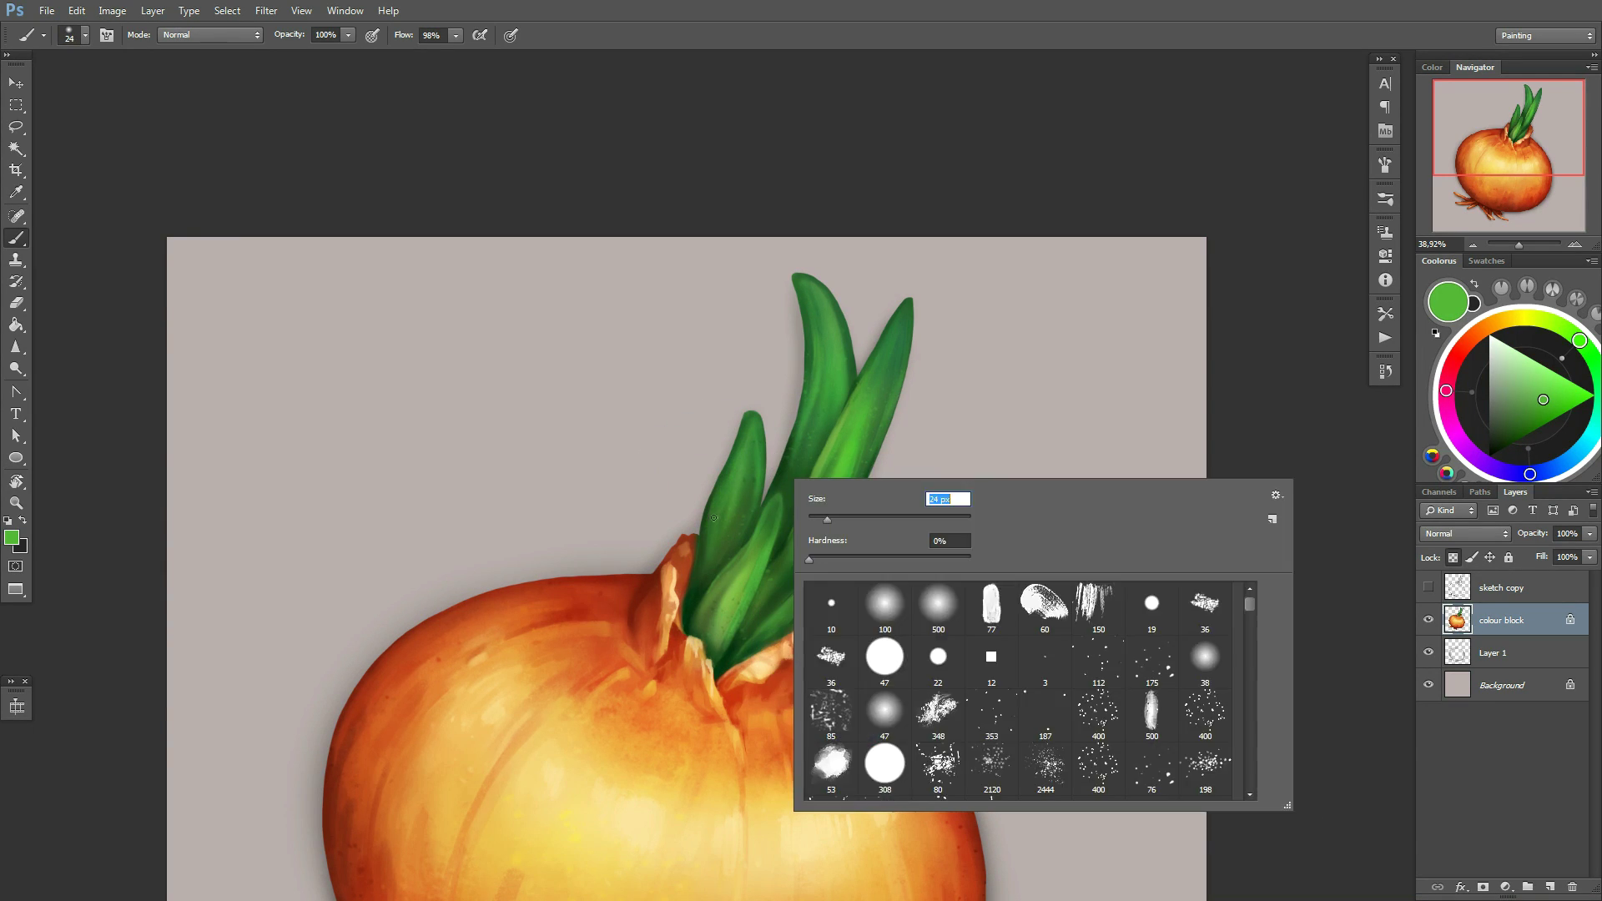
pyautogui.press('Return')
# Sample a darker sprout green and enlarge the brush to 43 then 108 px
pyautogui.scroll(-1, 689, 574)
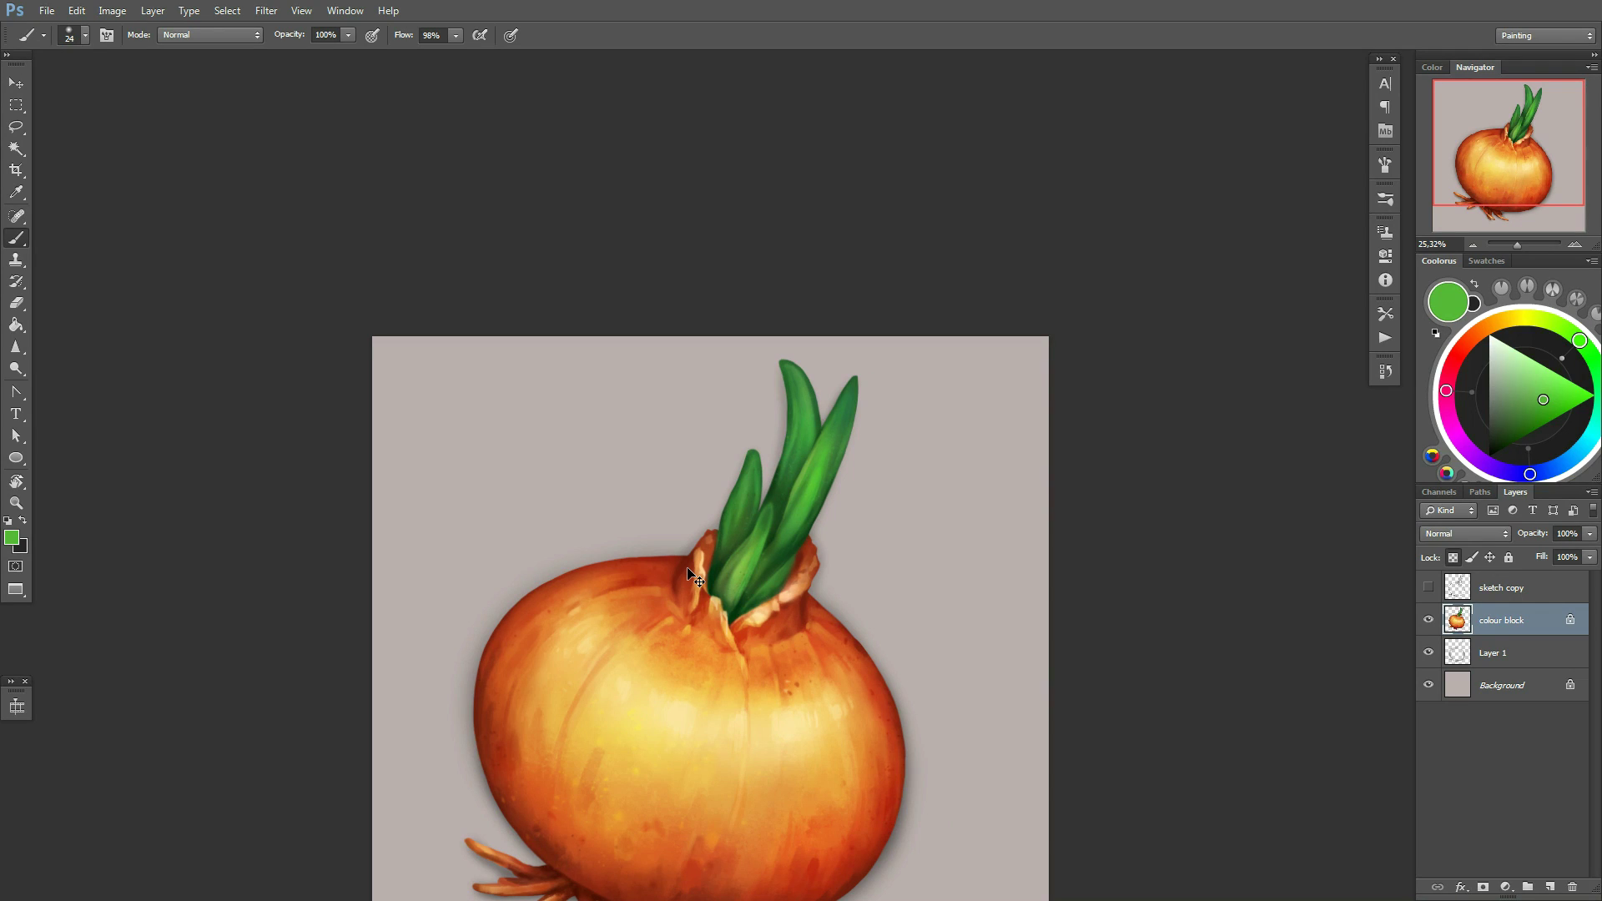
pyautogui.scroll(1, 691, 576)
pyautogui.rightClick(778, 501)
pyautogui.press('Return')
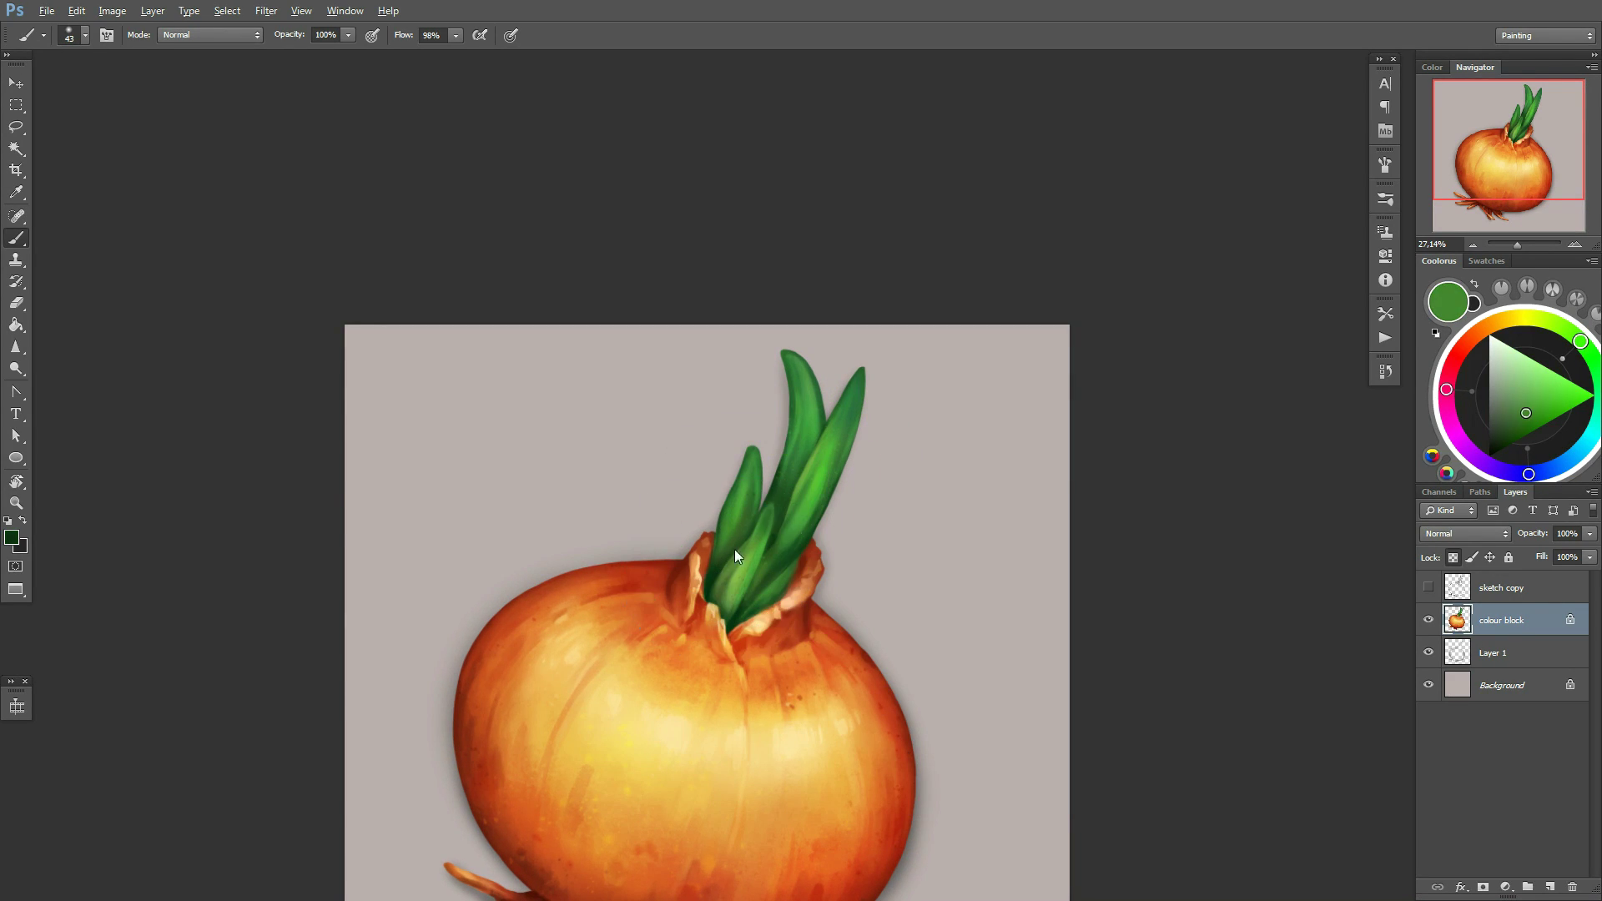
pyautogui.keyDown('alt'); pyautogui.click(734, 550); pyautogui.keyUp('alt')
pyautogui.rightClick(888, 452)
pyautogui.press('Return')
# Zoom out to review the finished onion painting
pyautogui.rightClick(876, 322)
pyautogui.press('Return')
pyautogui.scroll(-3, 725, 722)
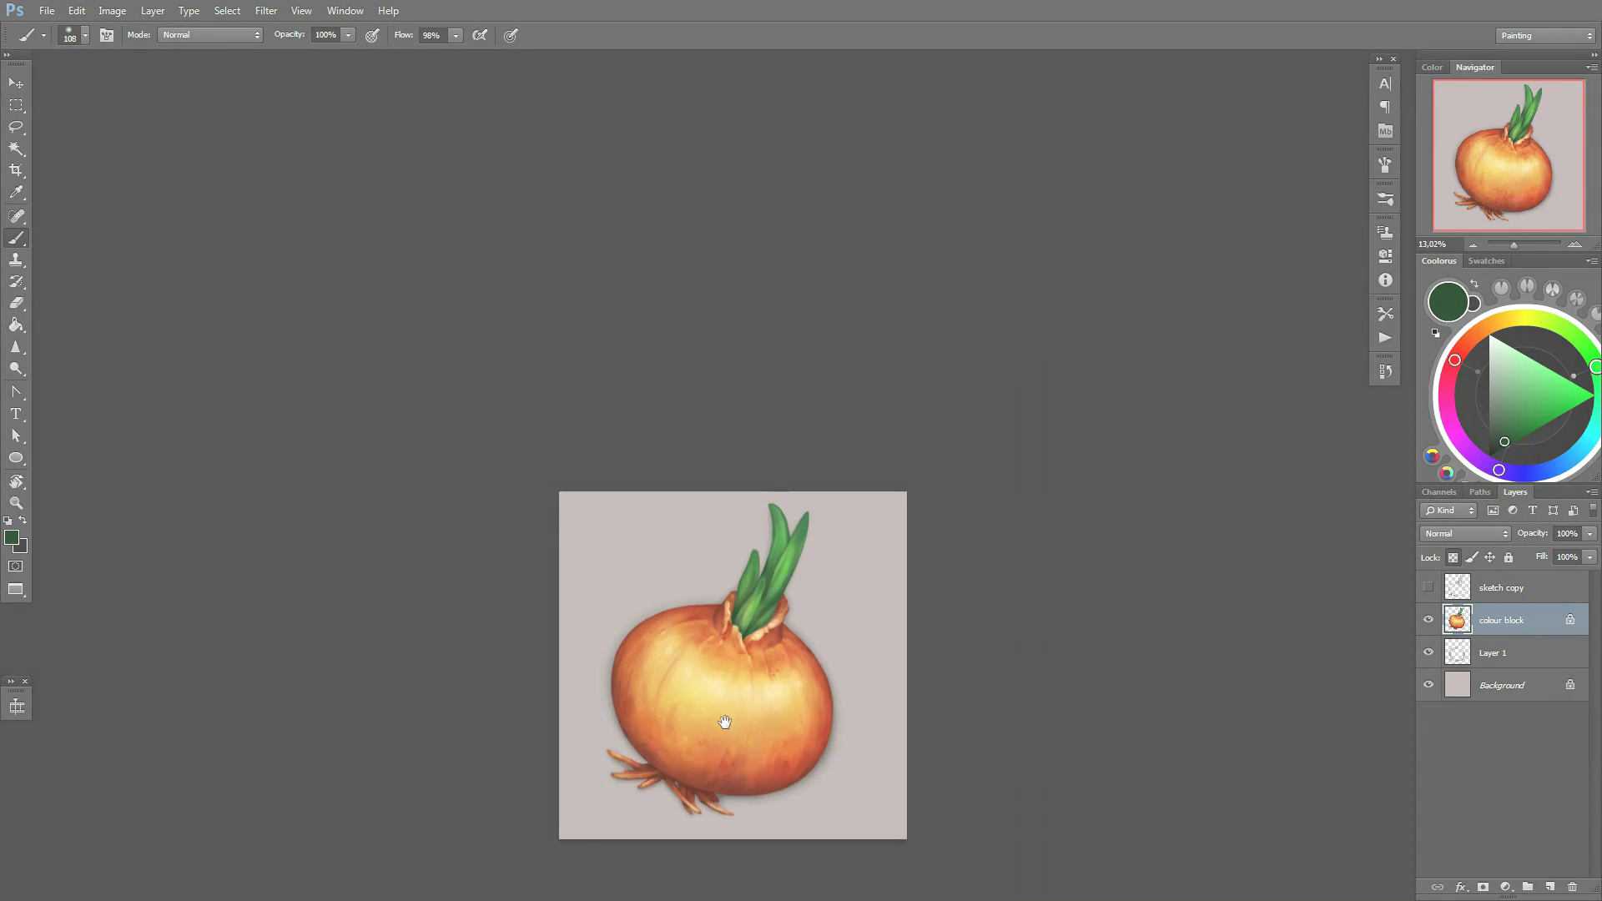
pyautogui.scroll(2, 724, 722)
pyautogui.scroll(2, 751, 673)
pyautogui.scroll(2, 793, 684)
pyautogui.scroll(1, 881, 735)
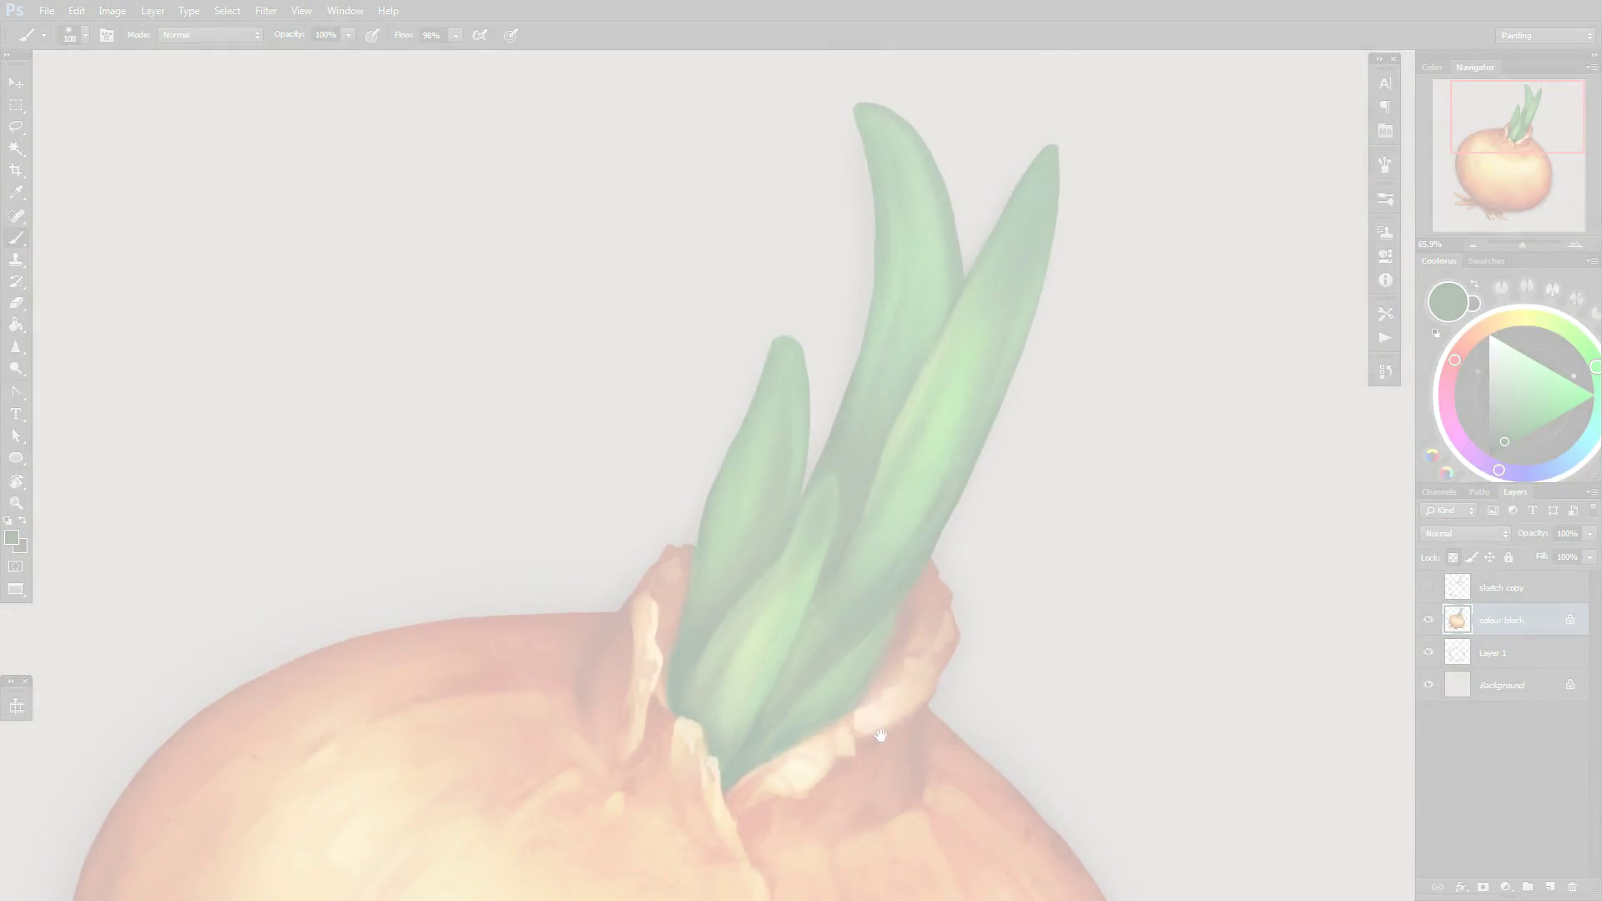